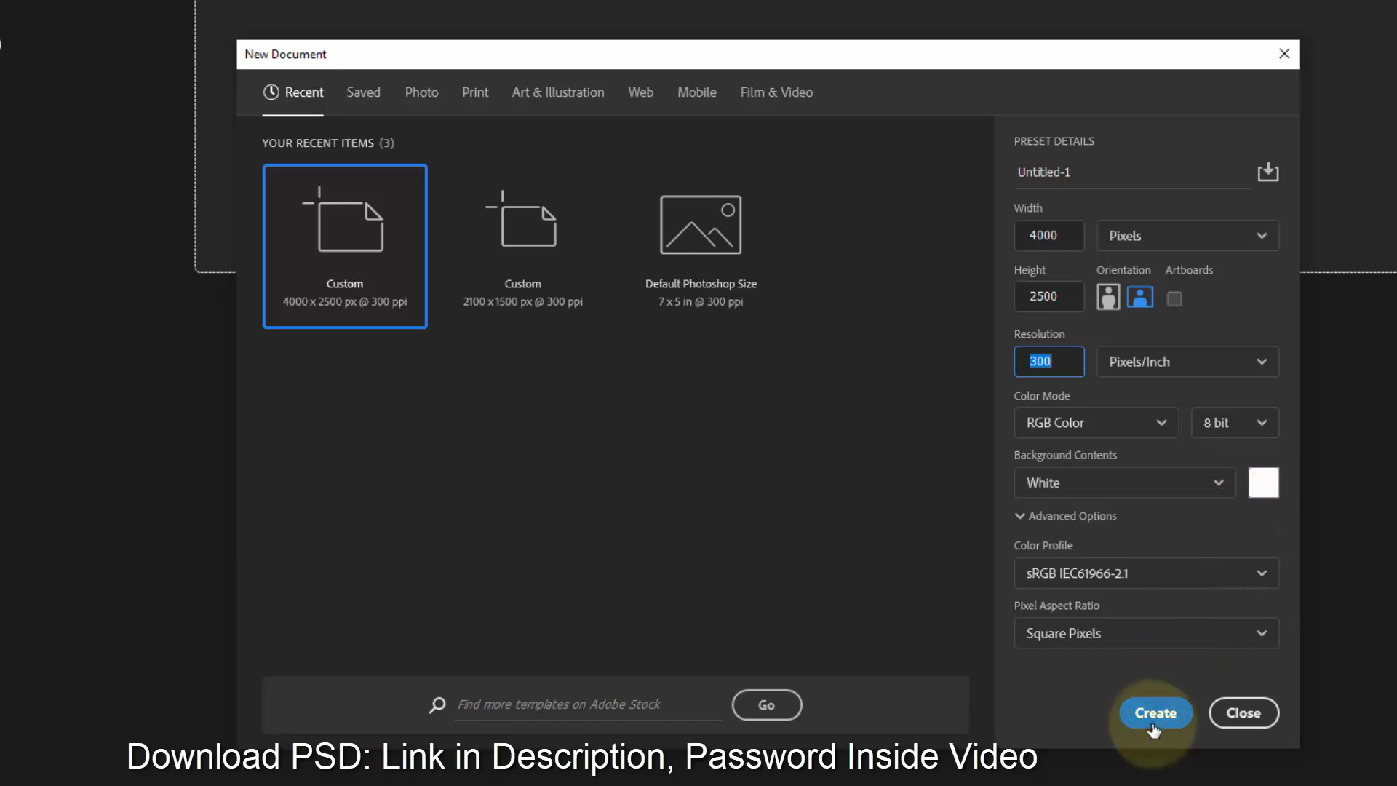
- Create a new 4000 x 2500 px, 300 ppi document and unlock its background layer
{"action": "left_click", "coordinate": [1154, 712]}
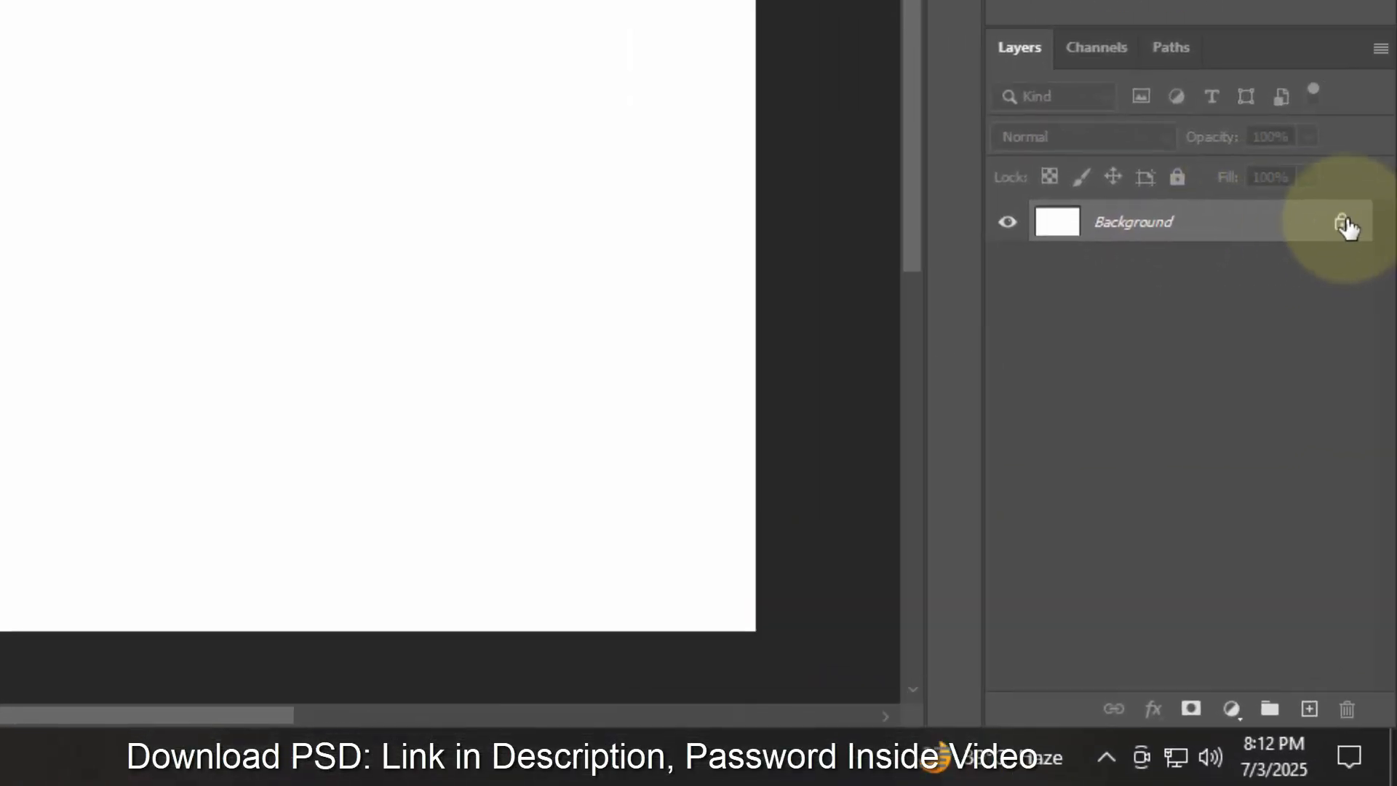
{"action": "left_click", "coordinate": [1343, 225]}
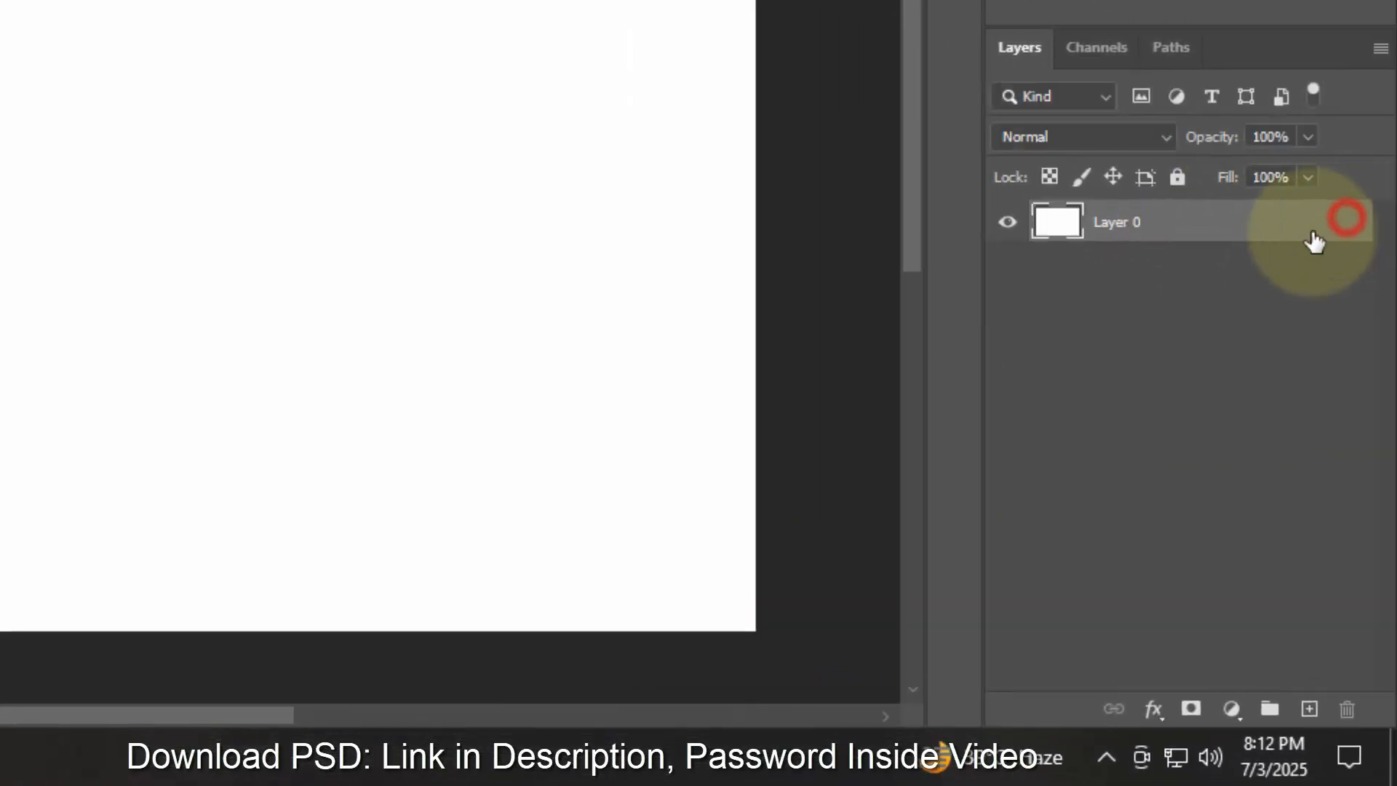
- Put Layer 0 into a group renamed Backgrond and collapse the group
{"action": "left_click", "coordinate": [1267, 710]}
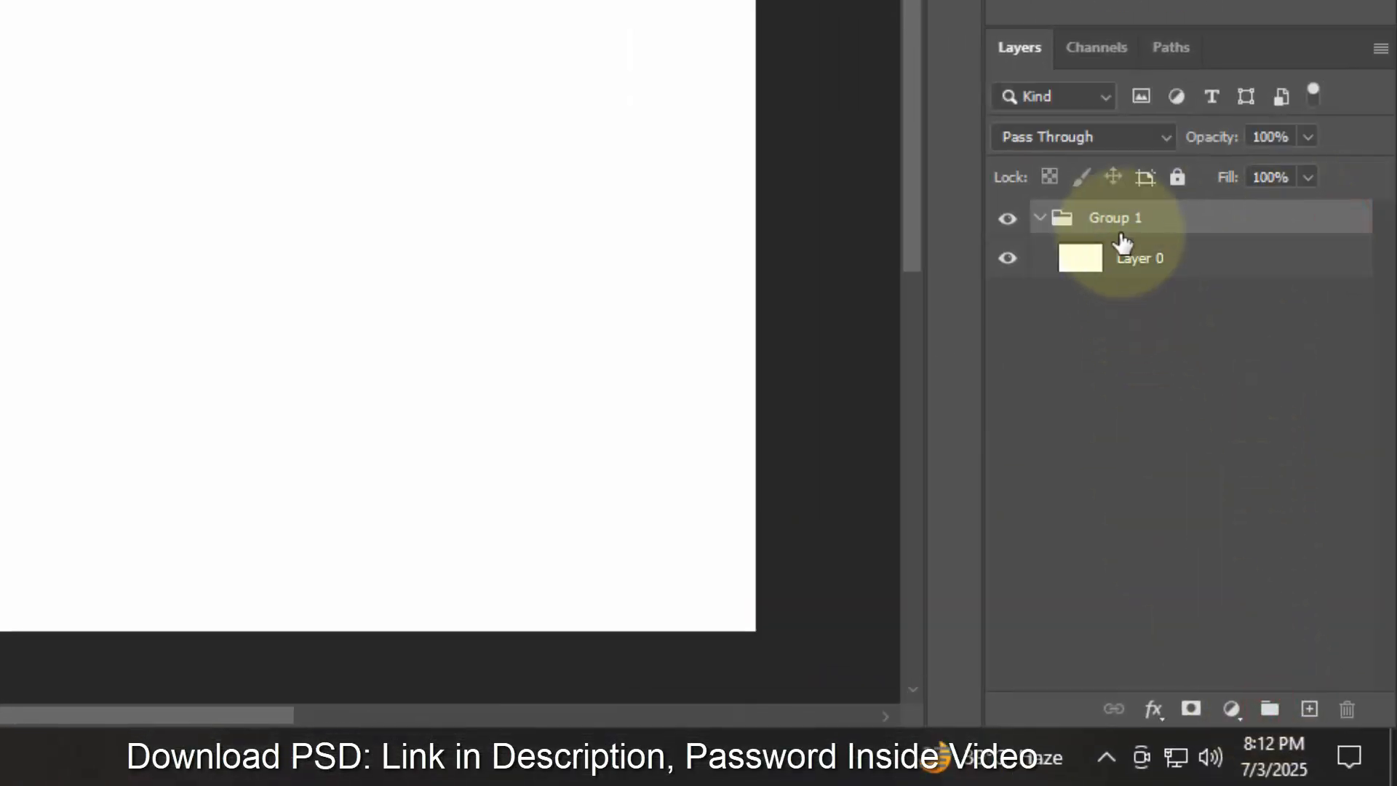
{"action": "double_click", "coordinate": [1117, 217]}
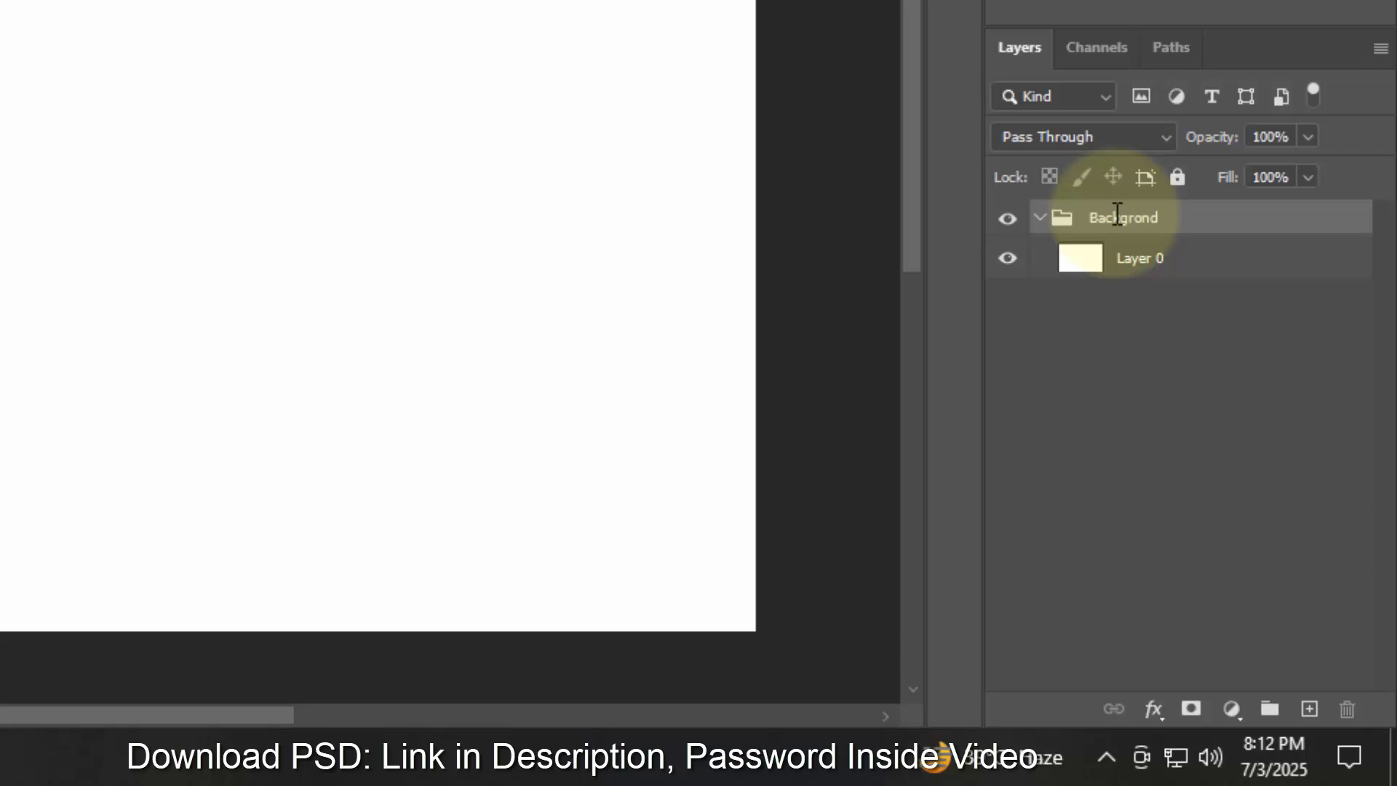
{"action": "left_click", "coordinate": [1040, 218]}
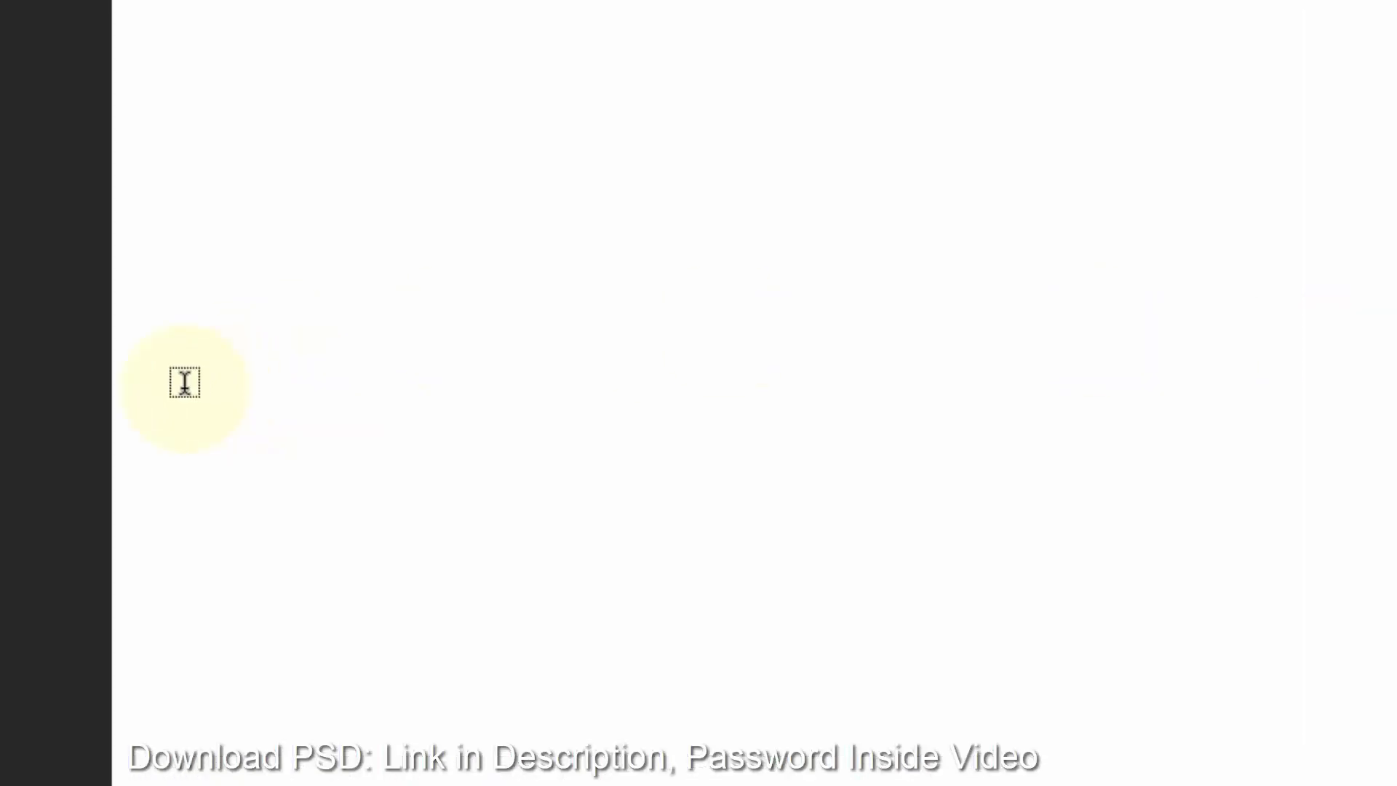
- With the Horizontal Type Tool, add a text layer and replace its placeholder text with AU
{"action": "right_click", "coordinate": [30, 292]}
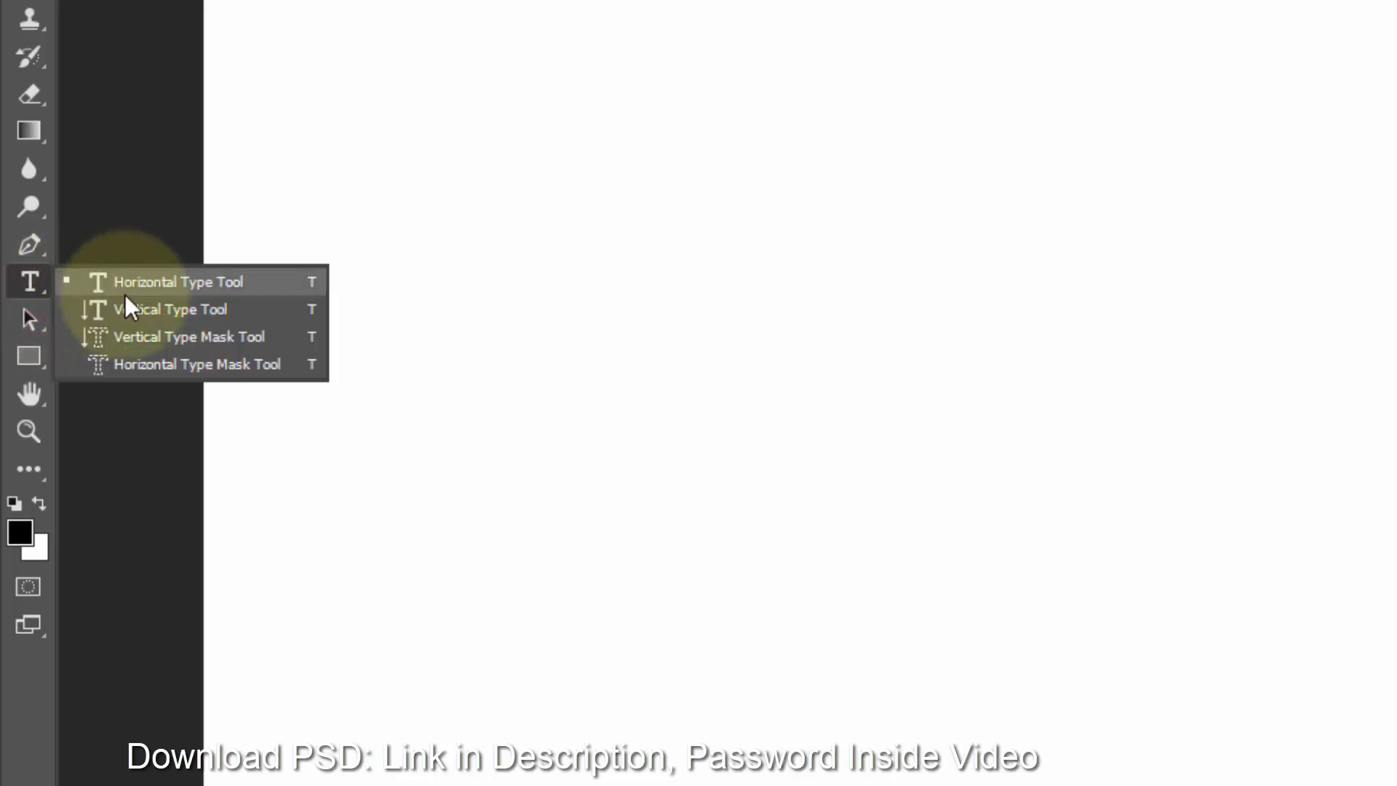
{"action": "left_click", "coordinate": [125, 293]}
{"action": "left_click", "coordinate": [943, 415]}
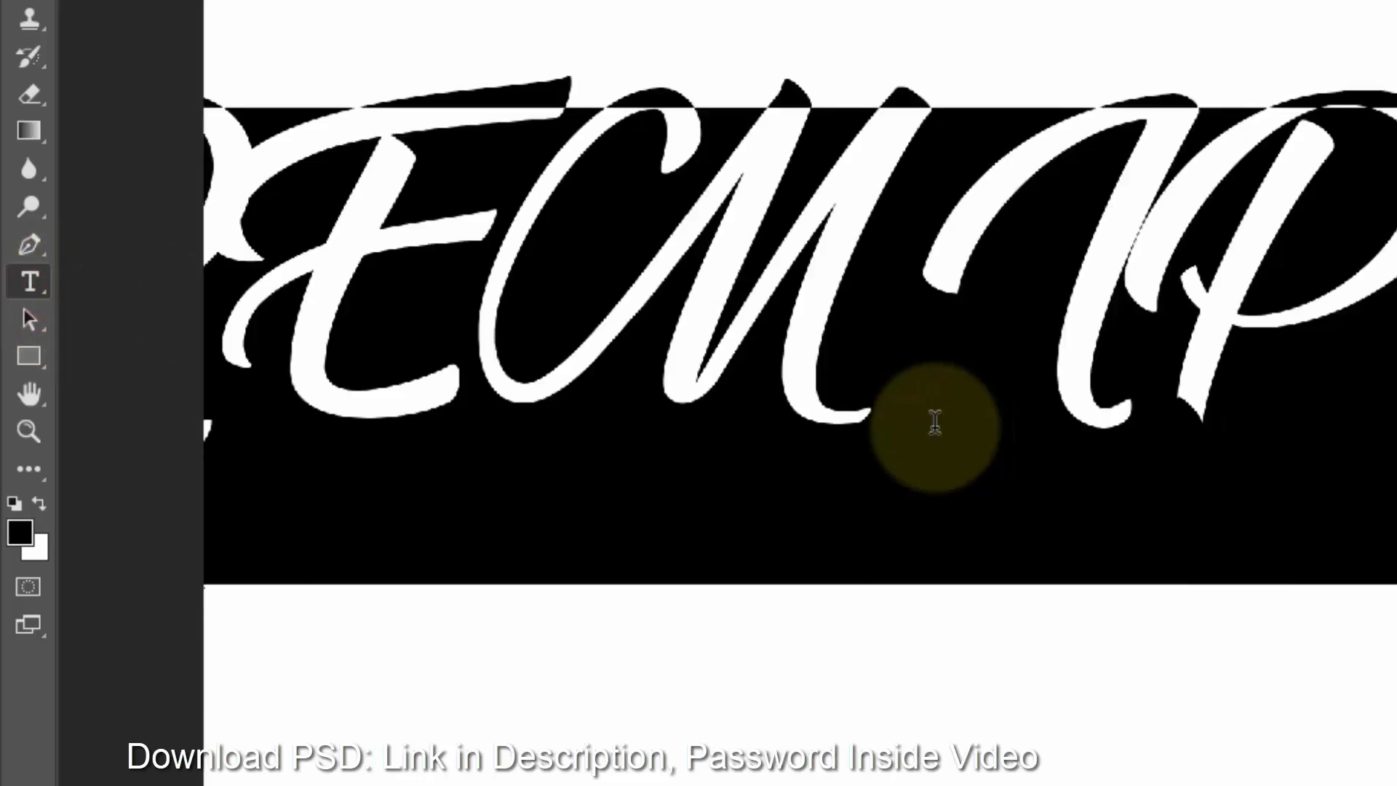
{"action": "key", "text": "BackSpace"}
{"action": "type", "text": "AU"}
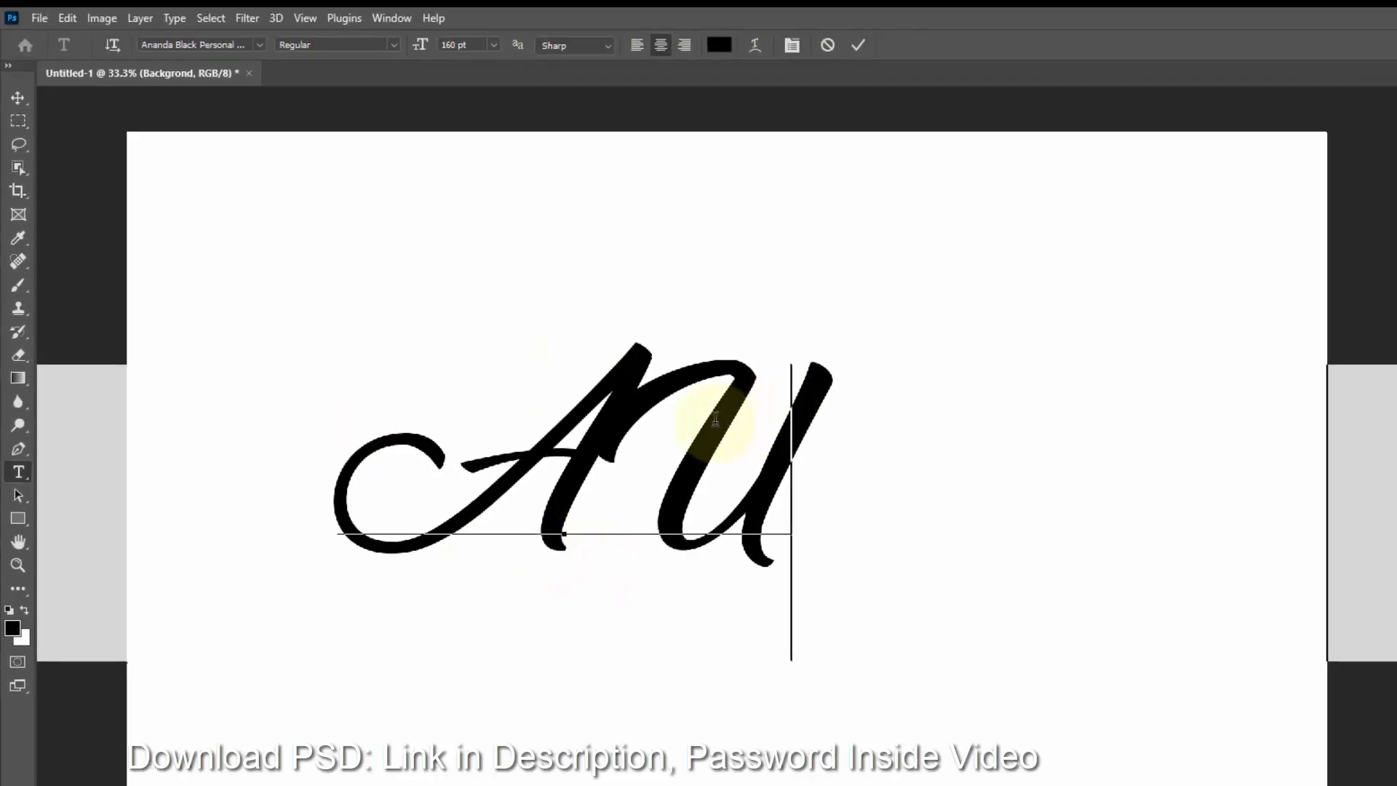
- Turn off All Caps for the U so it becomes lowercase, and extend the text to read August
{"action": "left_click_drag", "start_coordinate": [821, 423], "coordinate": [683, 422]}
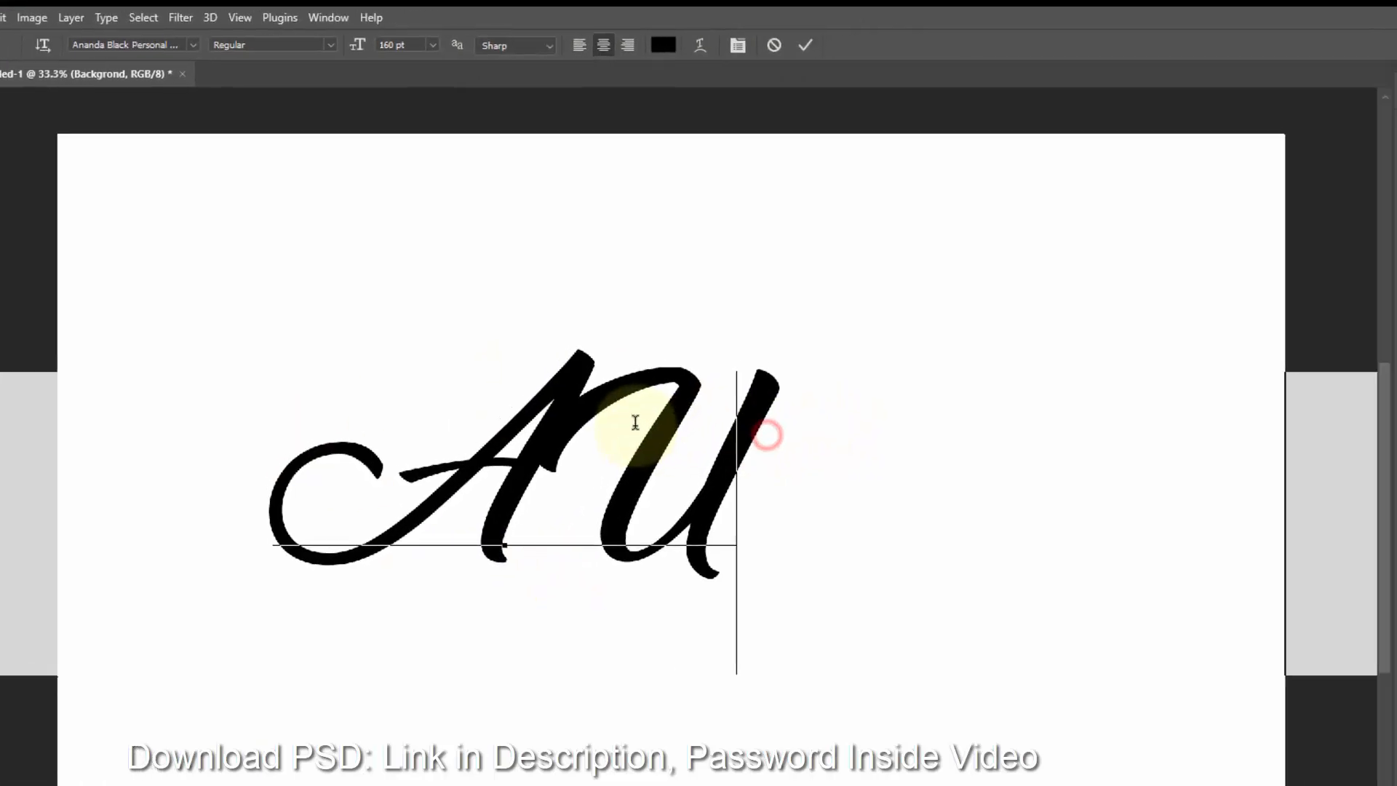
{"action": "scroll", "coordinate": [1343, 509], "scroll_direction": "down", "scroll_amount": 5}
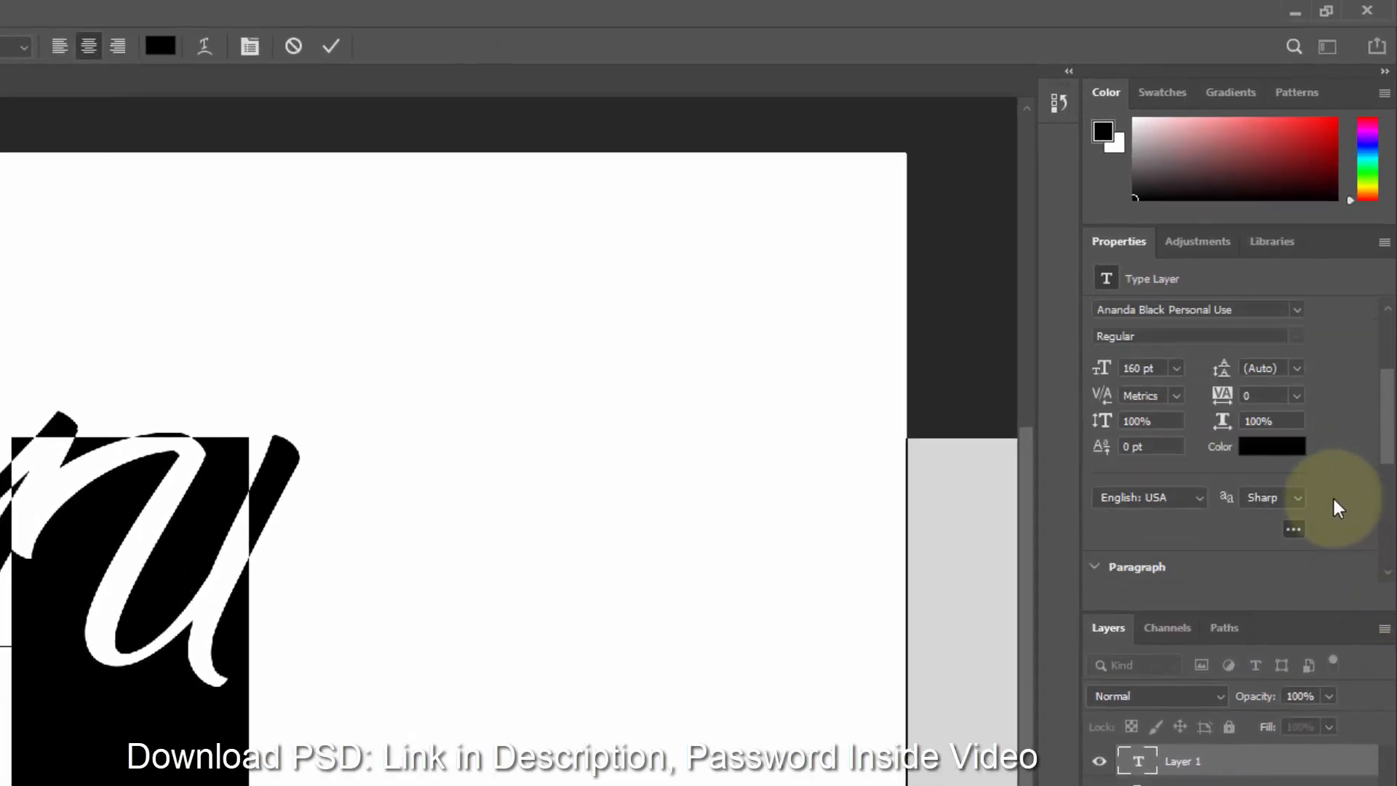
{"action": "left_click", "coordinate": [1107, 524]}
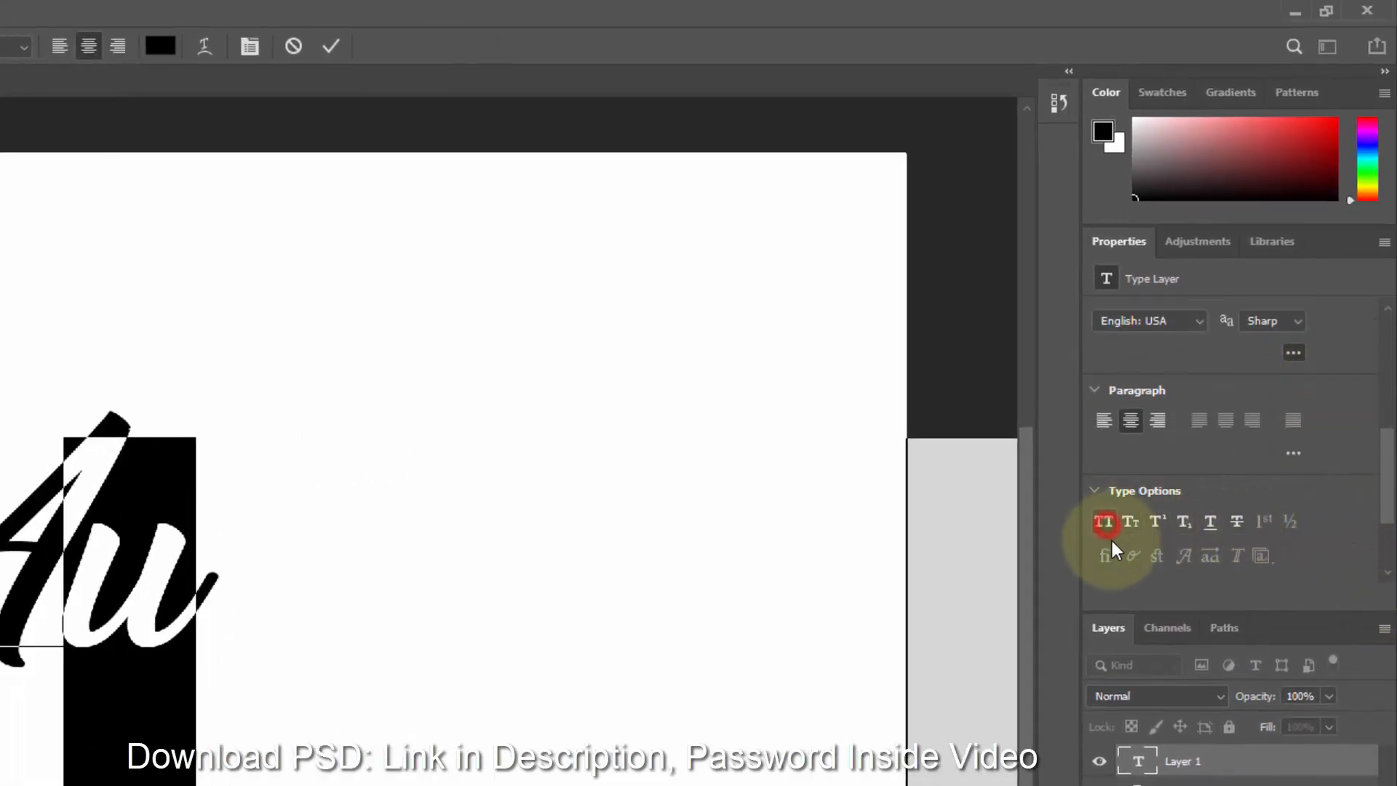
{"action": "left_click", "coordinate": [217, 577]}
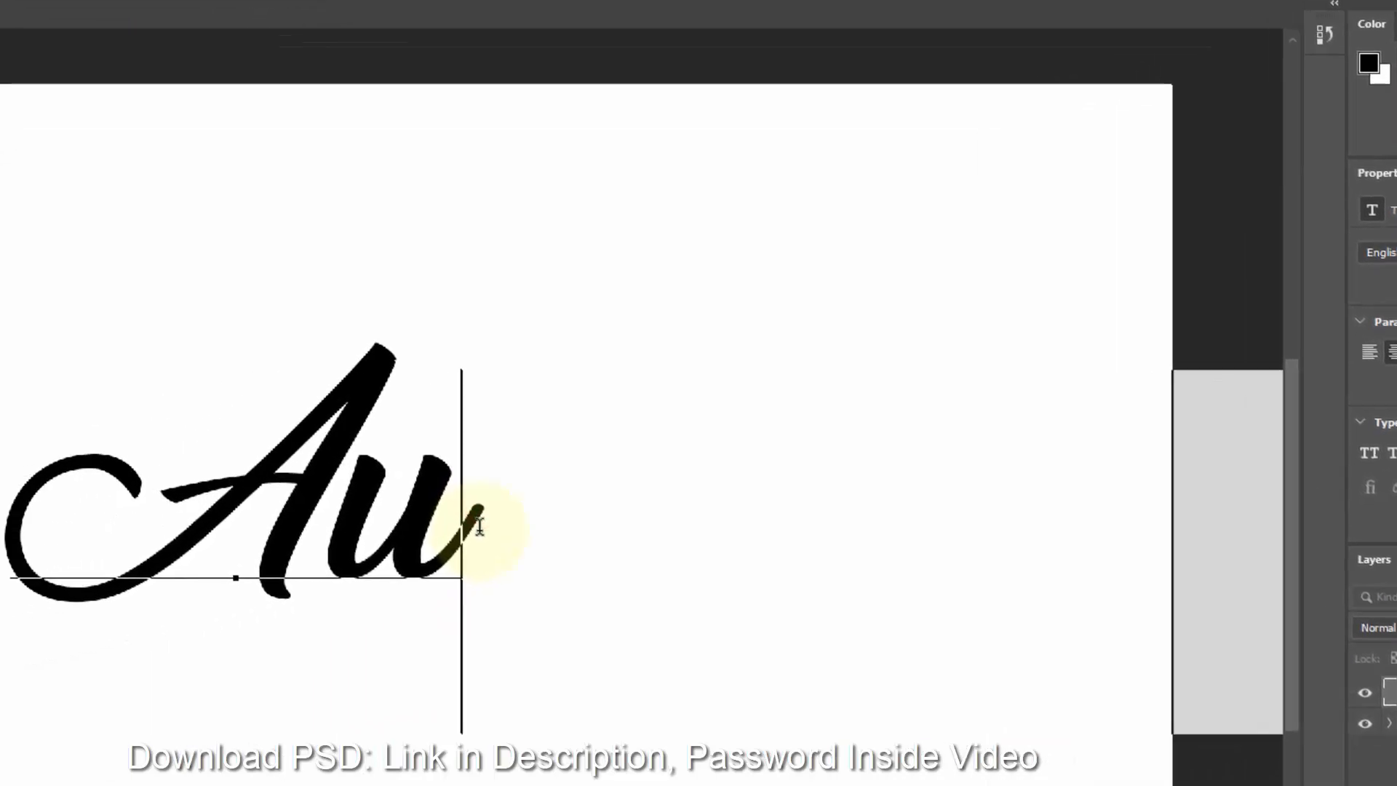
{"action": "type", "text": "gust"}
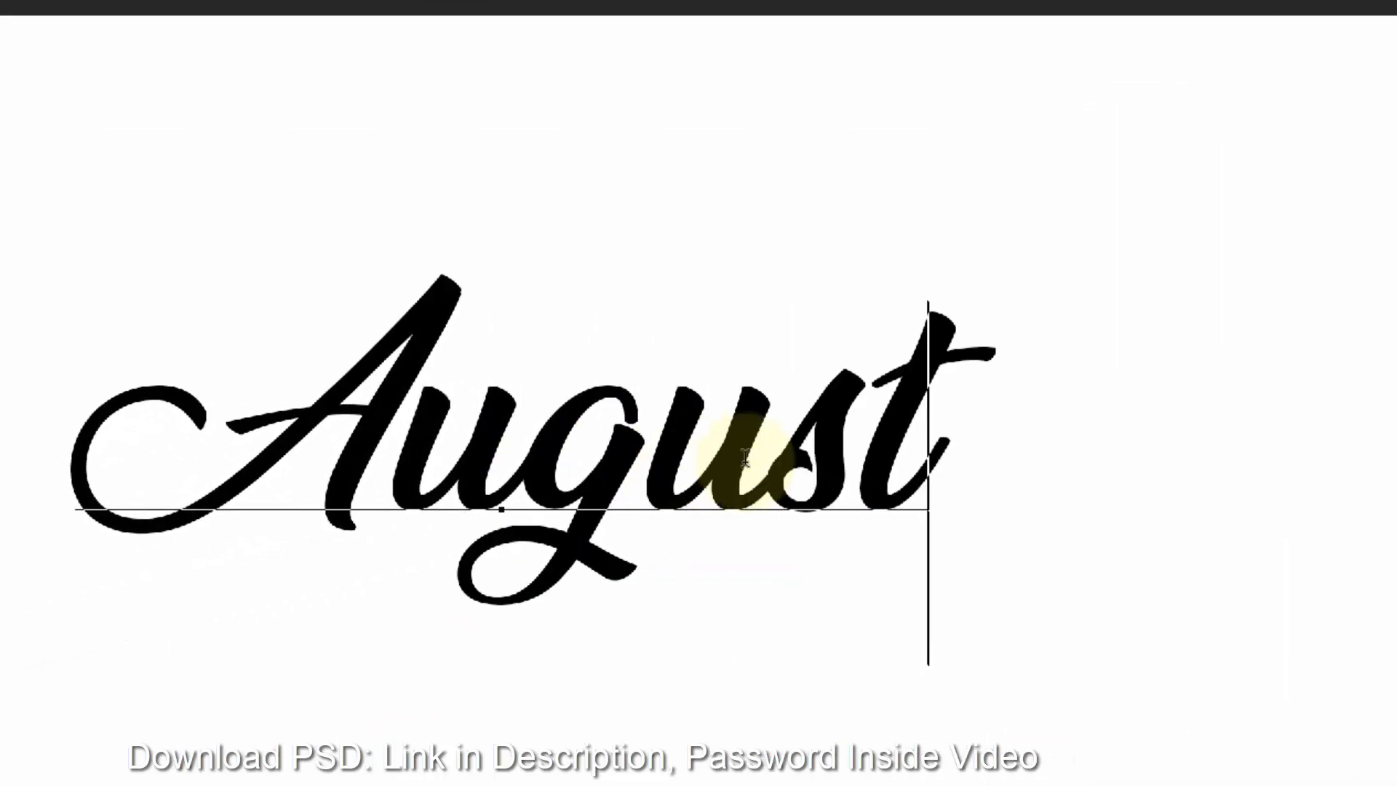
- Set the August text's font size to 200 pt
{"action": "double_click", "coordinate": [689, 459]}
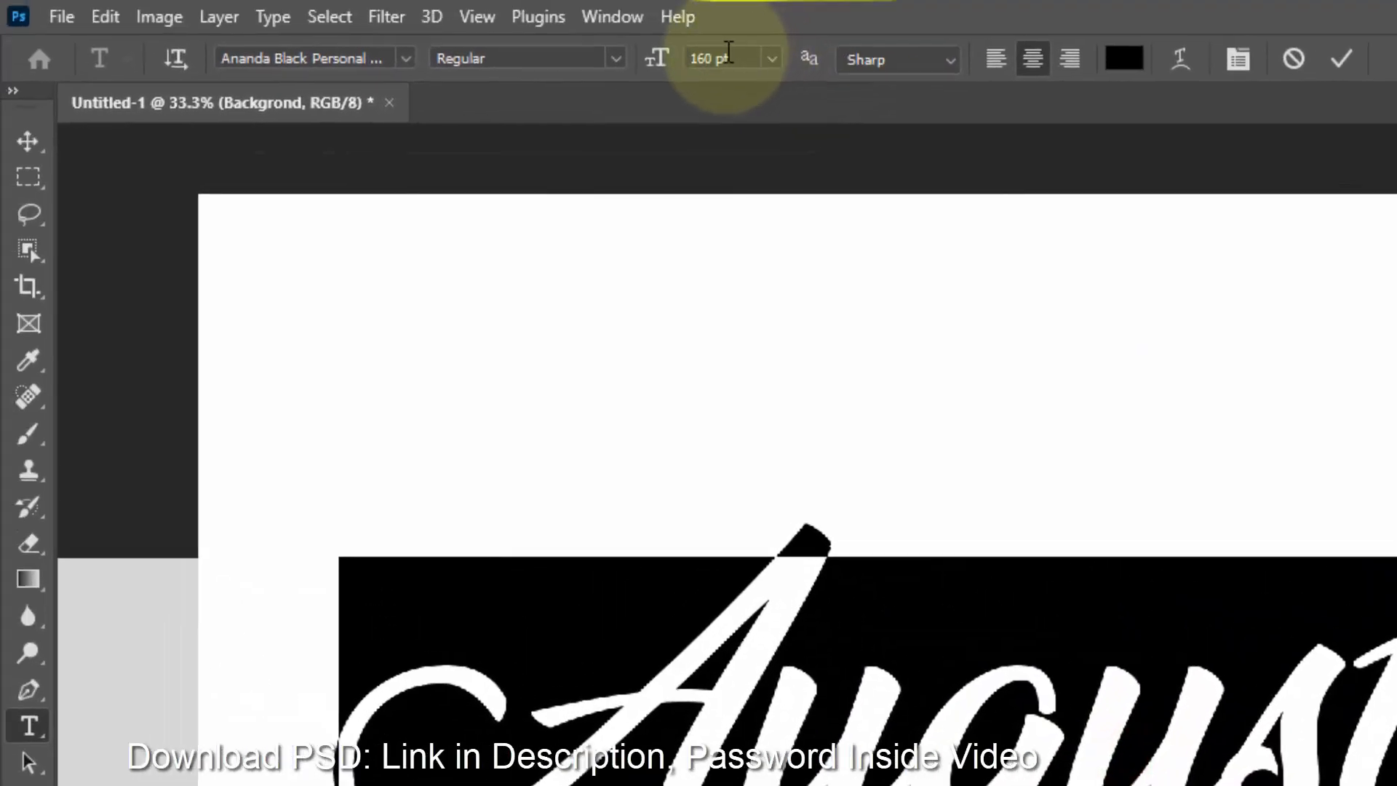
{"action": "double_click", "coordinate": [633, 28]}
{"action": "type", "text": "200"}
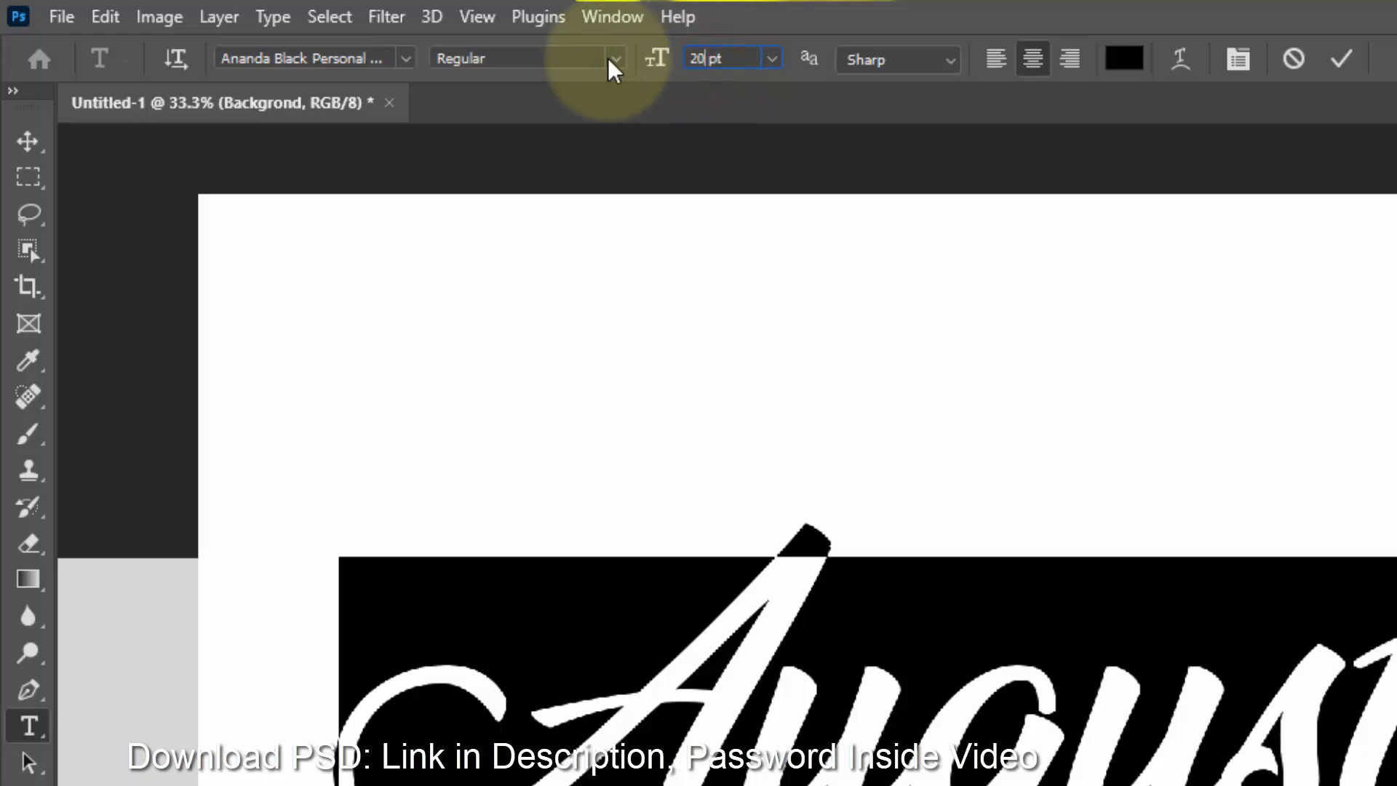
{"action": "key", "text": "Return"}
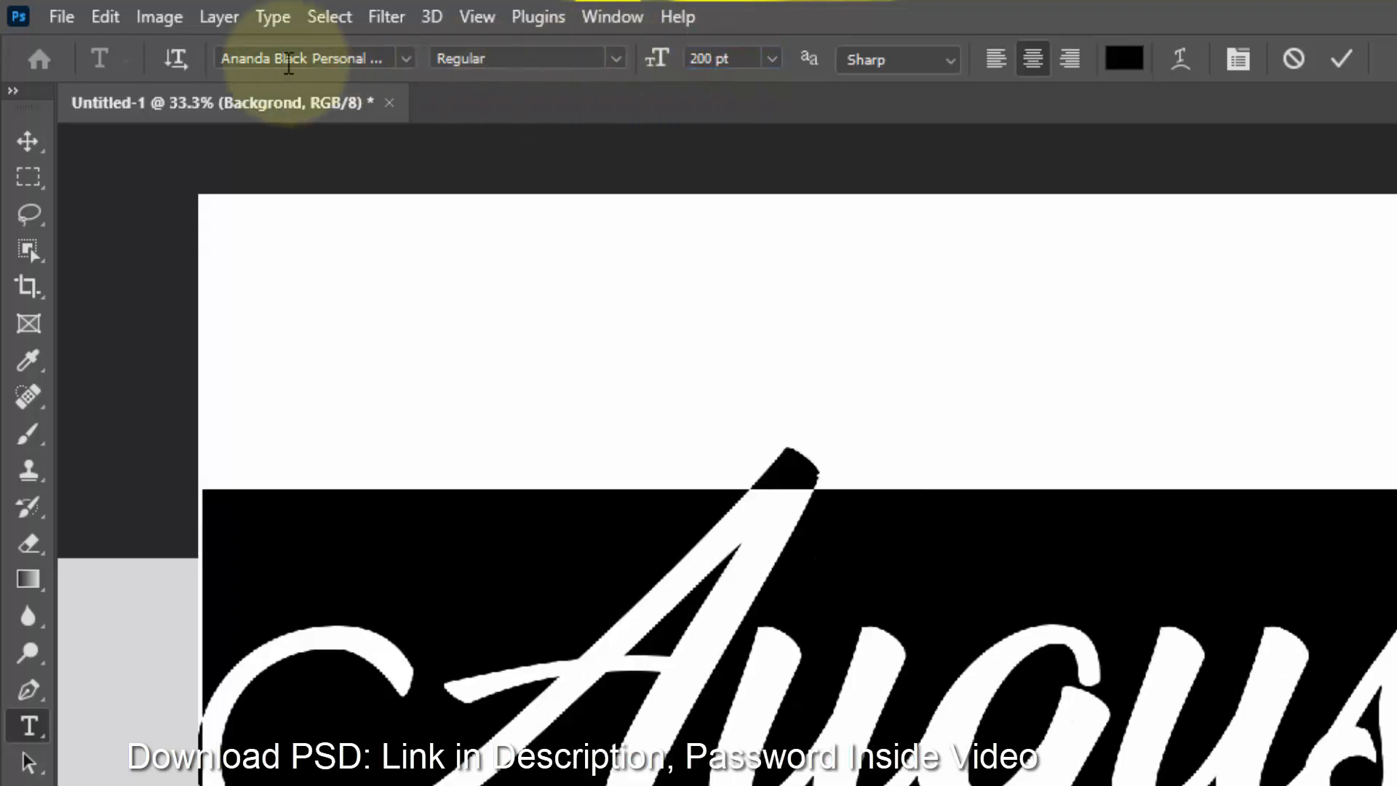
- With the Move tool, reposition the August text onto the canvas's vertical center line
{"action": "left_click", "coordinate": [27, 141]}
{"action": "left_click_drag", "start_coordinate": [1136, 749], "coordinate": [1349, 770]}
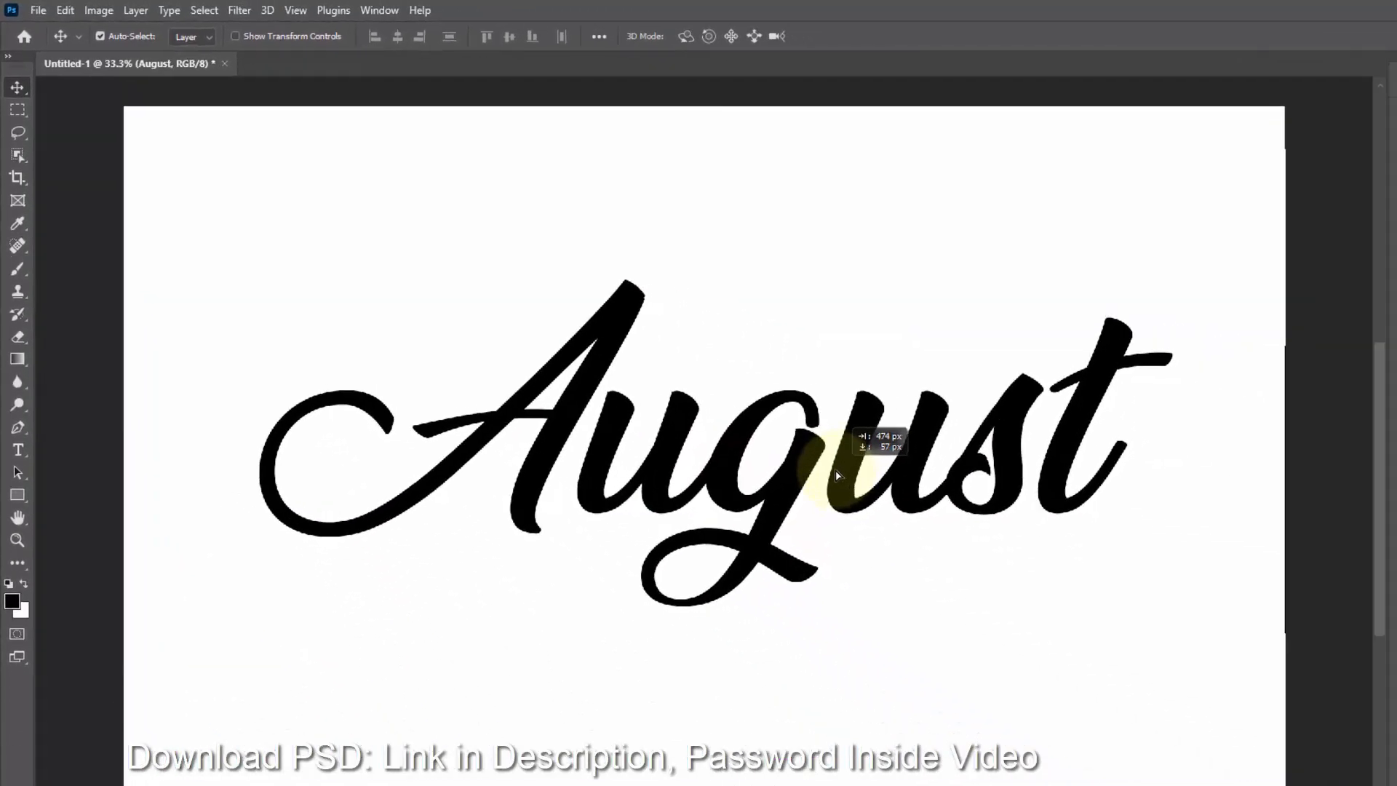
{"action": "left_click_drag", "start_coordinate": [837, 475], "coordinate": [826, 470]}
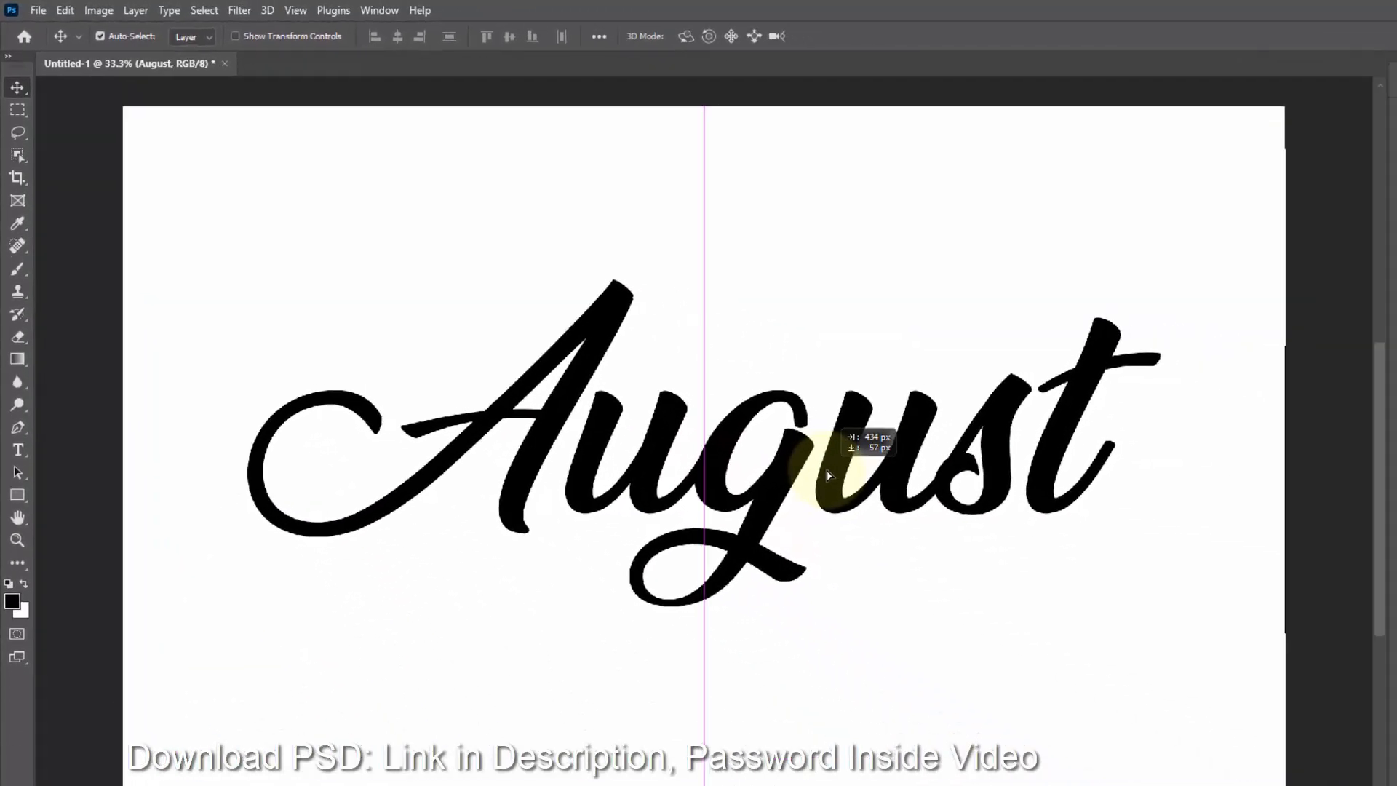
- Free-transform the August text to move it lower and scale it to 100.20%, then commit
{"action": "key", "text": "ctrl+t"}
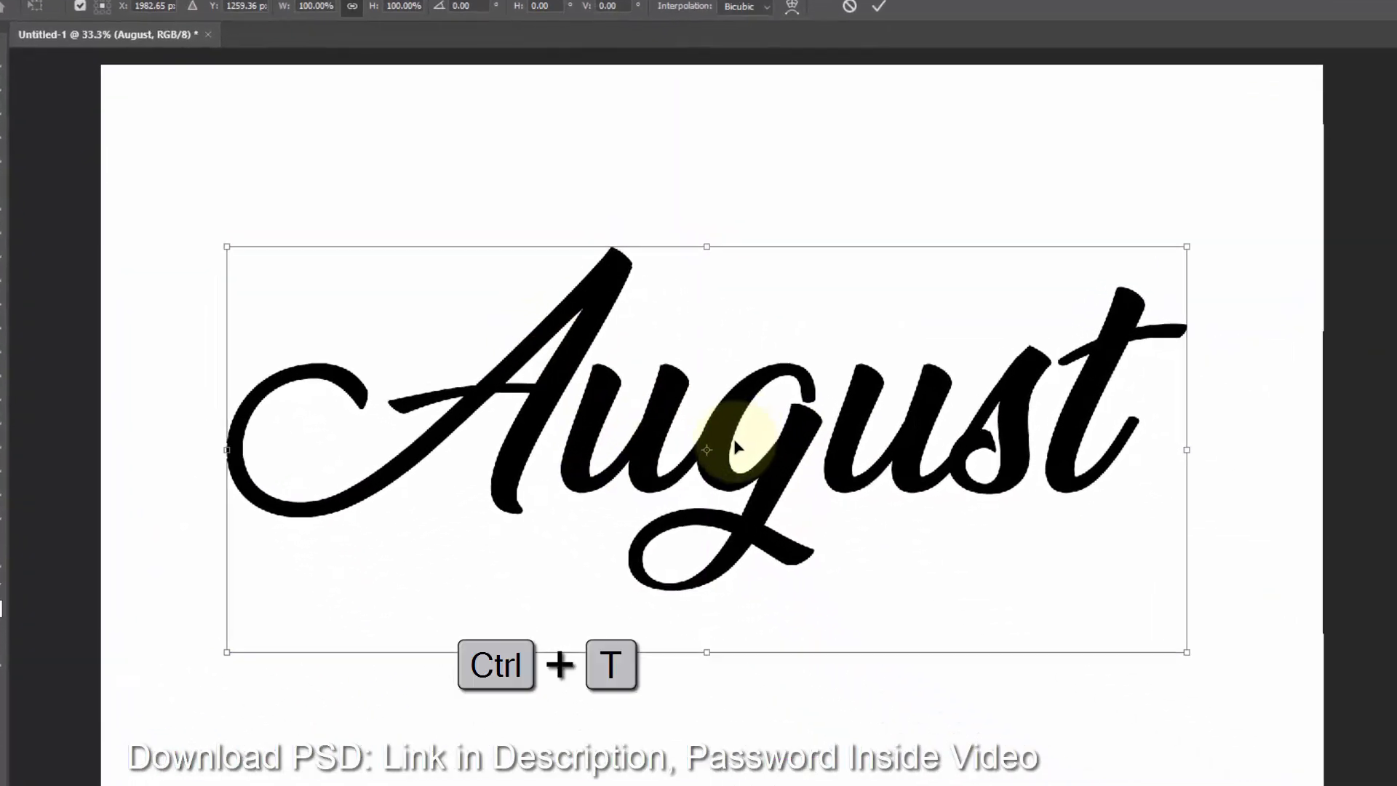
{"action": "left_click_drag", "start_coordinate": [699, 459], "coordinate": [742, 659]}
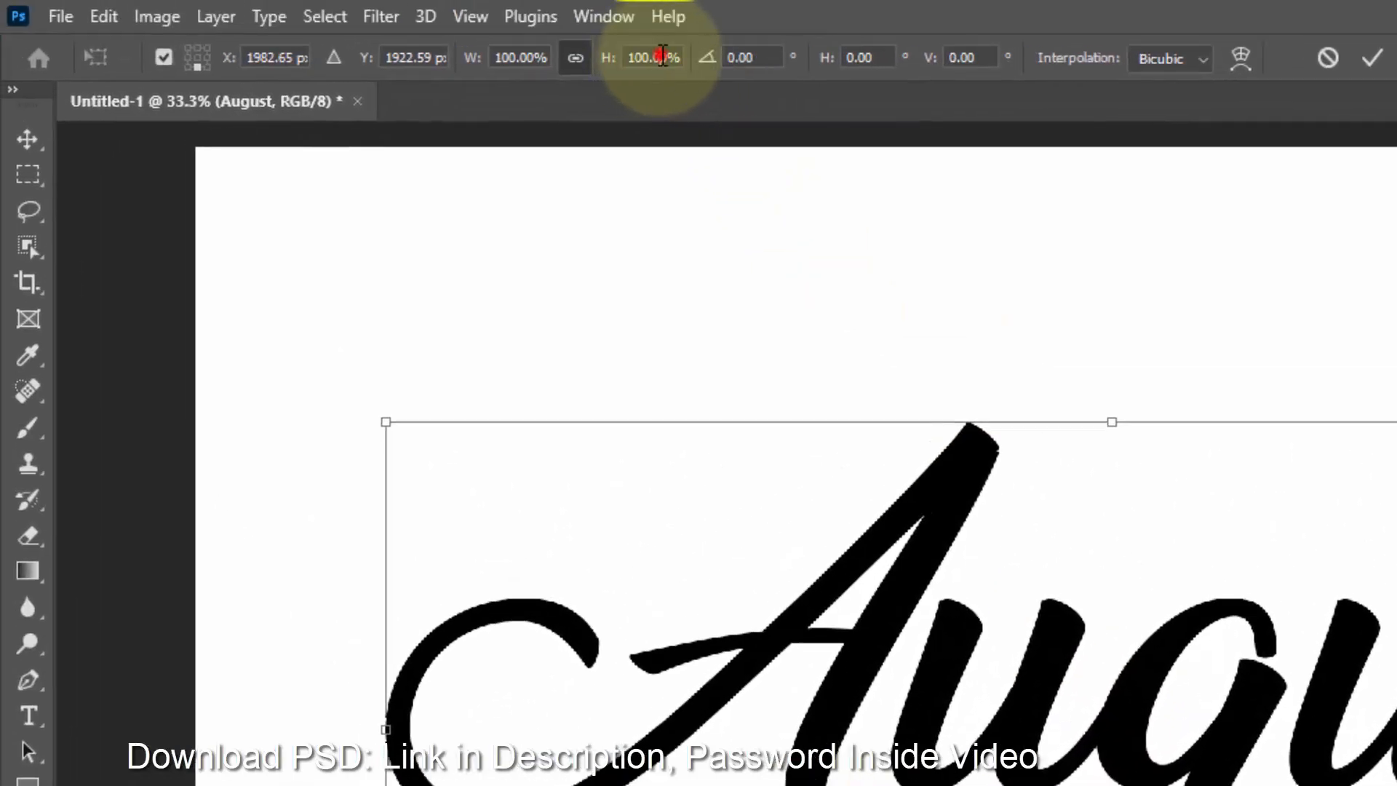
{"action": "left_click", "coordinate": [661, 56]}
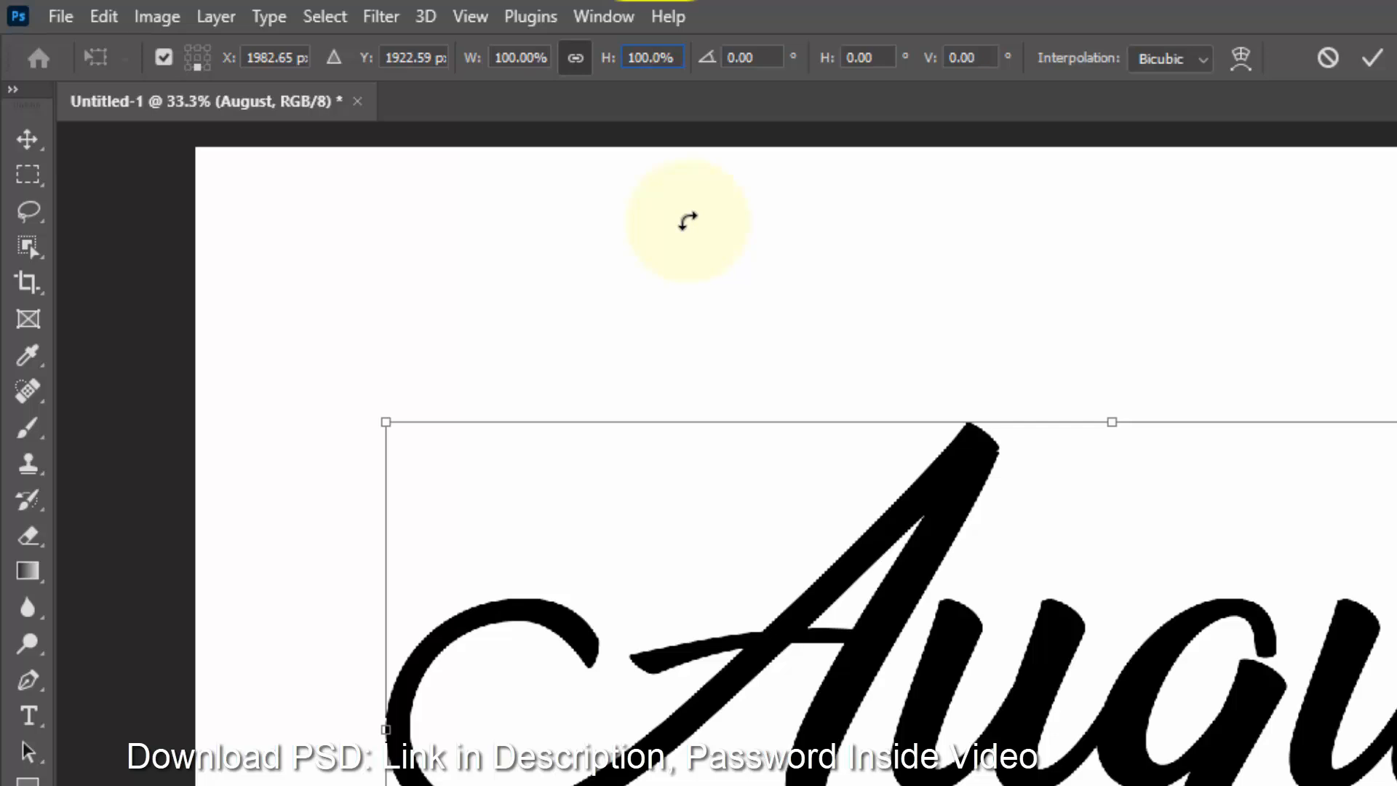
{"action": "type", "text": "2"}
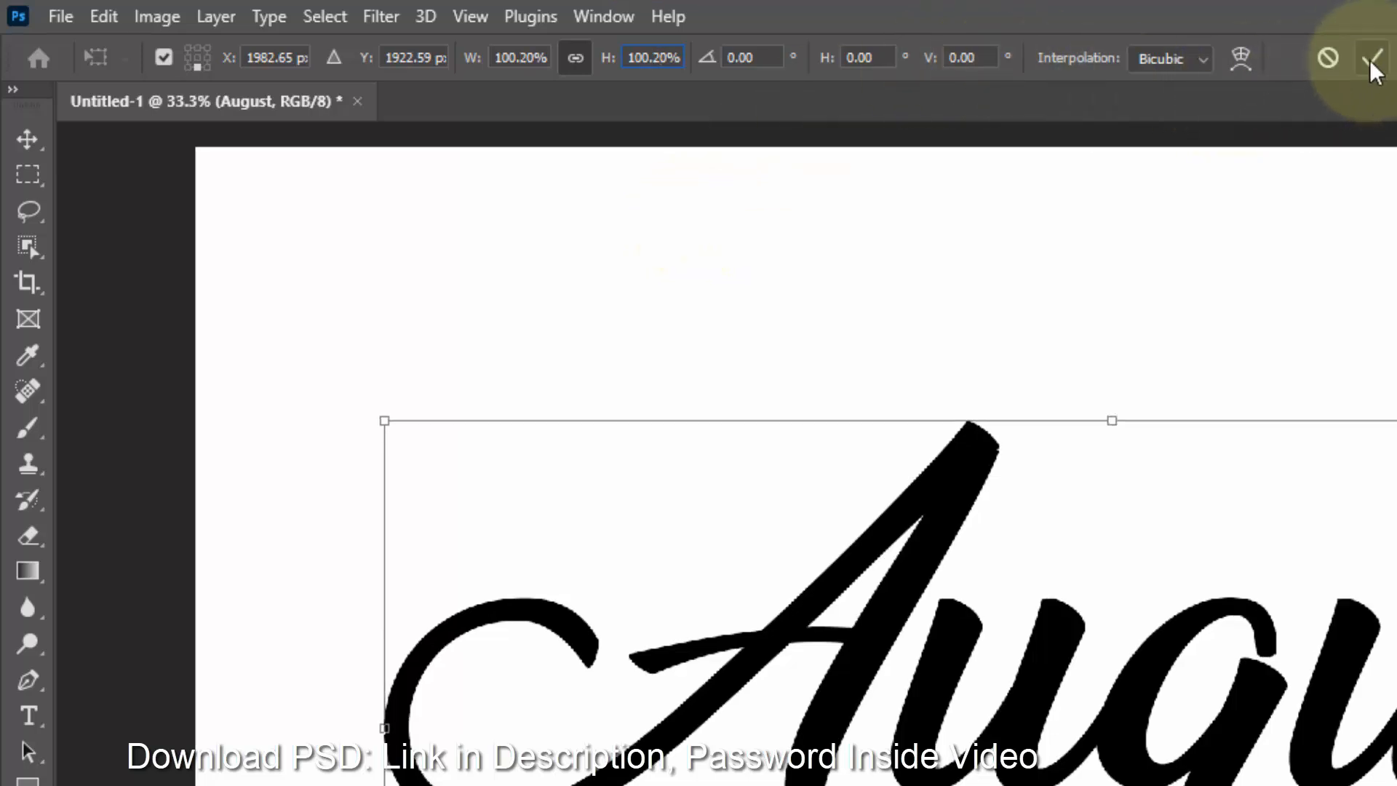
{"action": "left_click", "coordinate": [1373, 57]}
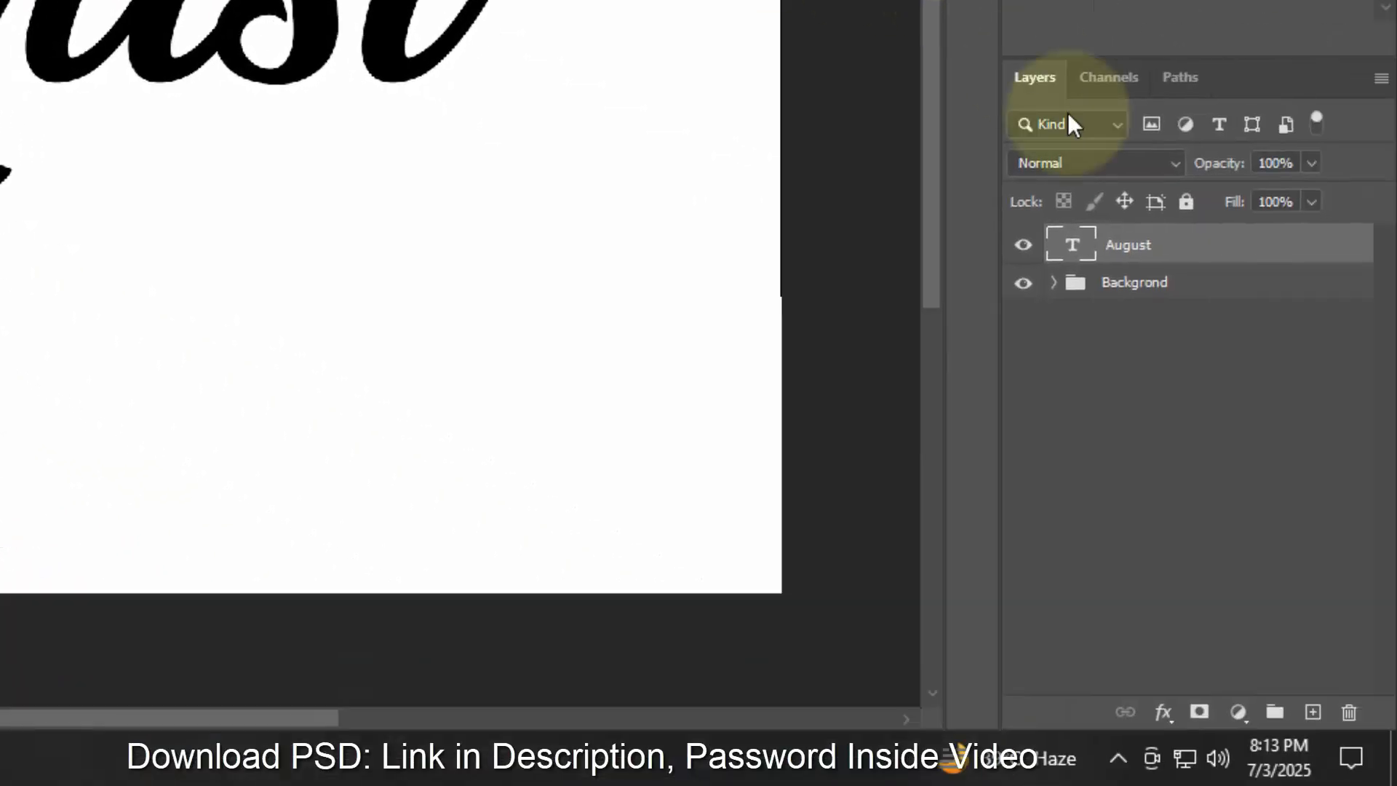
- Convert the August layer to a smart object
{"action": "left_click", "coordinate": [1382, 397]}
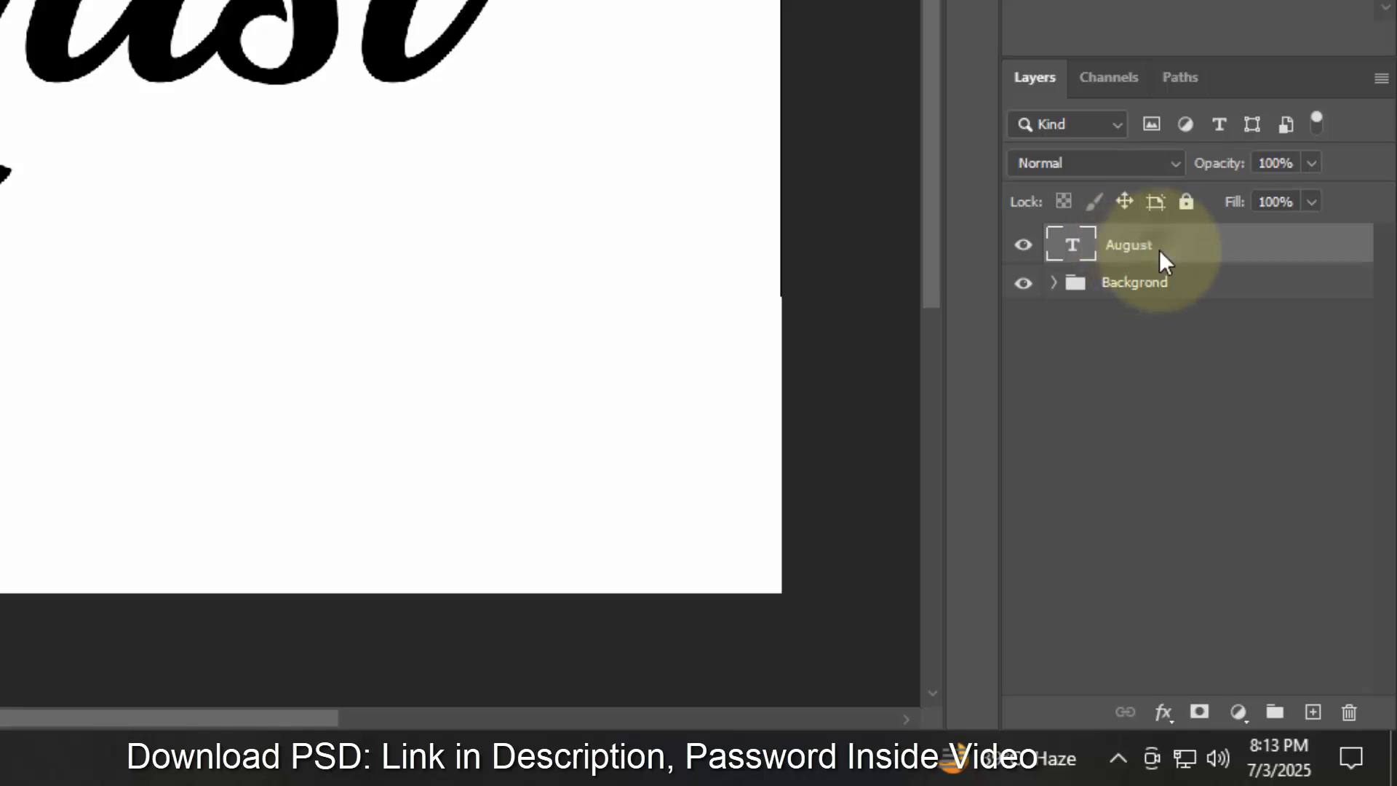
{"action": "right_click", "coordinate": [1159, 255]}
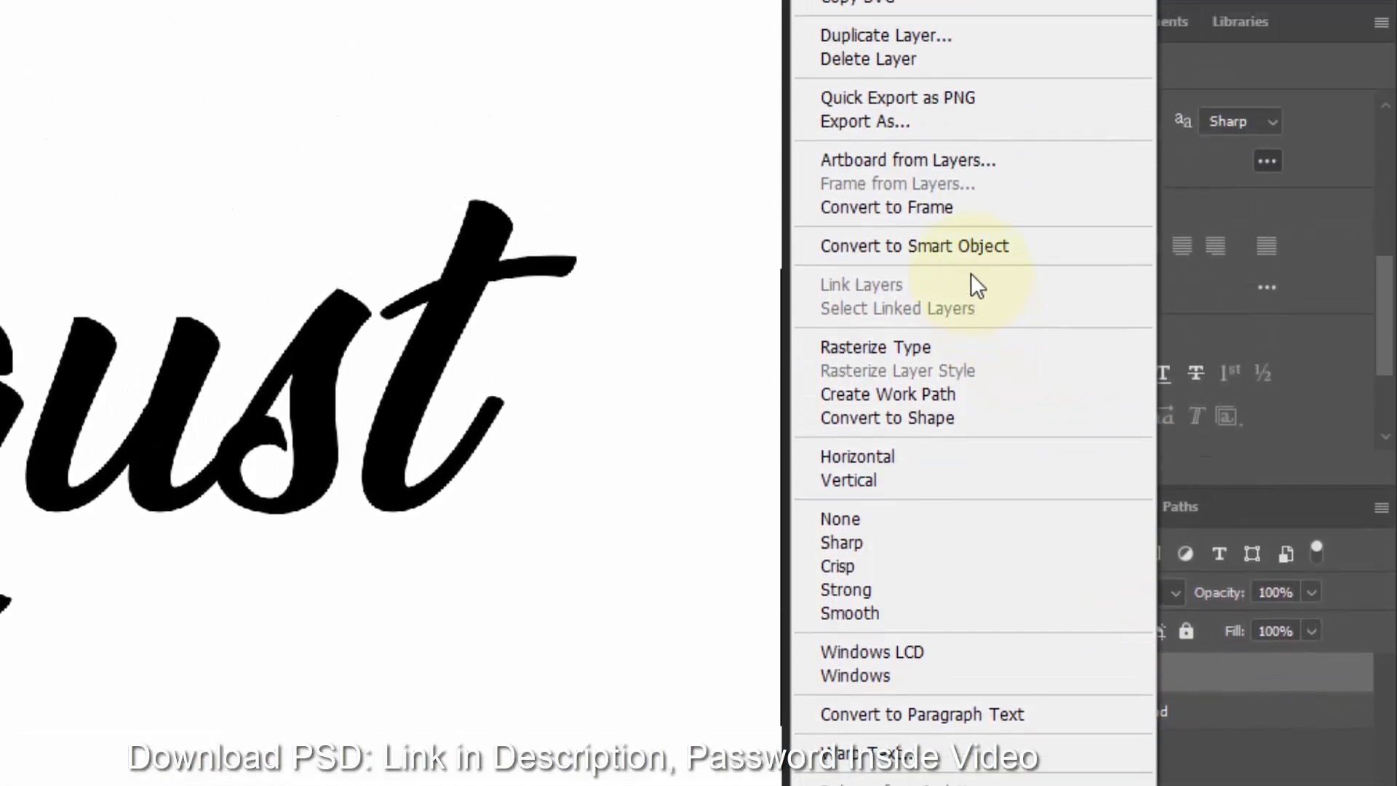
{"action": "left_click", "coordinate": [964, 249]}
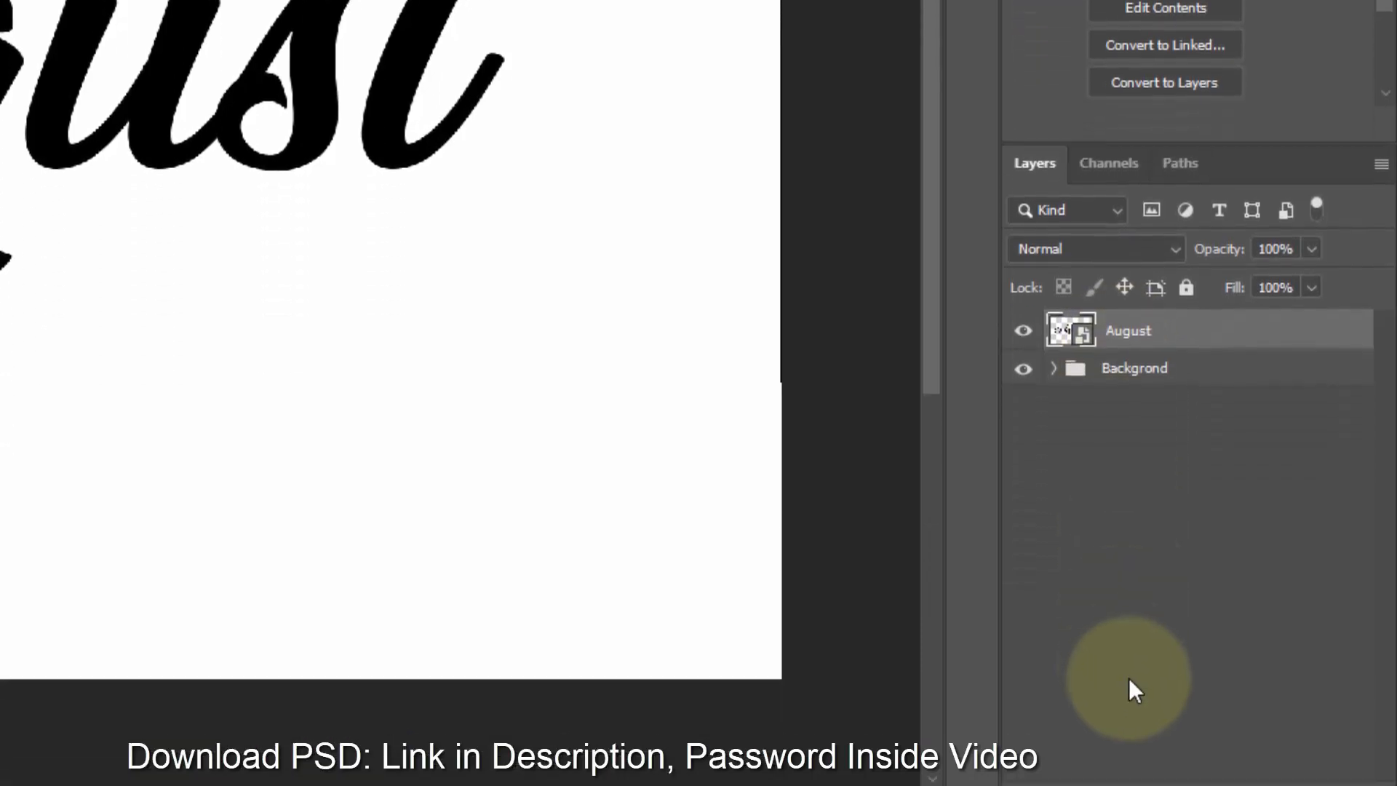
- Open the August layer's blending options and enable the Drop Shadow effect
{"action": "left_click", "coordinate": [1162, 713]}
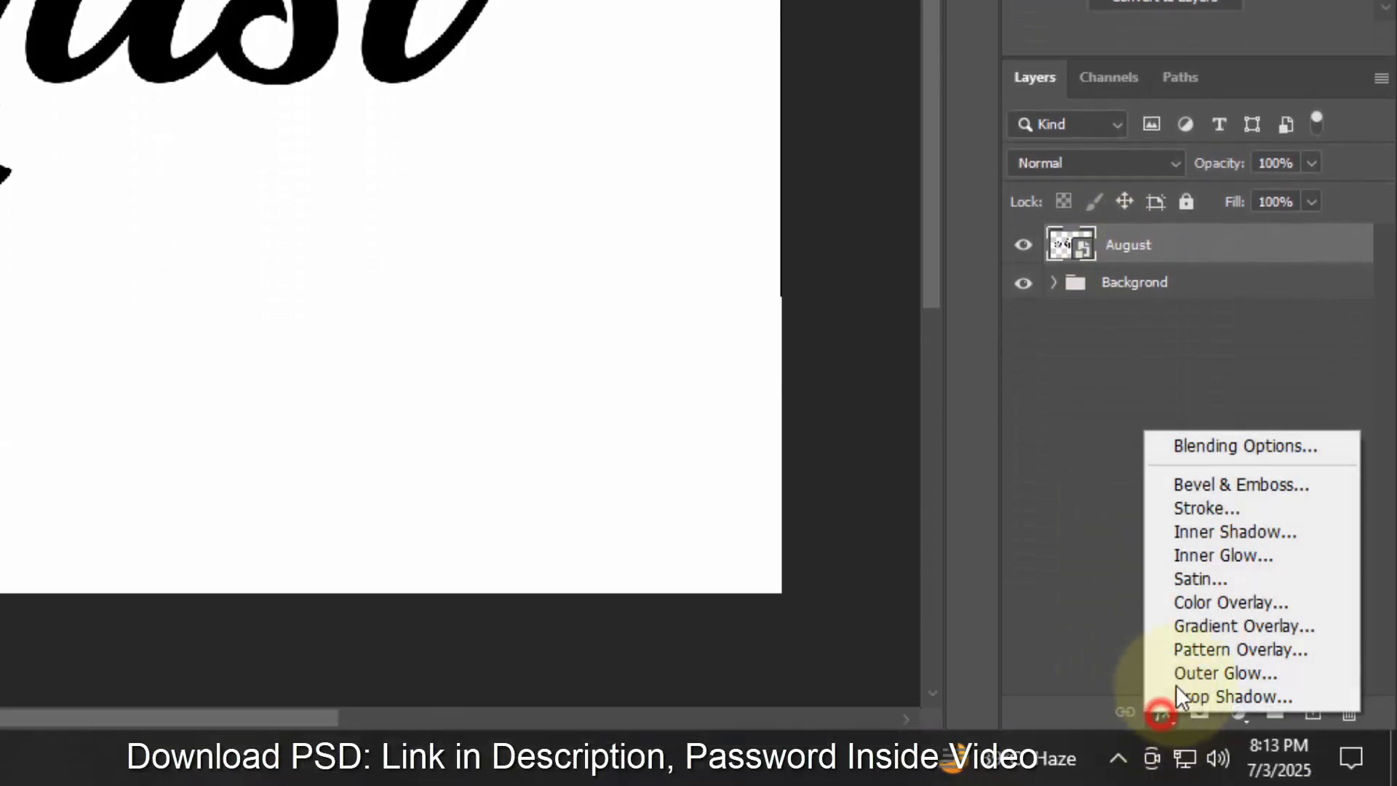
{"action": "left_click", "coordinate": [1225, 445]}
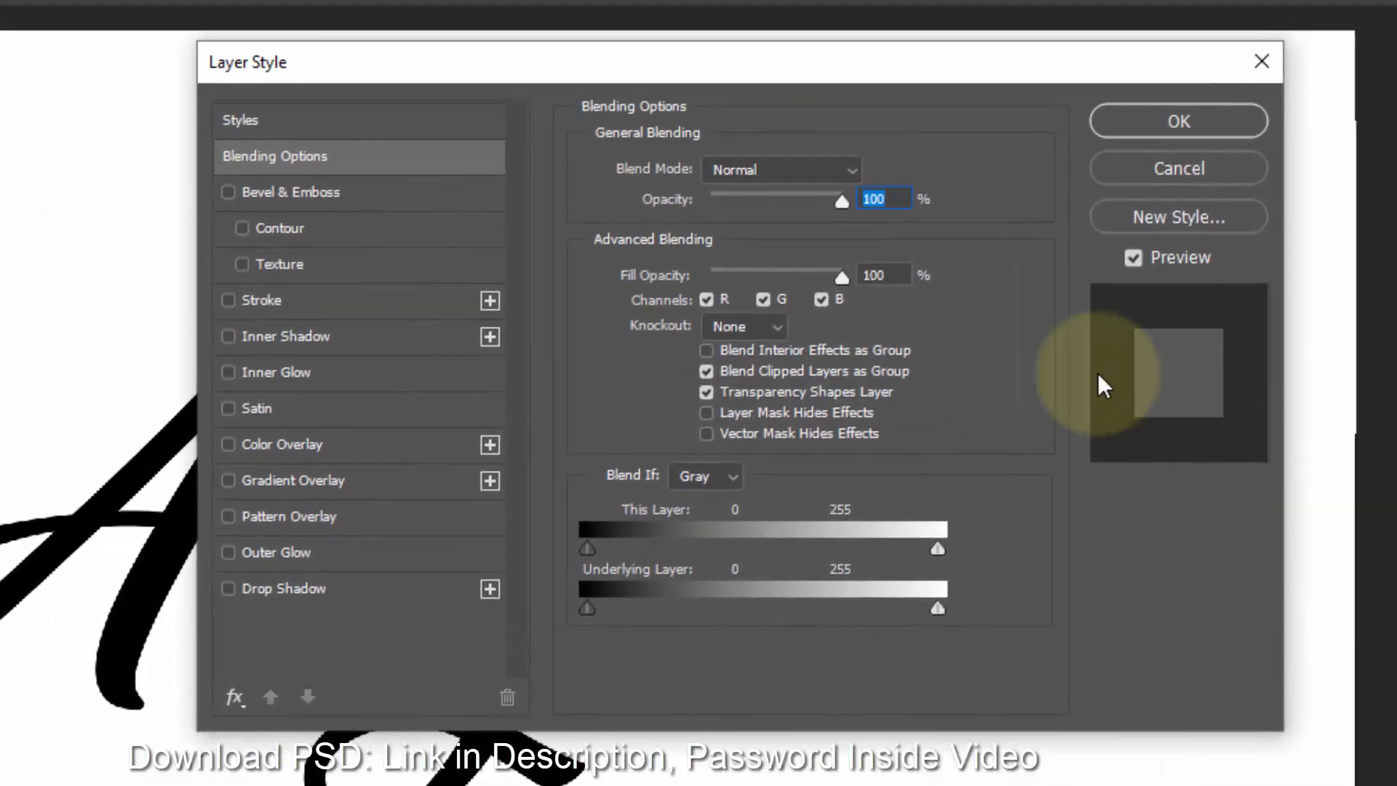
{"action": "left_click", "coordinate": [898, 267]}
{"action": "left_click", "coordinate": [291, 590]}
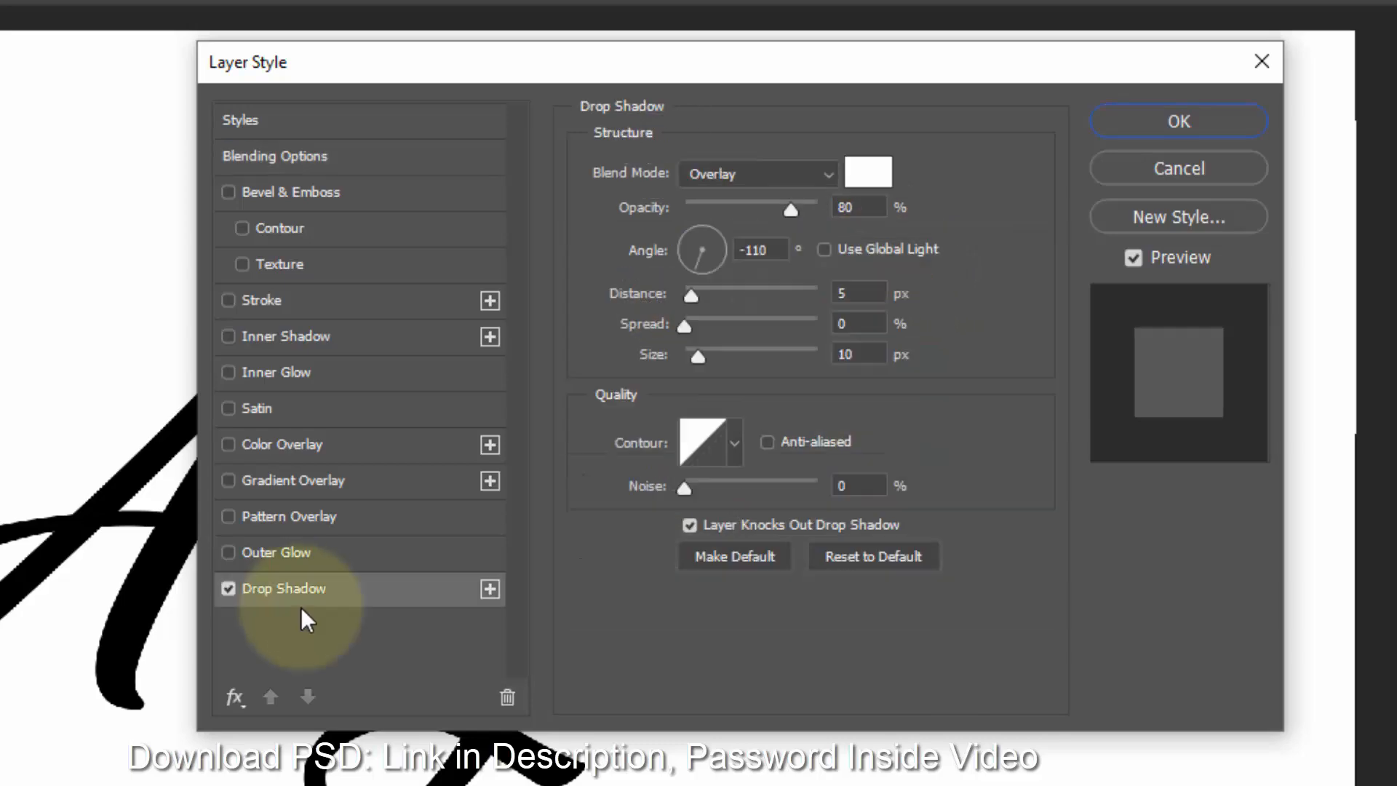
- Set the drop shadow's blend mode to Multiply and its color to 7c082e
{"action": "left_click", "coordinate": [794, 178]}
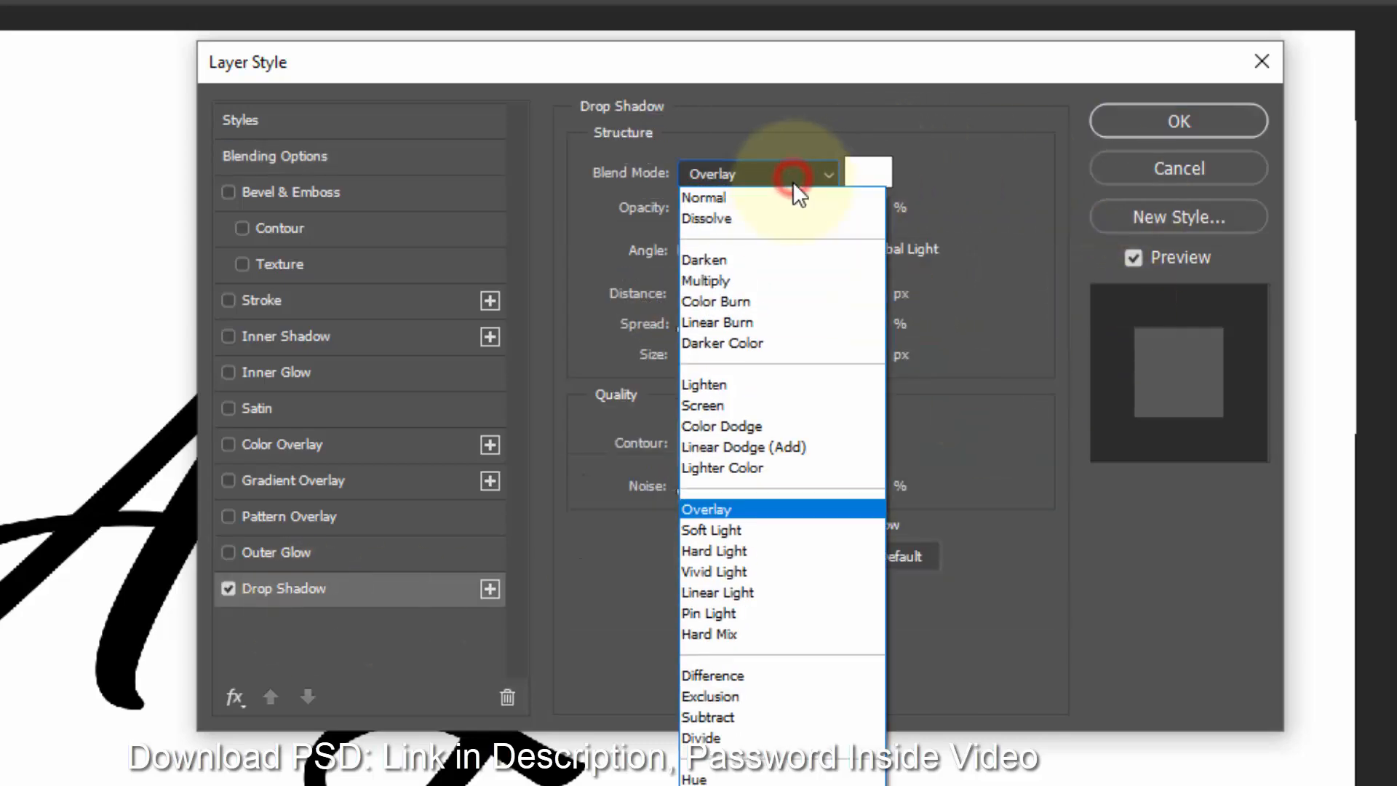
{"action": "left_click", "coordinate": [780, 278]}
{"action": "left_click", "coordinate": [935, 163]}
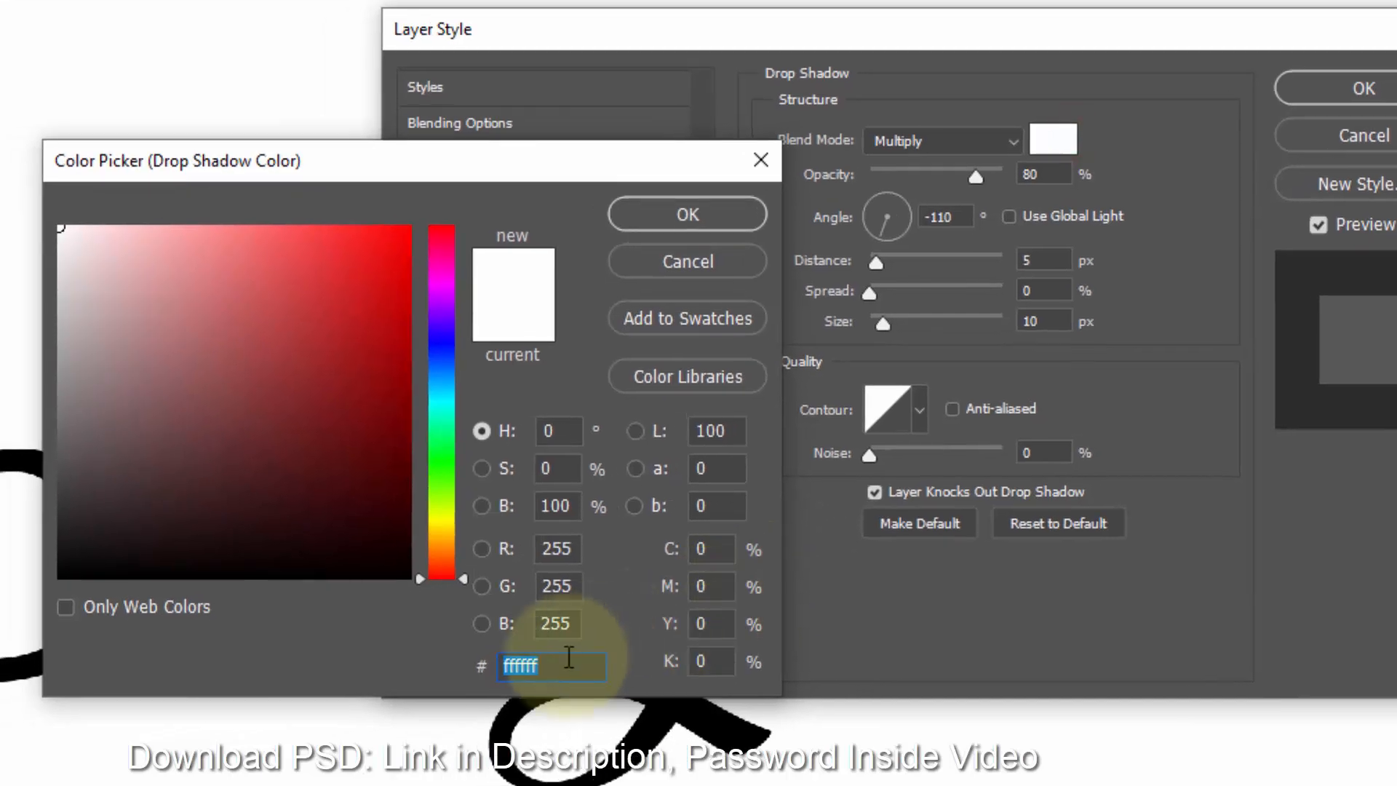
{"action": "type", "text": "7c082e"}
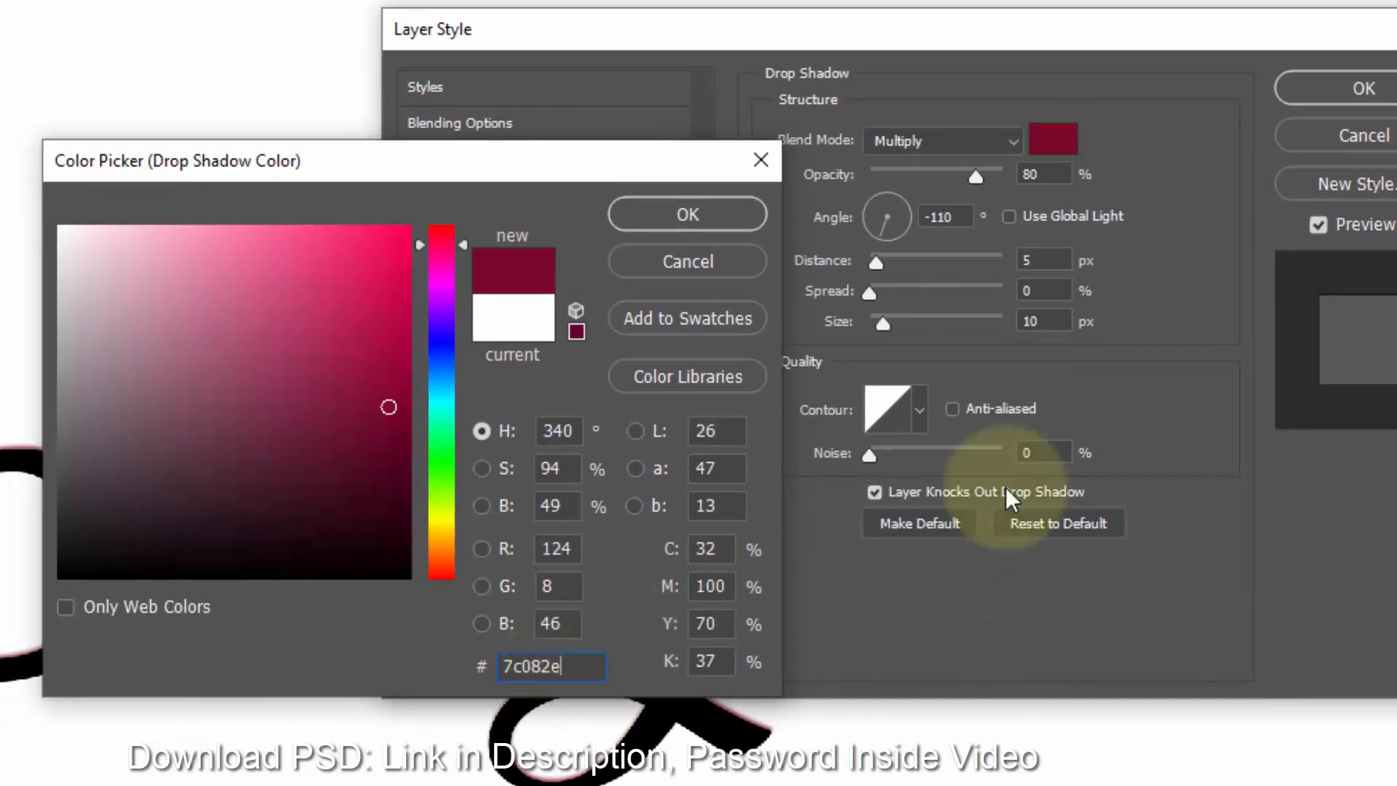
{"action": "left_click", "coordinate": [690, 217]}
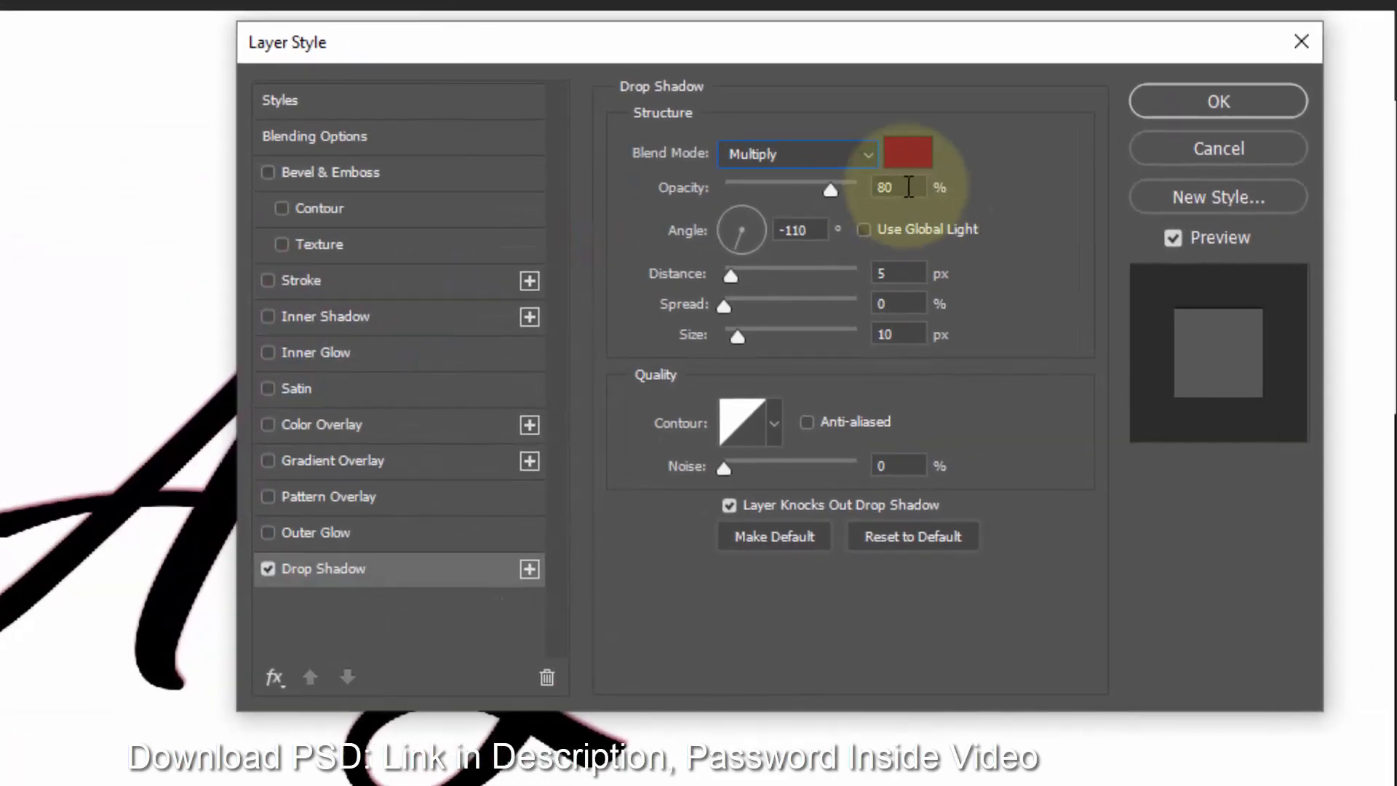
- Set the drop shadow opacity to 14%, angle to 171°, and distance to 38 px
{"action": "double_click", "coordinate": [909, 187]}
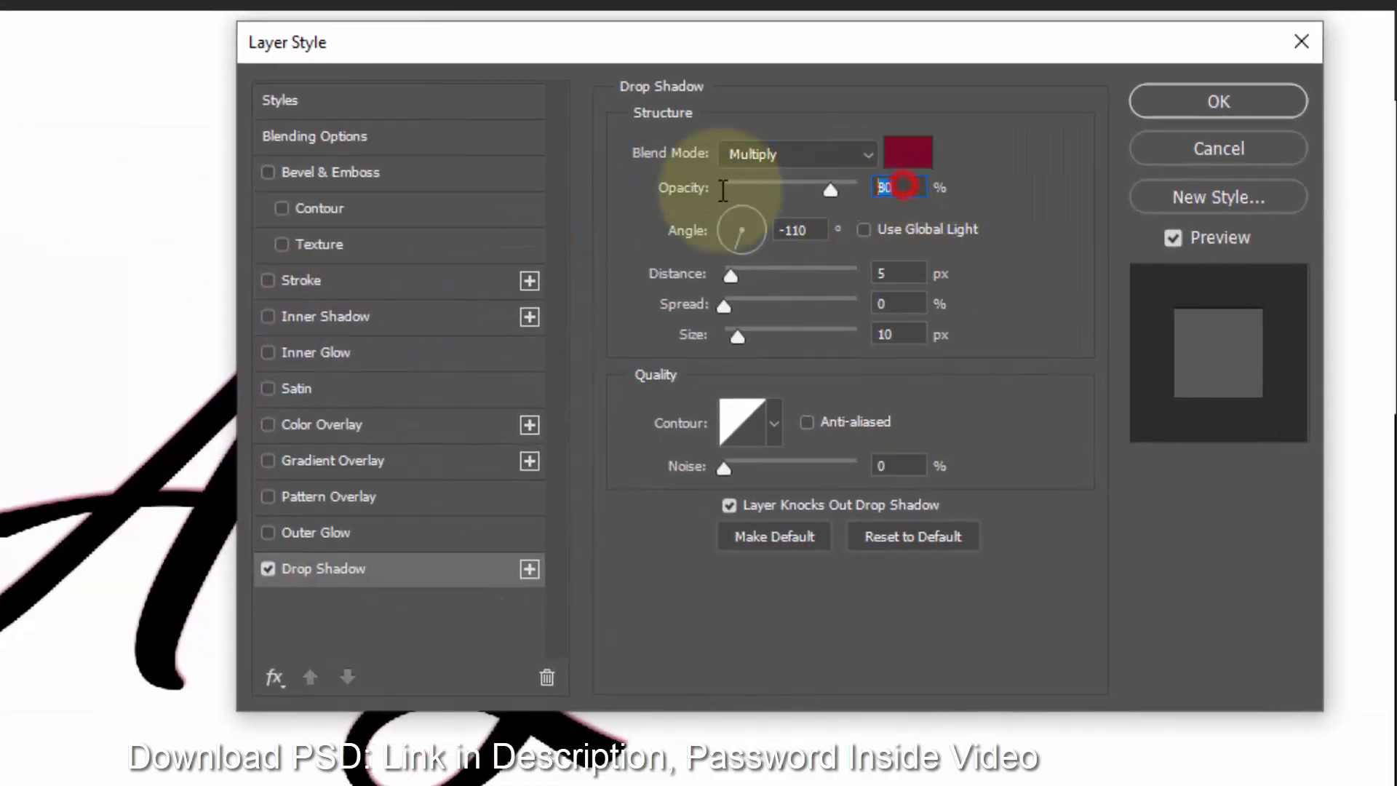
{"action": "type", "text": "14"}
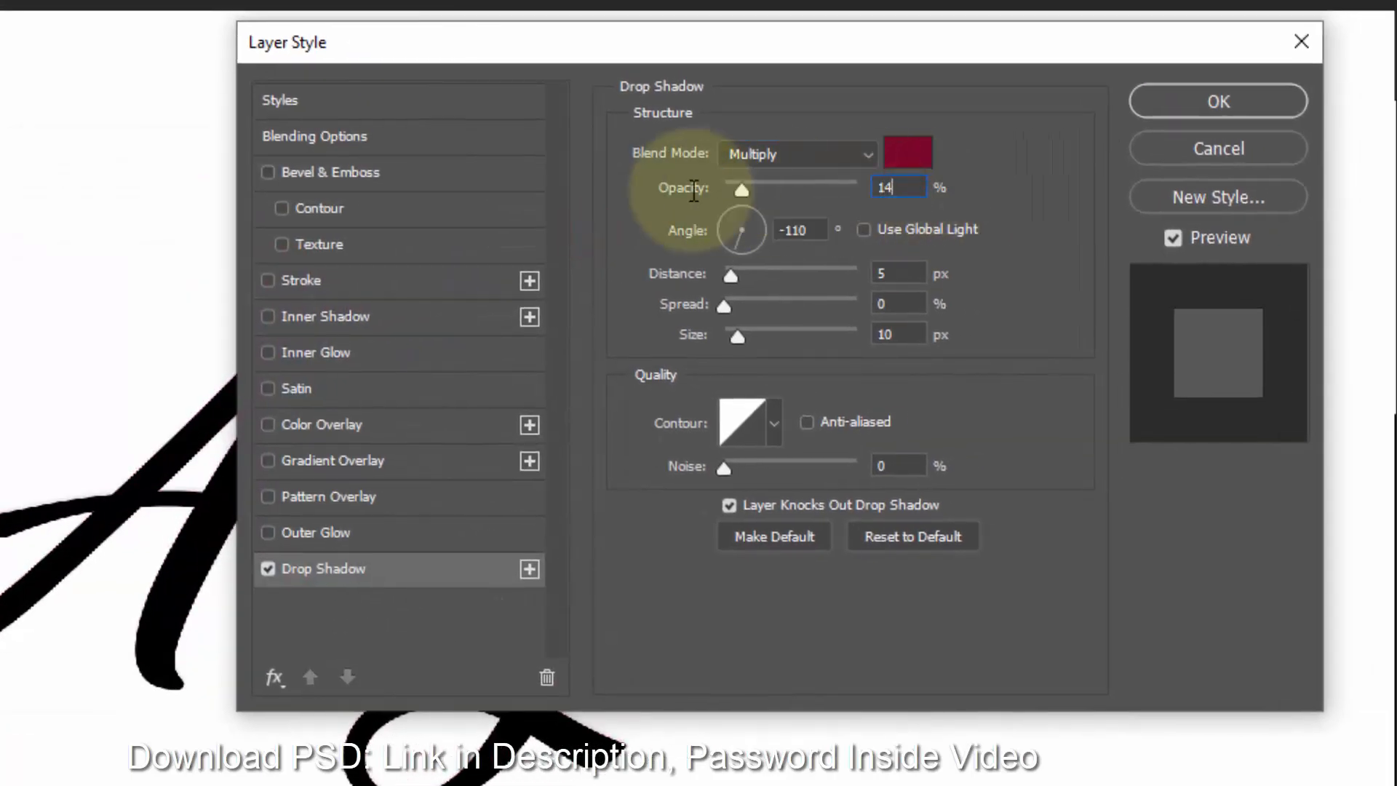
{"action": "double_click", "coordinate": [808, 230]}
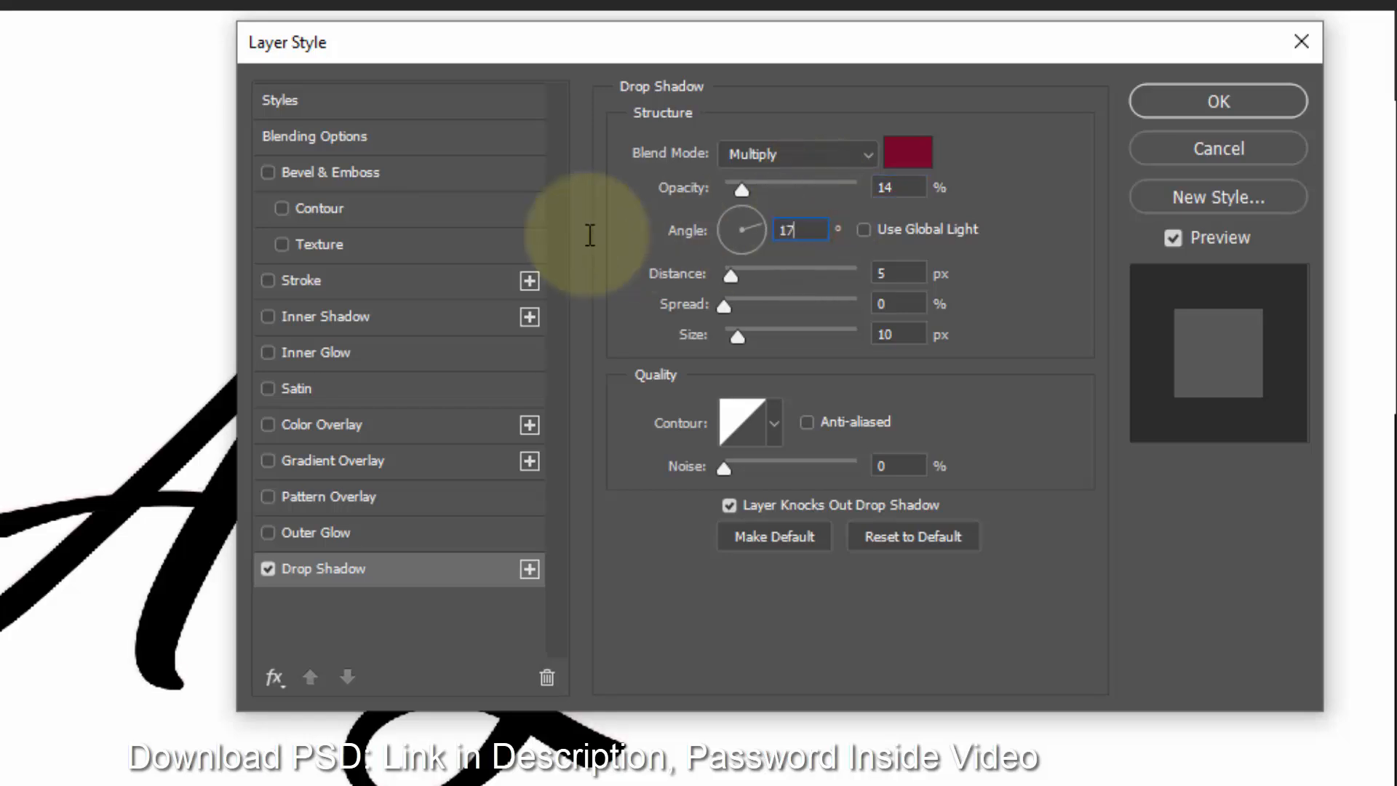
{"action": "type", "text": "171"}
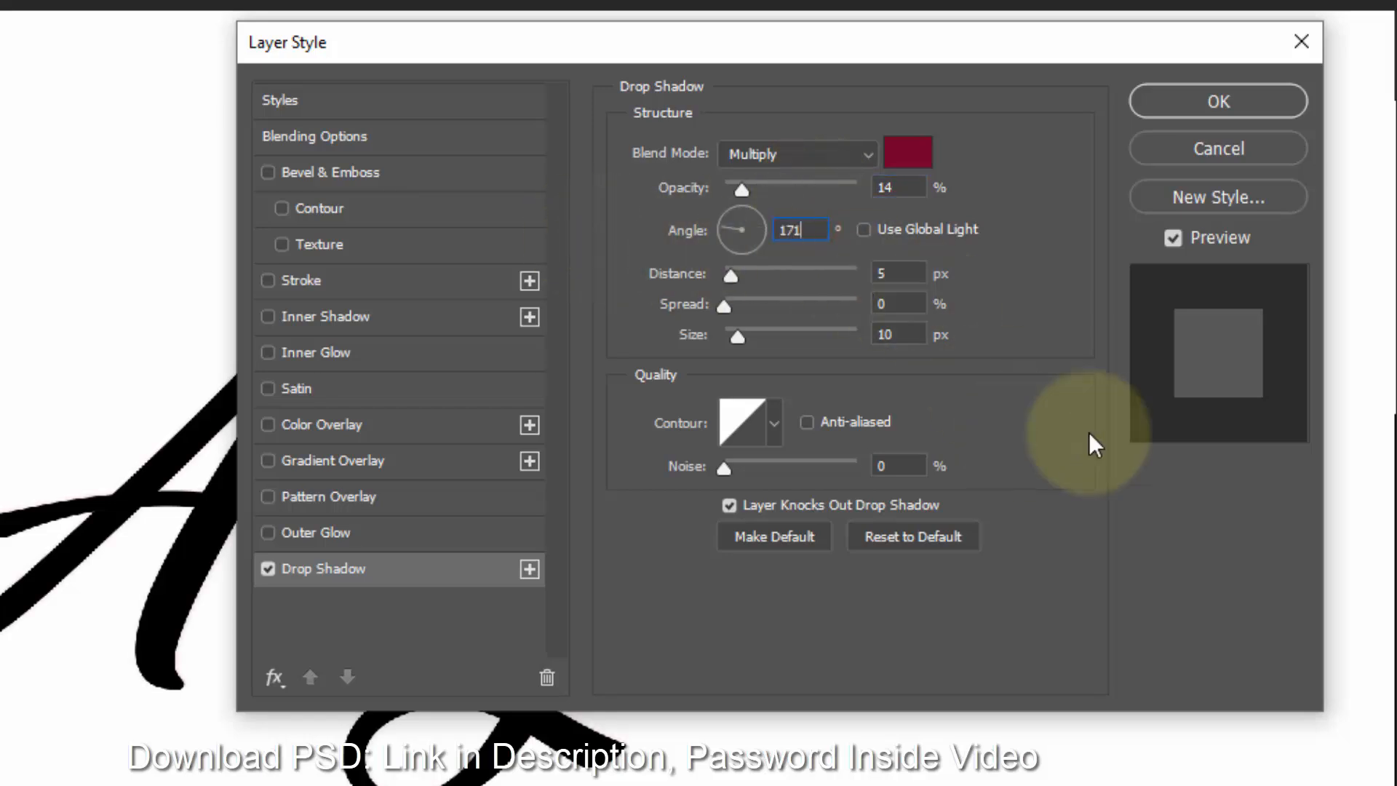
{"action": "double_click", "coordinate": [894, 273]}
{"action": "type", "text": "38"}
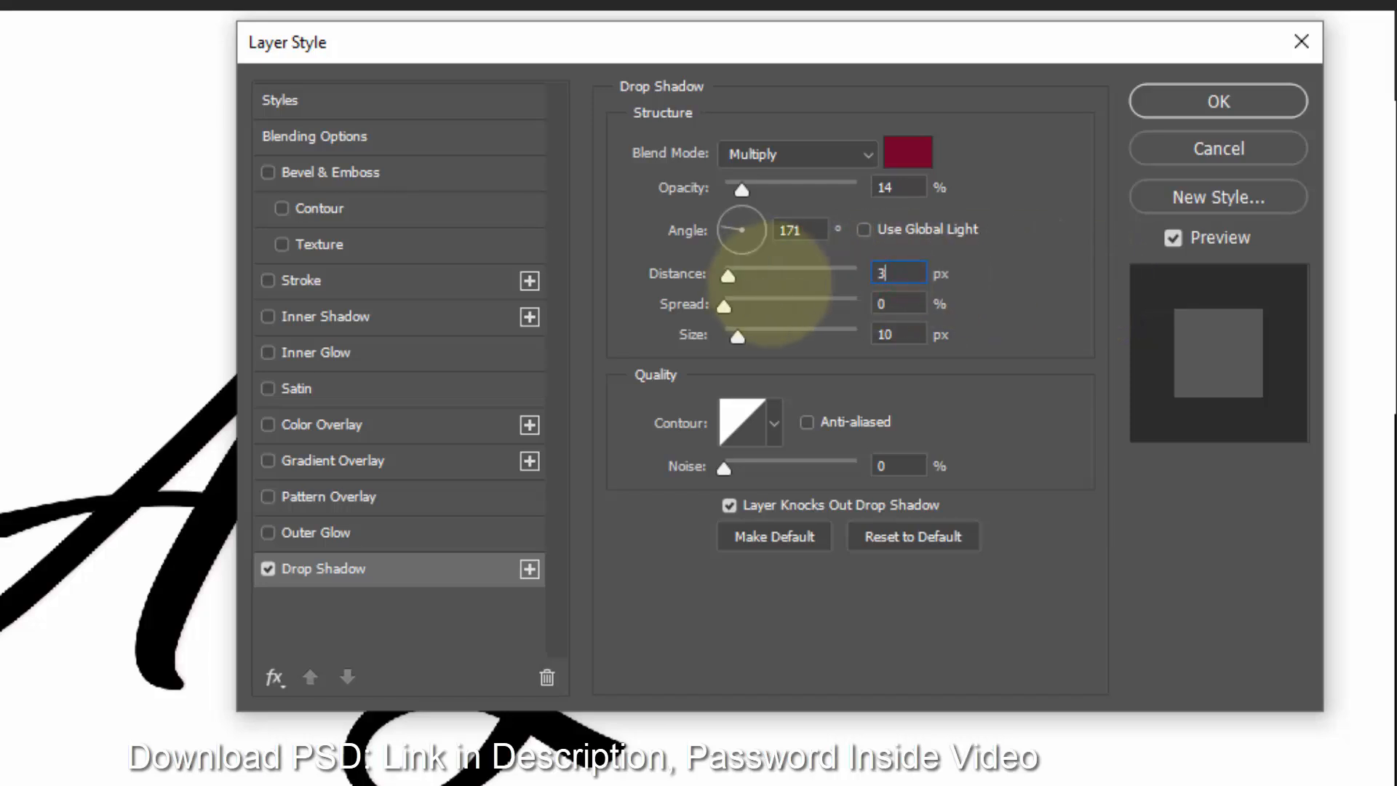
- Set the drop shadow's size to 145 px
{"action": "double_click", "coordinate": [899, 304]}
{"action": "double_click", "coordinate": [910, 334]}
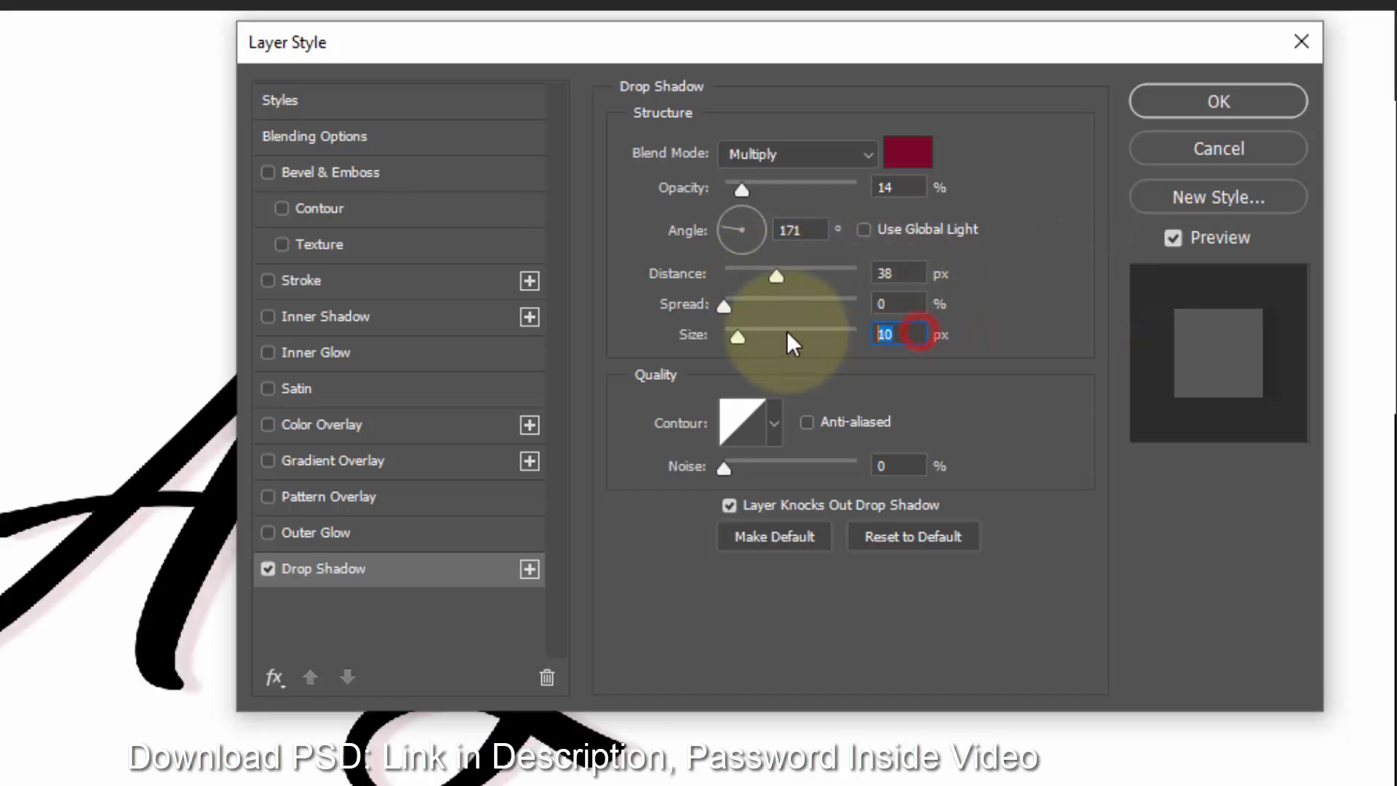
{"action": "type", "text": "145"}
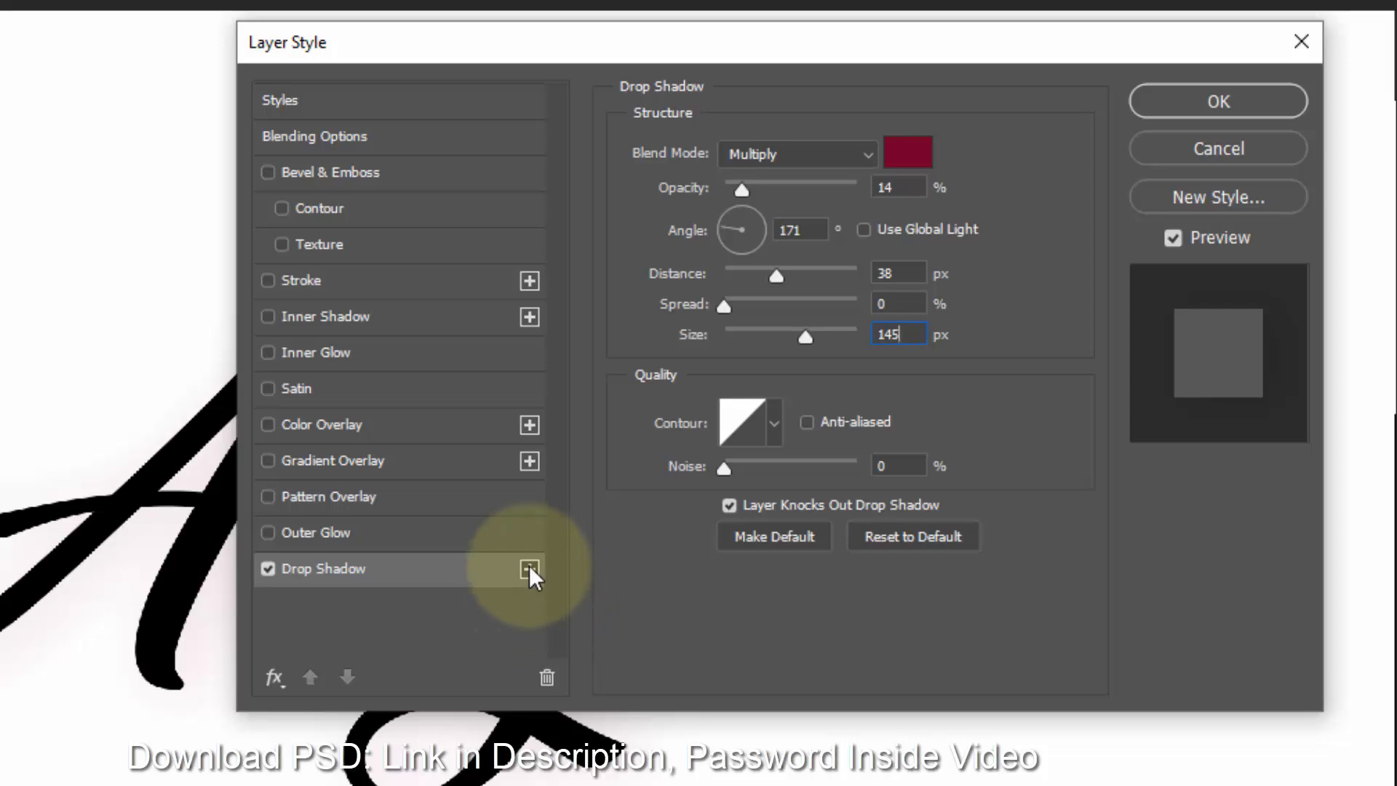
- Add a second Drop Shadow effect and set its color to b00c25
{"action": "left_click", "coordinate": [529, 569]}
{"action": "left_click", "coordinate": [431, 605]}
{"action": "left_click", "coordinate": [909, 153]}
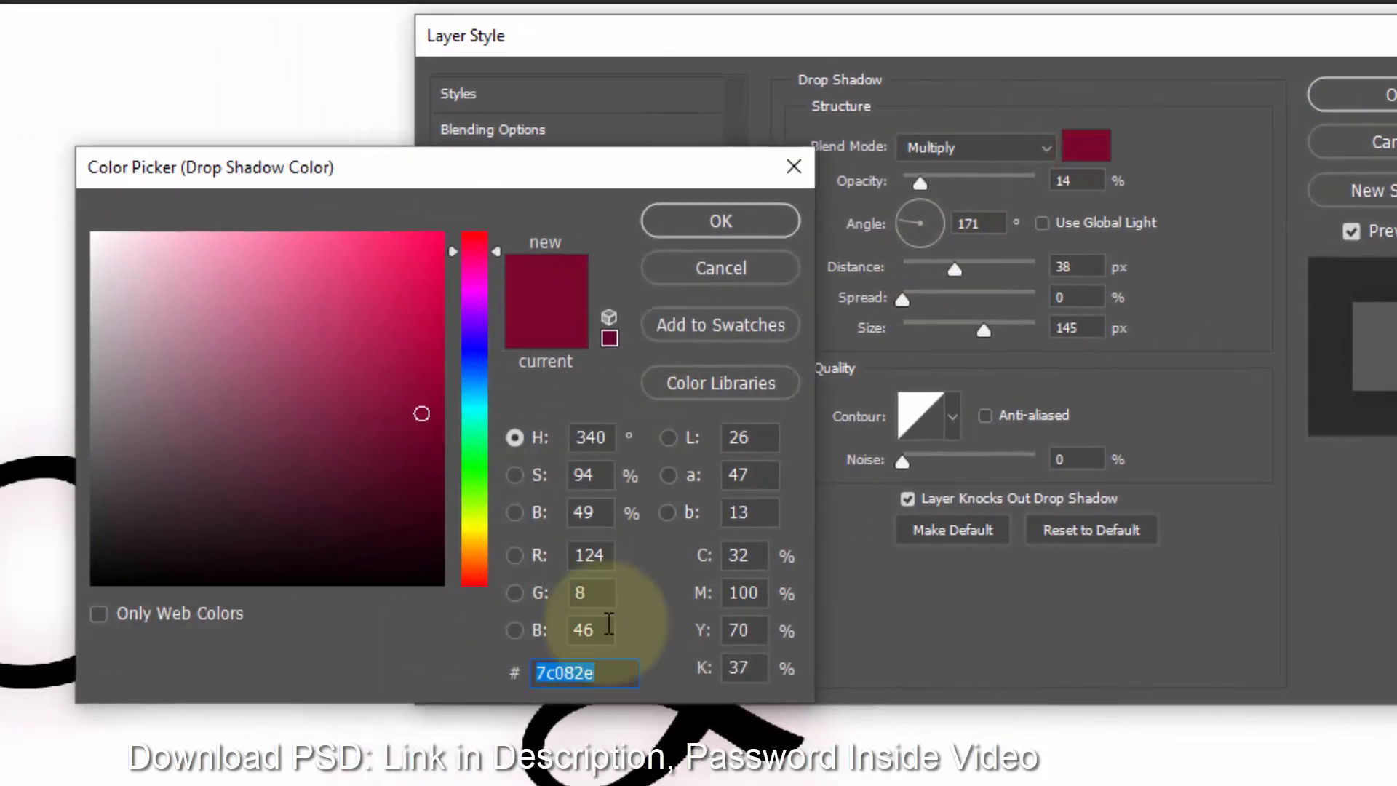
{"action": "type", "text": "b00c25"}
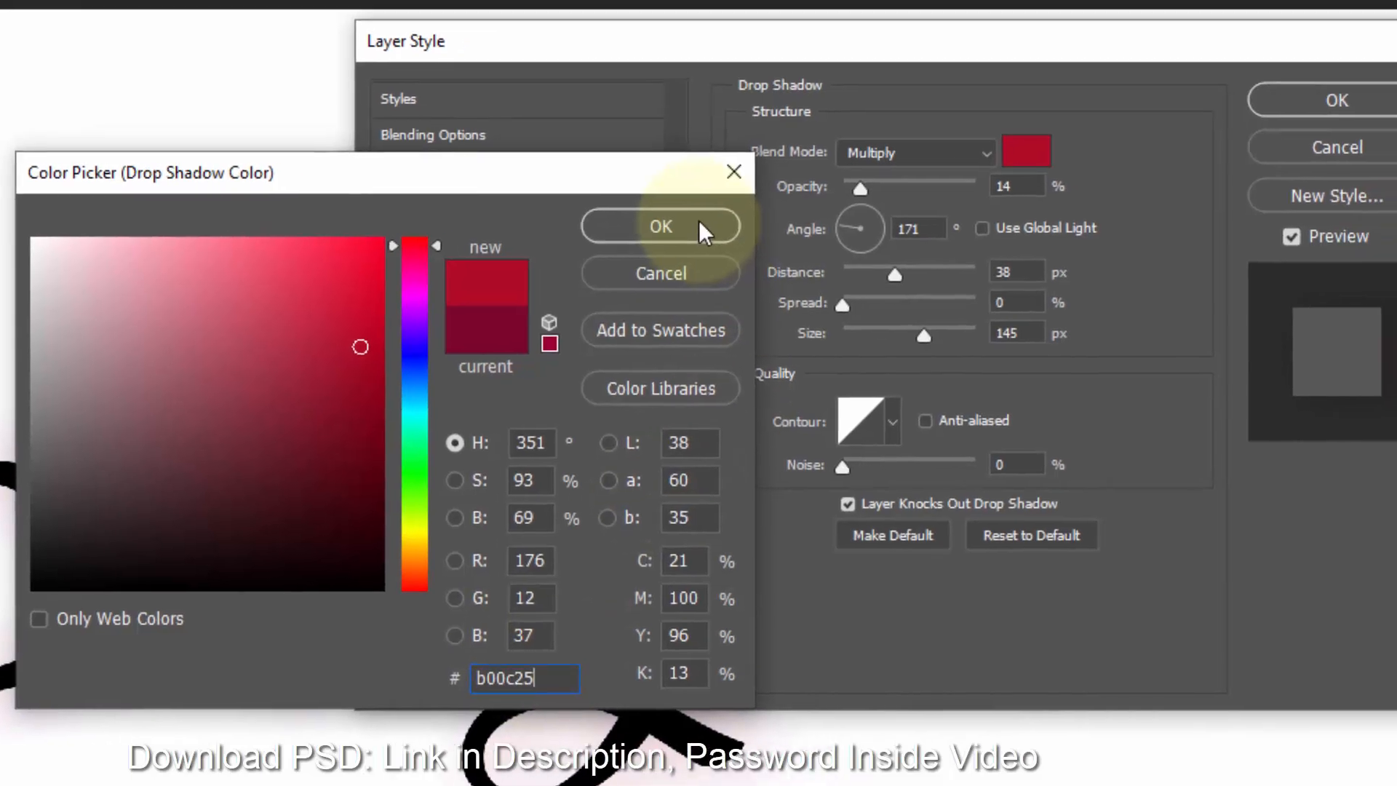
{"action": "left_click", "coordinate": [720, 220]}
- Set the second drop shadow's opacity to 25%, angle to 8°, distance to 41 px, and size to 120 px
{"action": "left_click_drag", "start_coordinate": [1095, 181], "coordinate": [1007, 182]}
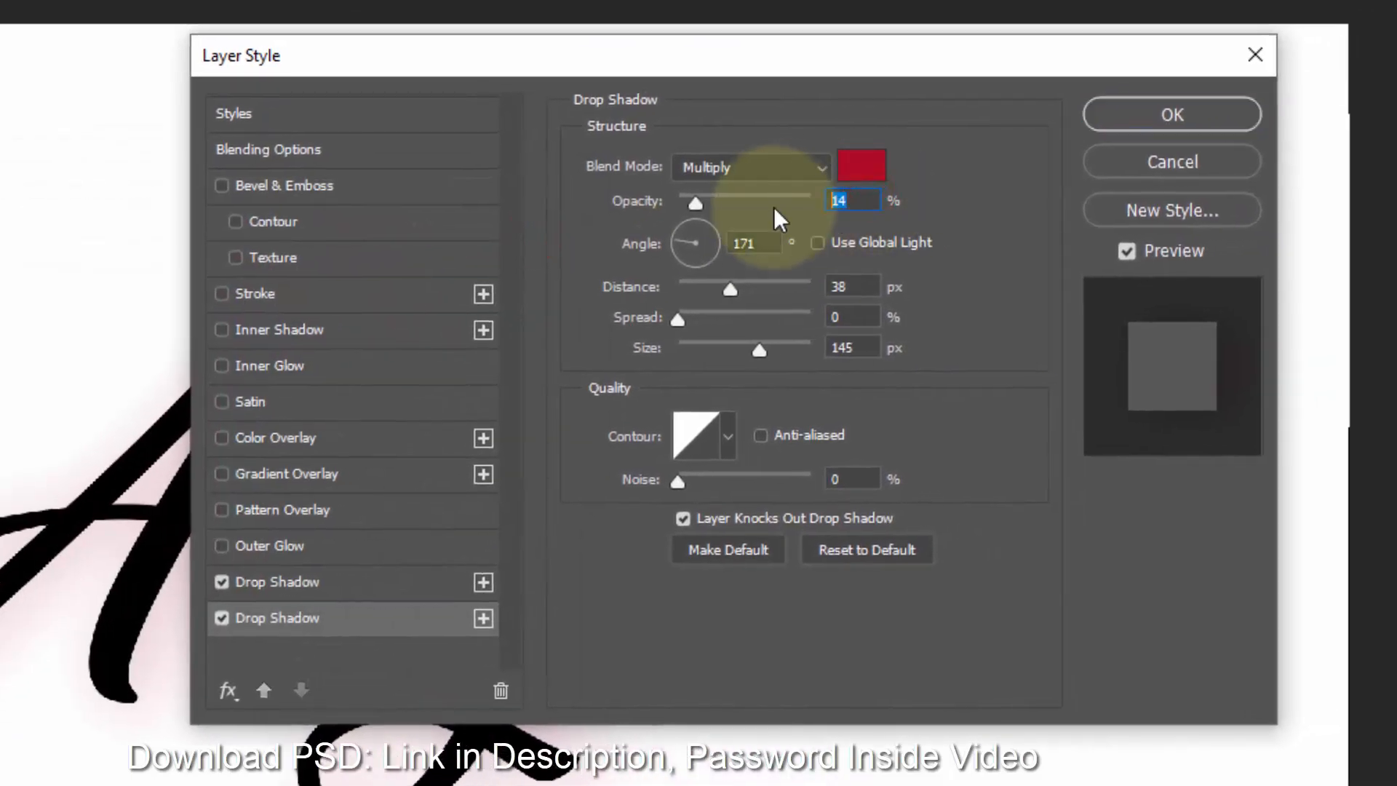
{"action": "type", "text": "25"}
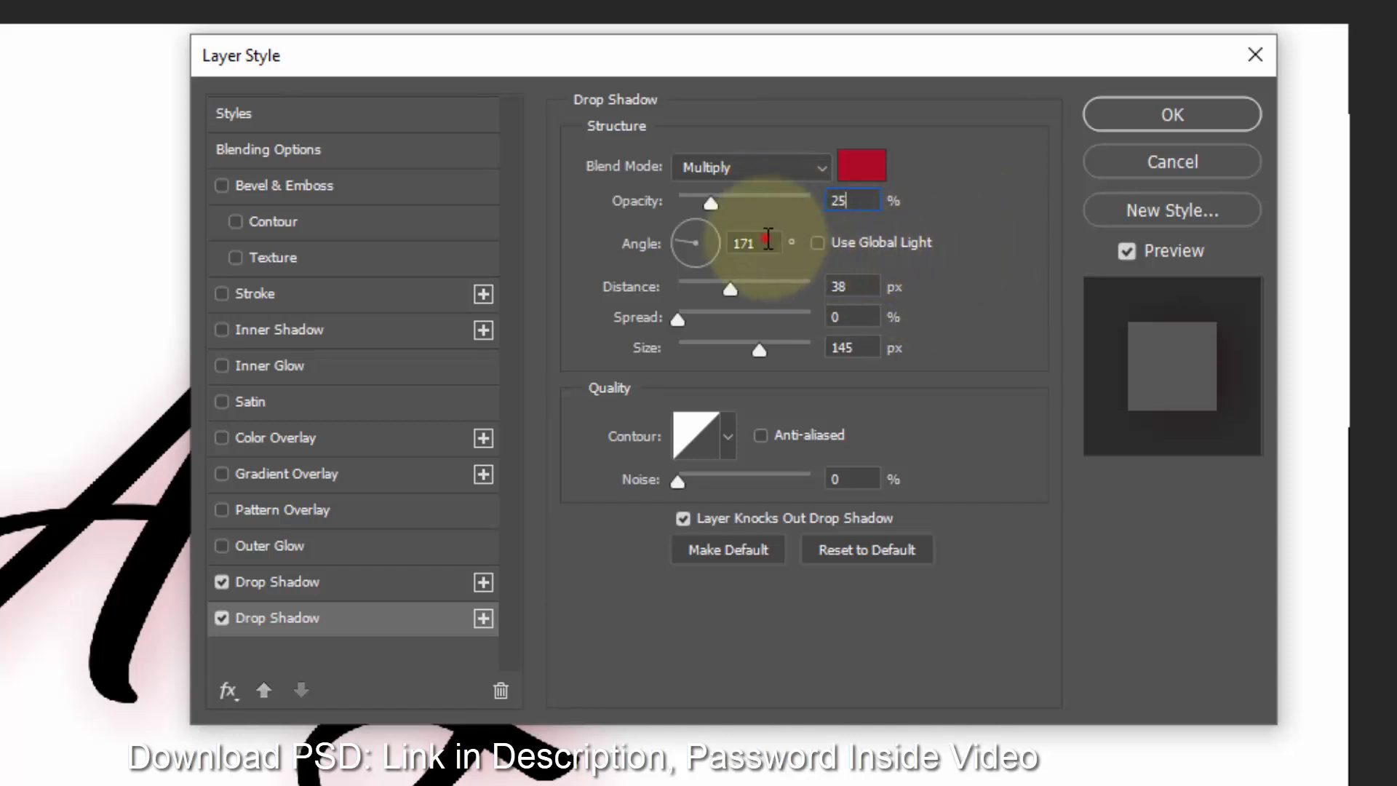
{"action": "left_click_drag", "start_coordinate": [768, 242], "coordinate": [575, 242]}
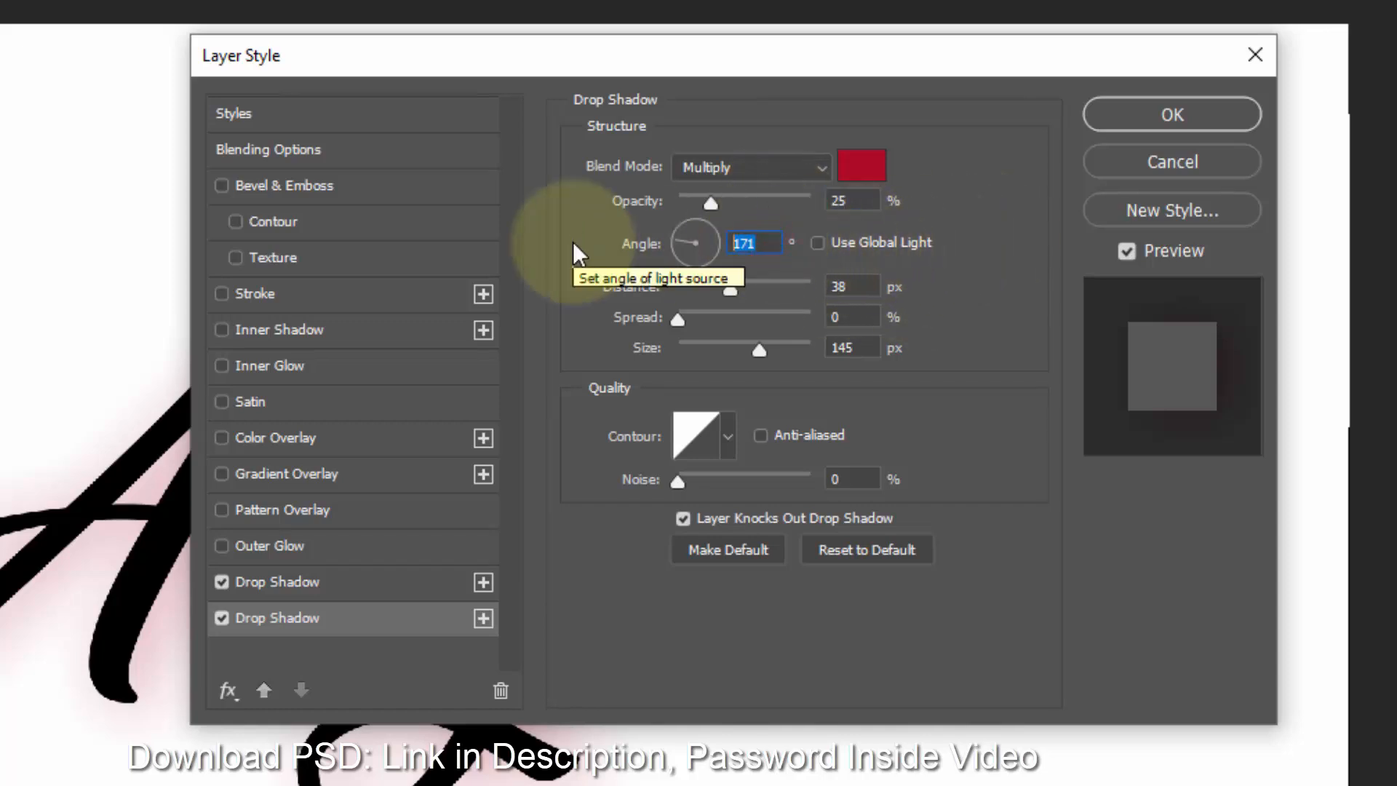
{"action": "type", "text": "8"}
{"action": "left_click_drag", "start_coordinate": [851, 286], "coordinate": [795, 300]}
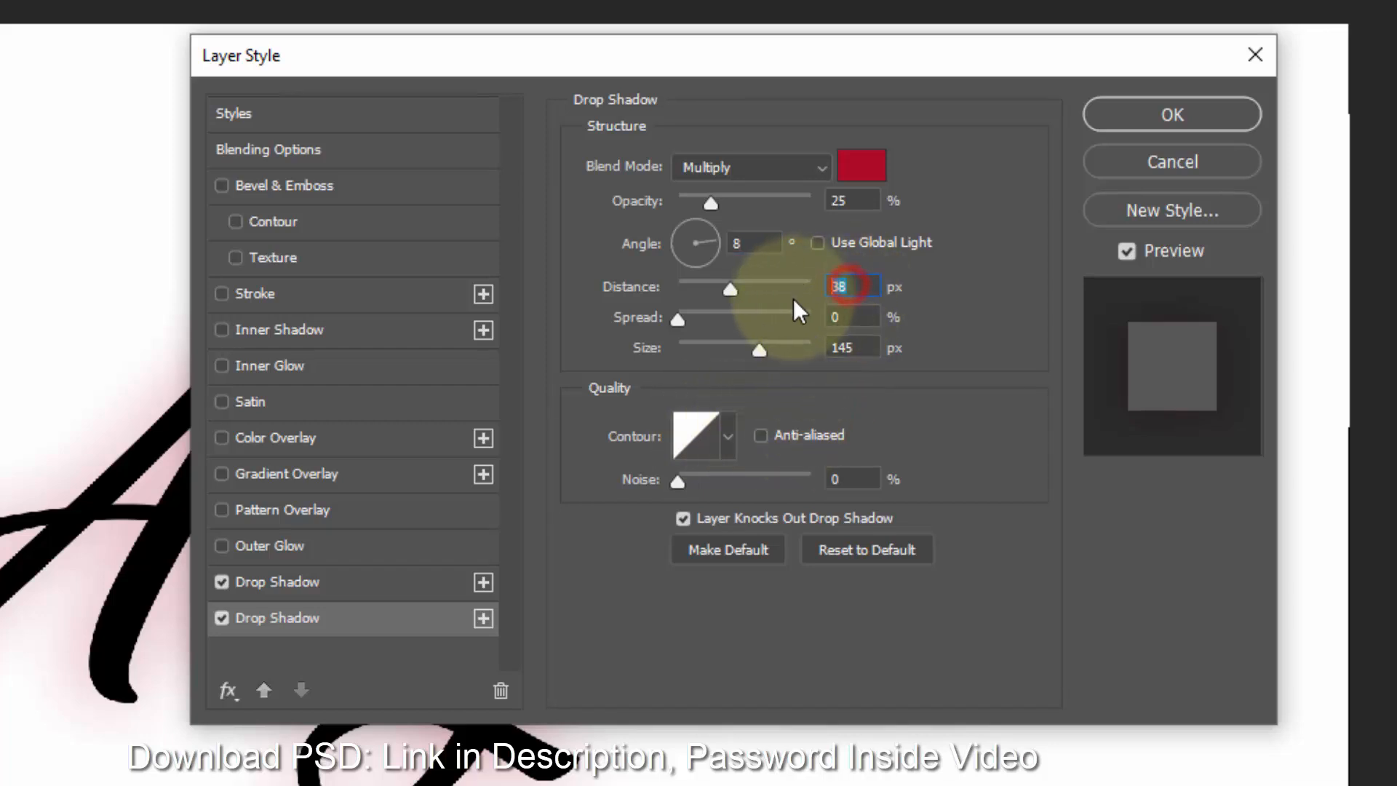
{"action": "type", "text": "41"}
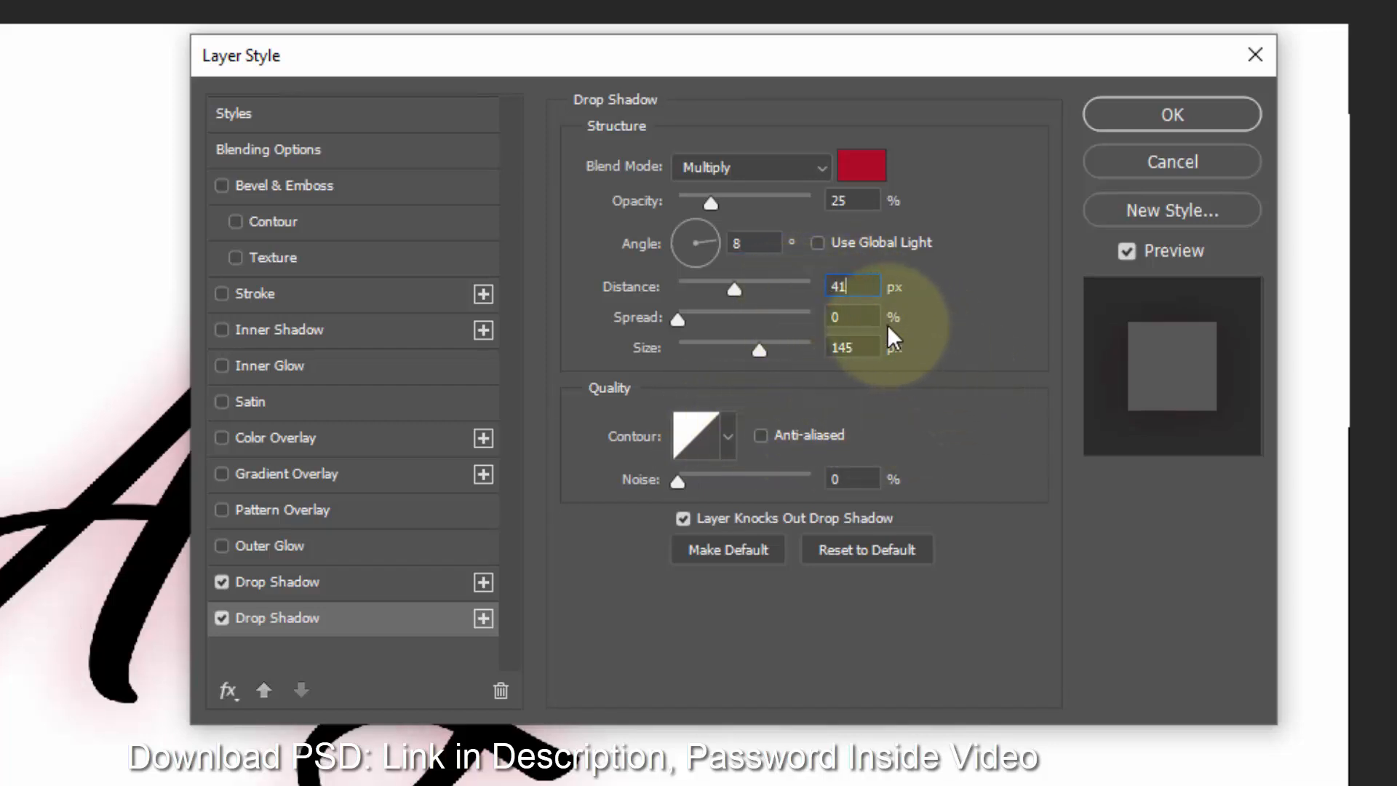
{"action": "left_click_drag", "start_coordinate": [864, 346], "coordinate": [759, 357]}
{"action": "type", "text": "1"}
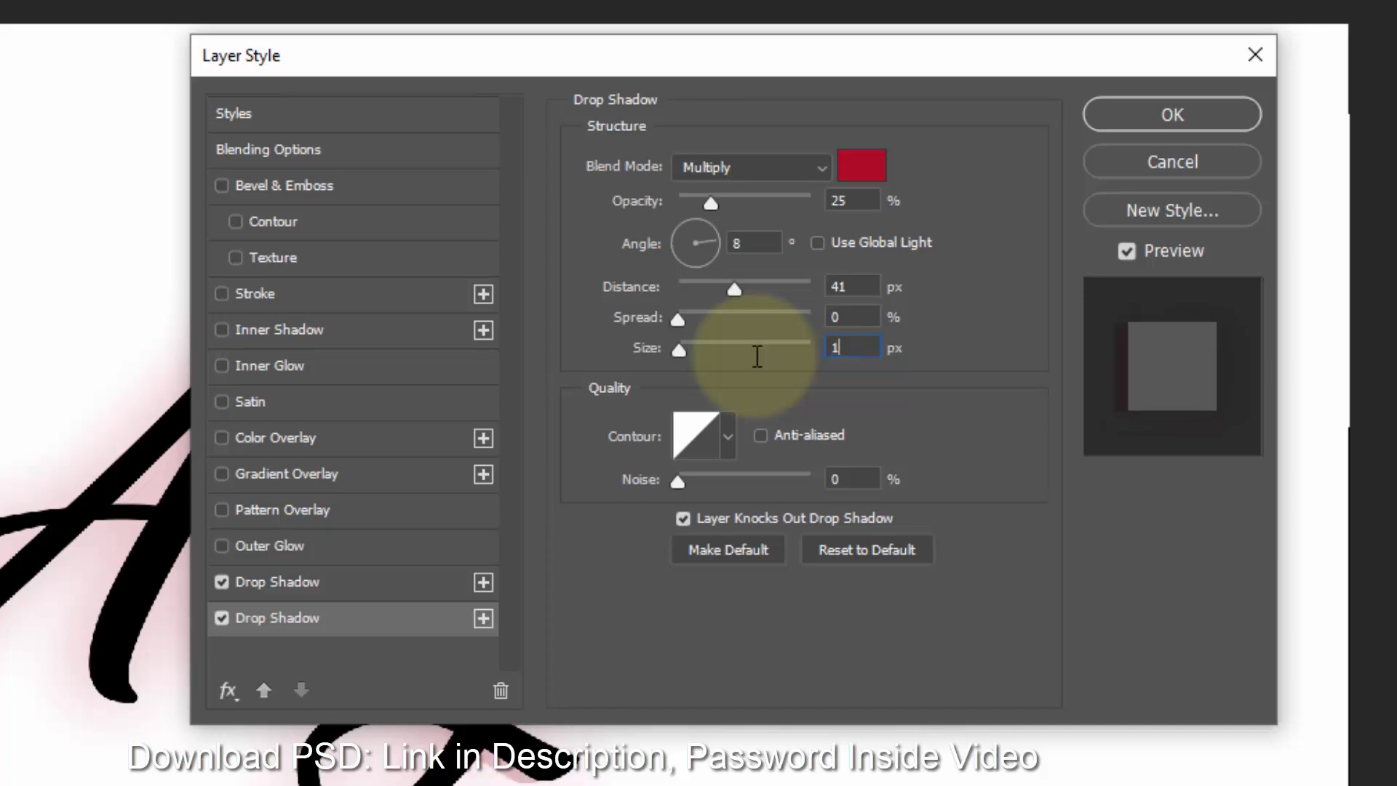
{"action": "type", "text": "20"}
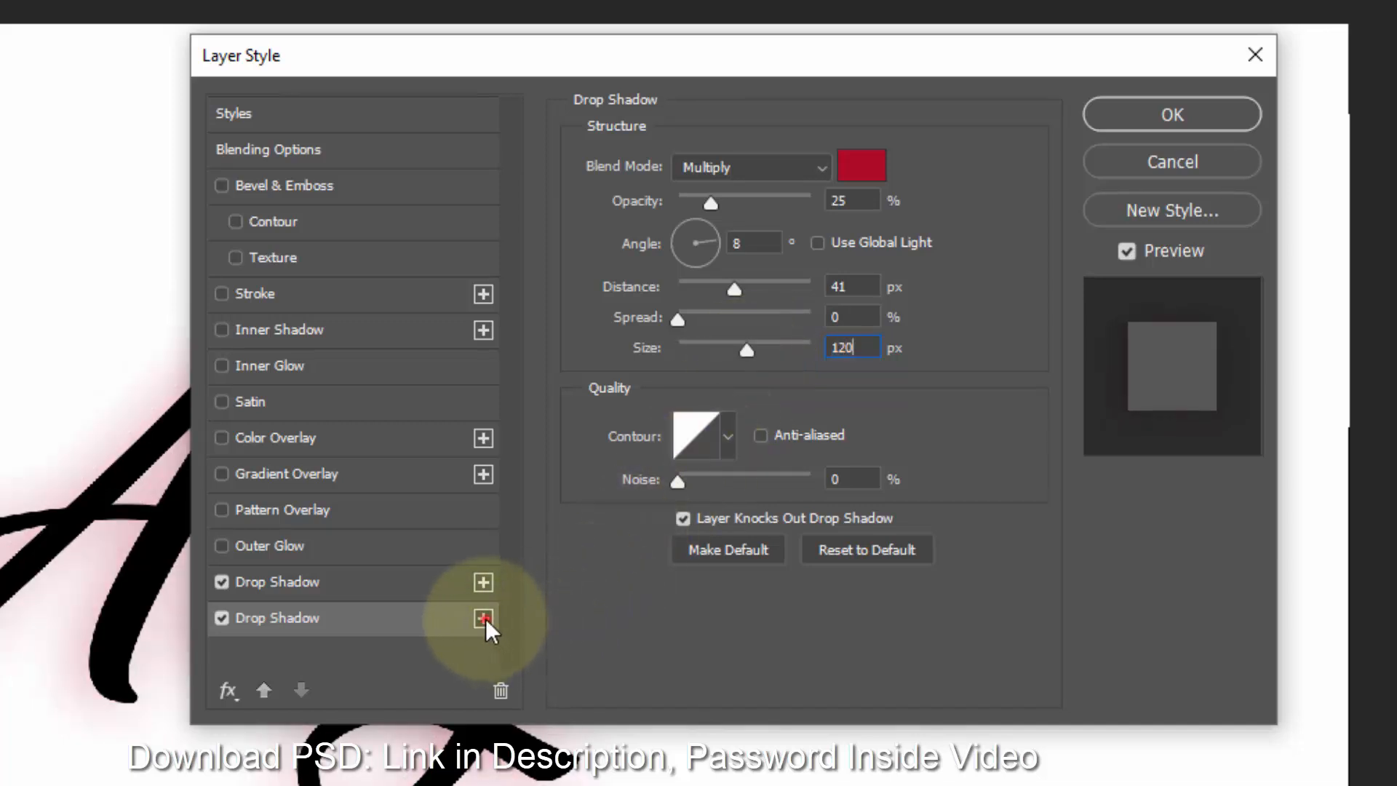
- Add a third Drop Shadow effect and set its color to 7c082e
{"action": "left_click", "coordinate": [484, 618]}
{"action": "left_click", "coordinate": [358, 651]}
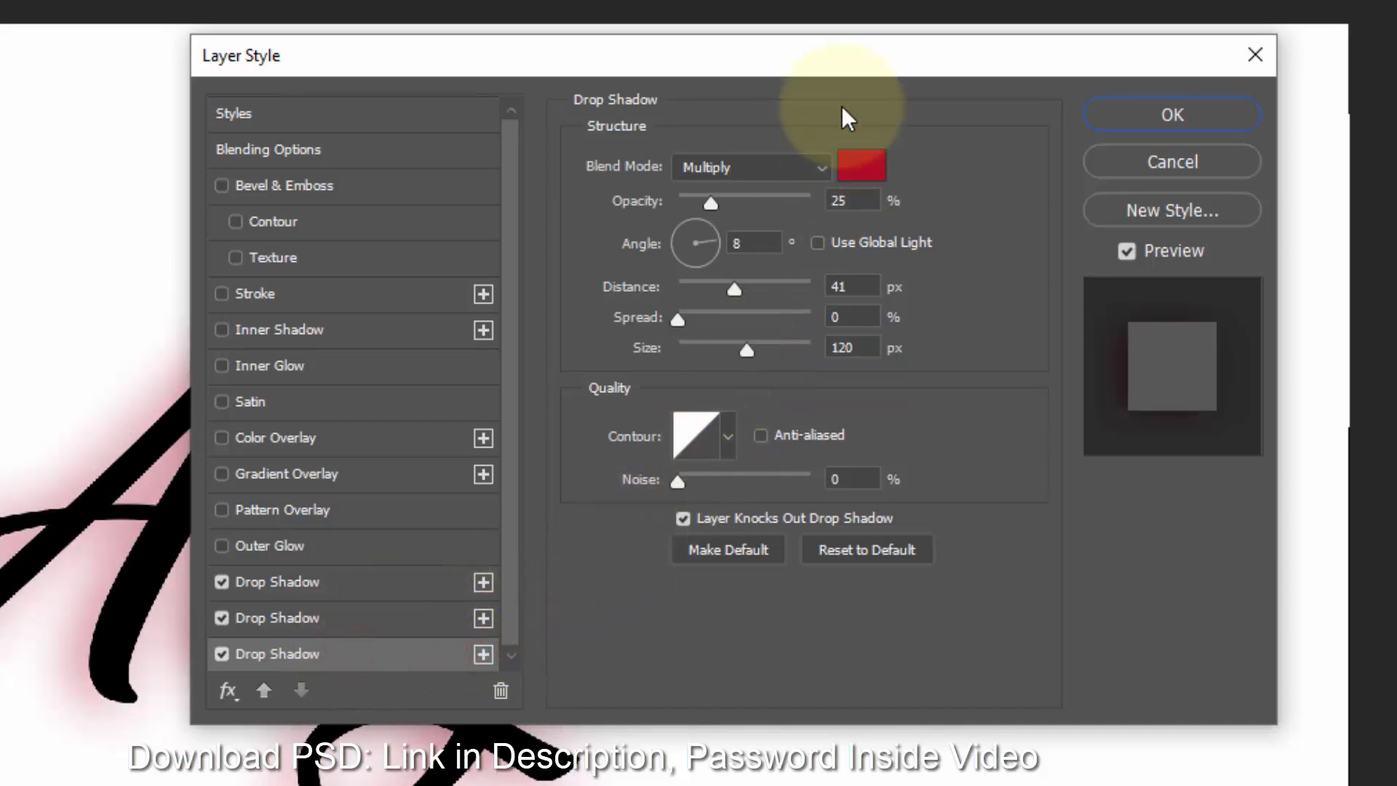
{"action": "left_click", "coordinate": [862, 166]}
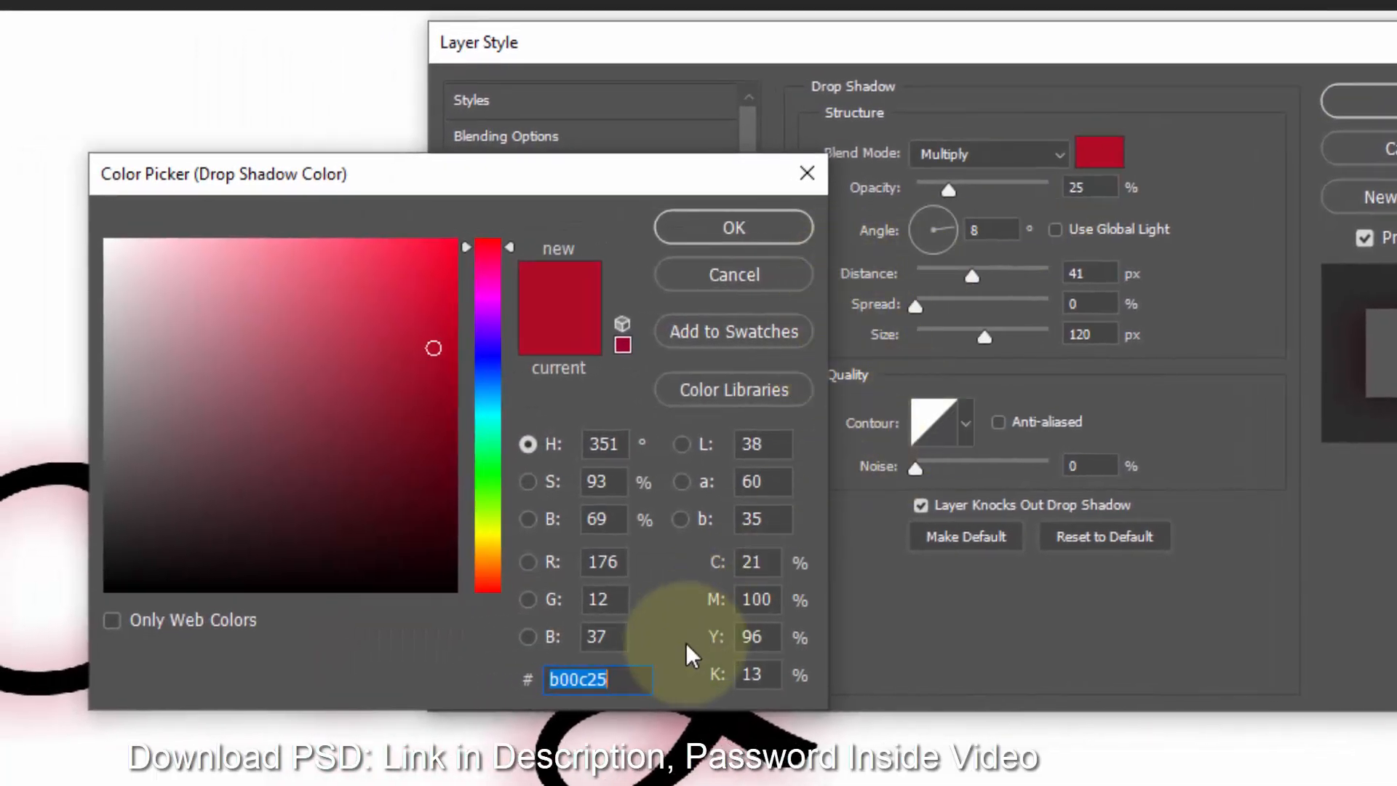
{"action": "type", "text": "7c0"}
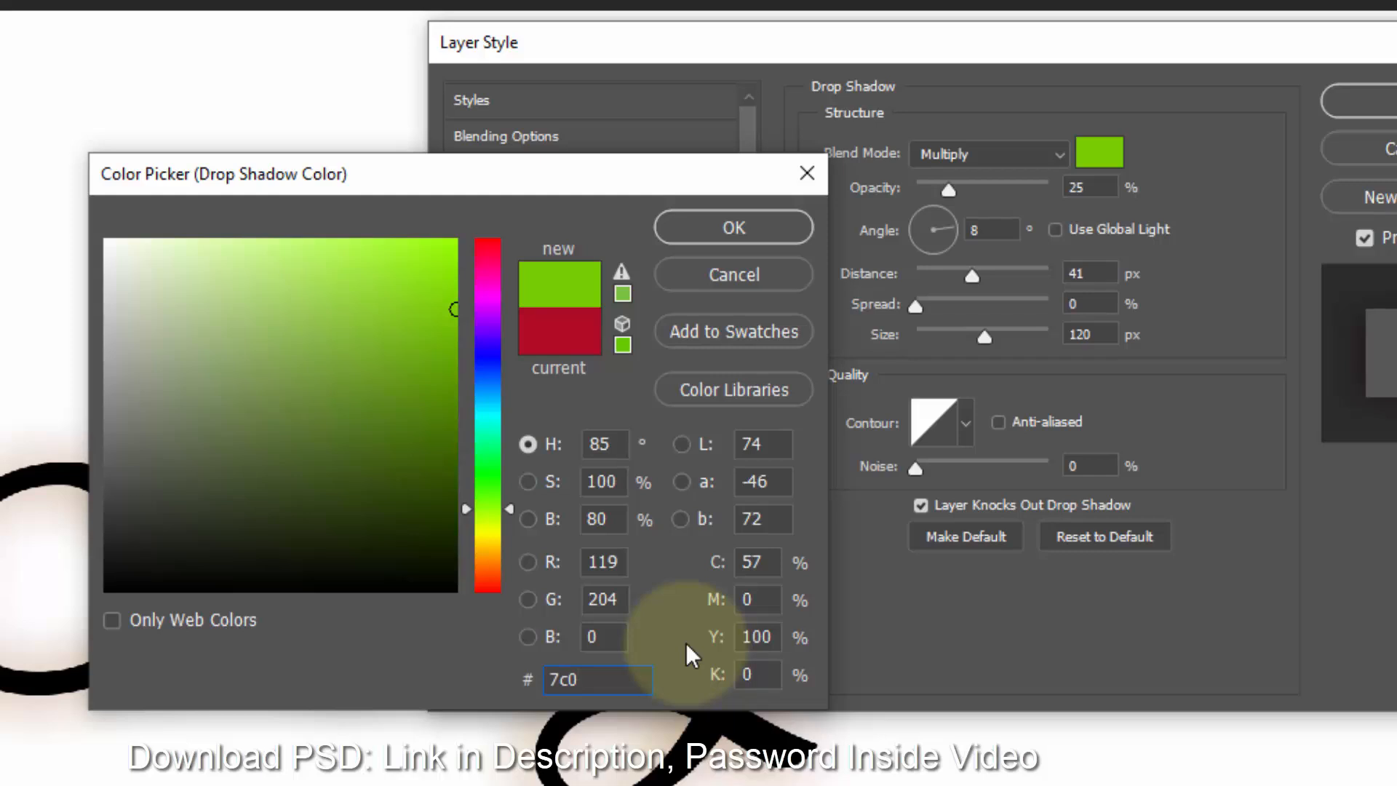
{"action": "type", "text": "82e"}
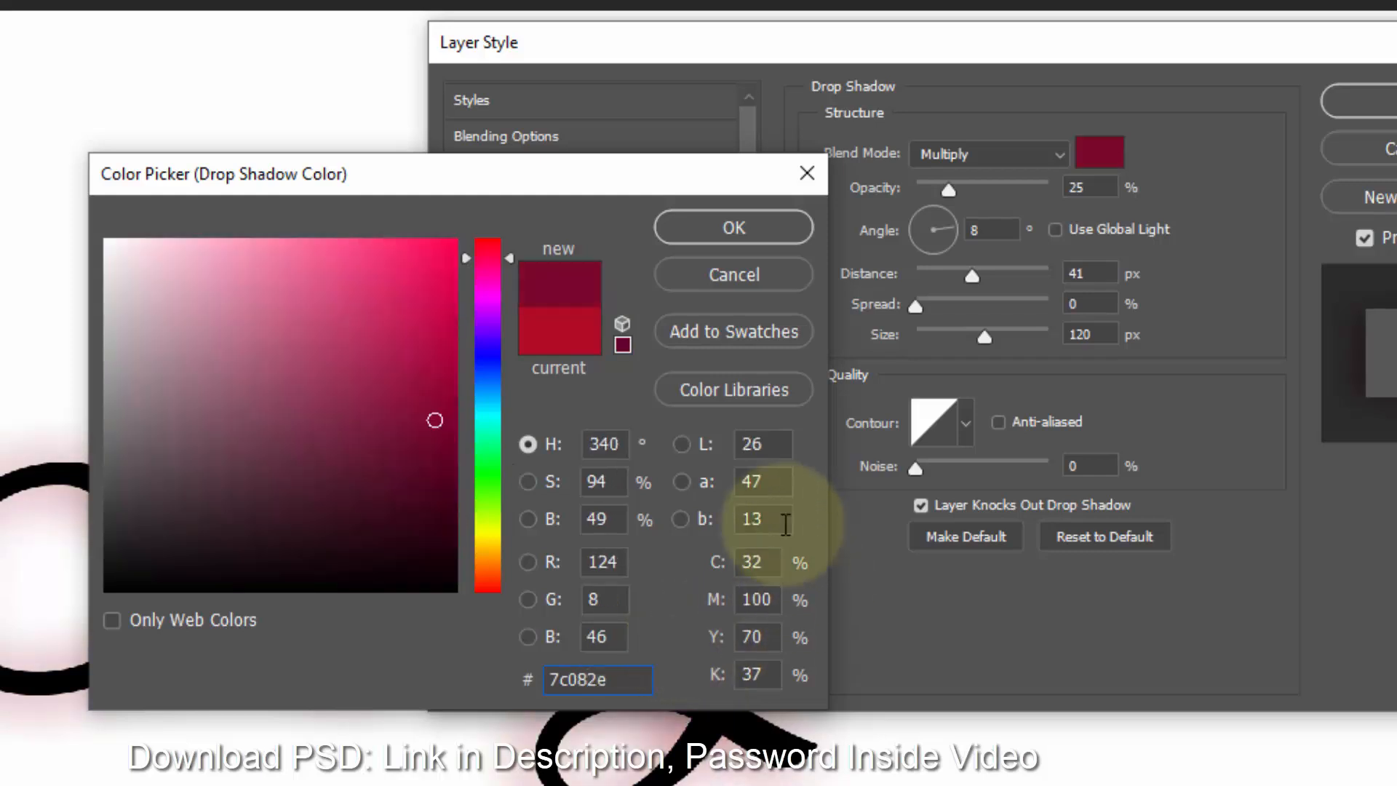
{"action": "left_click", "coordinate": [735, 227]}
- Set the third drop shadow's opacity to 65%, angle to 90°, distance to 38 px, and size to 90 px
{"action": "left_click", "coordinate": [1091, 187]}
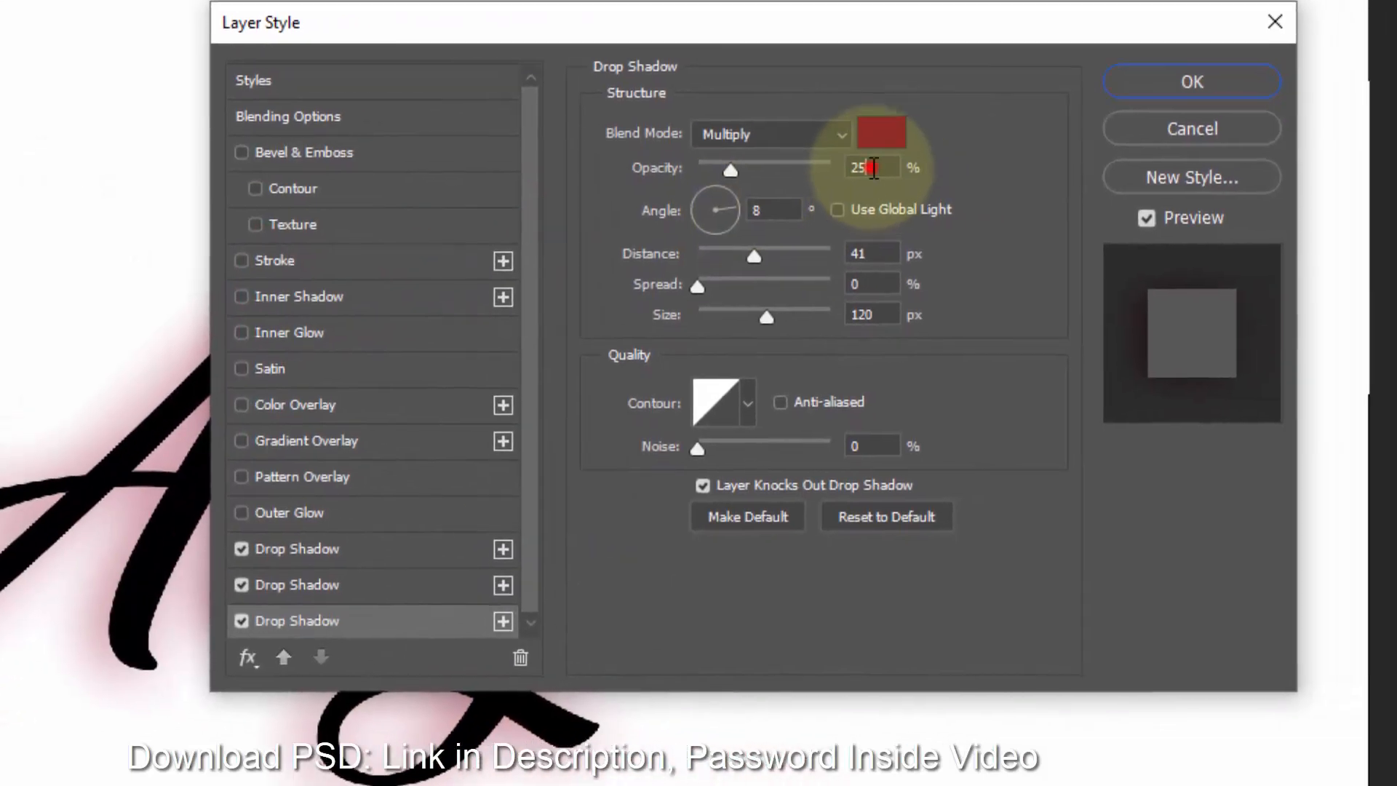
{"action": "left_click_drag", "start_coordinate": [873, 168], "coordinate": [809, 168]}
{"action": "type", "text": "65"}
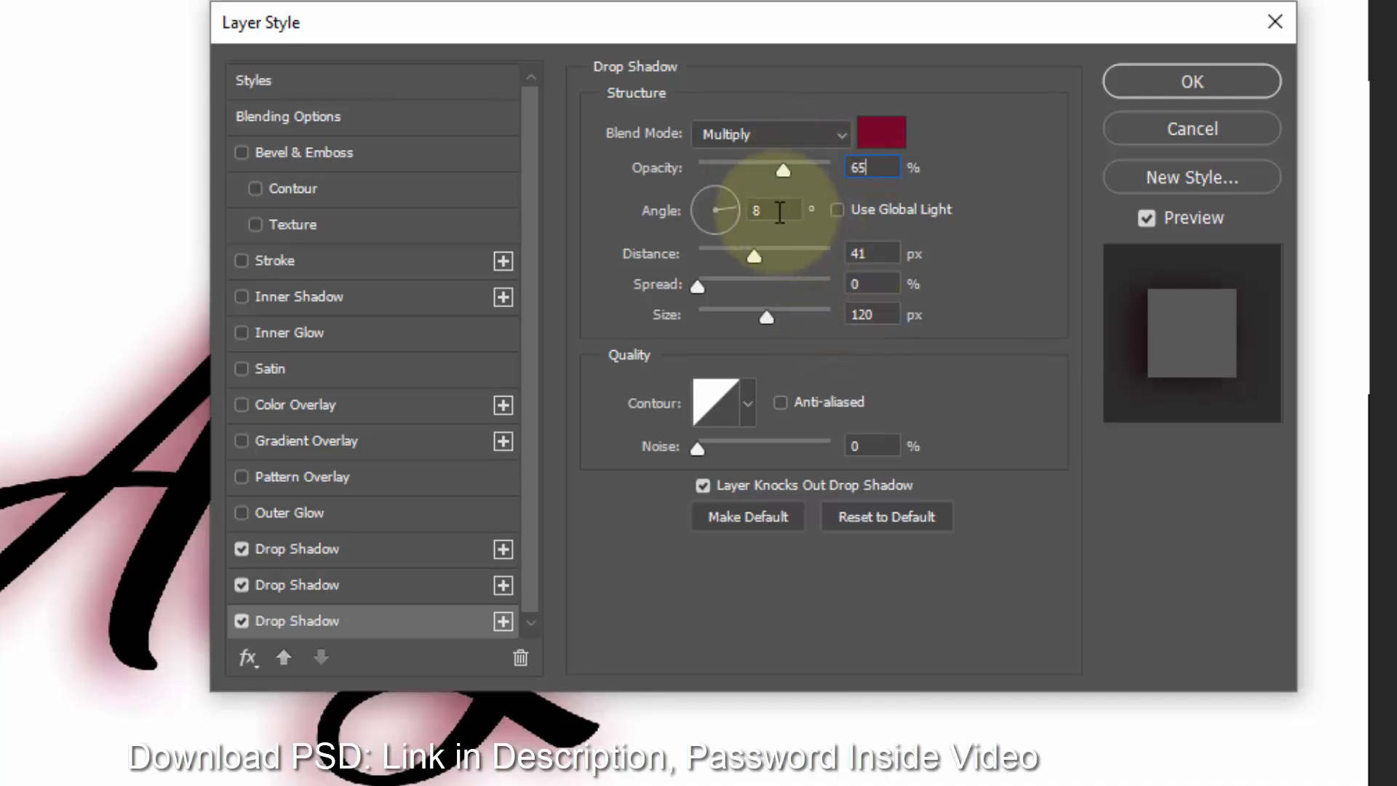
{"action": "left_click_drag", "start_coordinate": [749, 211], "coordinate": [603, 219]}
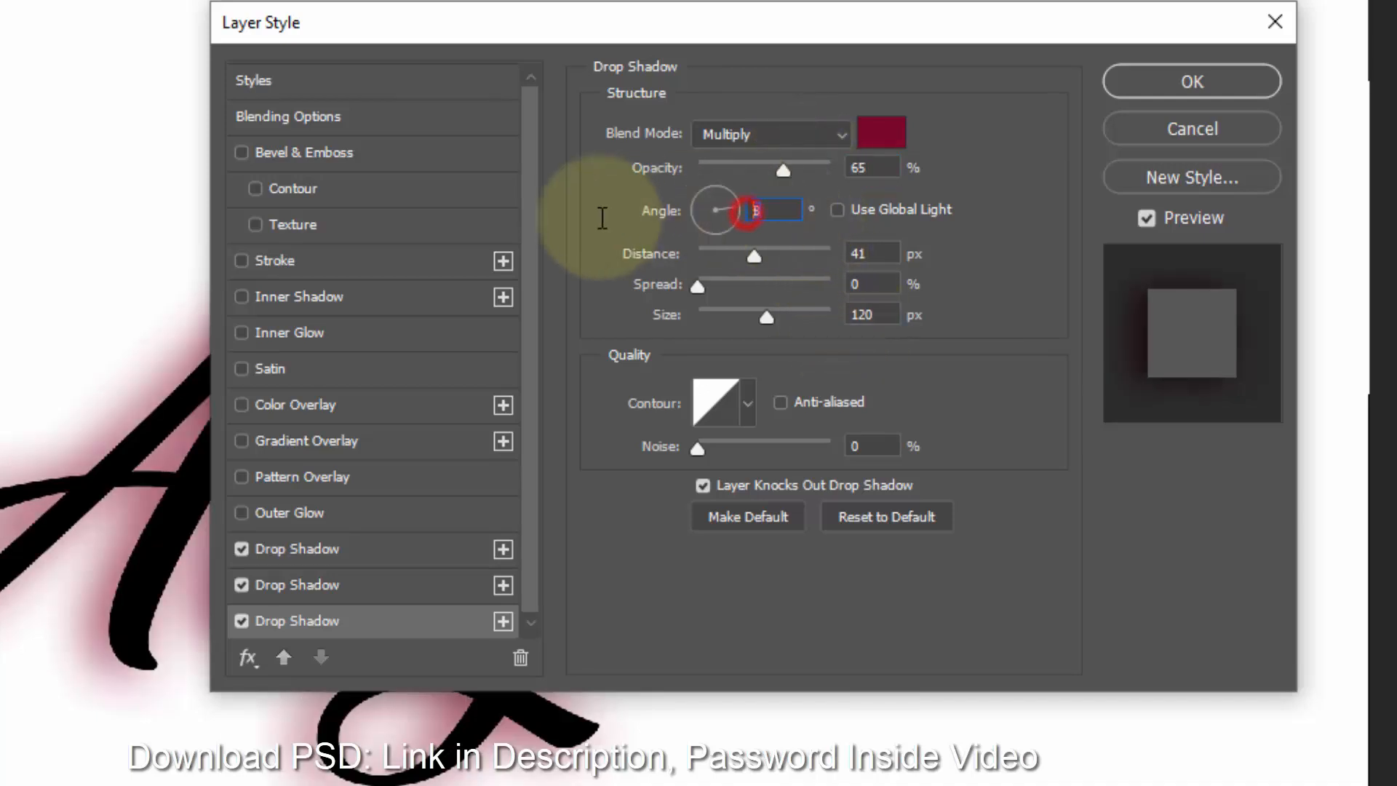
{"action": "type", "text": "90"}
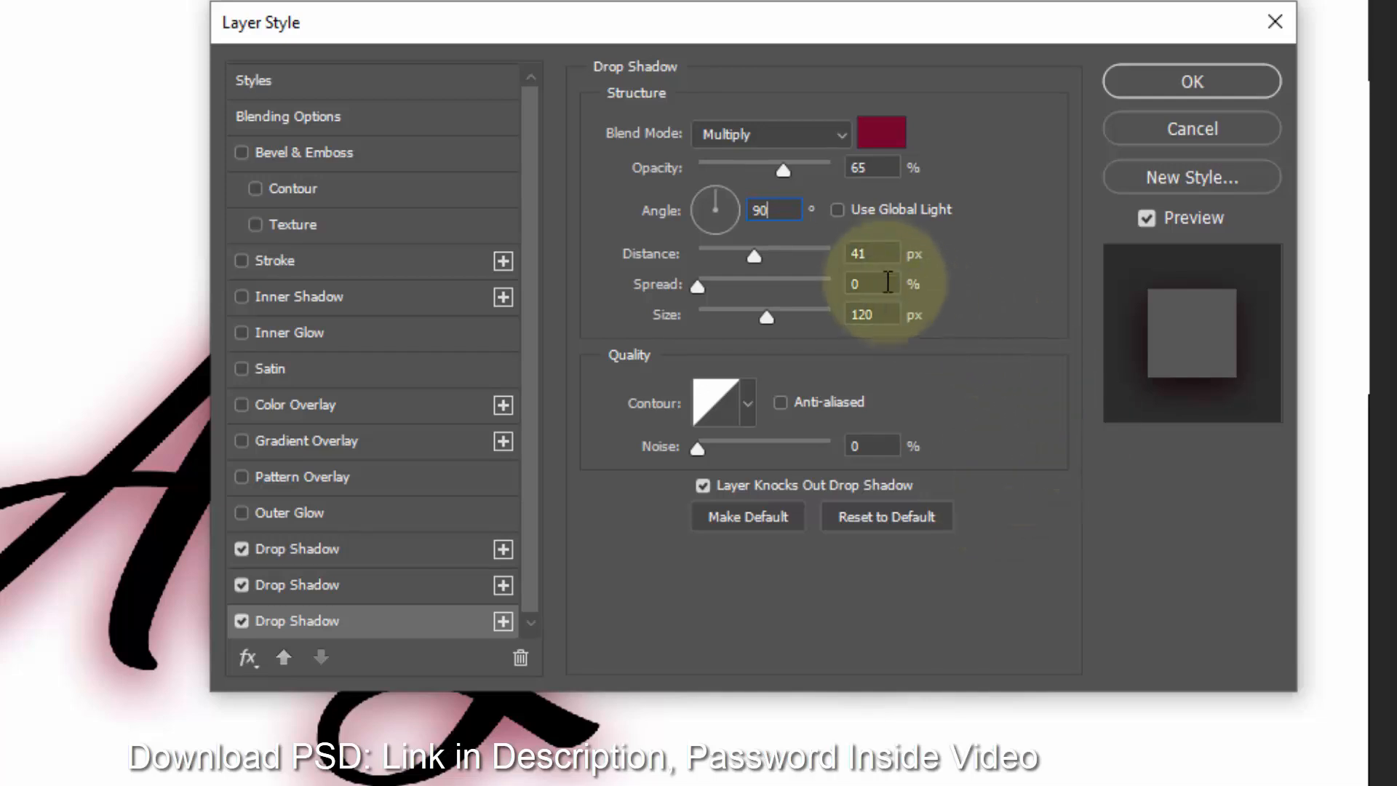
{"action": "left_click_drag", "start_coordinate": [880, 256], "coordinate": [841, 258]}
{"action": "type", "text": "38"}
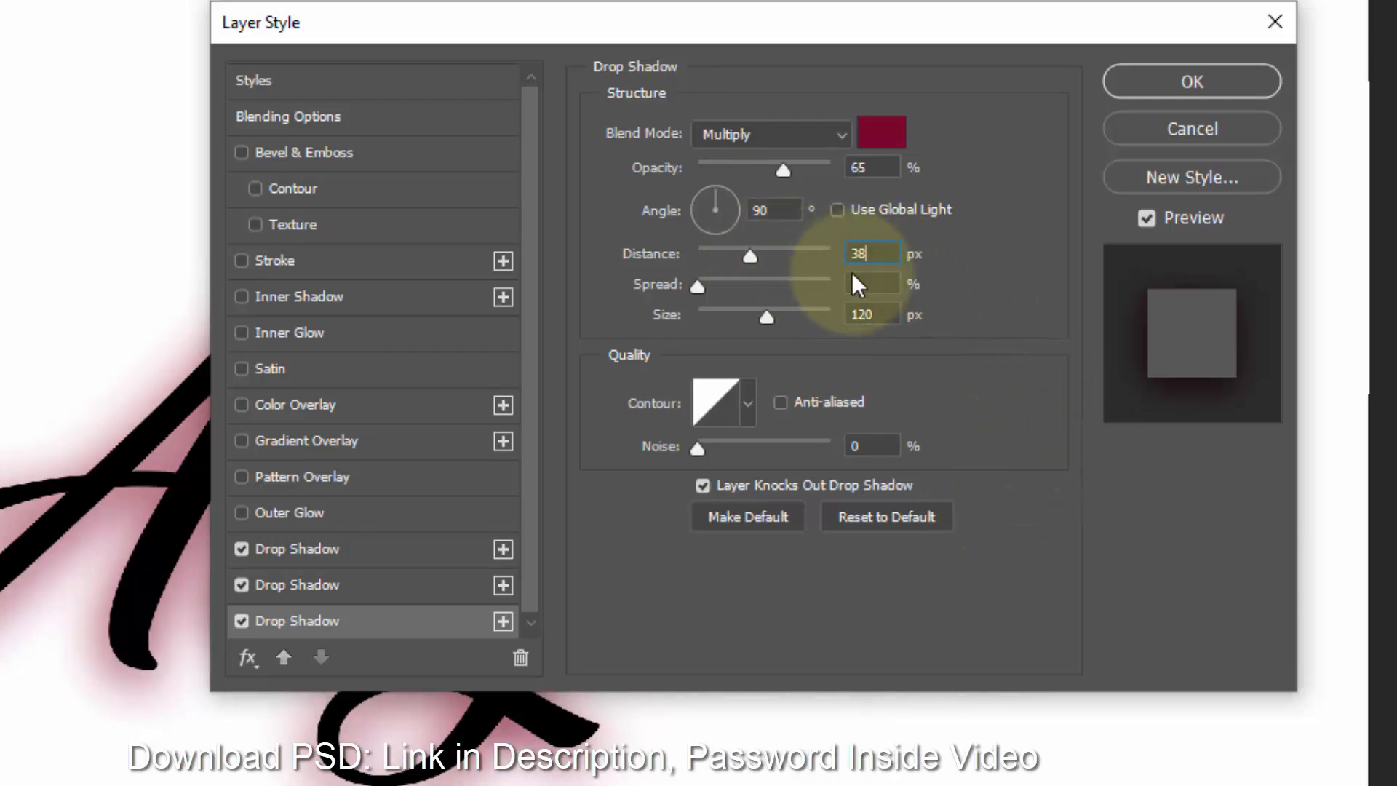
{"action": "left_click", "coordinate": [890, 317]}
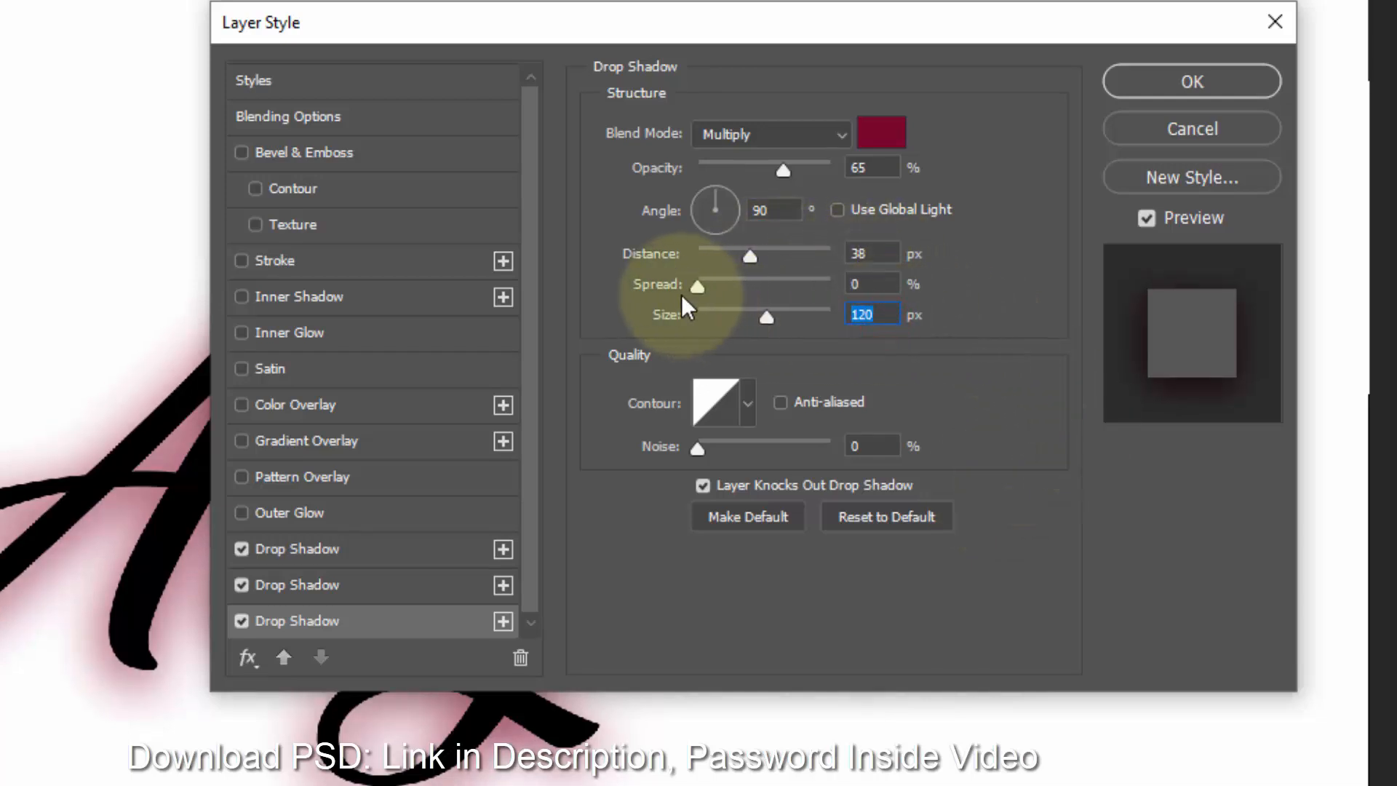
{"action": "type", "text": "90"}
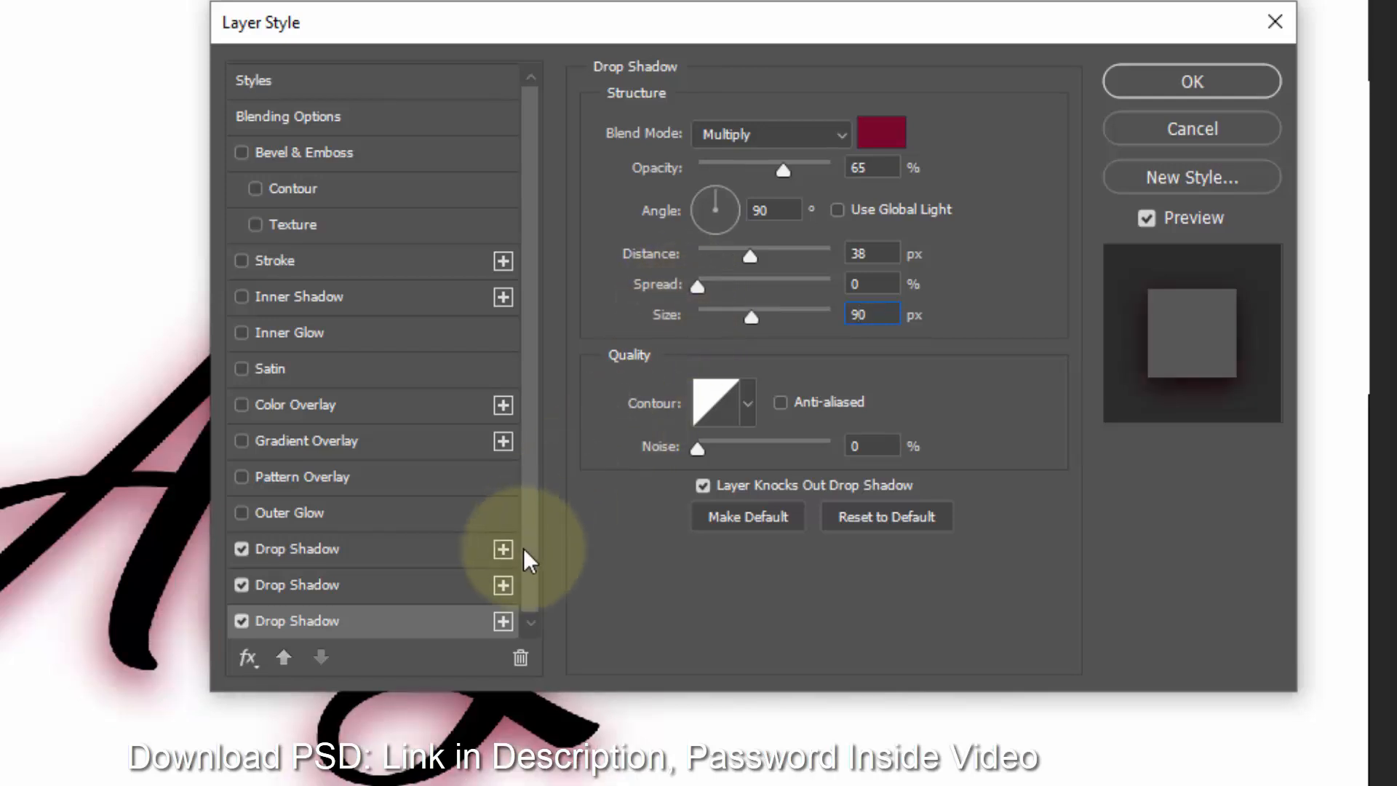
- Add a fourth Drop Shadow effect and set its color to ab0b31
{"action": "scroll", "coordinate": [506, 619], "scroll_direction": "down", "scroll_amount": 1}
{"action": "left_click", "coordinate": [507, 619]}
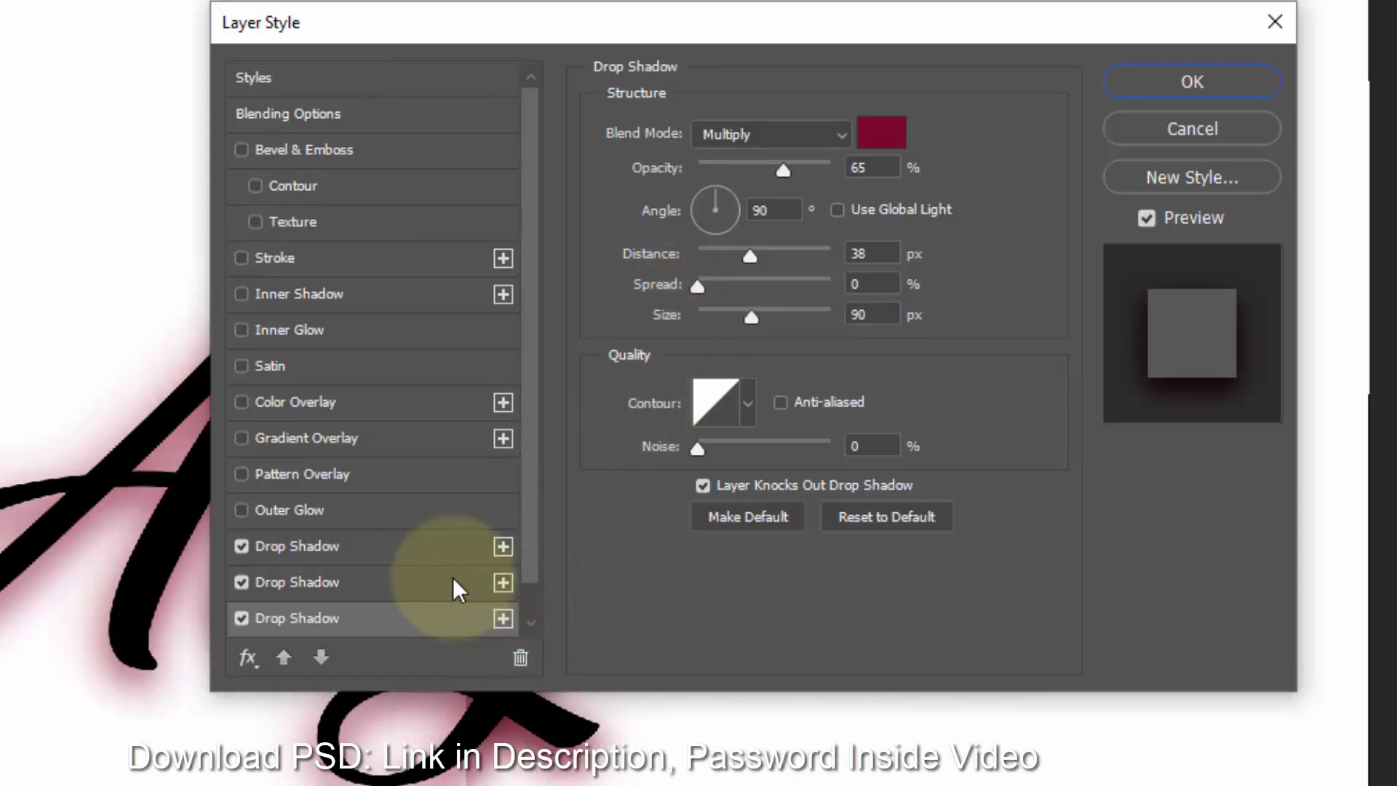
{"action": "left_click", "coordinate": [419, 615]}
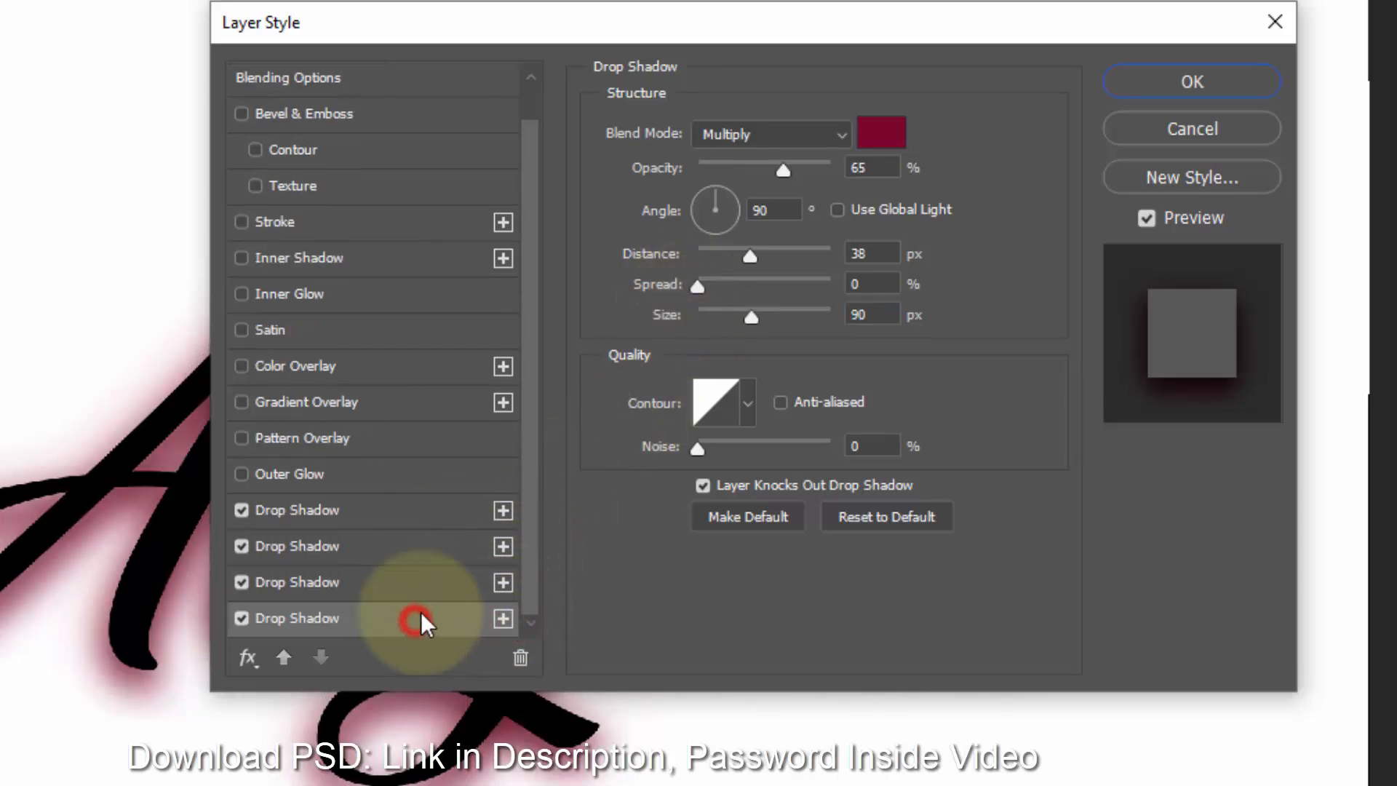
{"action": "left_click", "coordinate": [884, 138]}
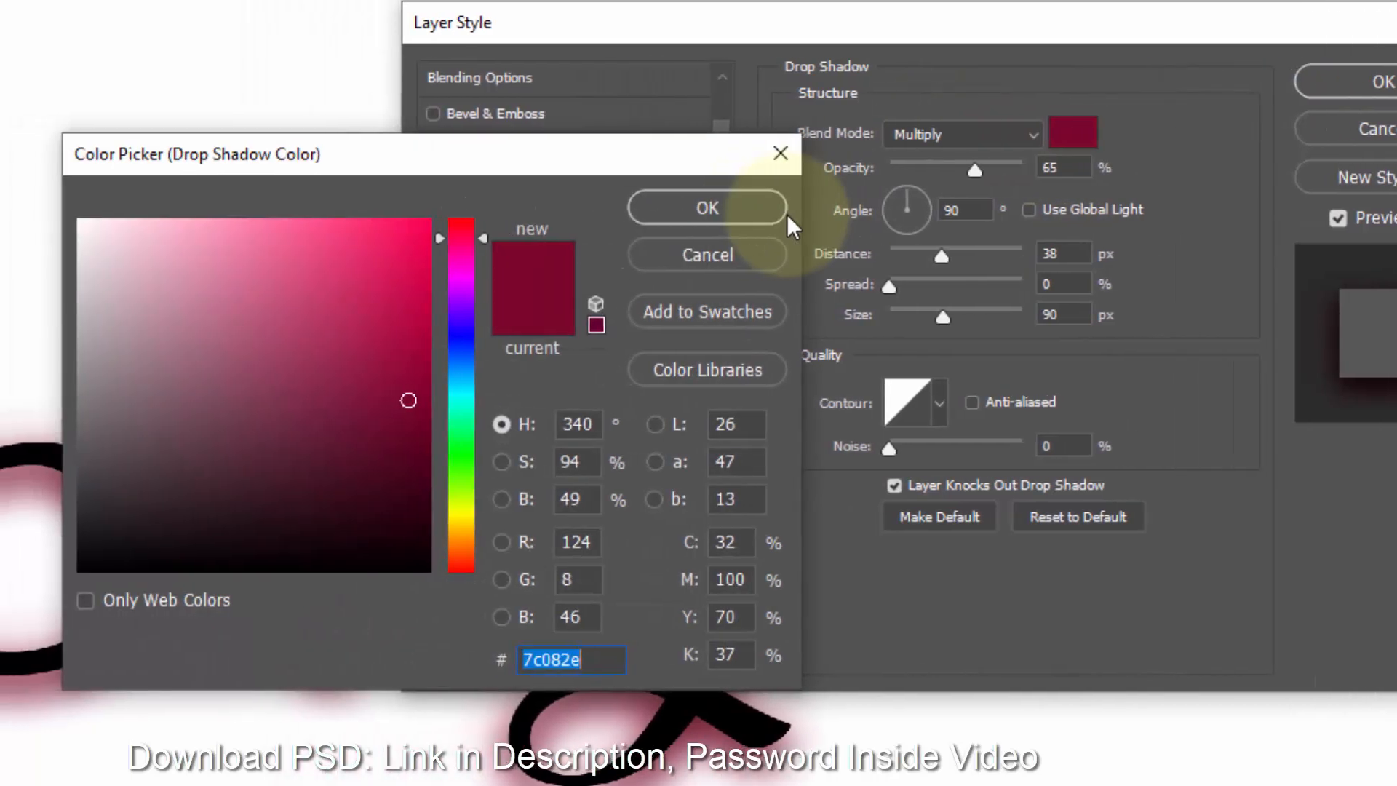
{"action": "type", "text": "ab"}
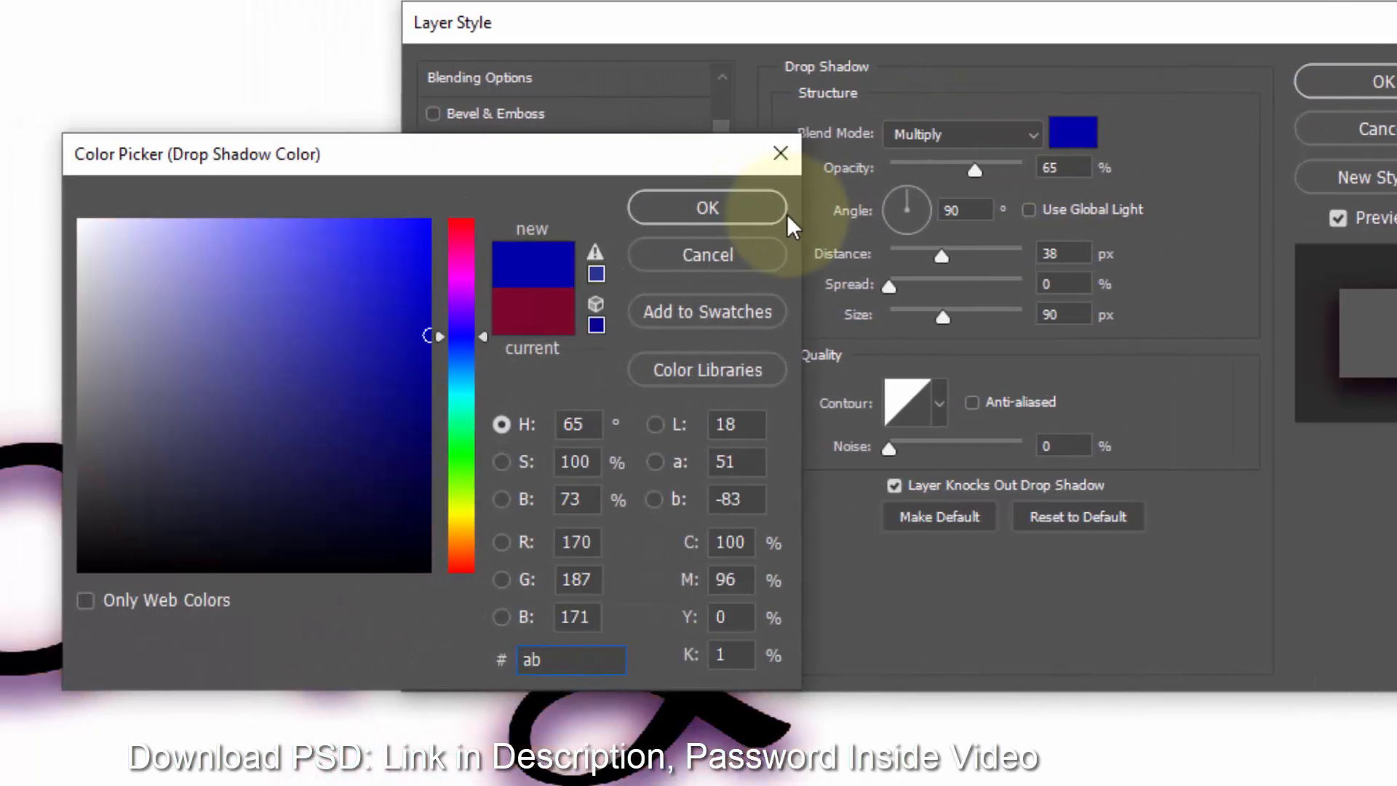
{"action": "type", "text": "0b31"}
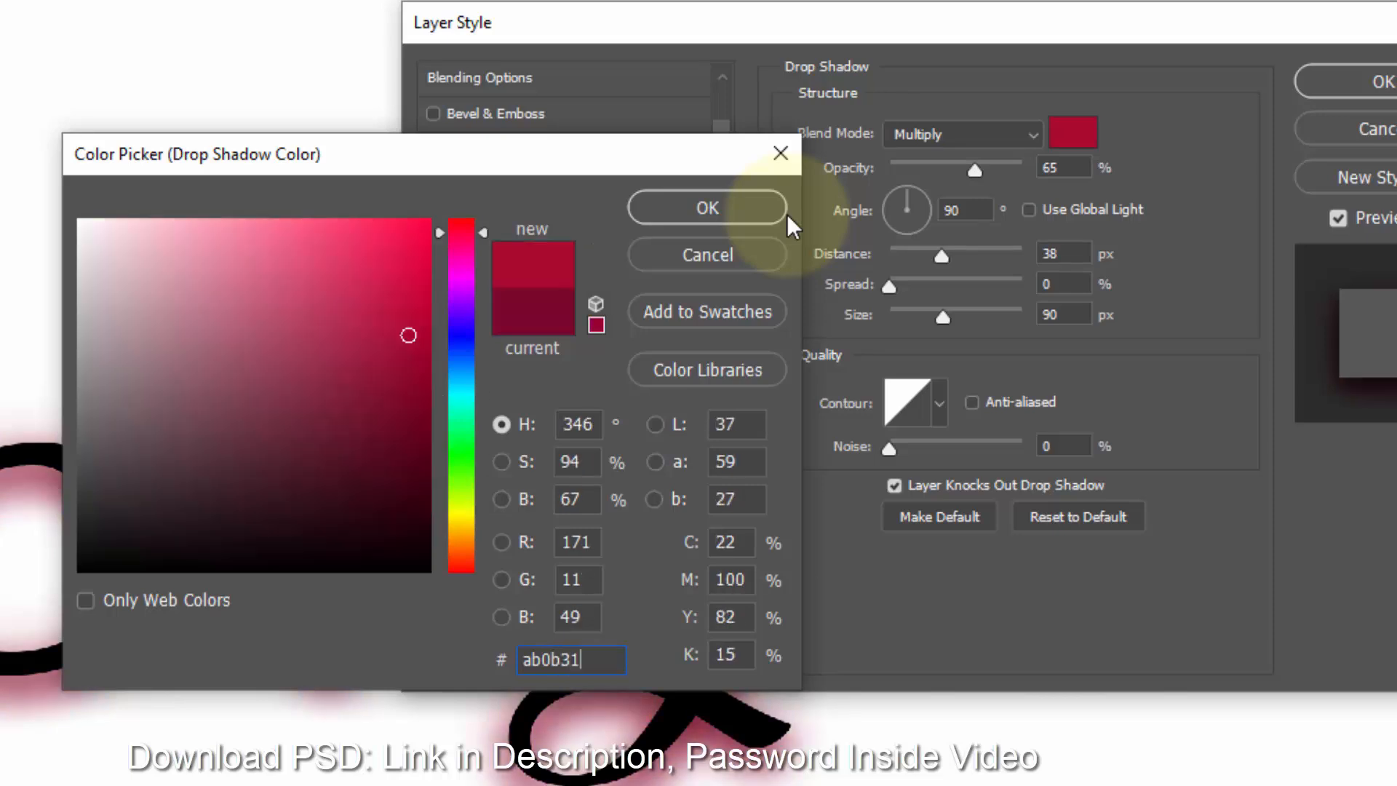
{"action": "left_click", "coordinate": [707, 209]}
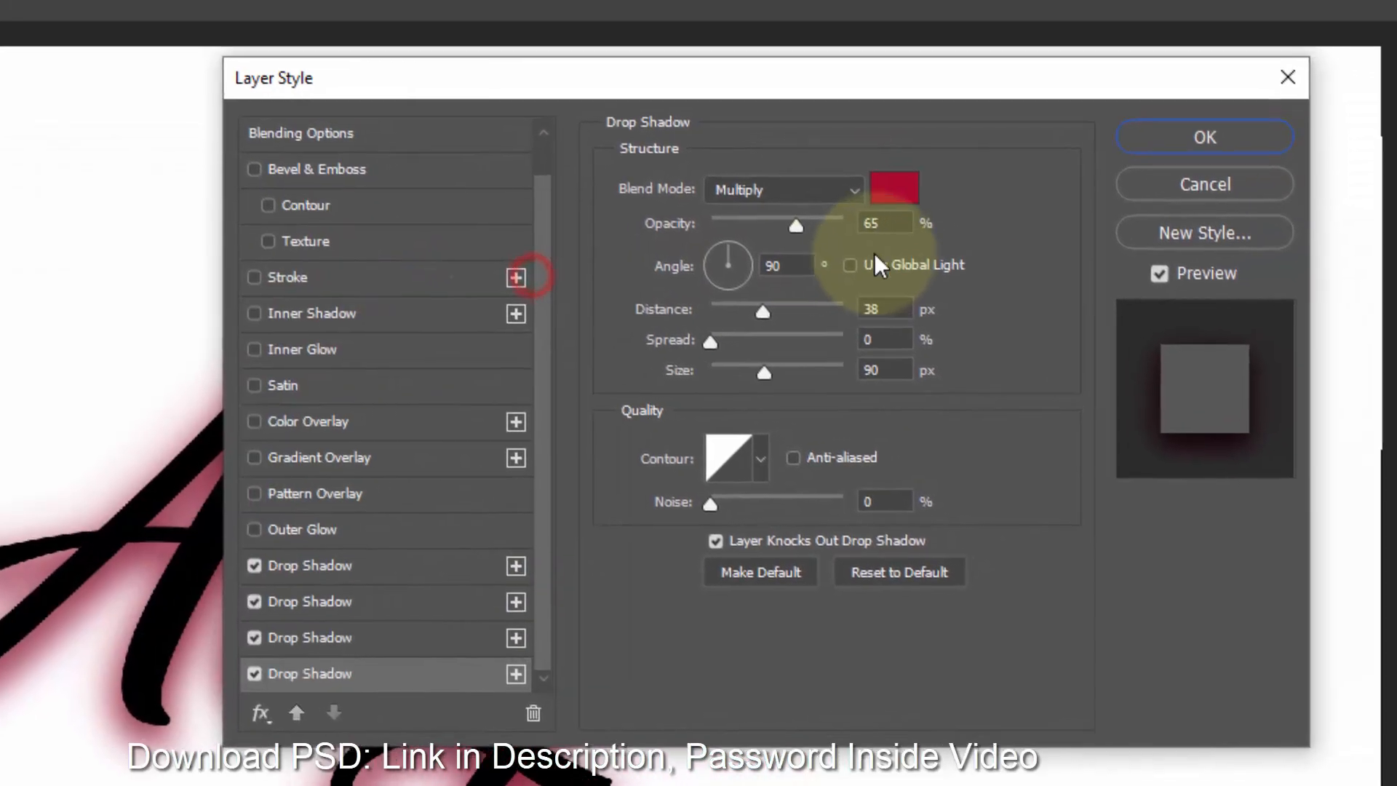
- Set the fourth drop shadow's opacity to 29%, angle to -98°, distance to 34 px, and size to 70 px
{"action": "left_click", "coordinate": [1074, 172]}
{"action": "left_click_drag", "start_coordinate": [881, 231], "coordinate": [824, 228]}
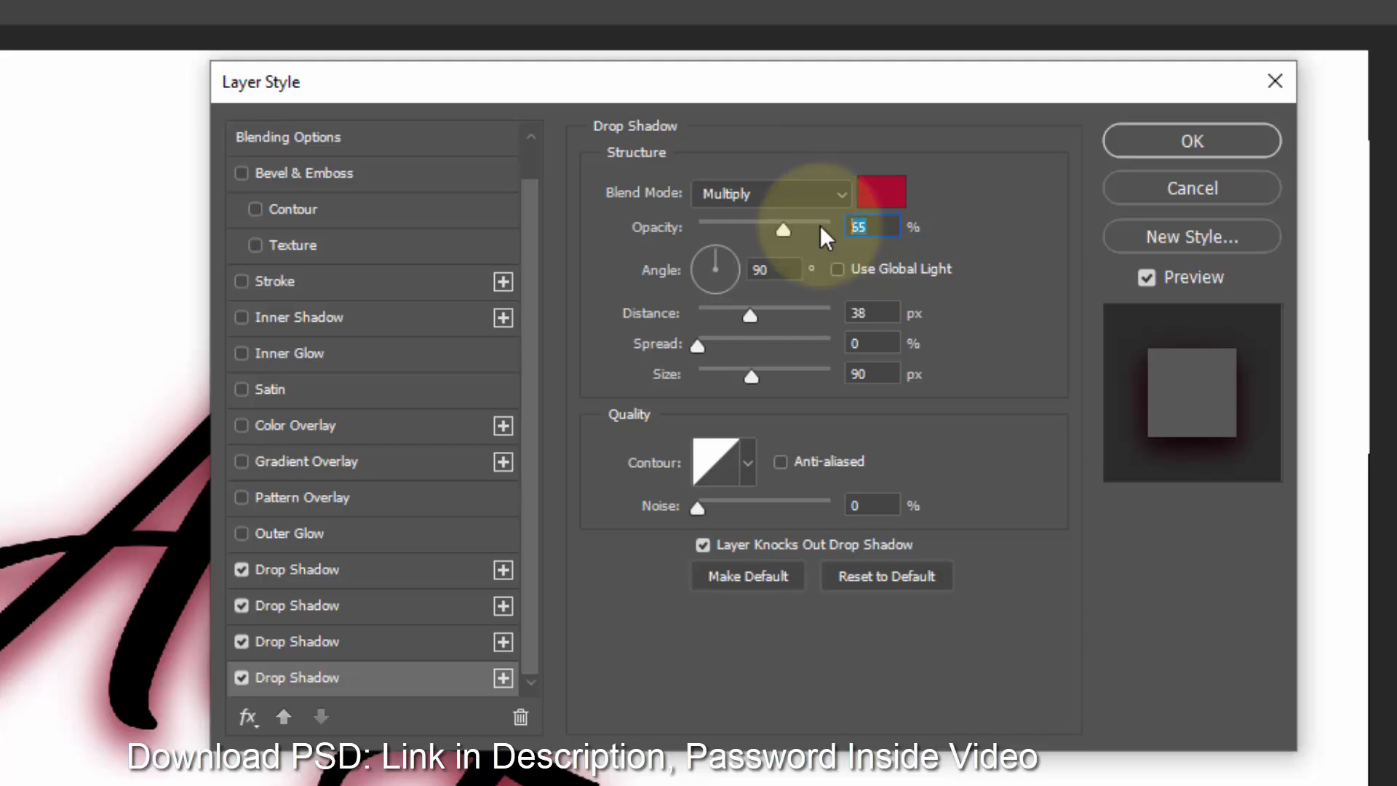
{"action": "type", "text": "29"}
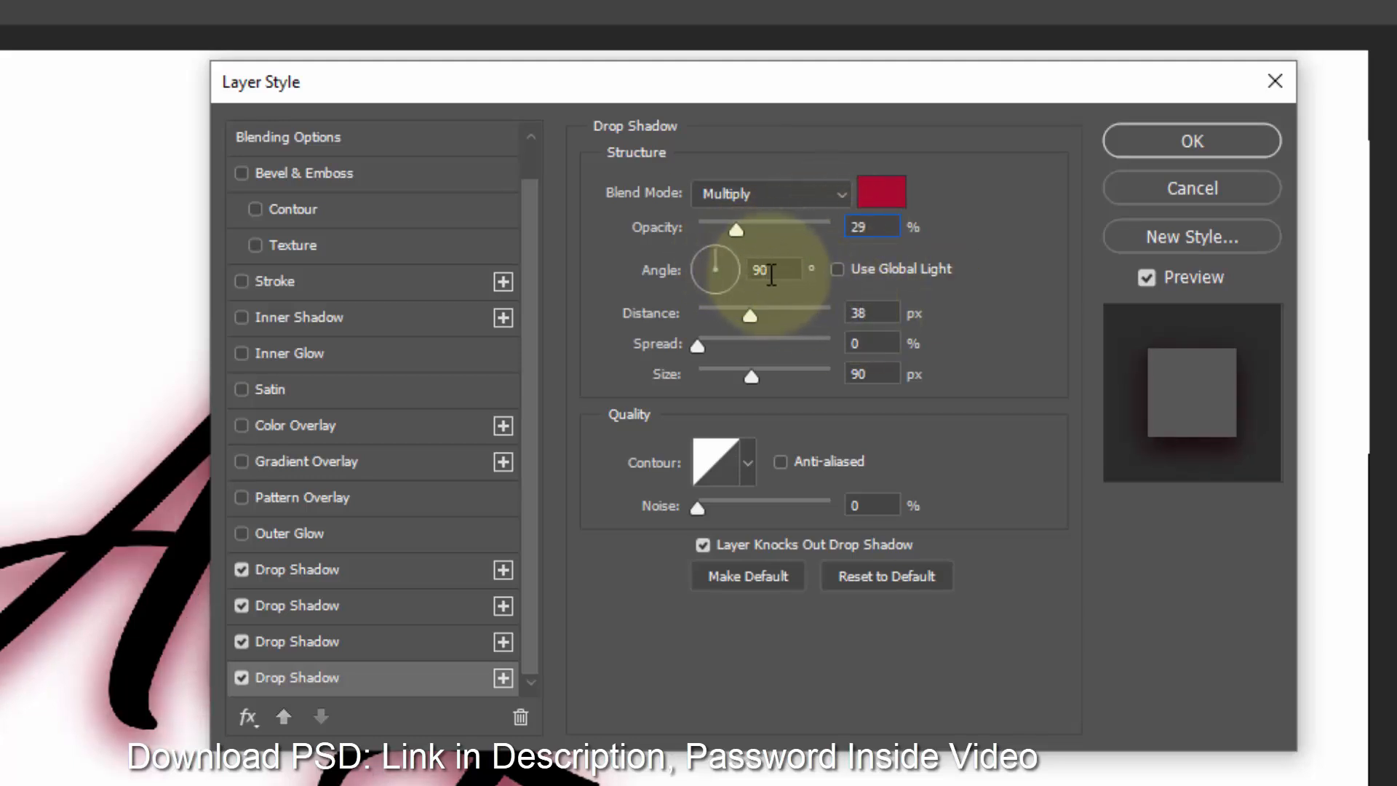
{"action": "key", "text": "Tab"}
{"action": "type", "text": "-98"}
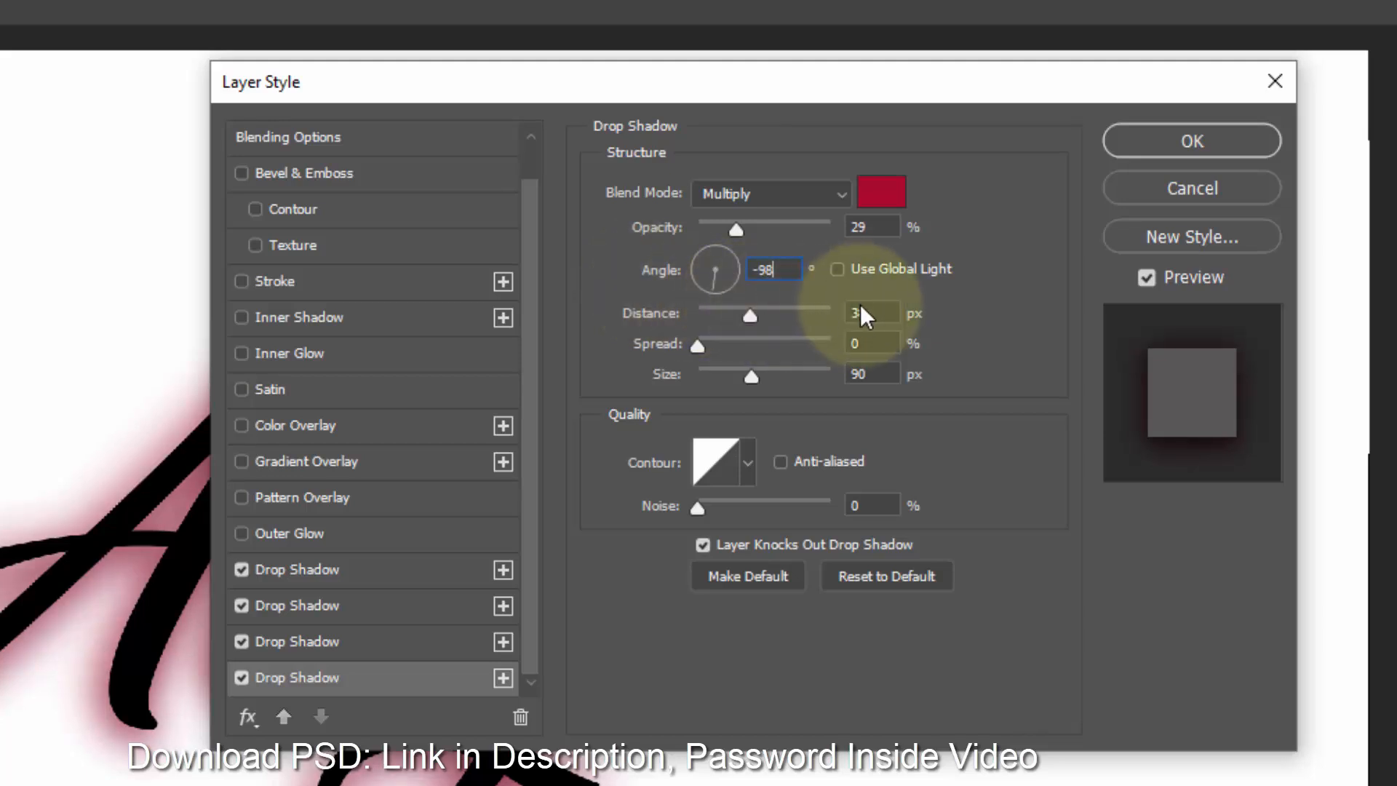
{"action": "left_click", "coordinate": [862, 313]}
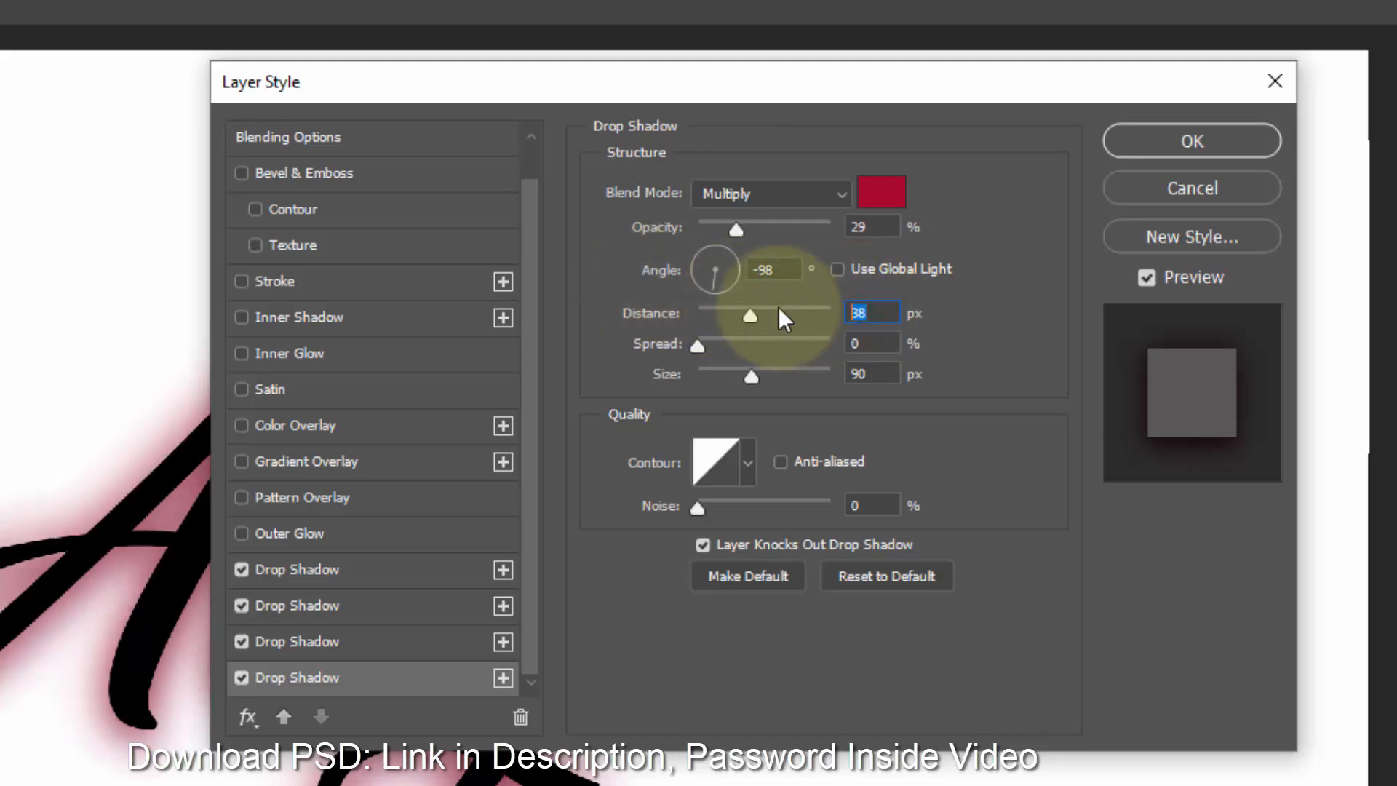
{"action": "type", "text": "34"}
{"action": "left_click", "coordinate": [859, 375]}
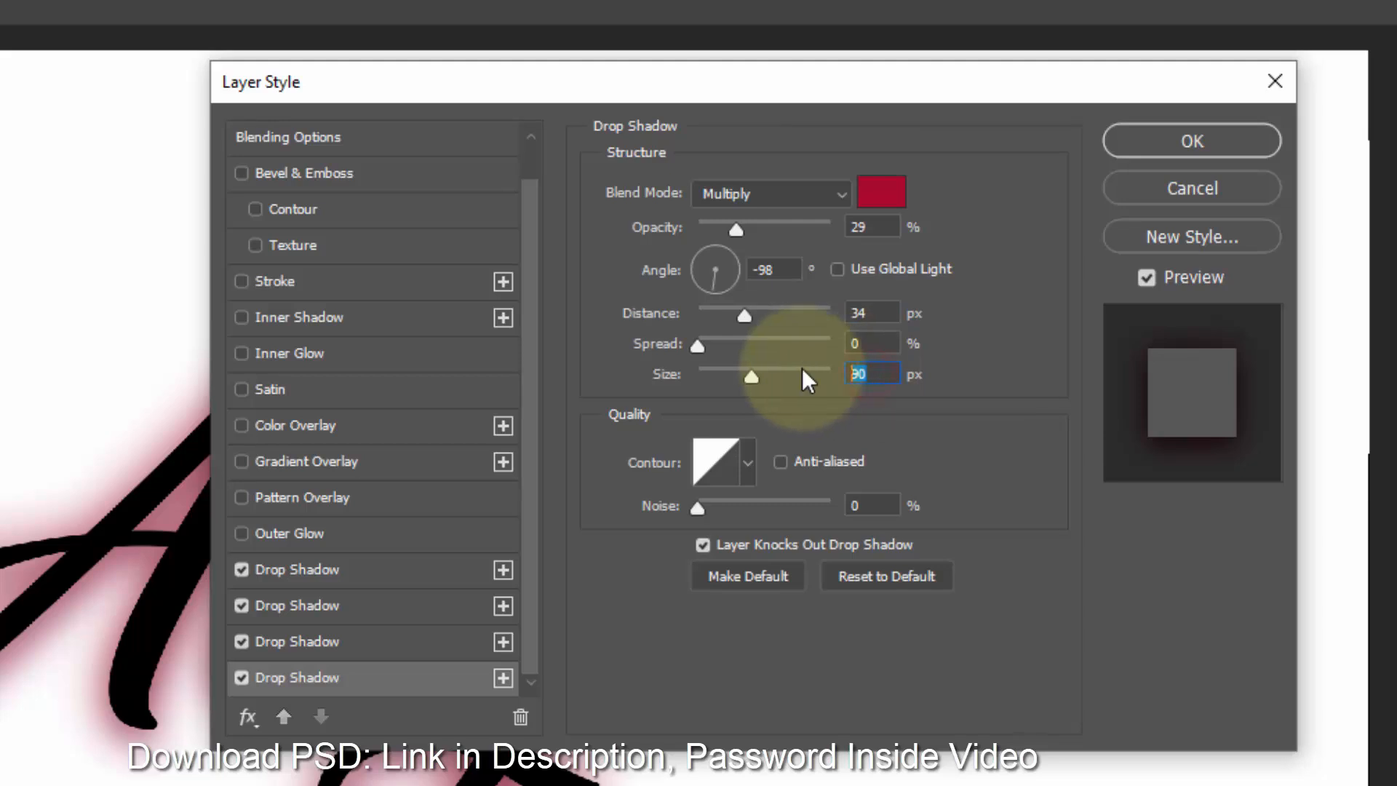
{"action": "type", "text": "70"}
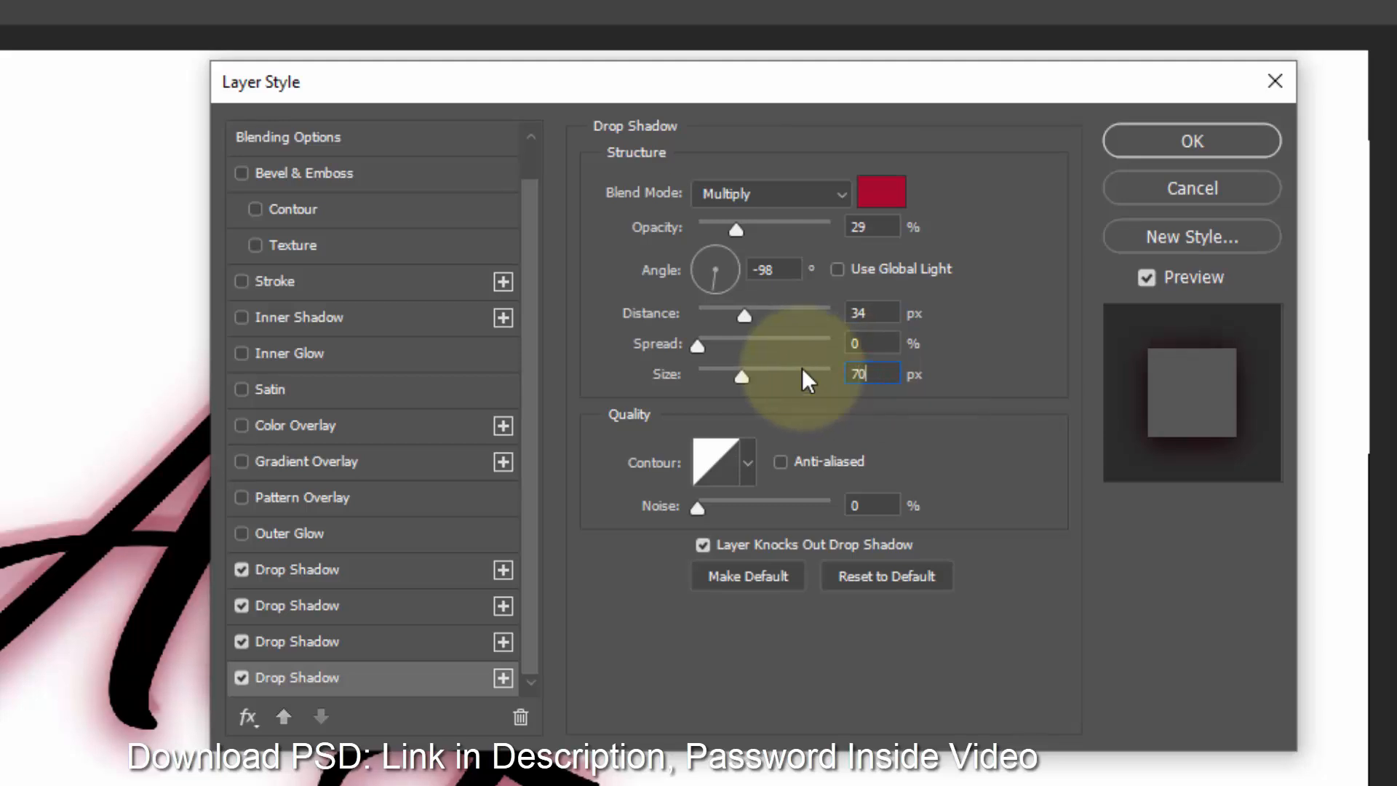
- Add a fifth Drop Shadow effect and set its color to f51041
{"action": "left_click", "coordinate": [502, 678]}
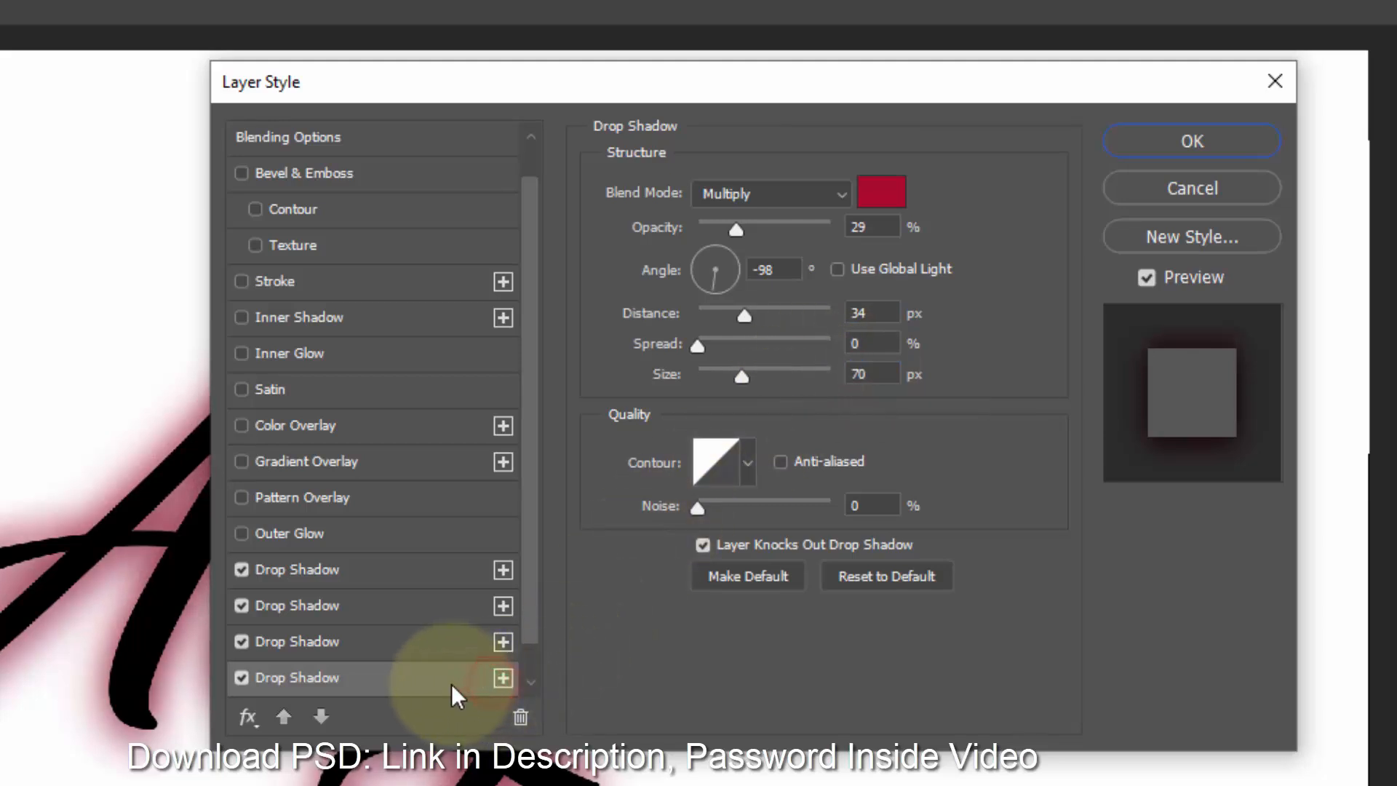
{"action": "left_click", "coordinate": [426, 684]}
{"action": "left_click", "coordinate": [882, 192]}
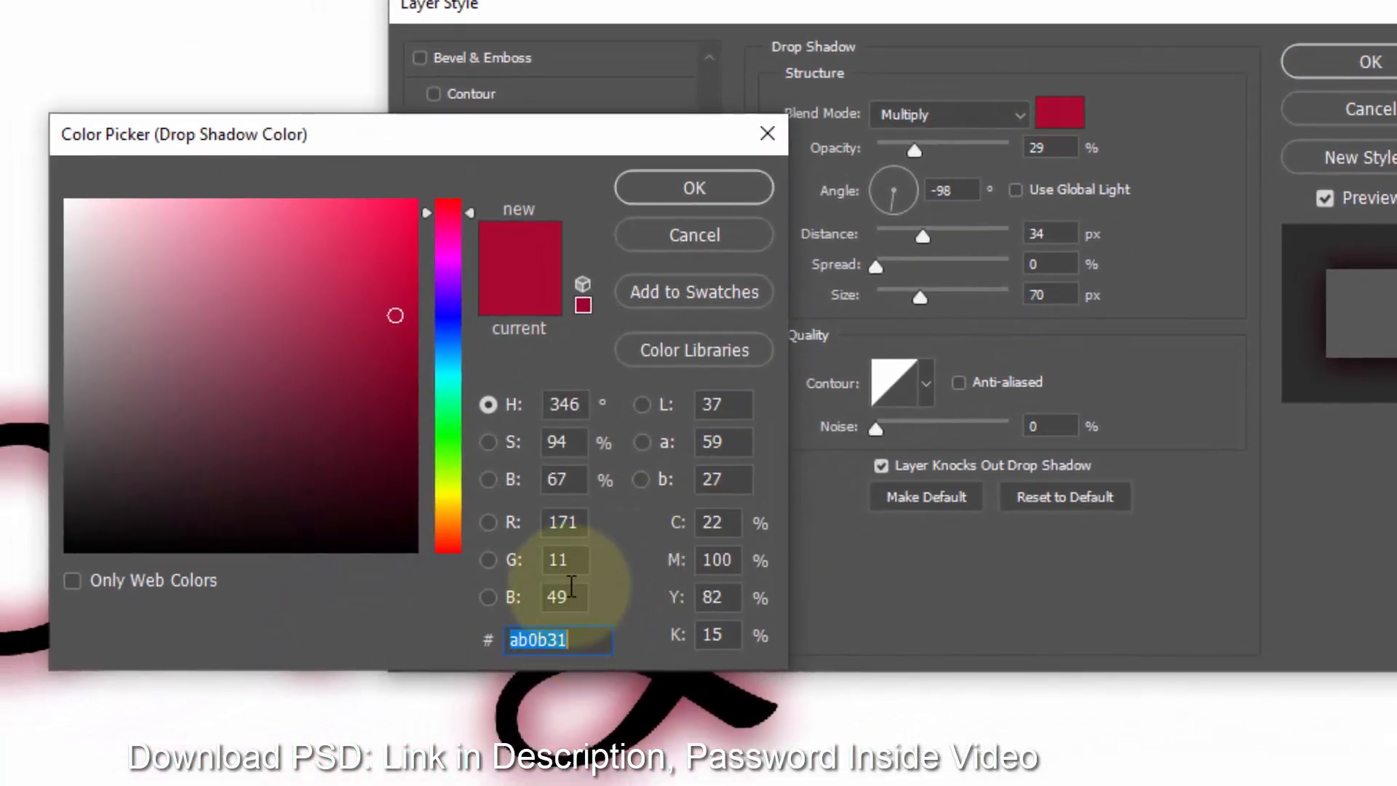
{"action": "type", "text": "f510"}
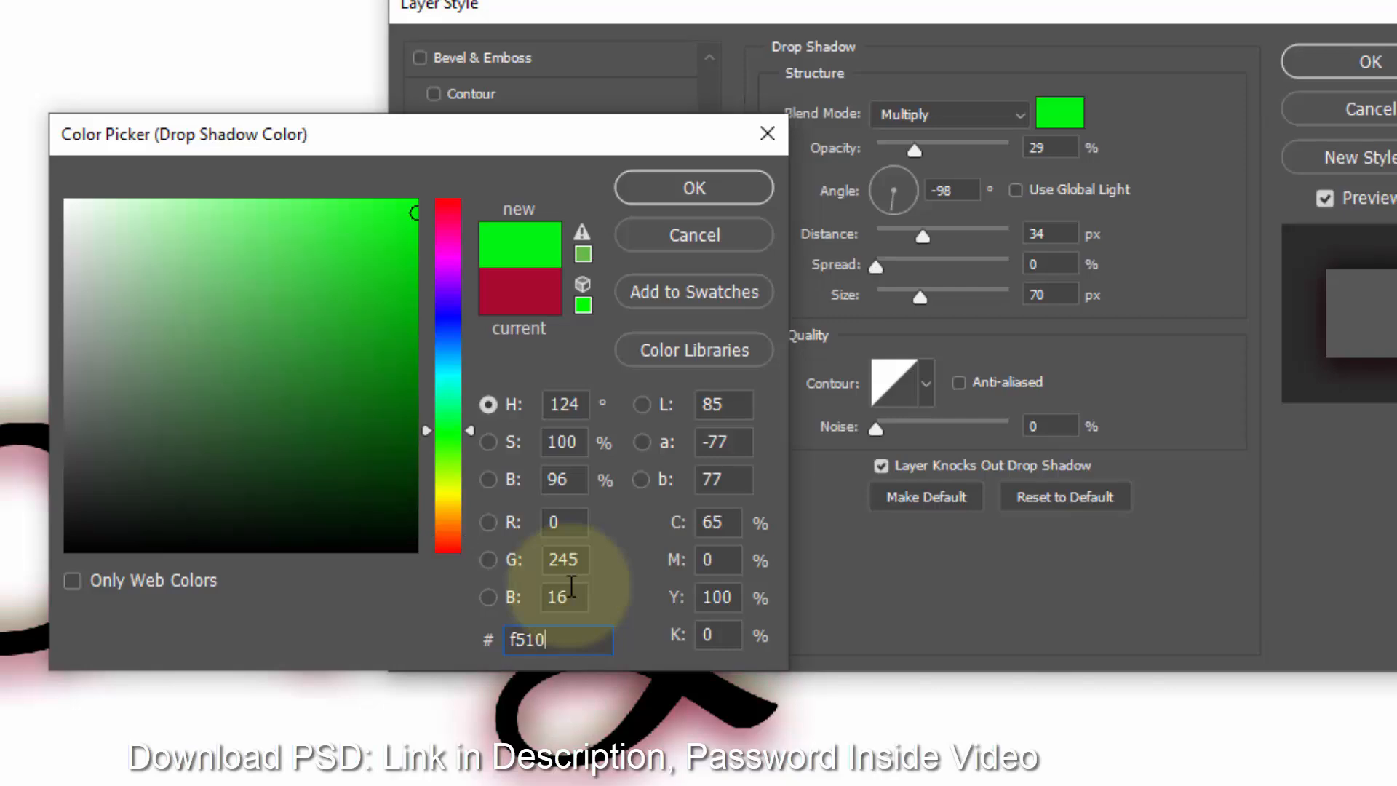
{"action": "type", "text": "41"}
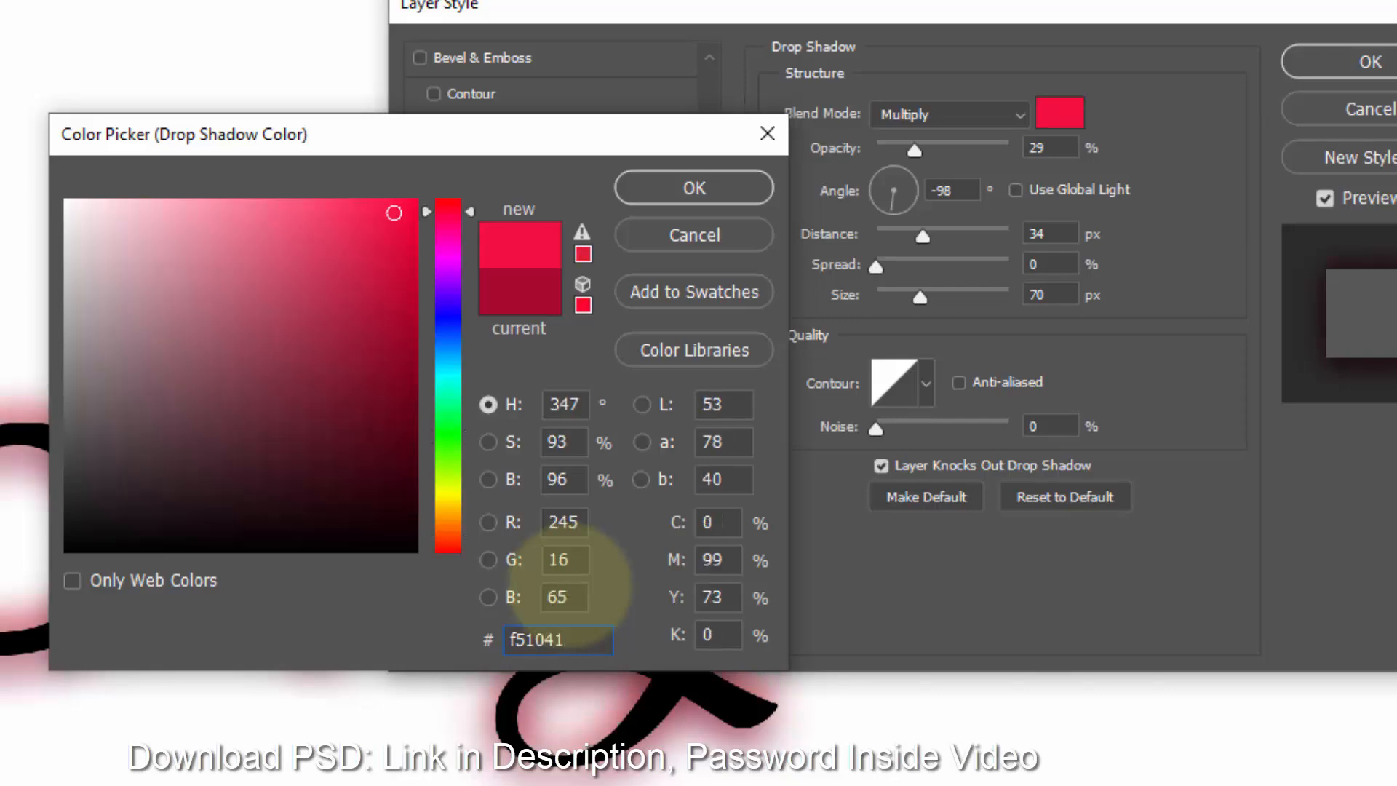
{"action": "left_click", "coordinate": [695, 191]}
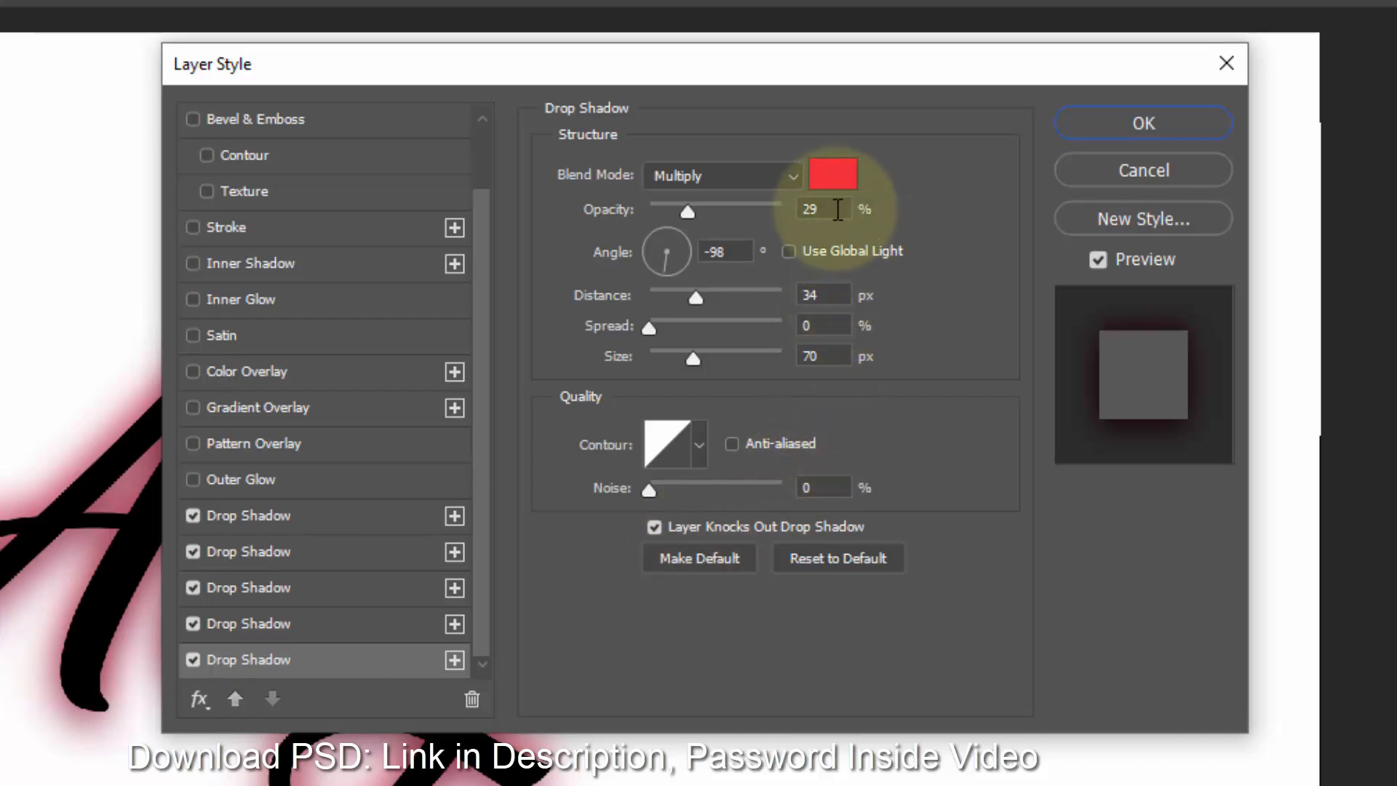
- Set the fifth drop shadow's opacity to 50%, angle to 131°, distance to 35 px, and size to 50 px
{"action": "left_click", "coordinate": [902, 188]}
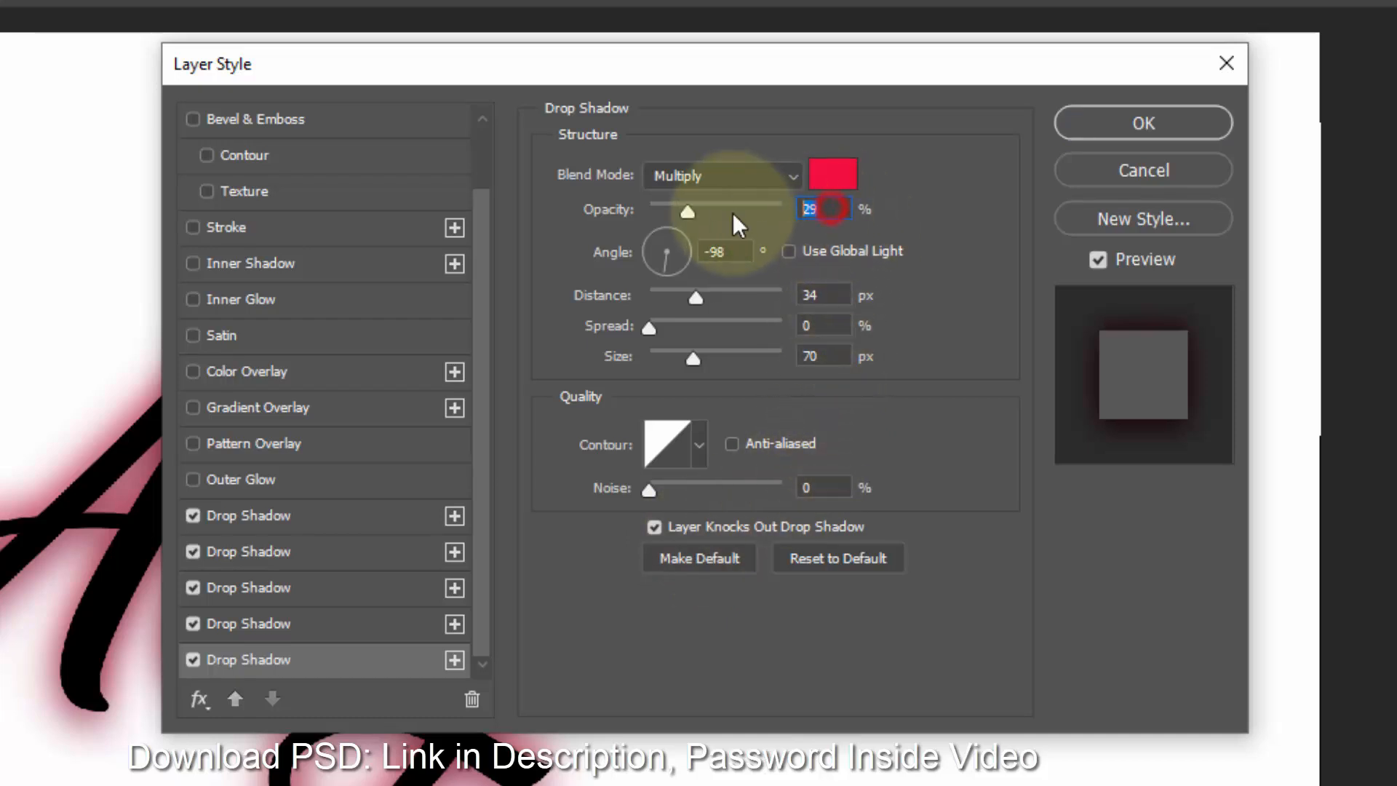
{"action": "type", "text": "50"}
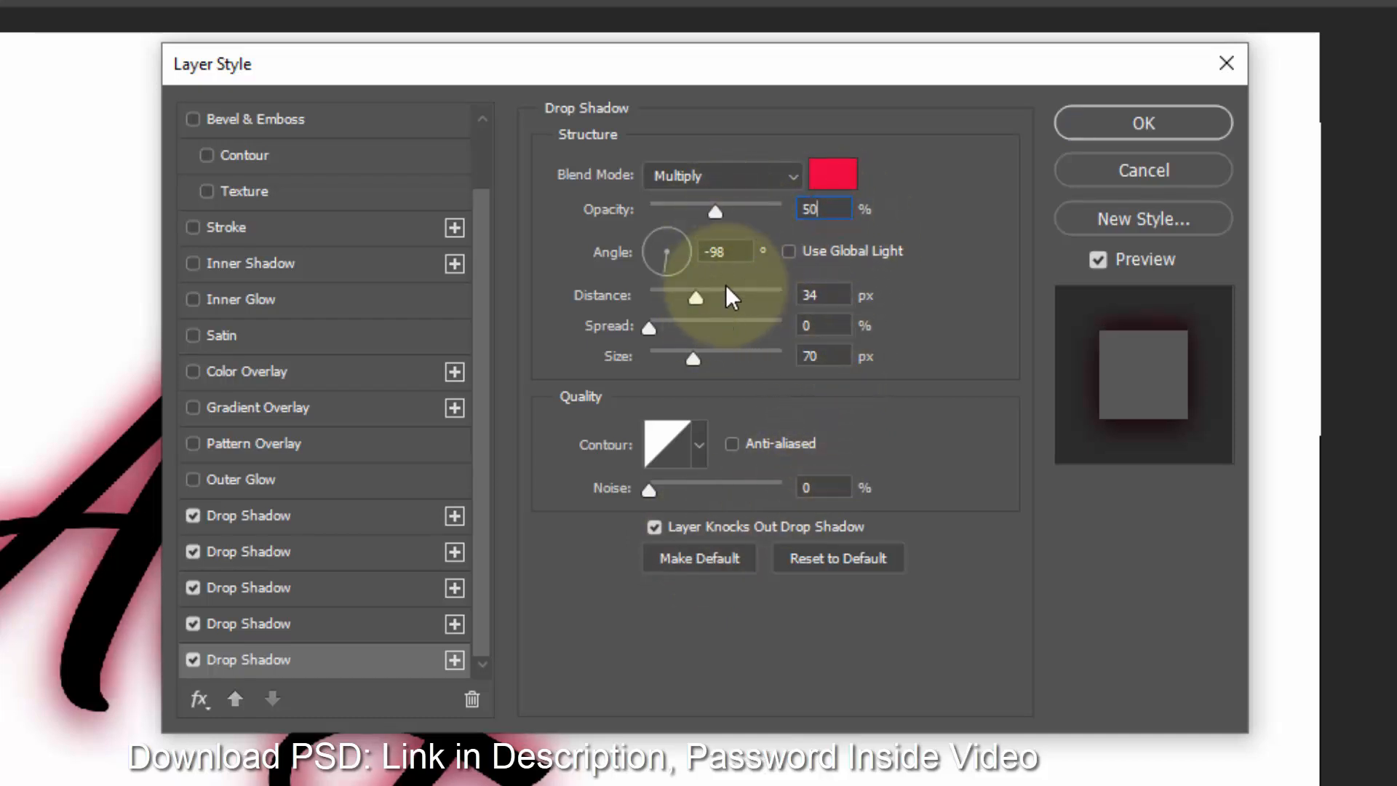
{"action": "left_click", "coordinate": [735, 252]}
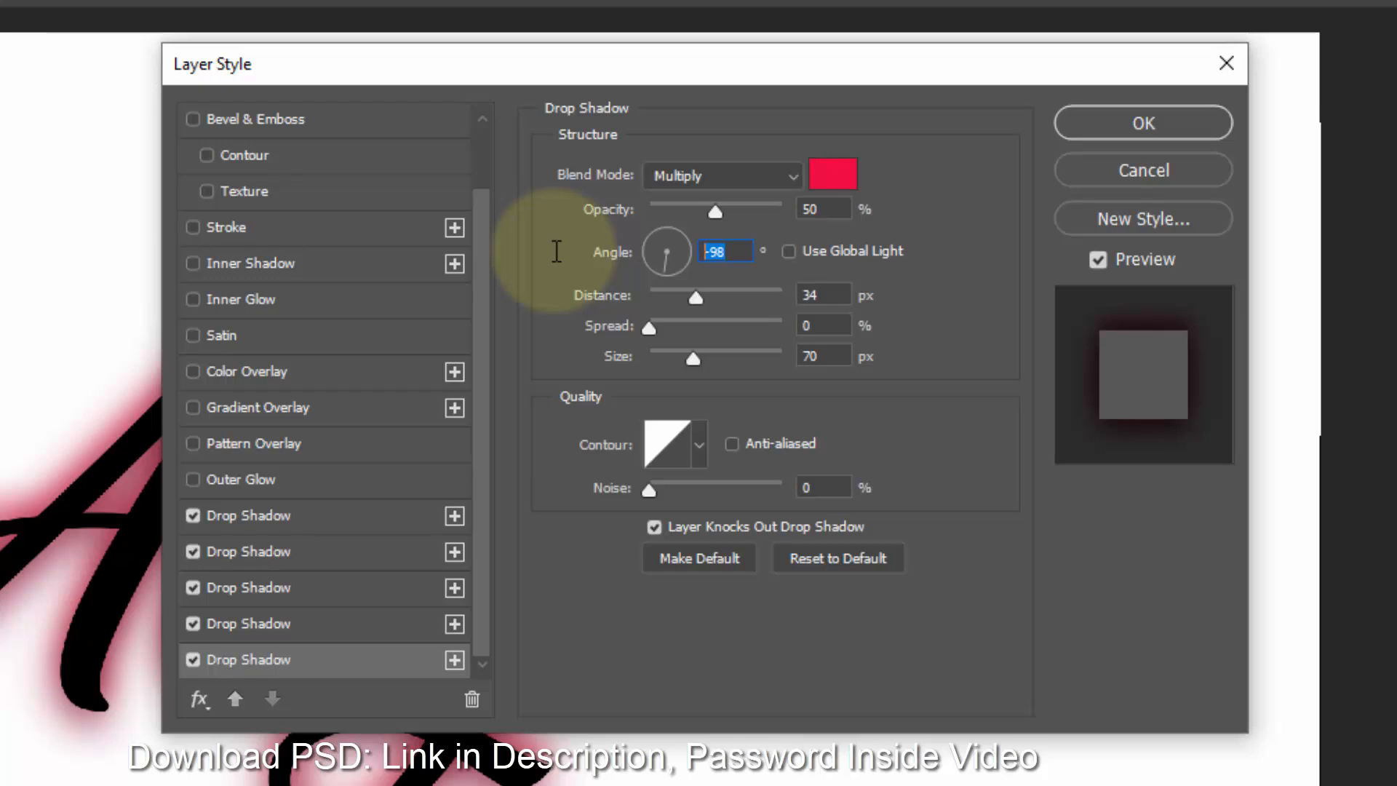
{"action": "type", "text": "131"}
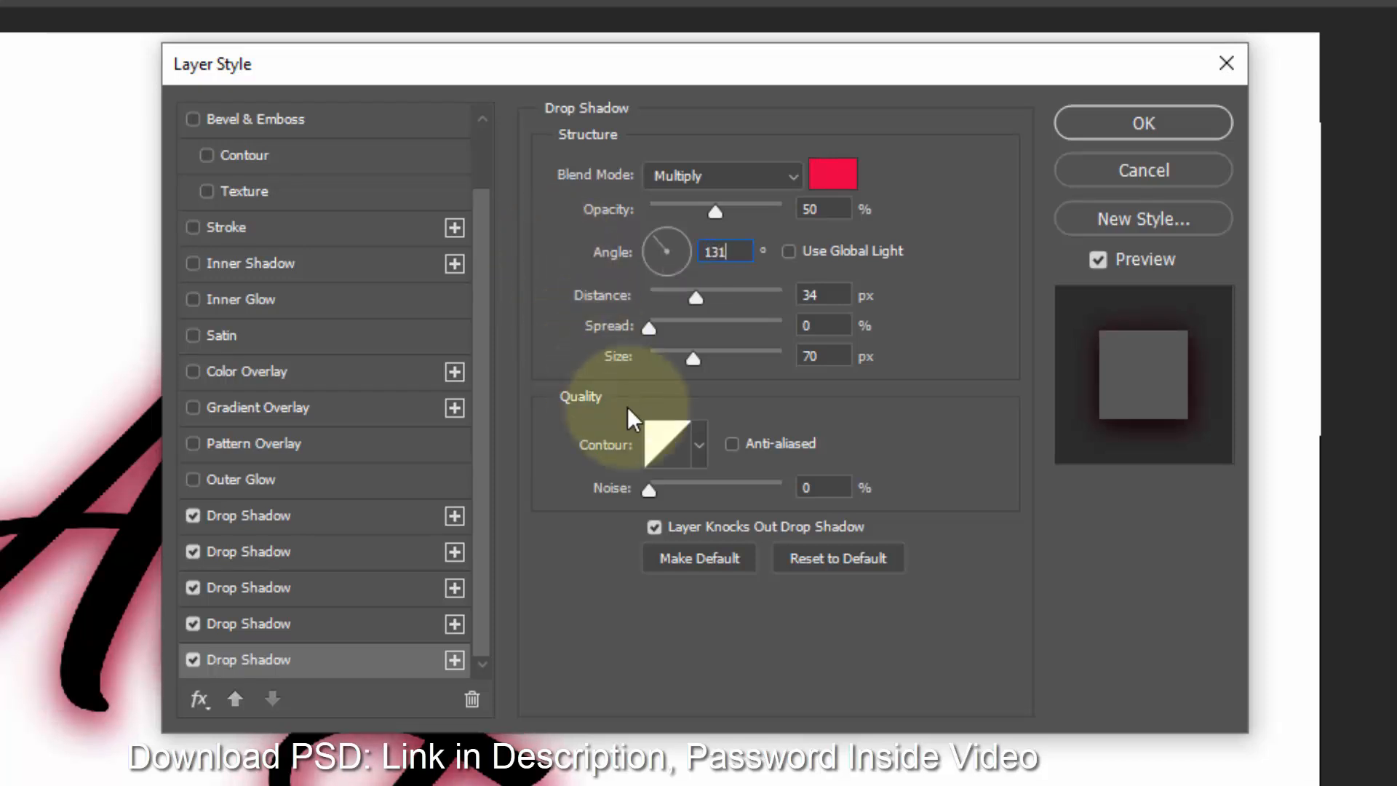
{"action": "left_click", "coordinate": [837, 294]}
{"action": "type", "text": "35"}
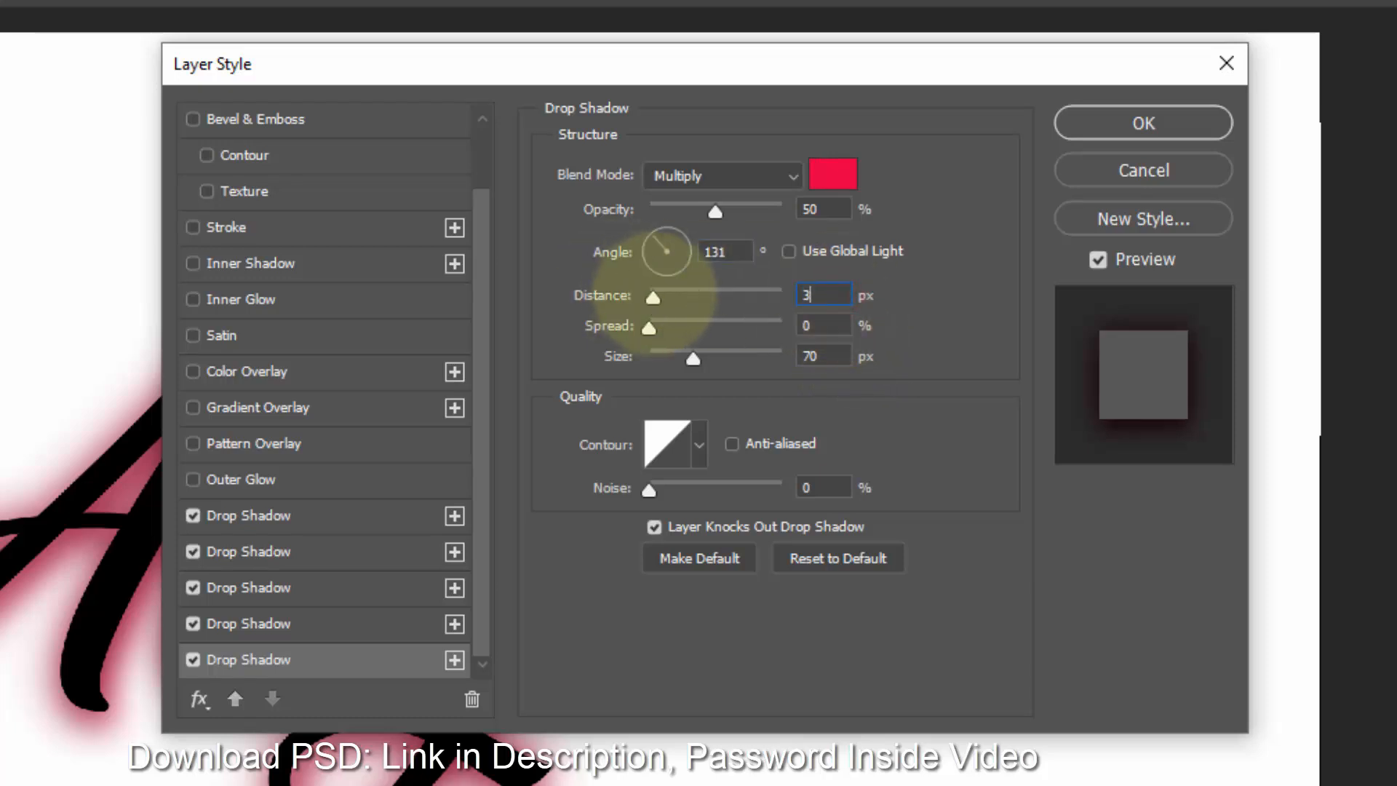
{"action": "key", "text": "Tab"}
{"action": "key", "text": "Tab"}
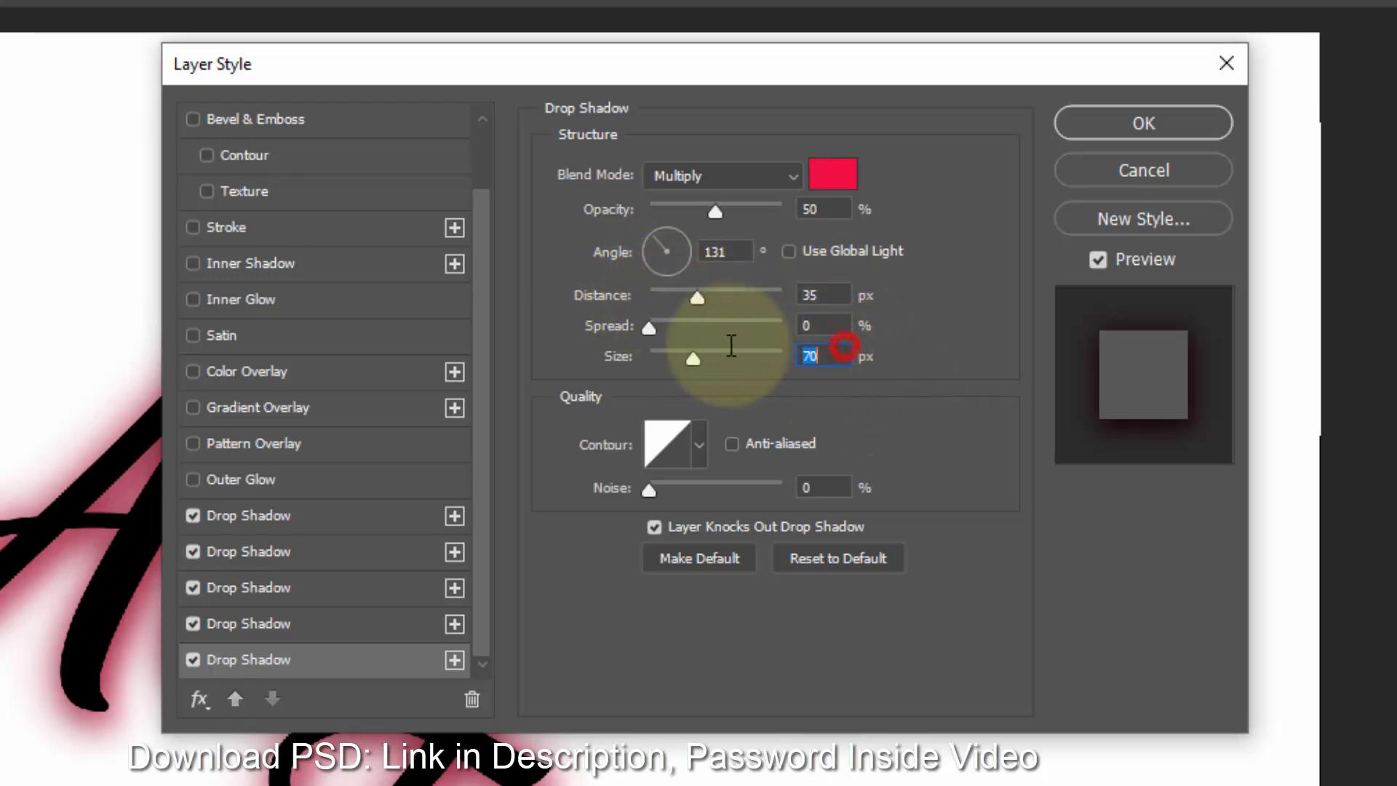
{"action": "type", "text": "50"}
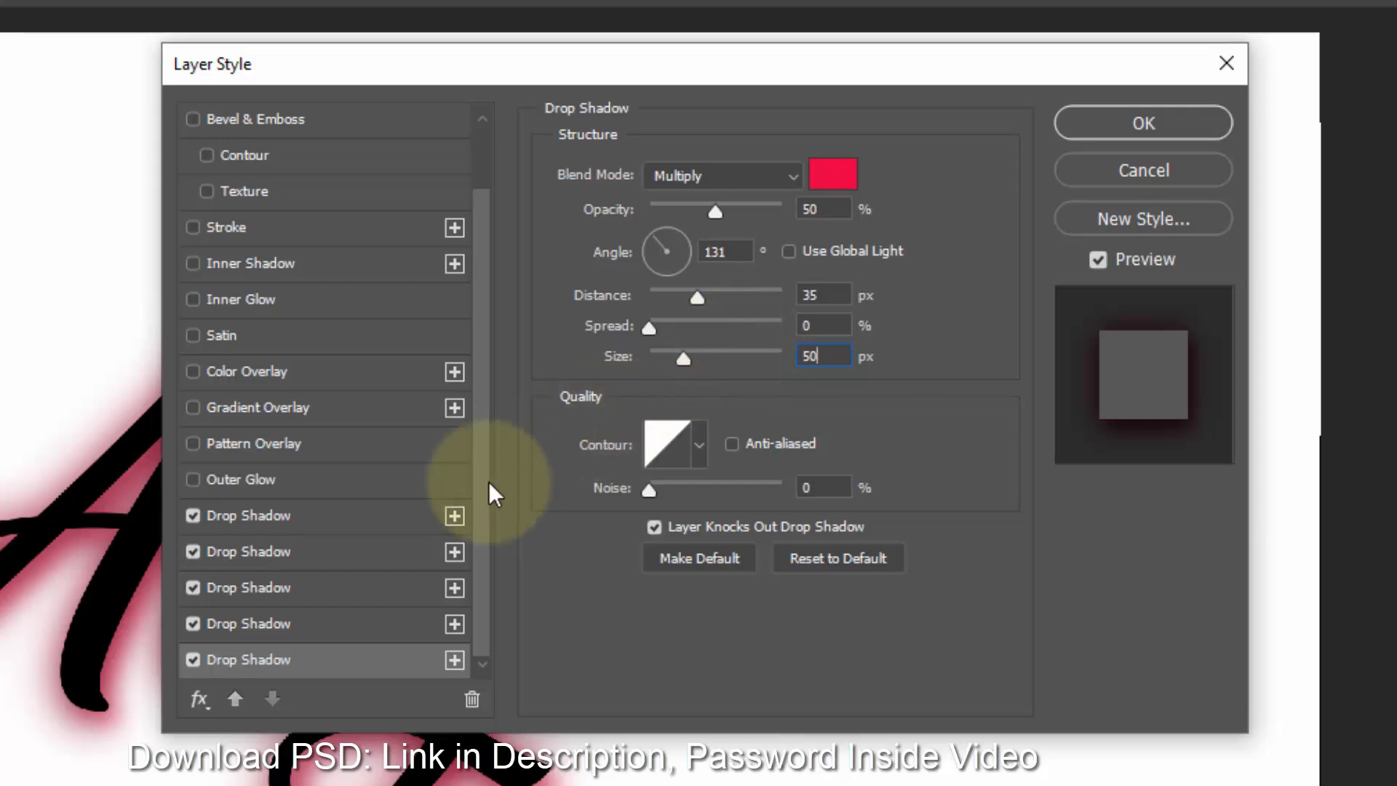
- Add a sixth Drop Shadow effect below the others
{"action": "left_click", "coordinate": [454, 660]}
{"action": "left_click", "coordinate": [285, 655]}
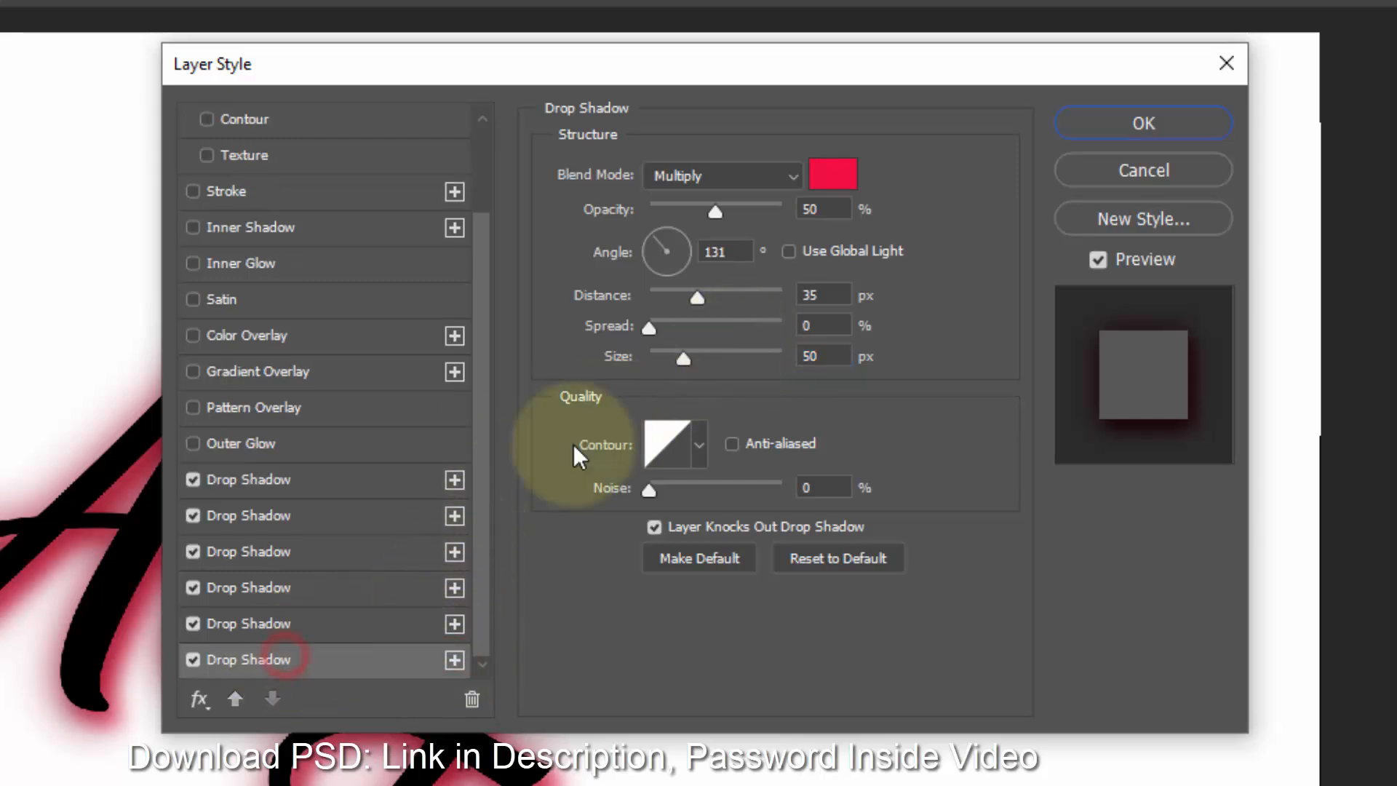
{"action": "left_click", "coordinate": [830, 176]}
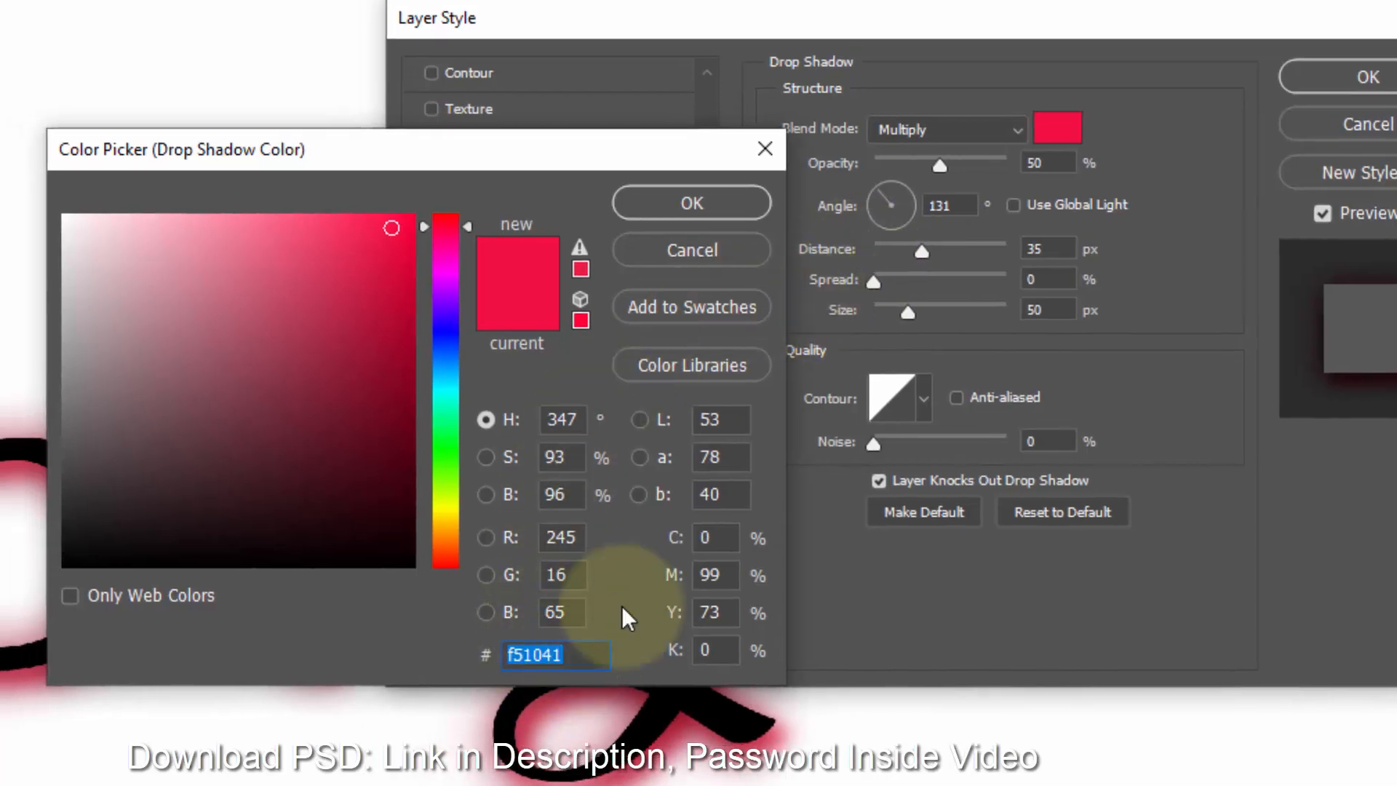
{"action": "left_click", "coordinate": [700, 201]}
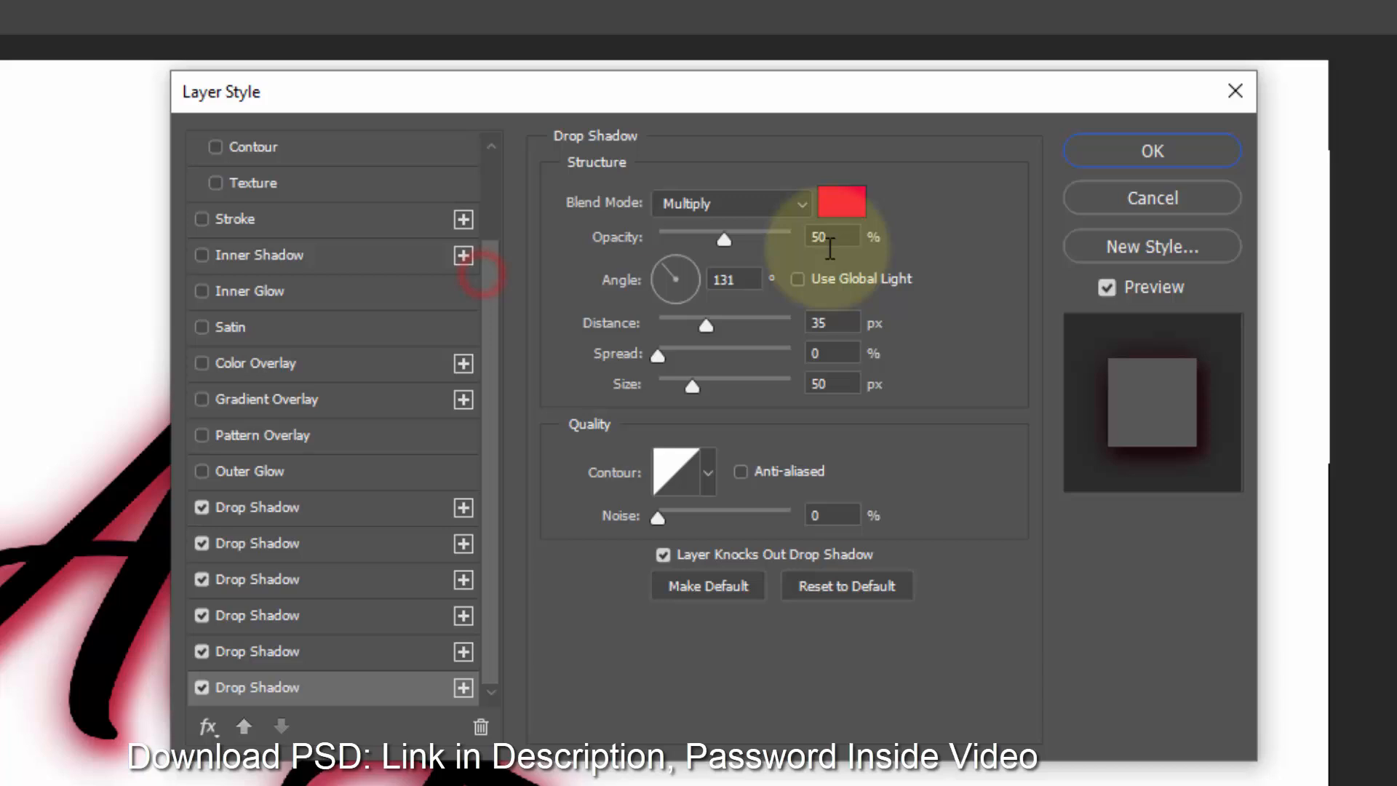
- Set the sixth drop shadow's opacity to 60%, angle to 42°, distance to 28 px, and size to 40 px
{"action": "left_click_drag", "start_coordinate": [843, 238], "coordinate": [719, 237]}
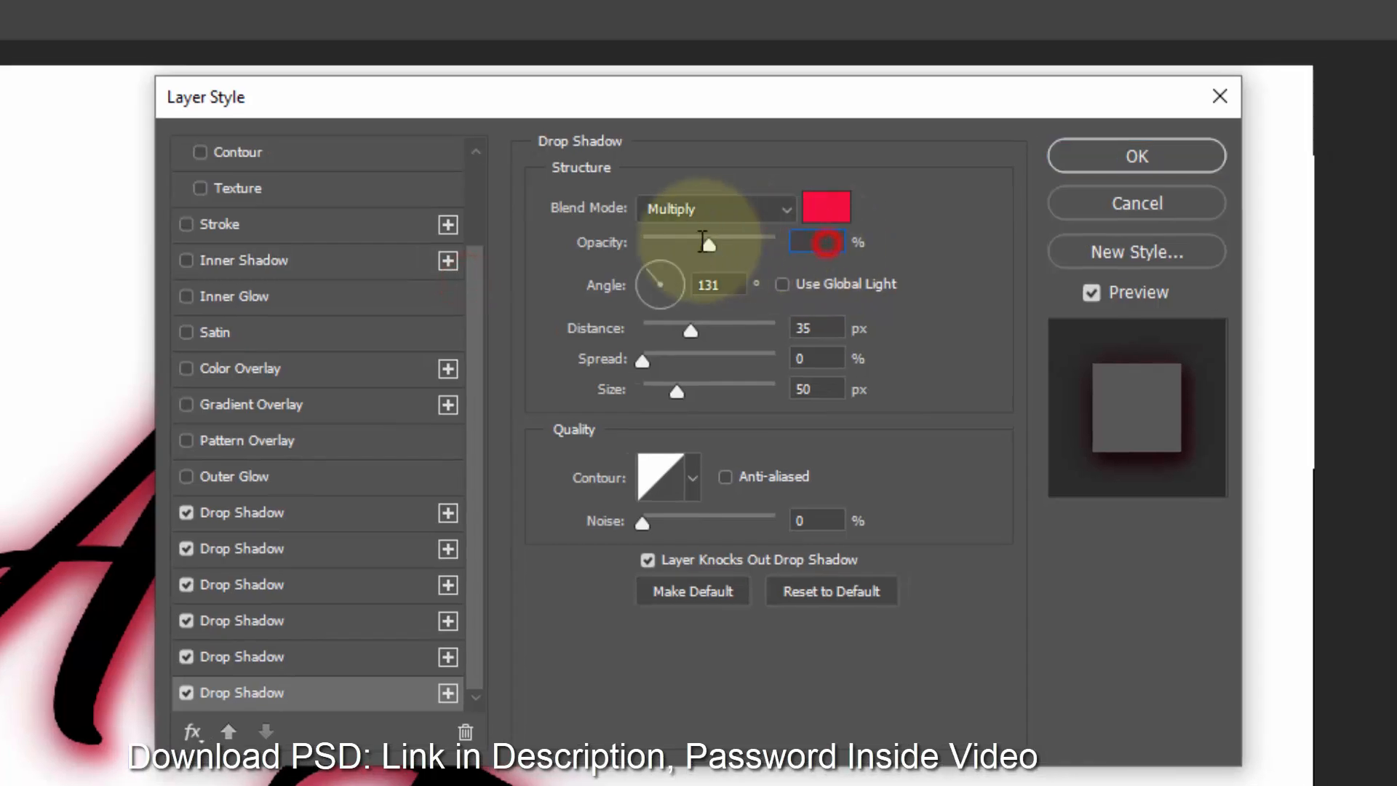
{"action": "type", "text": "60"}
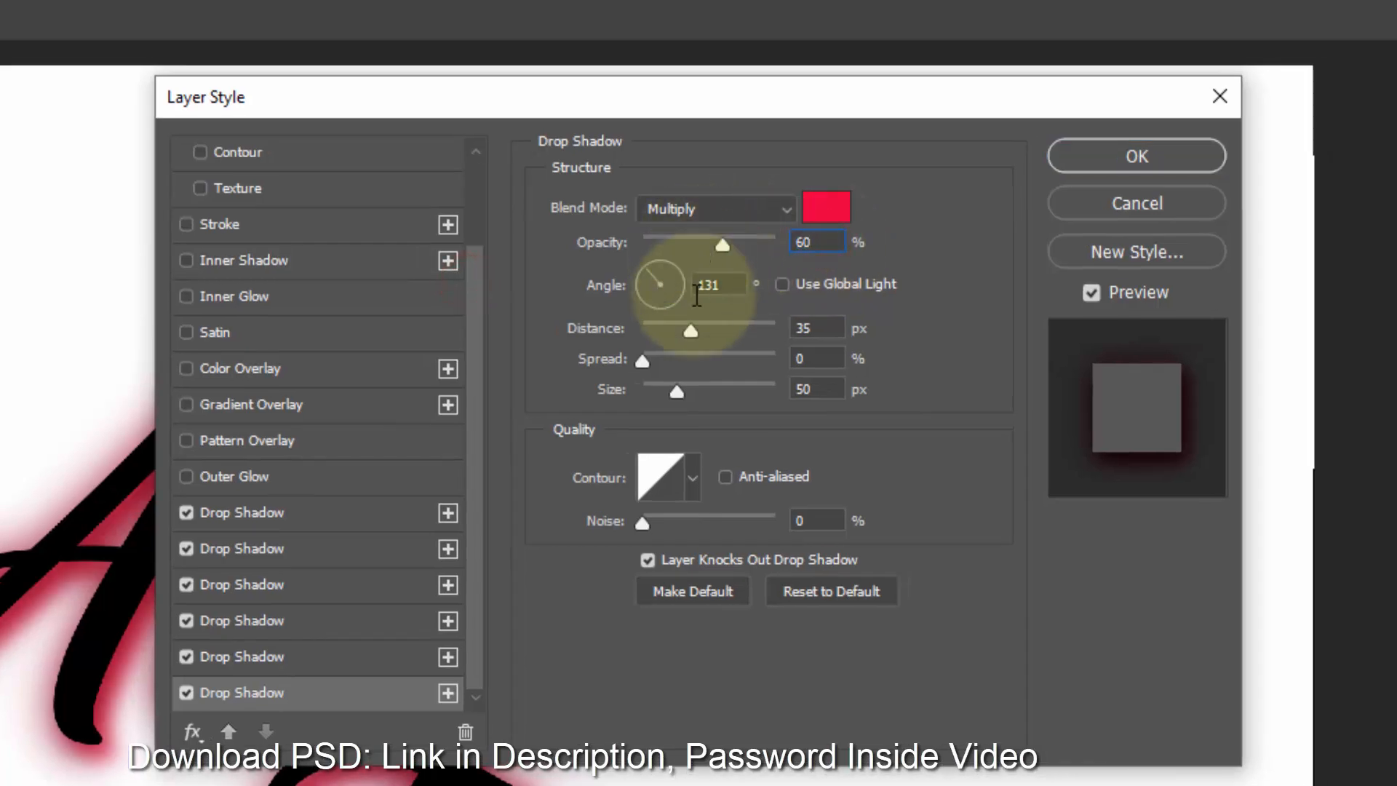
{"action": "left_click_drag", "start_coordinate": [725, 281], "coordinate": [601, 277]}
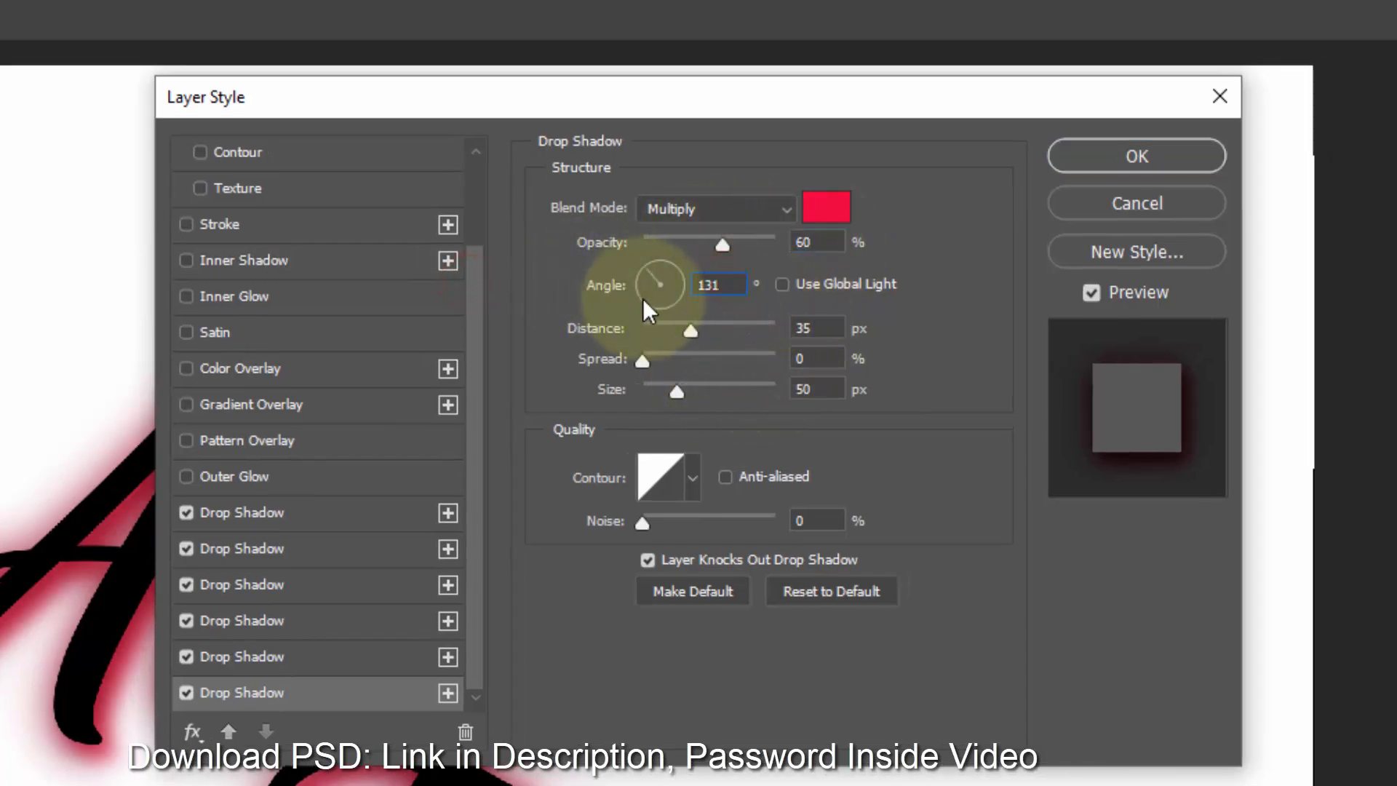
{"action": "type", "text": "131"}
{"action": "left_click", "coordinate": [610, 283]}
{"action": "type", "text": "42"}
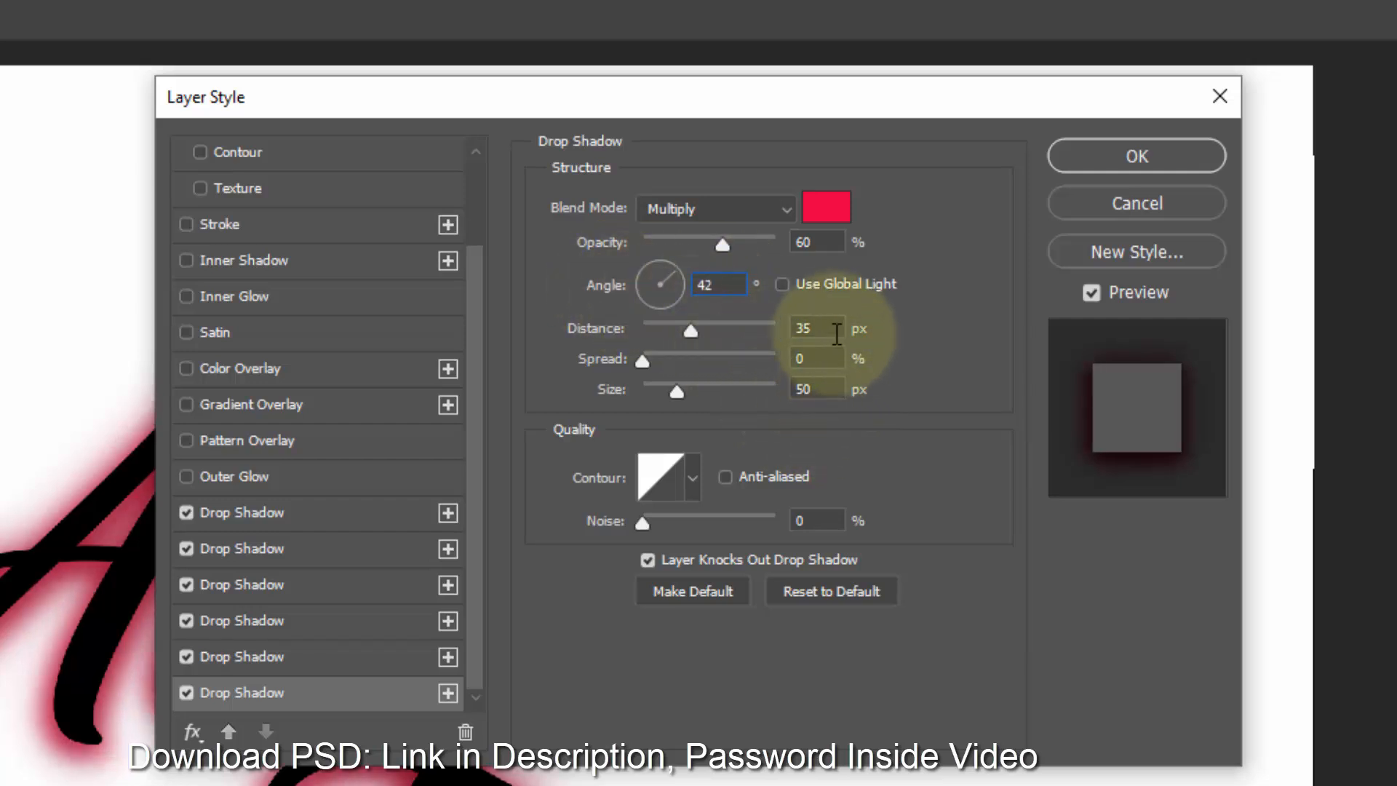
{"action": "left_click_drag", "start_coordinate": [828, 327], "coordinate": [705, 319]}
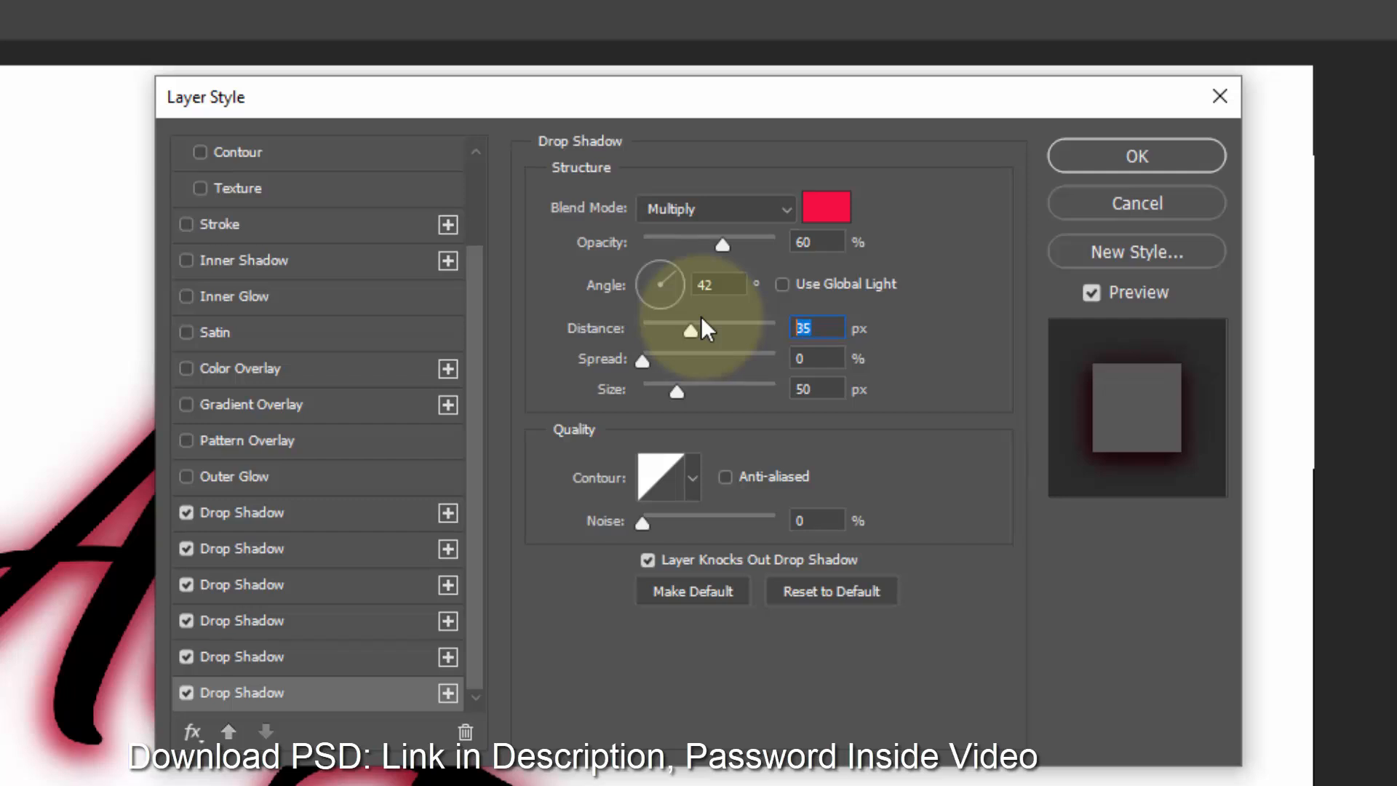
{"action": "type", "text": "28"}
{"action": "left_click_drag", "start_coordinate": [830, 388], "coordinate": [648, 368]}
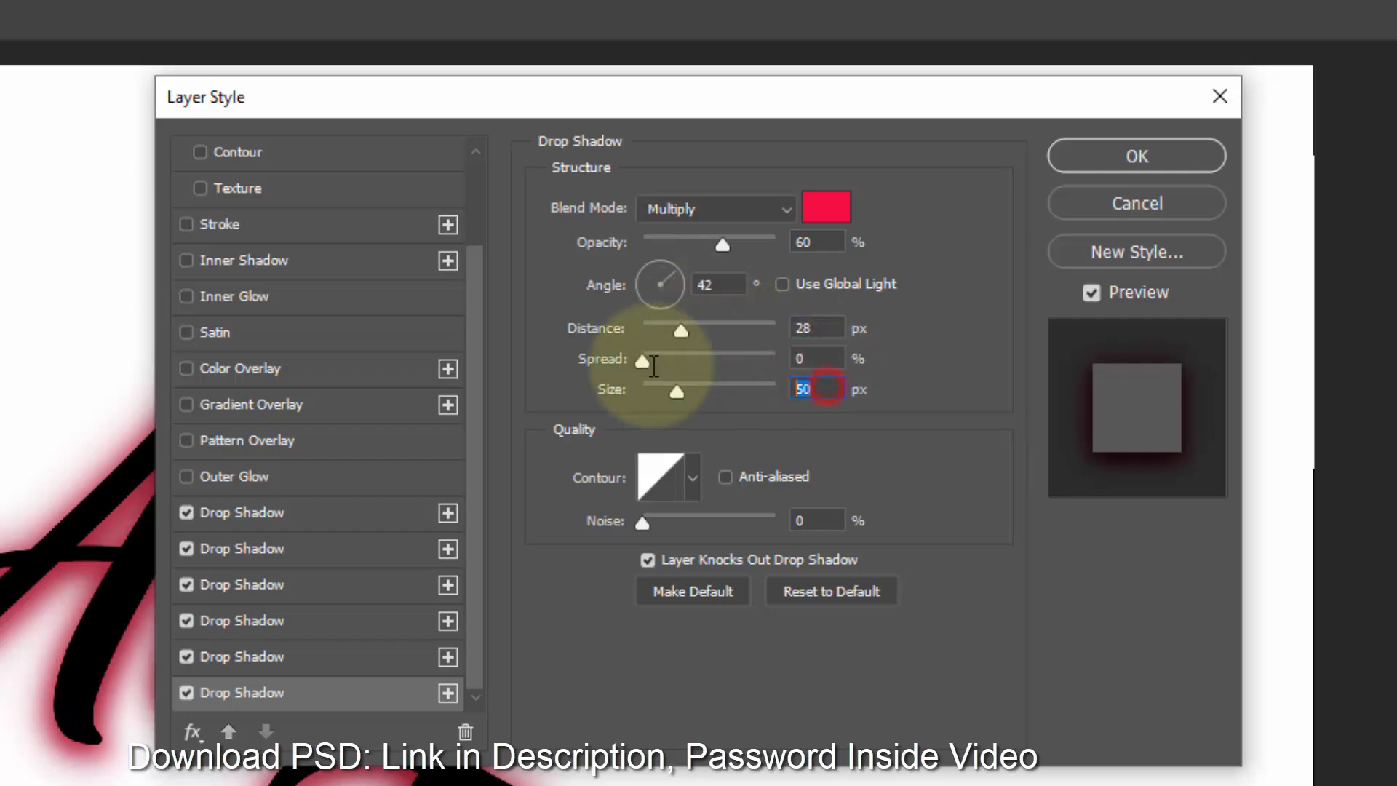
{"action": "type", "text": "40"}
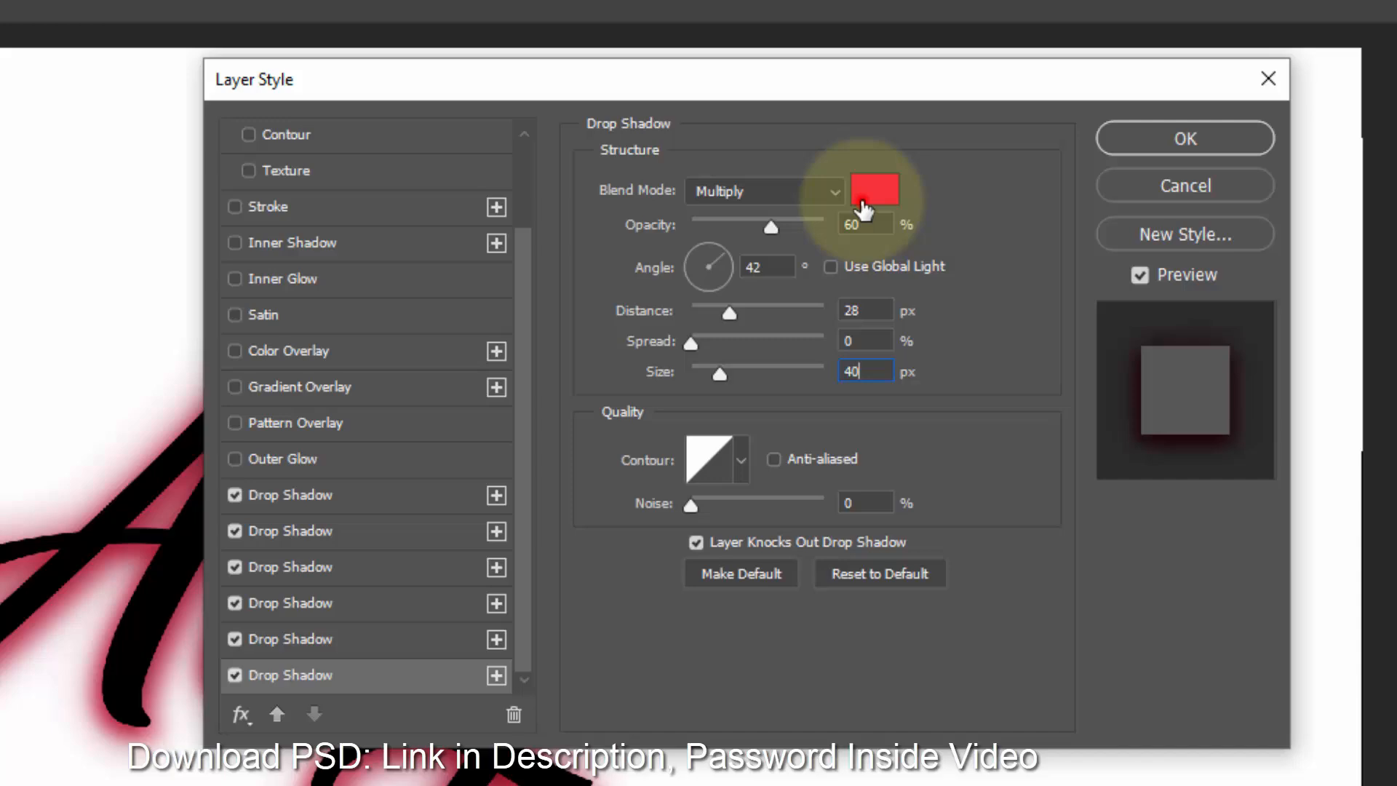
- Set the sixth drop shadow's color to 7c082e and apply the layer style
{"action": "left_click", "coordinate": [826, 208]}
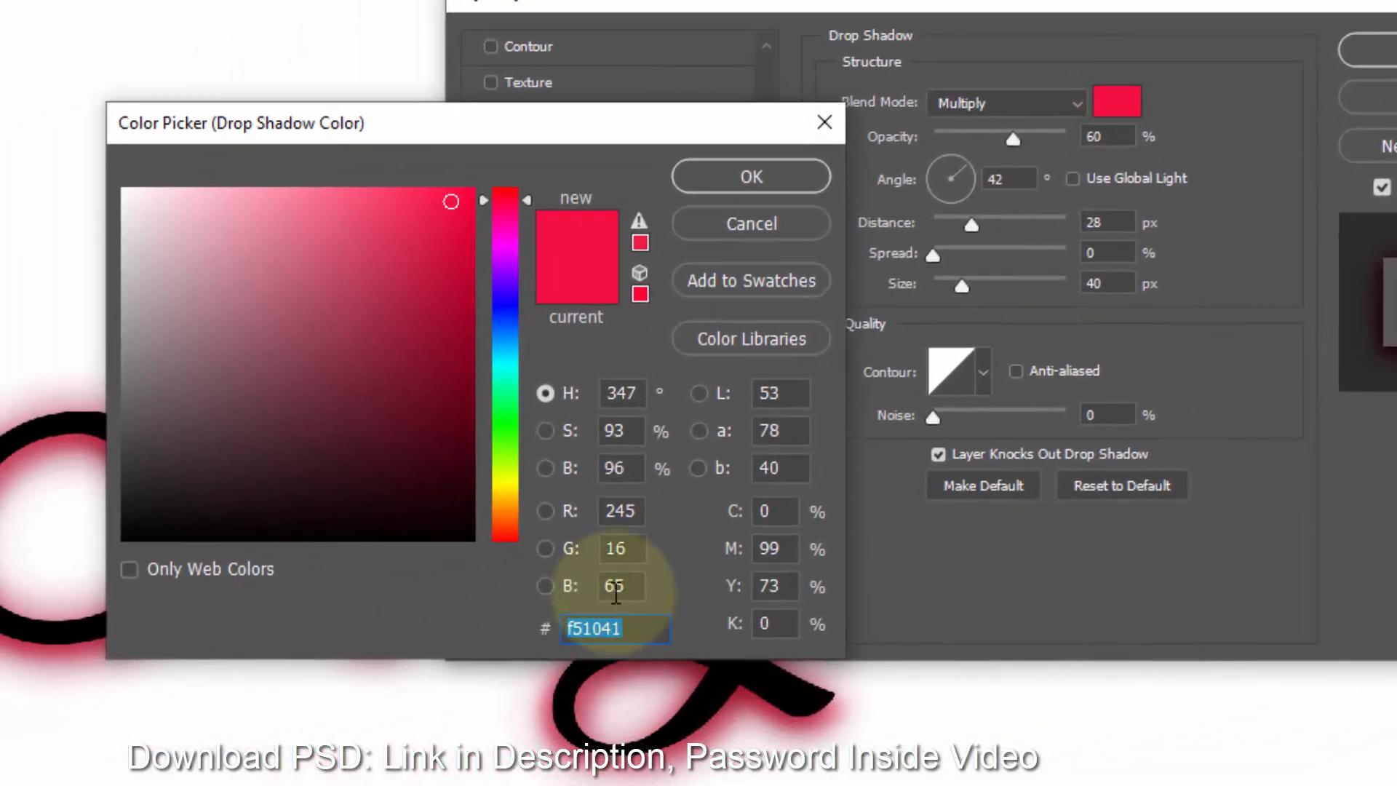
{"action": "type", "text": "7c"}
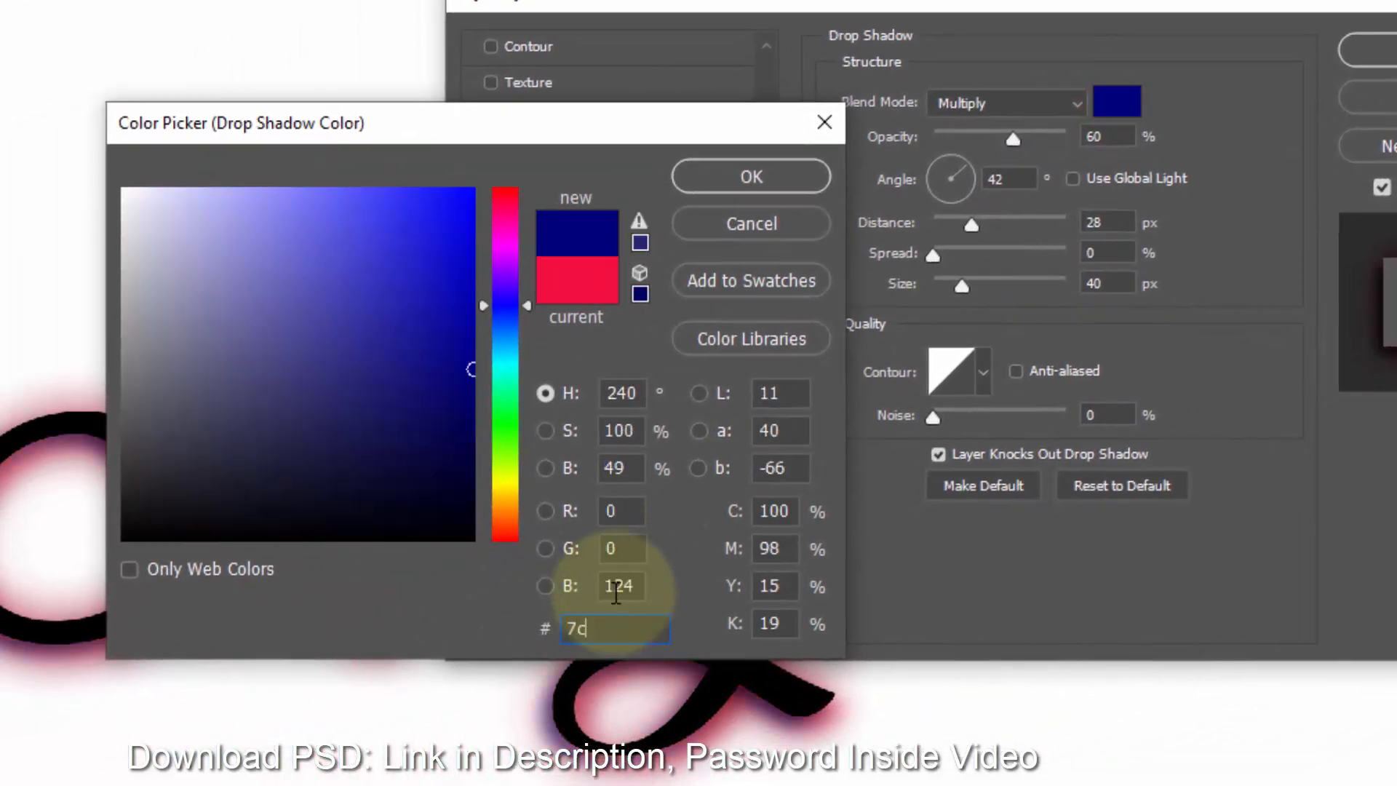
{"action": "type", "text": "082e"}
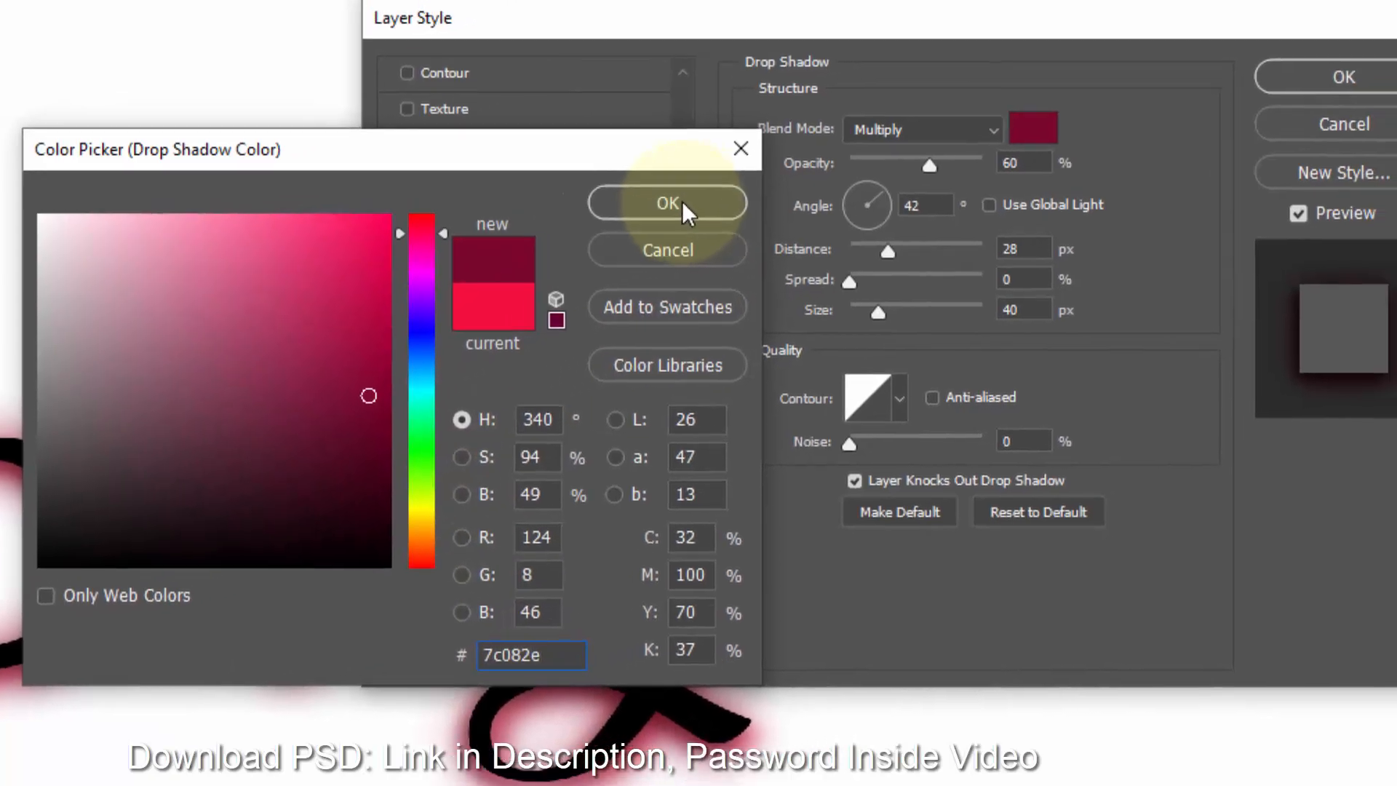
{"action": "left_click", "coordinate": [752, 177]}
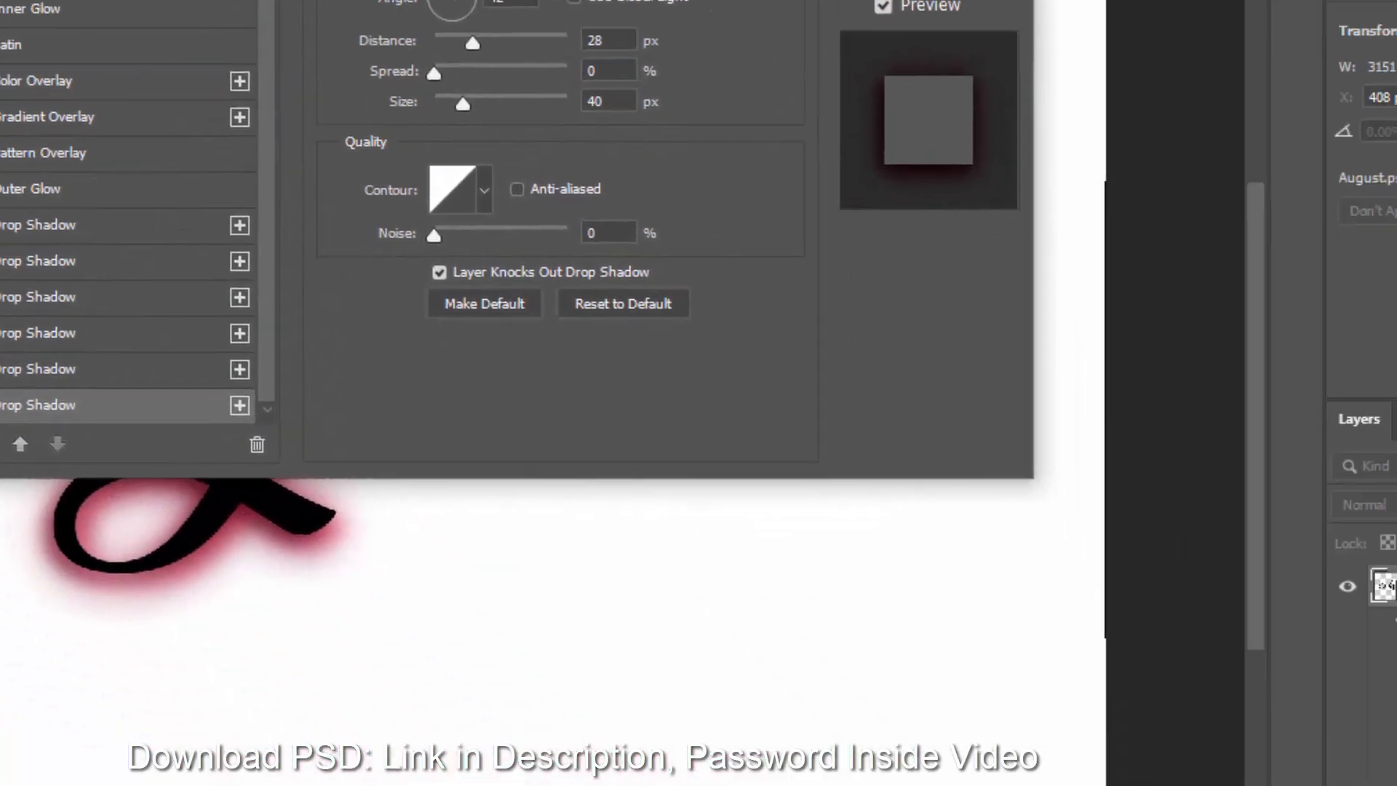
{"action": "key", "text": "Return"}
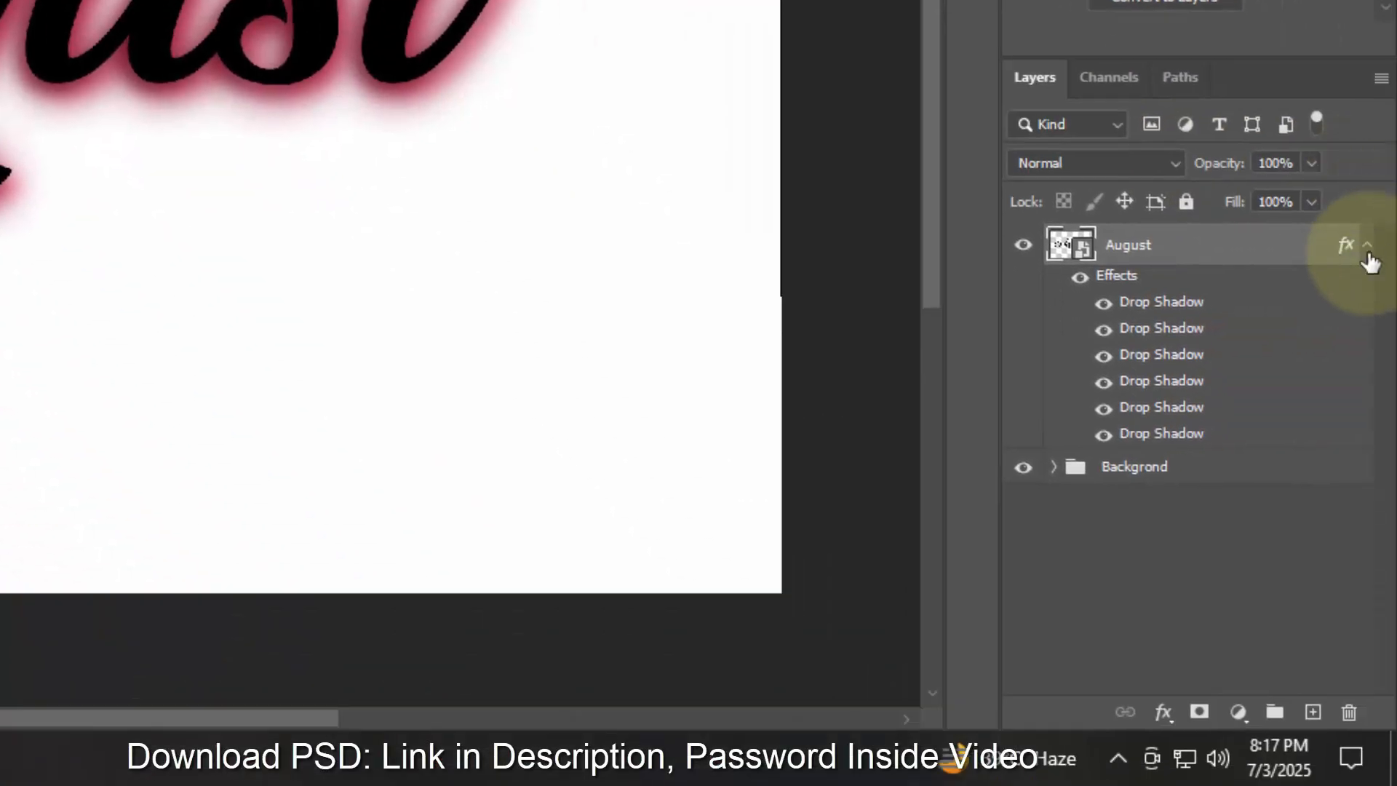
- Collapse the layer's effects list and place the layer into a new group
{"action": "left_click", "coordinate": [1370, 246]}
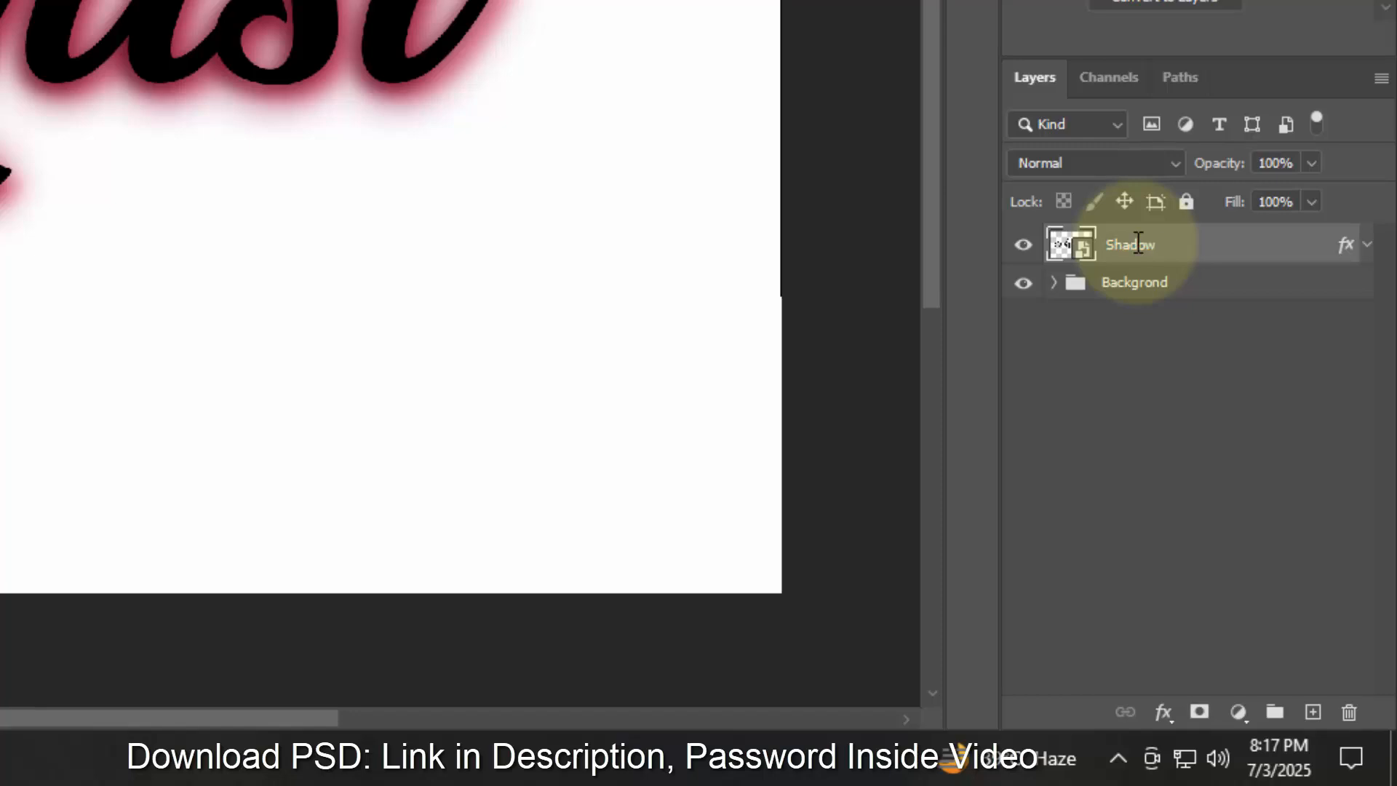
{"action": "left_click_drag", "start_coordinate": [1139, 245], "coordinate": [1275, 712]}
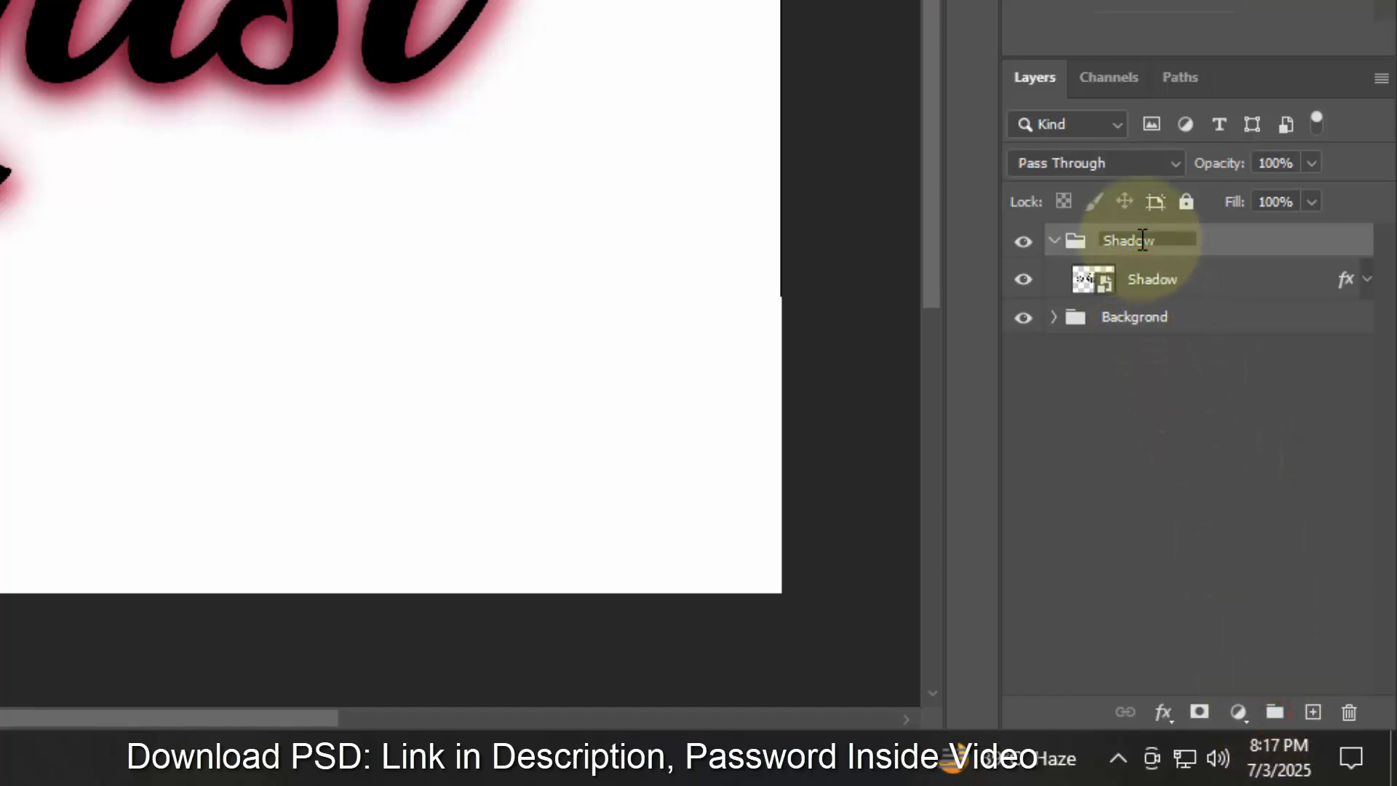
- Duplicate the Shadow layer above its group and clear the copy's layer style
{"action": "left_click", "coordinate": [1191, 288]}
{"action": "key", "text": "ctrl+j"}
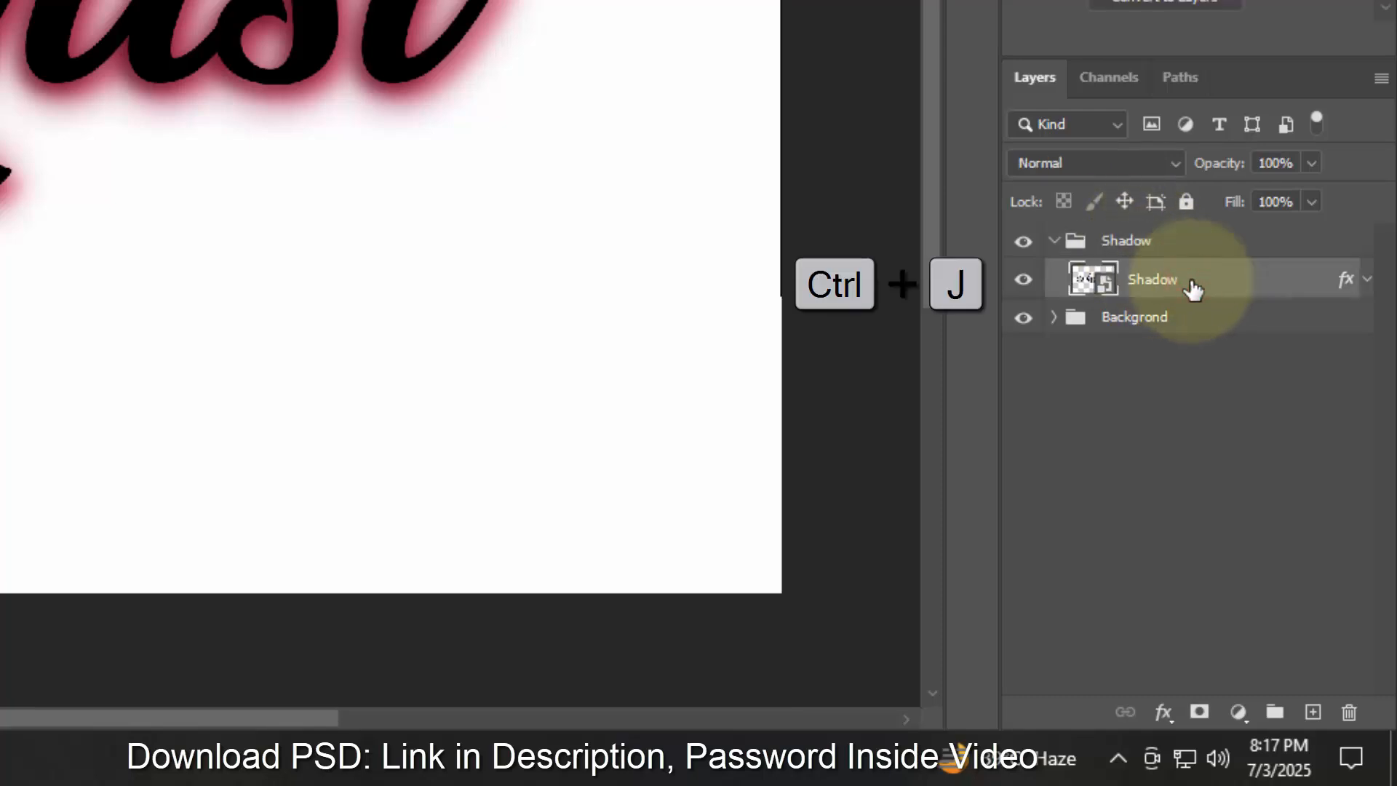
{"action": "left_click_drag", "start_coordinate": [1173, 289], "coordinate": [1153, 226]}
{"action": "left_click", "coordinate": [1054, 282]}
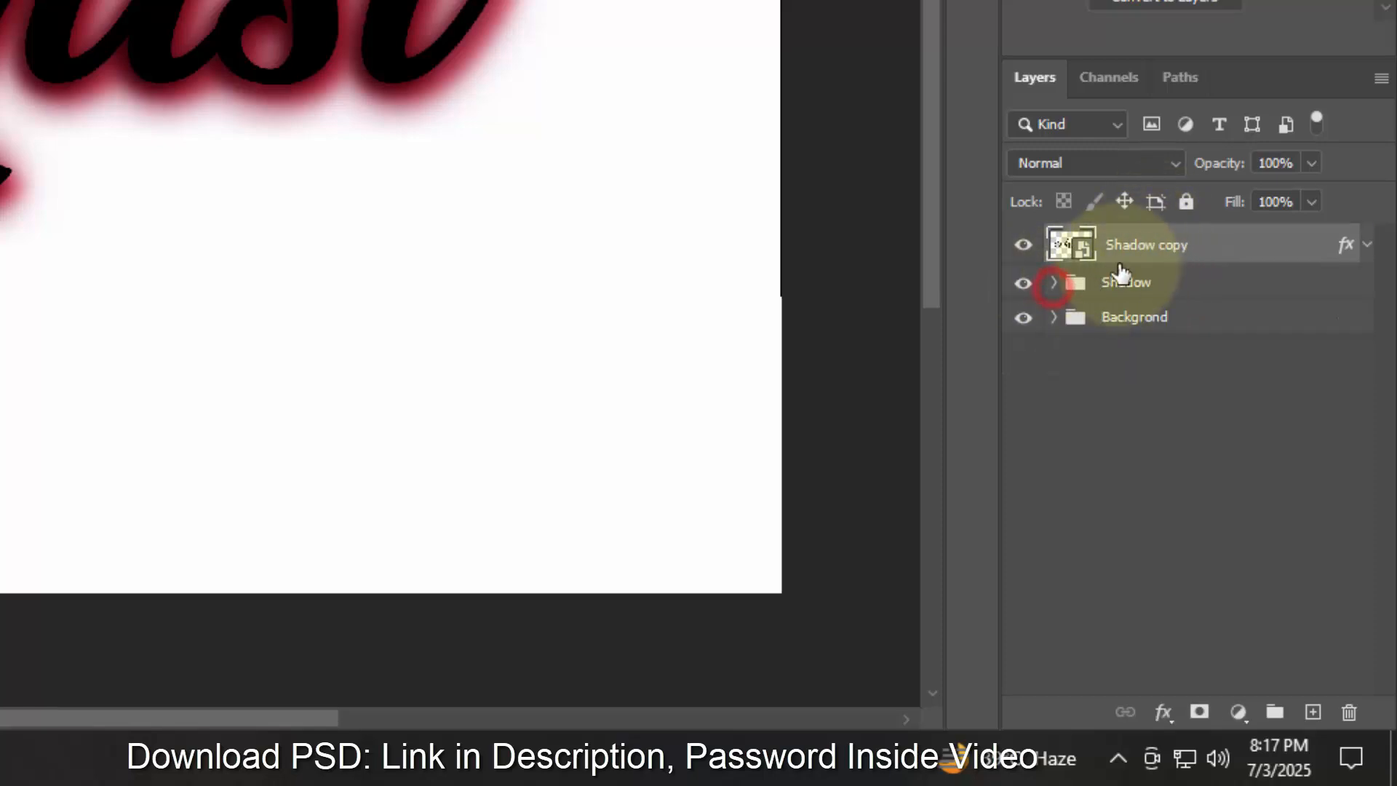
{"action": "right_click", "coordinate": [1326, 247]}
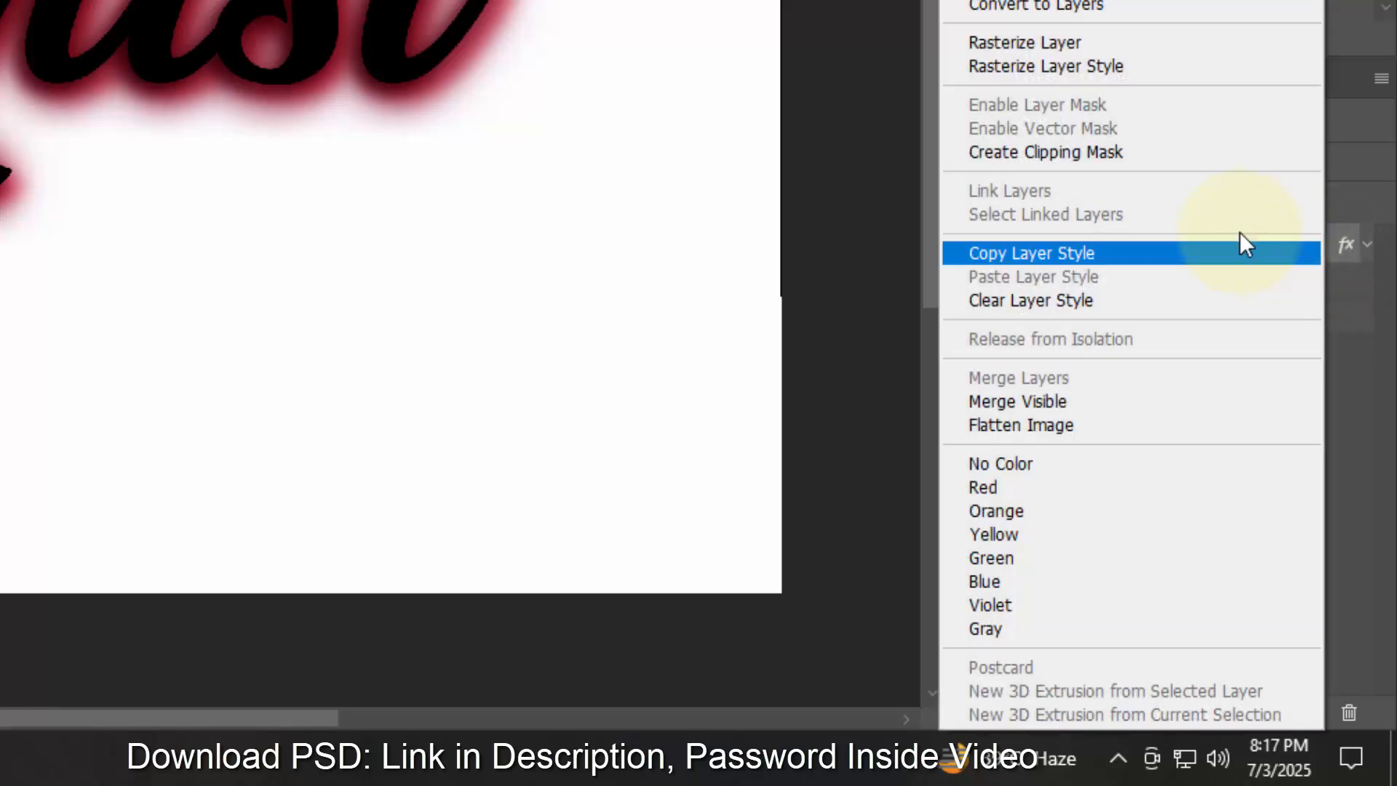
{"action": "left_click", "coordinate": [1138, 299]}
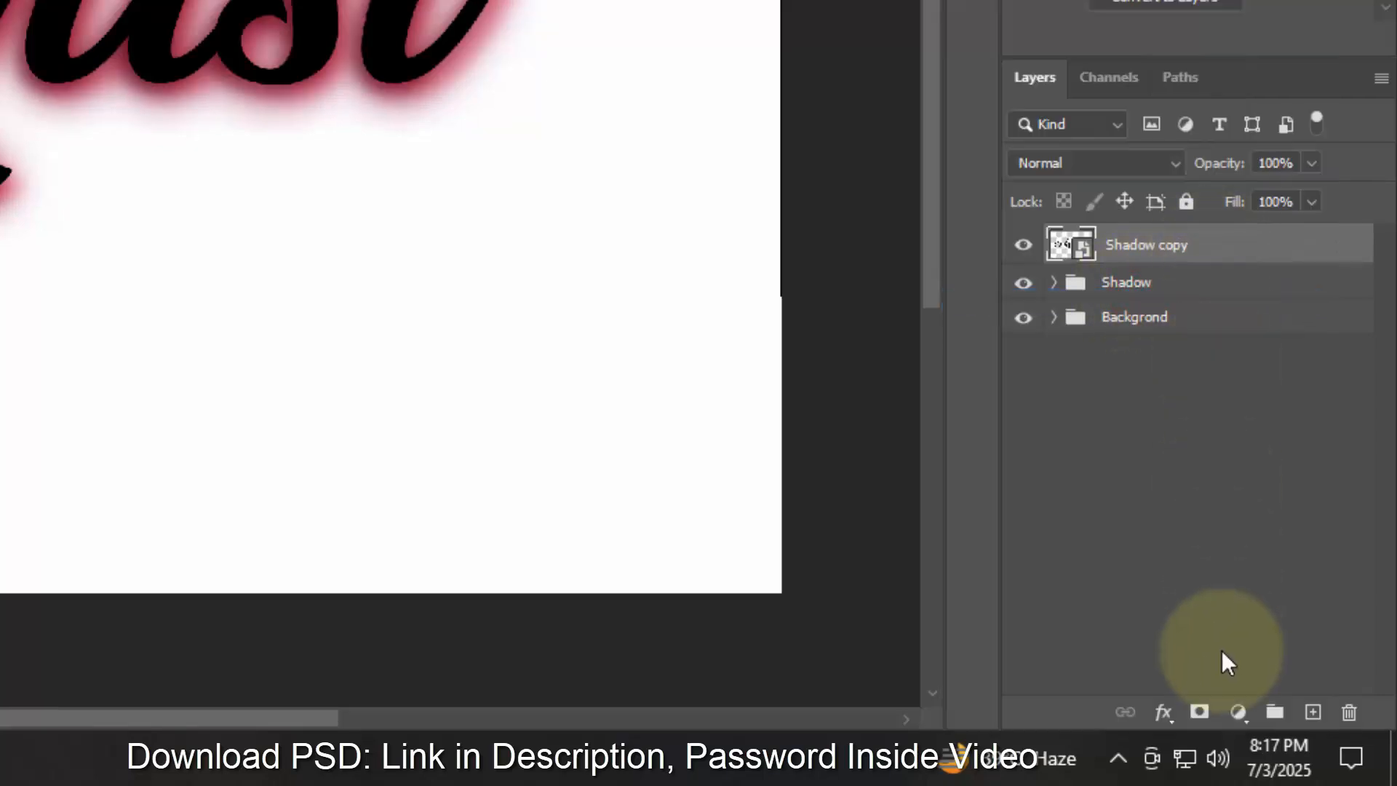
- Open the Shadow copy layer's style and add a Bevel & Emboss with the Stroke Emboss style
{"action": "left_click", "coordinate": [1164, 713]}
{"action": "left_click", "coordinate": [1191, 446]}
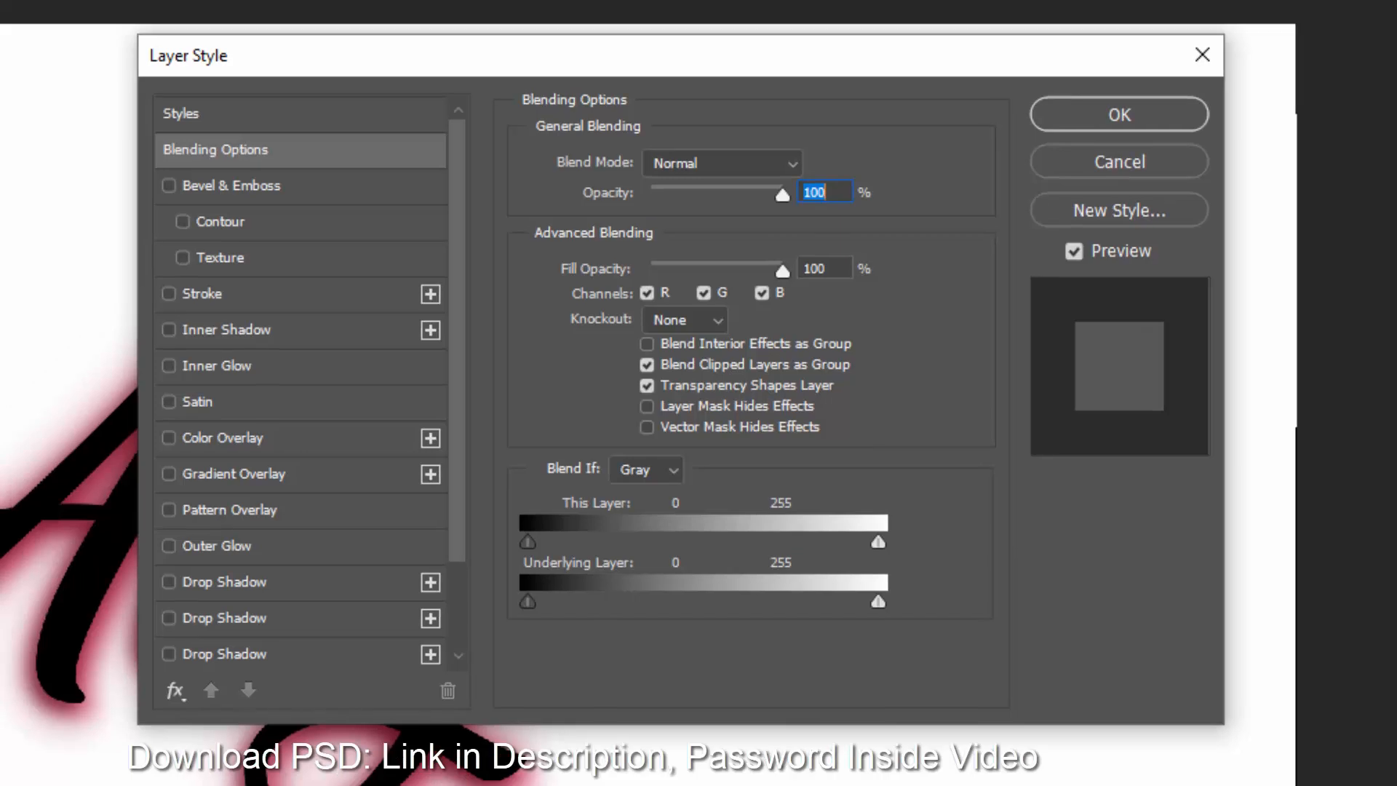
{"action": "left_click", "coordinate": [826, 269]}
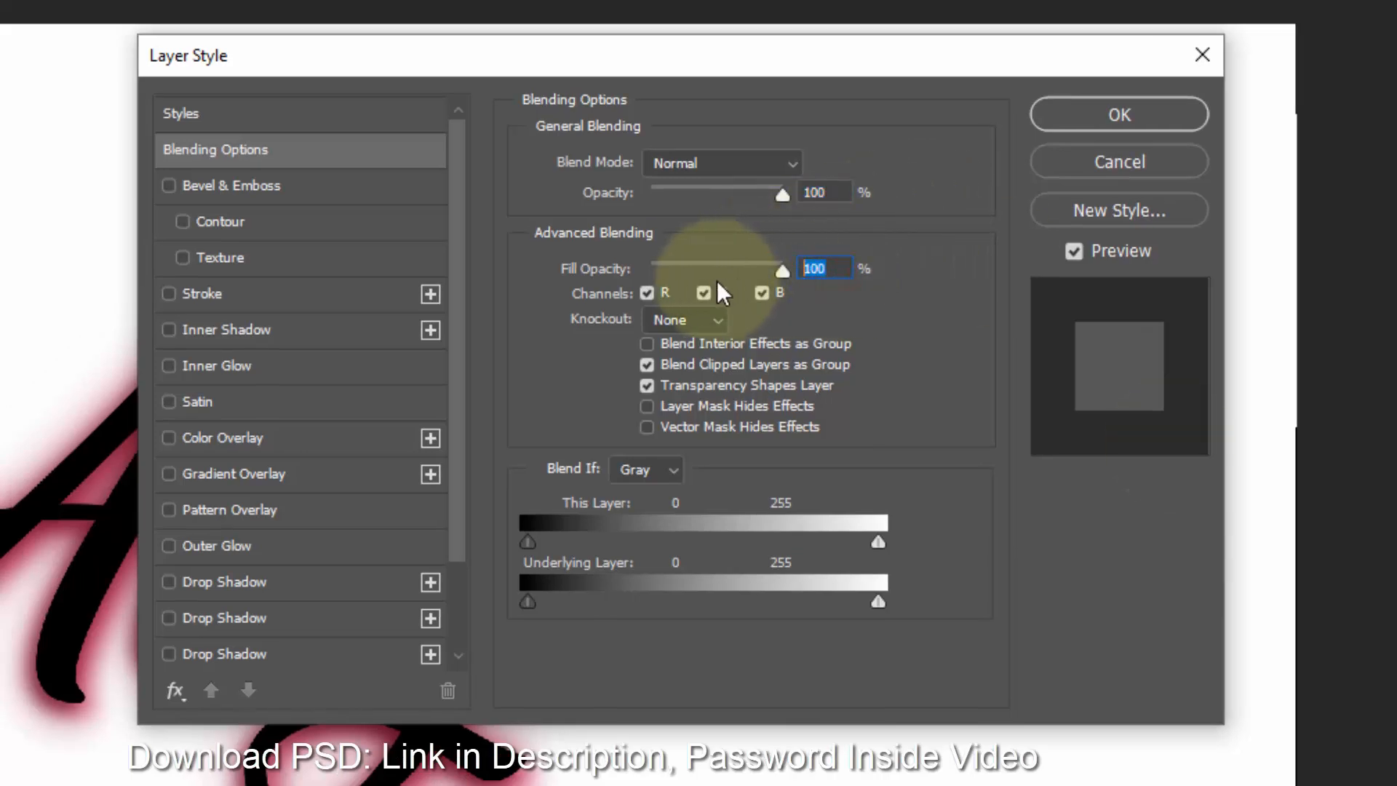
{"action": "left_click", "coordinate": [286, 183]}
{"action": "left_click", "coordinate": [693, 163]}
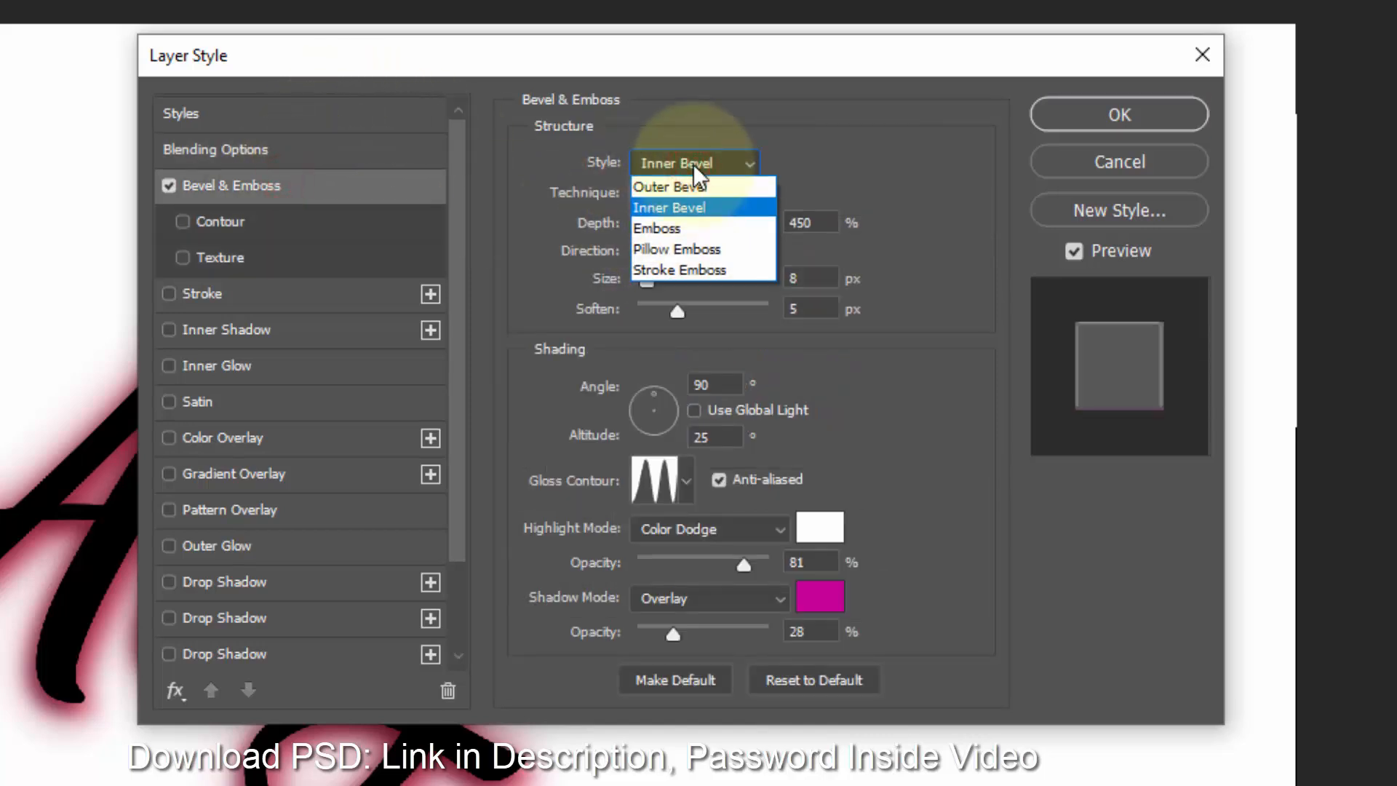
{"action": "left_click", "coordinate": [702, 271]}
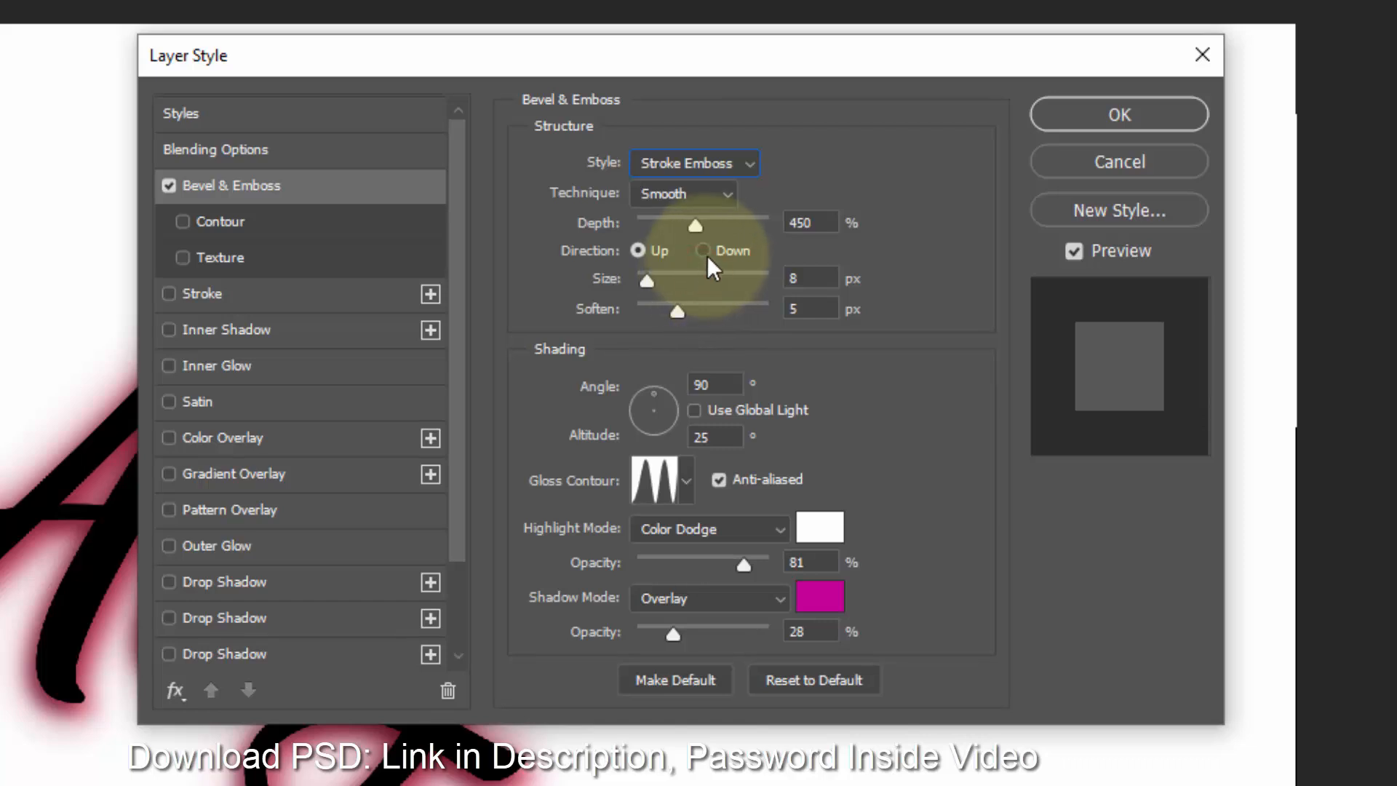
- Set the bevel's depth to 154%, size to 29 px, and soften to 3 px
{"action": "left_click", "coordinate": [811, 222]}
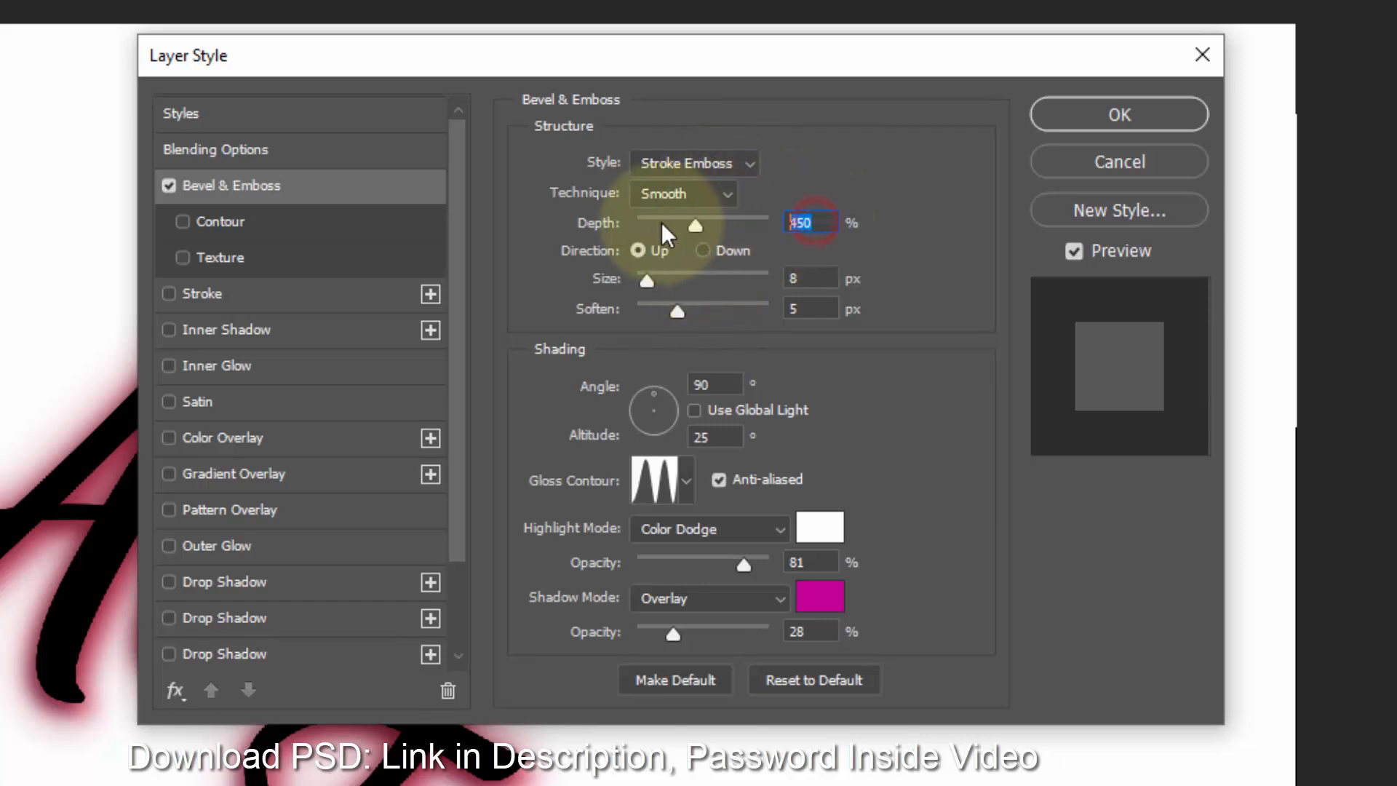
{"action": "type", "text": "154"}
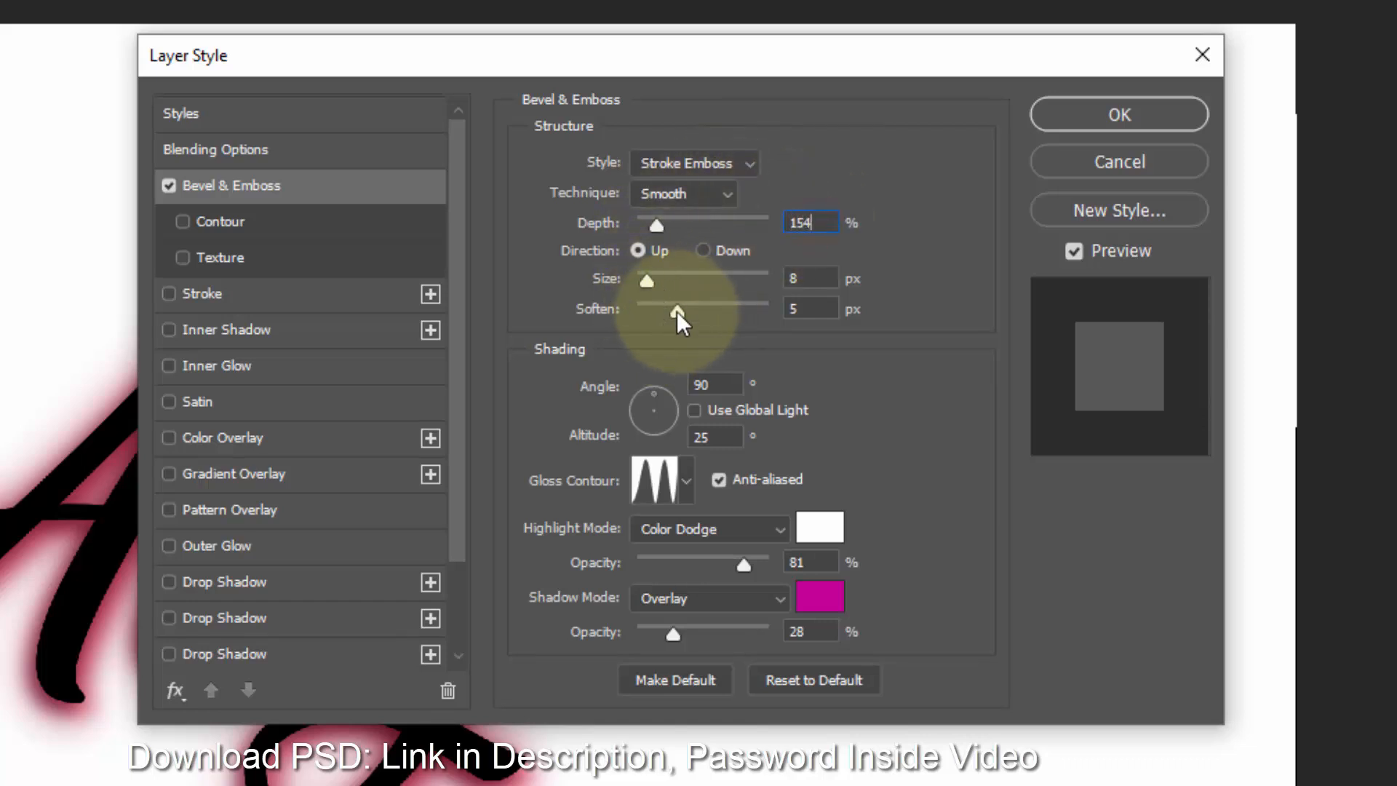
{"action": "left_click", "coordinate": [811, 278]}
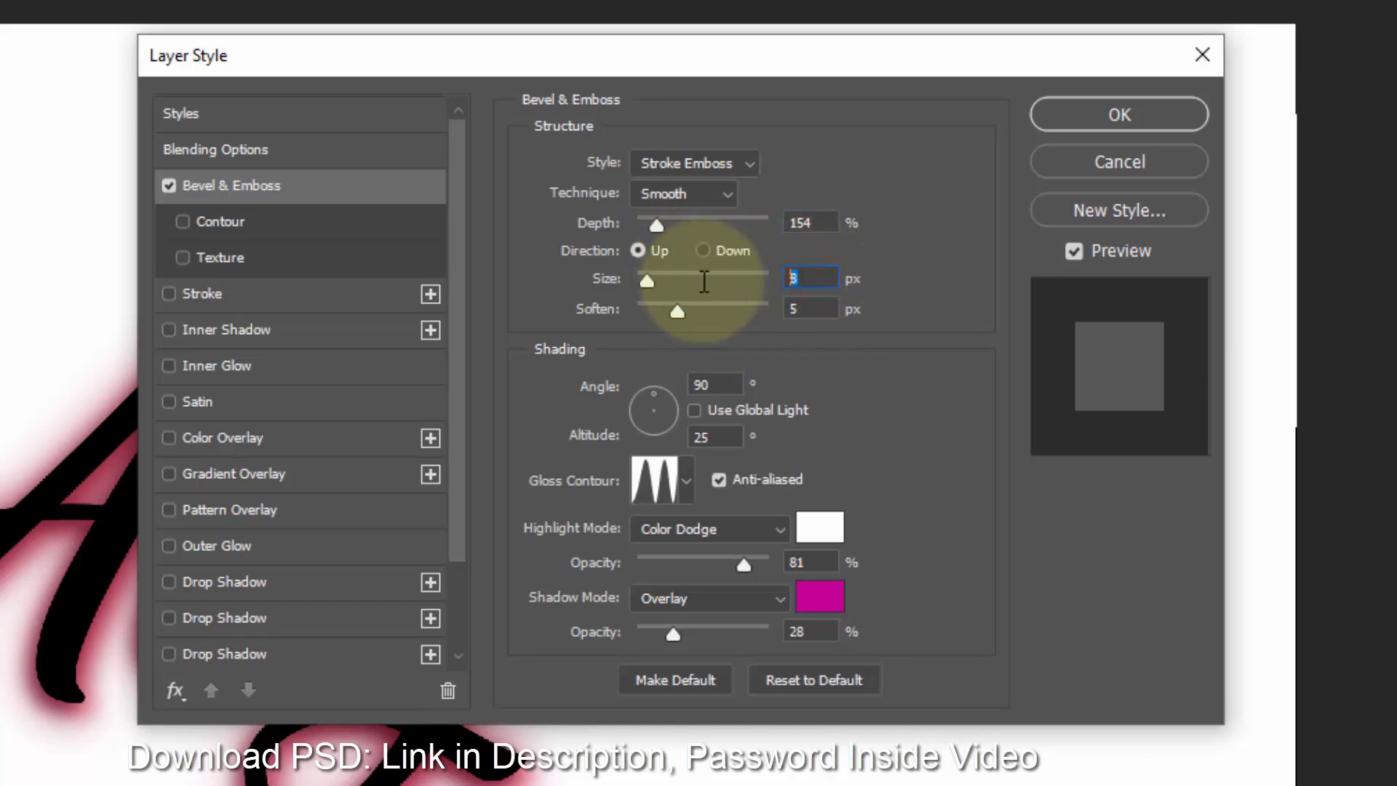
{"action": "left_click", "coordinate": [828, 308]}
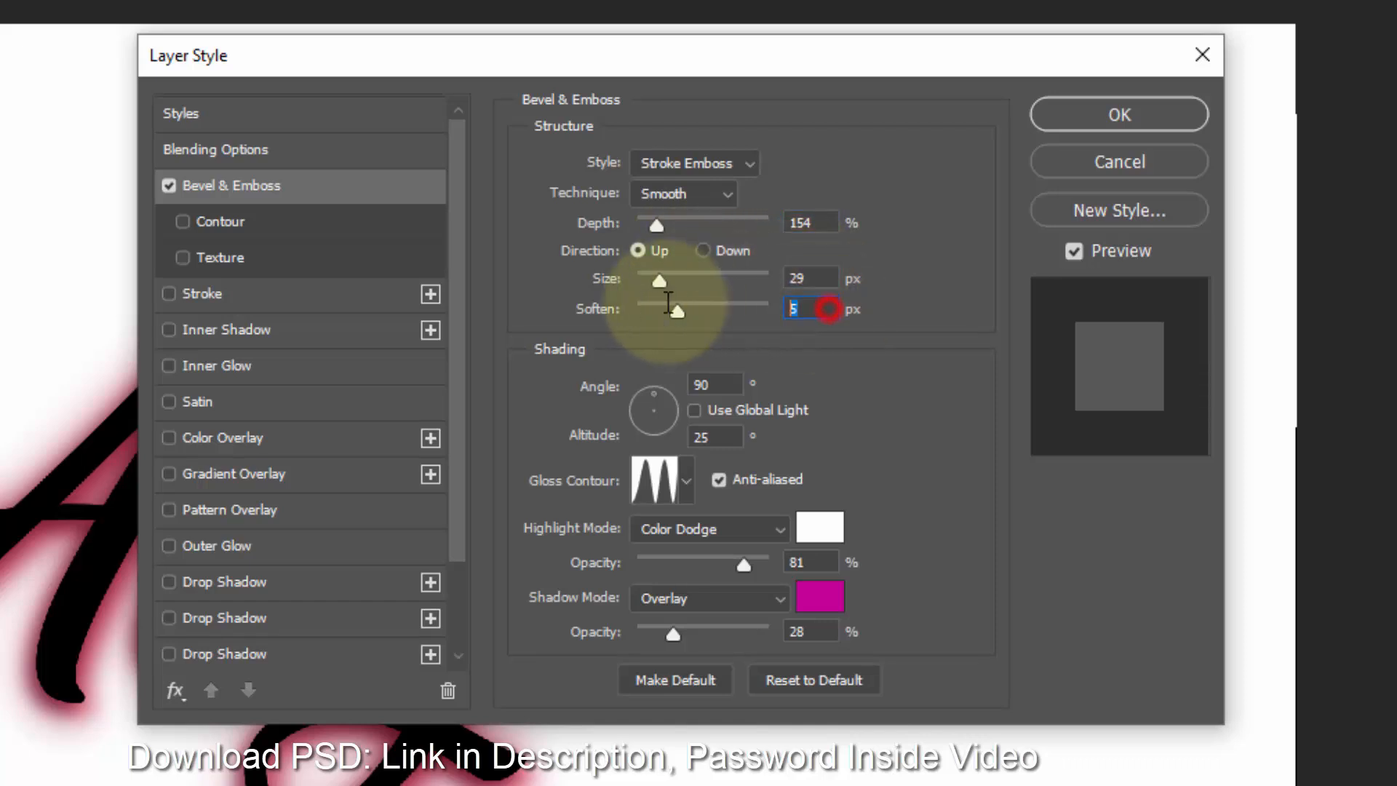
{"action": "type", "text": "3"}
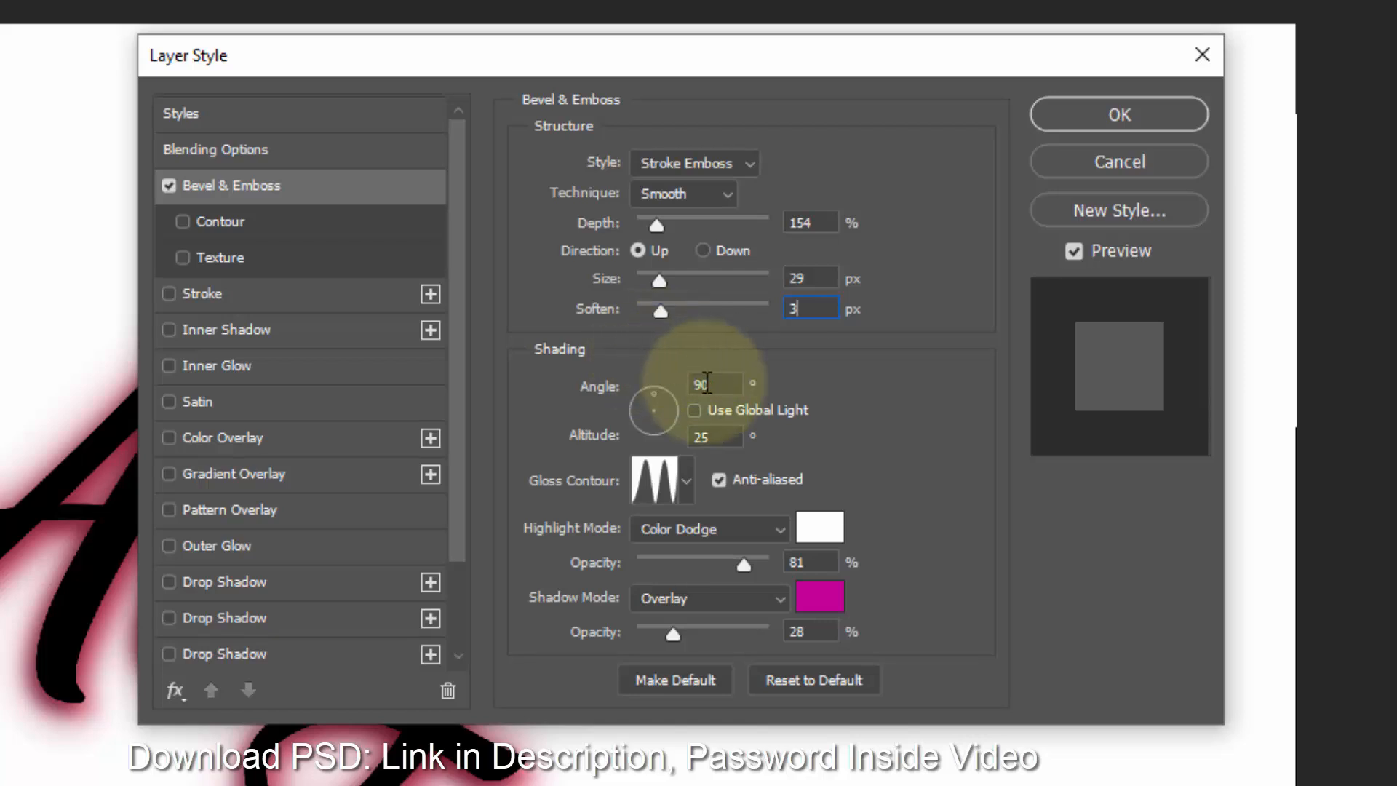
- Set the bevel's altitude to 16° and confirm the white highlight color
{"action": "left_click", "coordinate": [712, 437]}
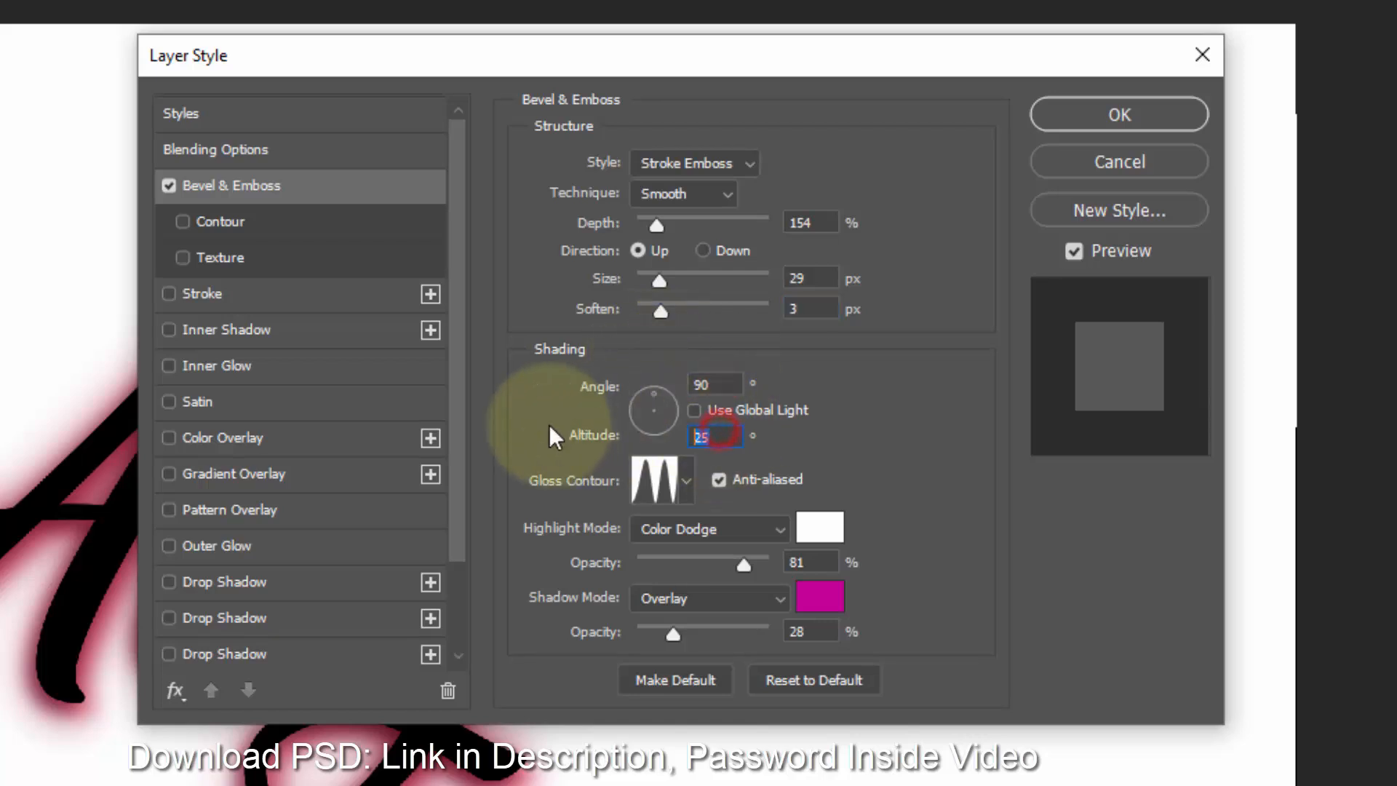
{"action": "type", "text": "16"}
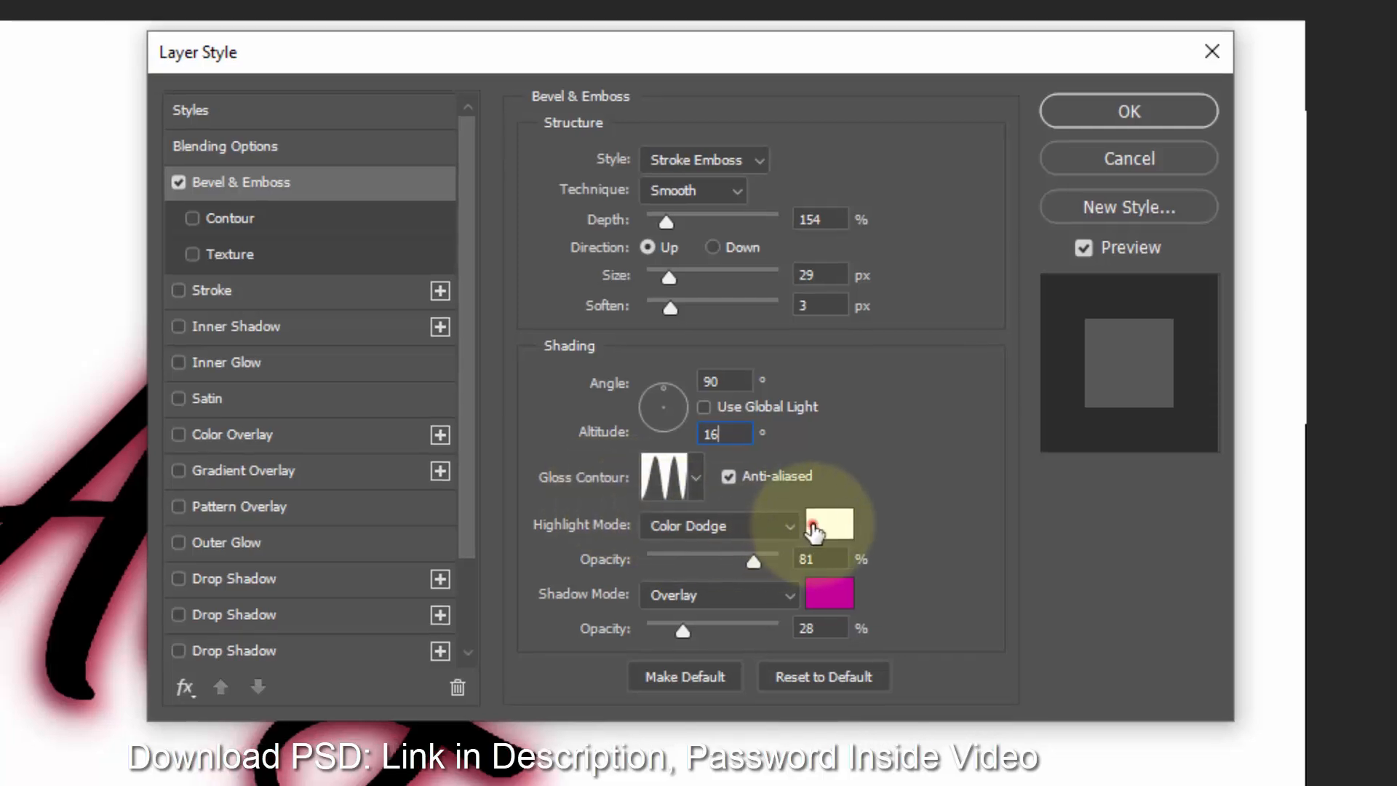
{"action": "left_click", "coordinate": [808, 529]}
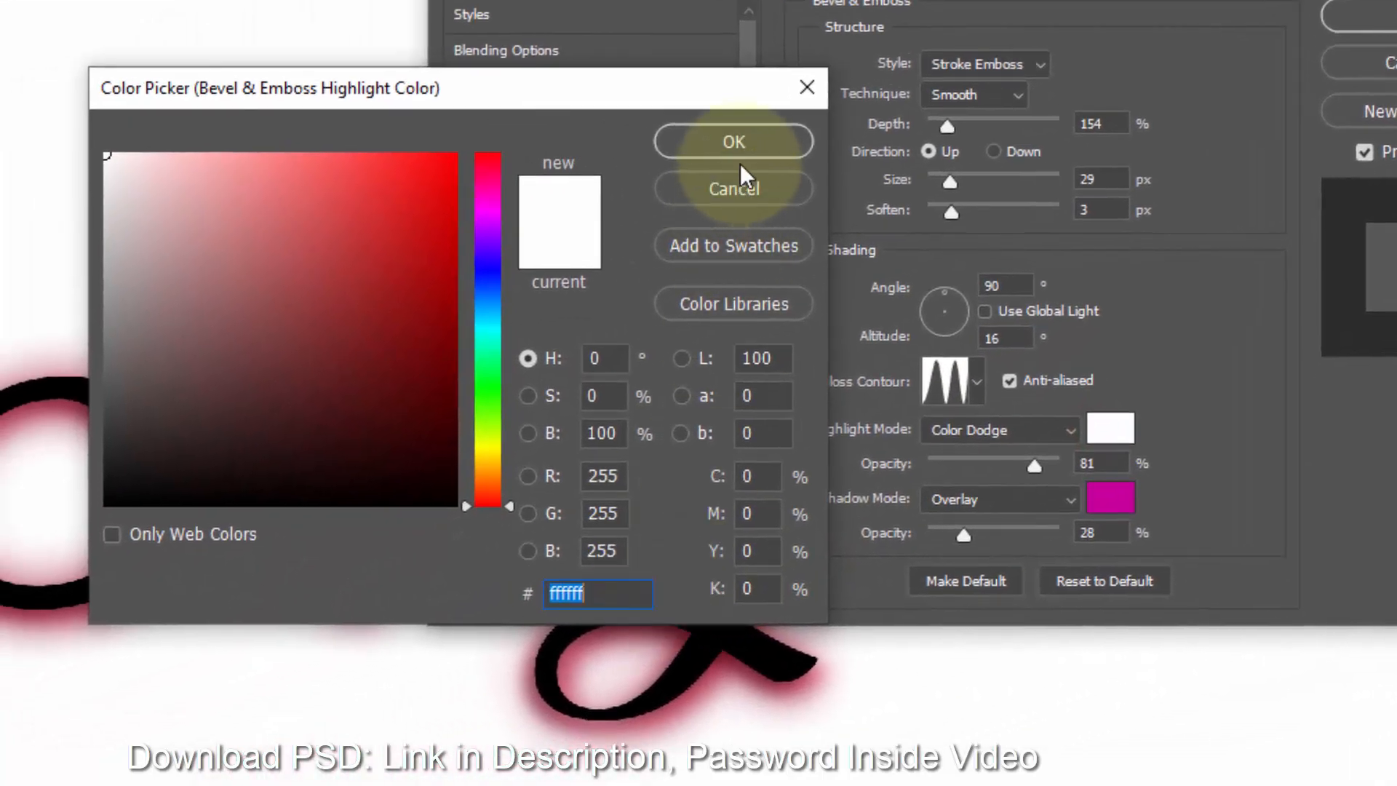
{"action": "left_click", "coordinate": [735, 145]}
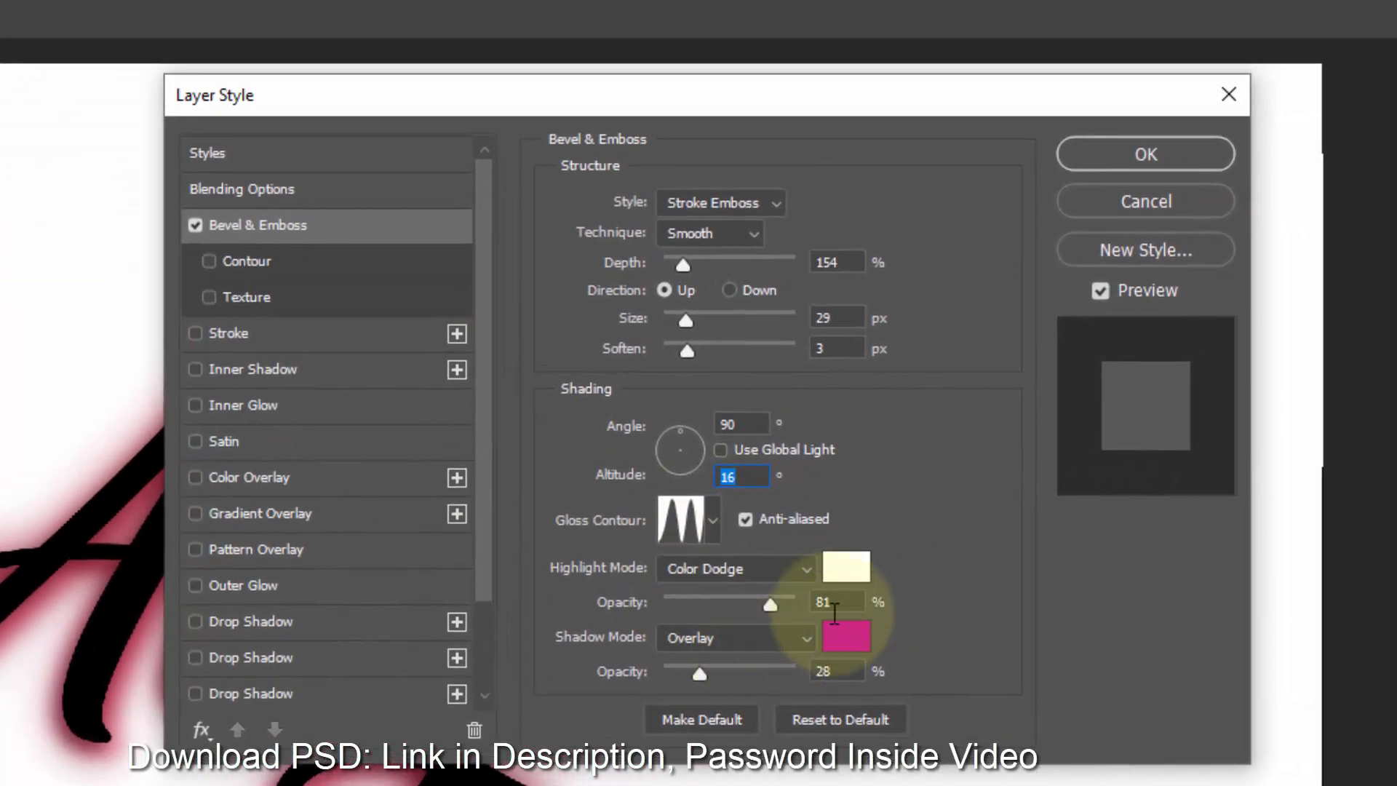
{"action": "left_click_drag", "start_coordinate": [1102, 466], "coordinate": [1077, 468]}
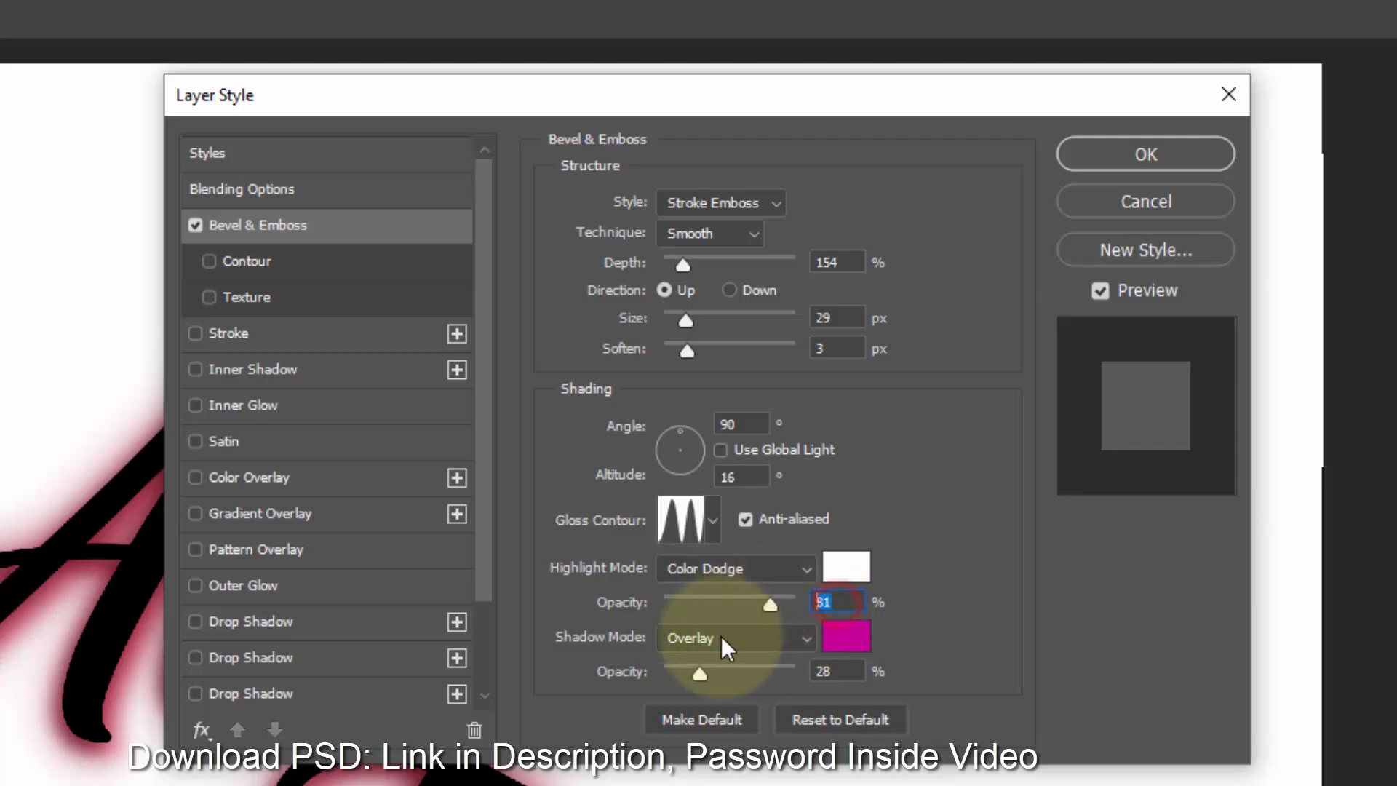
- Set the bevel's shadow color to 780277 and its shadow opacity to 32%
{"action": "left_click", "coordinate": [847, 639]}
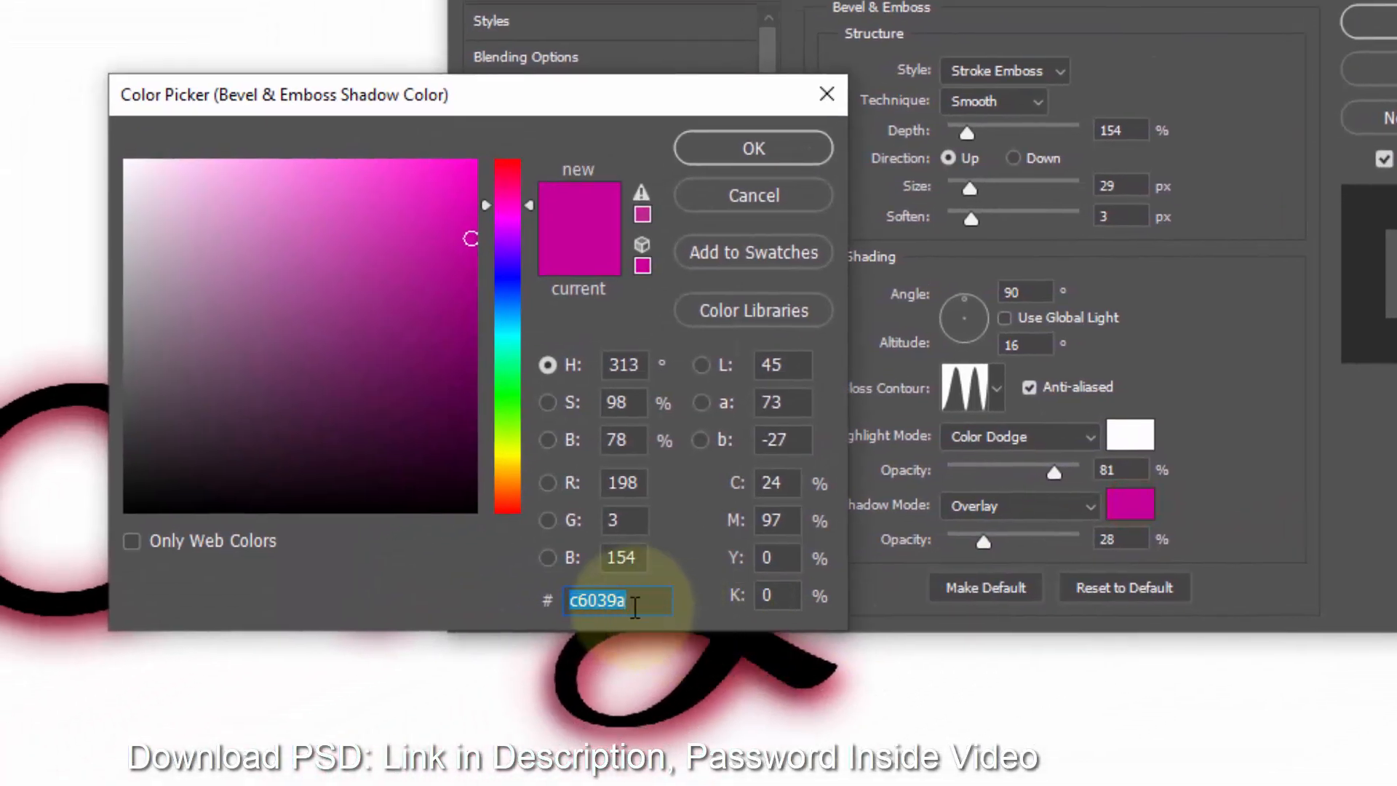
{"action": "type", "text": "7"}
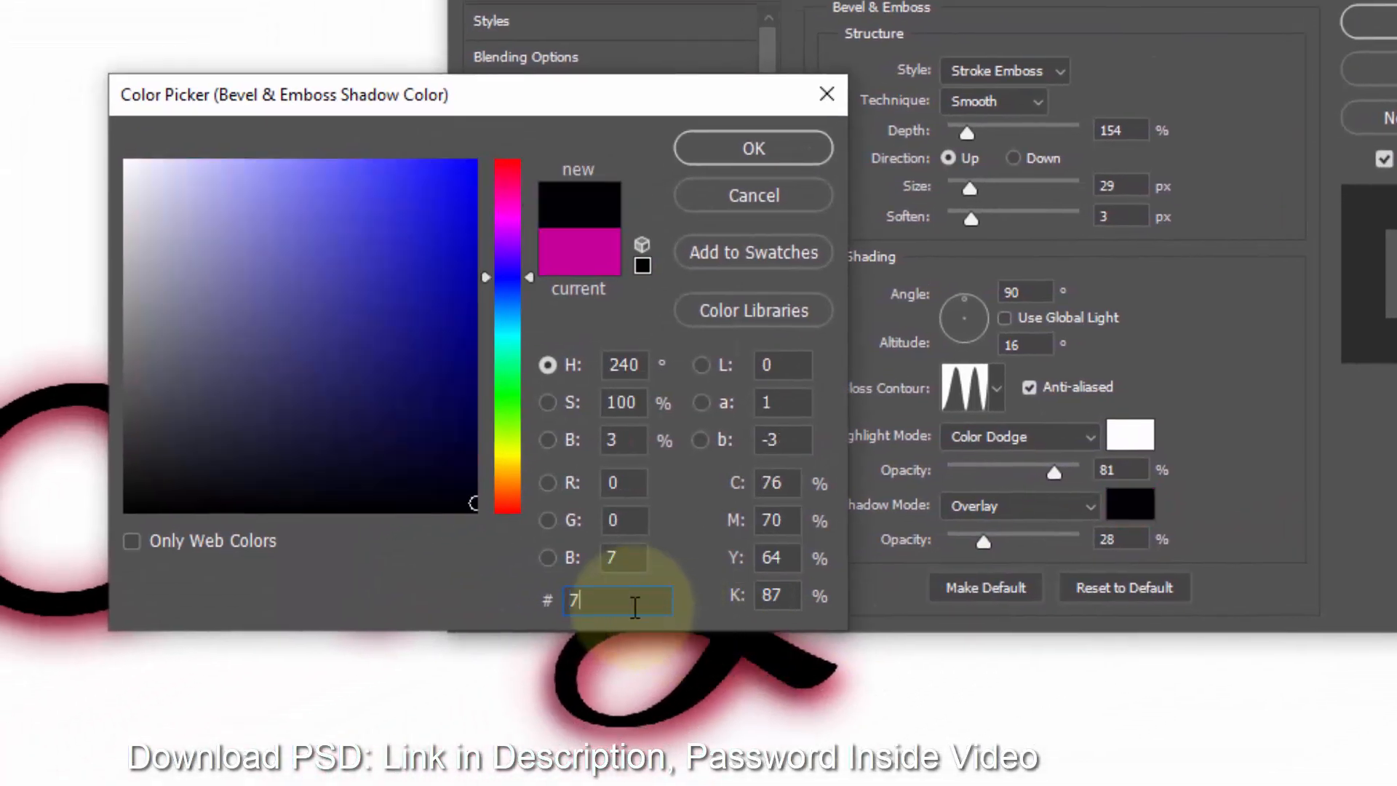
{"action": "type", "text": "80277"}
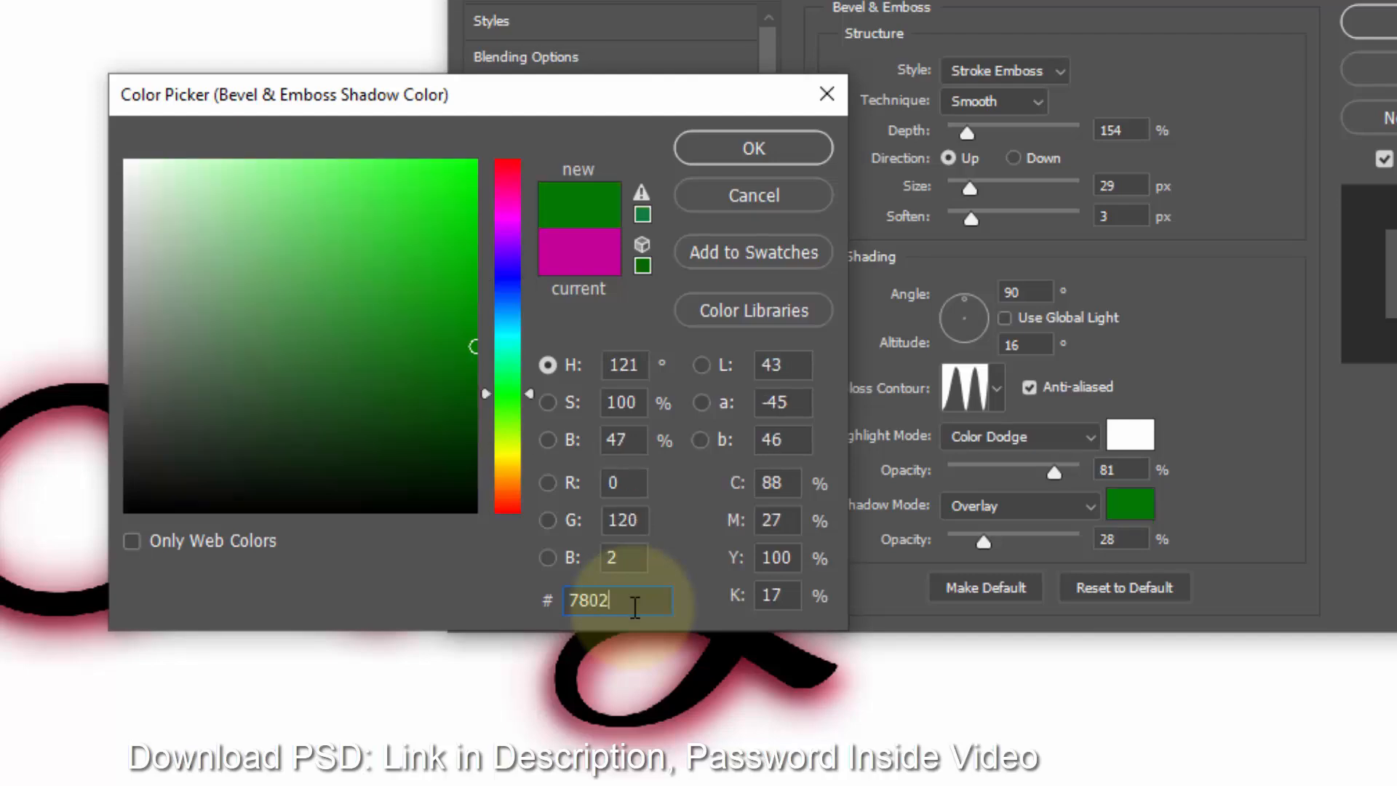
{"action": "left_click", "coordinate": [752, 148]}
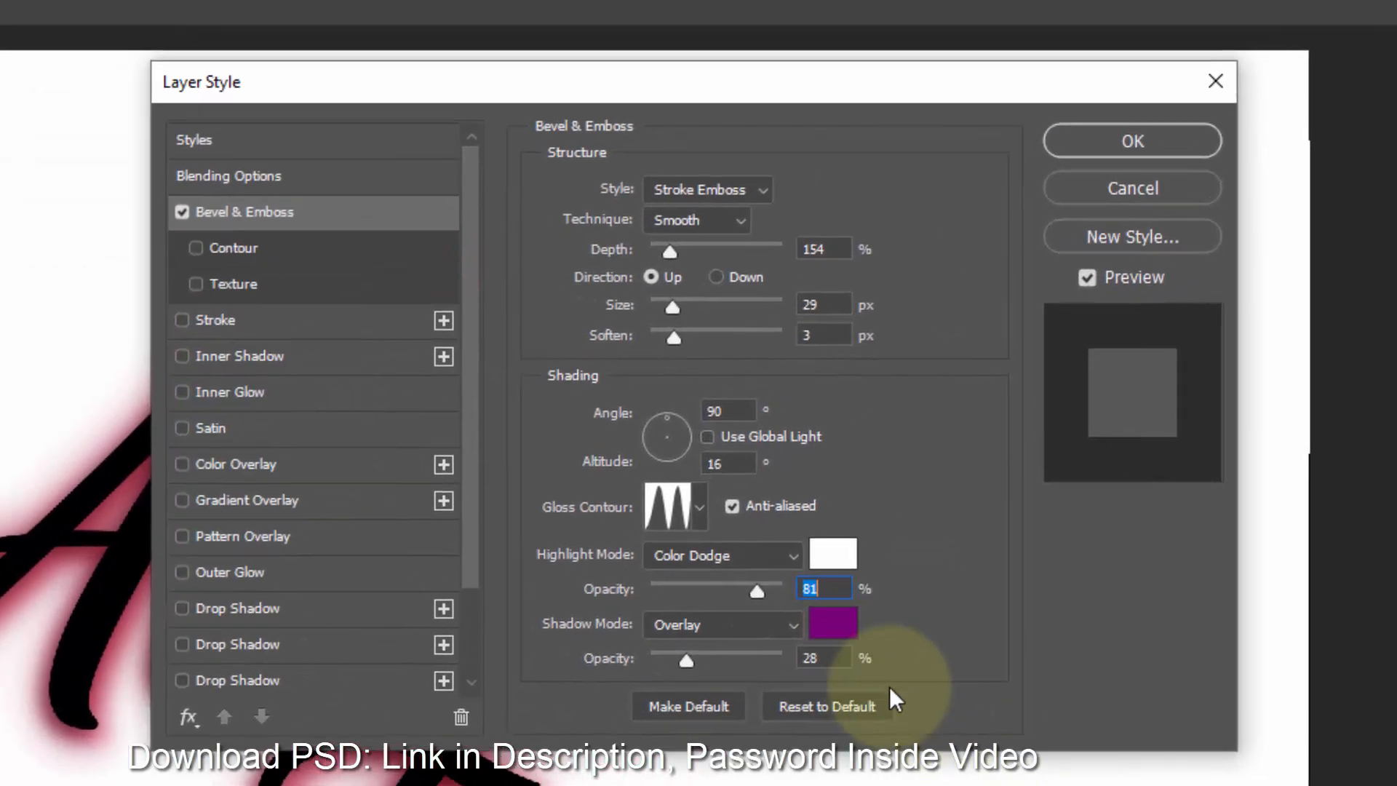
{"action": "double_click", "coordinate": [950, 603]}
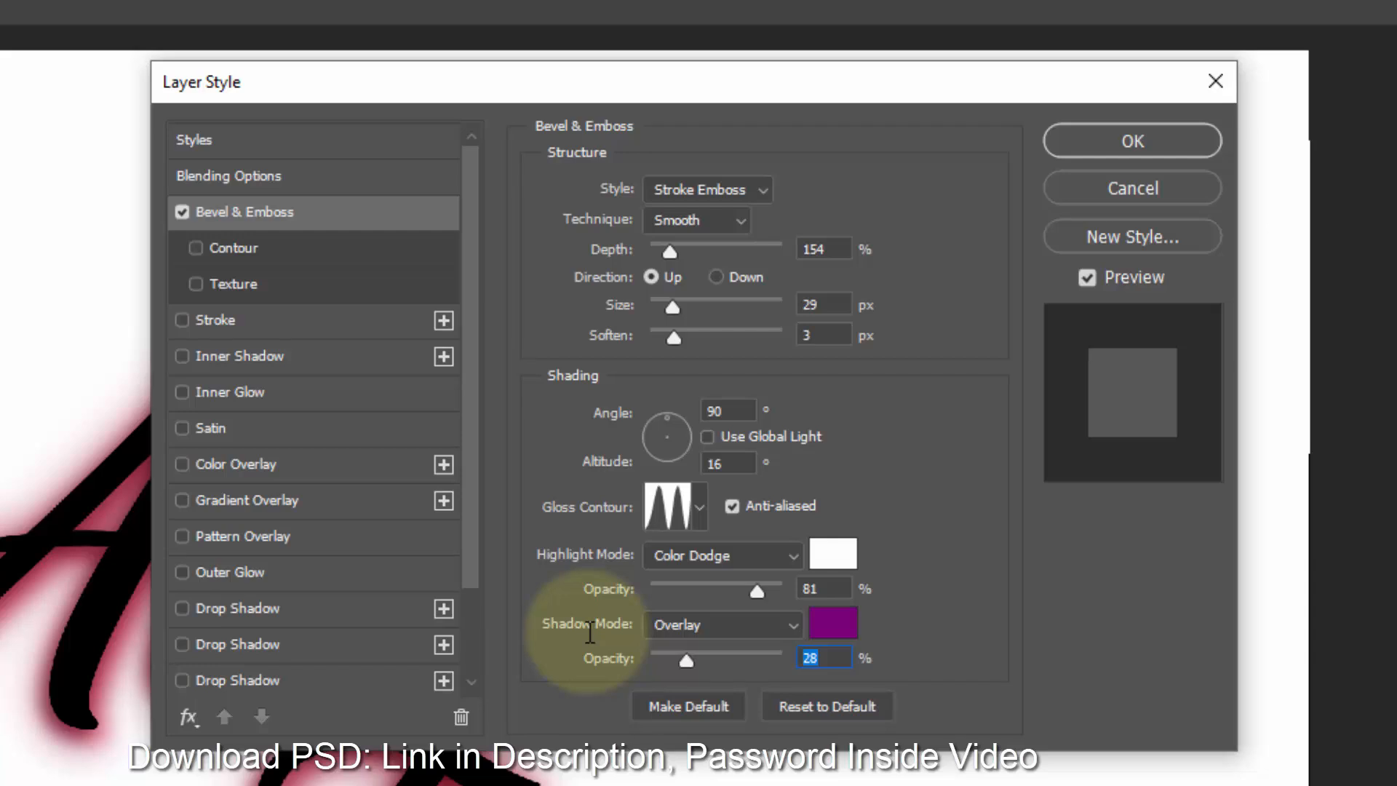
{"action": "type", "text": "32"}
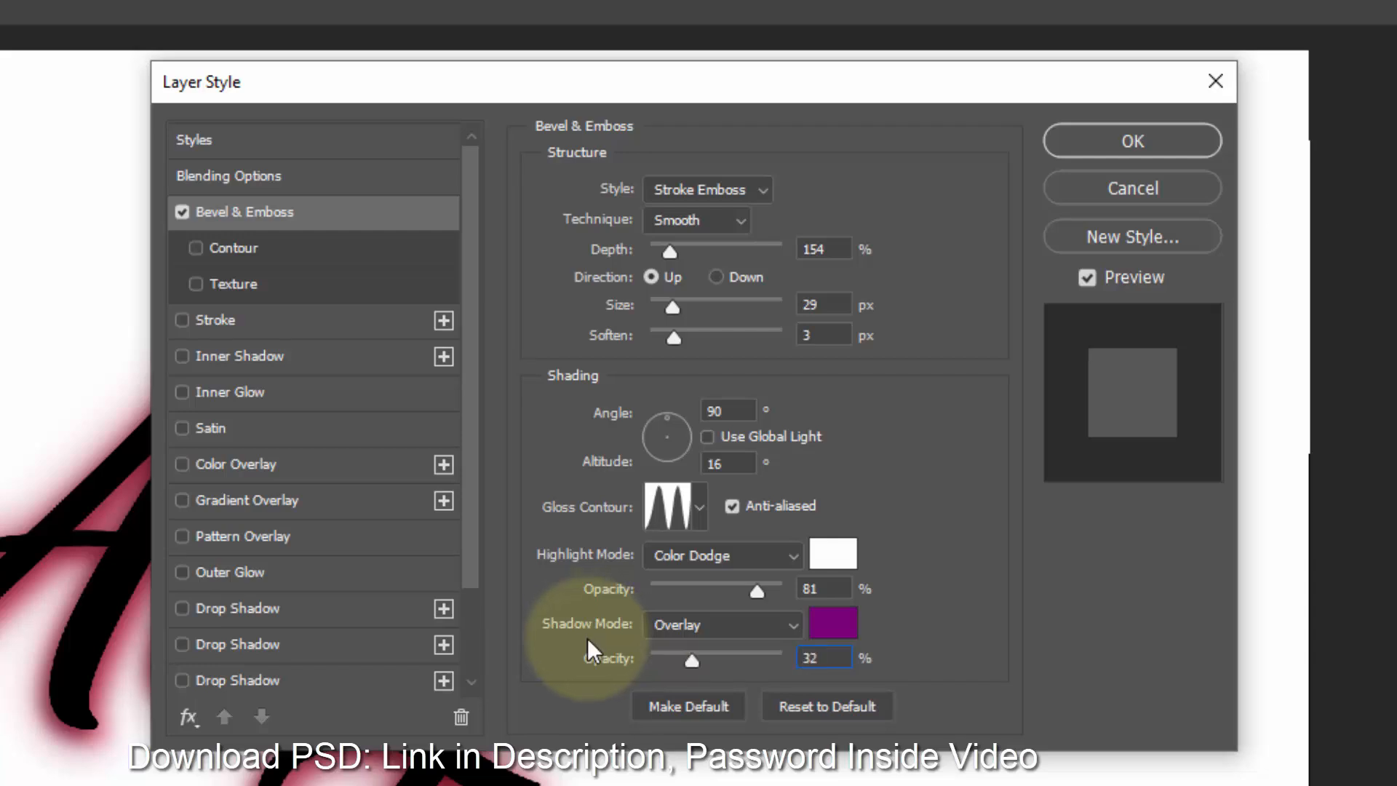
- Enable the bevel's Contour and apply the Ring - Double contour preset
{"action": "left_click", "coordinate": [256, 249]}
{"action": "left_click", "coordinate": [626, 208]}
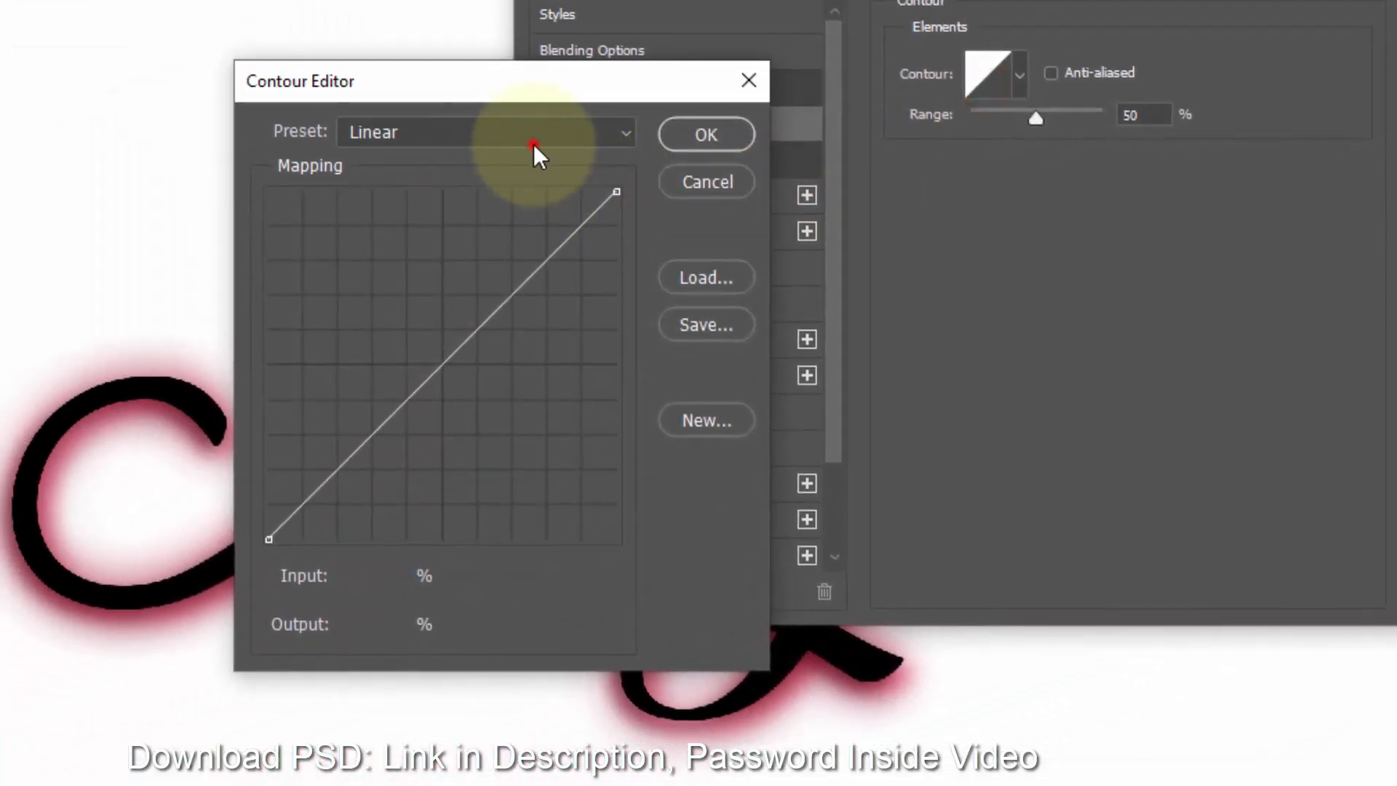
{"action": "left_click", "coordinate": [171, 259]}
{"action": "left_click", "coordinate": [485, 439]}
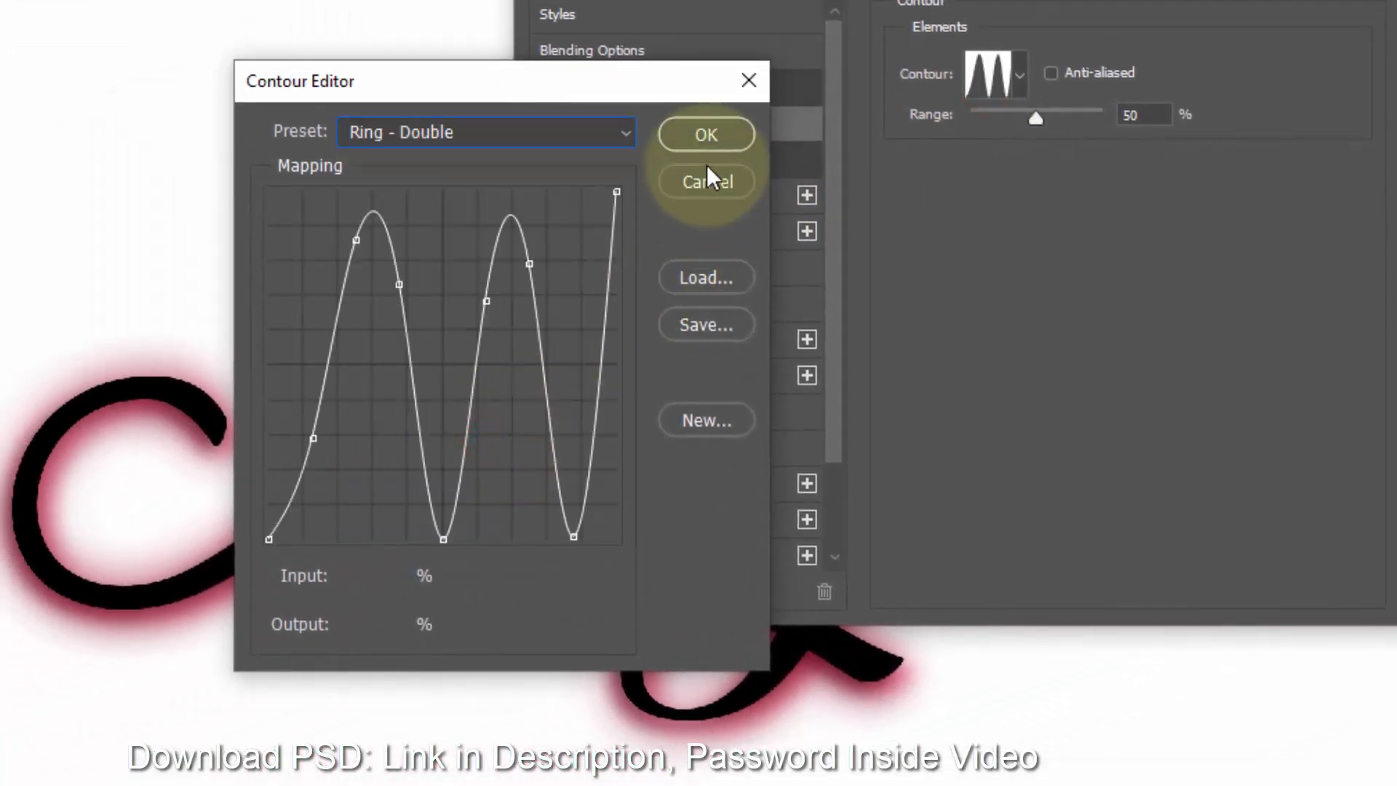
{"action": "left_click", "coordinate": [703, 143]}
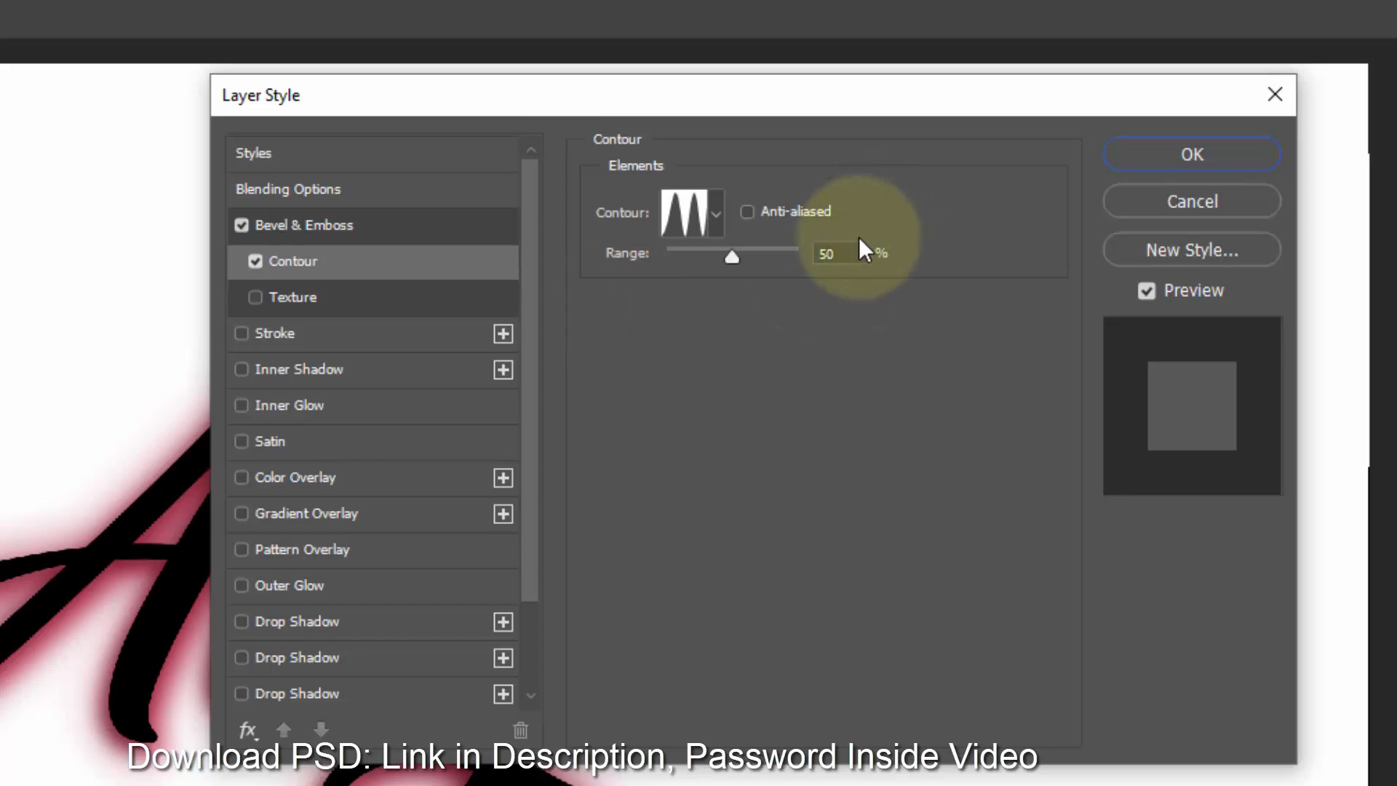
{"action": "left_click_drag", "start_coordinate": [1062, 155], "coordinate": [953, 153]}
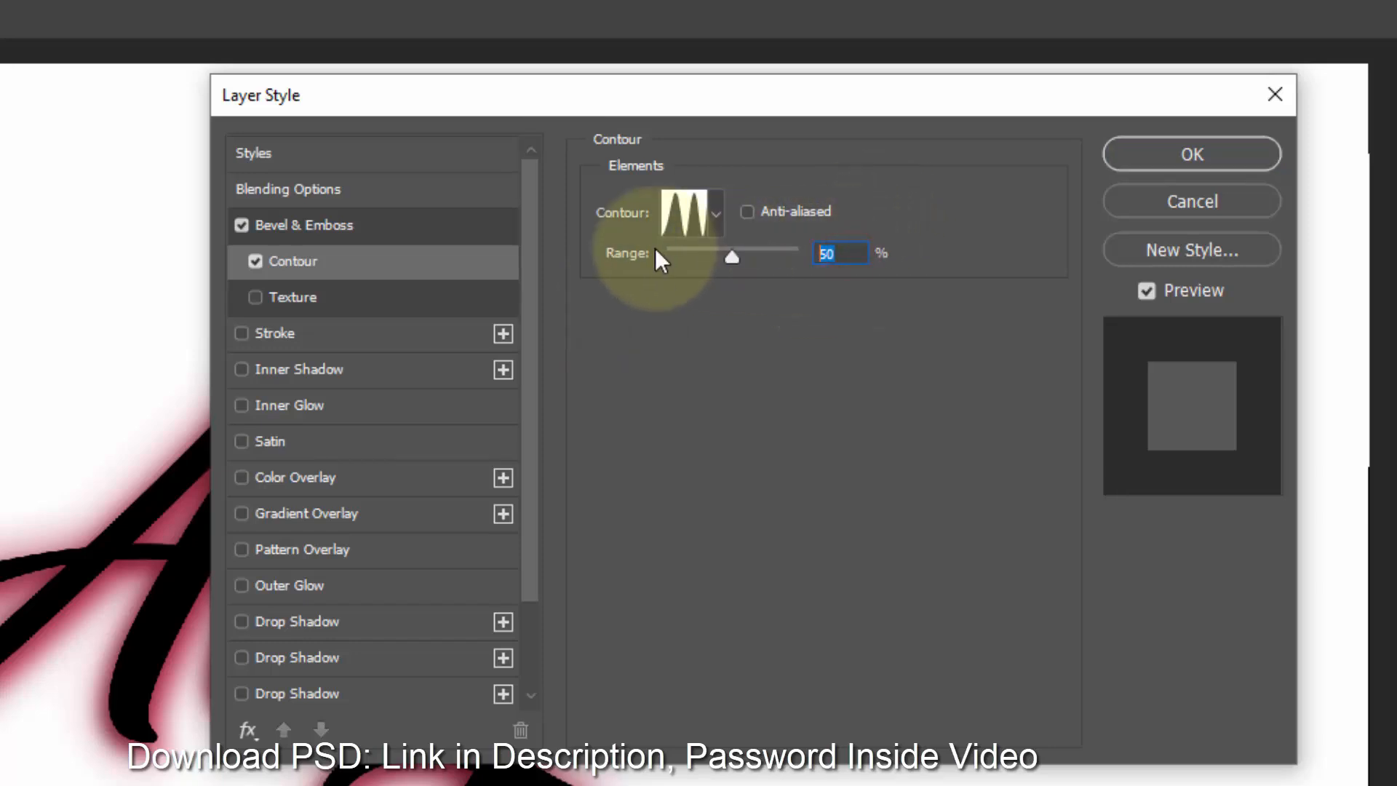
- Add a 24 px stroke positioned Outside with the Normal blend mode
{"action": "left_click", "coordinate": [357, 342]}
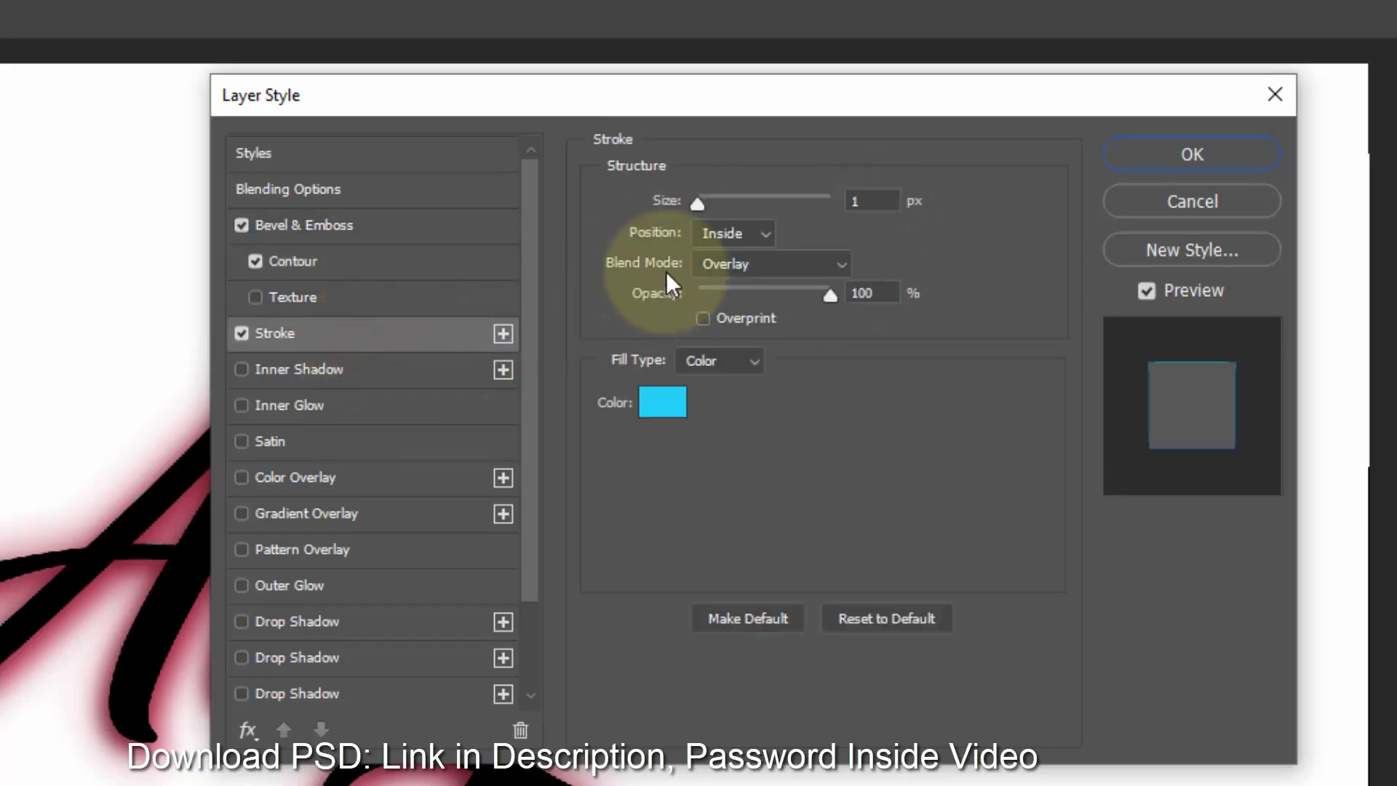
{"action": "left_click", "coordinate": [871, 201]}
{"action": "type", "text": "24"}
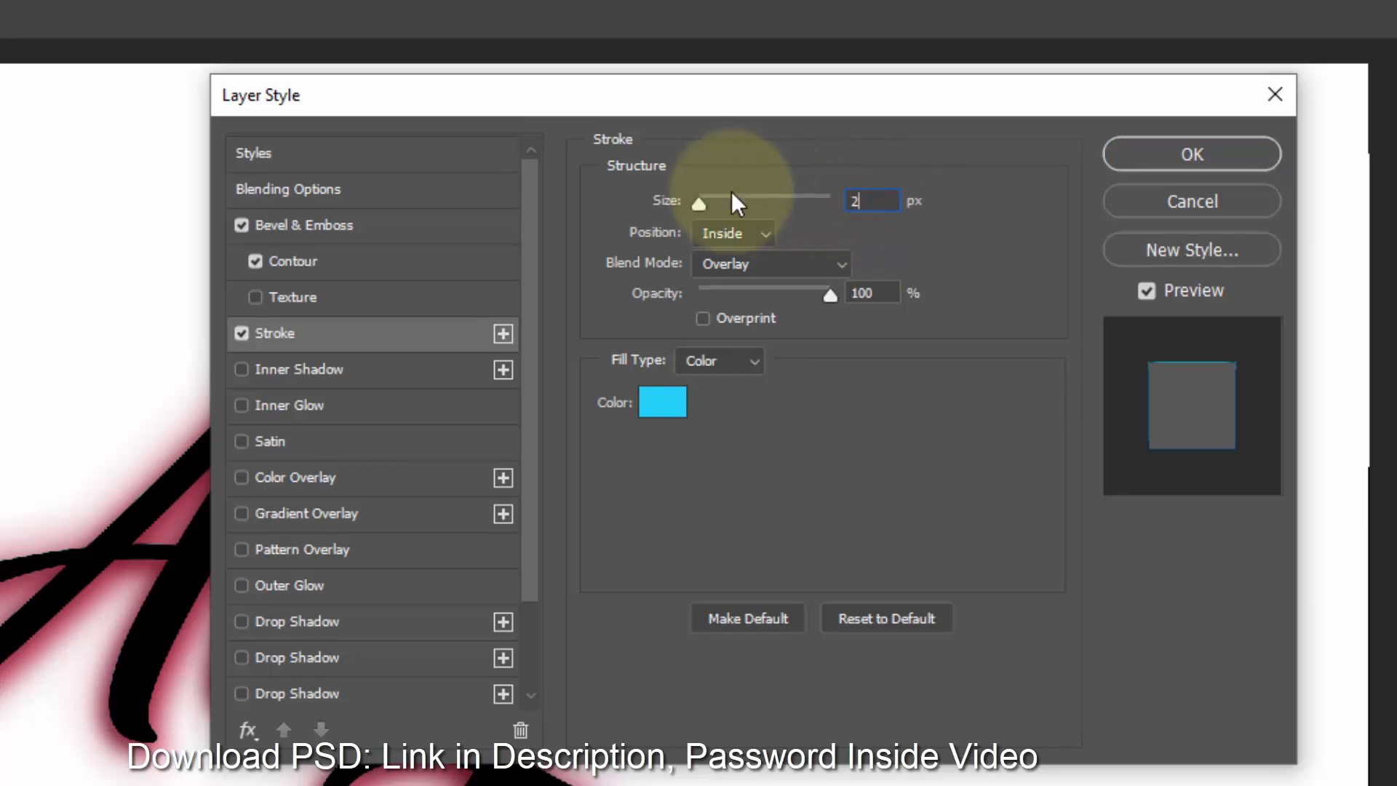
{"action": "left_click", "coordinate": [734, 233]}
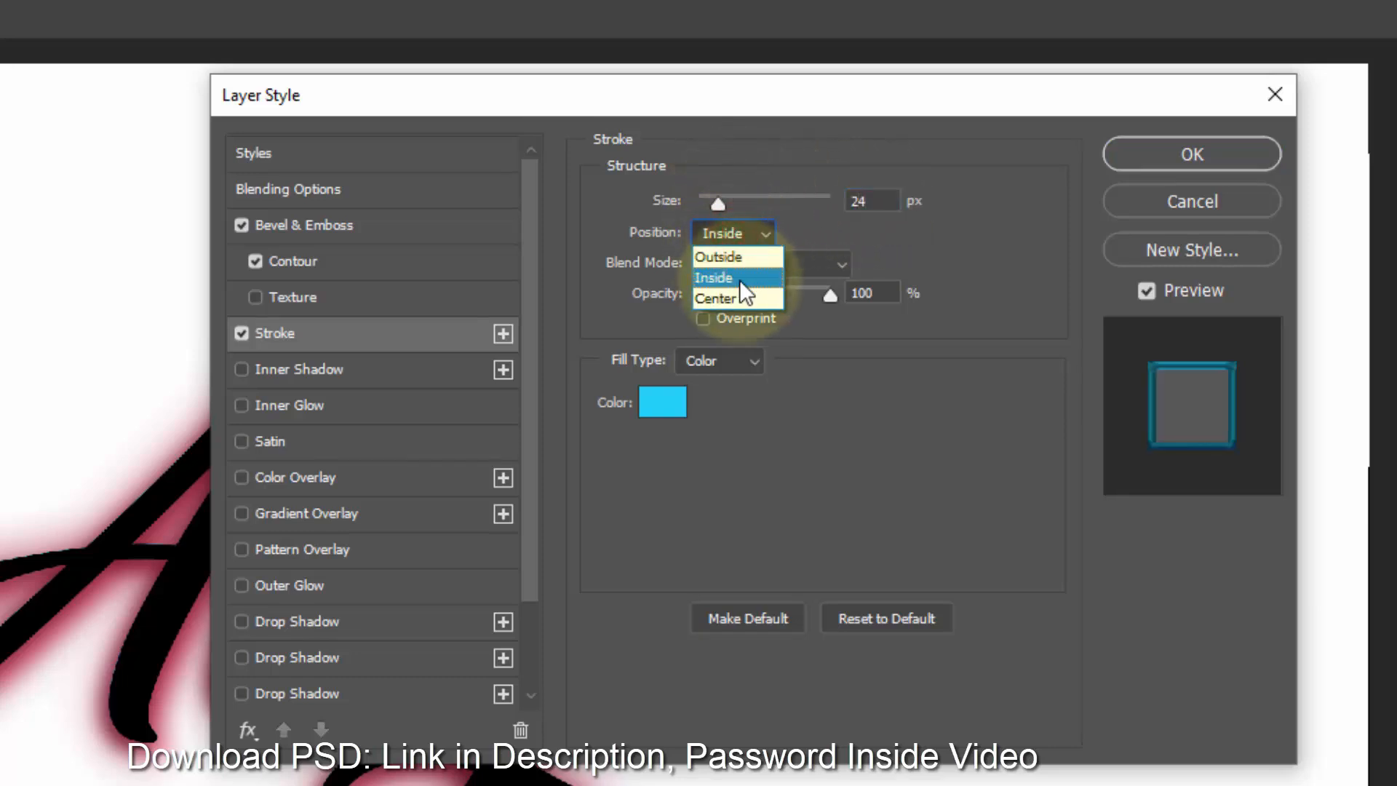
{"action": "left_click", "coordinate": [735, 258]}
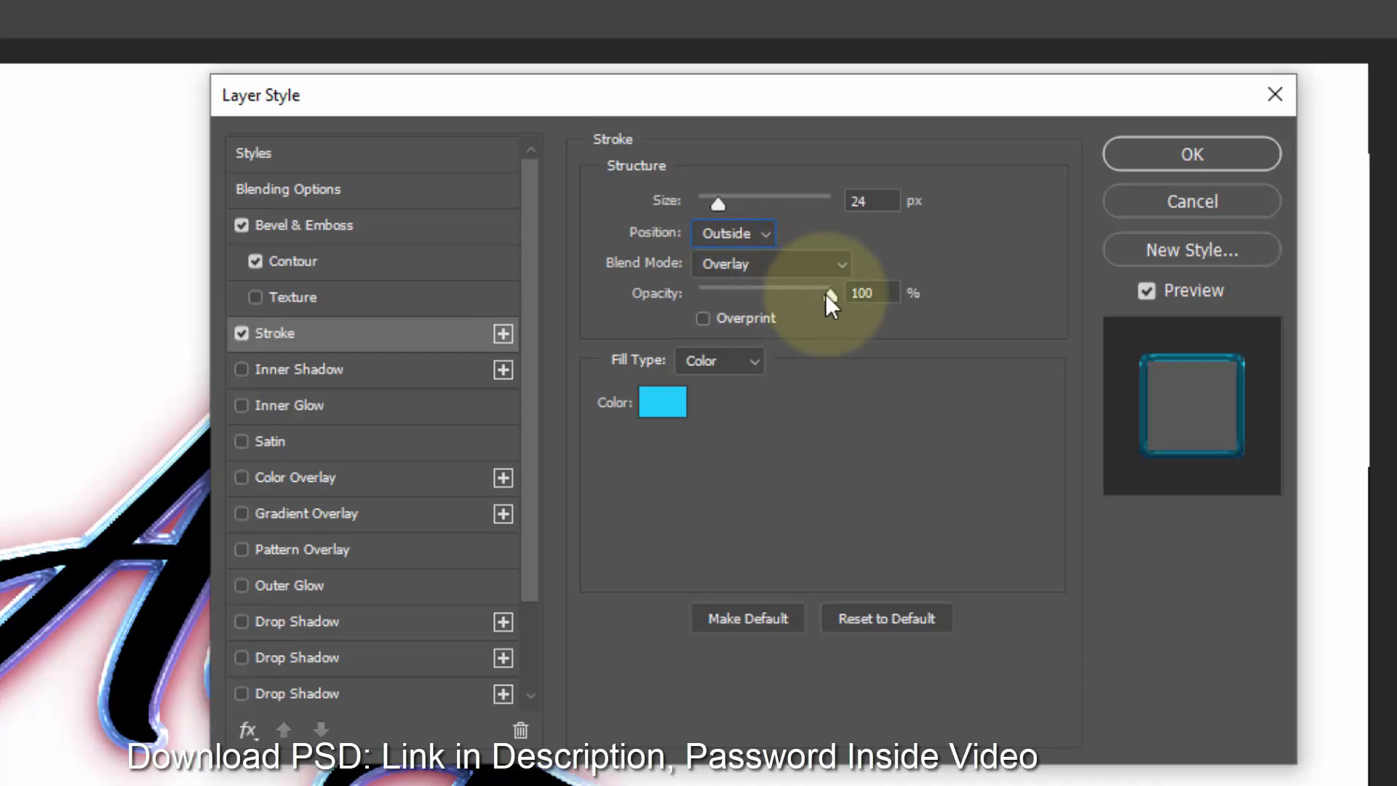
{"action": "left_click", "coordinate": [779, 261]}
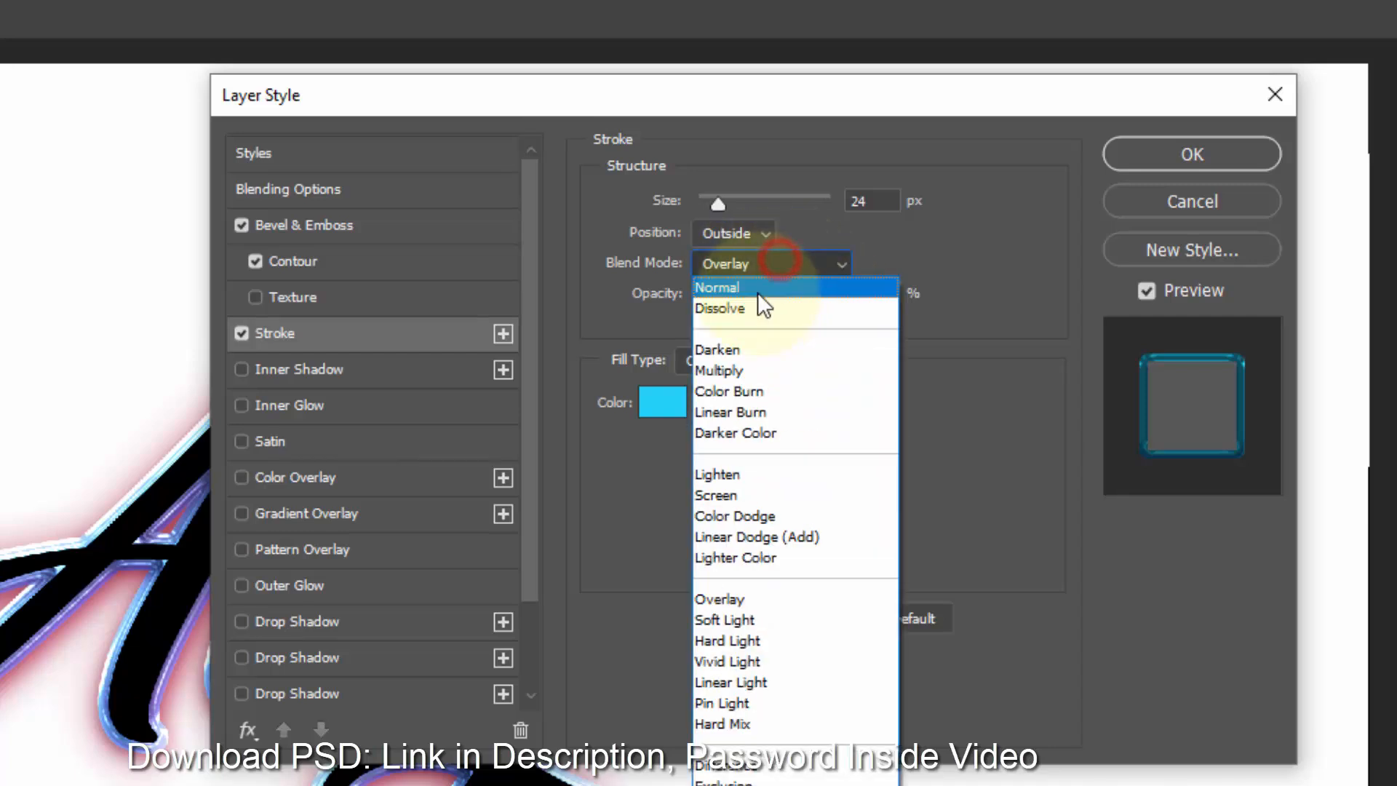
{"action": "left_click", "coordinate": [750, 284]}
- Switch the stroke fill to a gradient and set its left stop color to 550350
{"action": "left_click", "coordinate": [708, 358]}
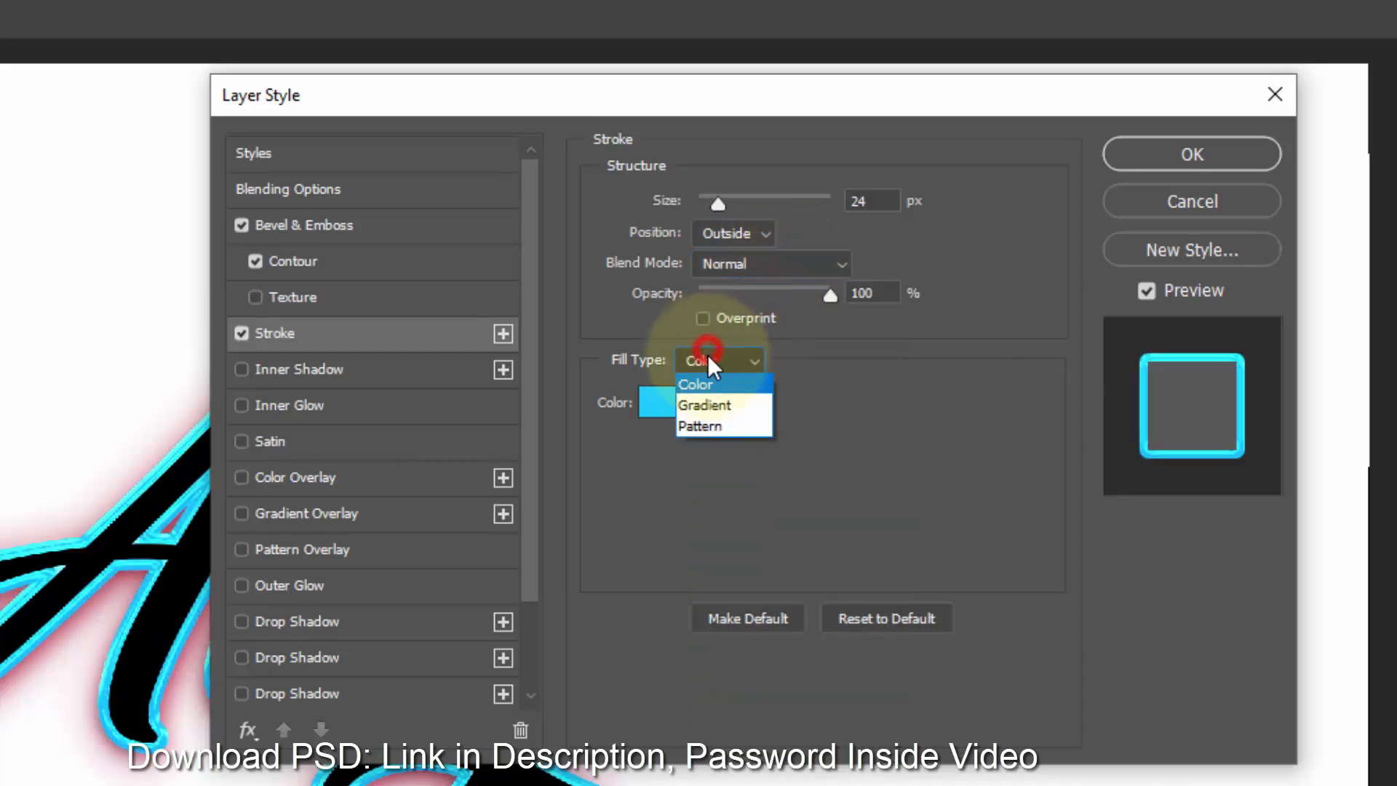
{"action": "left_click", "coordinate": [714, 406]}
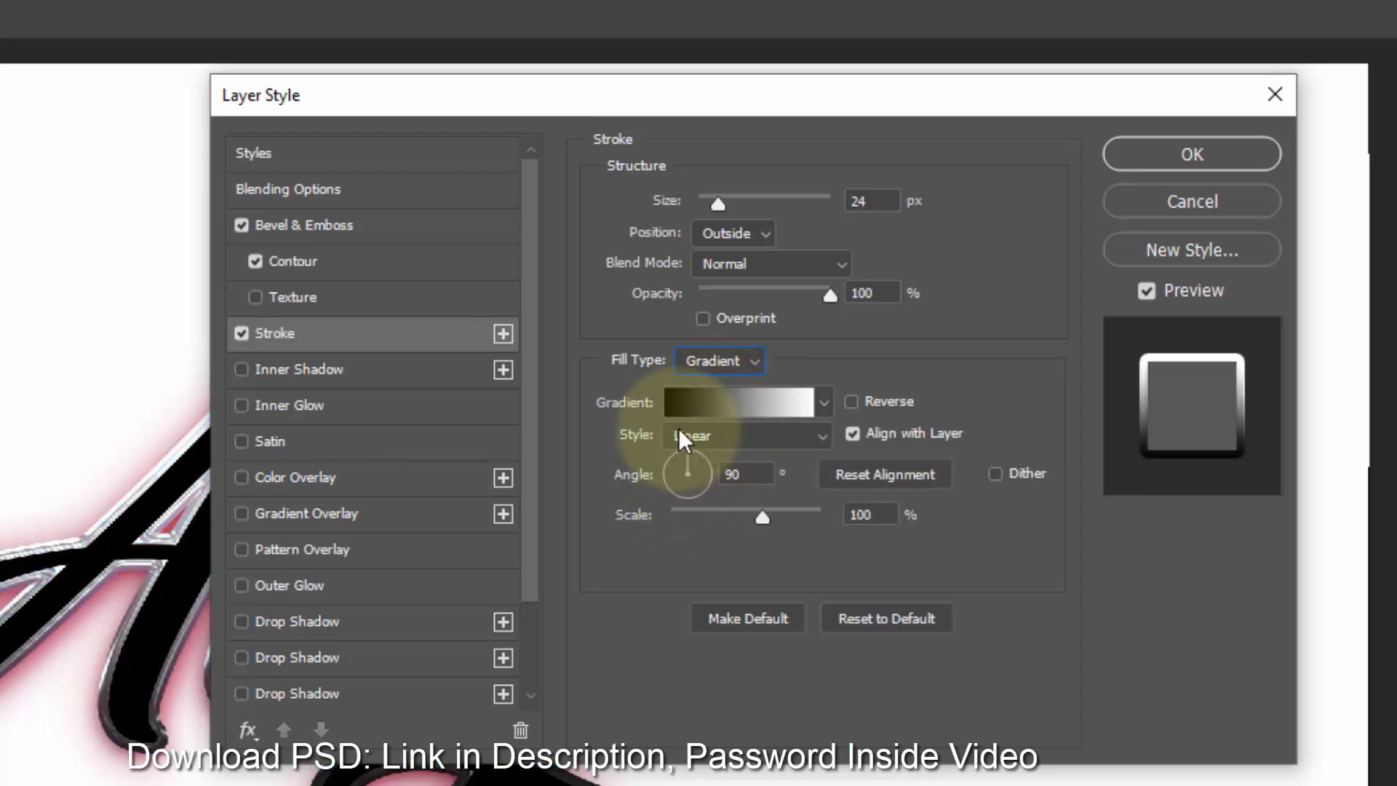
{"action": "left_click", "coordinate": [681, 409]}
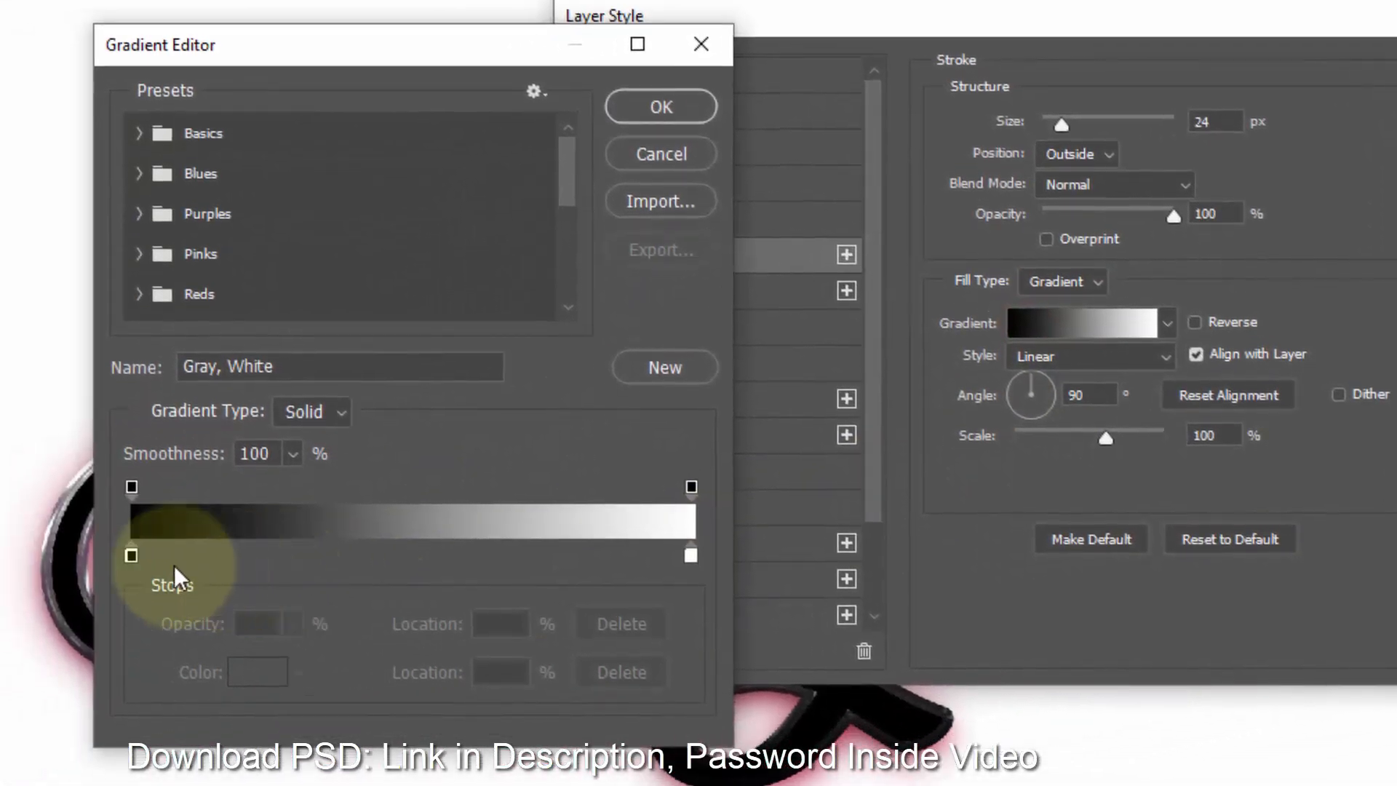
{"action": "left_click", "coordinate": [132, 556]}
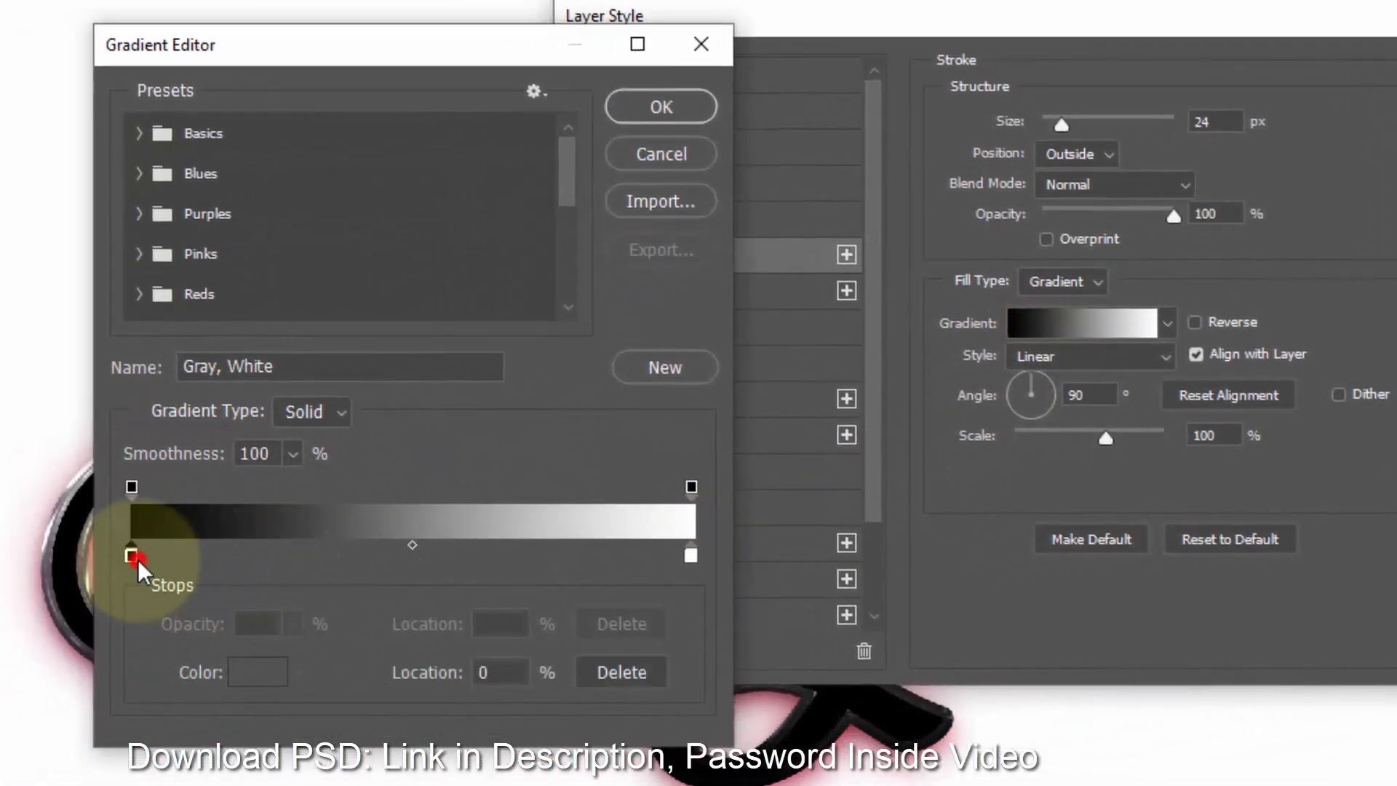
{"action": "left_click", "coordinate": [243, 664]}
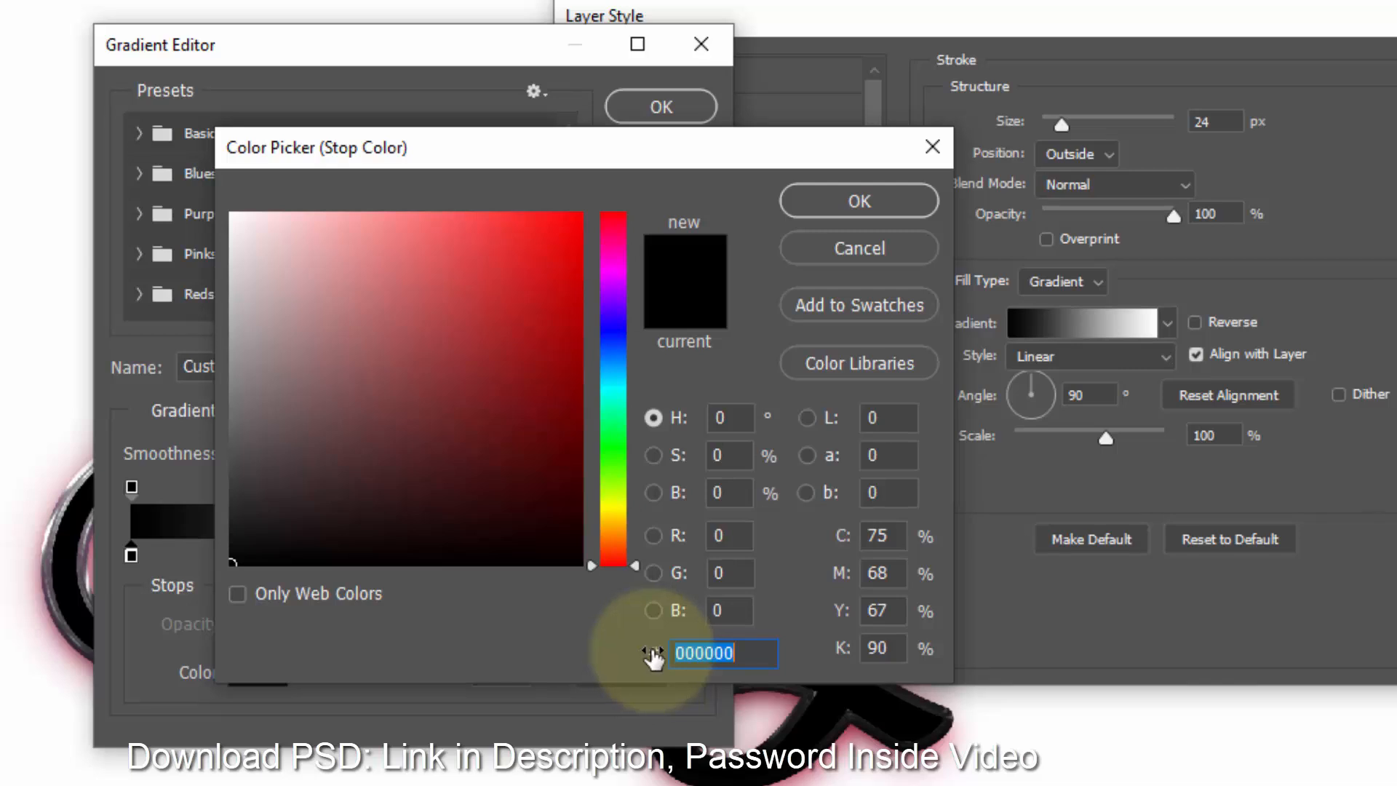
{"action": "type", "text": "55035"}
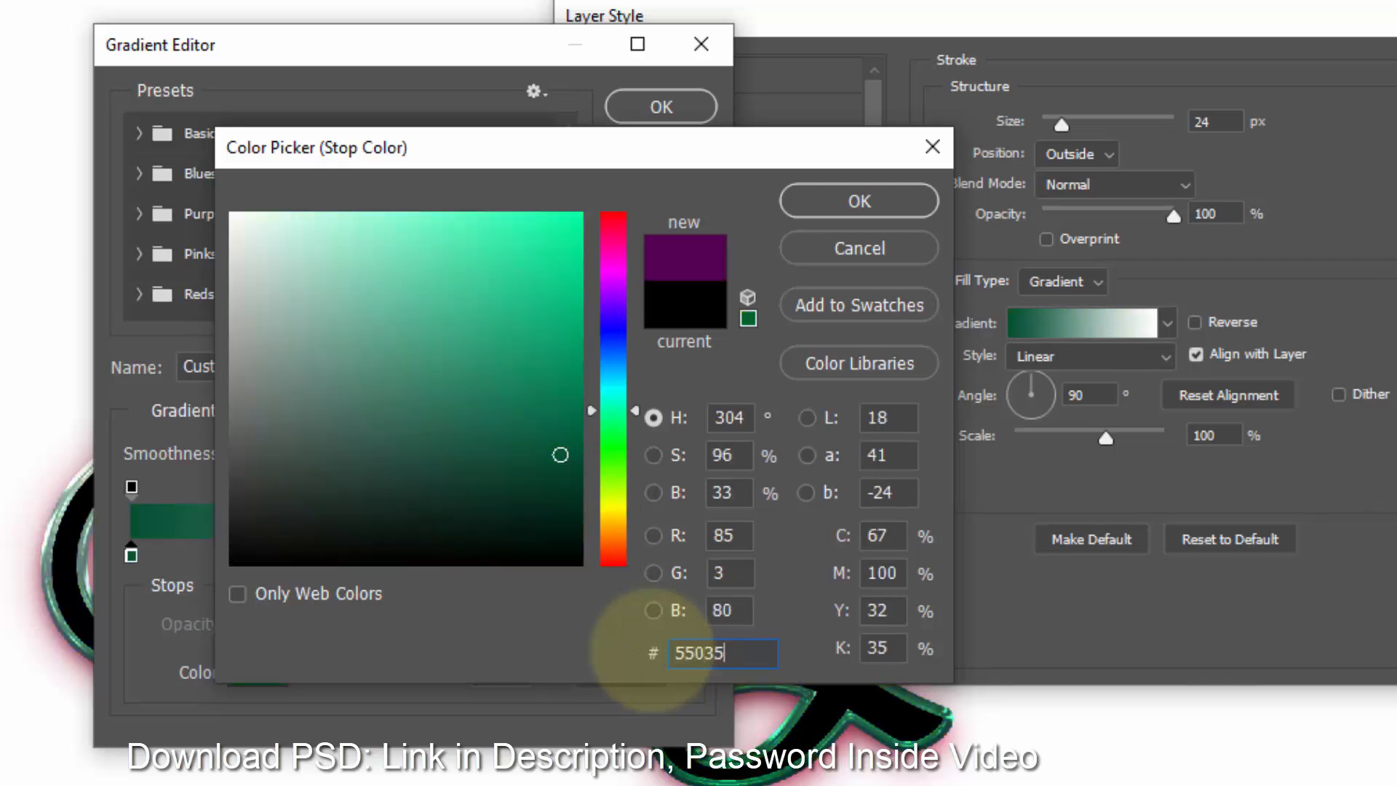
{"action": "type", "text": "0"}
{"action": "left_click", "coordinate": [874, 206]}
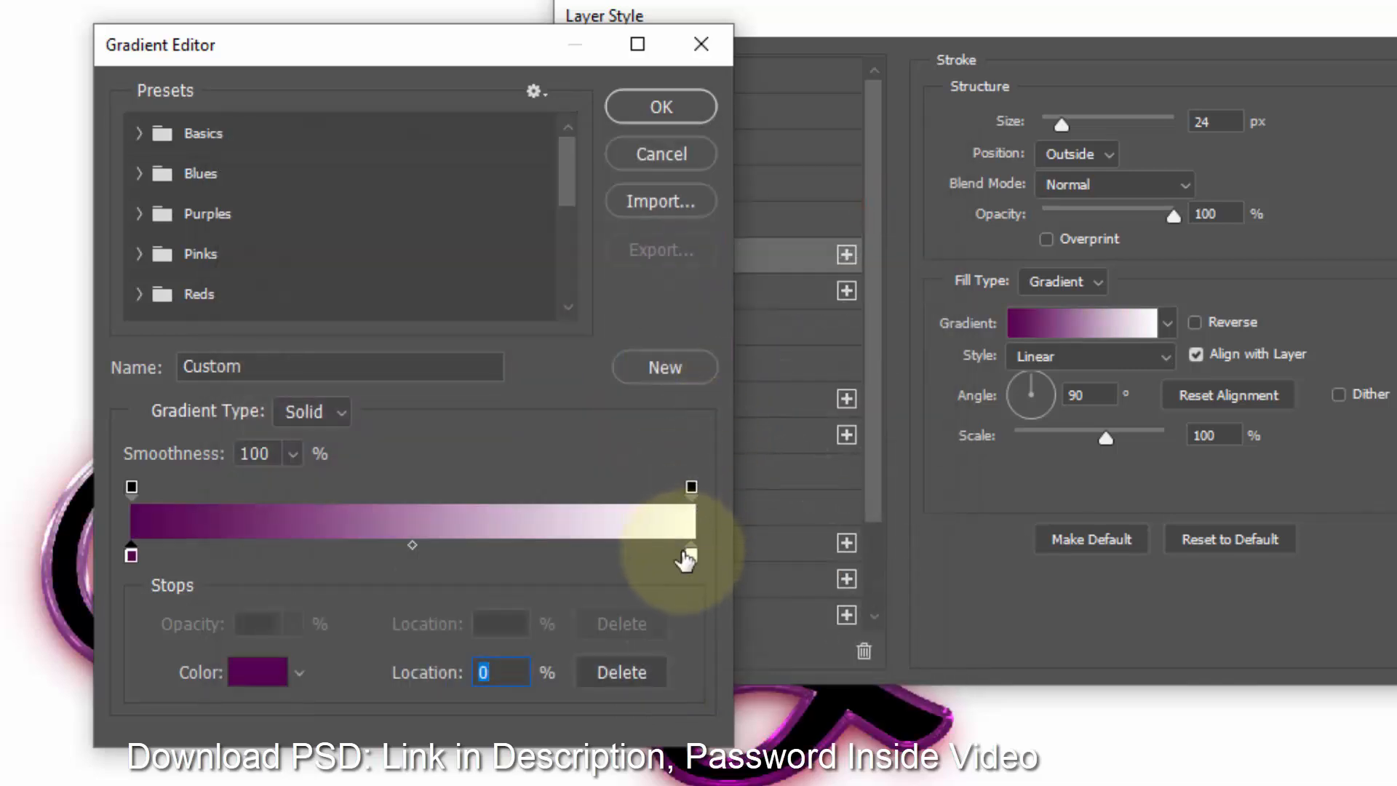
- Set the stroke gradient's right stop color to b7099b and confirm the gradient
{"action": "left_click", "coordinate": [687, 557]}
{"action": "left_click", "coordinate": [247, 671]}
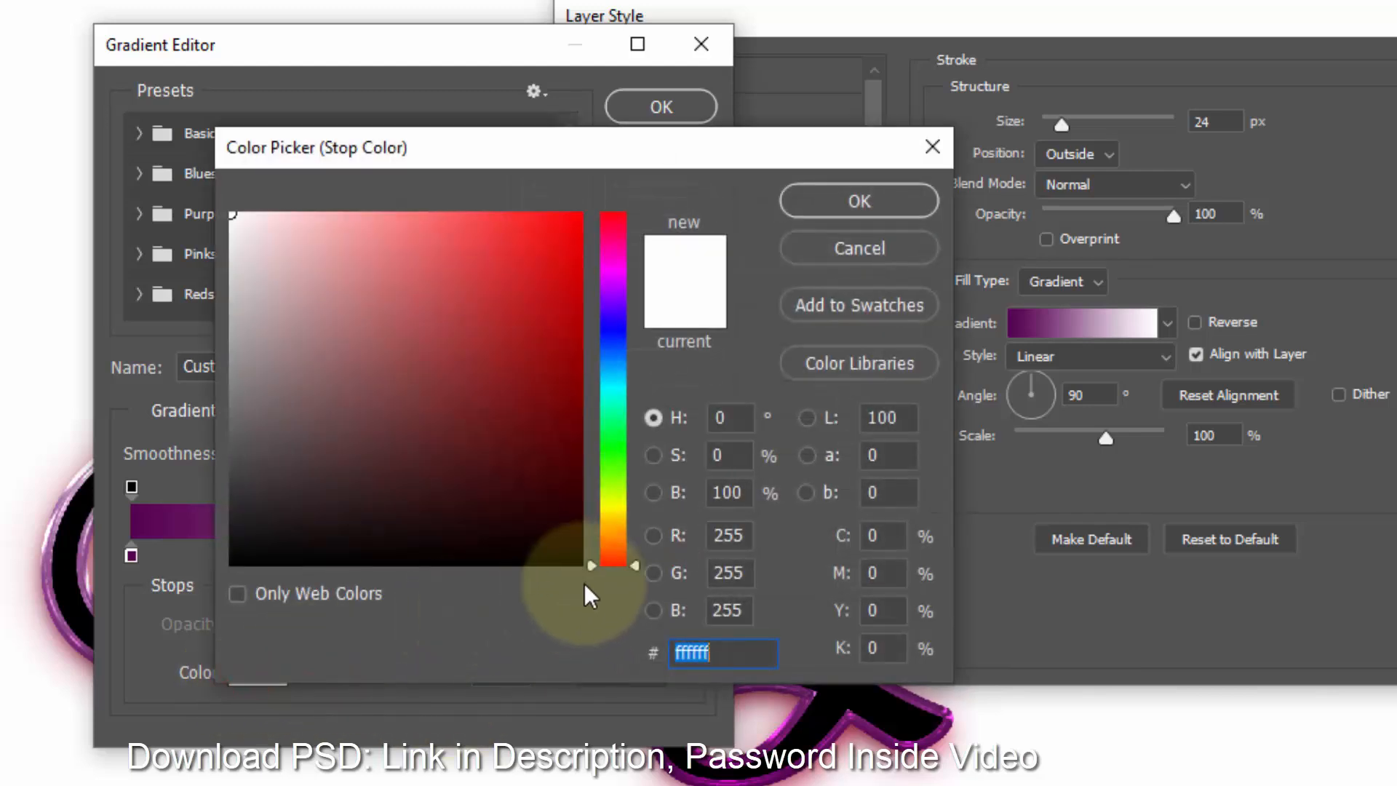
{"action": "type", "text": "b70"}
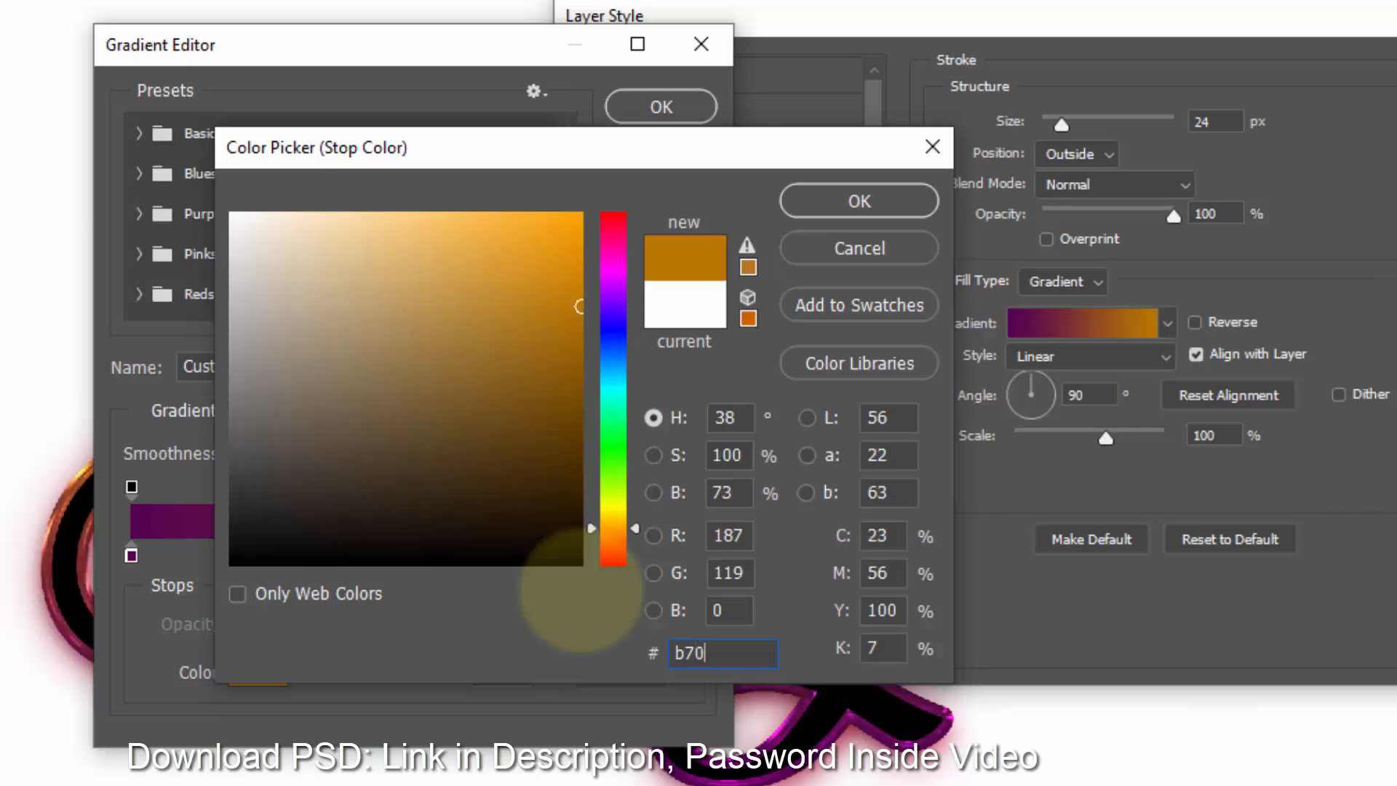
{"action": "type", "text": "99b"}
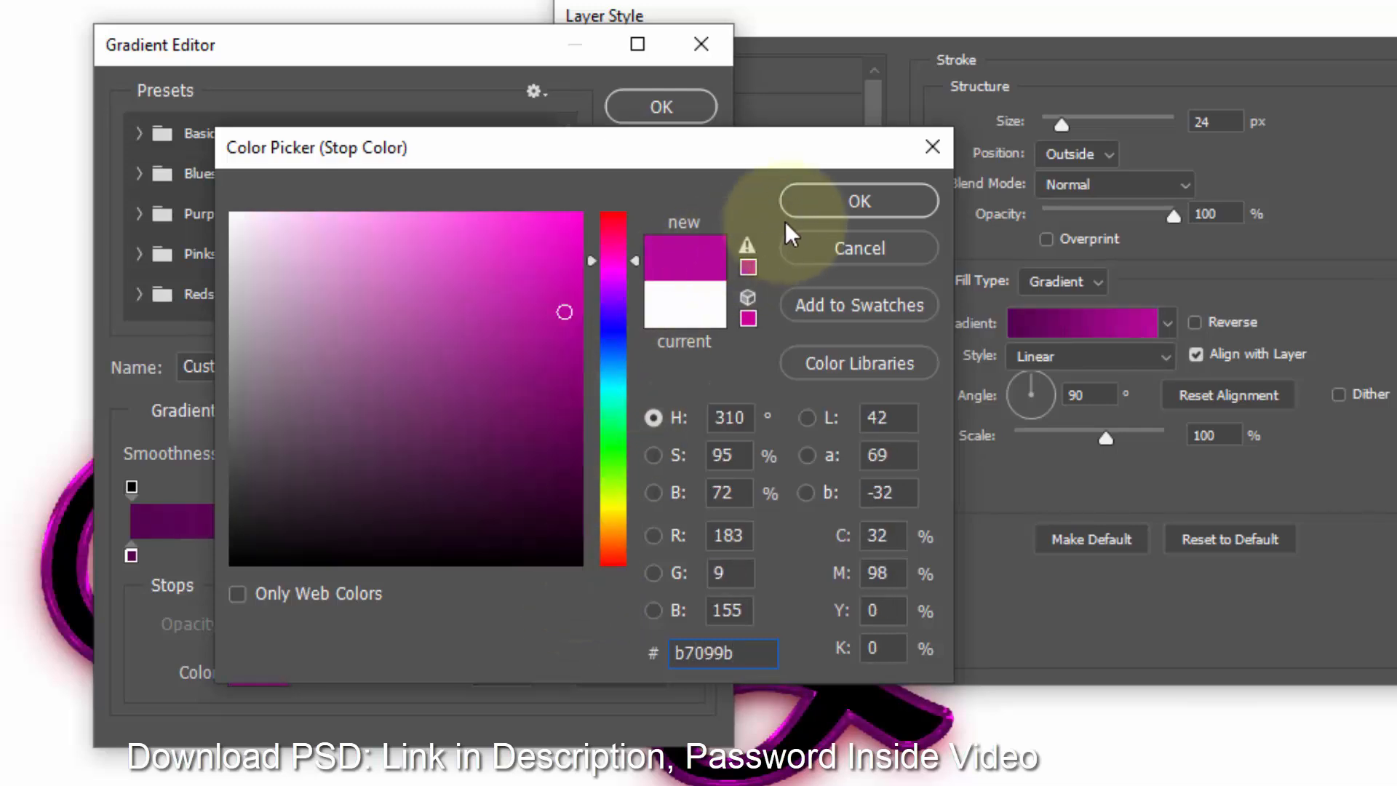
{"action": "left_click", "coordinate": [801, 198]}
{"action": "left_click", "coordinate": [654, 128]}
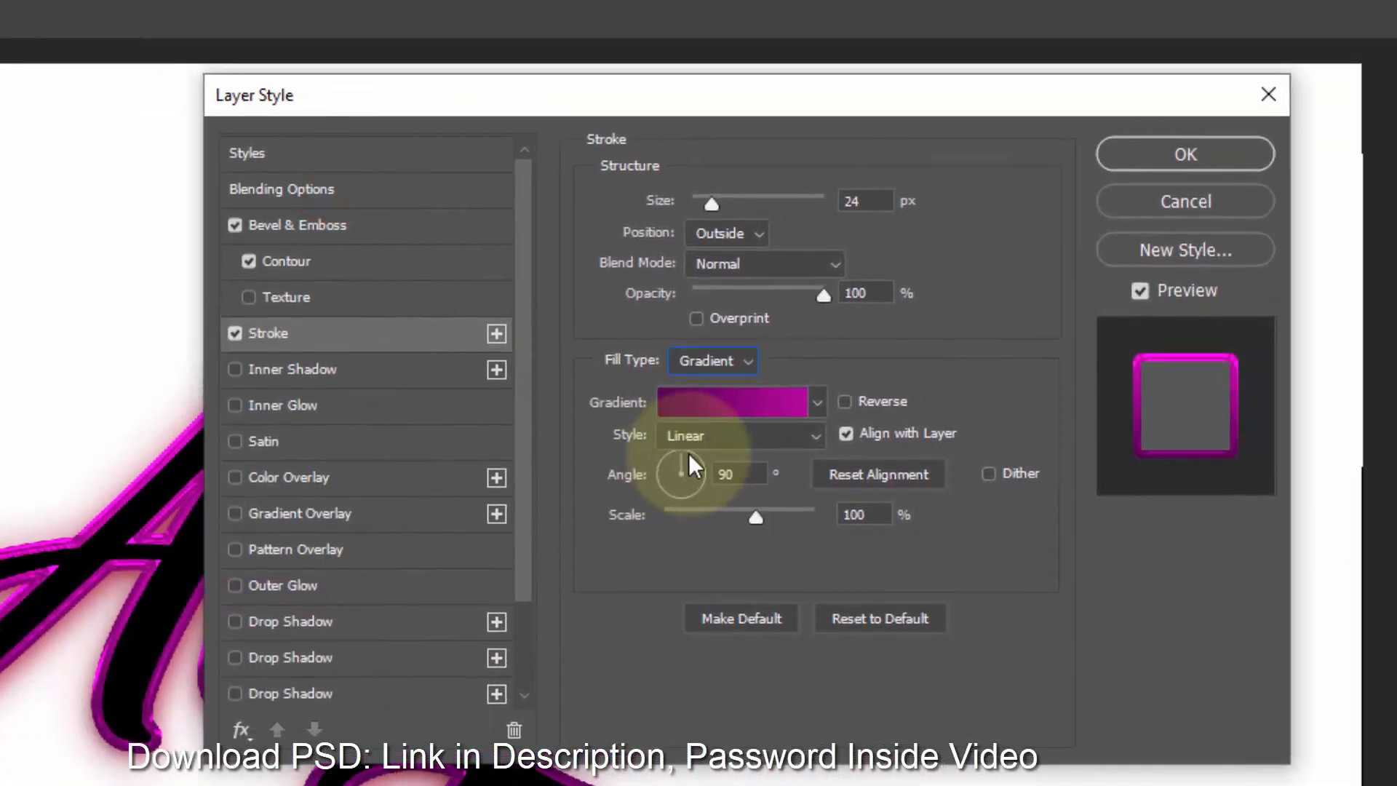
- Set the stroke gradient scale to 150% and apply the layer style
{"action": "double_click", "coordinate": [745, 475]}
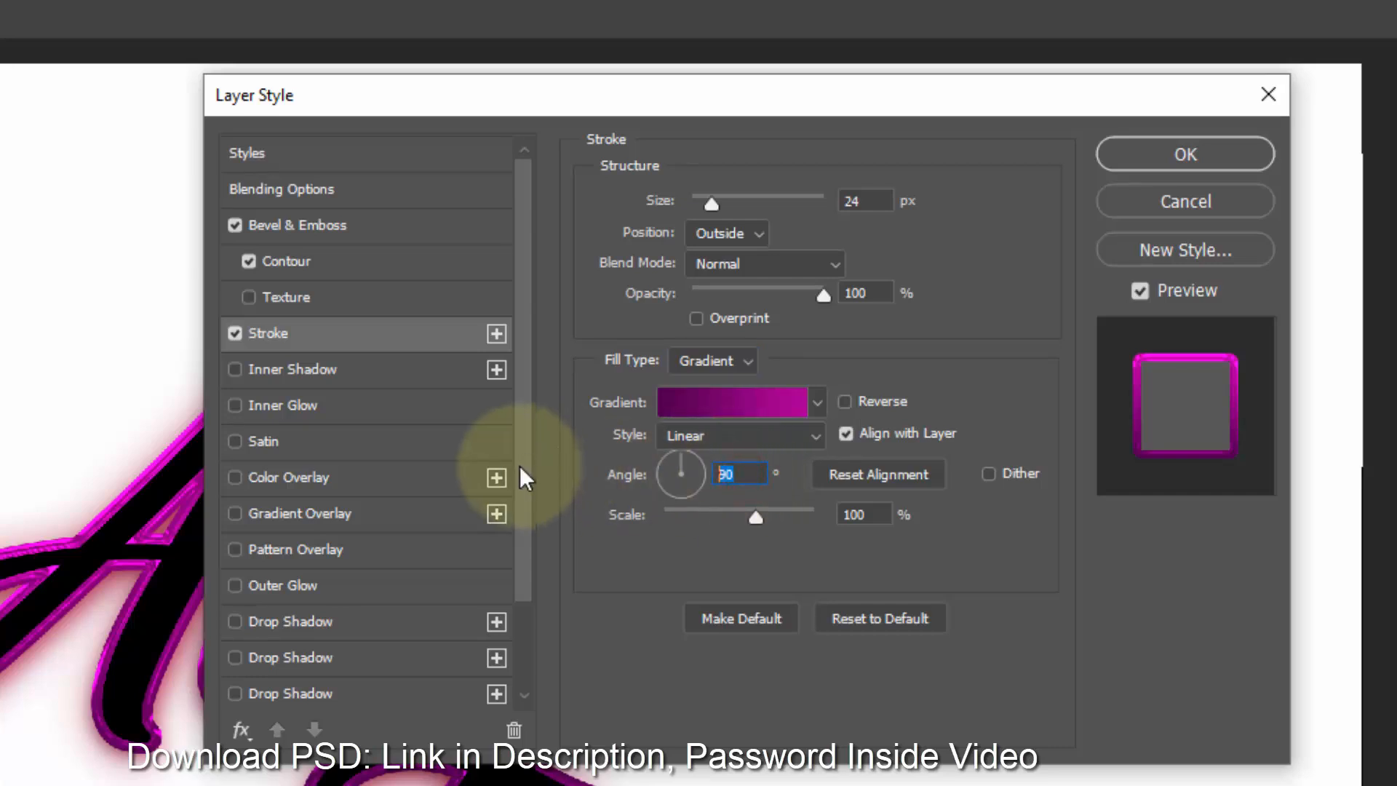
{"action": "double_click", "coordinate": [879, 513]}
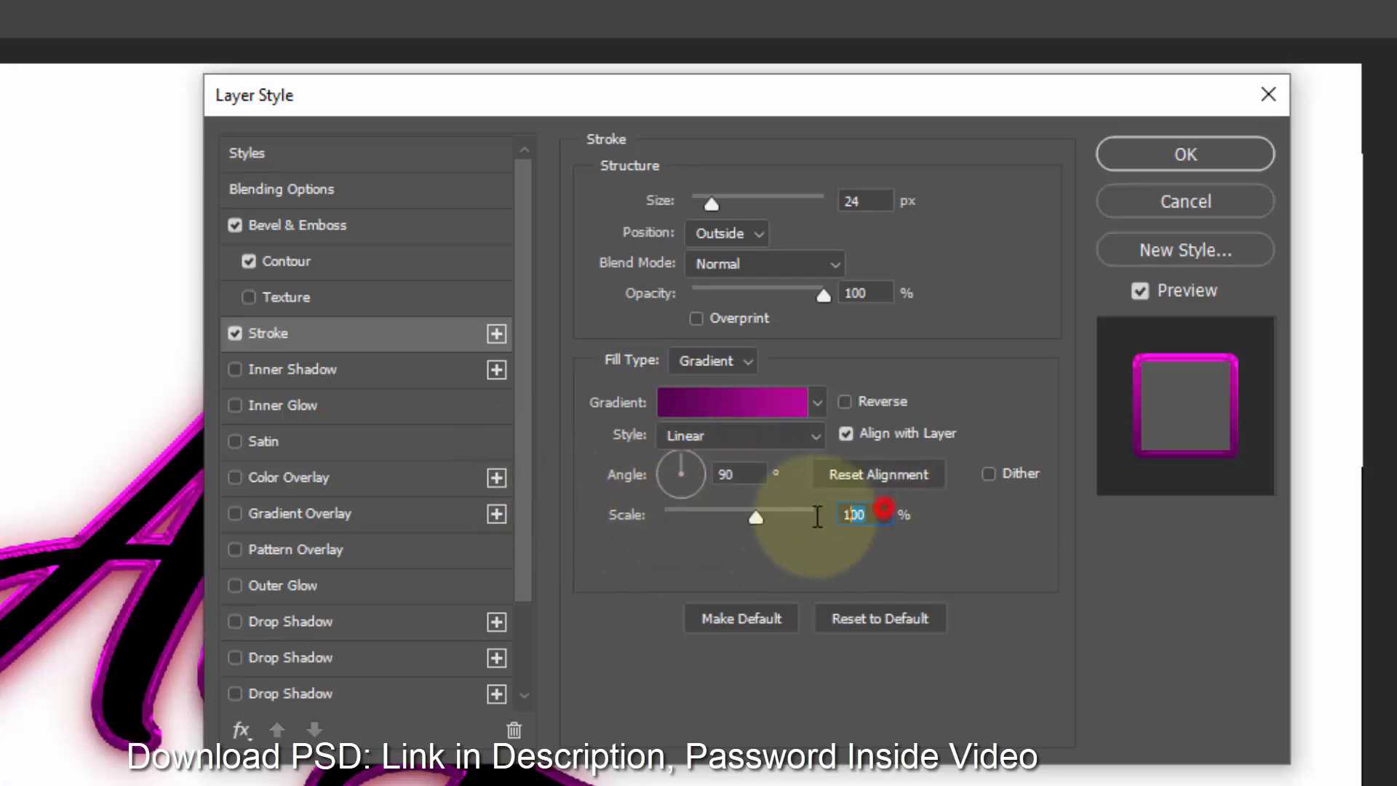
{"action": "type", "text": "150"}
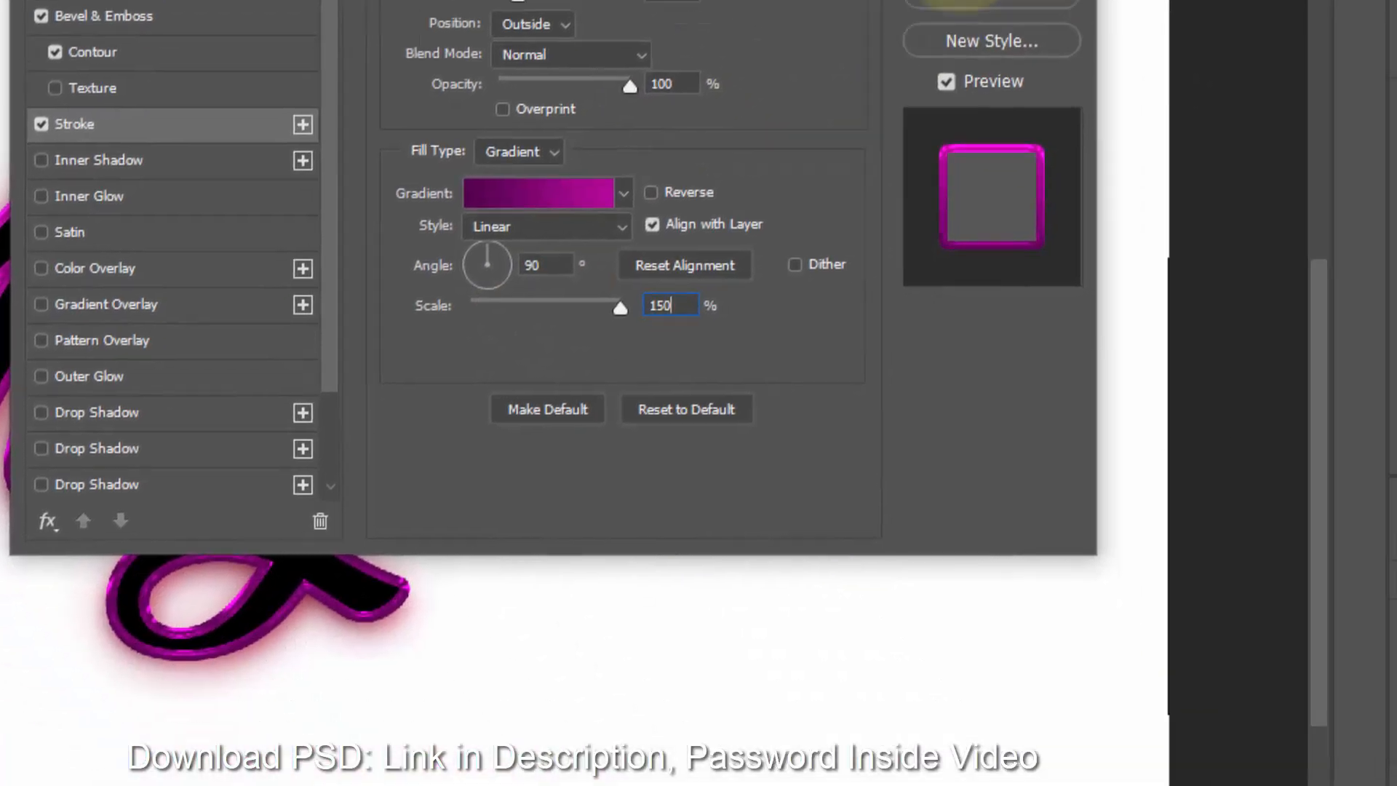
{"action": "left_click", "coordinate": [1185, 154]}
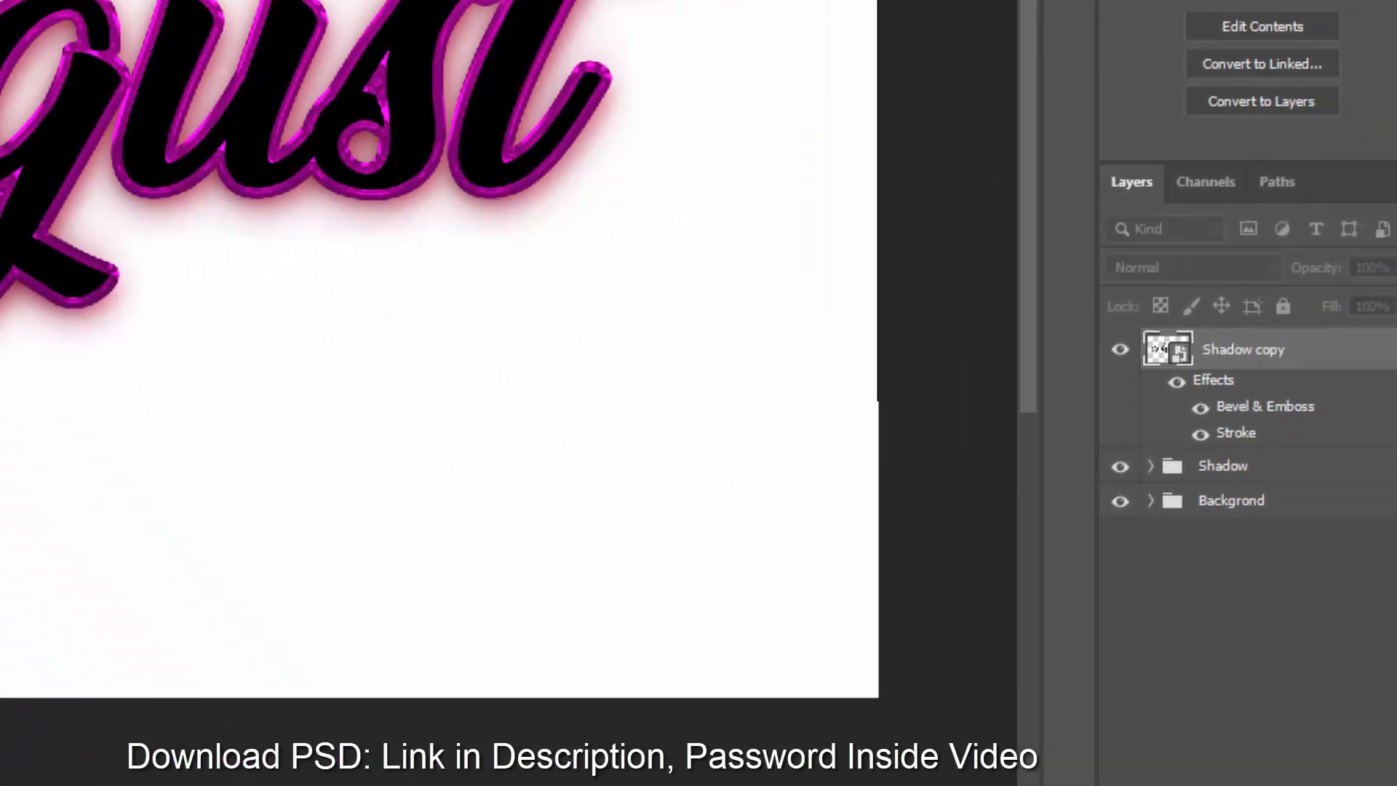
- Rename the top layer as Border
{"action": "left_click", "coordinate": [1393, 352]}
{"action": "double_click", "coordinate": [1242, 349]}
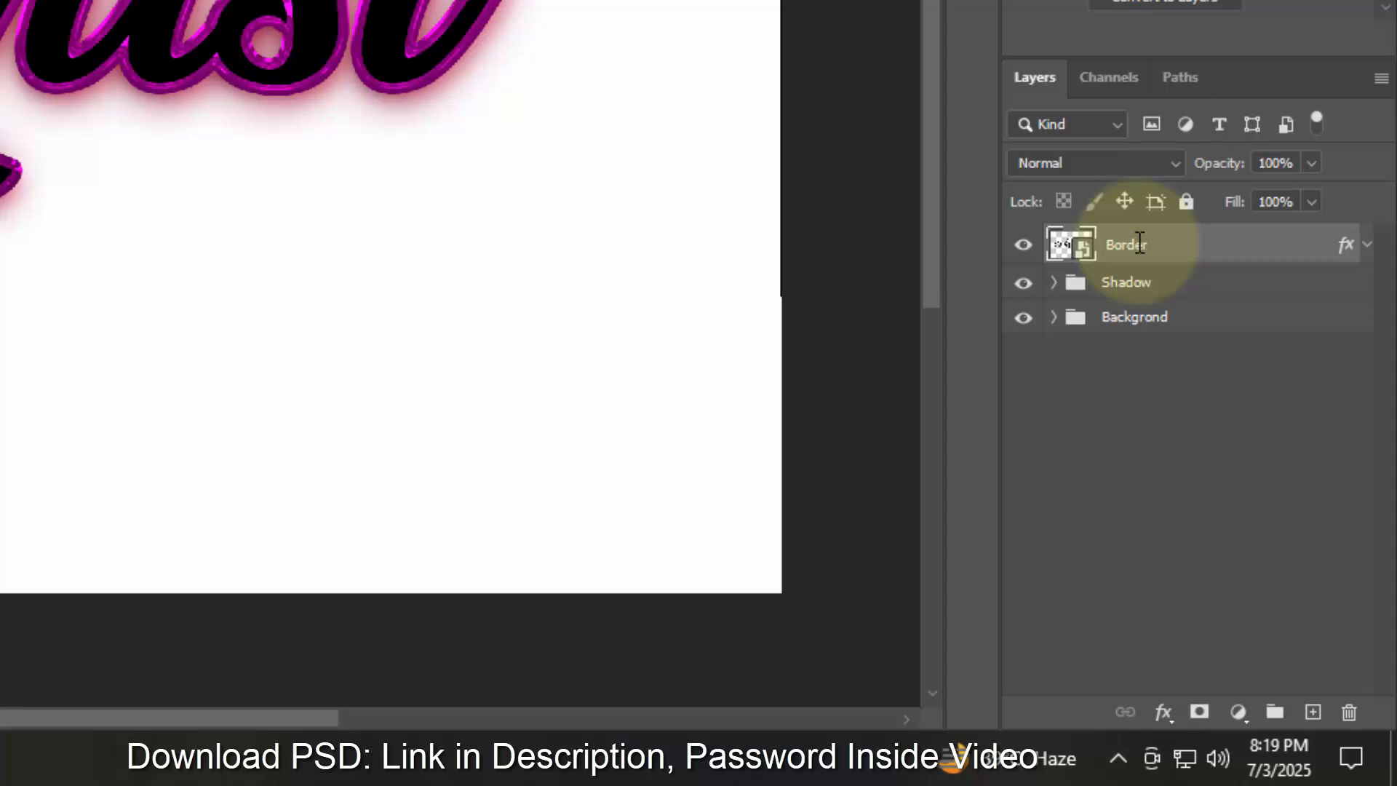
- Duplicate the Border layer repeatedly with transform-again duplication to build a stack of copies
{"action": "key", "text": "ctrl+shift+alt+t"}
{"action": "key", "text": "ctrl+shift+alt+t"}
{"action": "key", "text": "ctrl+shift+alt+t"}
{"action": "key", "text": "ctrl+shift+alt+t"}
{"action": "key", "text": "ctrl+shift+alt+t"}
{"action": "key", "text": "ctrl+shift+alt+t"}
{"action": "key", "text": "ctrl+shift+alt+t"}
{"action": "key", "text": "ctrl+shift+alt+t"}
{"action": "key", "text": "ctrl+shift+alt+t"}
{"action": "key", "text": "ctrl+shift+alt+t"}
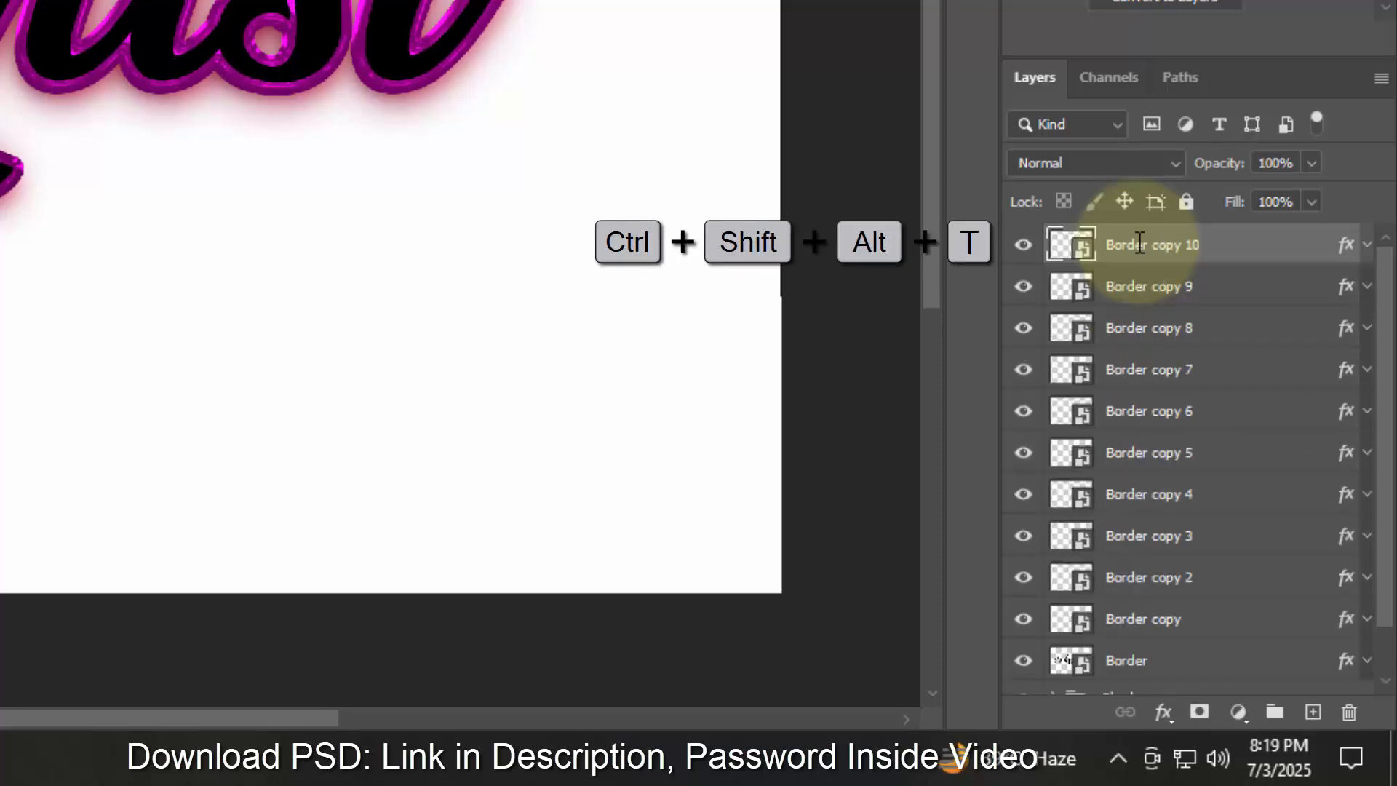
{"action": "key", "text": "ctrl+shift+alt+t"}
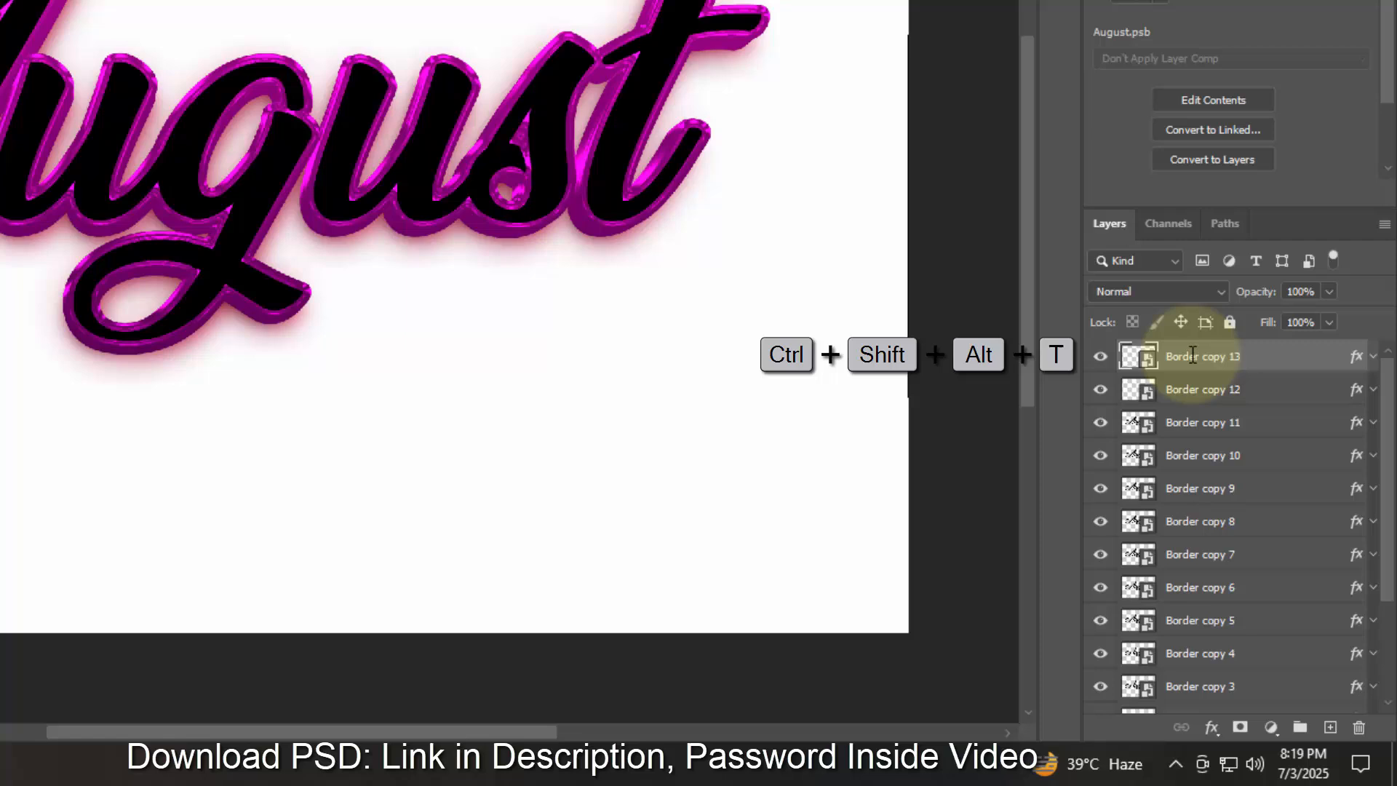
{"action": "key", "text": "ctrl+shift+alt+t"}
{"action": "key", "text": "ctrl+shift+alt+t"}
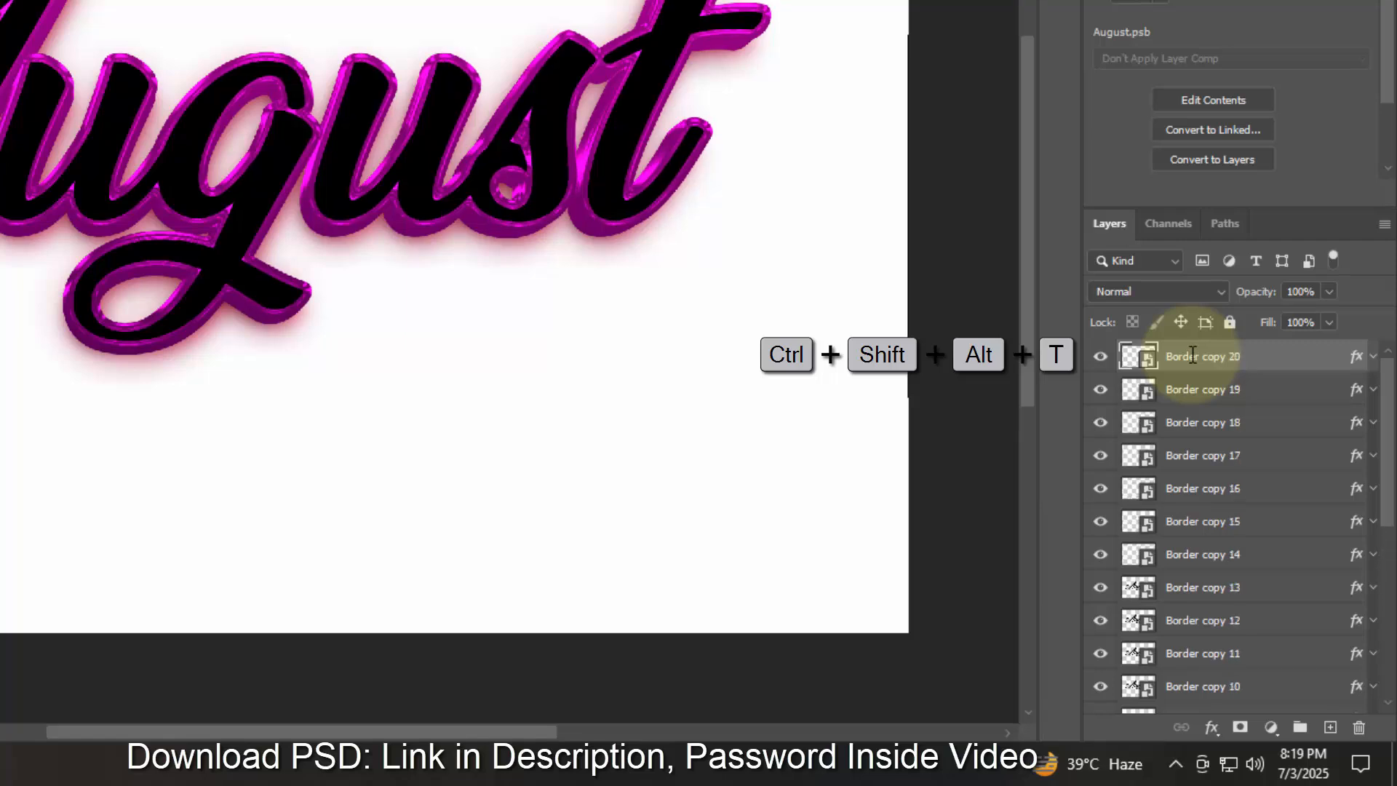
{"action": "key", "text": "ctrl+shift+alt+t"}
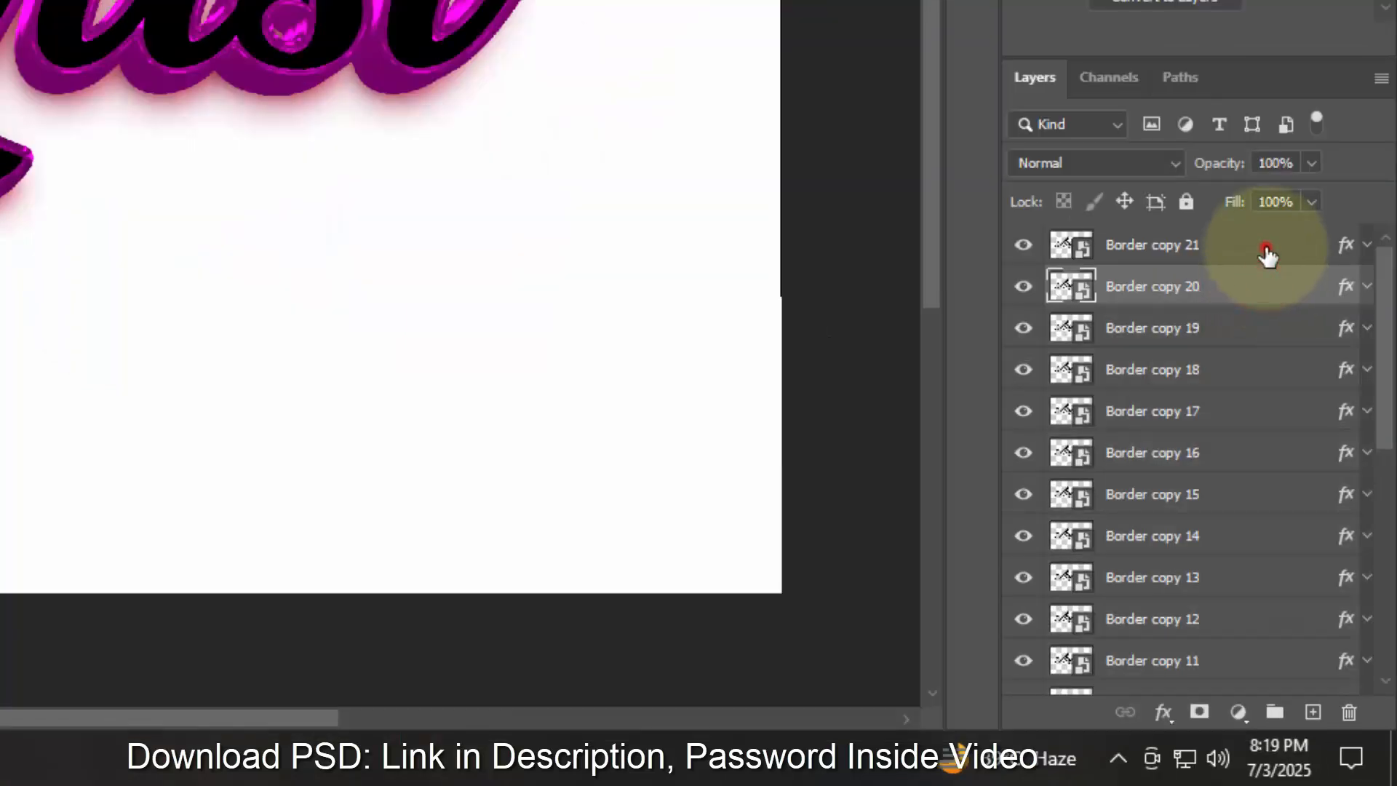
- Clear the layer style from the topmost Border copy 21 layer
{"action": "left_click", "coordinate": [1267, 255]}
{"action": "right_click", "coordinate": [1258, 256]}
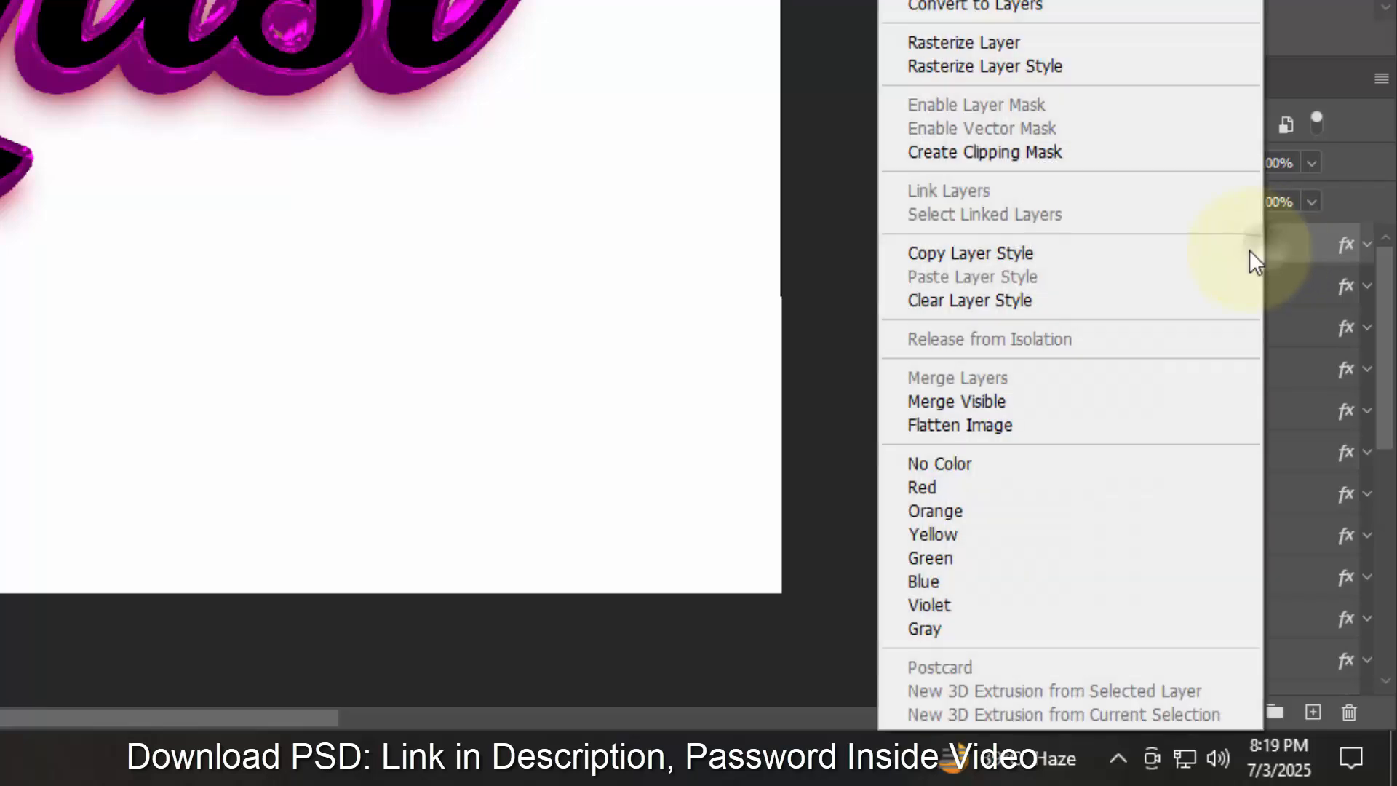
{"action": "left_click", "coordinate": [1099, 302]}
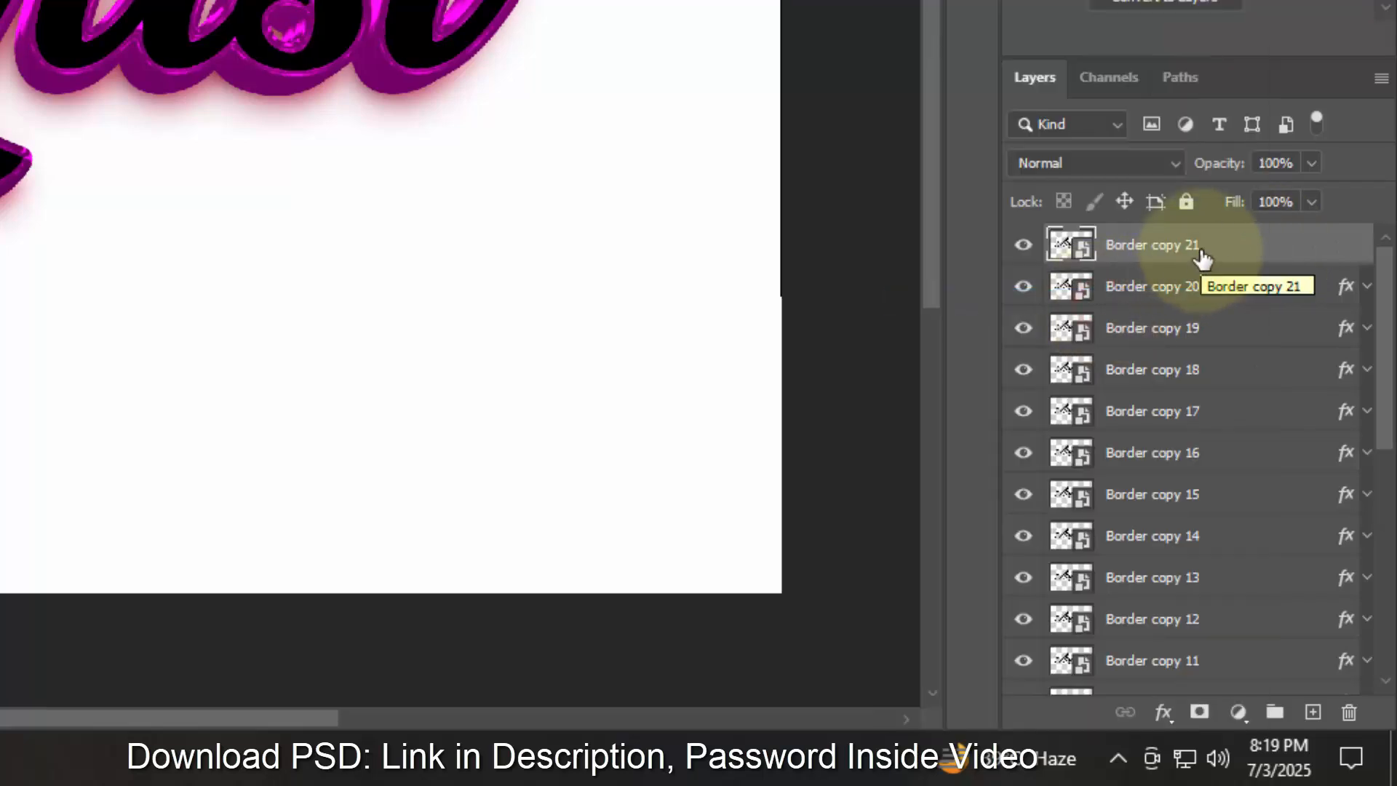
- Add a Bevel & Emboss effect to the top copy and set its style to Outer Bevel
{"action": "left_click", "coordinate": [1164, 713]}
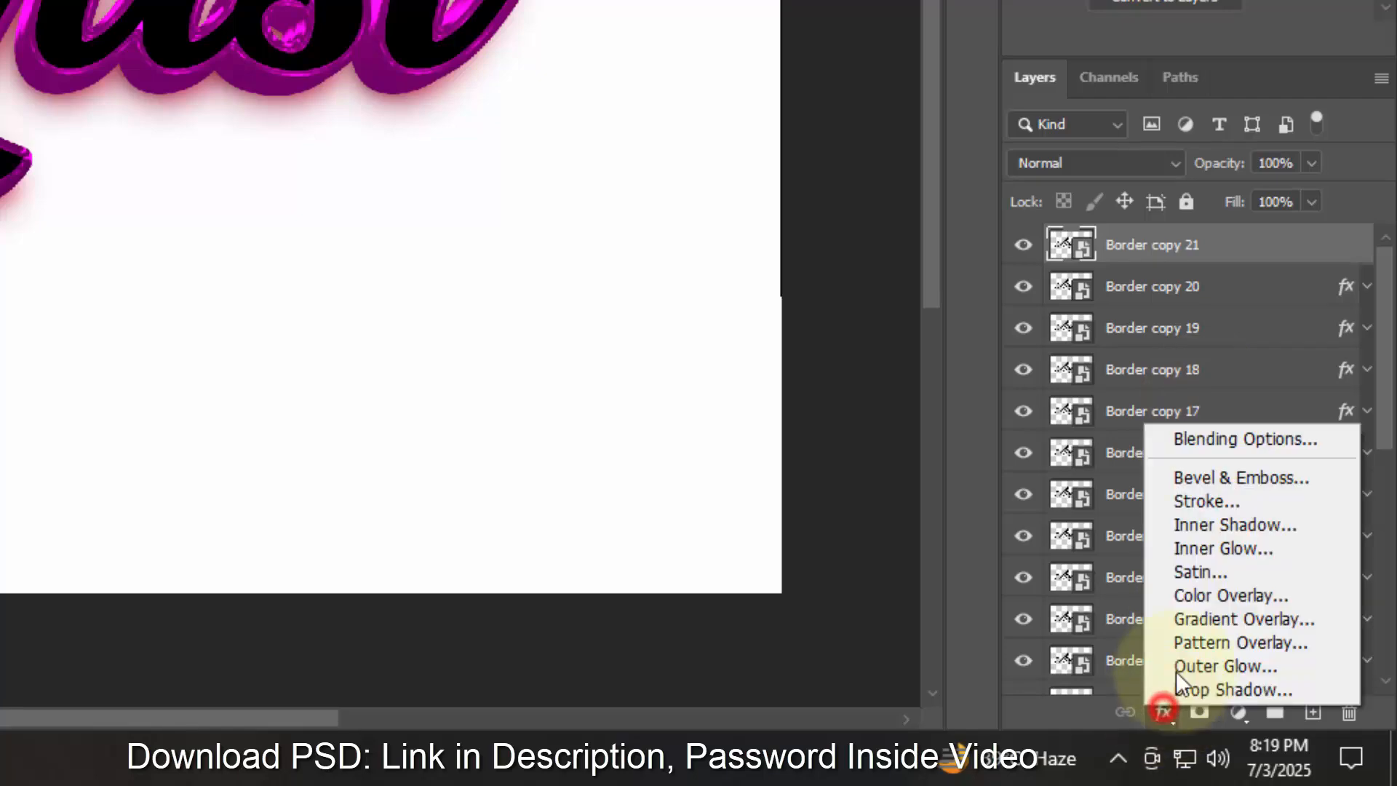
{"action": "left_click", "coordinate": [1216, 443]}
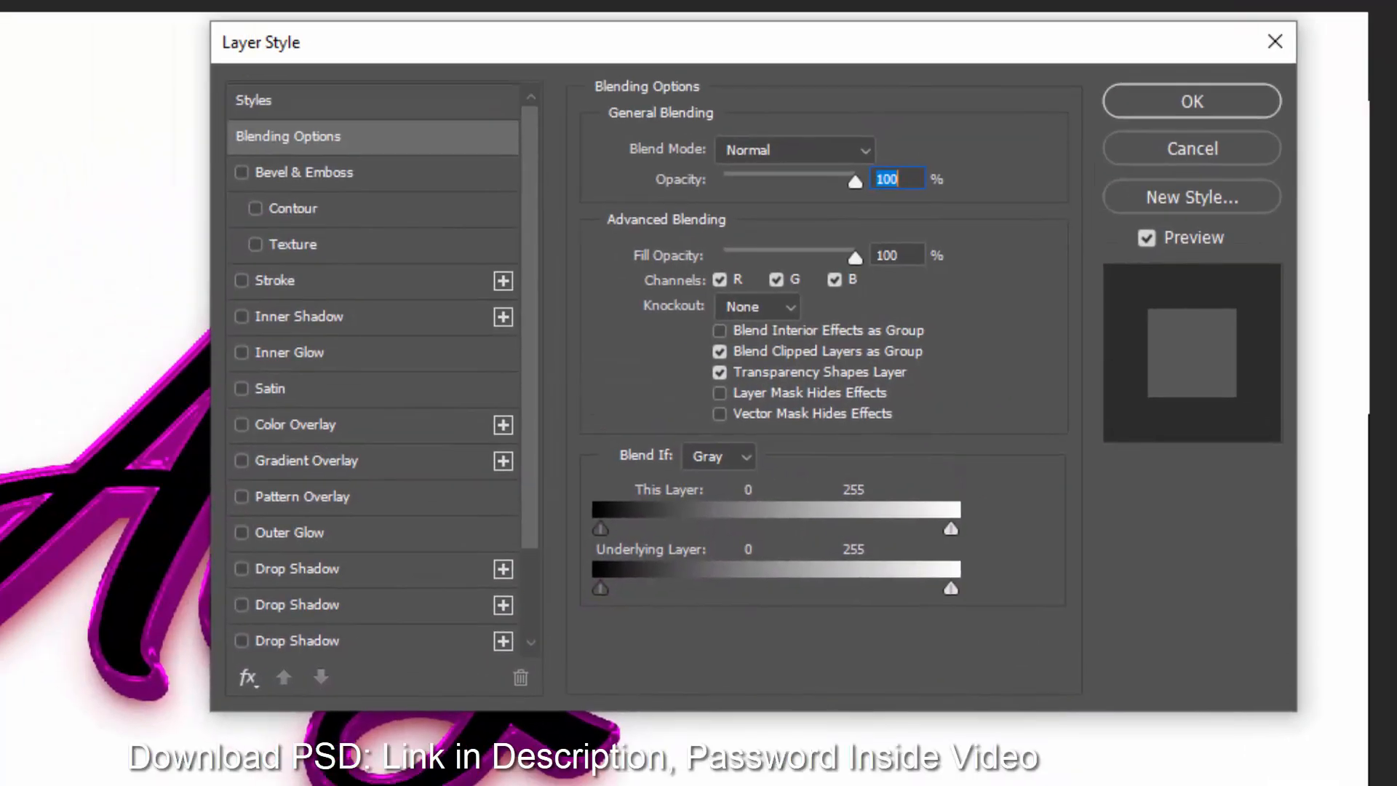
{"action": "left_click", "coordinate": [915, 254]}
{"action": "left_click_drag", "start_coordinate": [915, 255], "coordinate": [729, 252]}
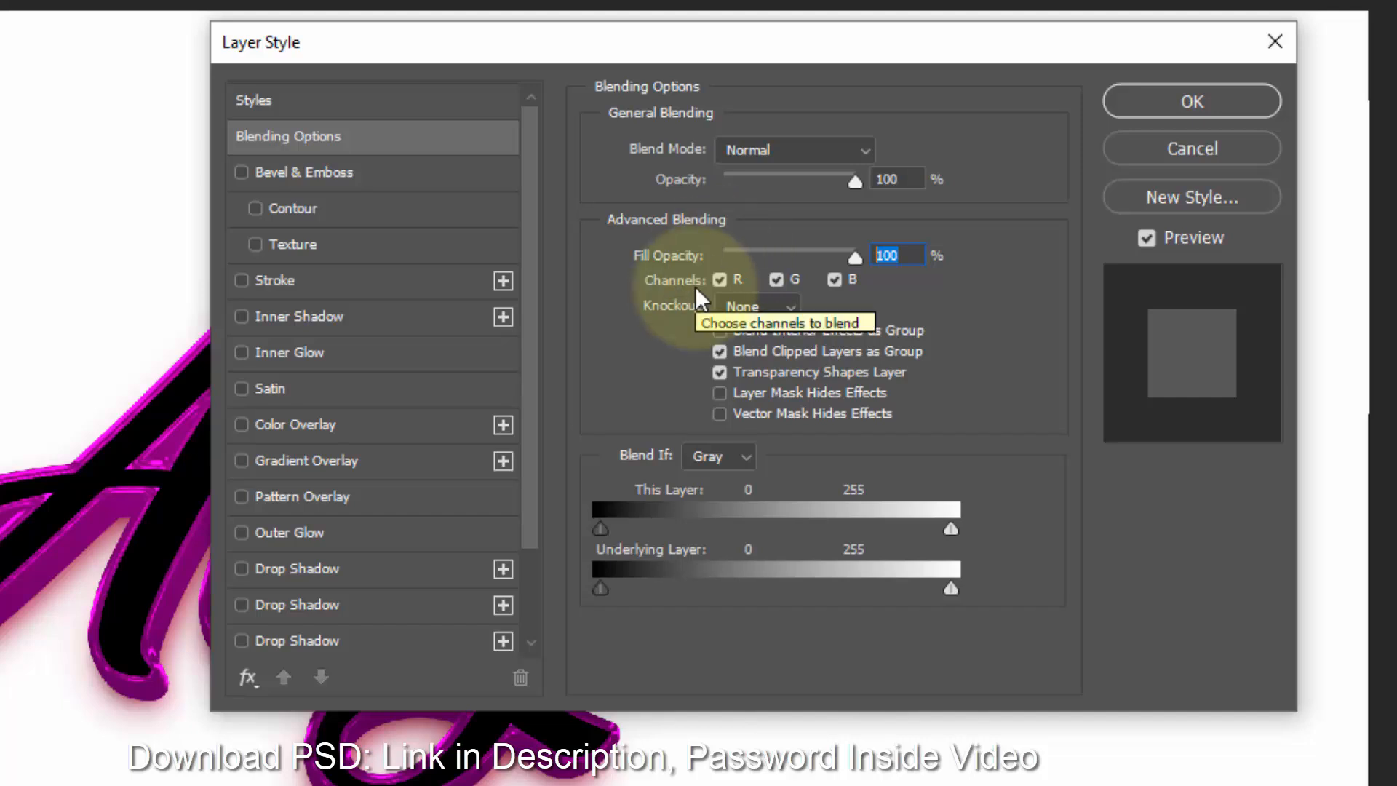
{"action": "left_click", "coordinate": [329, 175]}
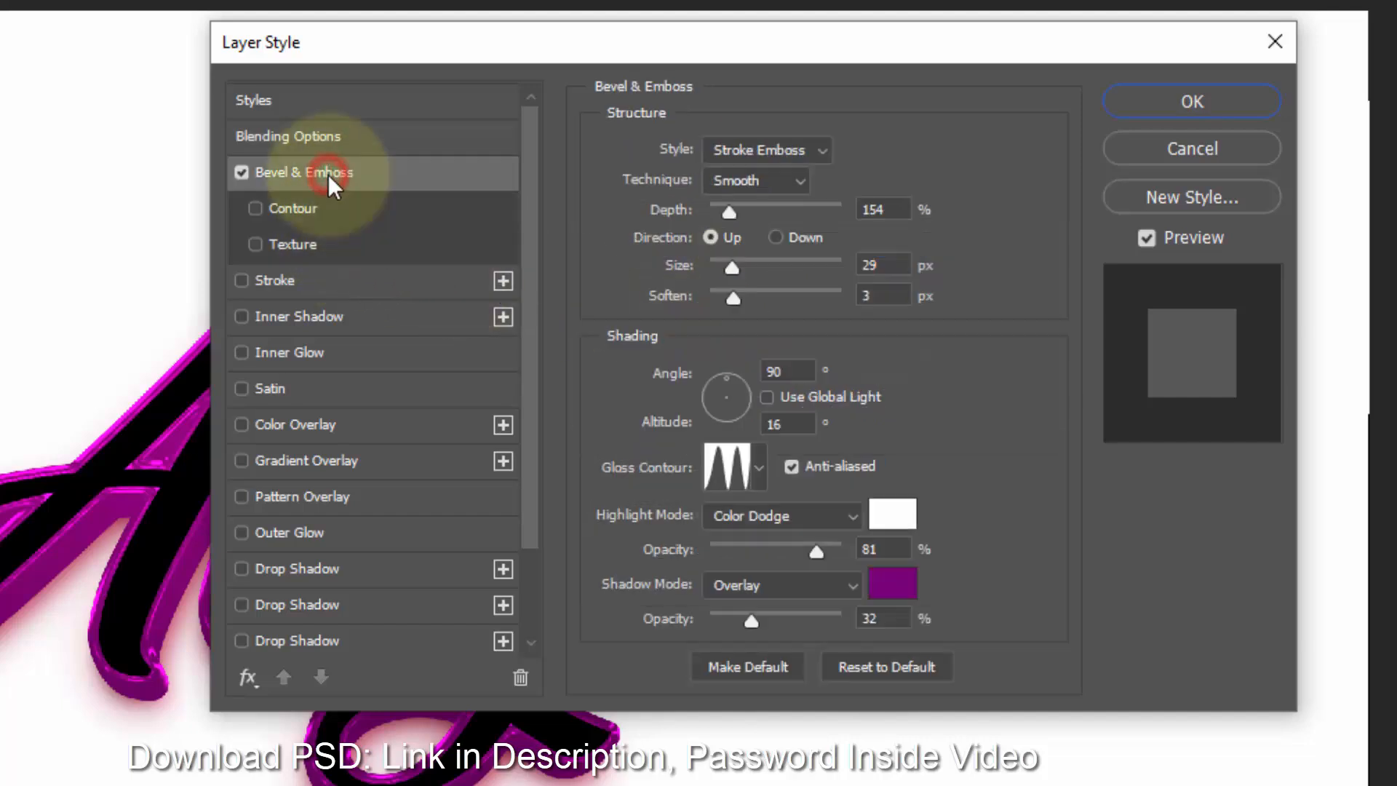
{"action": "left_click", "coordinate": [764, 150]}
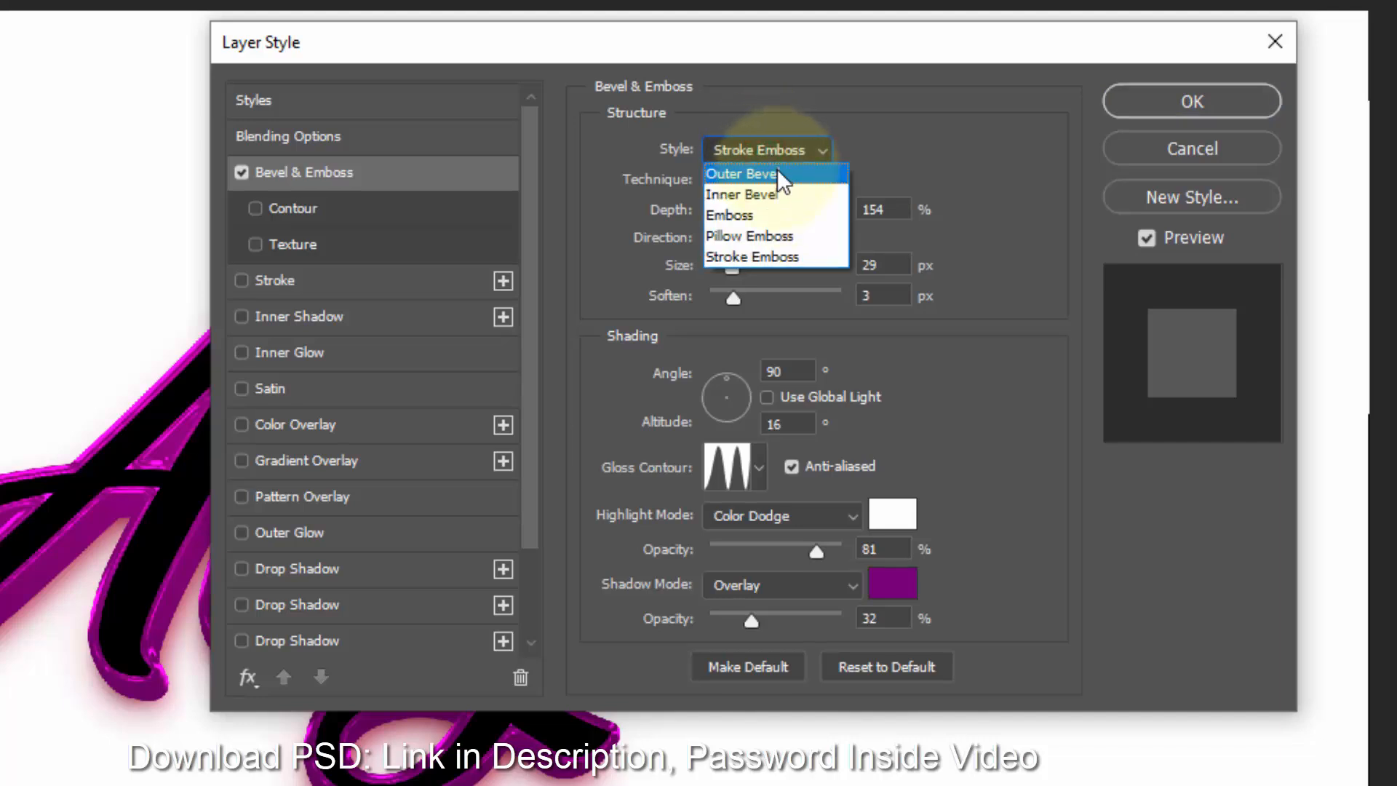
{"action": "left_click", "coordinate": [778, 172]}
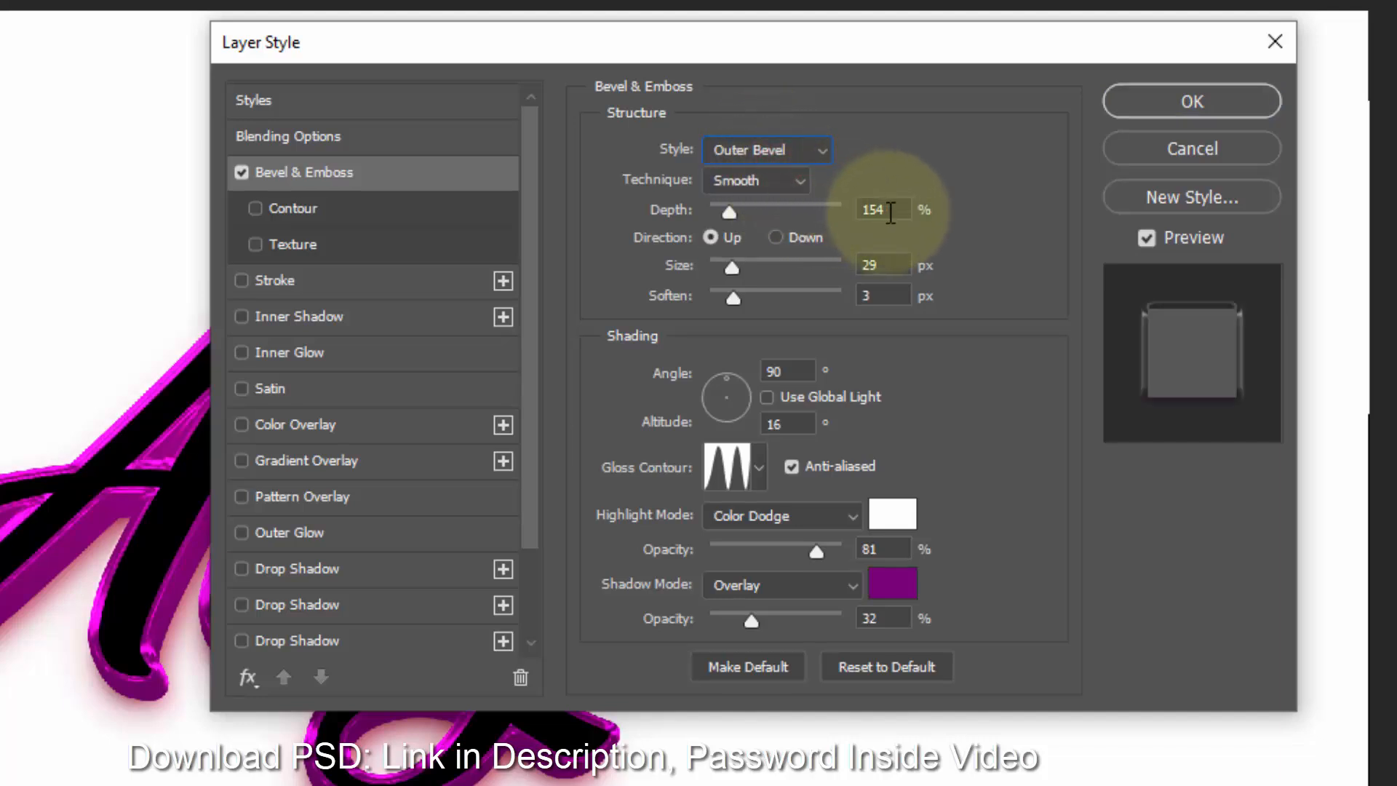
- Set the outer bevel's size to 13 px
{"action": "left_click_drag", "start_coordinate": [889, 211], "coordinate": [750, 211]}
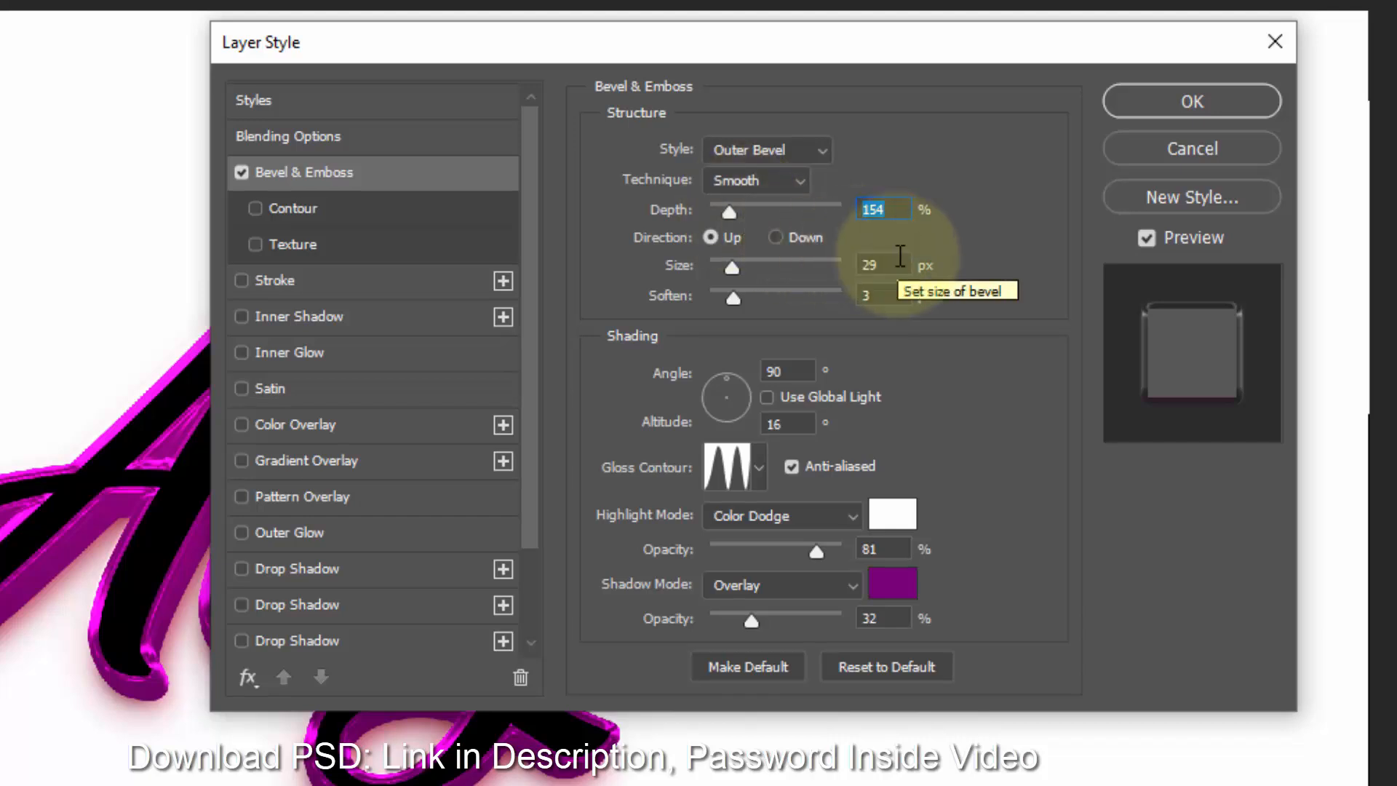
{"action": "left_click_drag", "start_coordinate": [906, 265], "coordinate": [710, 278]}
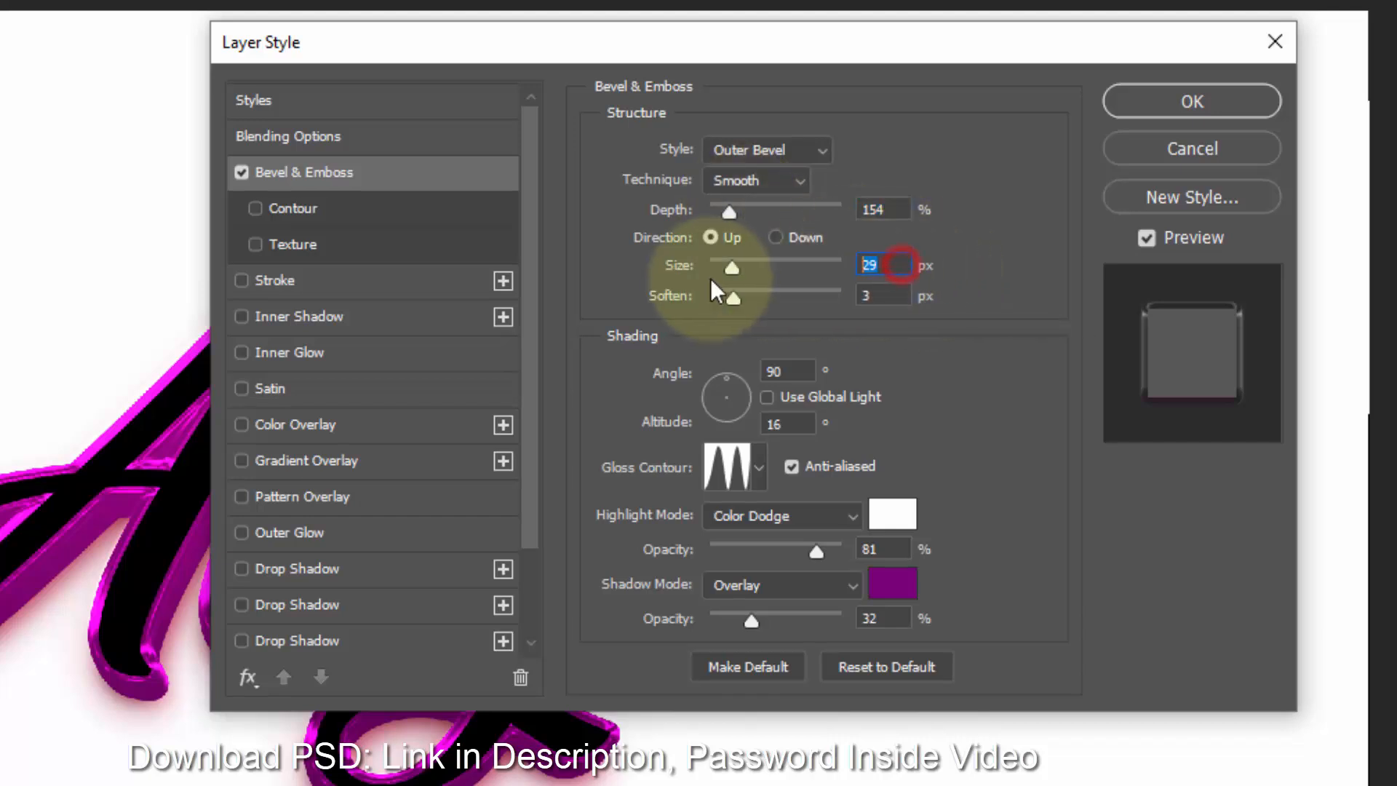
{"action": "type", "text": "13"}
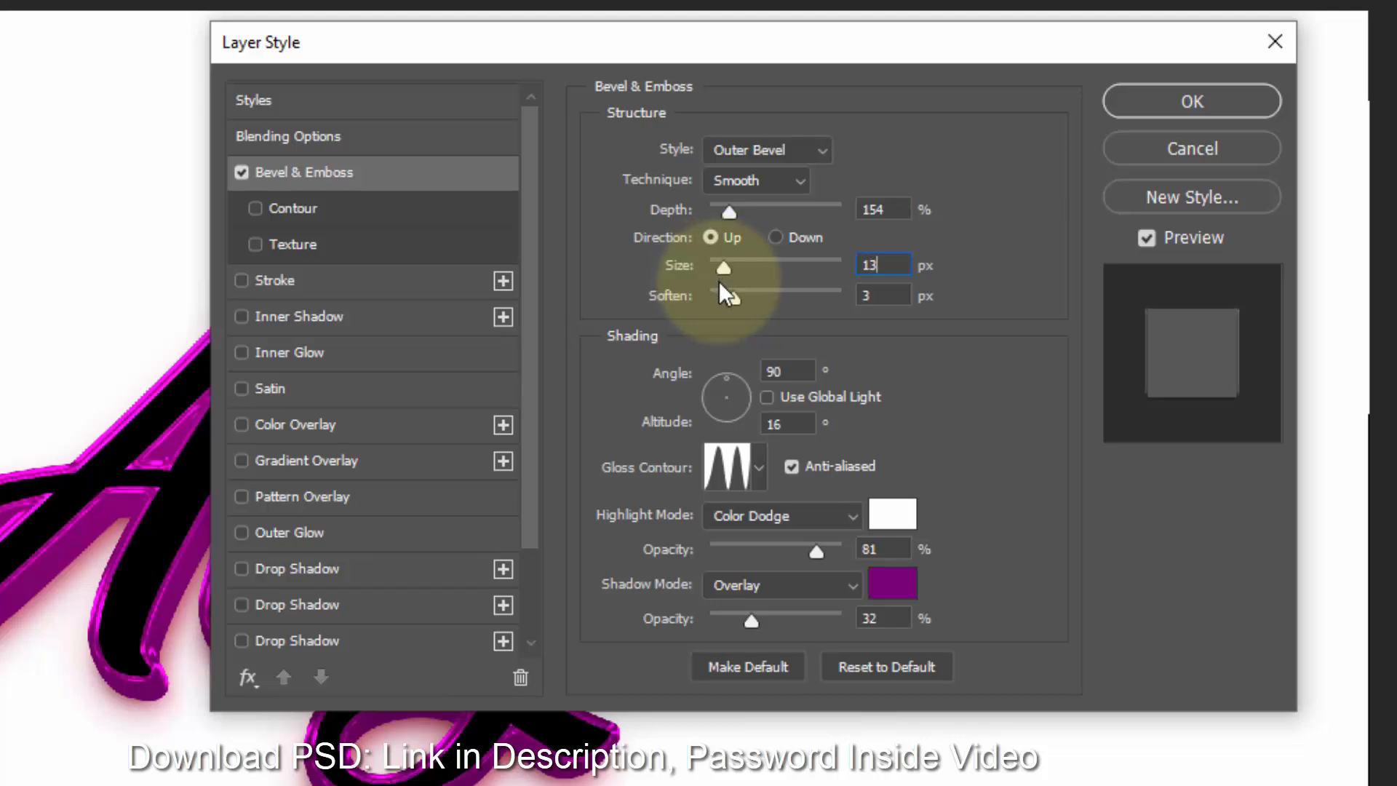
{"action": "left_click", "coordinate": [880, 295]}
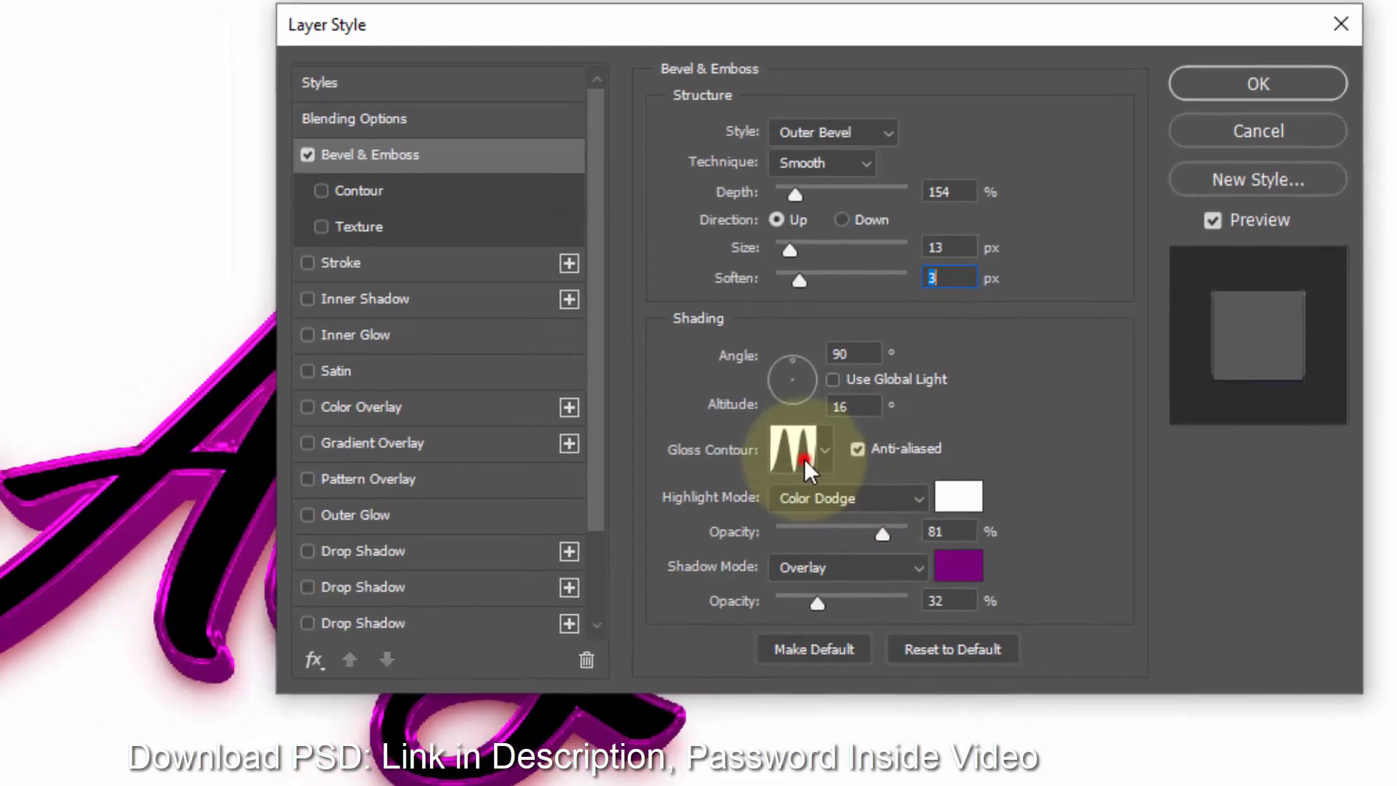
- Change the bevel's gloss contour to Linear through the contour editor
{"action": "left_click", "coordinate": [735, 471]}
{"action": "left_click", "coordinate": [367, 175]}
{"action": "left_click", "coordinate": [321, 289]}
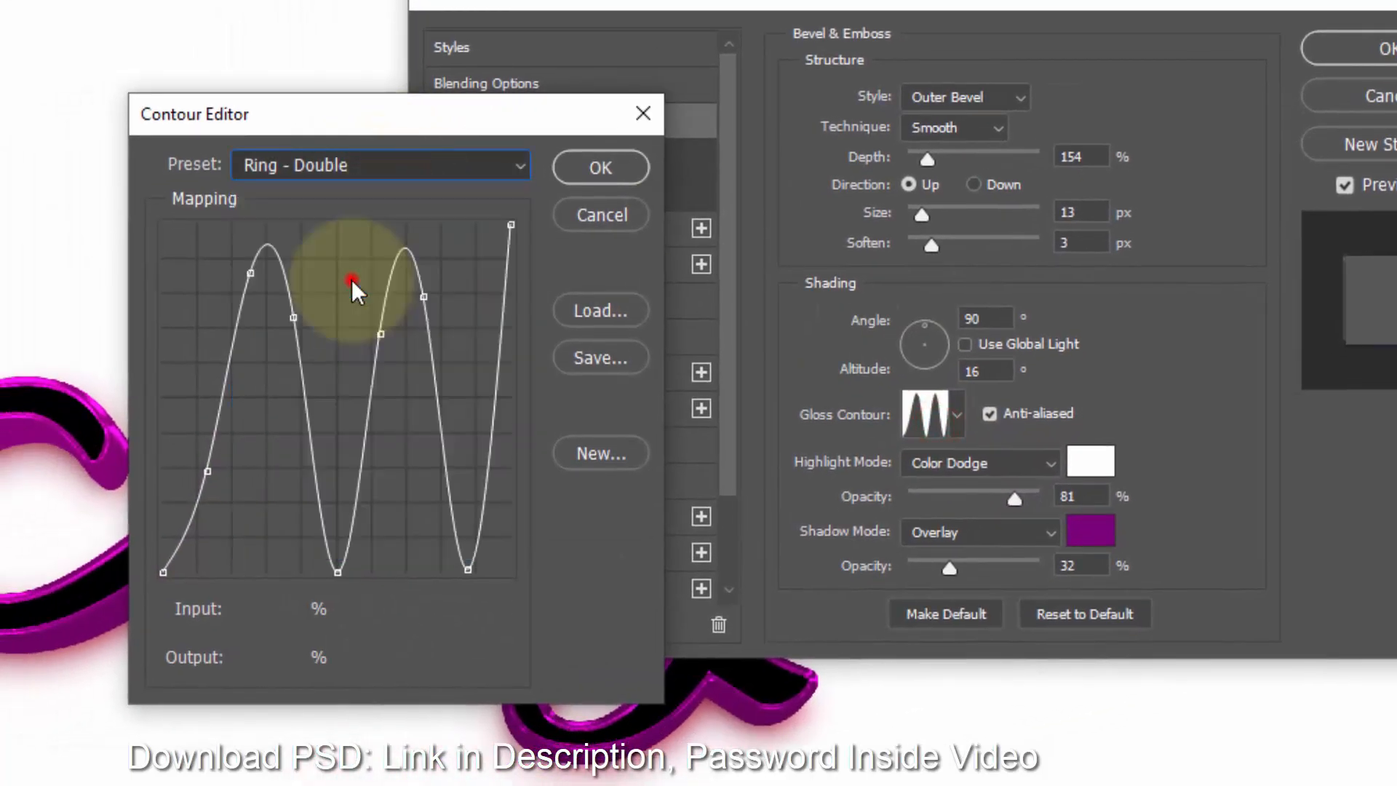
{"action": "left_click", "coordinate": [589, 171]}
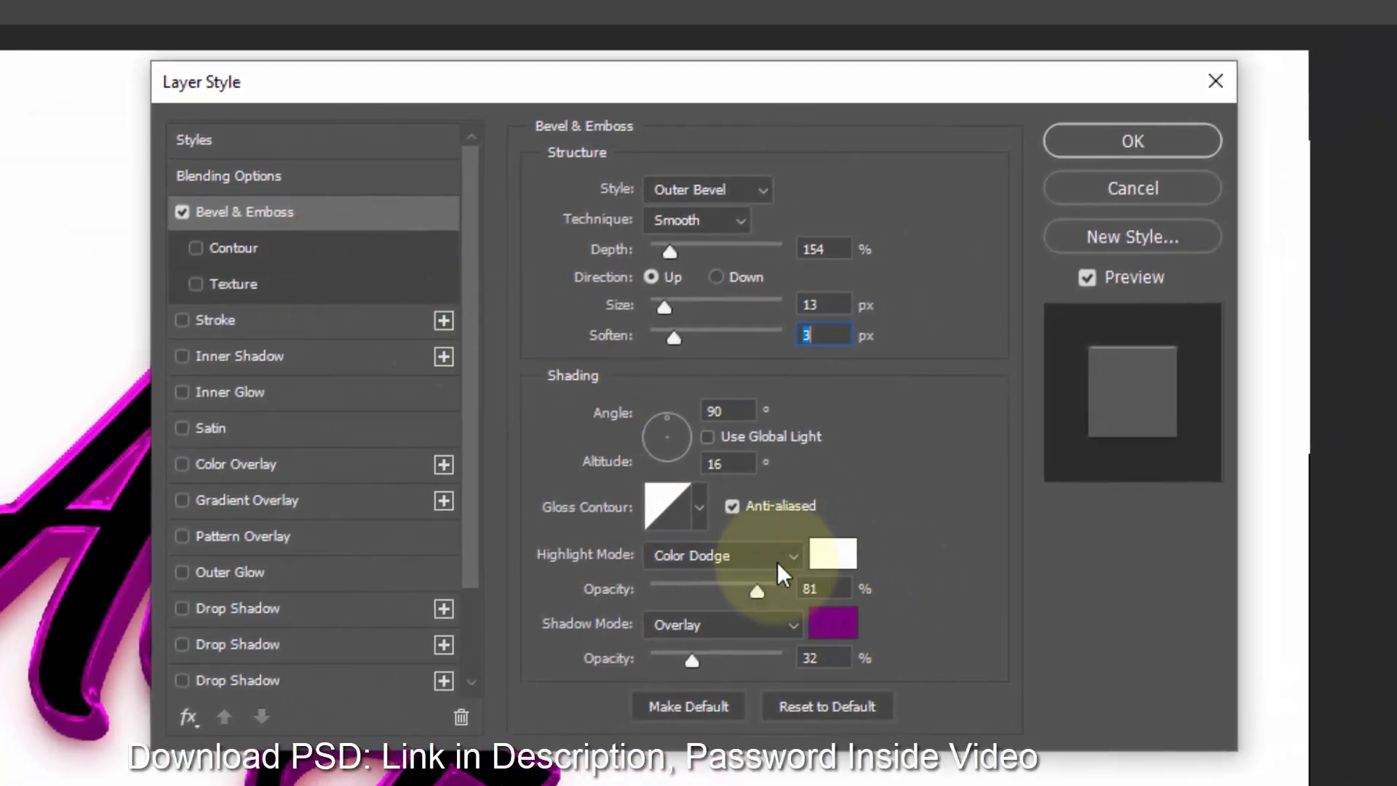
- Set the bevel's highlight opacity to 83% and its shadow color to b4039a
{"action": "type", "text": "83"}
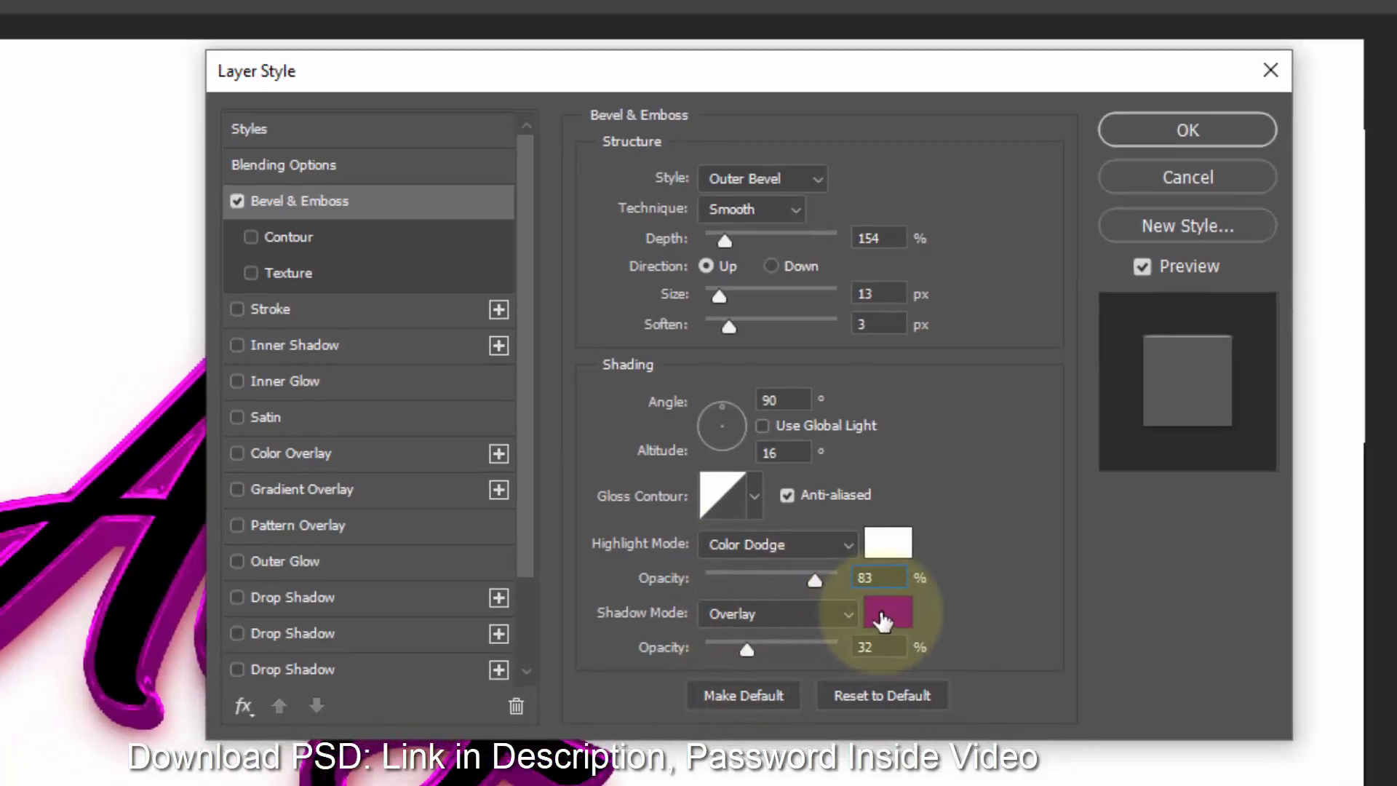
{"action": "left_click", "coordinate": [833, 623]}
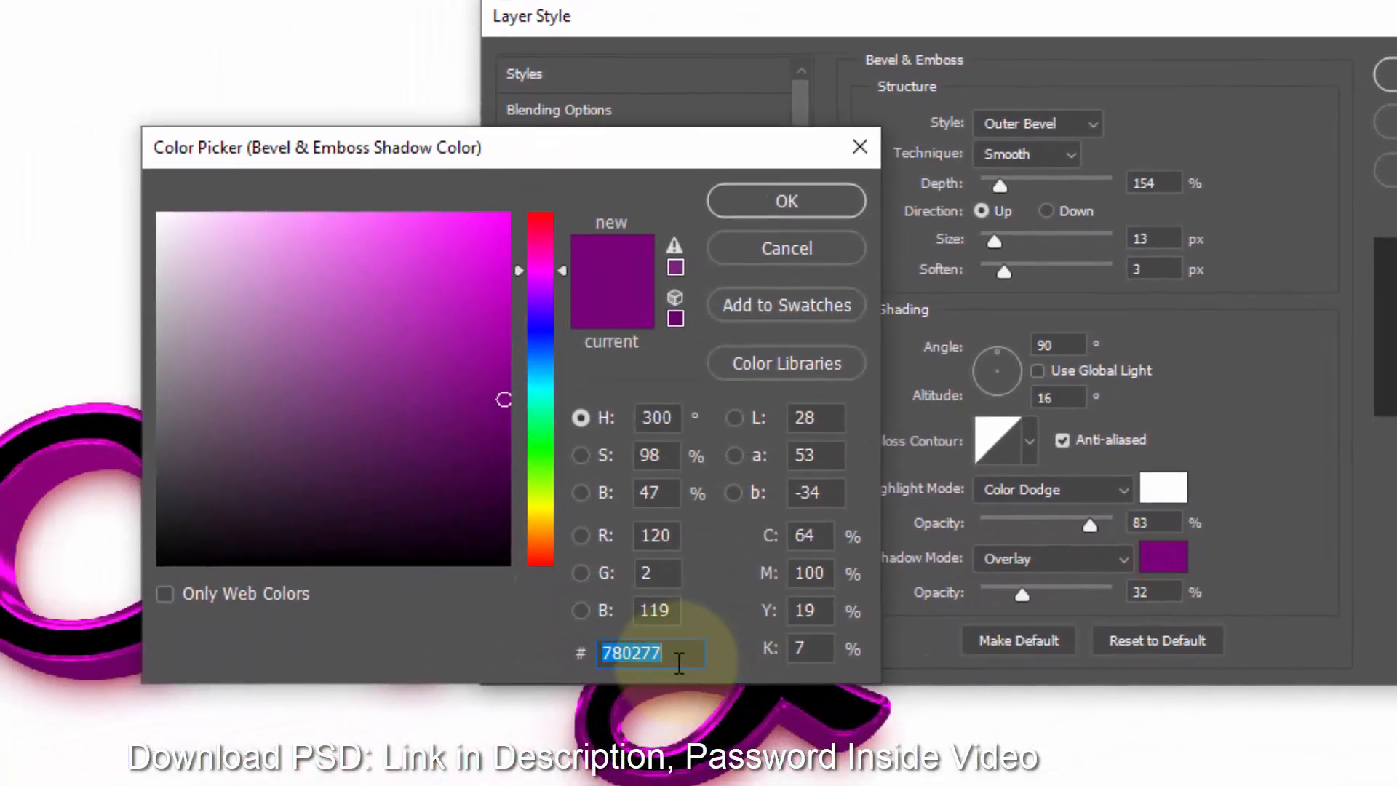
{"action": "type", "text": "b"}
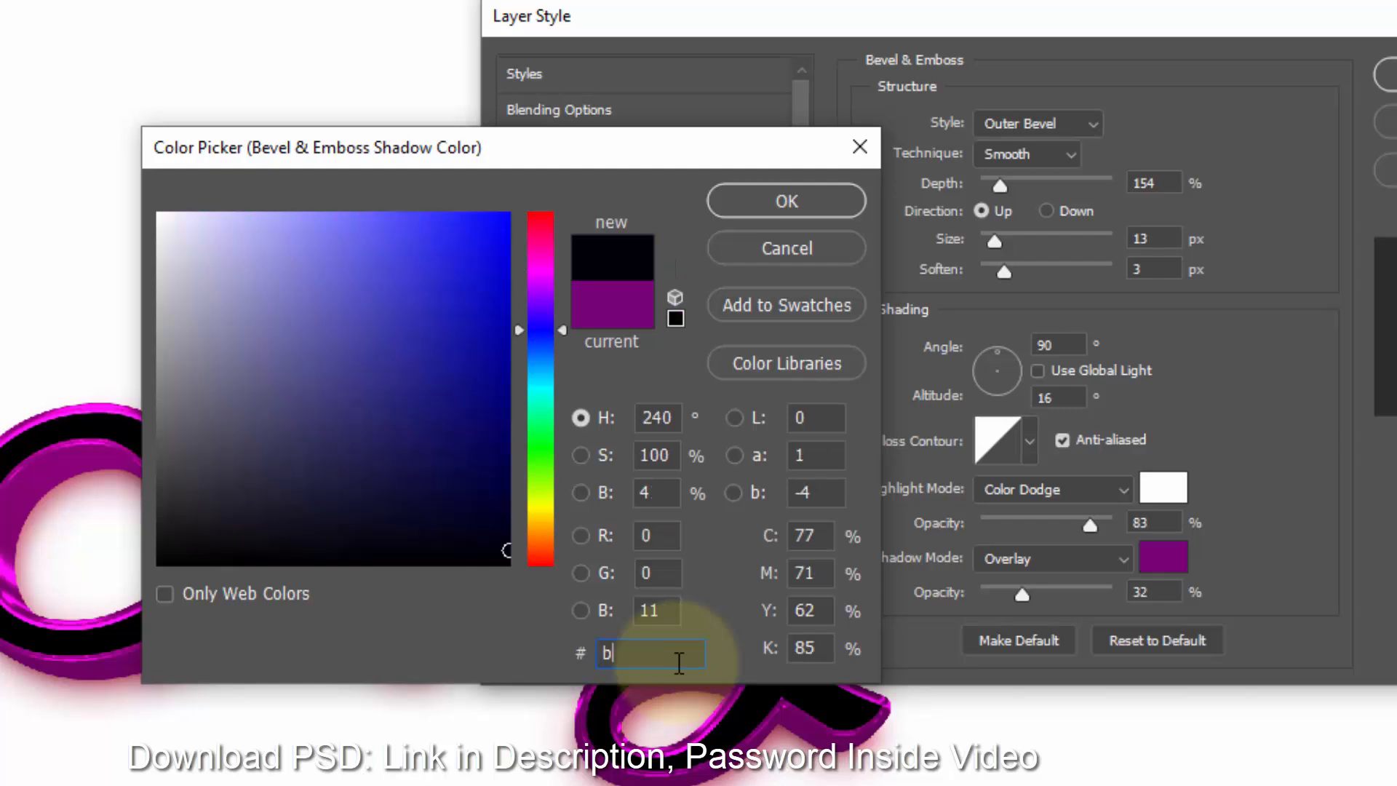
{"action": "type", "text": "40390"}
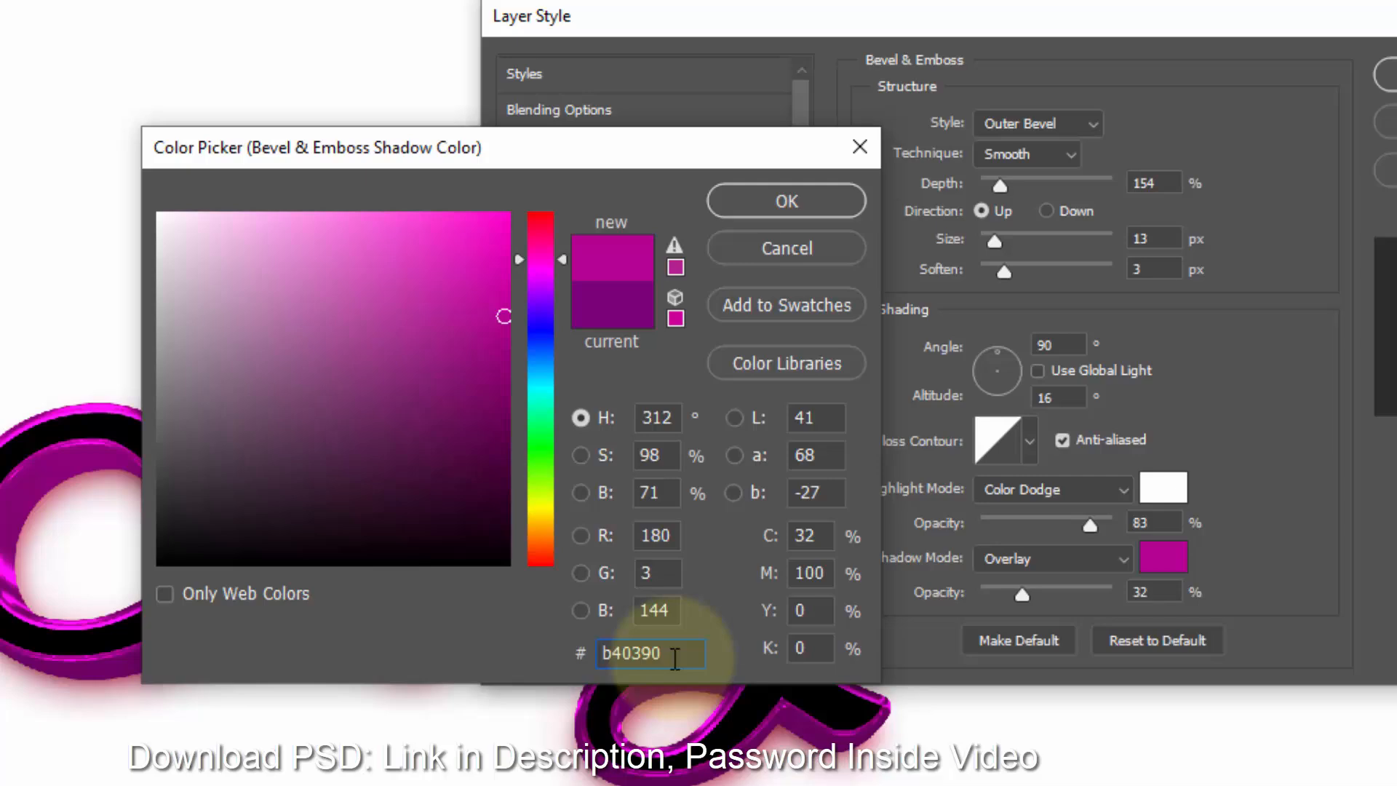
{"action": "key", "text": "BackSpace"}
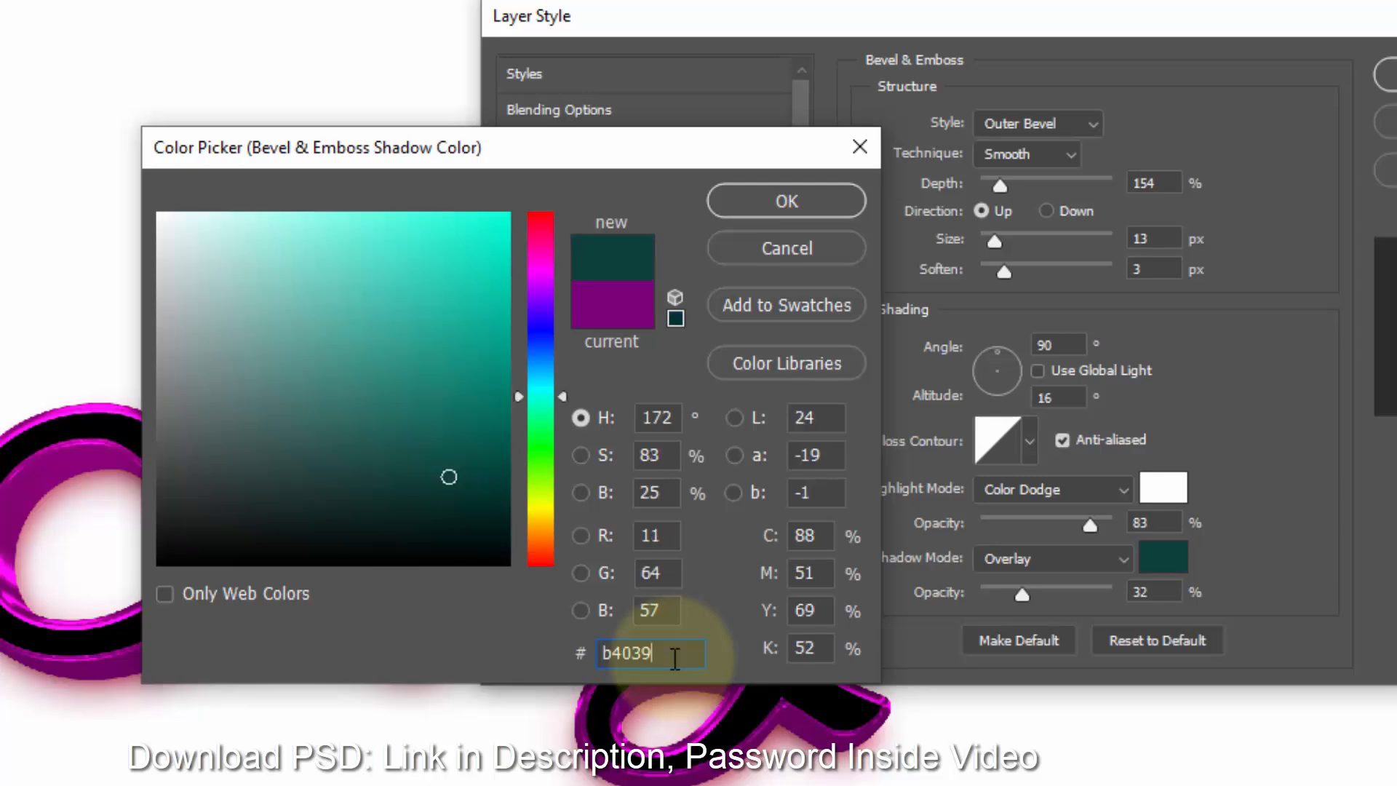
{"action": "type", "text": "a"}
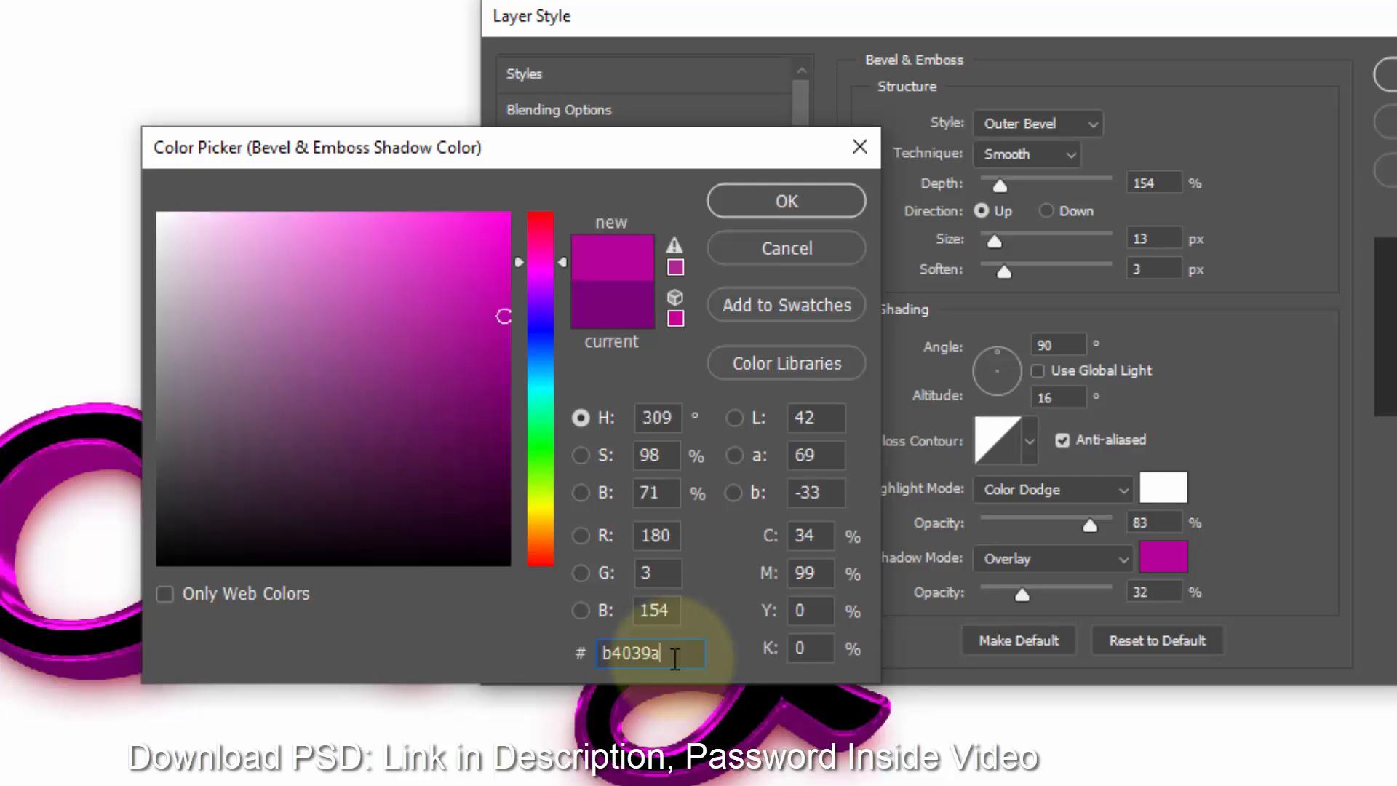
{"action": "left_click", "coordinate": [790, 201]}
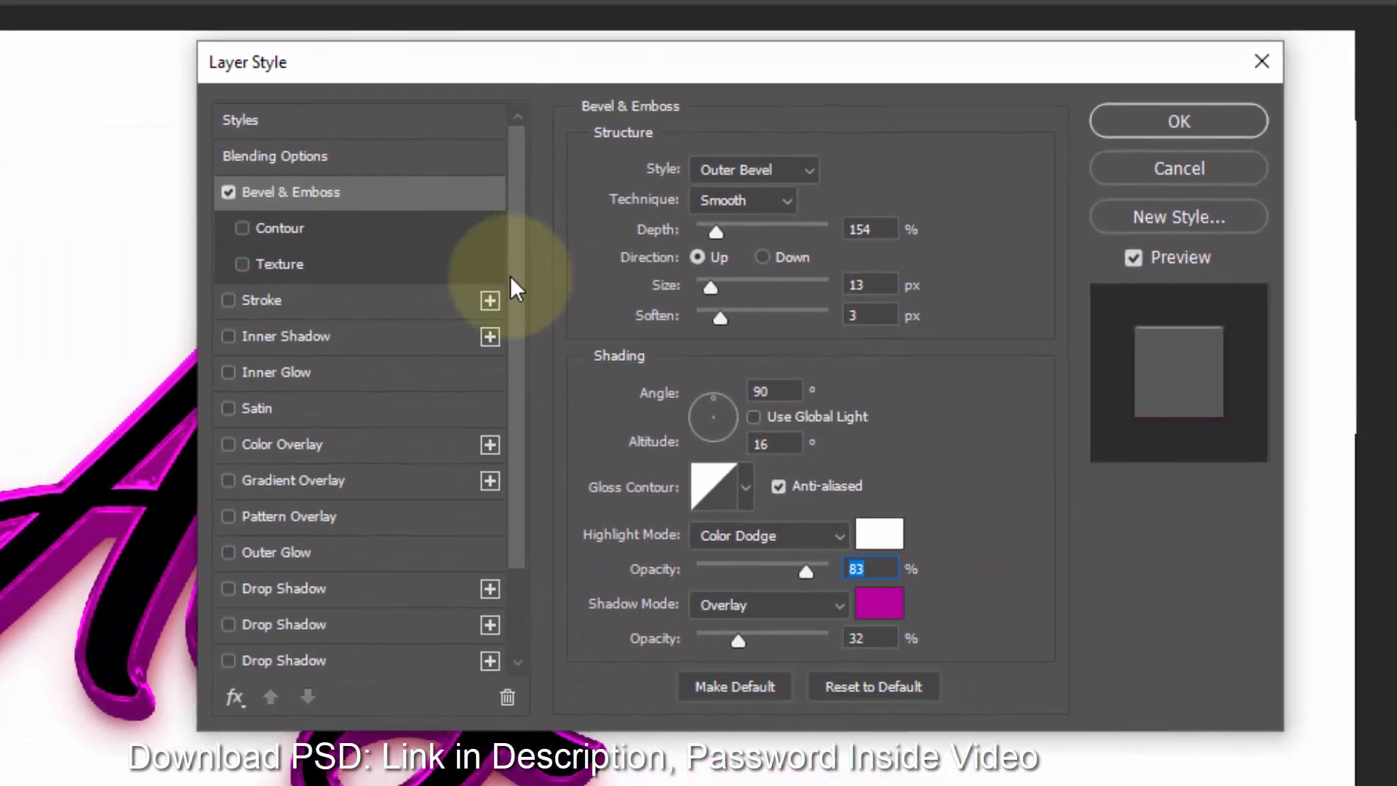
- Enable a gradient Stroke on the layer and set its size to 20 px
{"action": "left_click", "coordinate": [359, 304]}
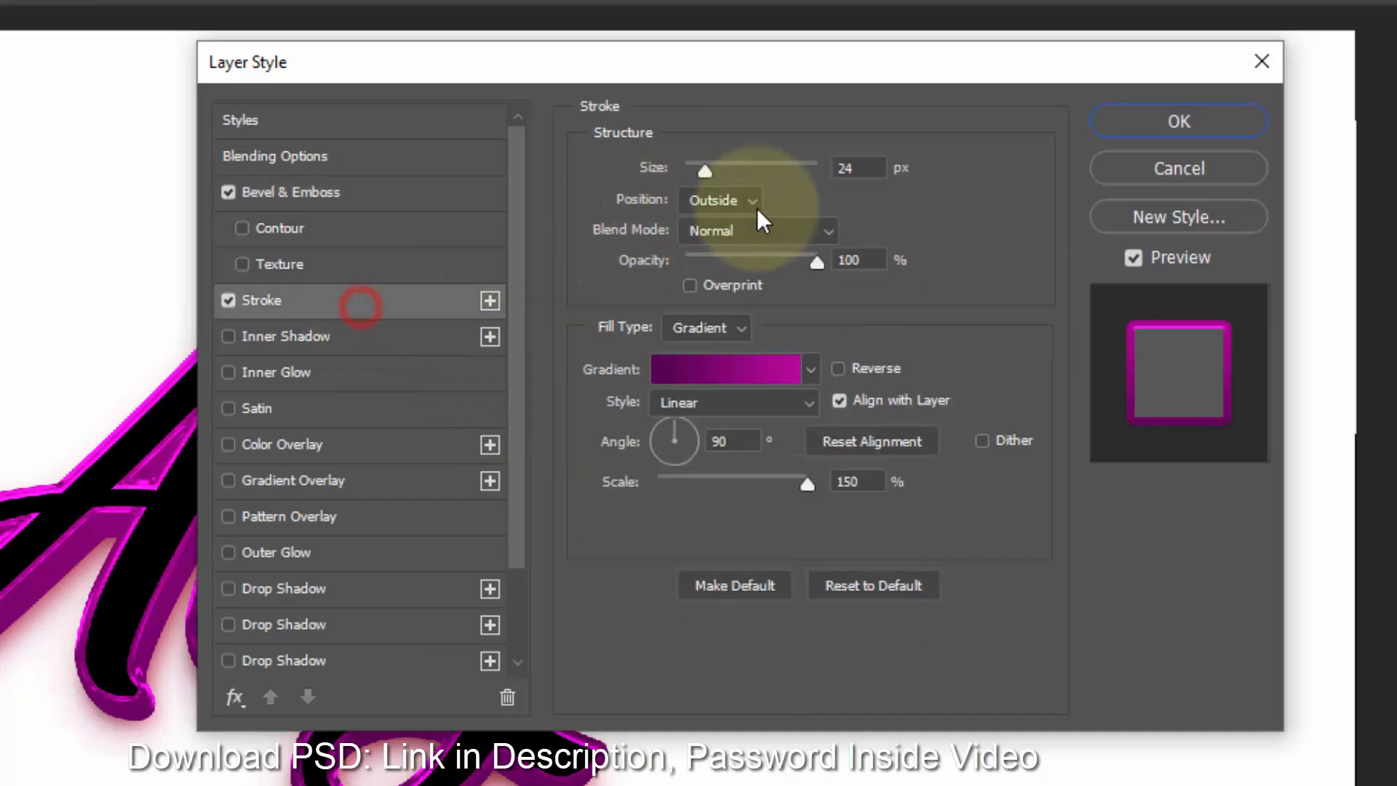
{"action": "double_click", "coordinate": [866, 168]}
{"action": "type", "text": "20"}
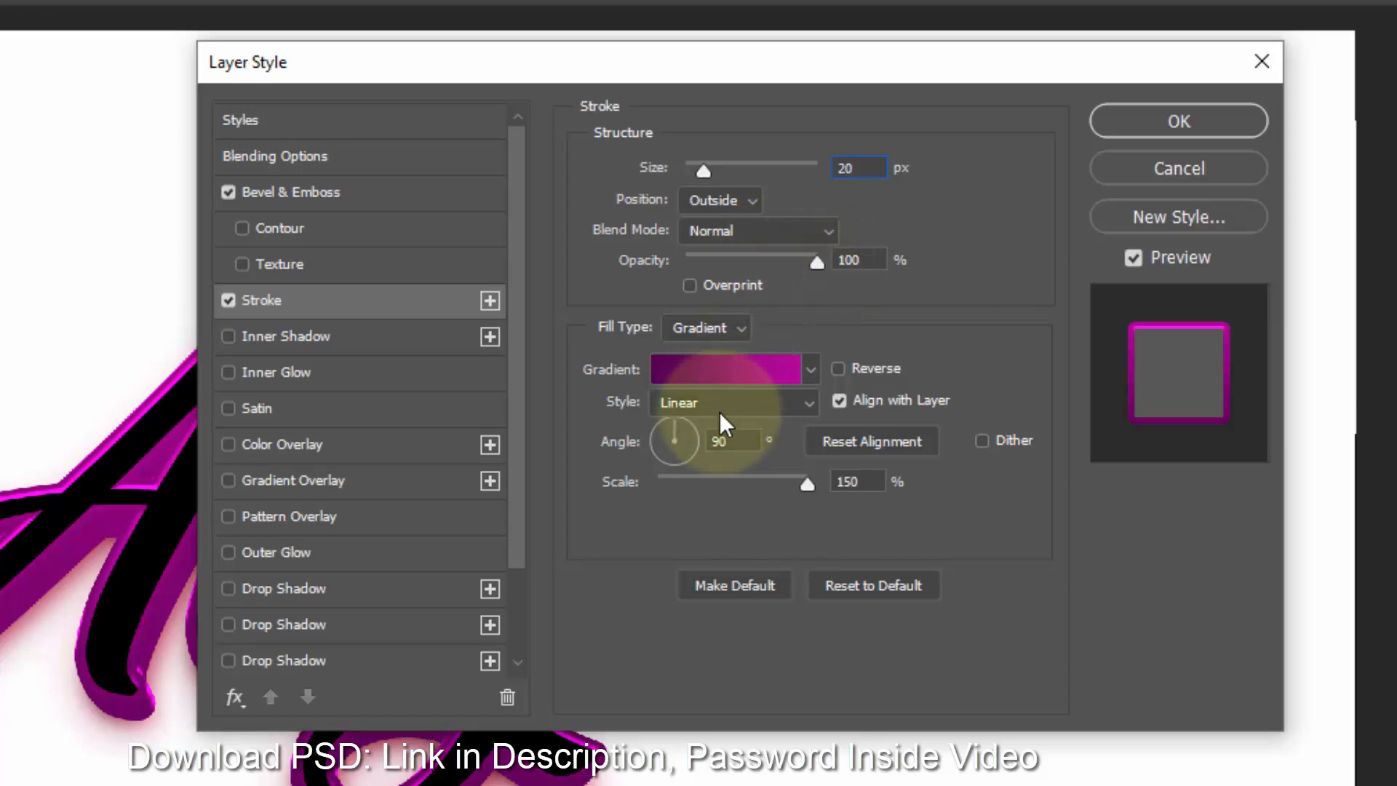
{"action": "left_click", "coordinate": [742, 439]}
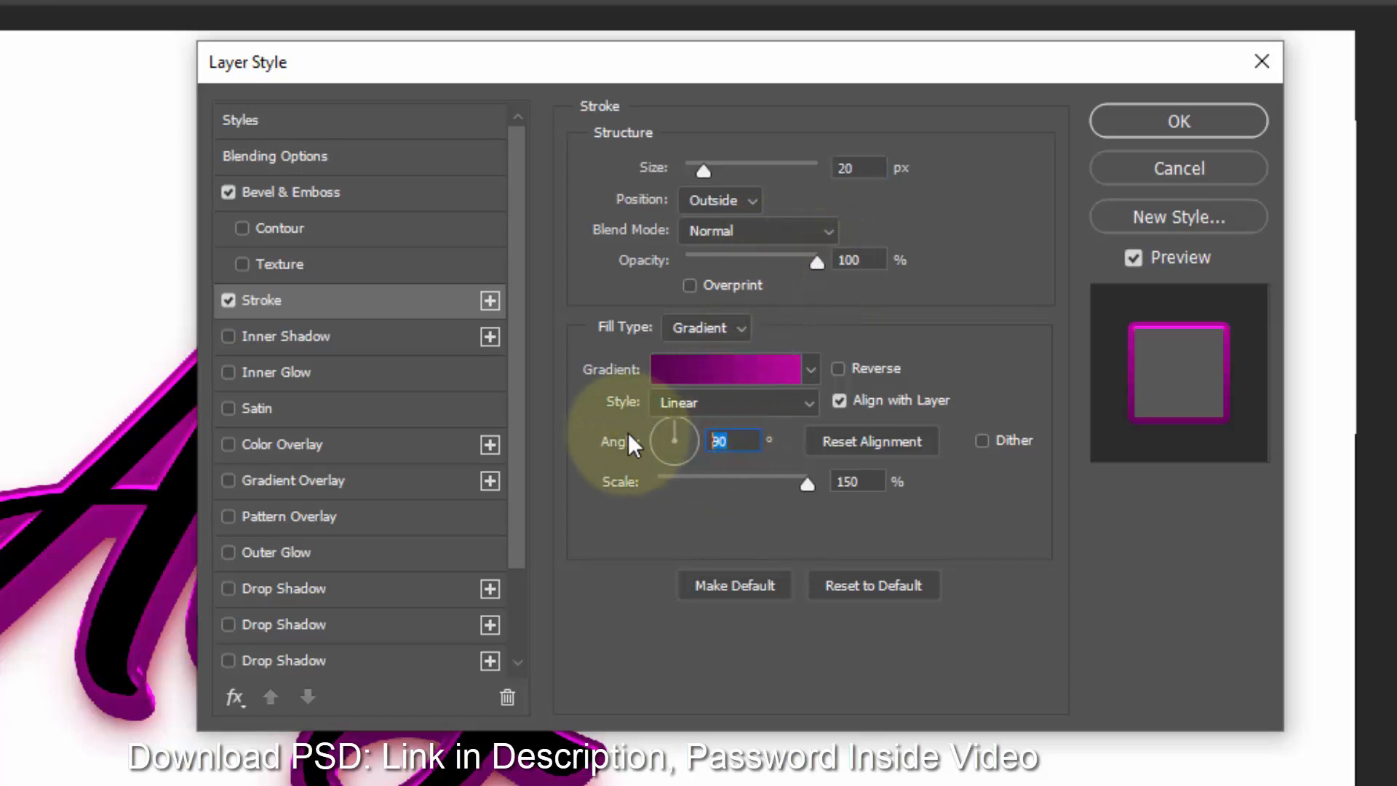
{"action": "left_click", "coordinate": [855, 482]}
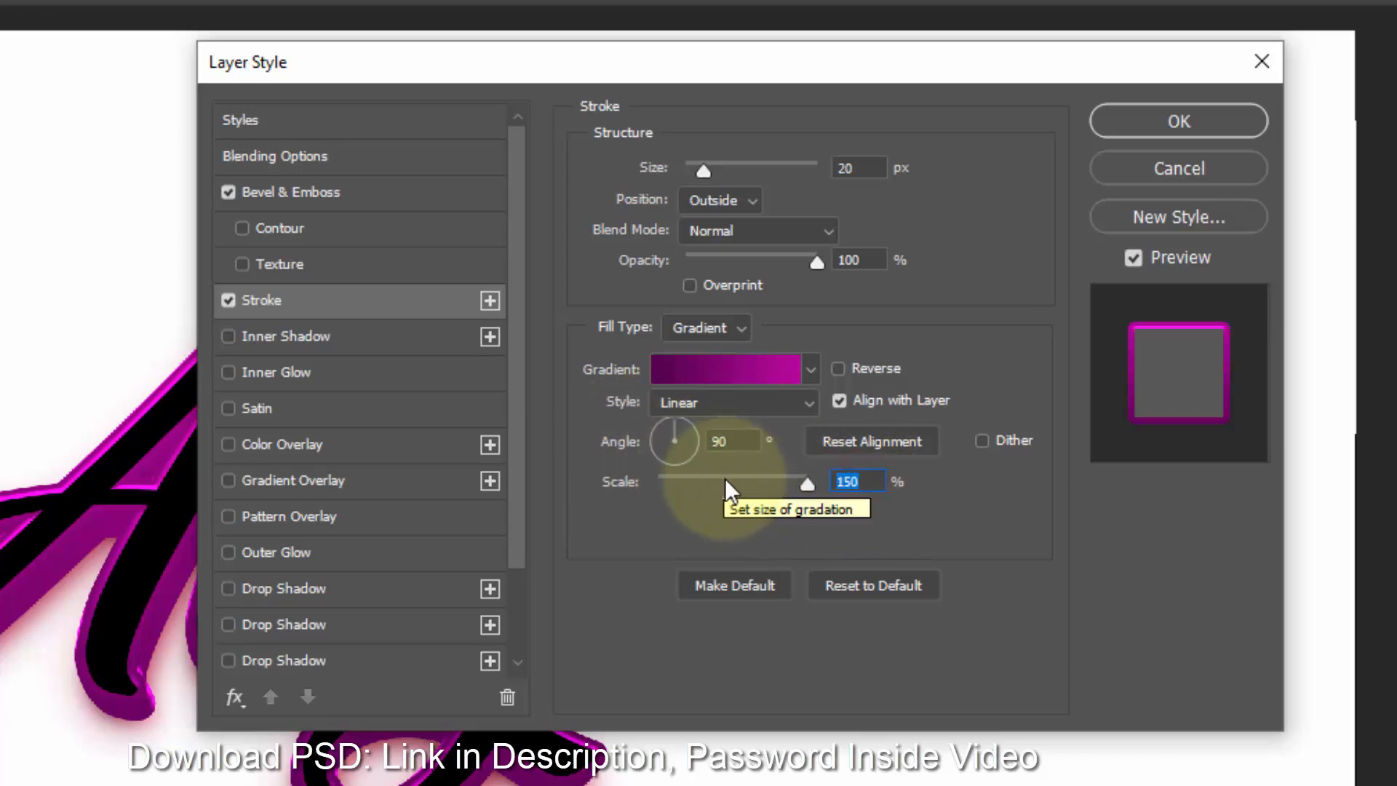
- Set the Bevel & Emboss shadow opacity to 40%
{"action": "left_click", "coordinate": [285, 194]}
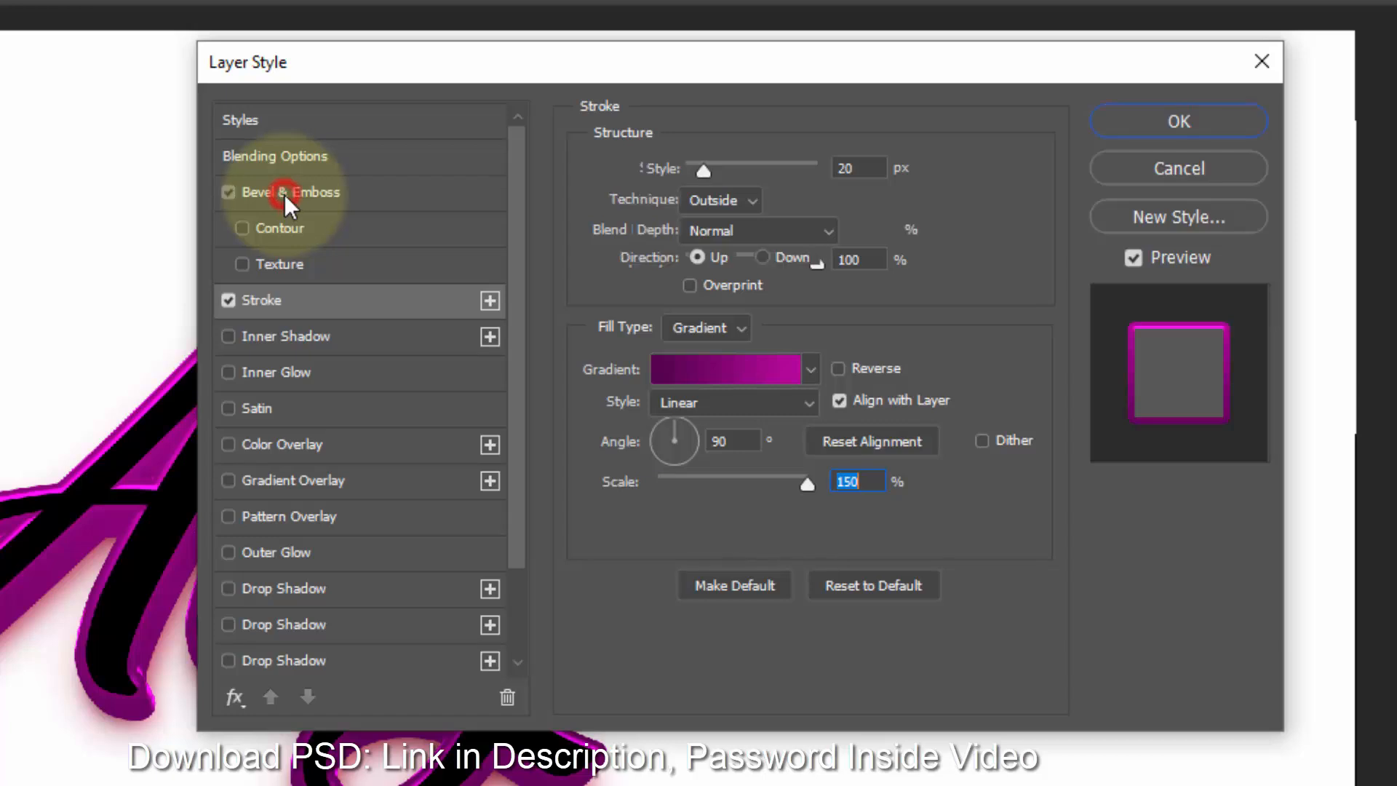
{"action": "left_click", "coordinate": [882, 637]}
{"action": "type", "text": "4"}
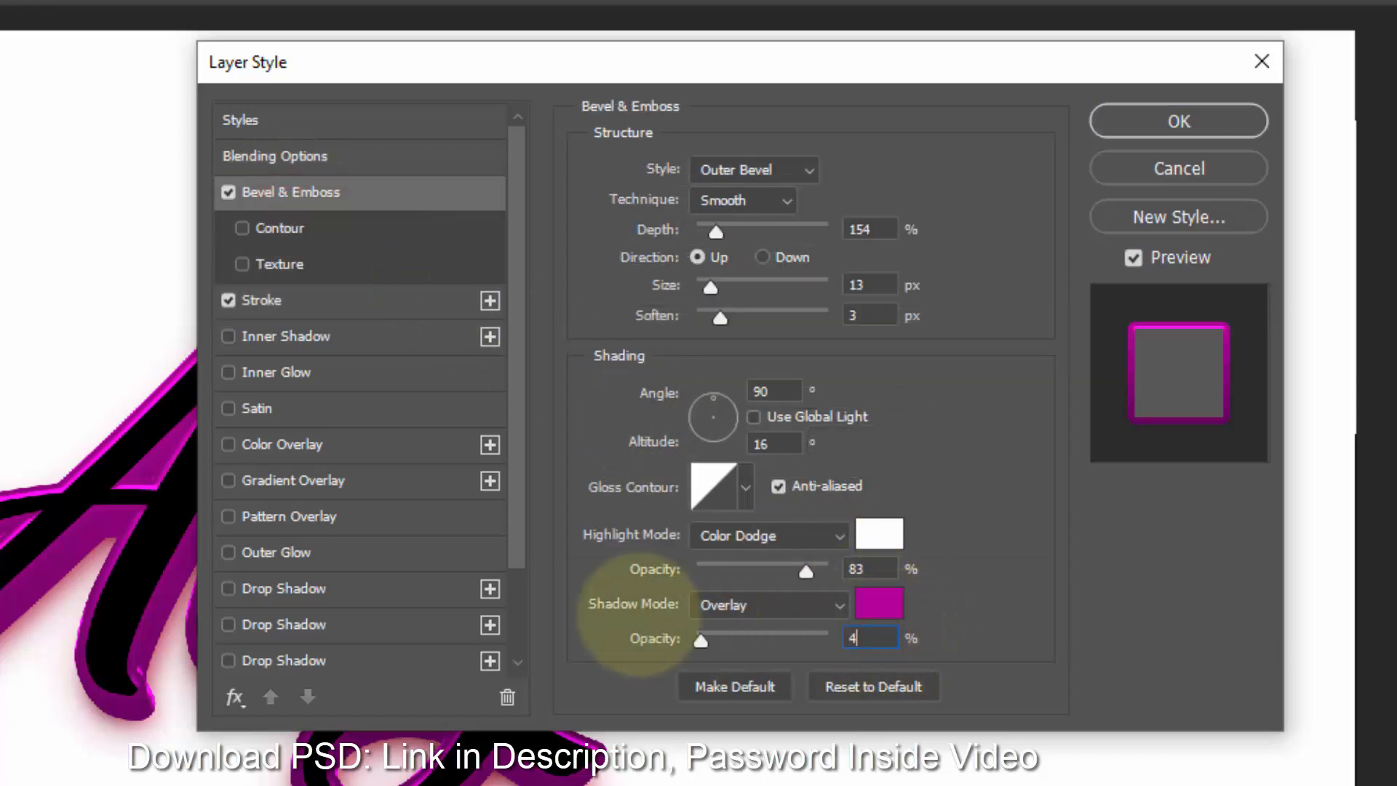
{"action": "type", "text": "0"}
{"action": "left_click", "coordinate": [325, 300]}
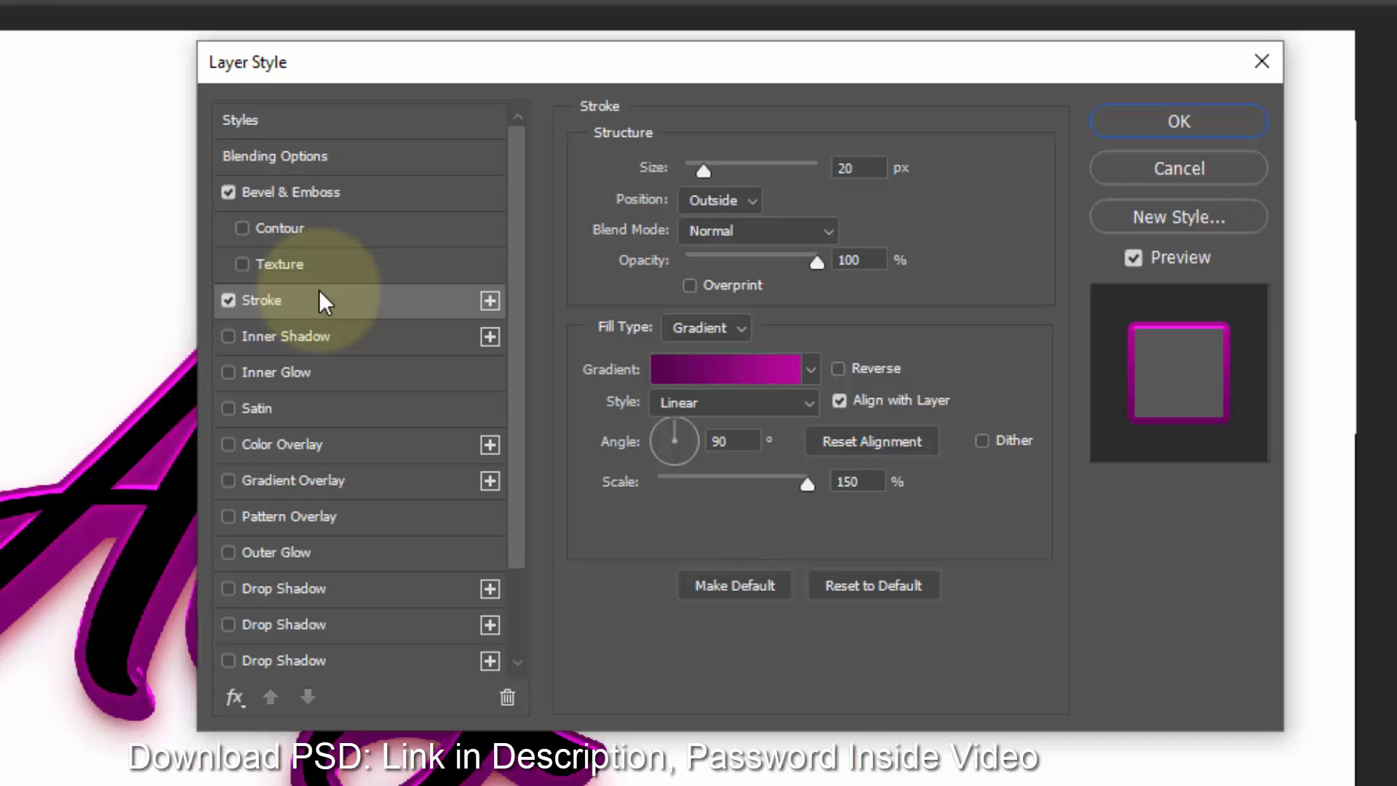
- Enable Gradient Overlay and set the gradient's left color stop to 550350
{"action": "left_click", "coordinate": [360, 483]}
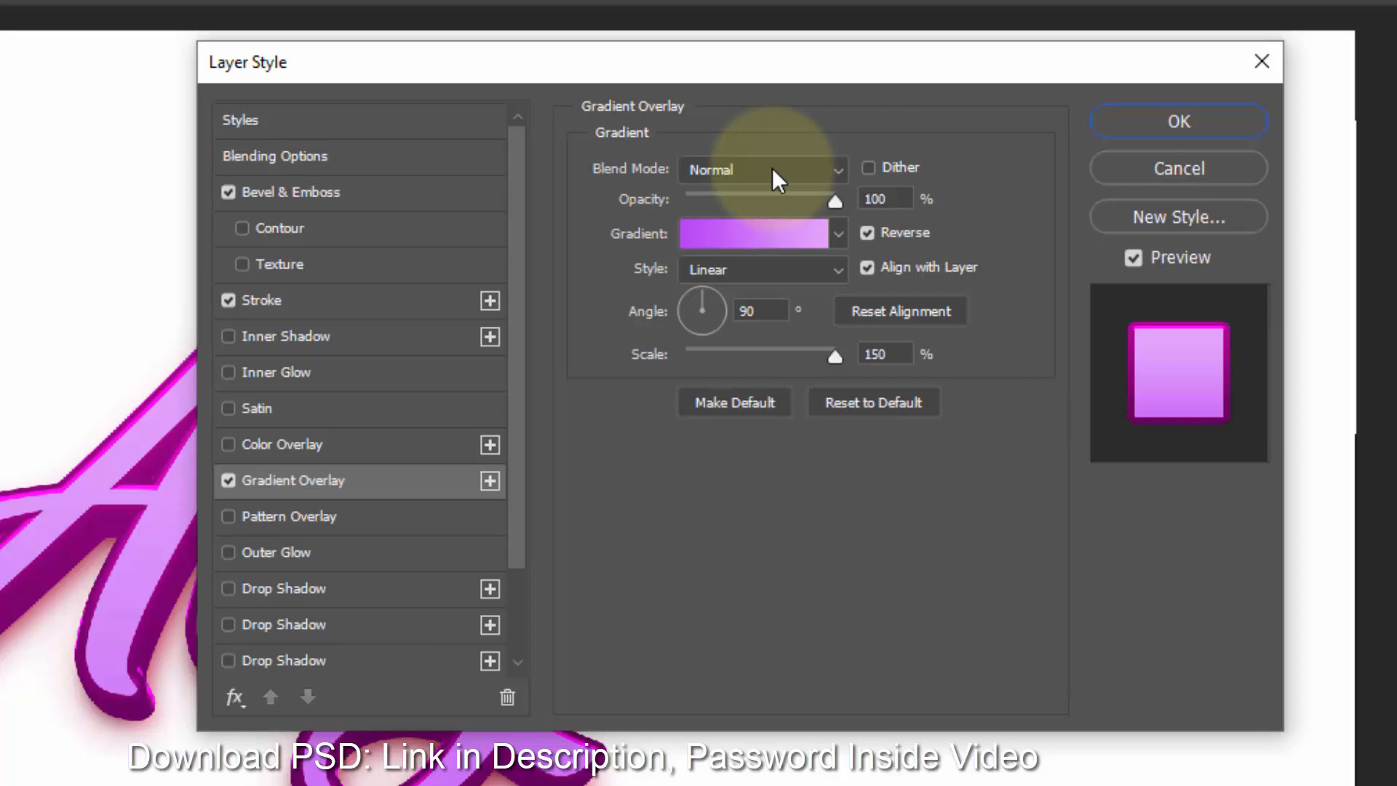
{"action": "left_click", "coordinate": [779, 239]}
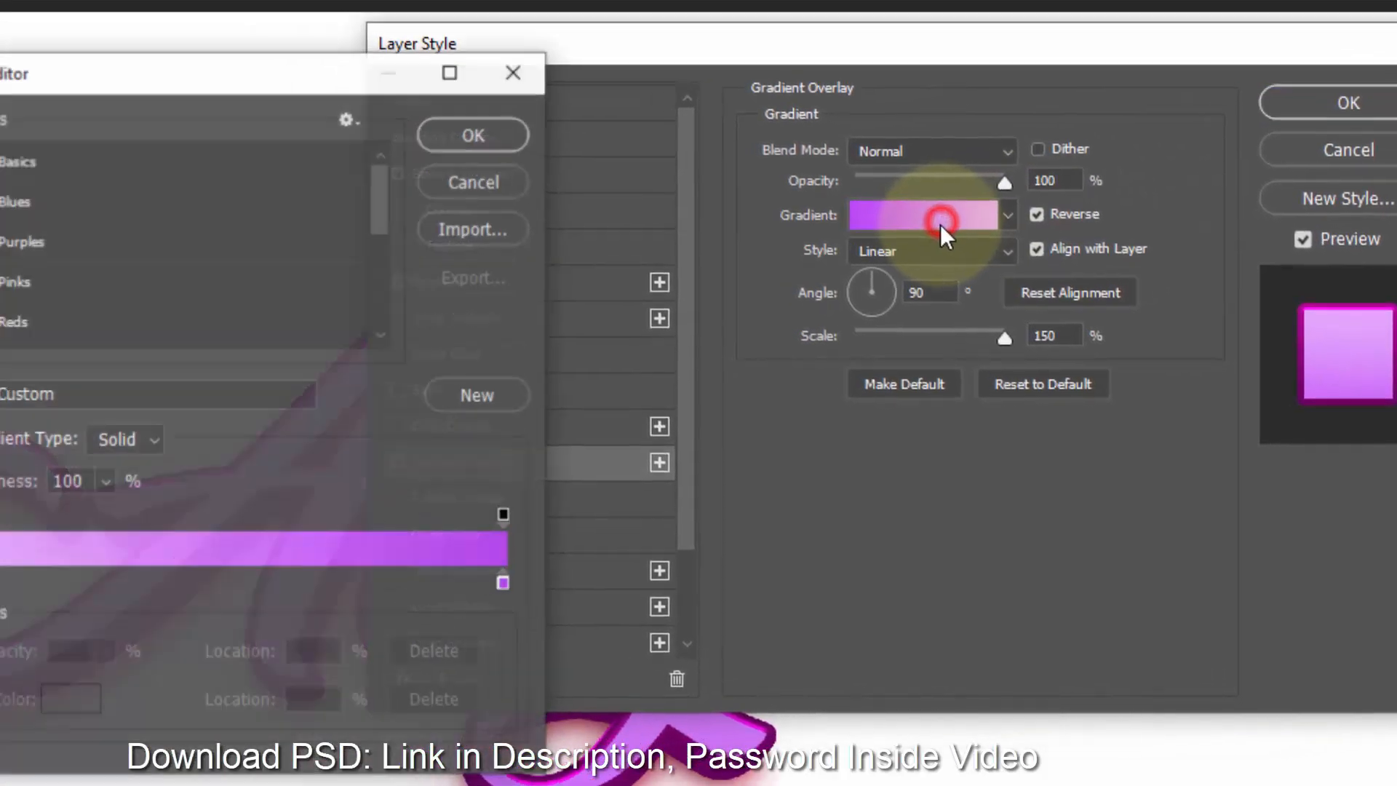
{"action": "left_click", "coordinate": [143, 562]}
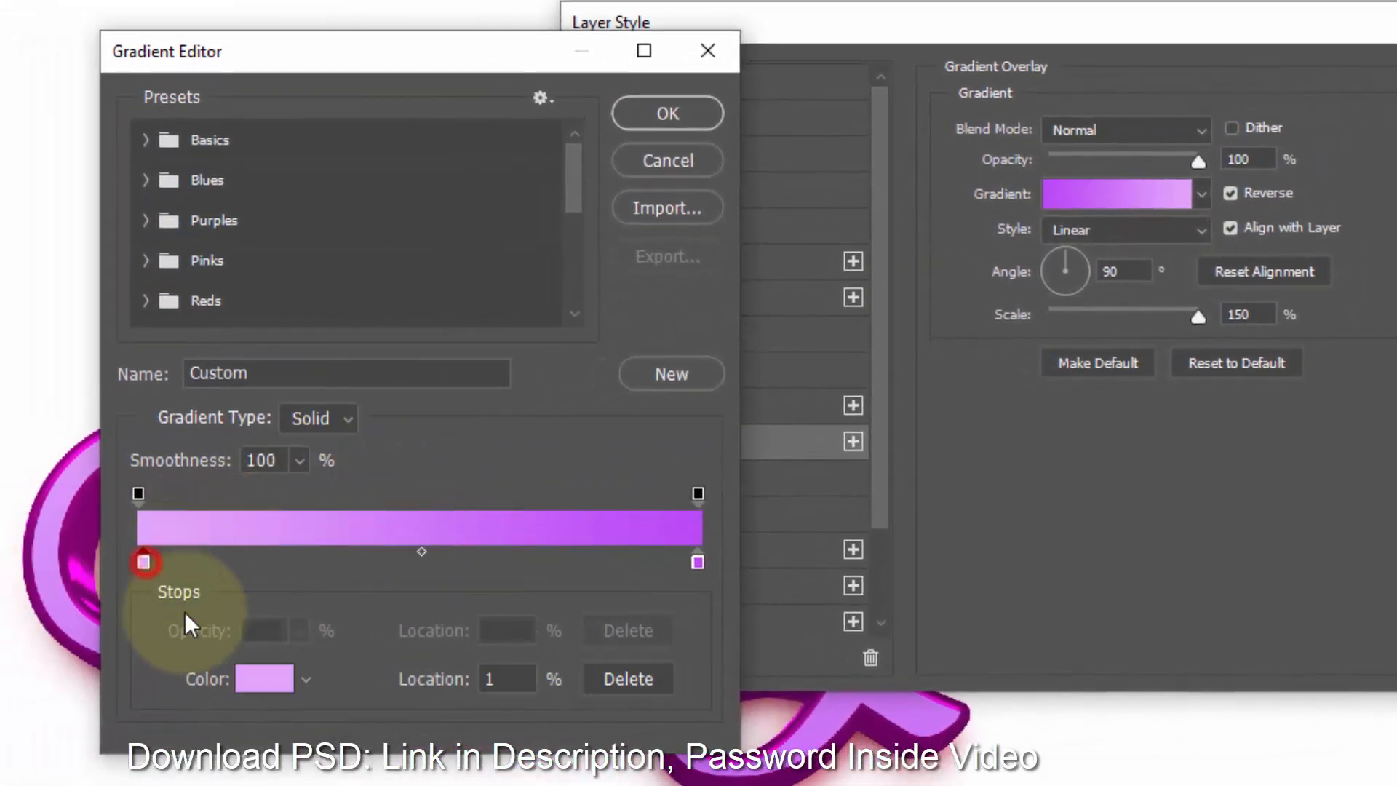
{"action": "left_click", "coordinate": [258, 678]}
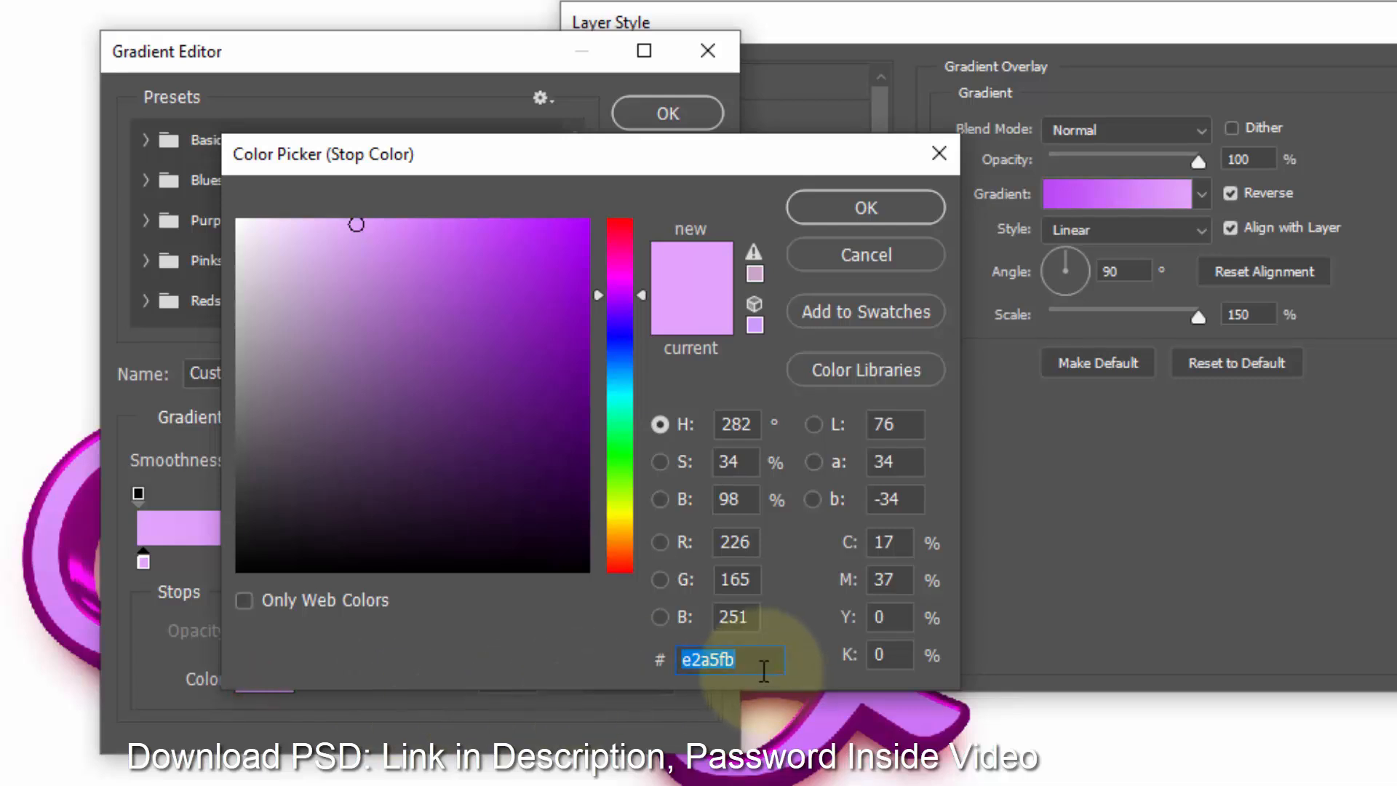
{"action": "type", "text": "550350"}
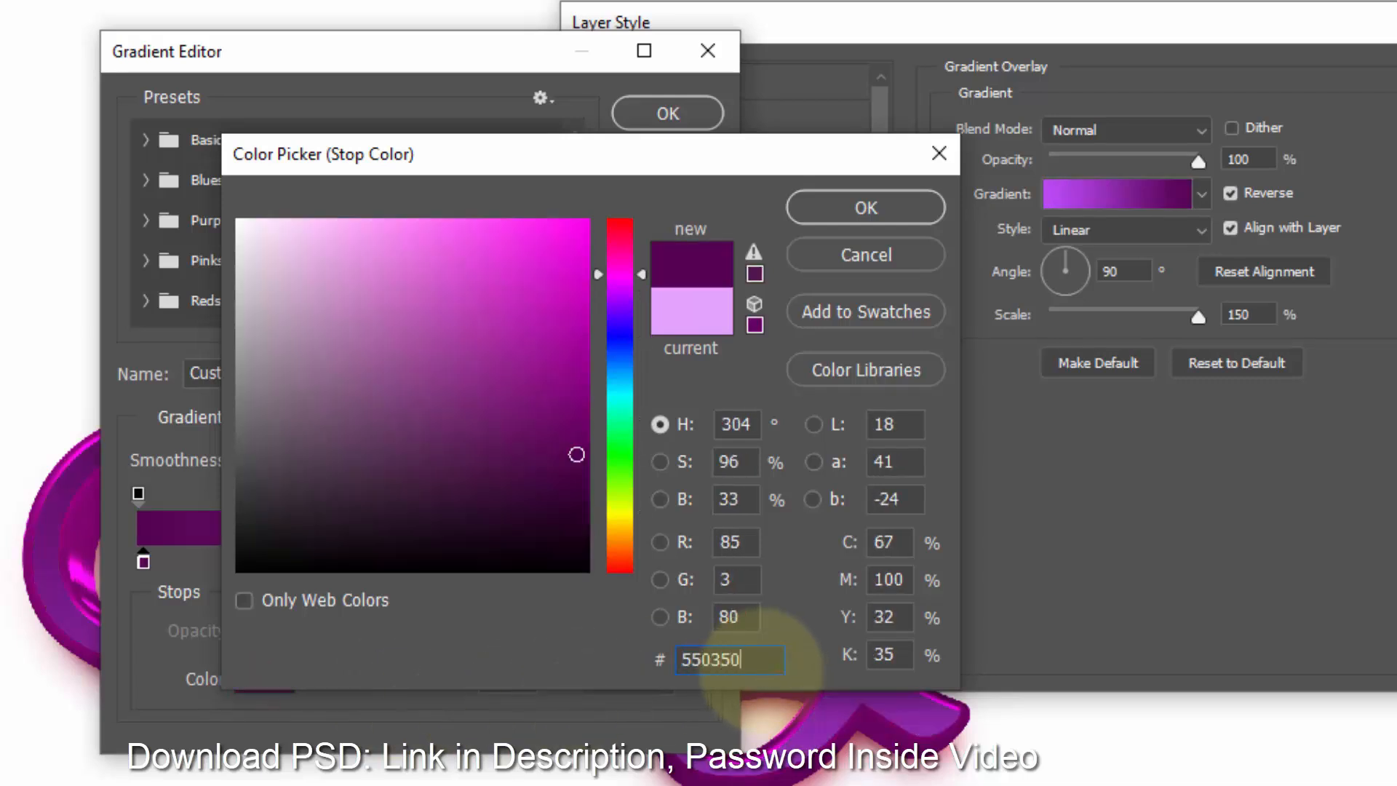
{"action": "left_click", "coordinate": [870, 215]}
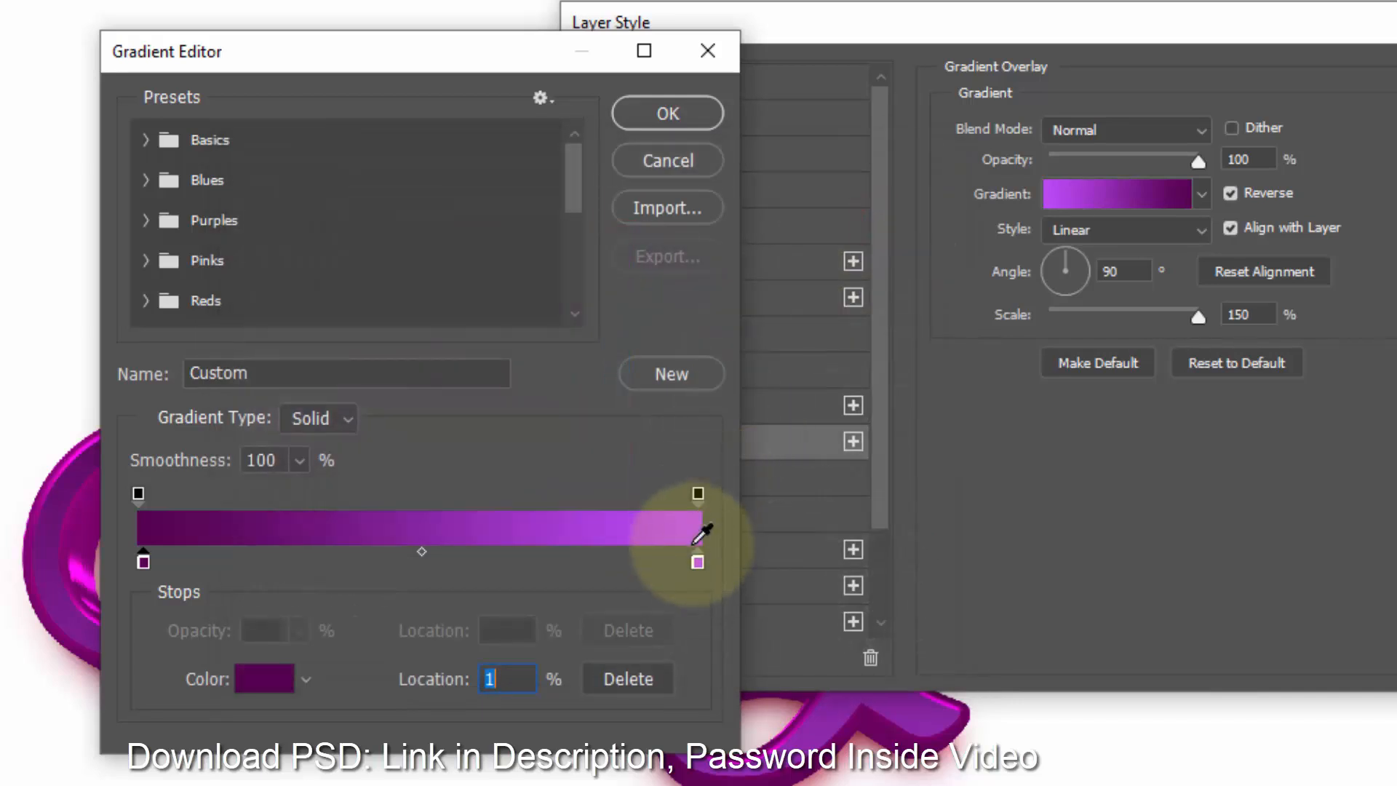
- Set the gradient's right color stop to b7099b and apply the edited gradient
{"action": "left_click", "coordinate": [697, 562]}
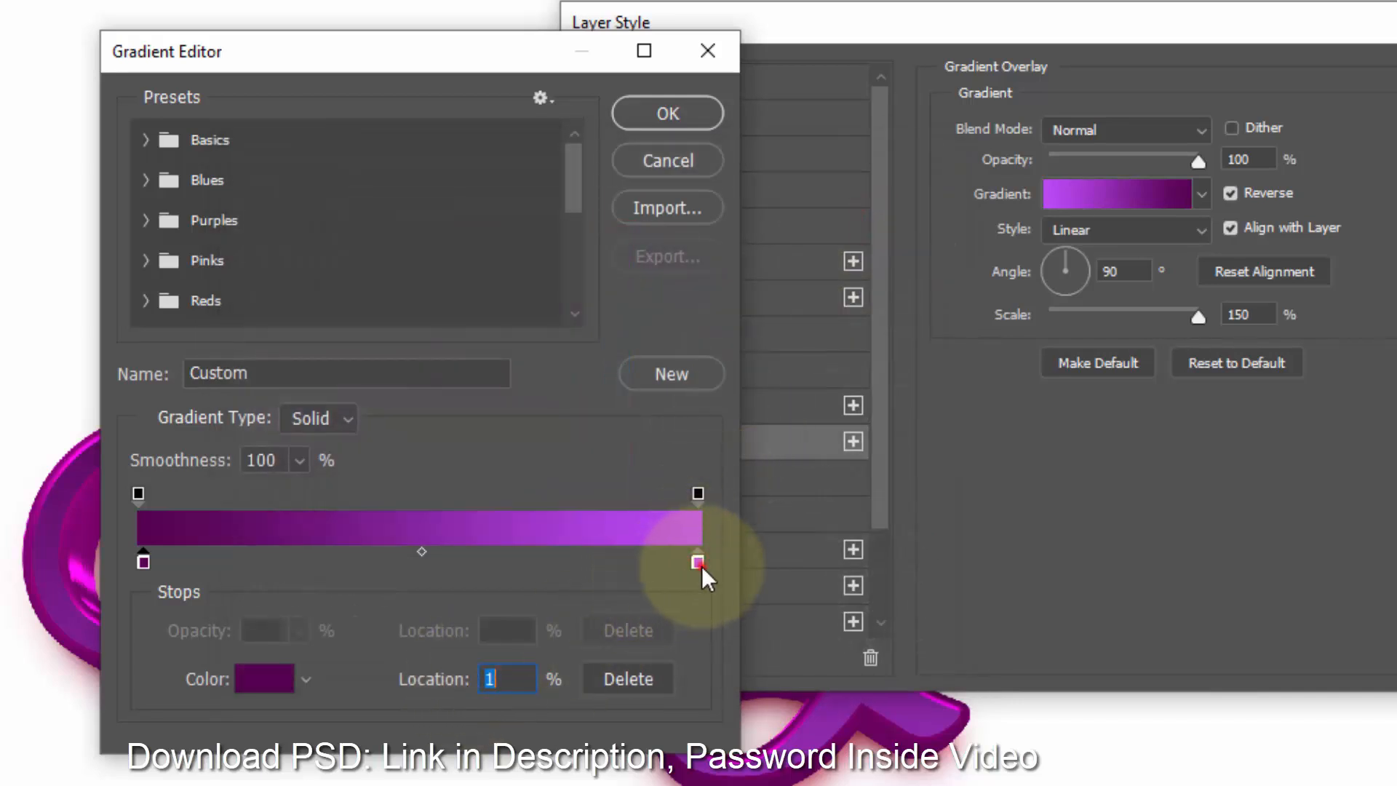
{"action": "left_click", "coordinate": [264, 678]}
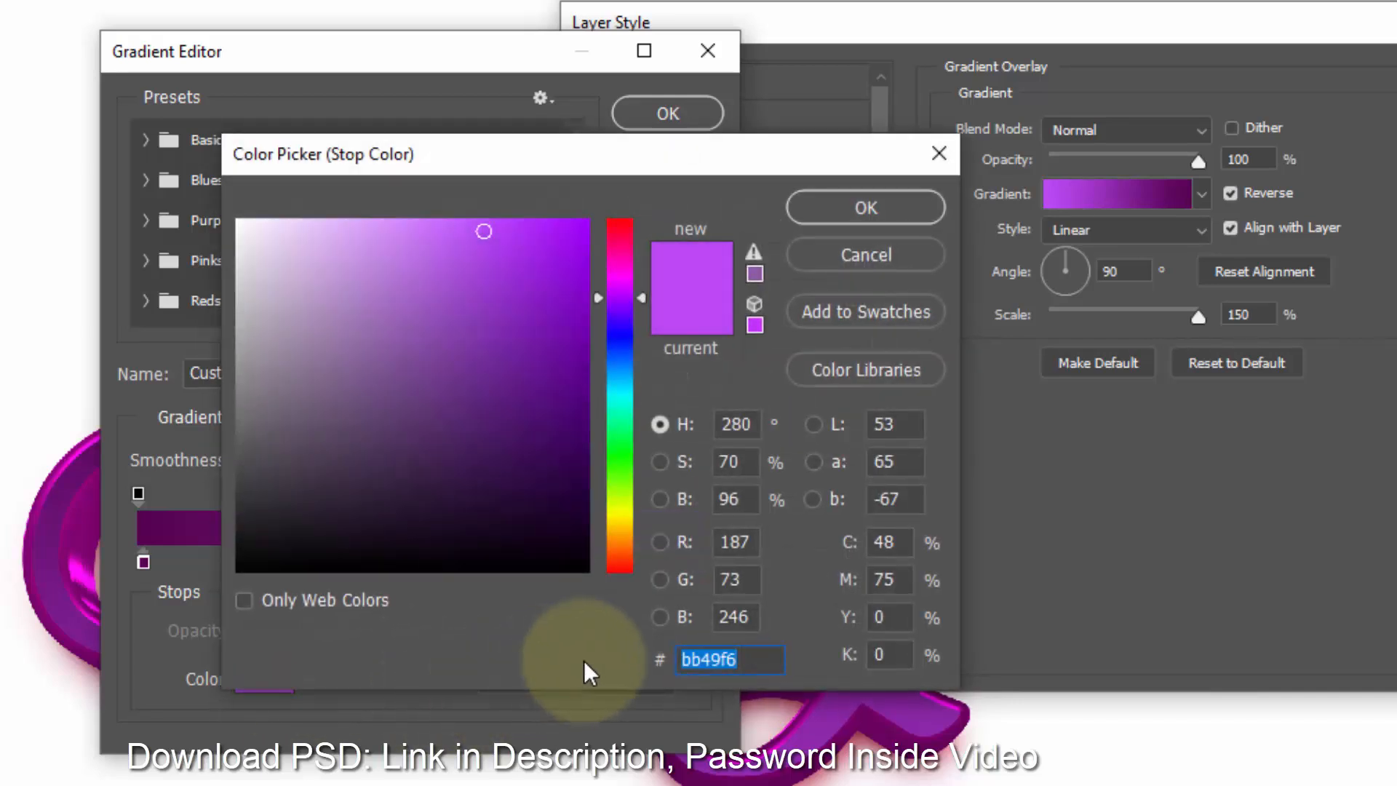
{"action": "type", "text": "b7"}
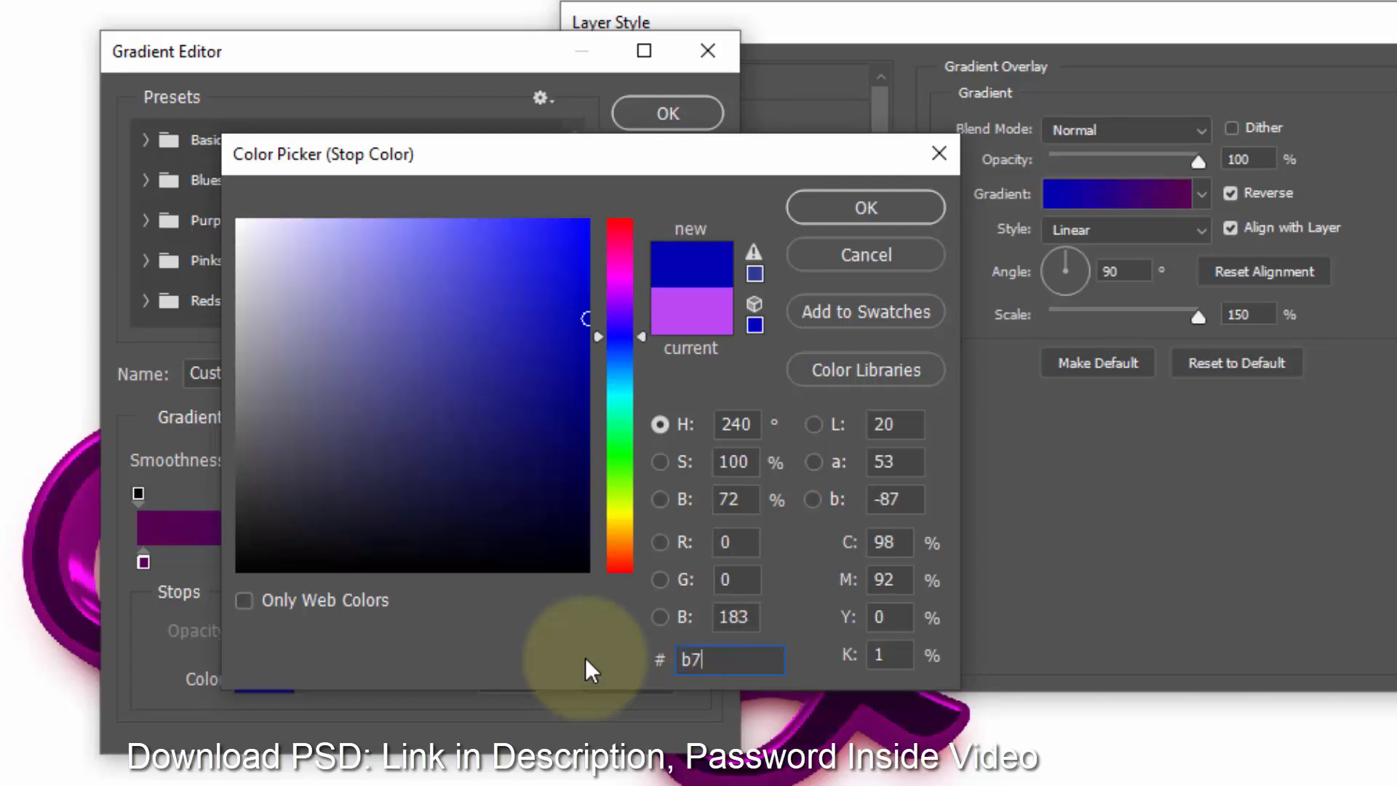
{"action": "type", "text": "099"}
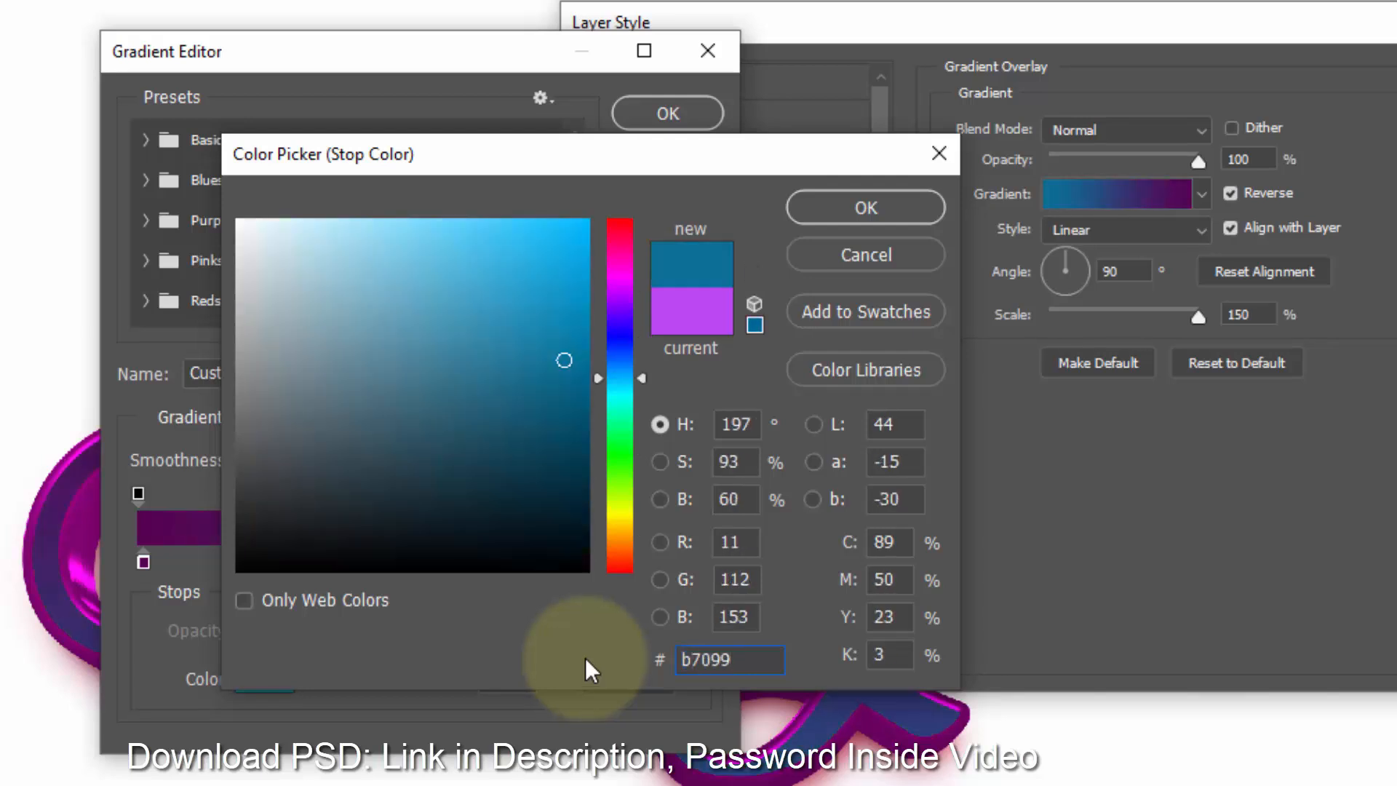
{"action": "type", "text": "b"}
{"action": "left_click", "coordinate": [861, 209]}
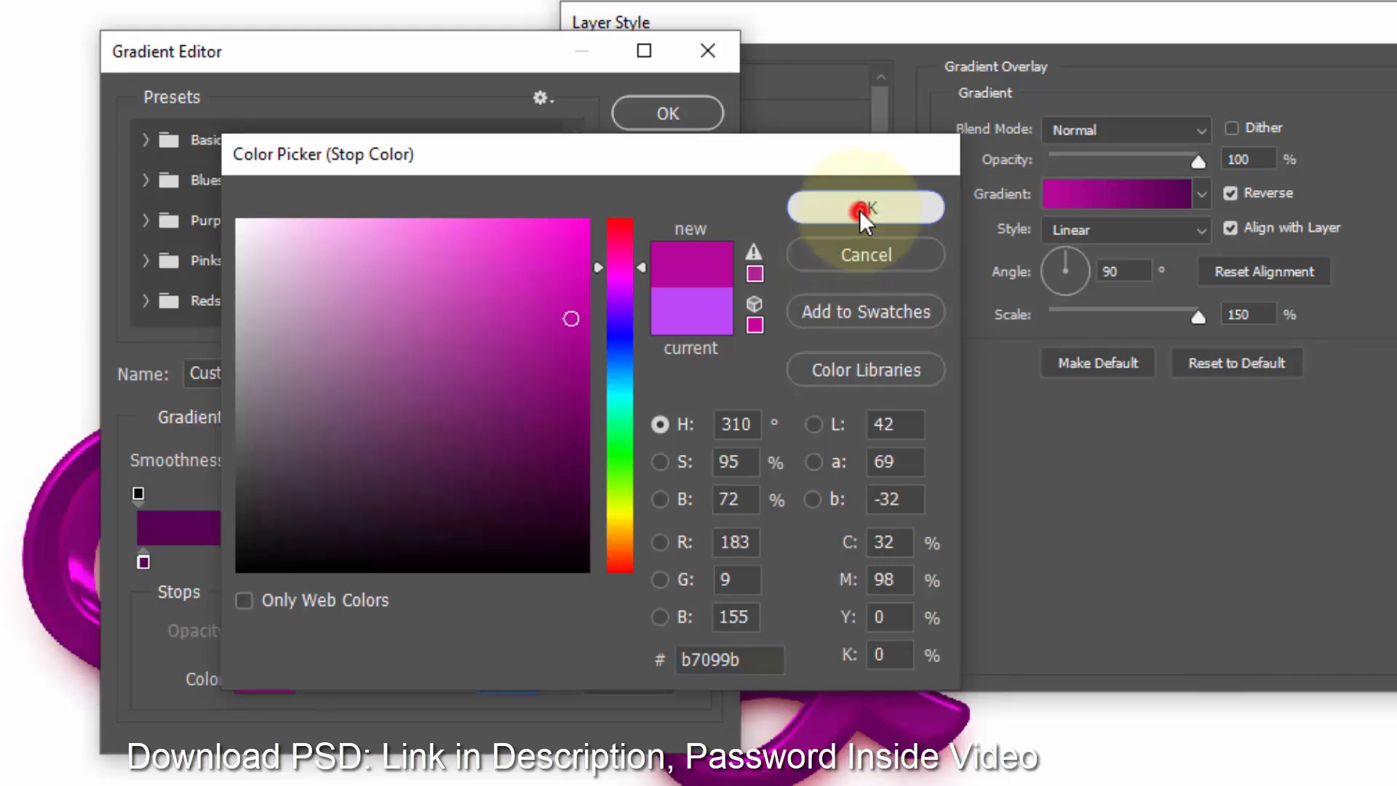
{"action": "left_click", "coordinate": [682, 114]}
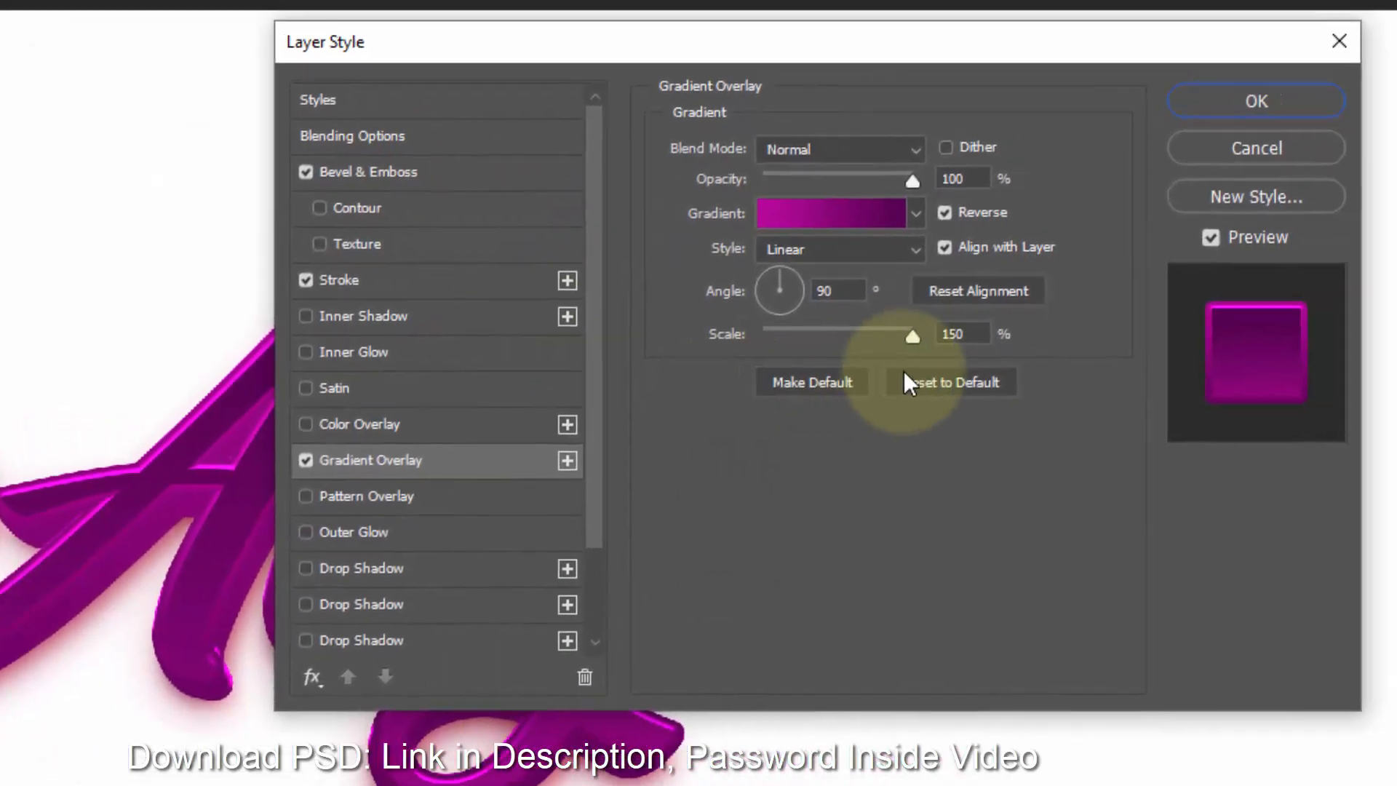
- Enable the last Drop Shadow and set its color to 830473
{"action": "left_click", "coordinate": [961, 334]}
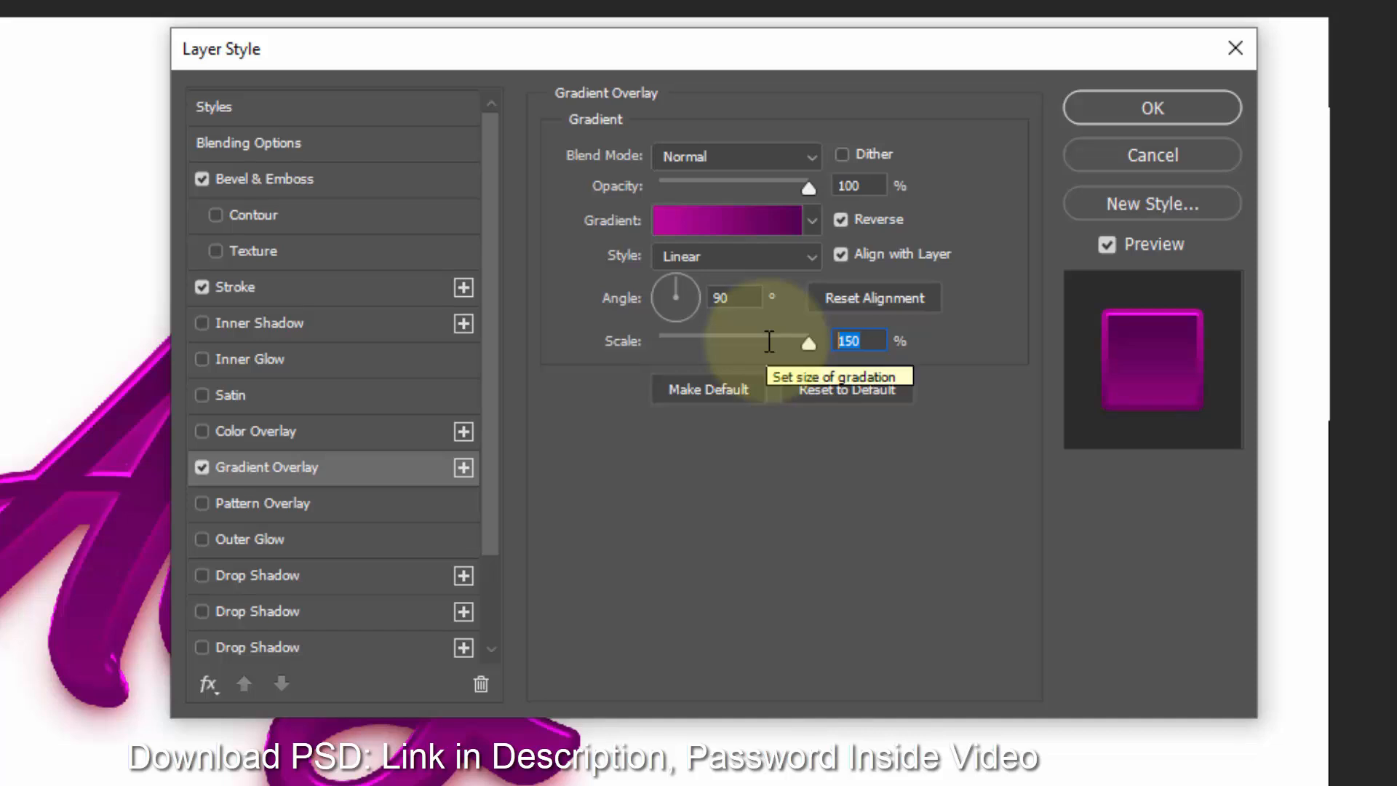
{"action": "scroll", "coordinate": [350, 626], "scroll_direction": "down", "scroll_amount": 3}
{"action": "left_click", "coordinate": [339, 647]}
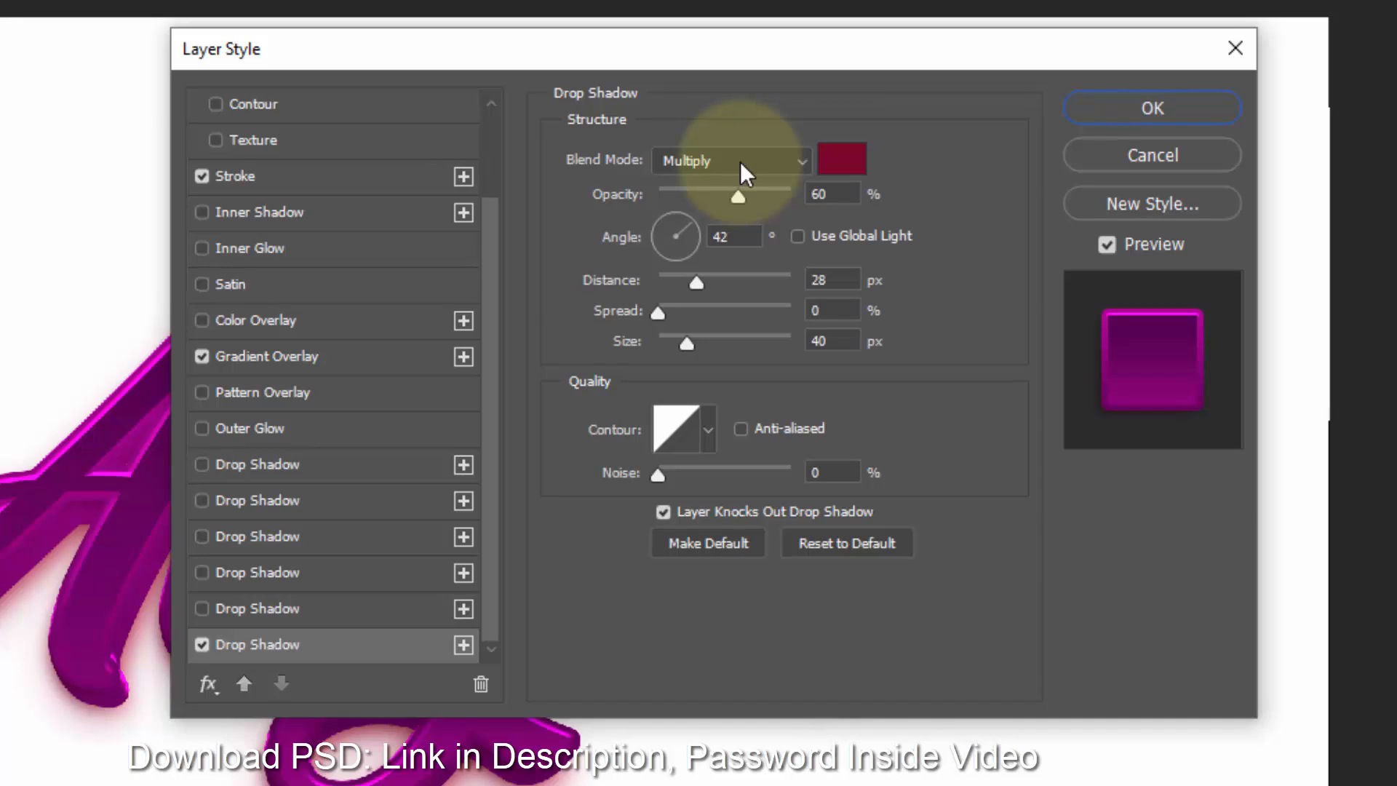
{"action": "left_click", "coordinate": [842, 158]}
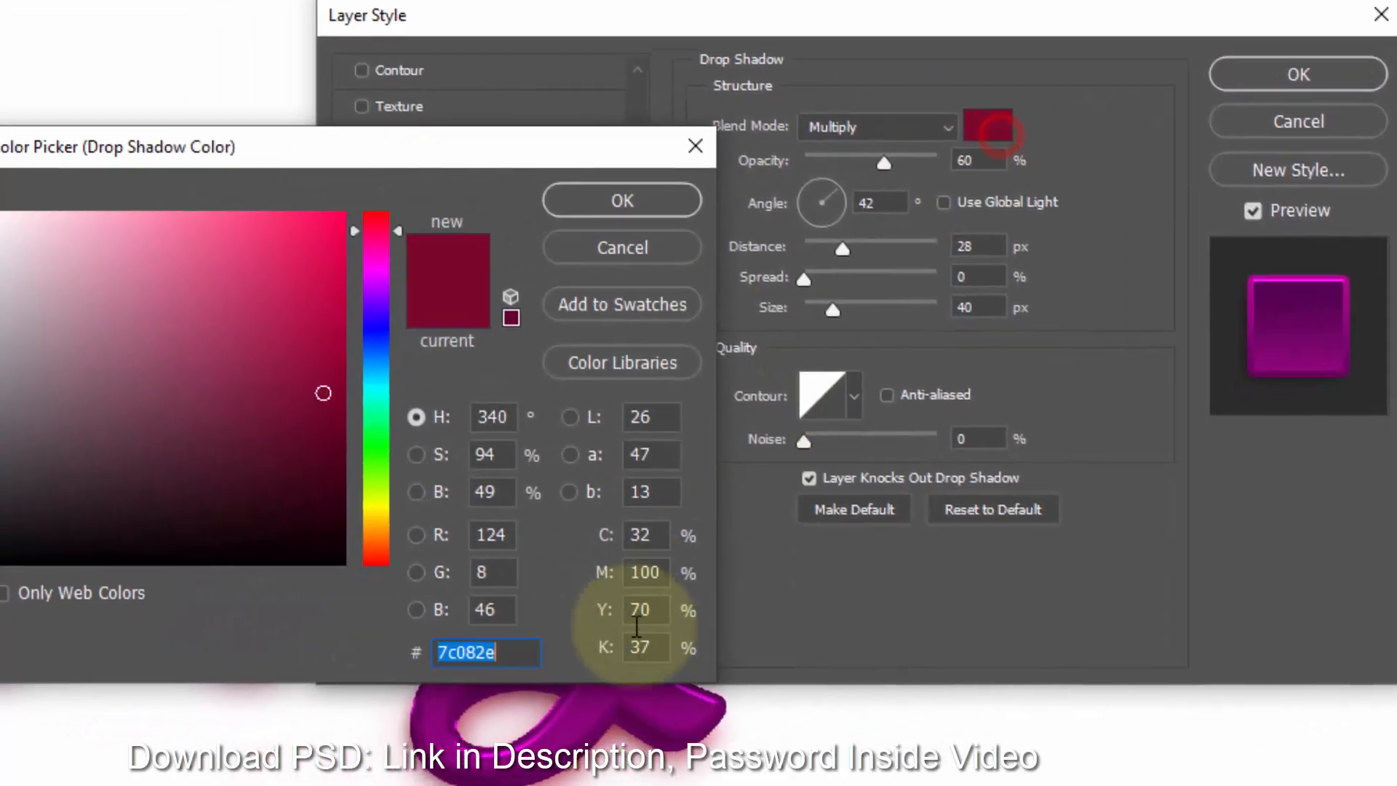
{"action": "type", "text": "830"}
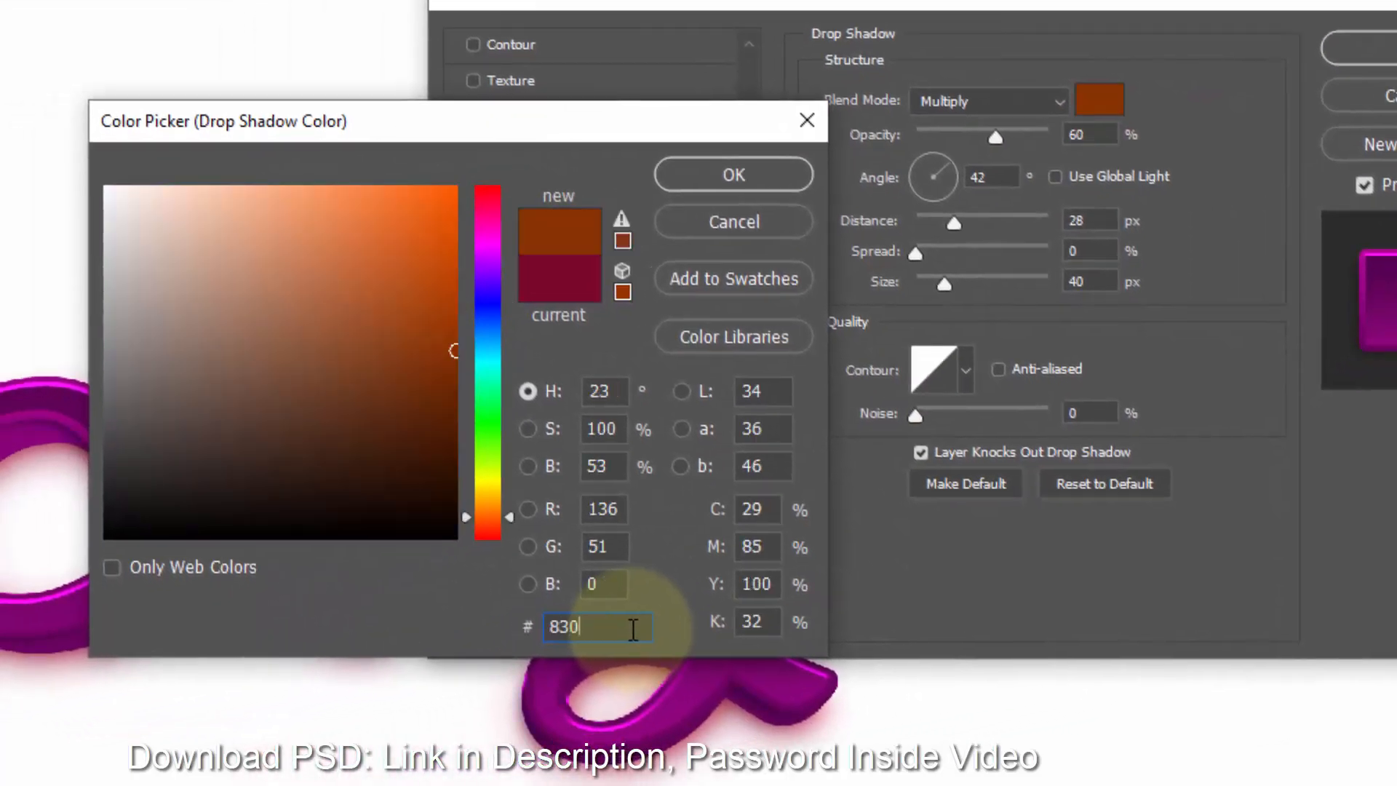
{"action": "type", "text": "473"}
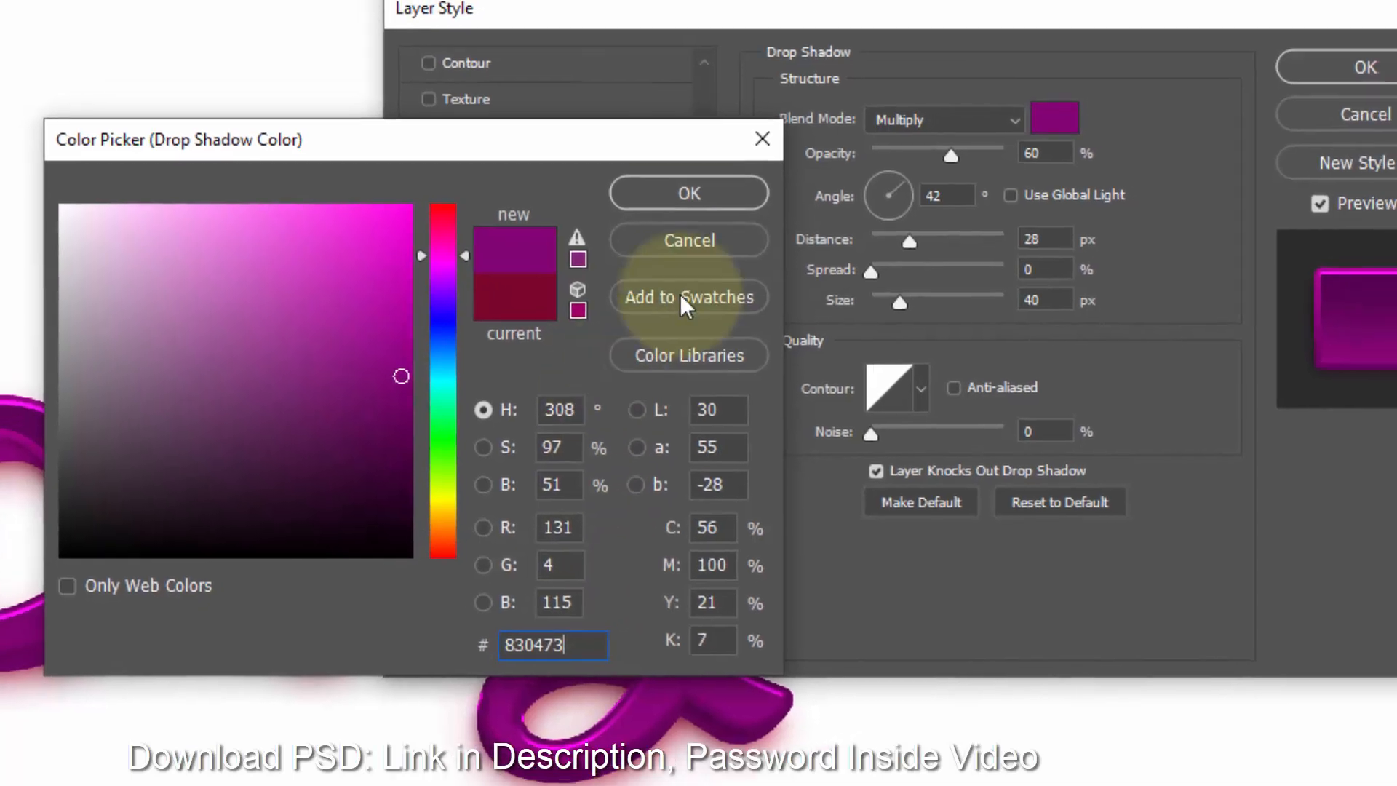
{"action": "left_click", "coordinate": [767, 176]}
- Set the drop shadow's opacity to 70% and its angle to 90°
{"action": "left_click", "coordinate": [949, 196]}
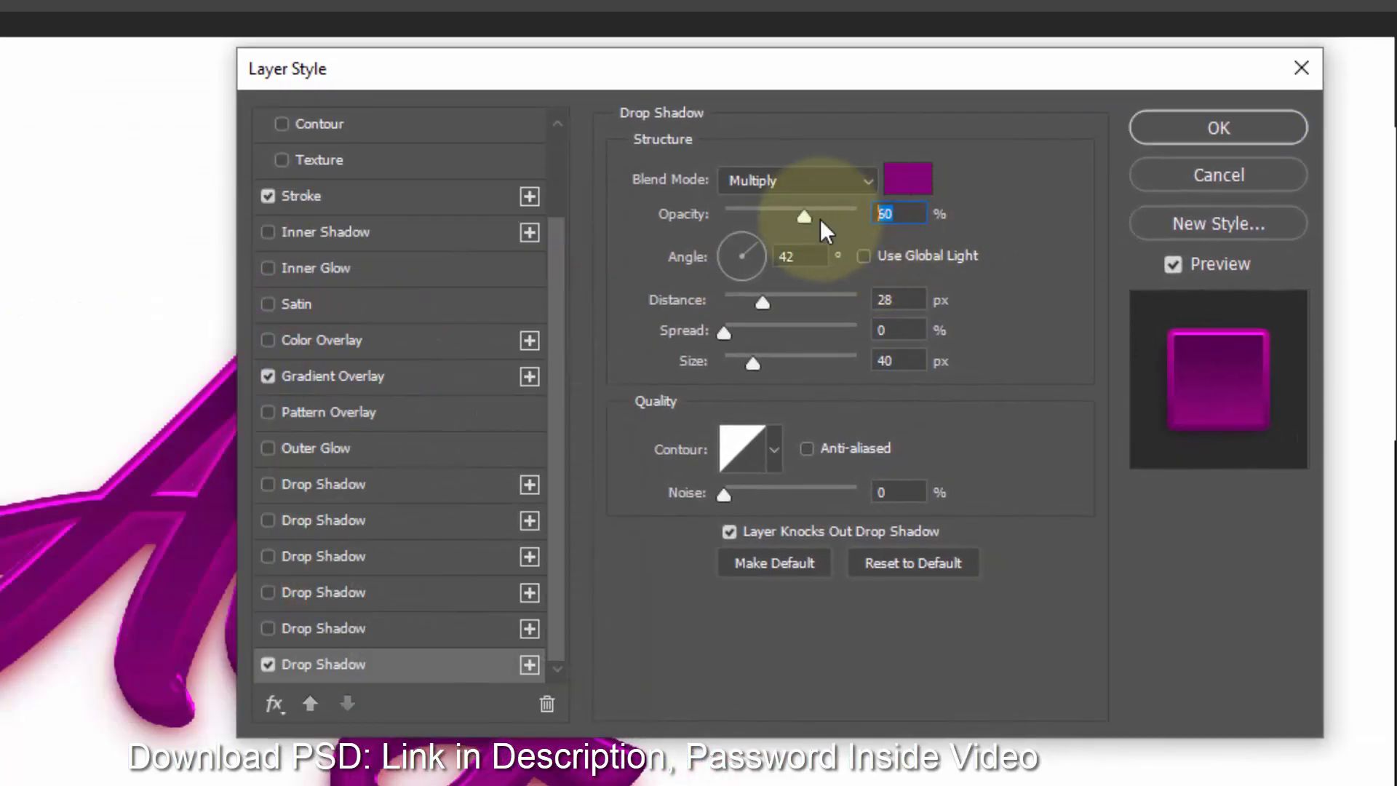
{"action": "type", "text": "70"}
{"action": "left_click", "coordinate": [801, 261]}
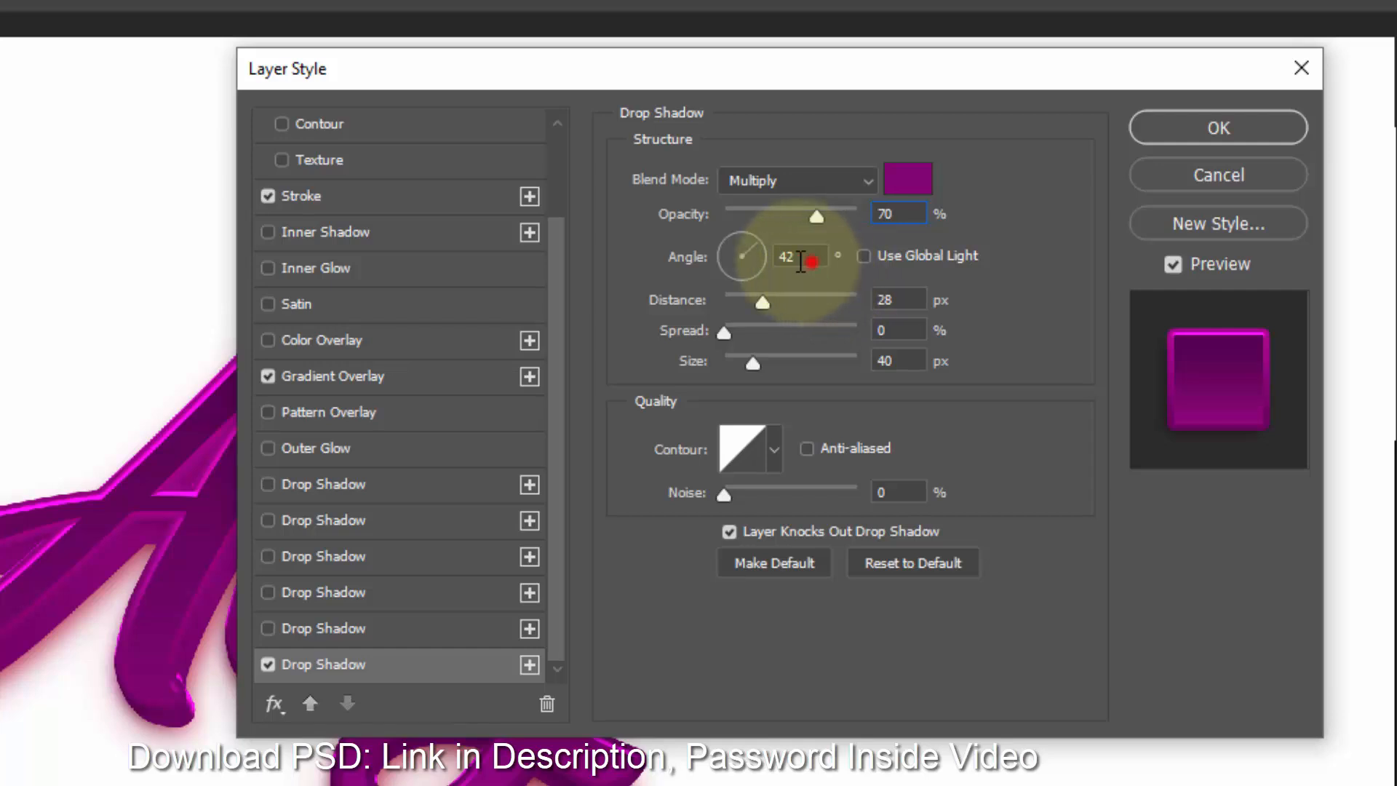
{"action": "type", "text": "90"}
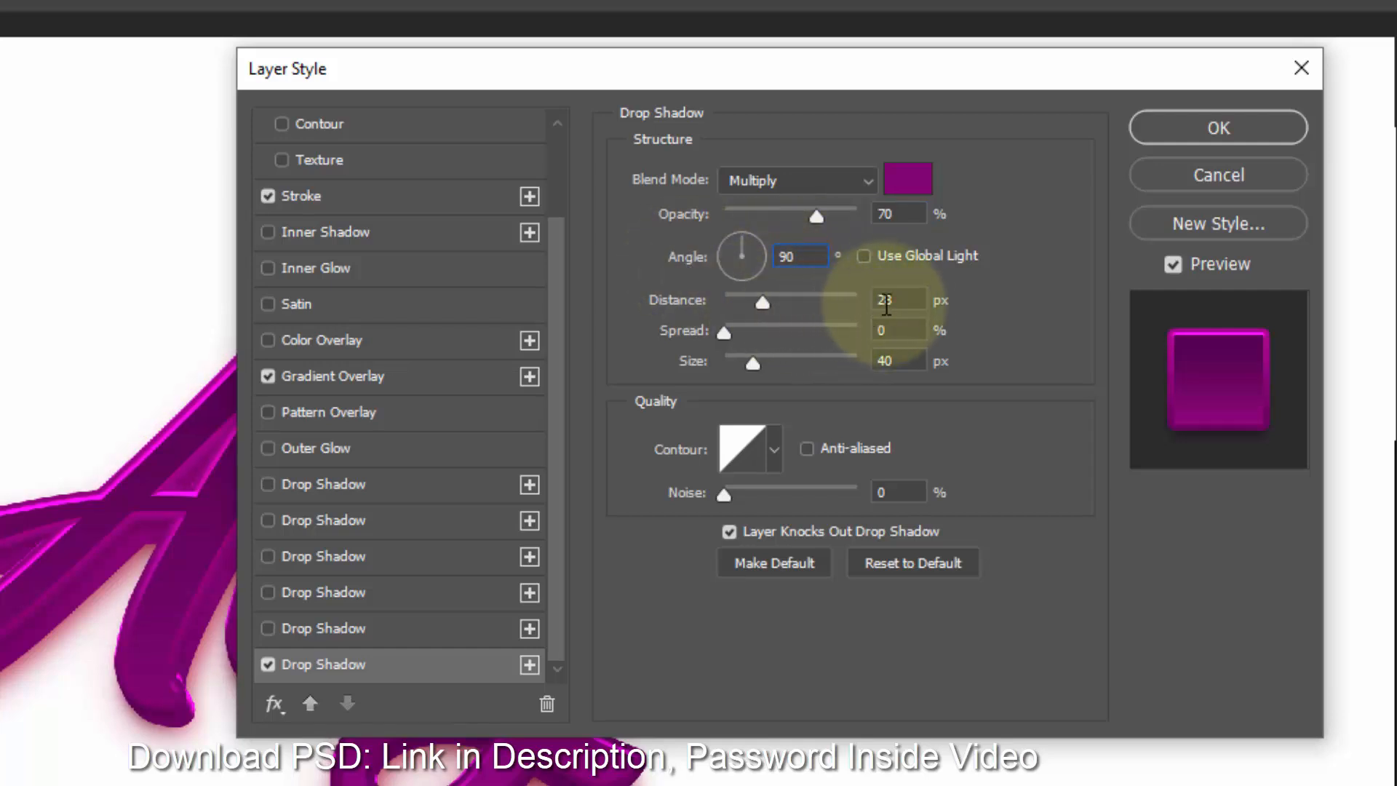
- Set the drop shadow's distance to 43 px, spread to 20% and size to 43 px, then apply the layer style
{"action": "left_click", "coordinate": [894, 300]}
{"action": "type", "text": "43"}
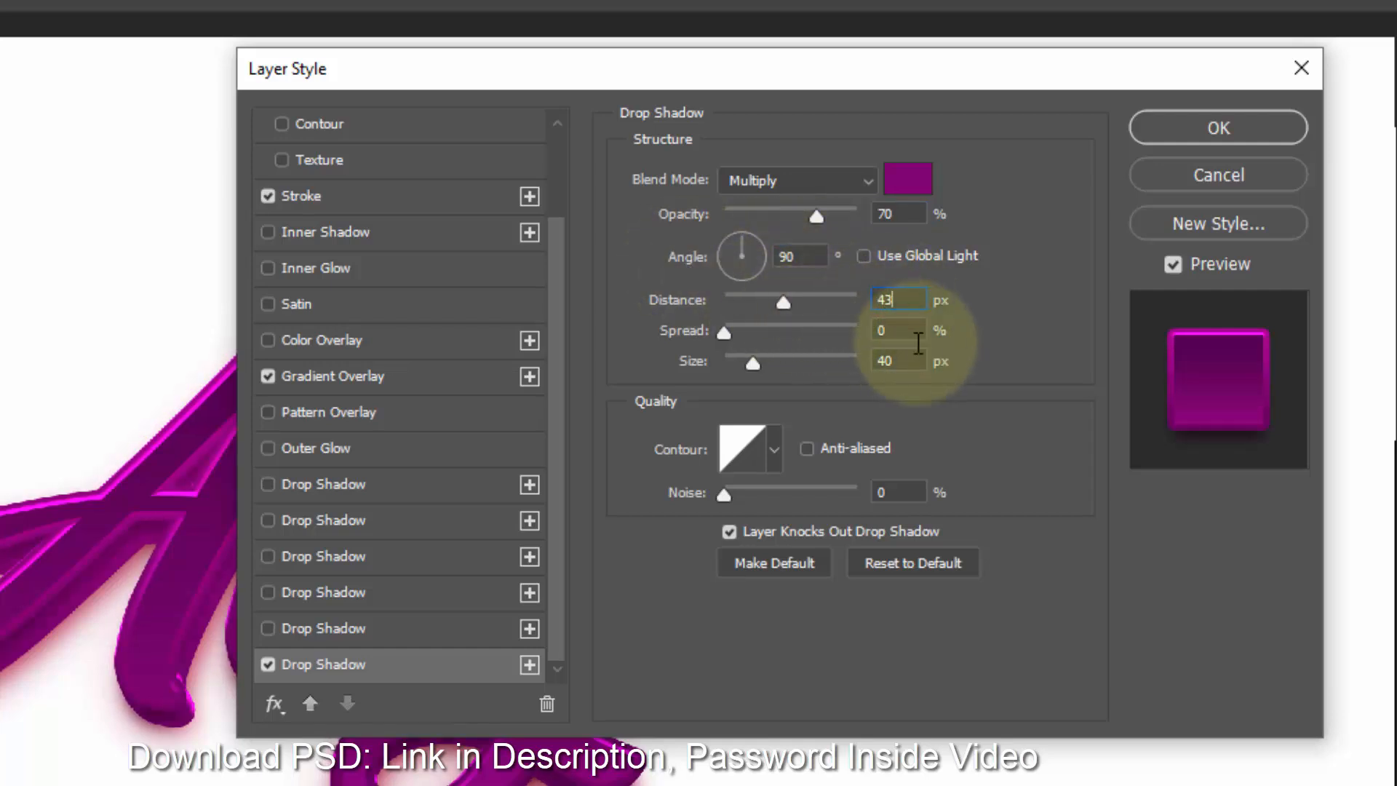
{"action": "left_click", "coordinate": [899, 330]}
{"action": "type", "text": "20"}
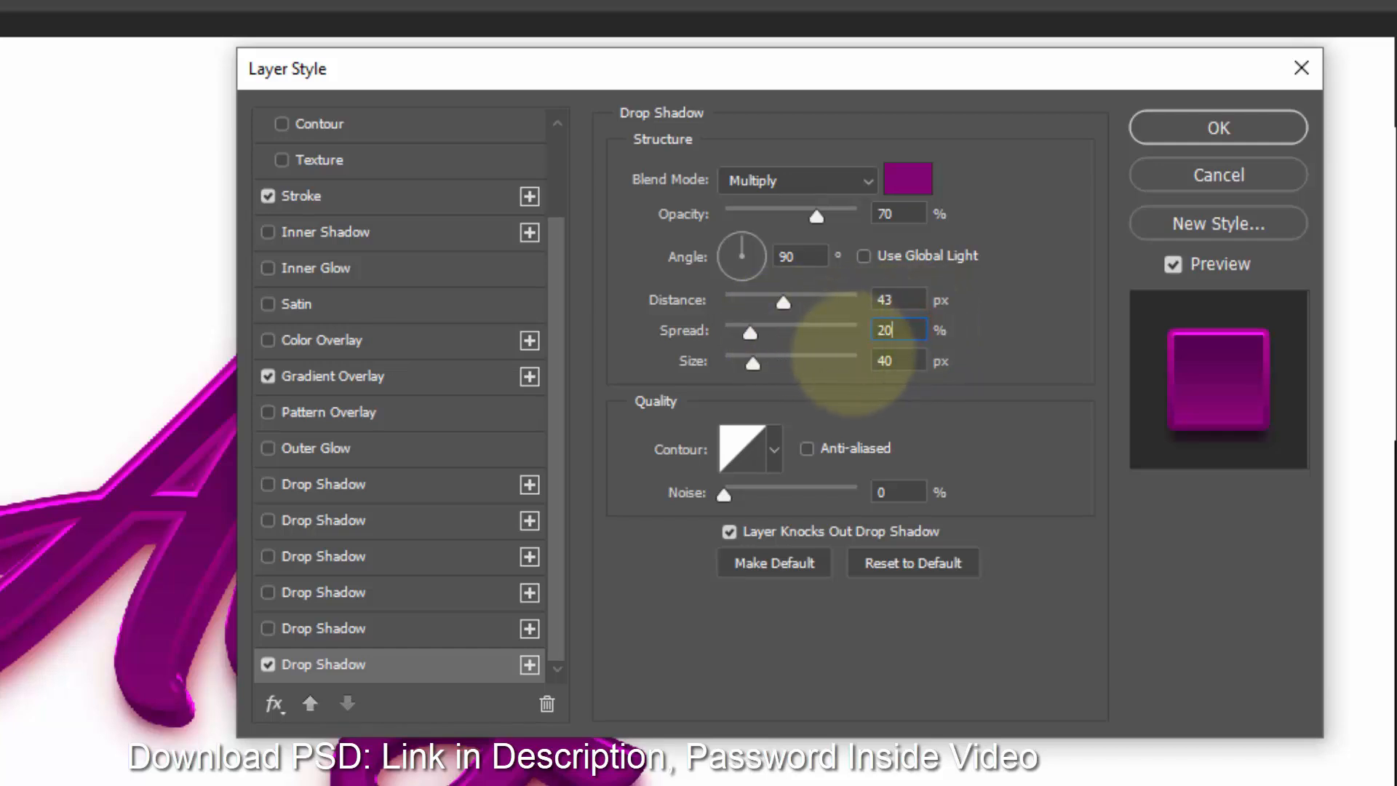
{"action": "left_click", "coordinate": [901, 360]}
{"action": "type", "text": "43"}
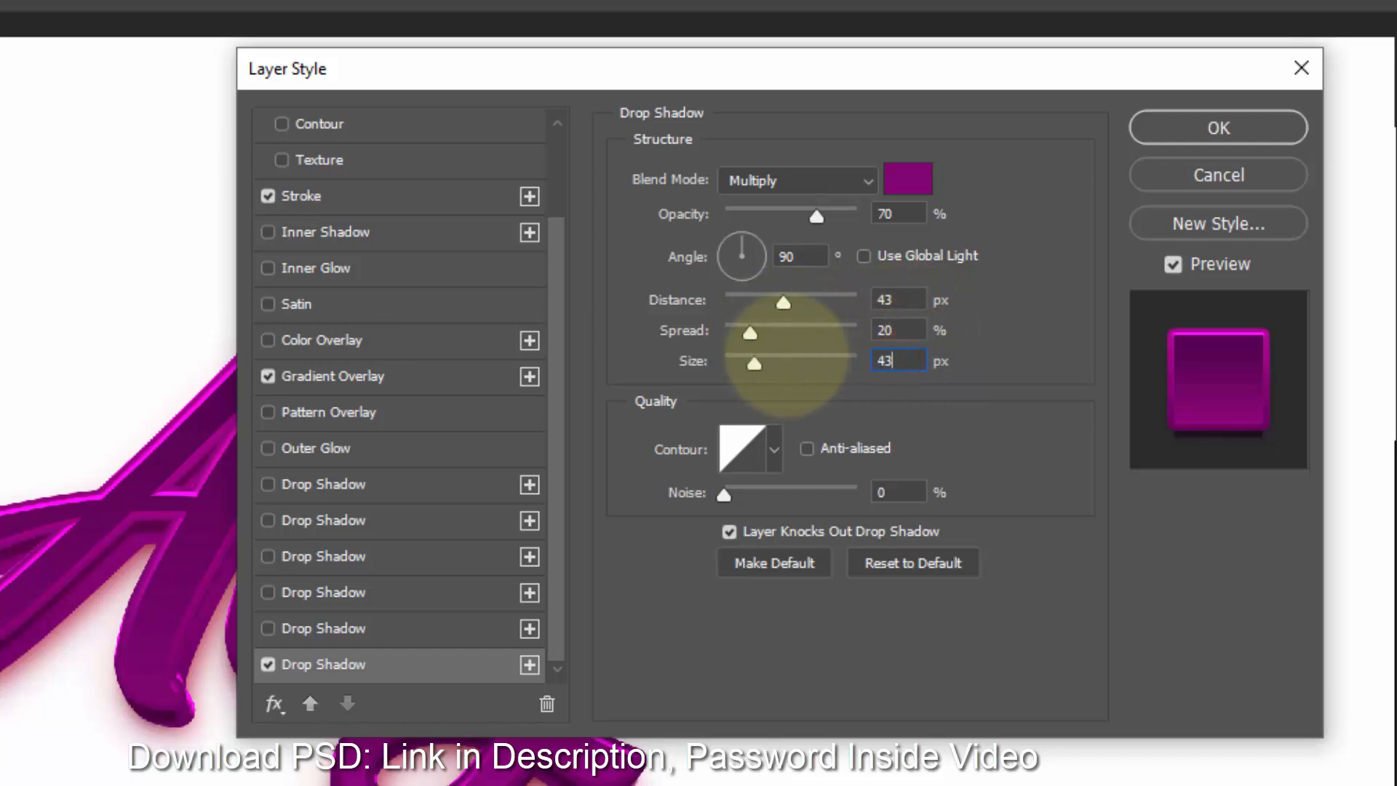
{"action": "left_click", "coordinate": [903, 493]}
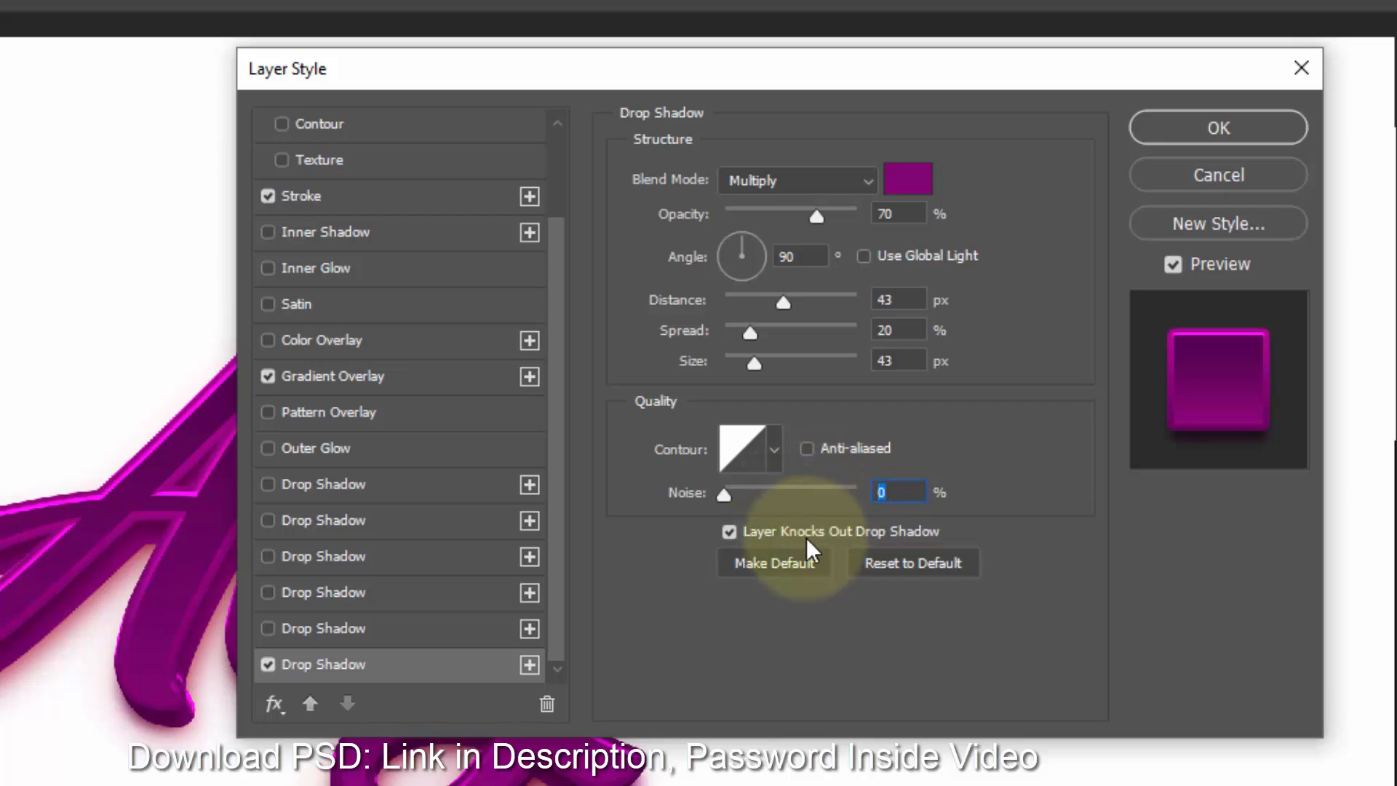
{"action": "left_click", "coordinate": [1202, 133]}
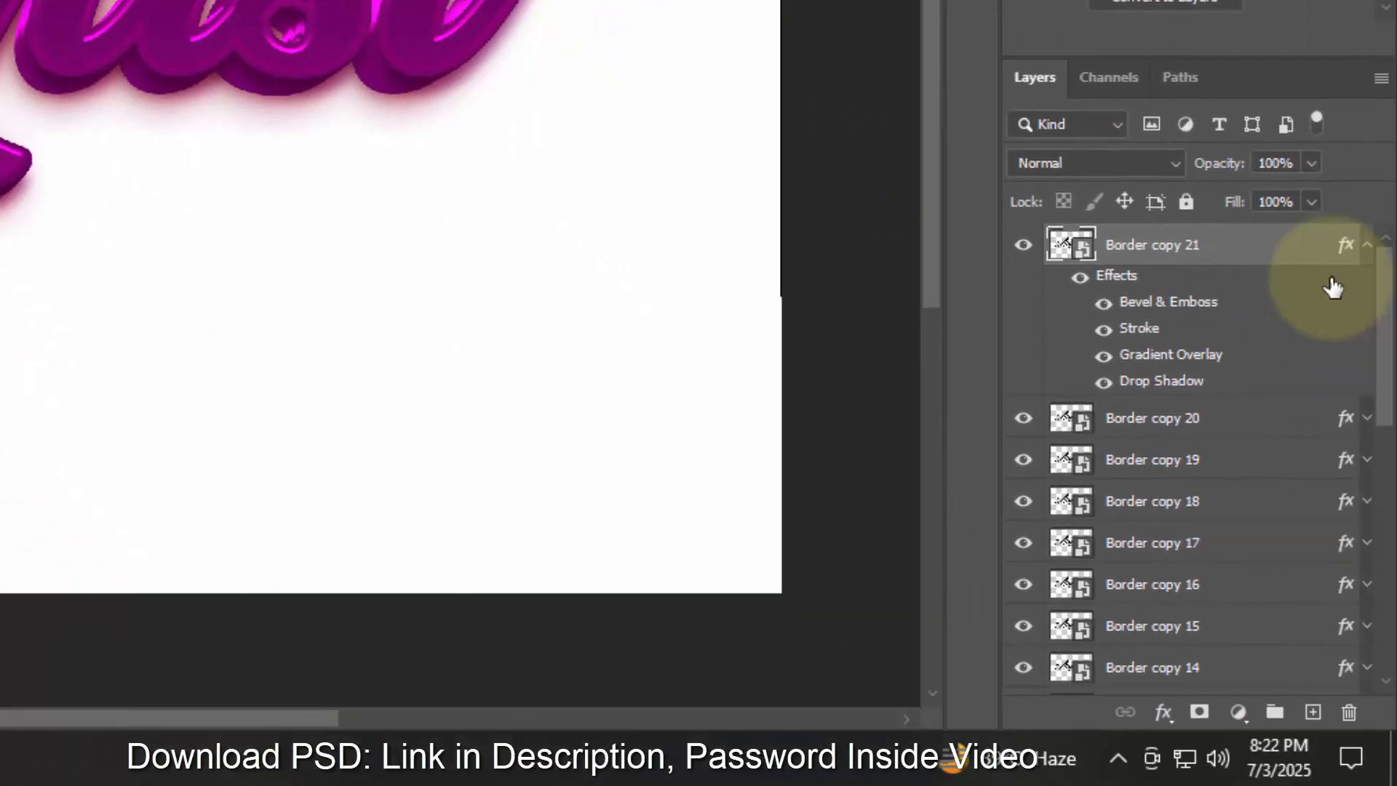
- Group the layers from Border through Border copy 22 into a new group named "Bottom border"
{"action": "left_click", "coordinate": [1368, 246]}
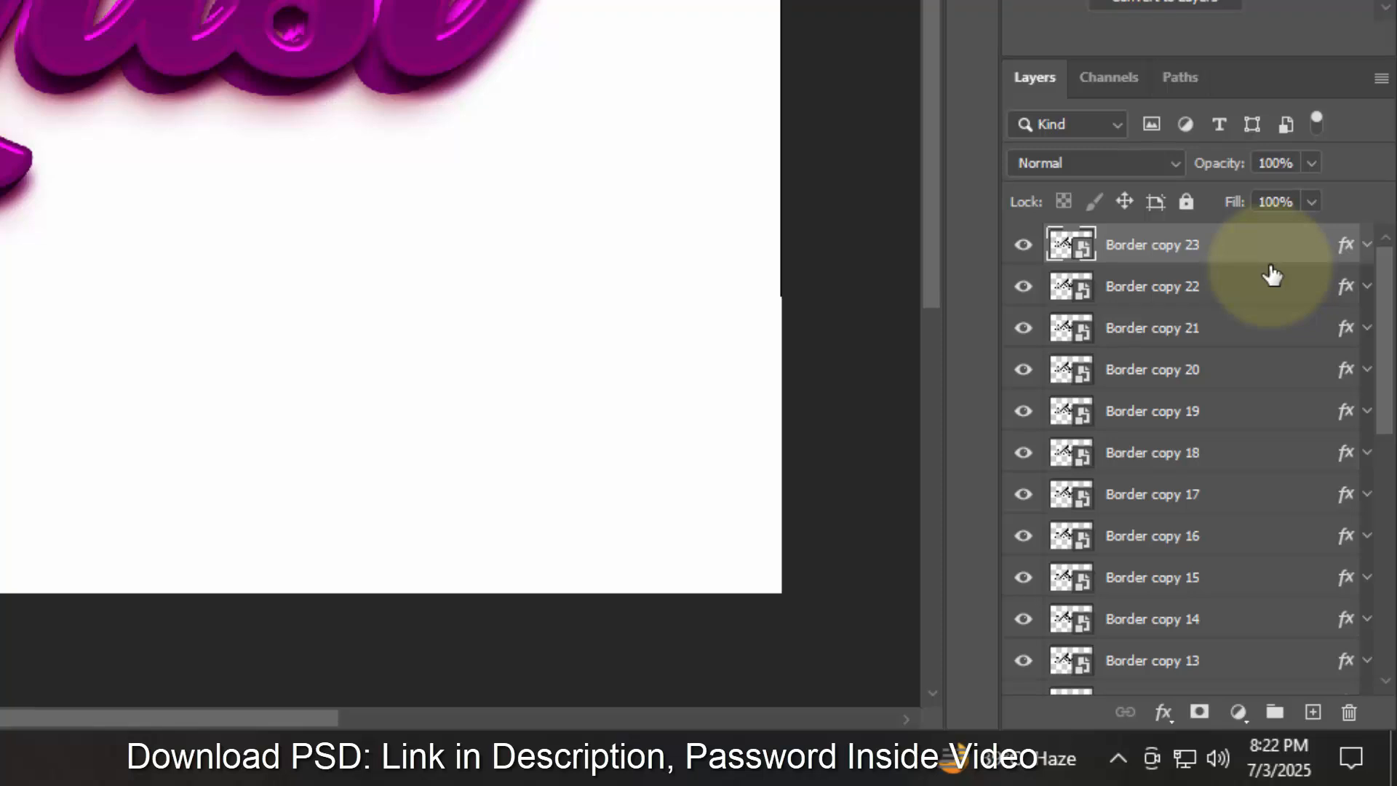
{"action": "left_click", "coordinate": [1234, 299]}
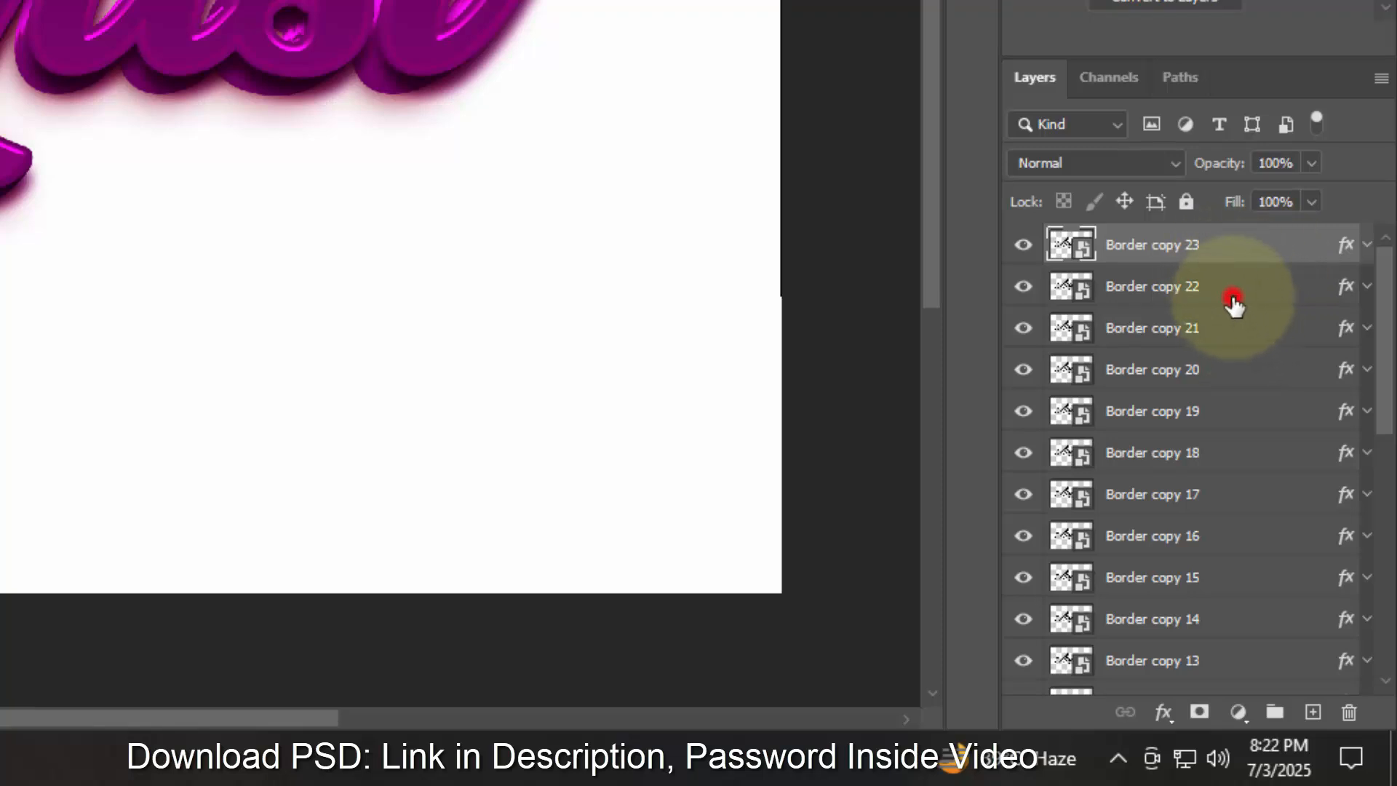
{"action": "scroll", "coordinate": [1226, 347], "scroll_direction": "down", "scroll_amount": 10}
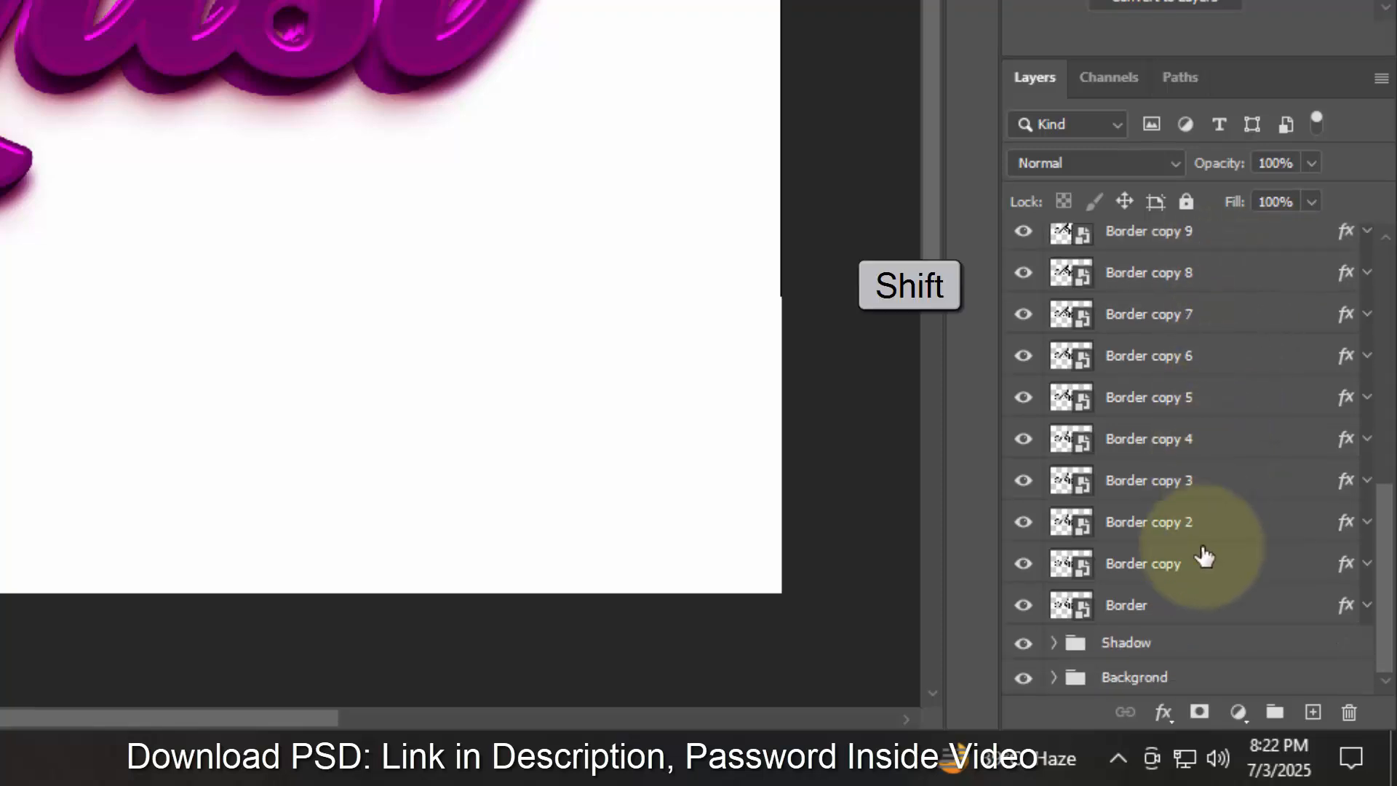
{"action": "left_click", "coordinate": [1192, 604], "text": "shift"}
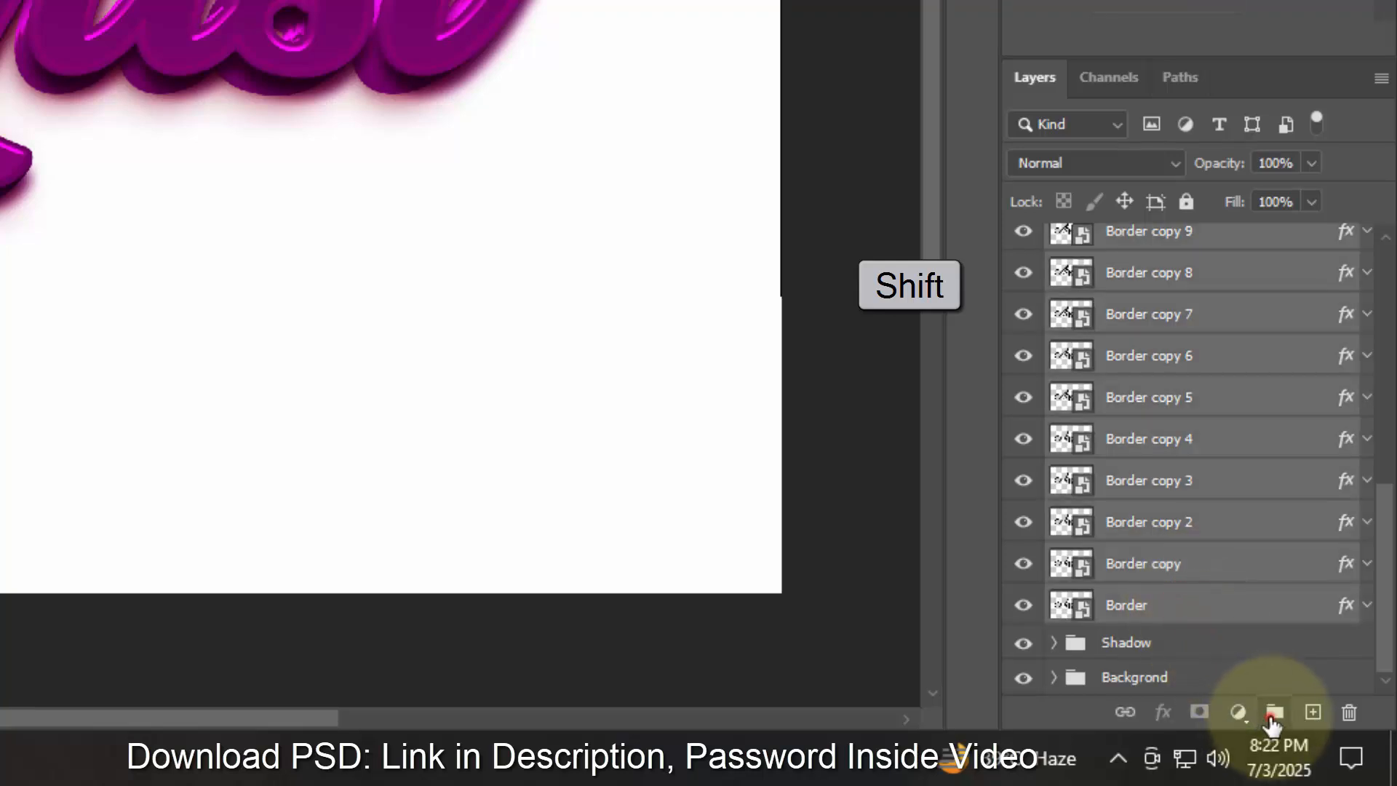
{"action": "left_click", "coordinate": [1274, 713]}
{"action": "double_click", "coordinate": [1133, 287]}
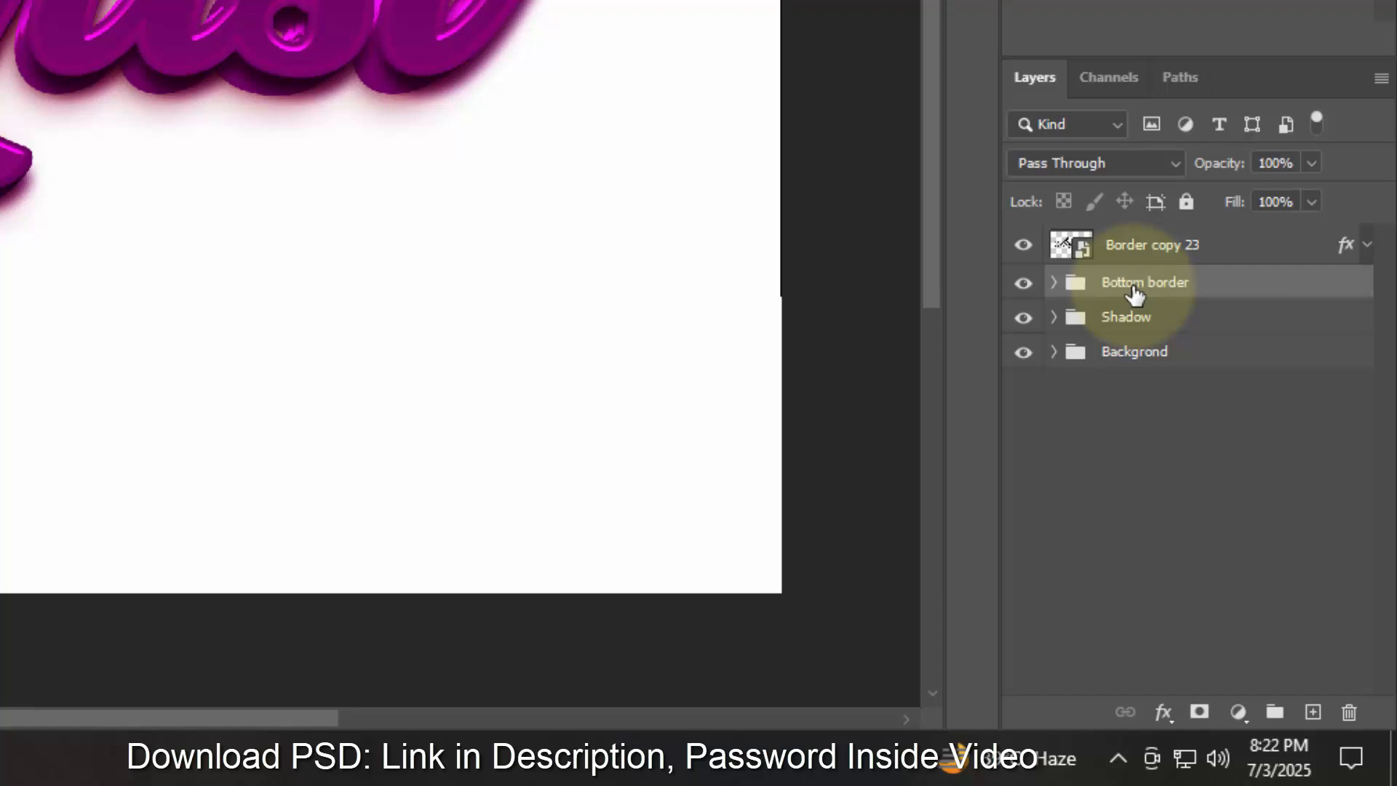
- Clear the layer style from the Border copy 23 layer
{"action": "left_click", "coordinate": [1263, 253]}
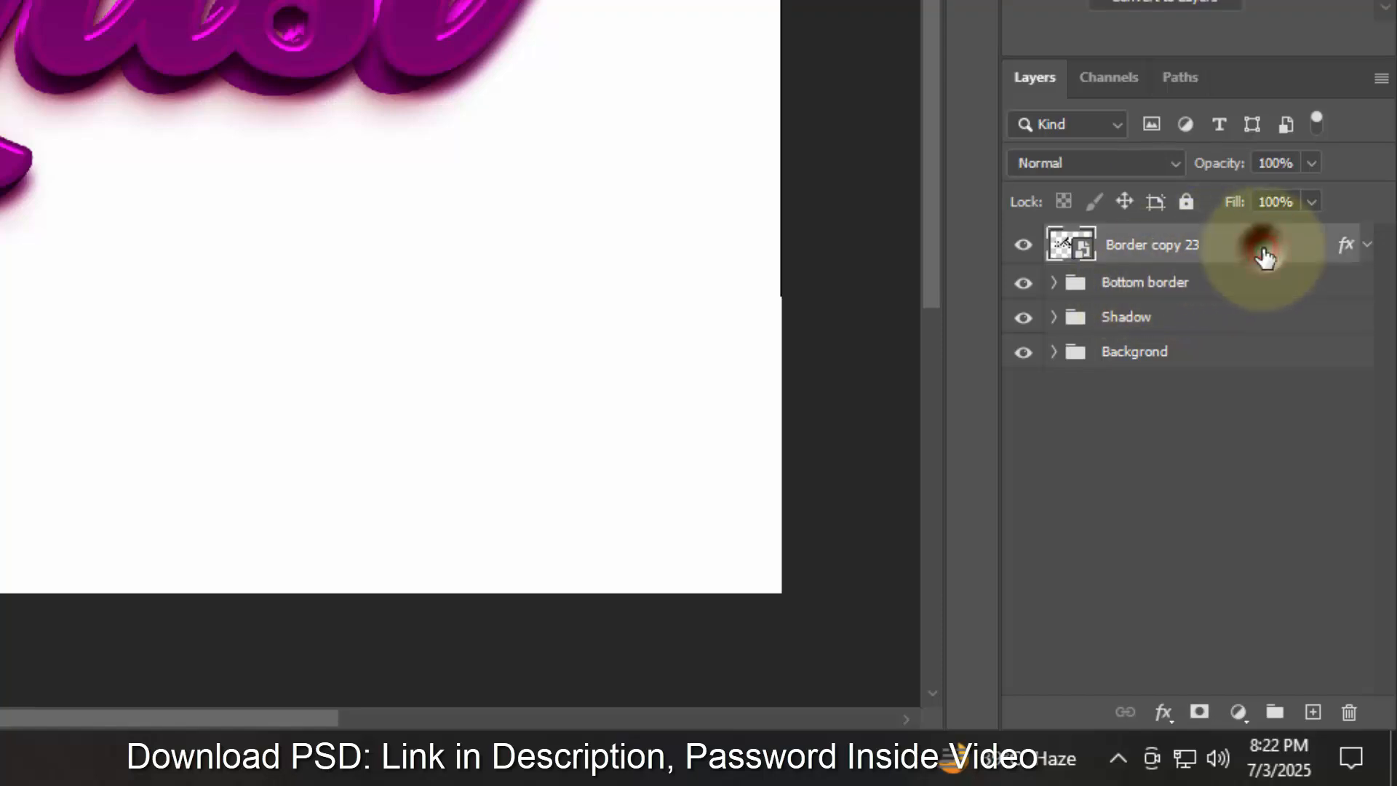
{"action": "right_click", "coordinate": [1263, 249]}
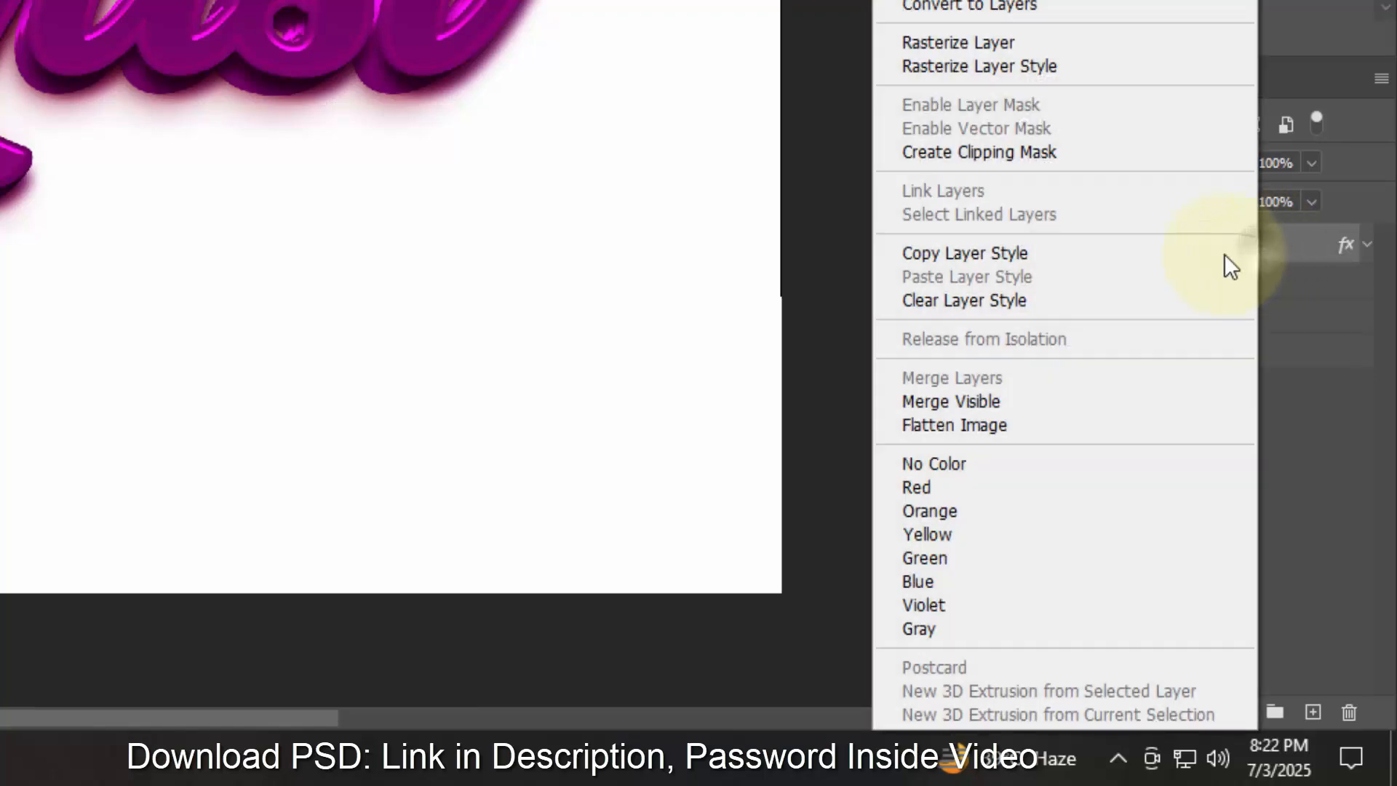
{"action": "left_click", "coordinate": [1065, 300]}
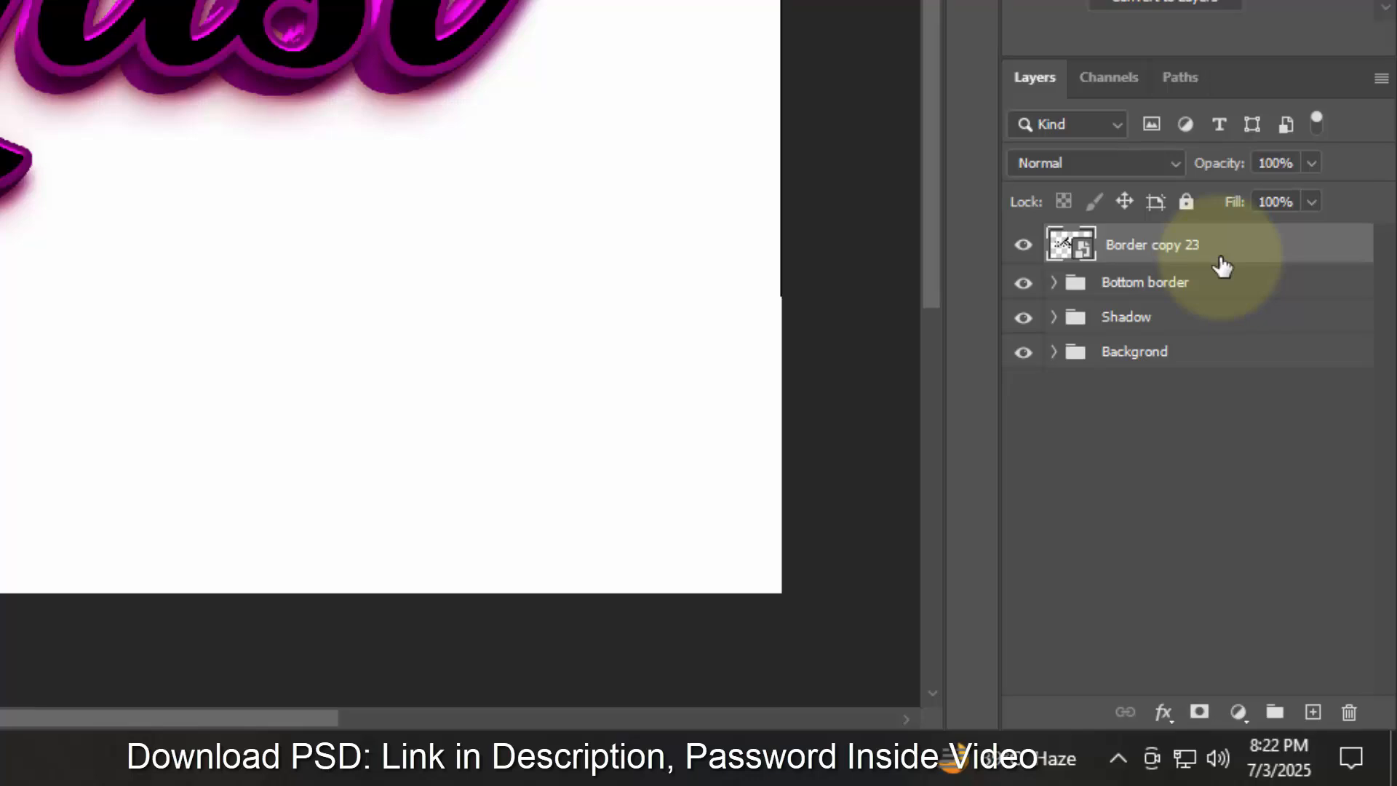
- Open the layer's blending options and set its opacity to 95%
{"action": "left_click", "coordinate": [1163, 712]}
{"action": "left_click", "coordinate": [1212, 439]}
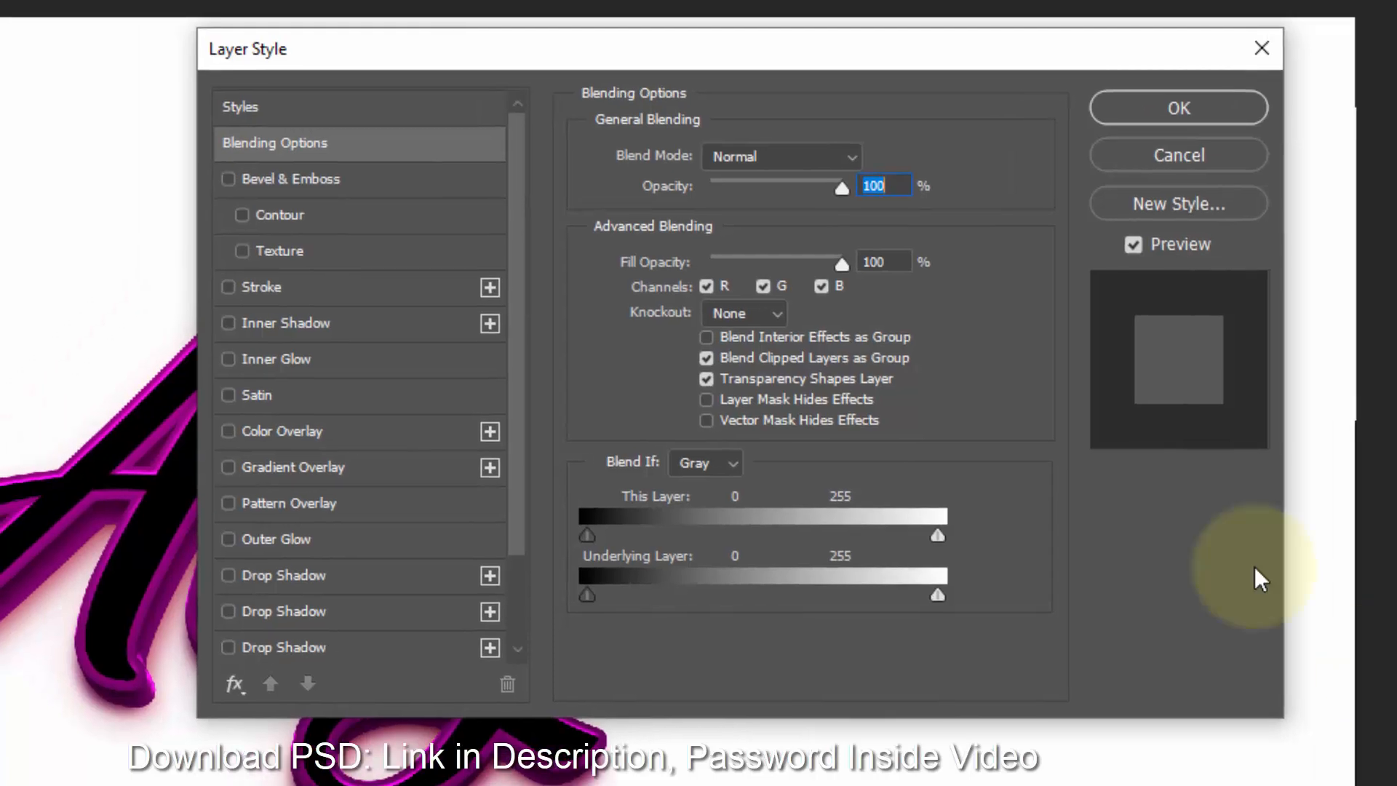
{"action": "left_click", "coordinate": [901, 258]}
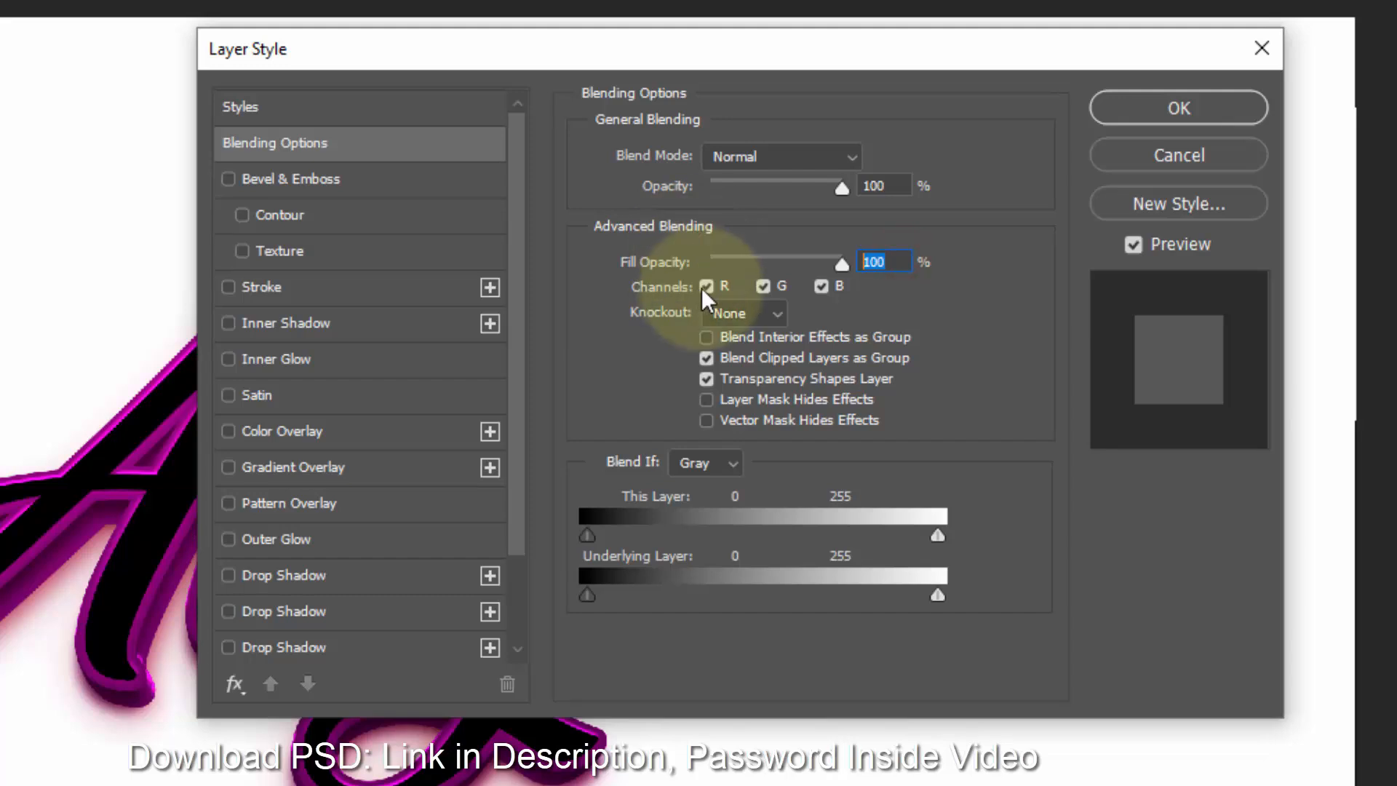
{"action": "left_click", "coordinate": [883, 186]}
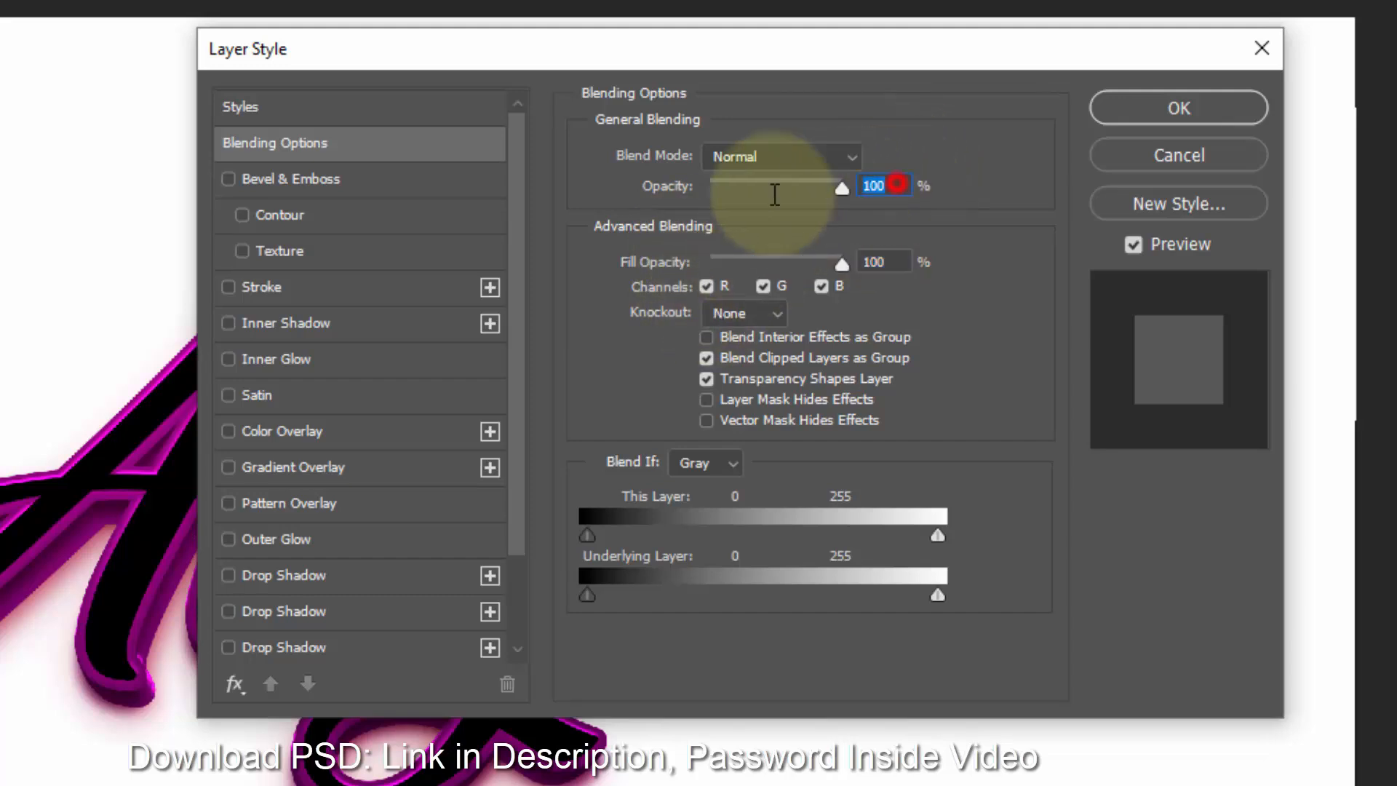
{"action": "type", "text": "95"}
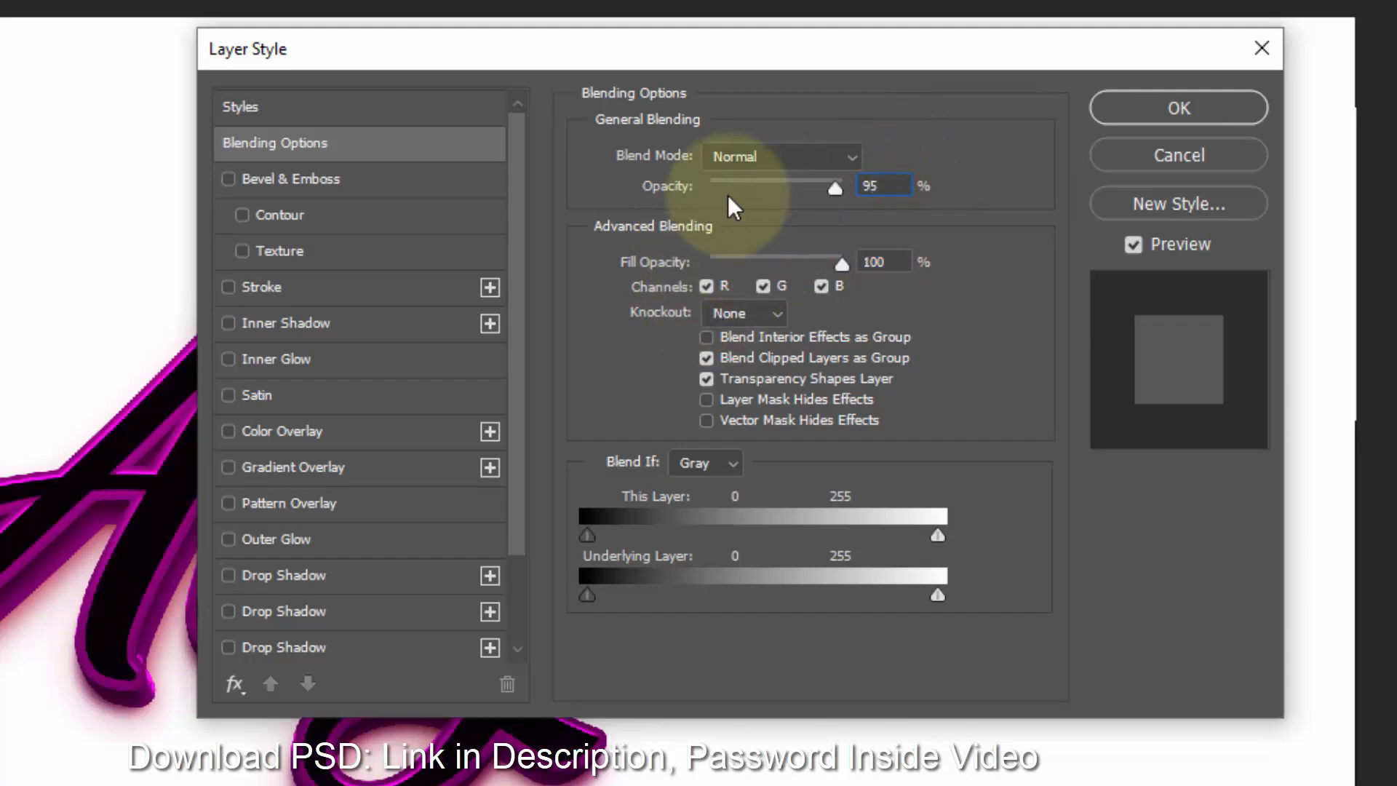
- Enable Bevel & Emboss, set its style to Emboss and its depth to 123%
{"action": "left_click", "coordinate": [314, 179]}
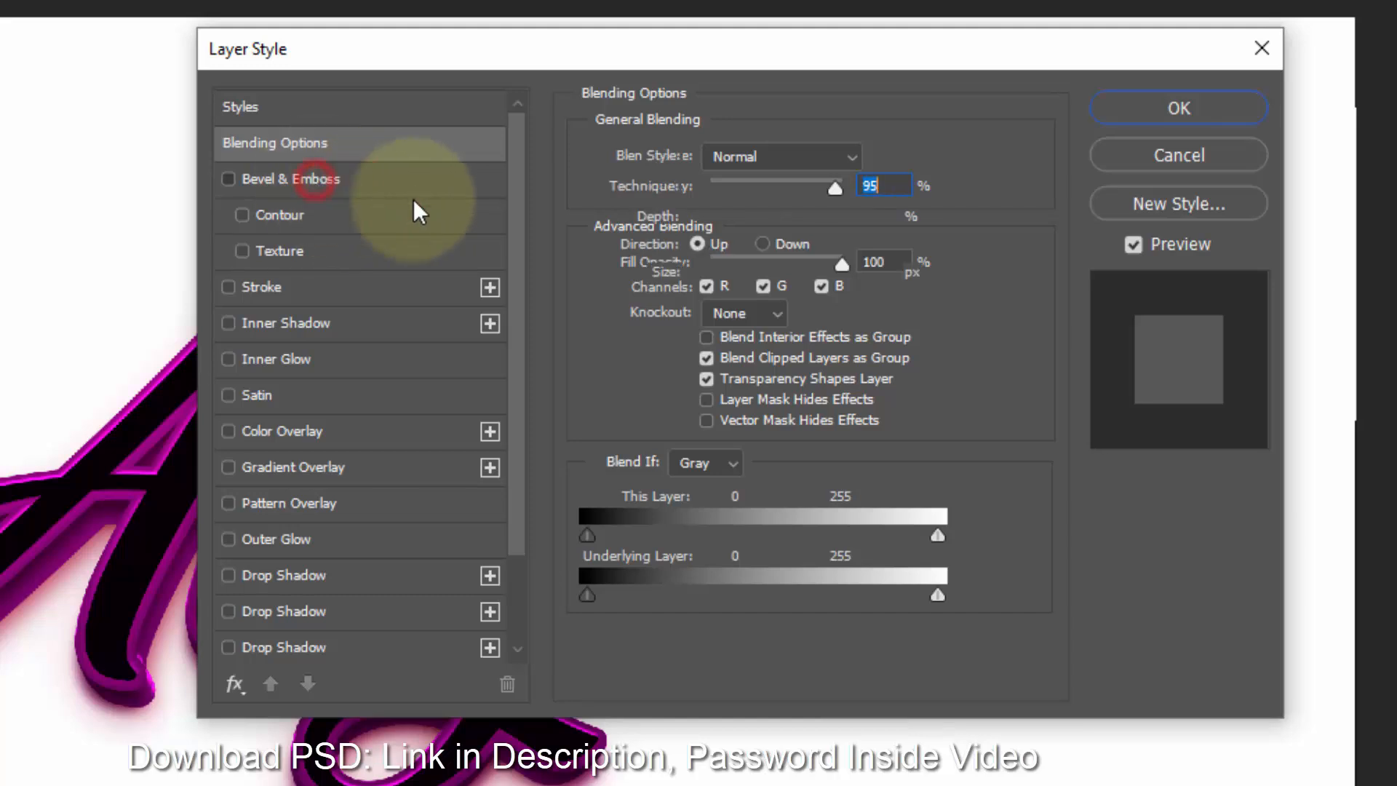
{"action": "left_click", "coordinate": [735, 159]}
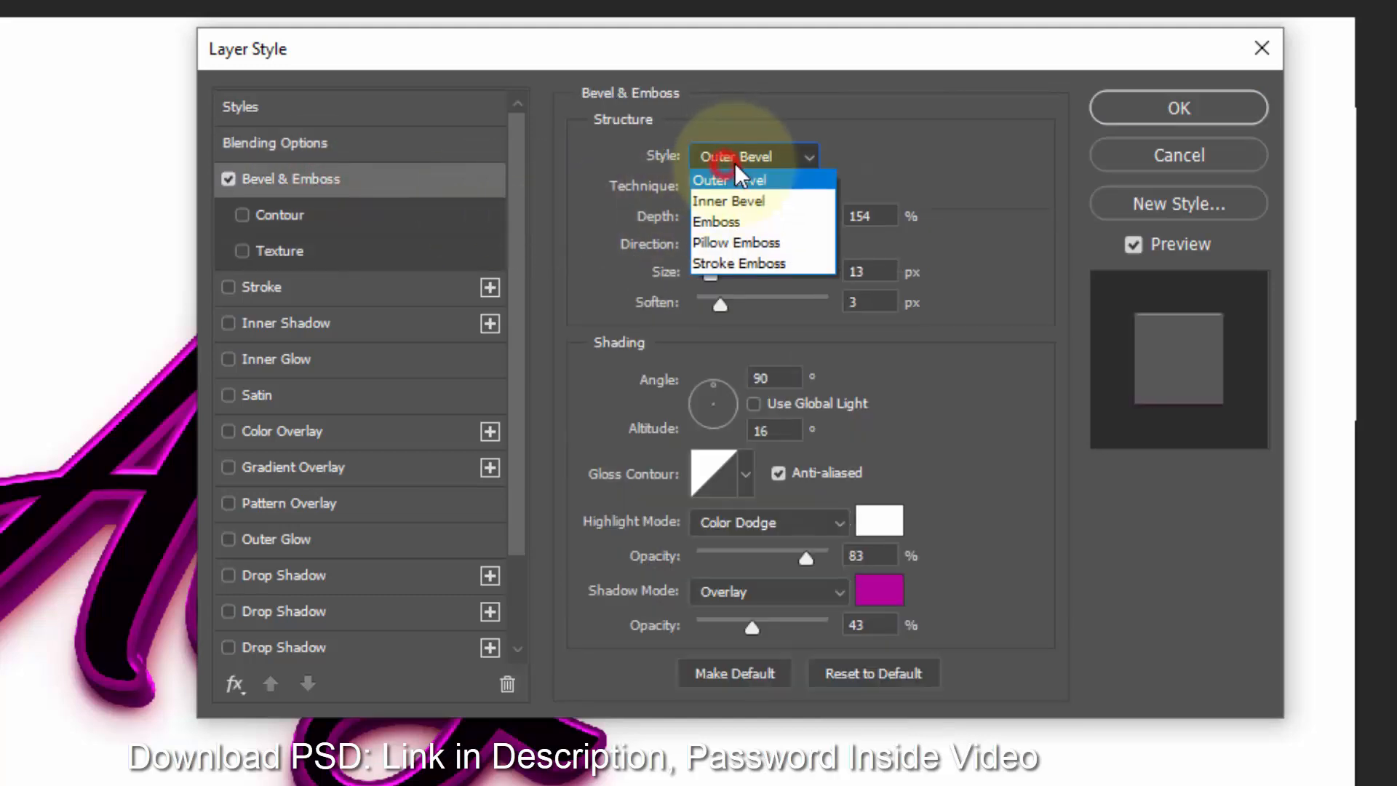
{"action": "left_click", "coordinate": [777, 164]}
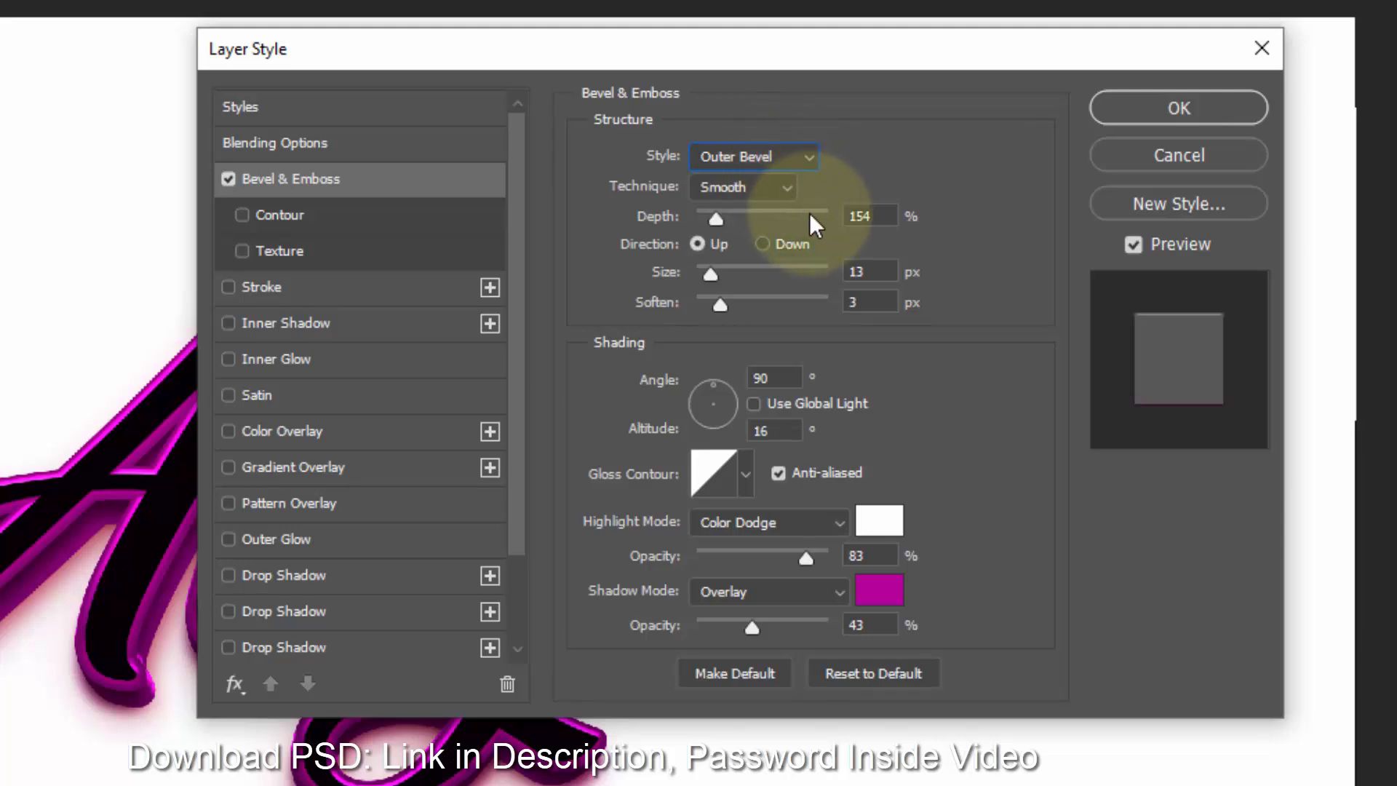
{"action": "left_click", "coordinate": [770, 157]}
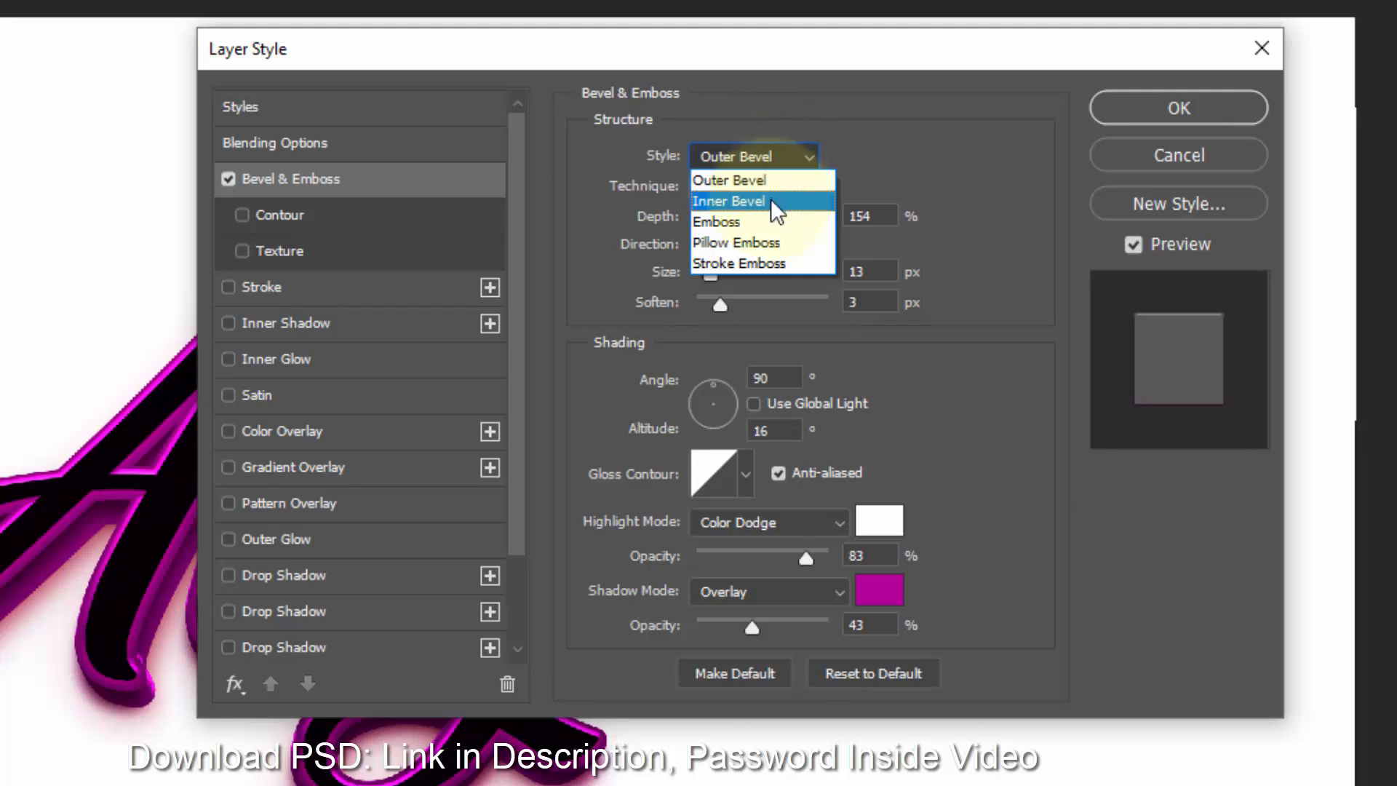
{"action": "left_click", "coordinate": [769, 217]}
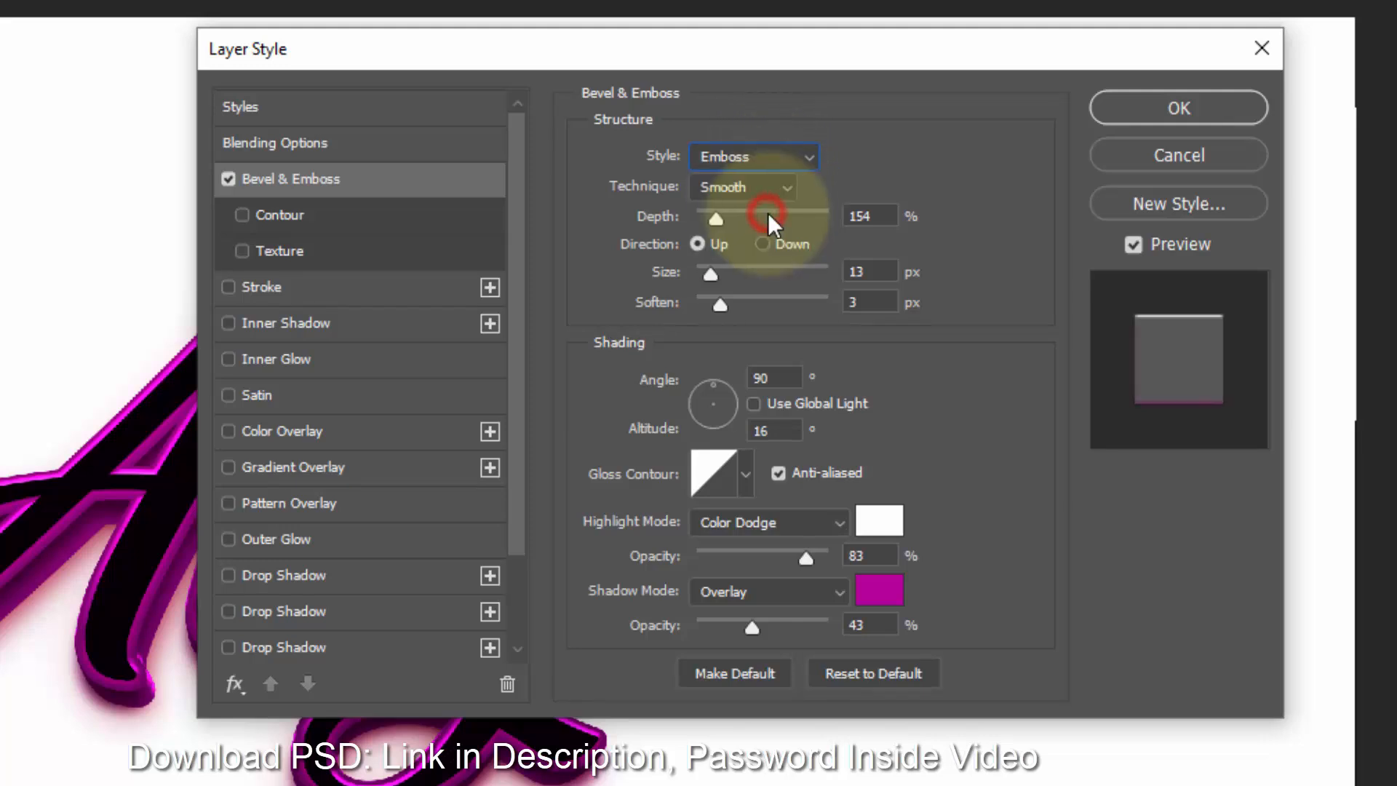
{"action": "left_click", "coordinate": [869, 216]}
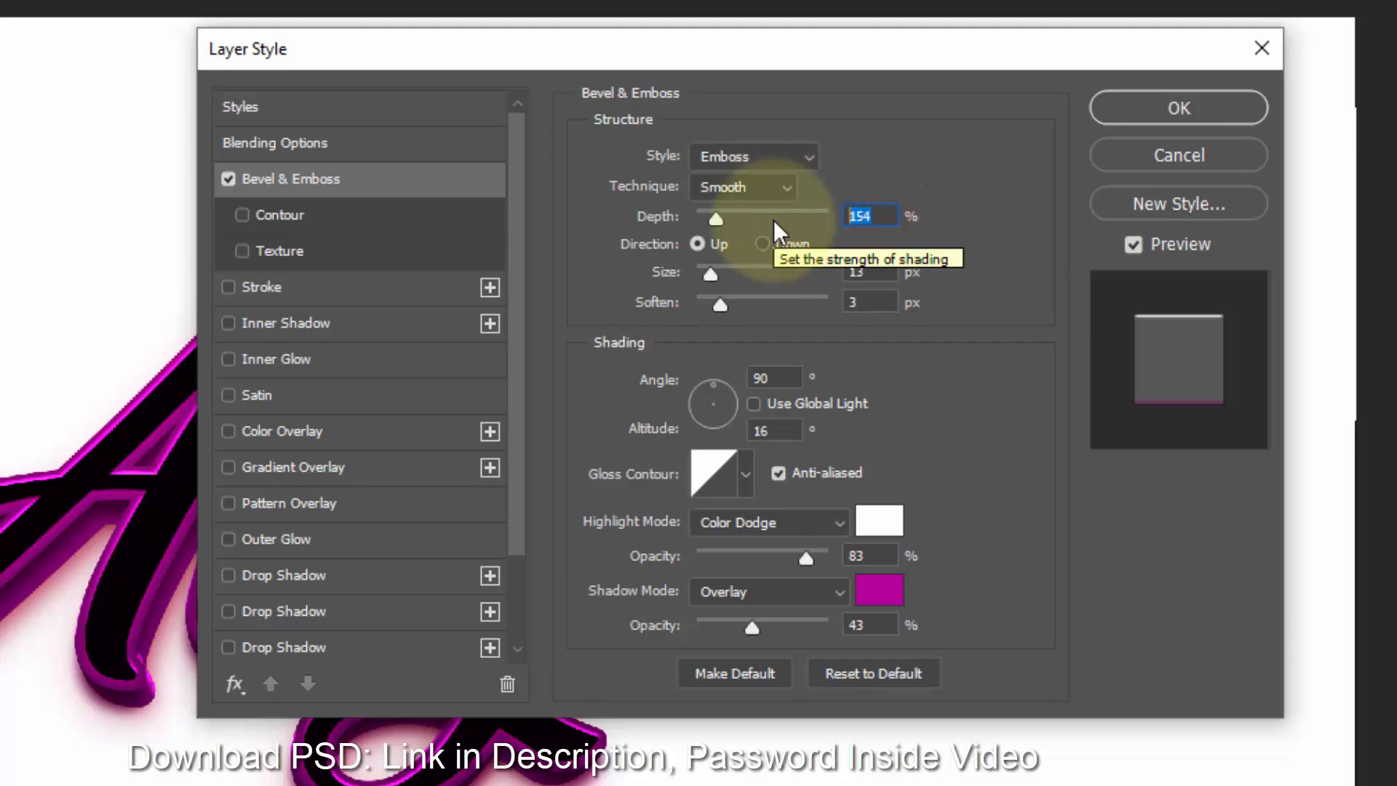
{"action": "type", "text": "123"}
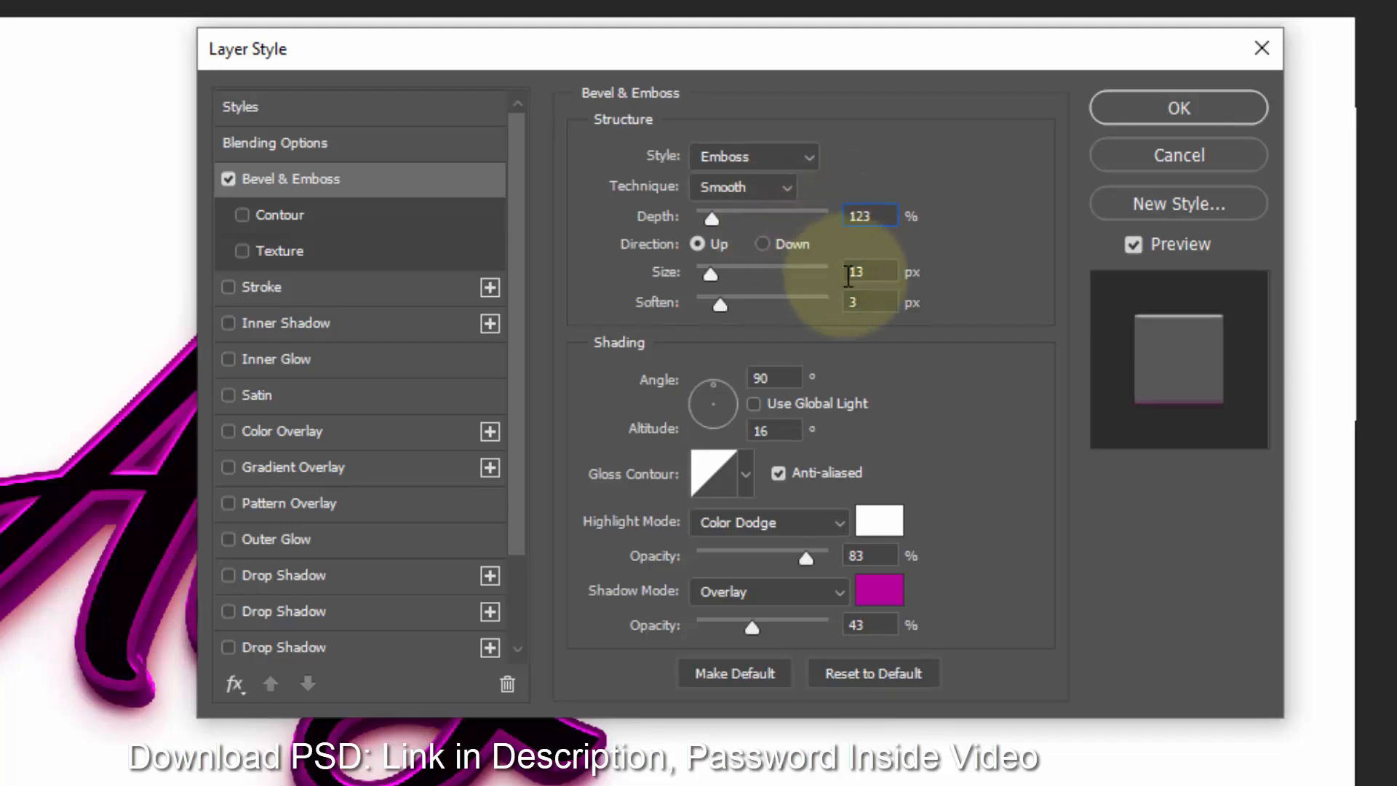
- Set the bevel size to 24 px and soften to 0 px
{"action": "left_click", "coordinate": [866, 272]}
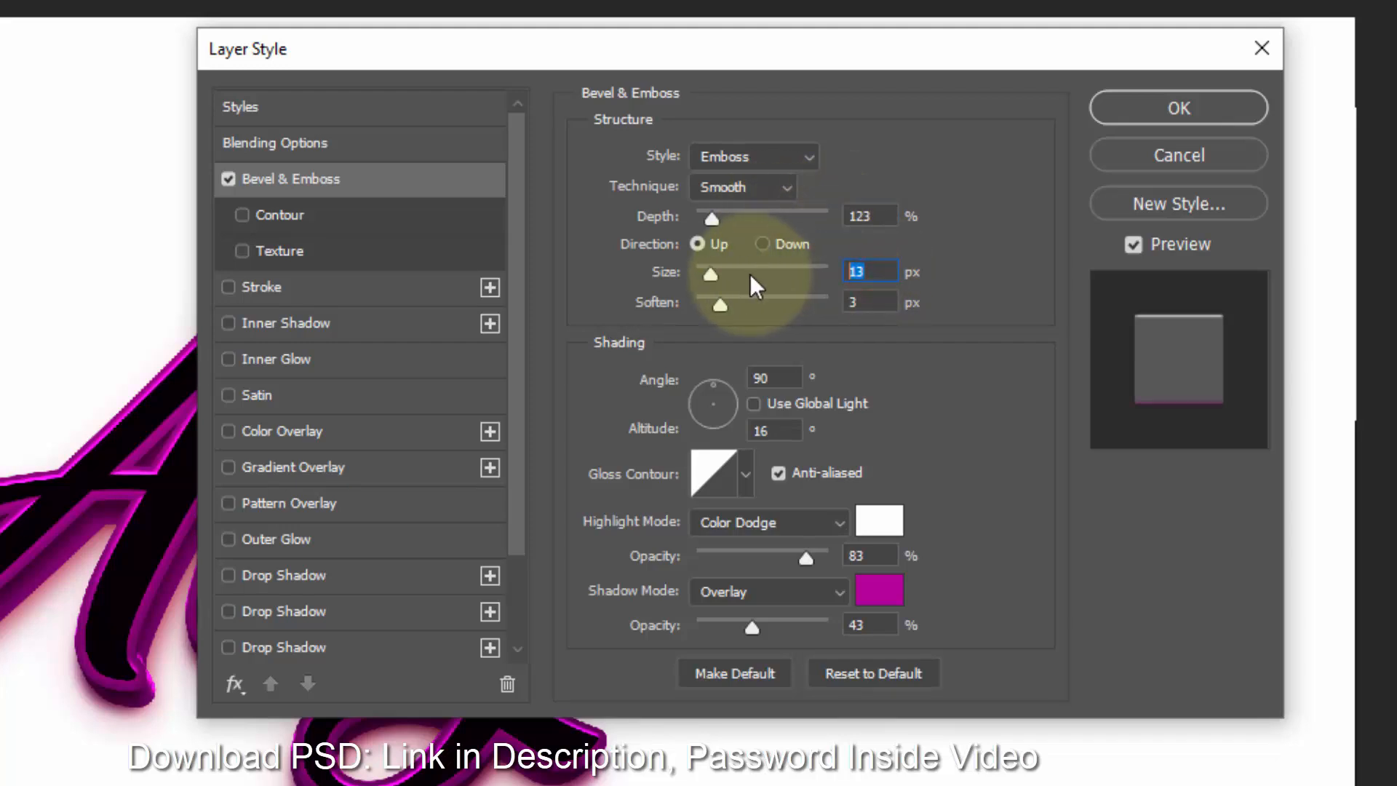
{"action": "type", "text": "24"}
{"action": "left_click", "coordinate": [870, 302]}
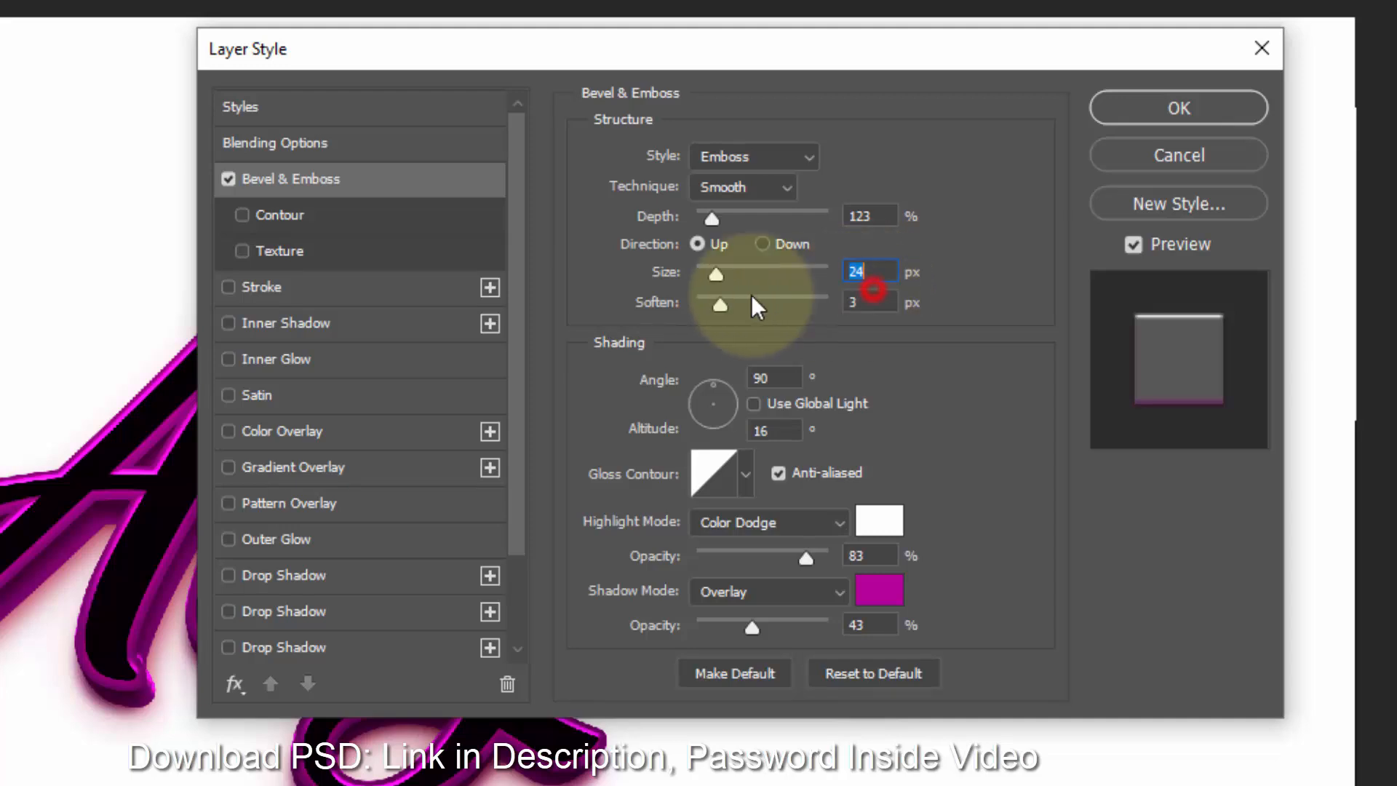
{"action": "type", "text": "0"}
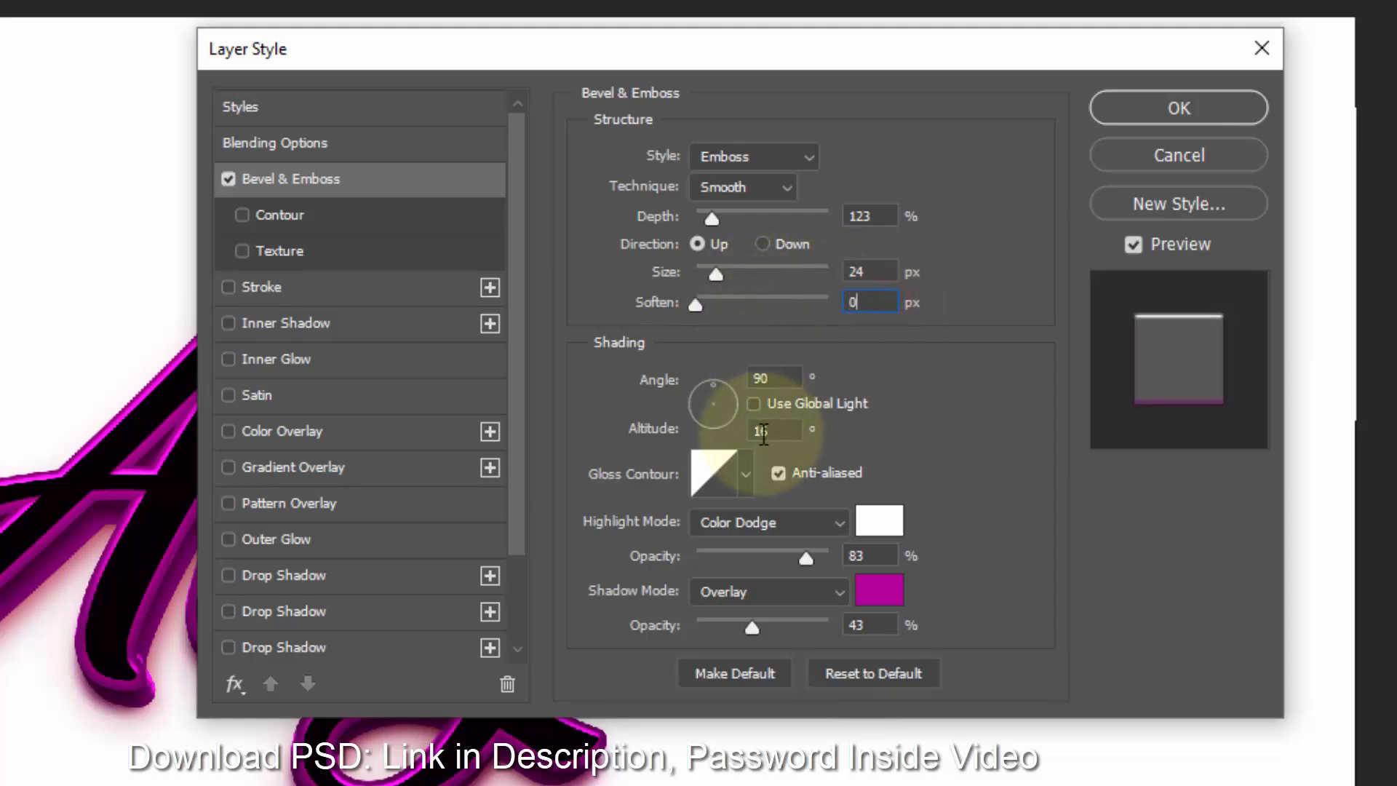
- Set the bevel's gloss contour to the Ring - Double preset
{"action": "left_click", "coordinate": [734, 482]}
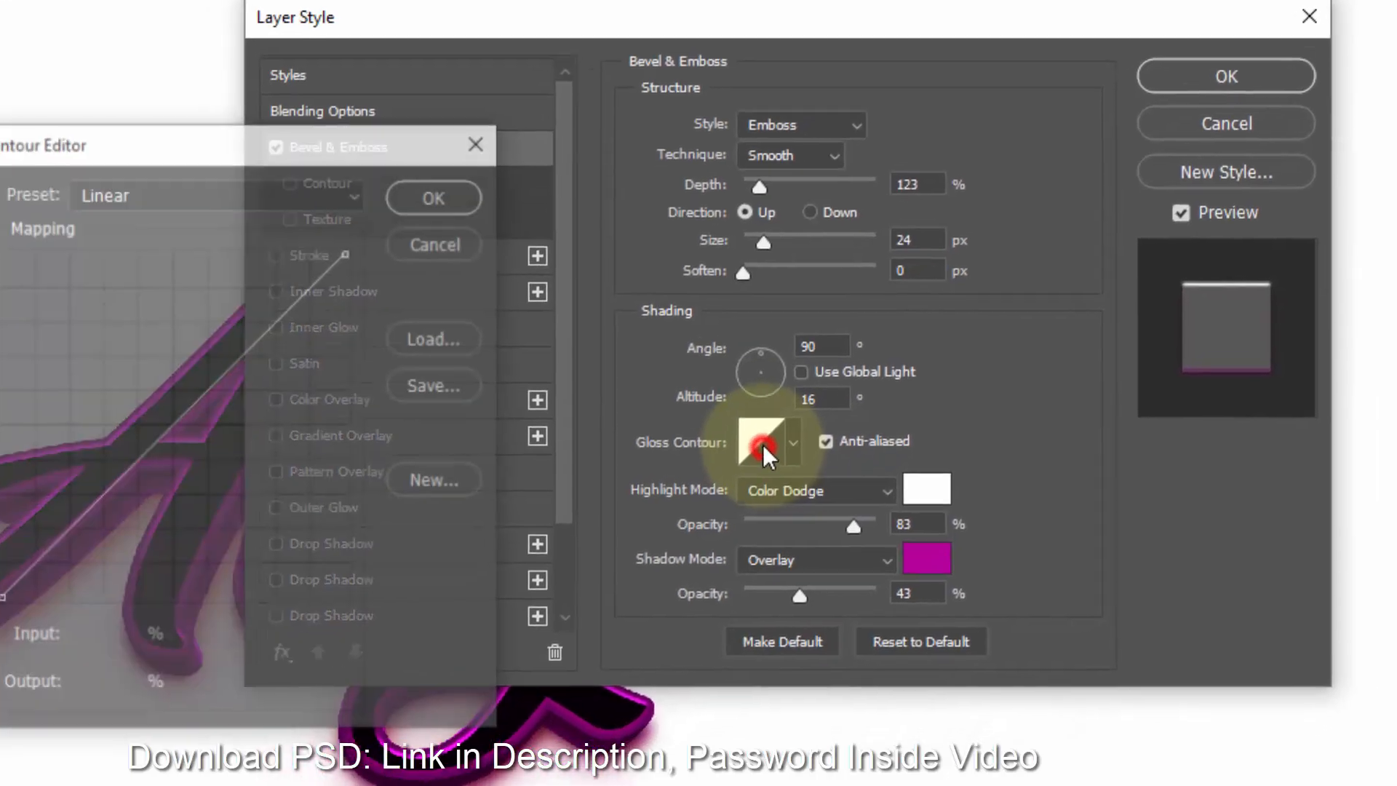
{"action": "left_click", "coordinate": [378, 154]}
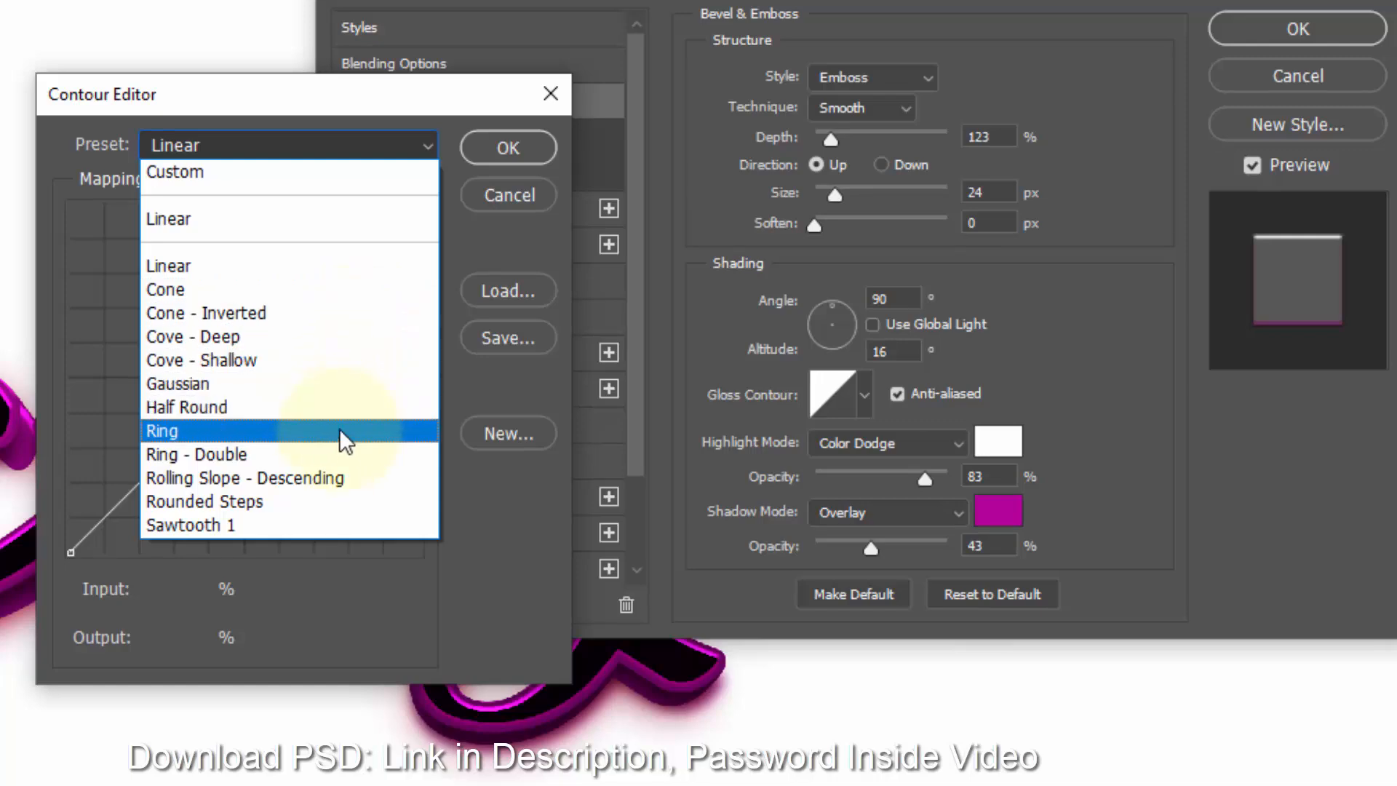
{"action": "left_click", "coordinate": [326, 454]}
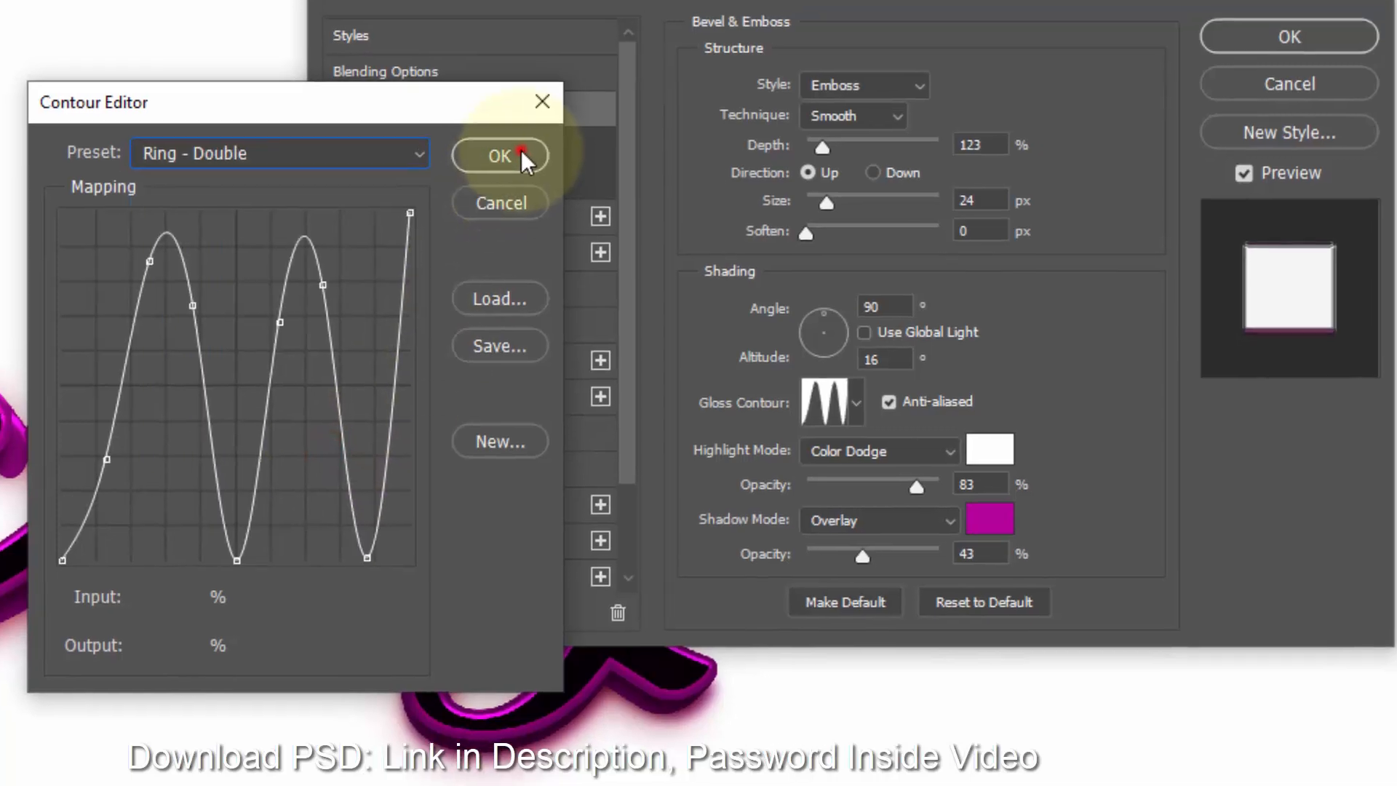
{"action": "left_click", "coordinate": [513, 149]}
- Set the highlight mode to Screen with 84% opacity
{"action": "left_click", "coordinate": [815, 508]}
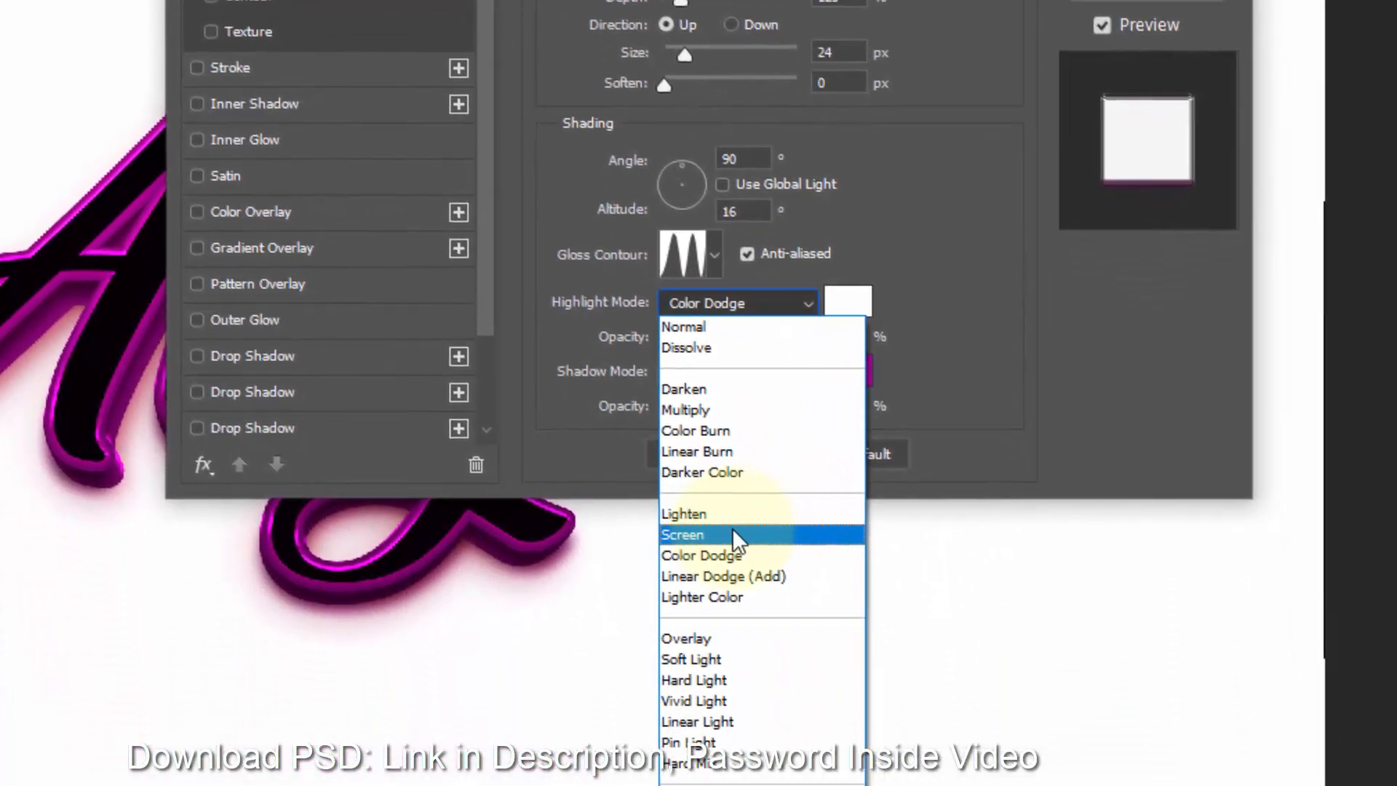
{"action": "left_click", "coordinate": [700, 670]}
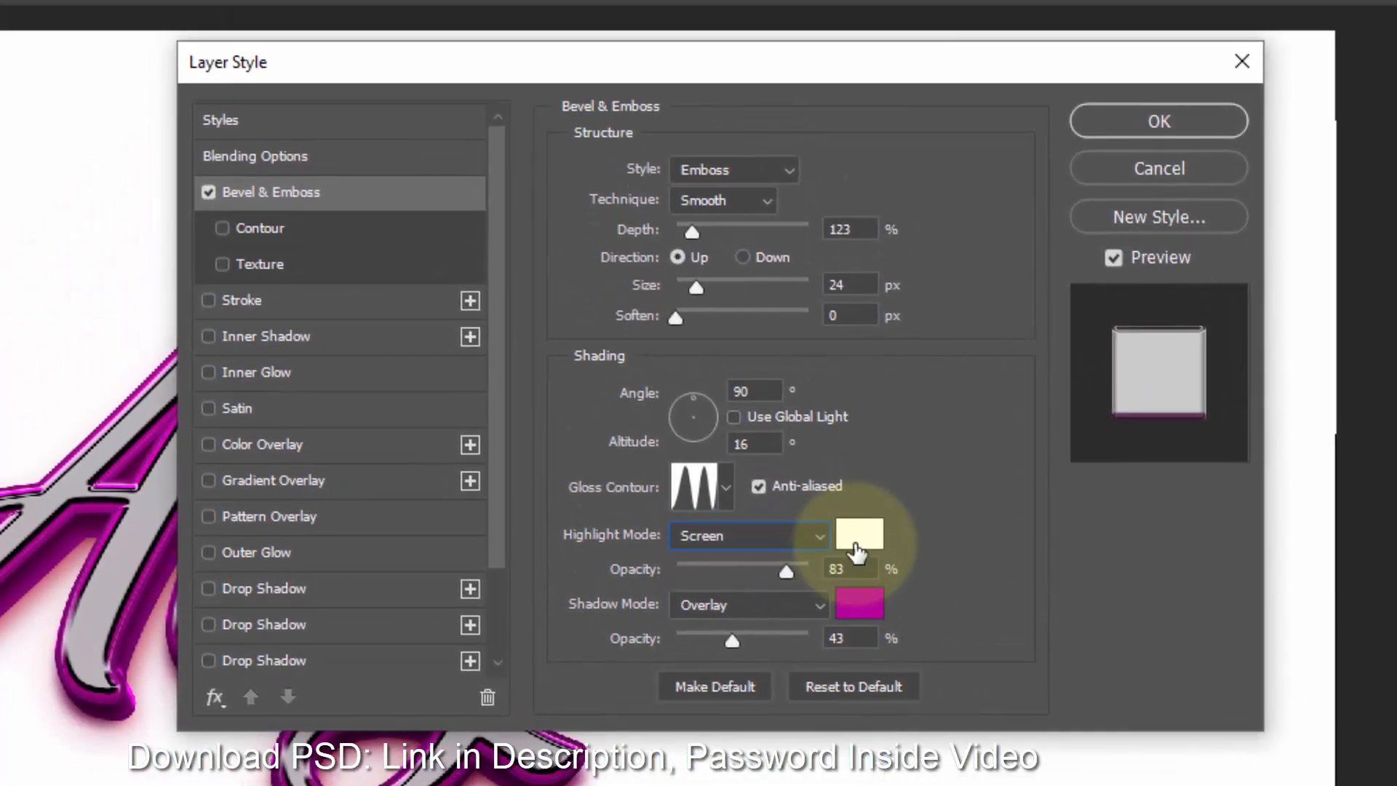
{"action": "left_click", "coordinate": [849, 568]}
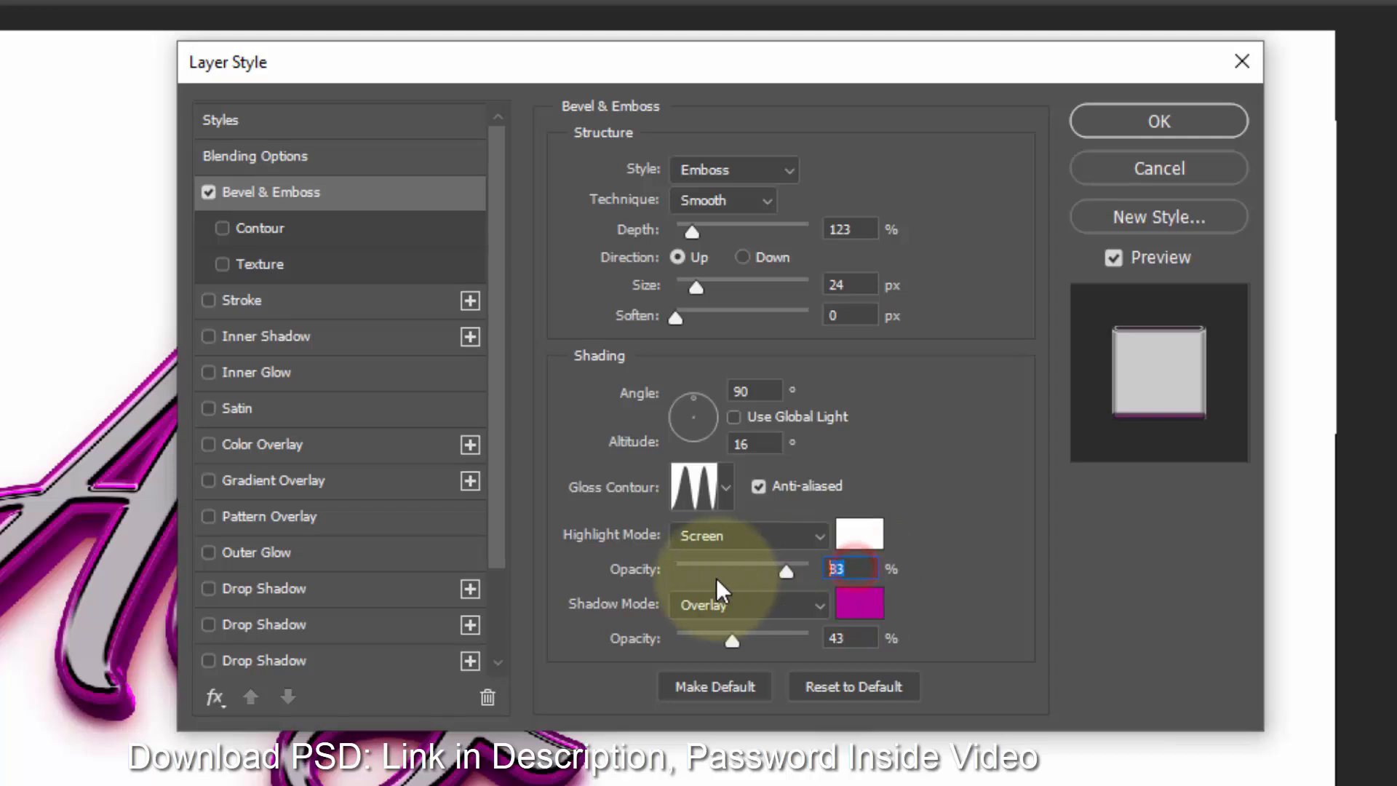
{"action": "type", "text": "84"}
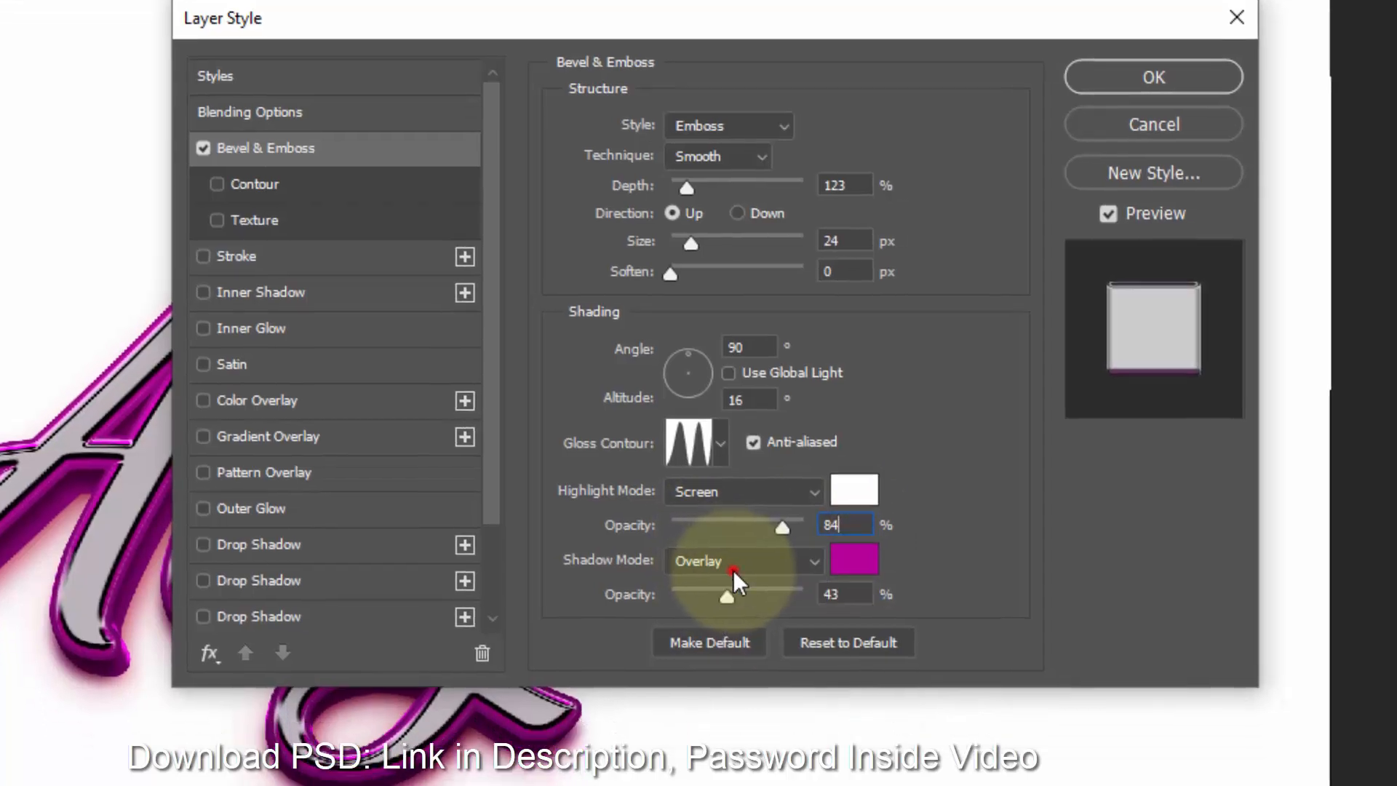
- Set the bevel shadow mode to Multiply and its shadow color to c6039a
{"action": "left_click", "coordinate": [731, 605]}
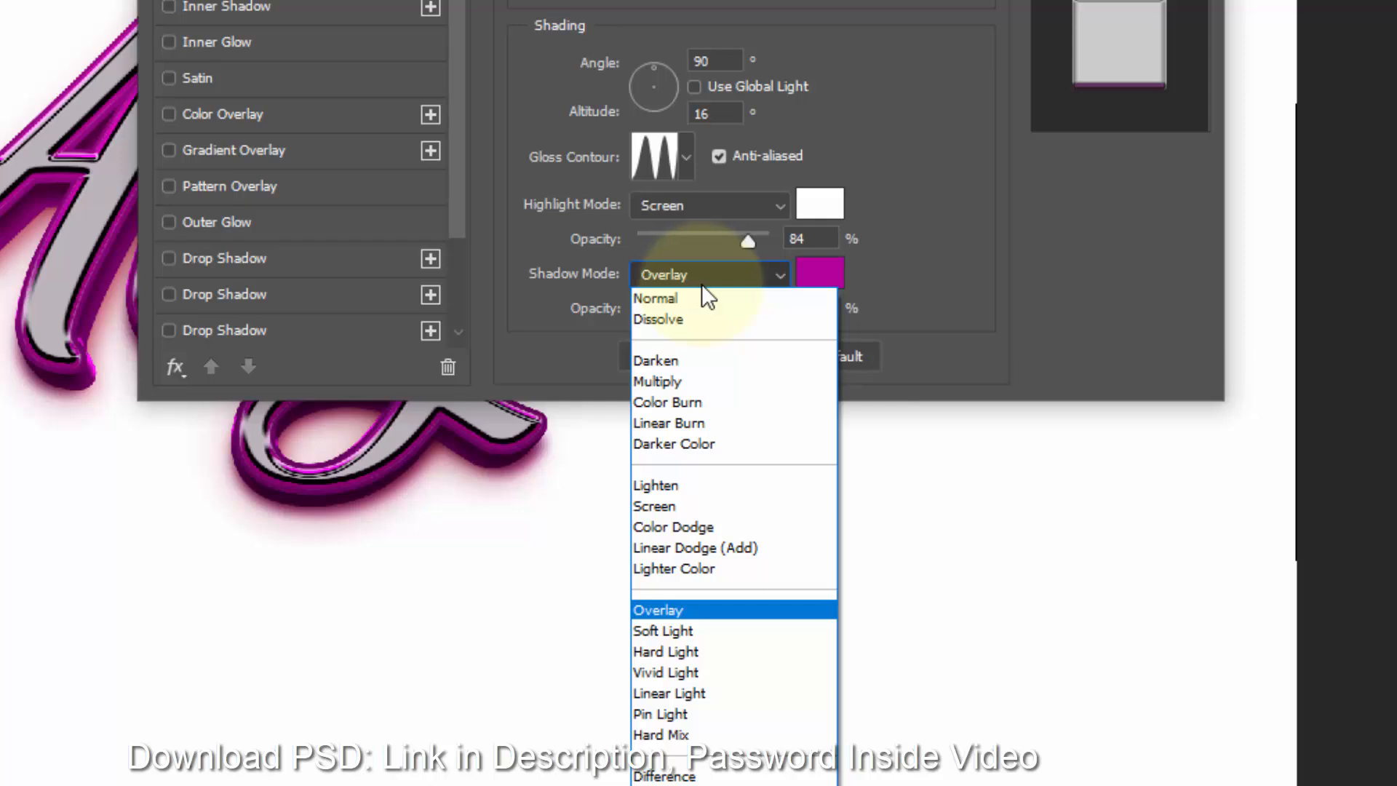
{"action": "left_click", "coordinate": [701, 381]}
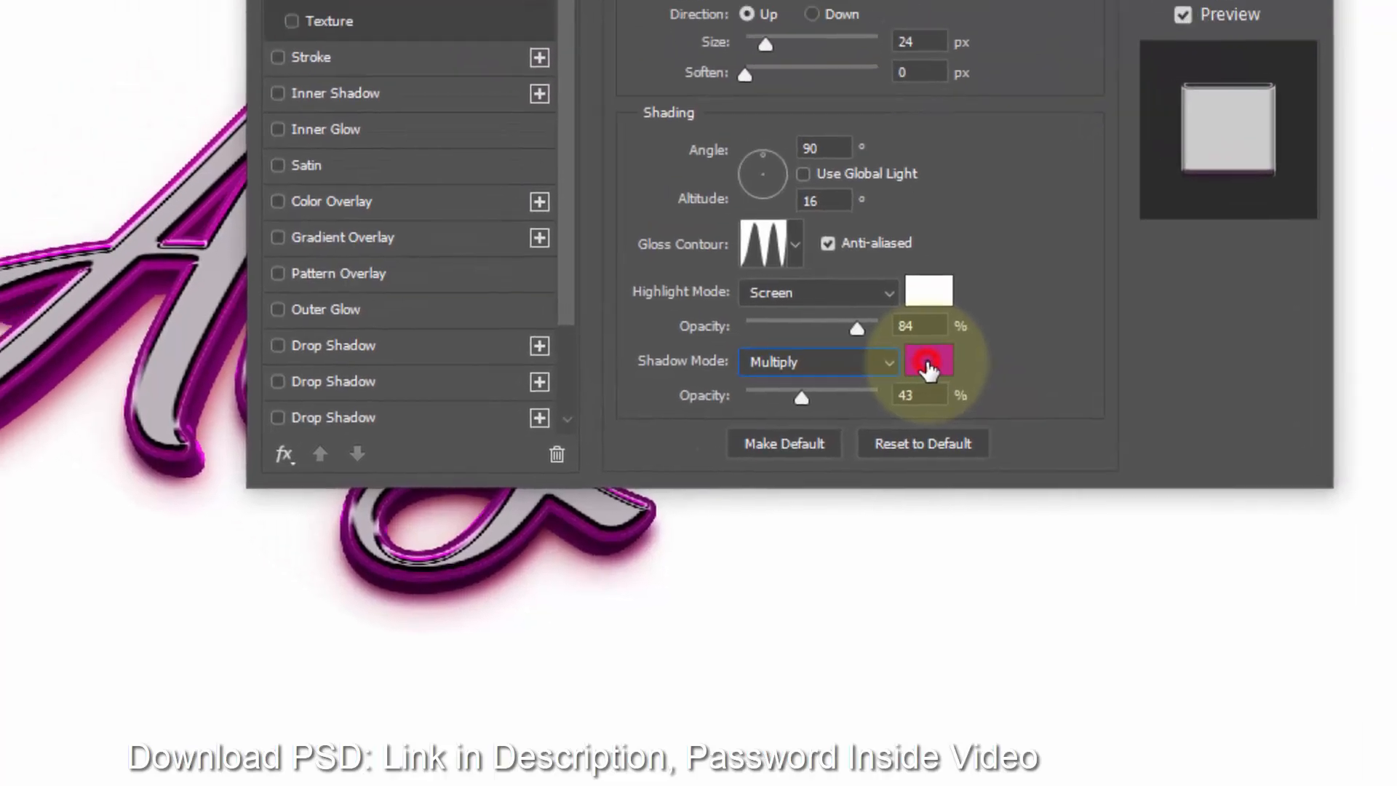
{"action": "left_click", "coordinate": [821, 280]}
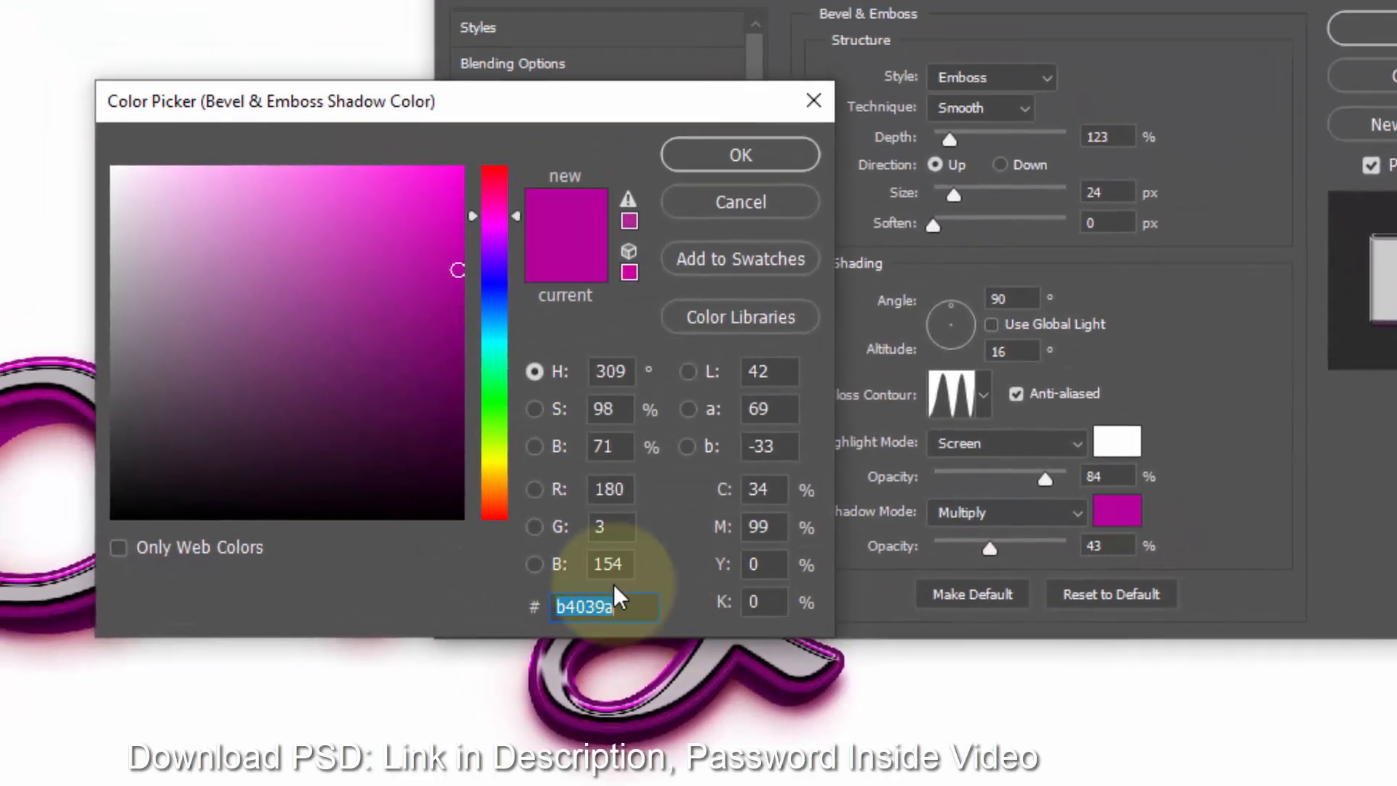
{"action": "type", "text": "c603"}
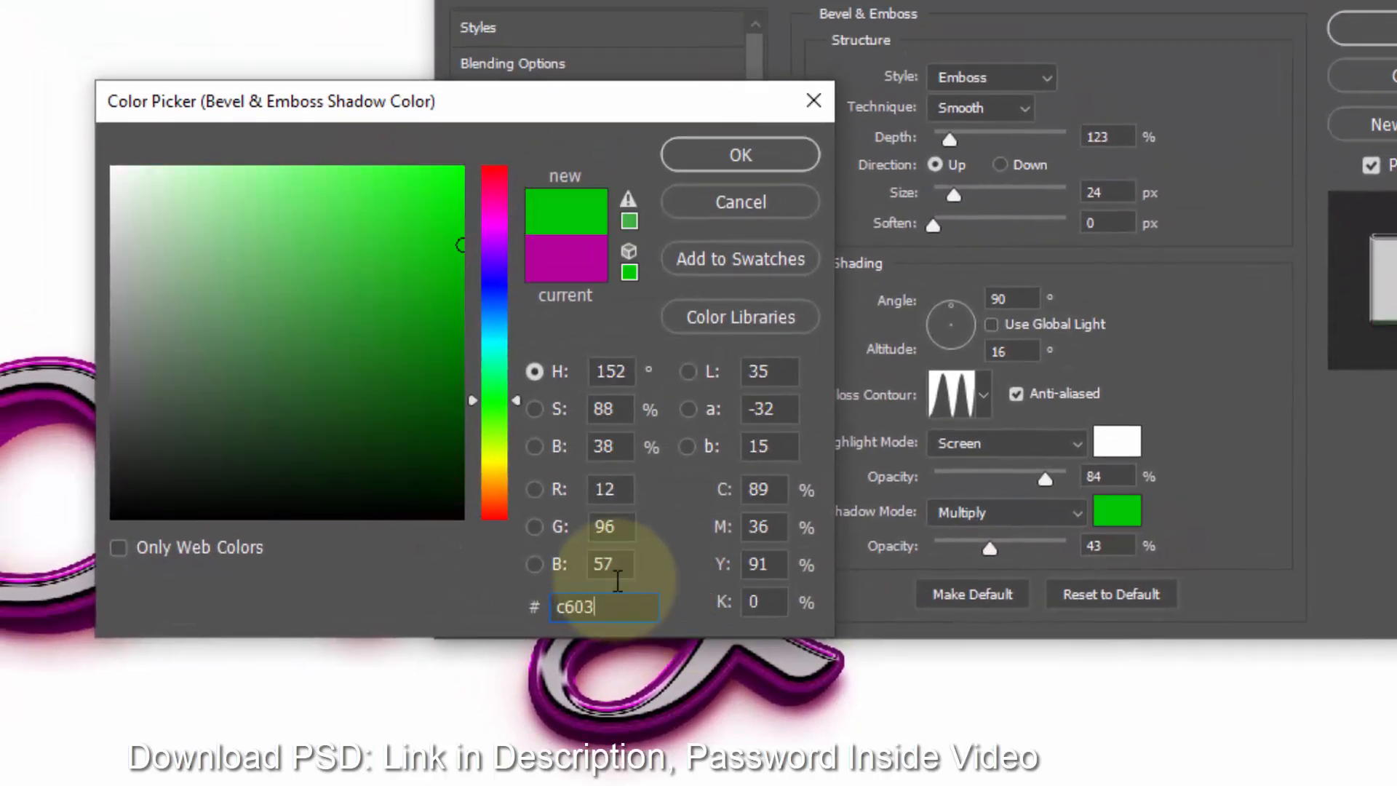
{"action": "type", "text": "9a"}
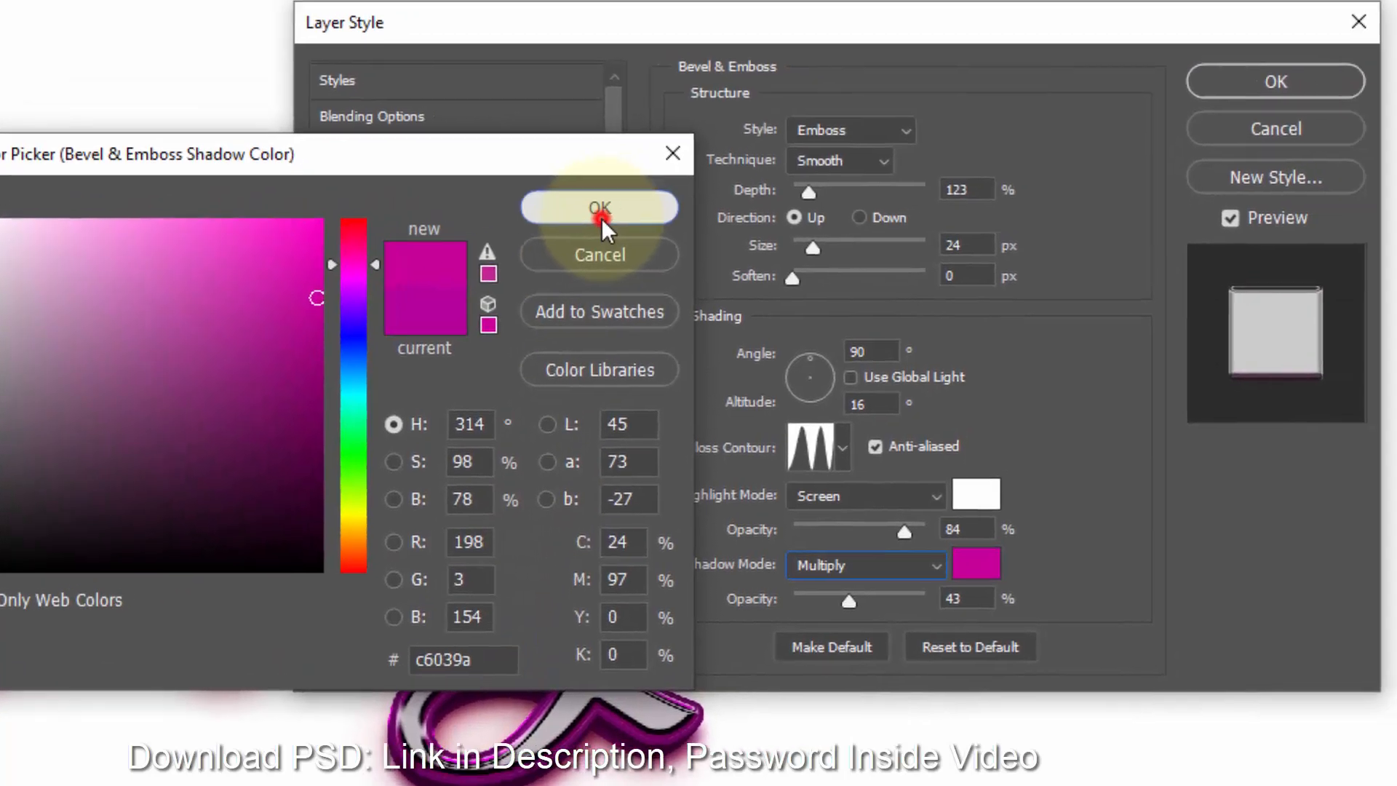
{"action": "left_click", "coordinate": [740, 154]}
- Set the bevel shadow opacity to 31%
{"action": "left_click_drag", "start_coordinate": [850, 647], "coordinate": [684, 639]}
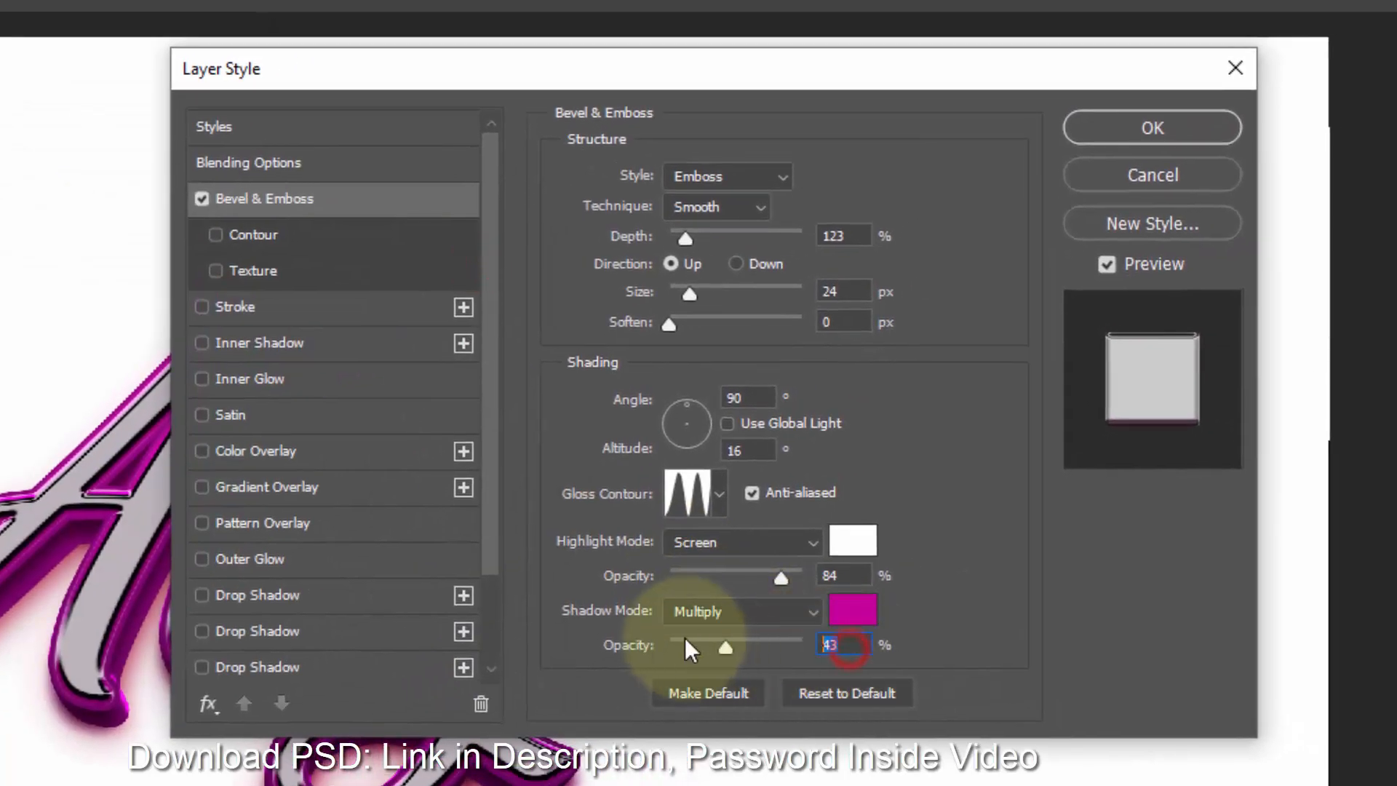
{"action": "type", "text": "3"}
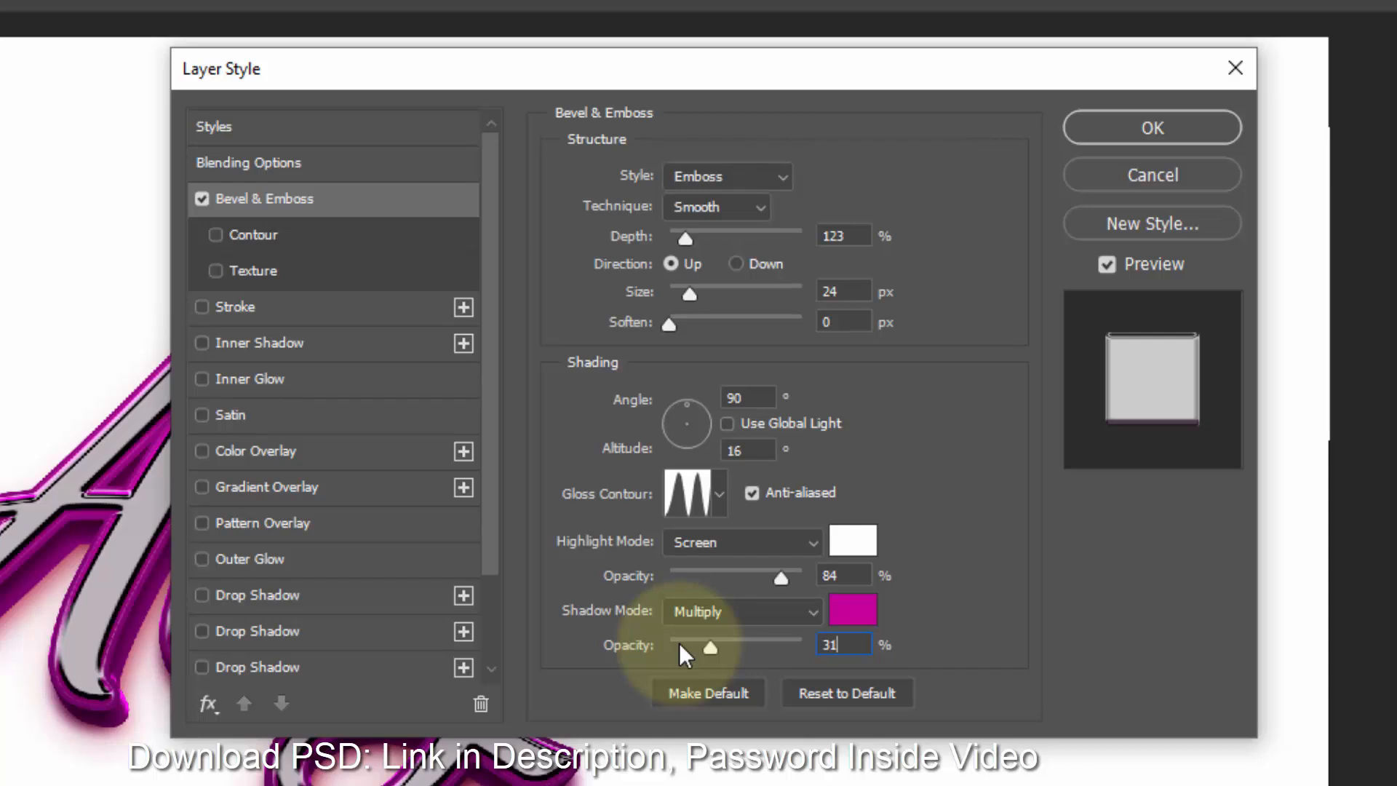
- Enable Color Overlay and set its overlay color to e2a5fb at Normal blend mode
{"action": "left_click", "coordinate": [314, 453]}
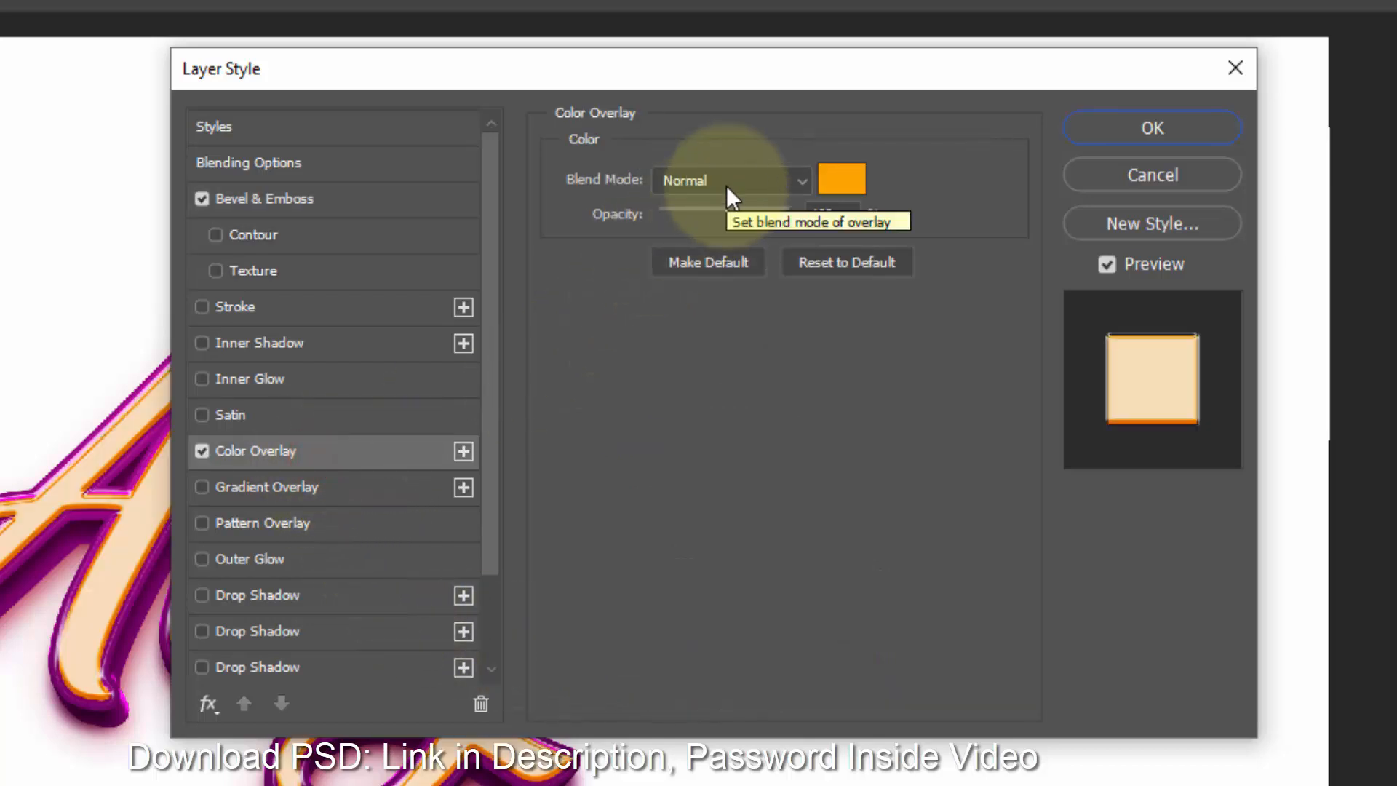
{"action": "left_click", "coordinate": [840, 182]}
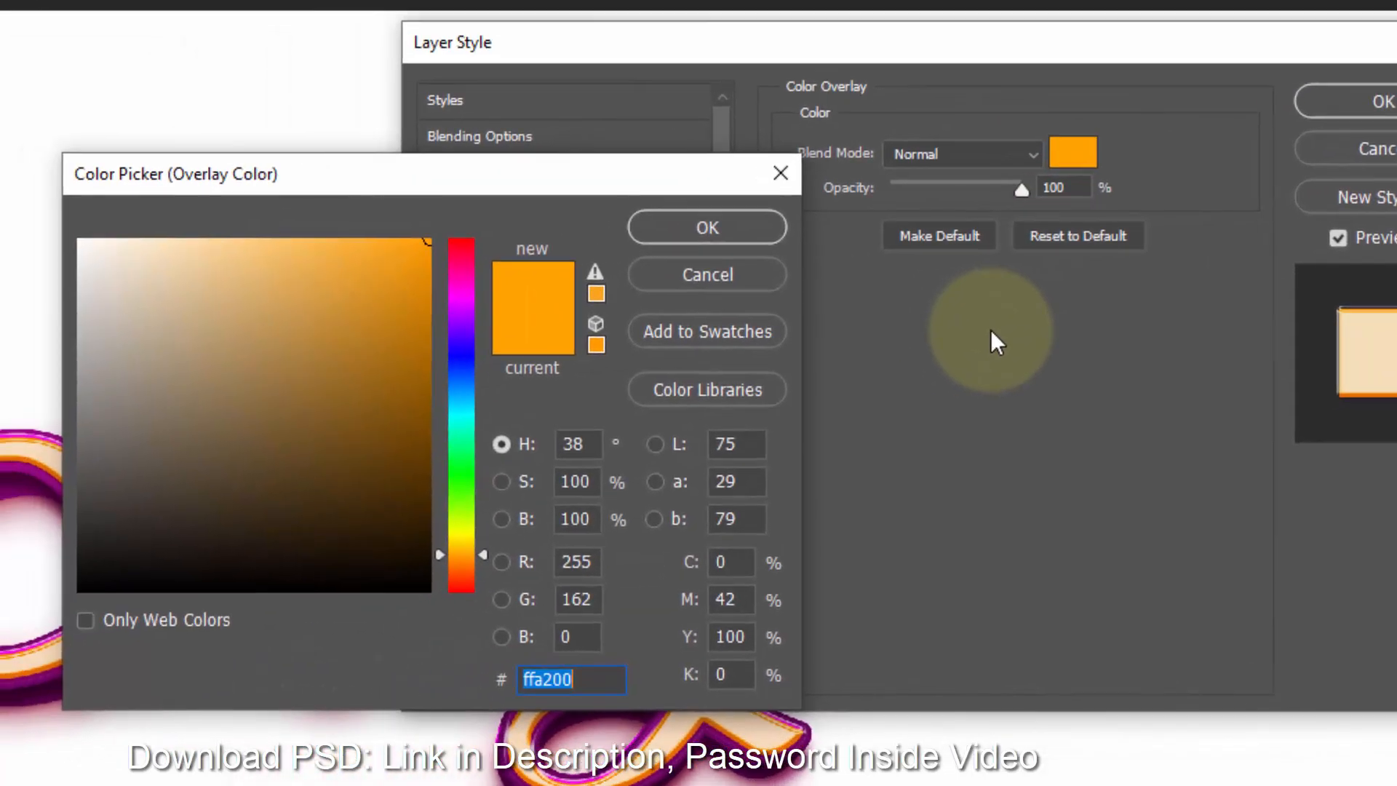
{"action": "type", "text": "e2"}
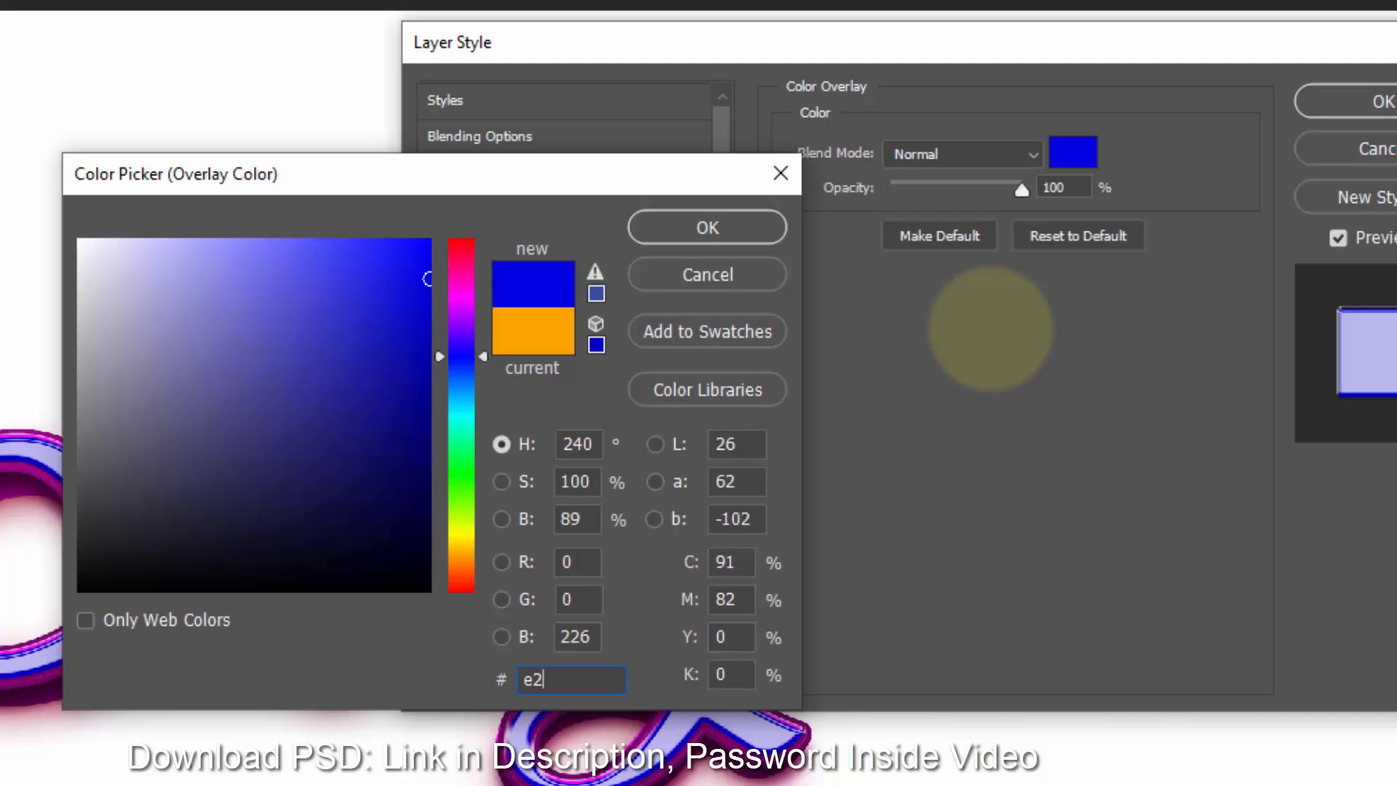
{"action": "type", "text": "a"}
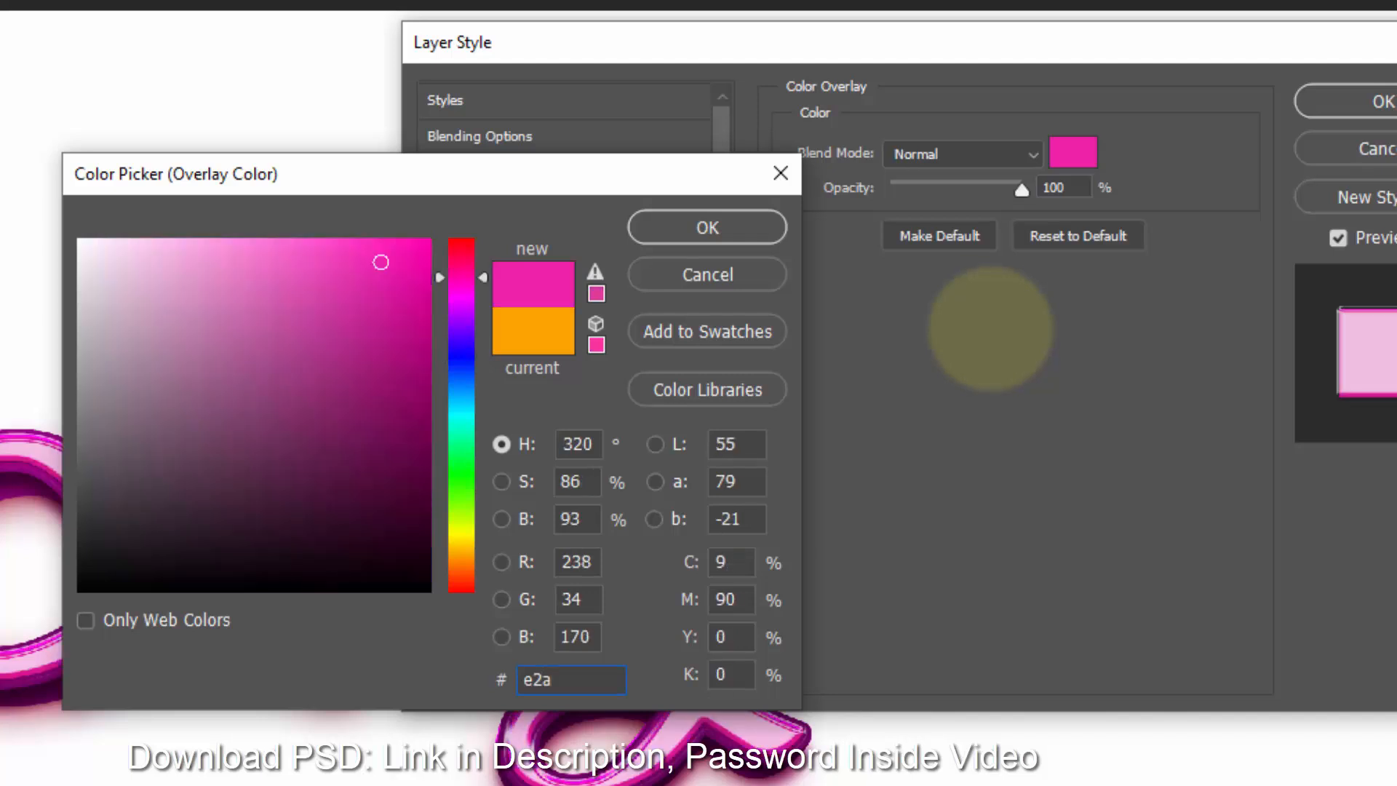
{"action": "type", "text": "5f"}
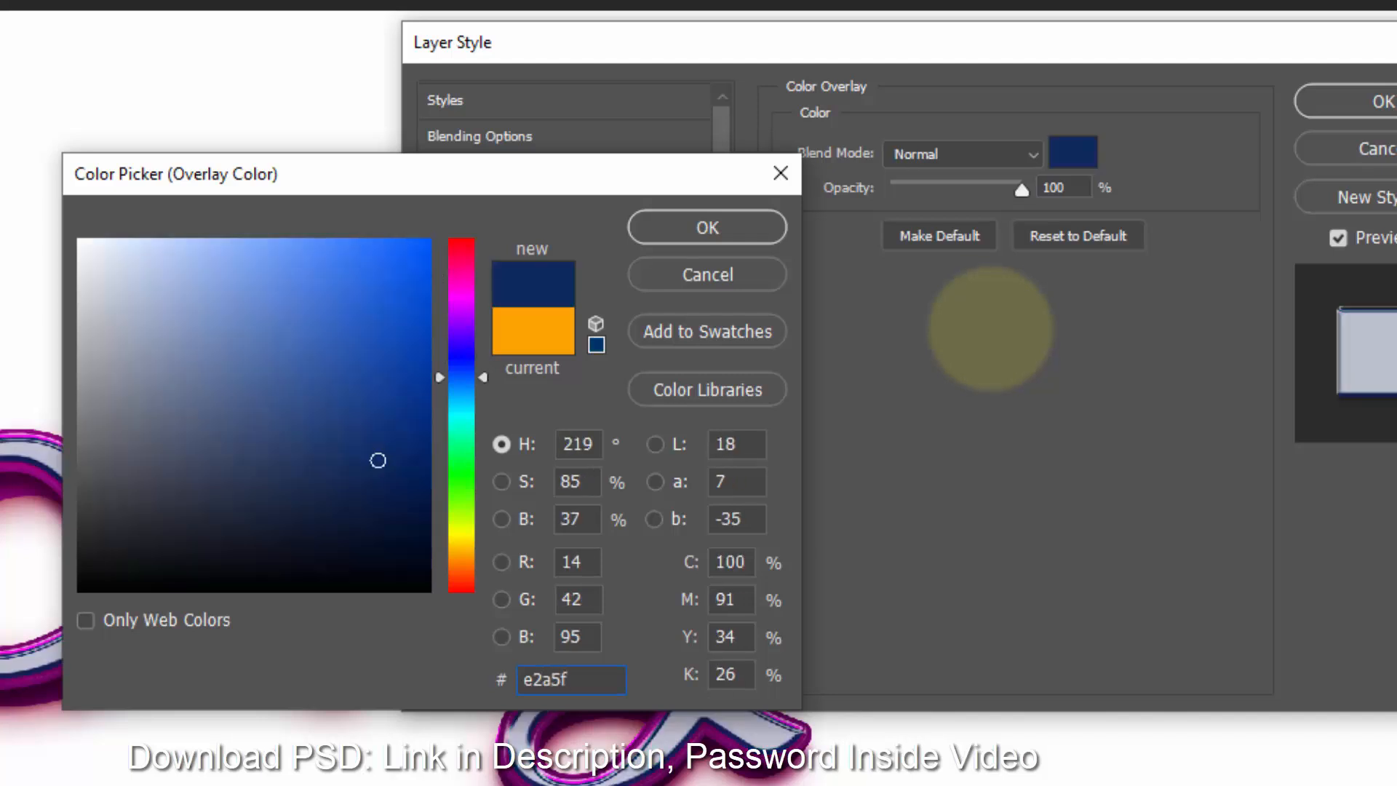
{"action": "type", "text": "b"}
{"action": "left_click", "coordinate": [765, 229]}
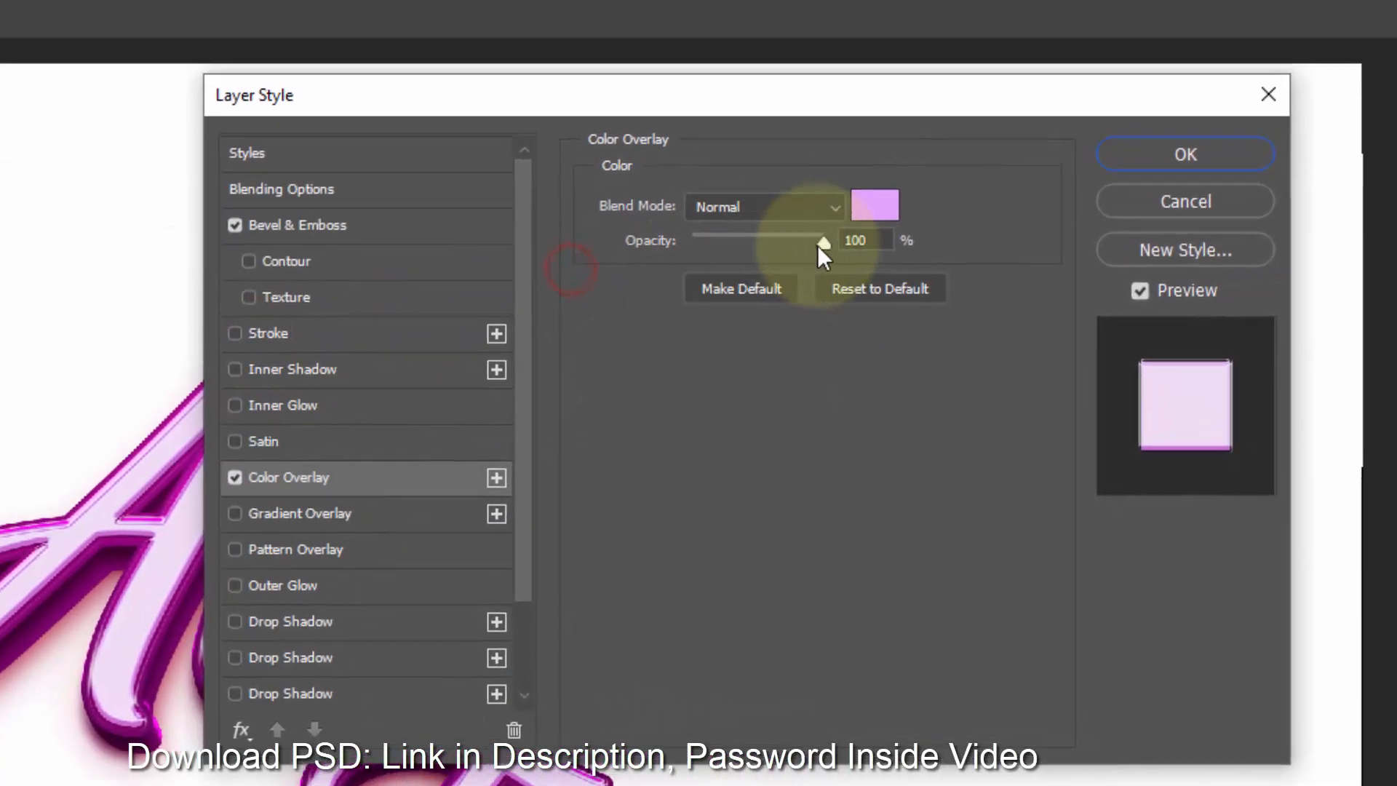
{"action": "left_click", "coordinate": [821, 245]}
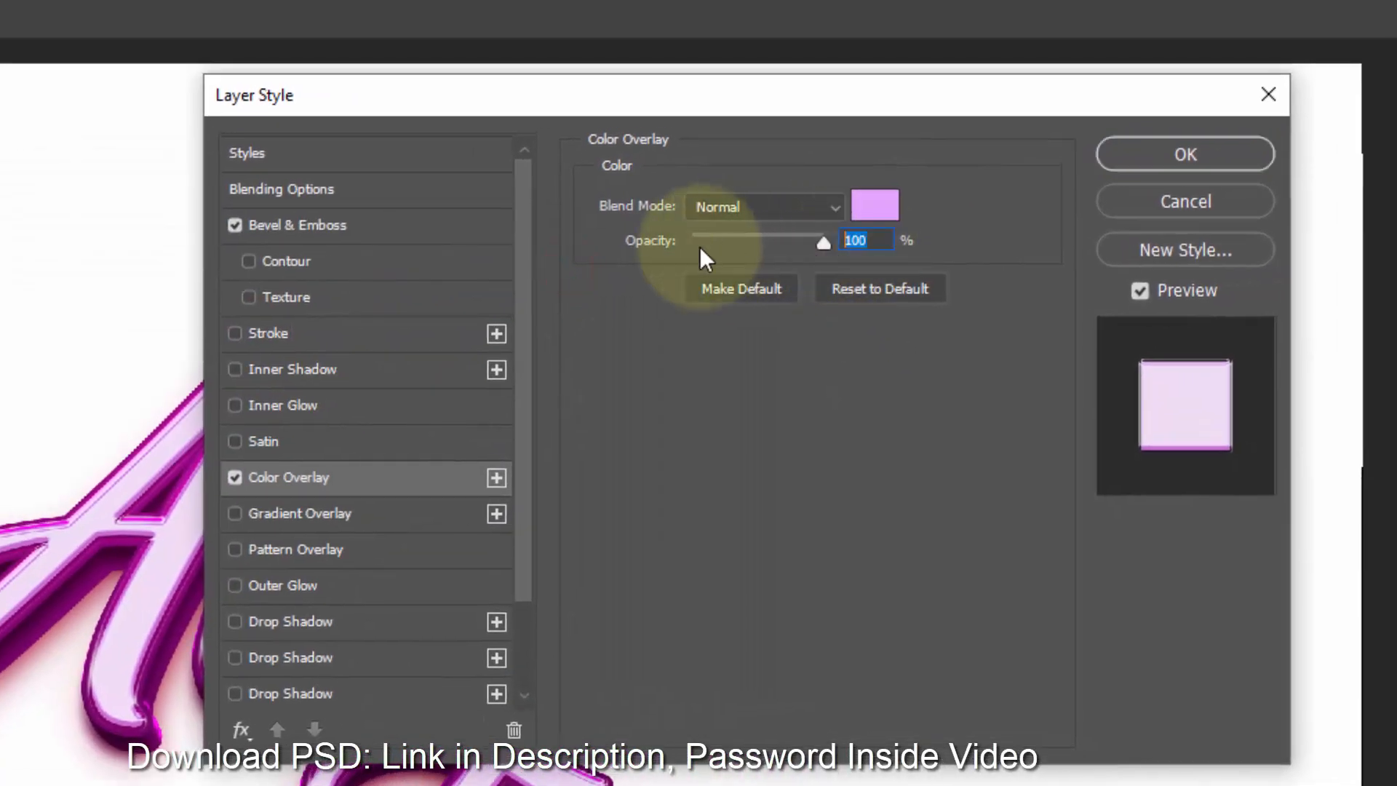
- Enable Gradient Overlay and set the gradient's left stop color to c2a5fb
{"action": "left_click", "coordinate": [291, 516]}
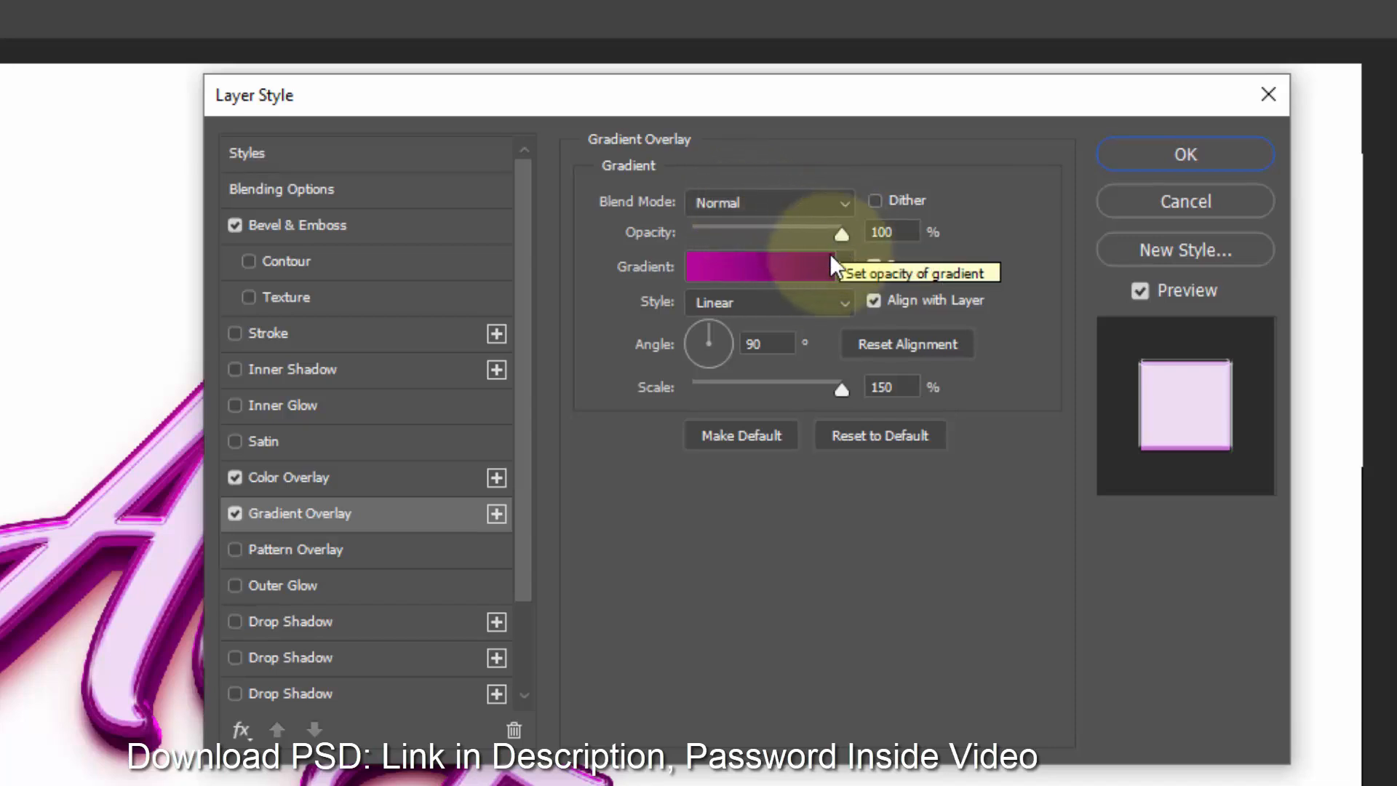
{"action": "left_click", "coordinate": [771, 271]}
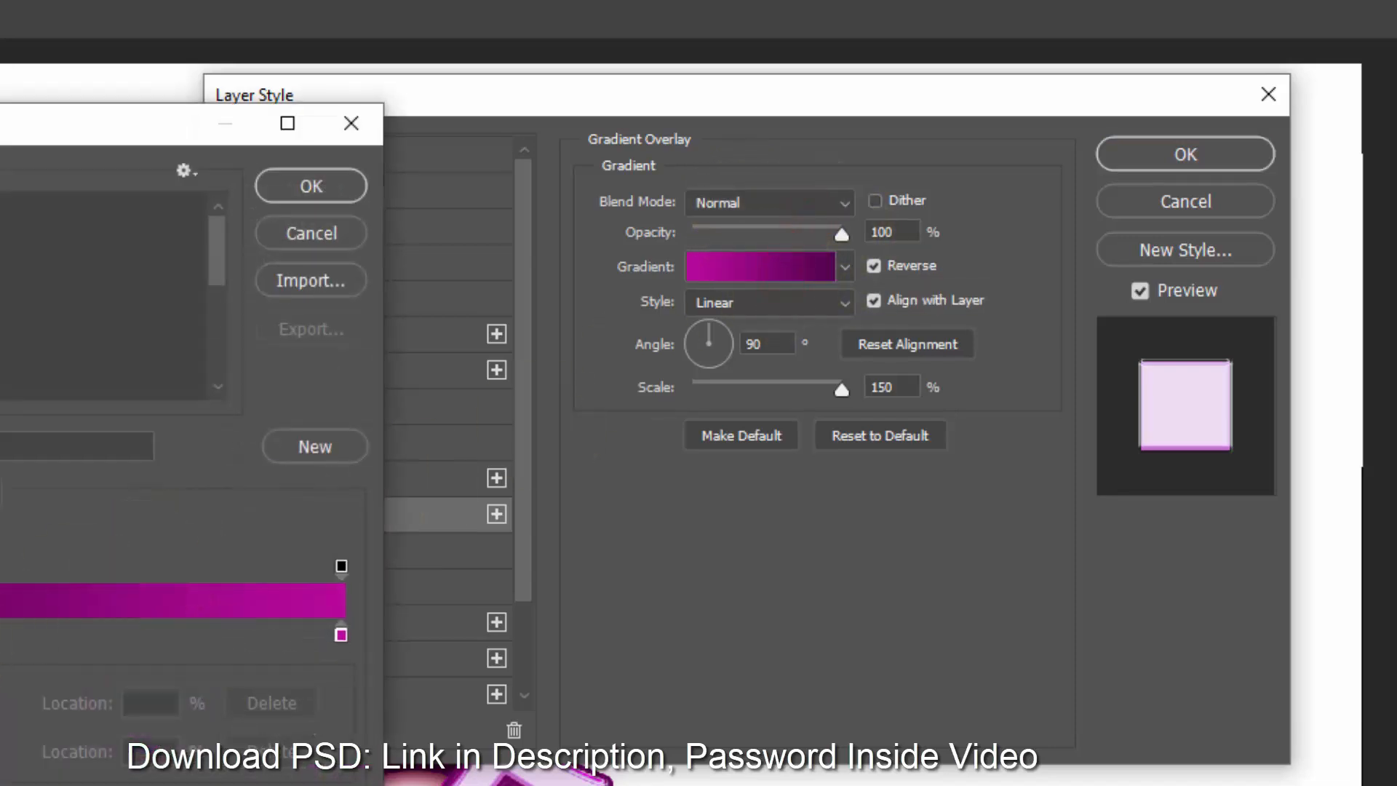
{"action": "left_click", "coordinate": [137, 582]}
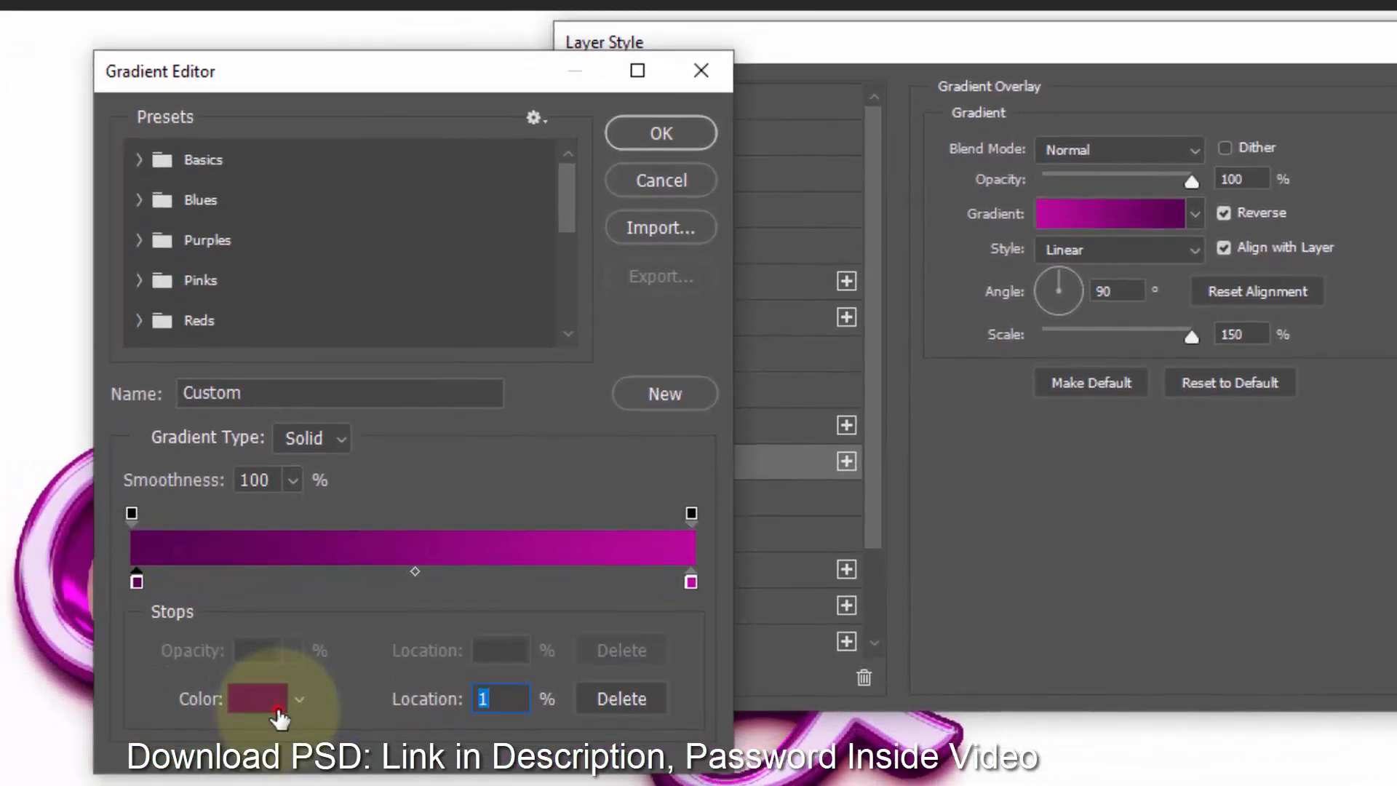
{"action": "left_click", "coordinate": [278, 712]}
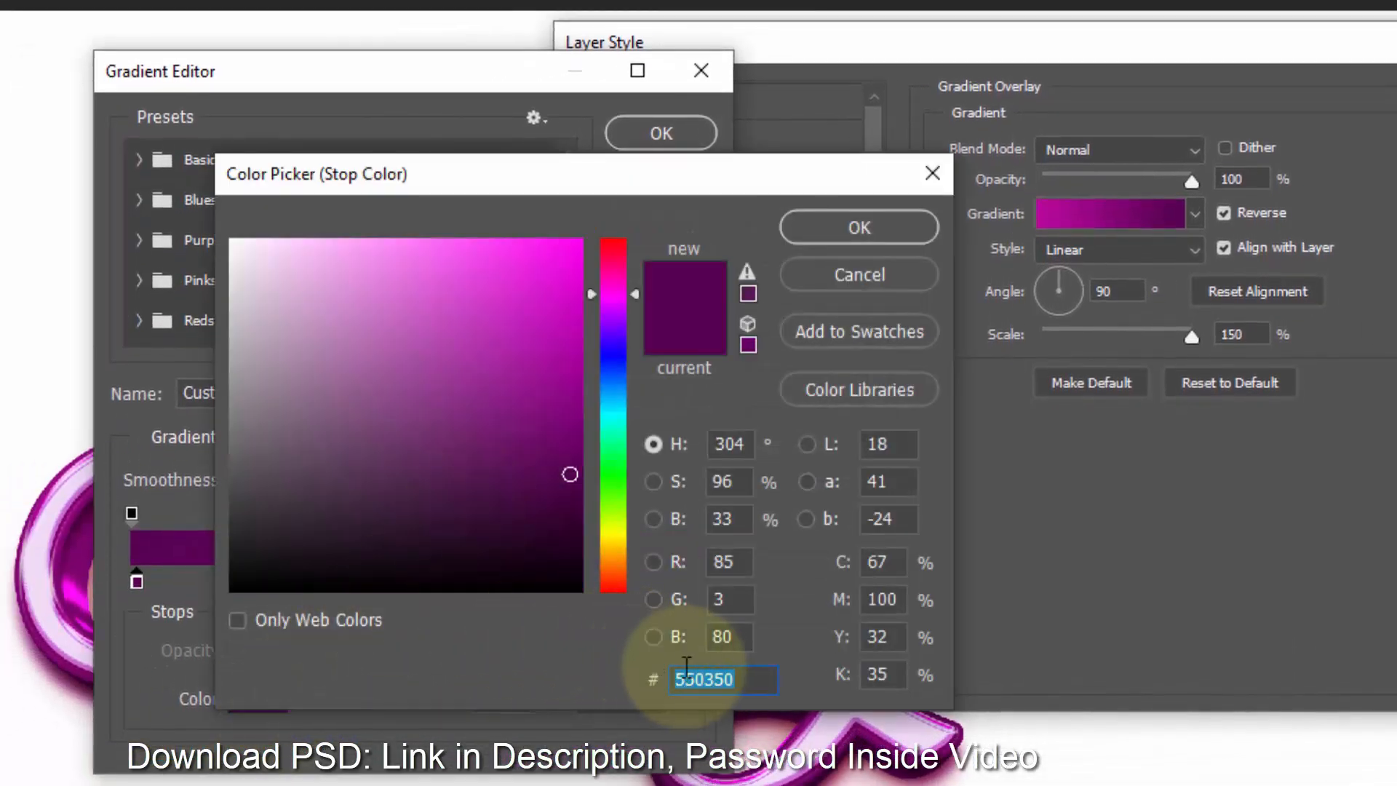
{"action": "type", "text": "c"}
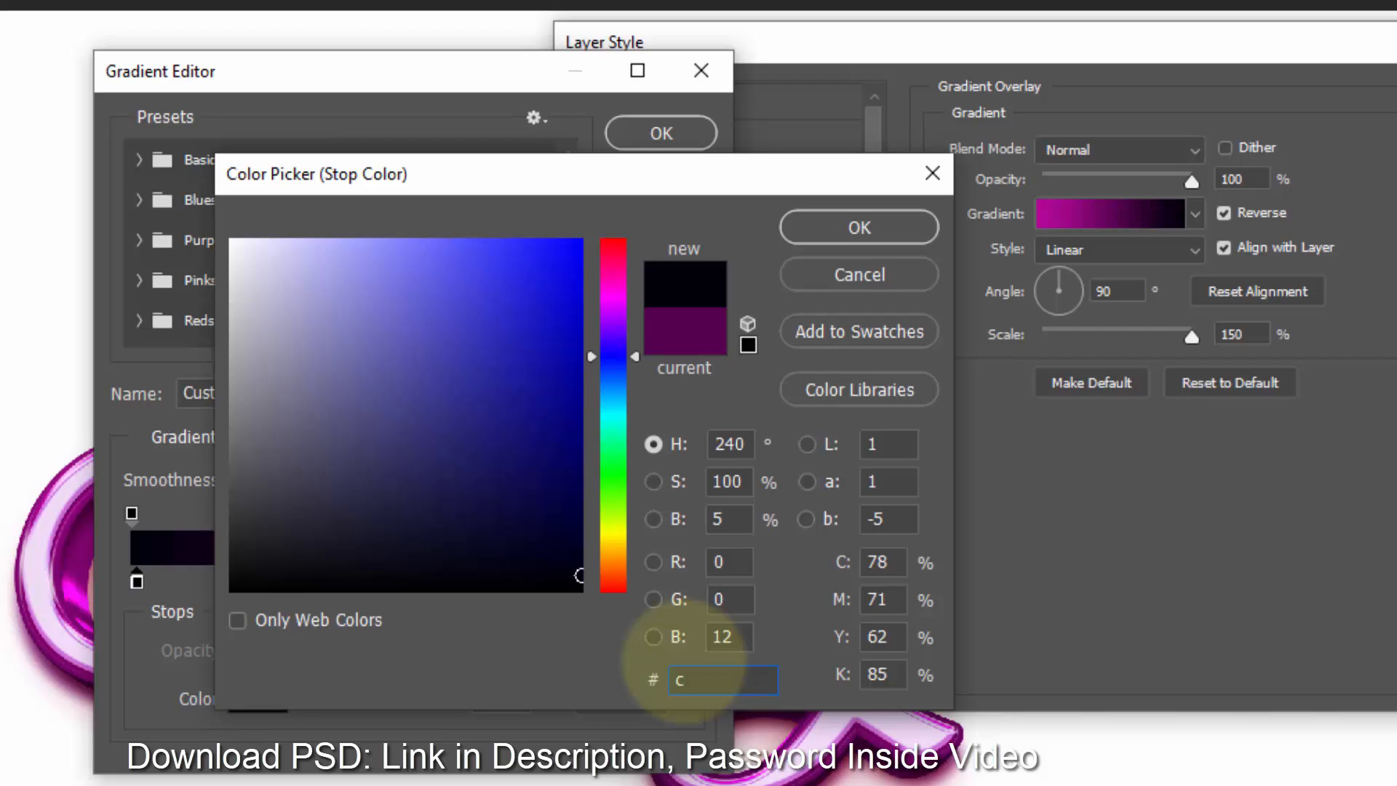
{"action": "type", "text": "2a5"}
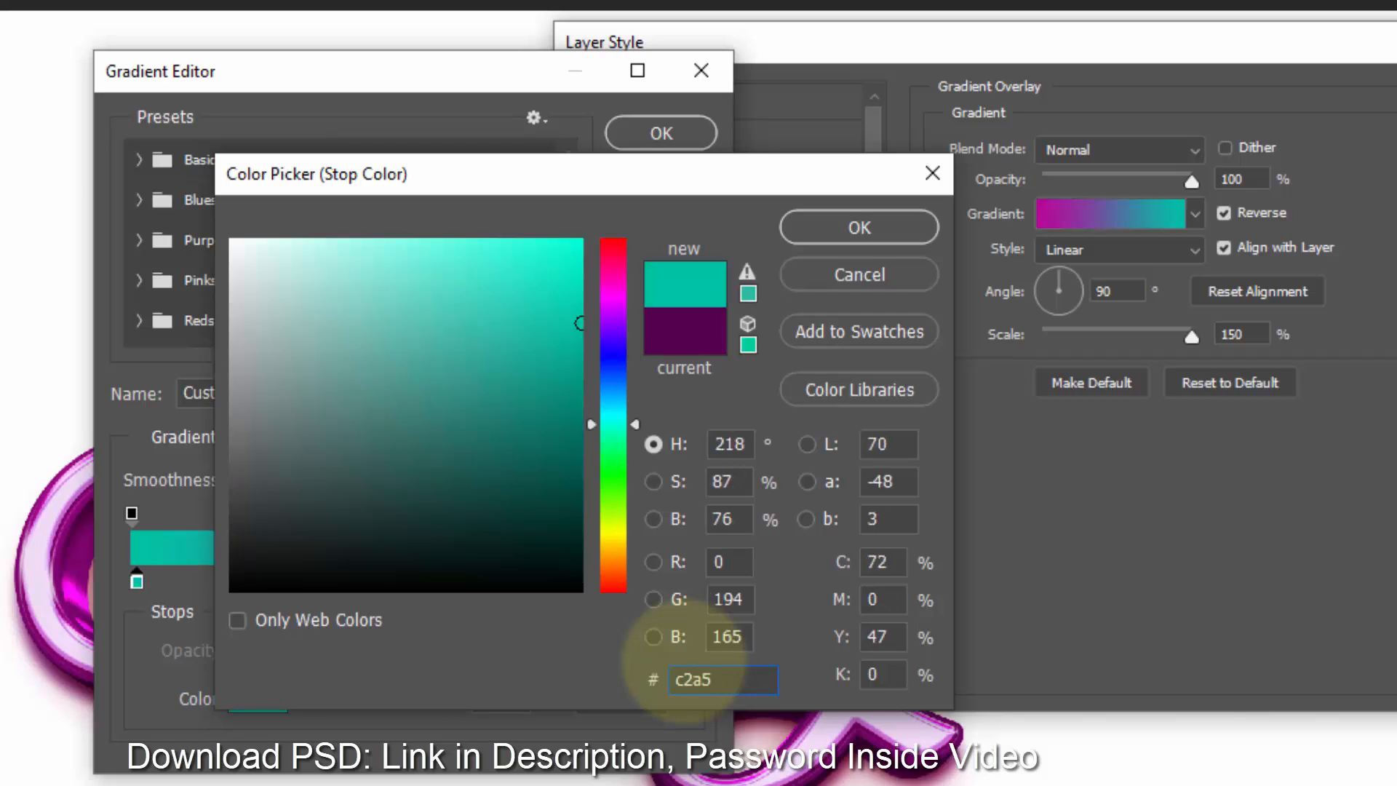
{"action": "type", "text": "fb"}
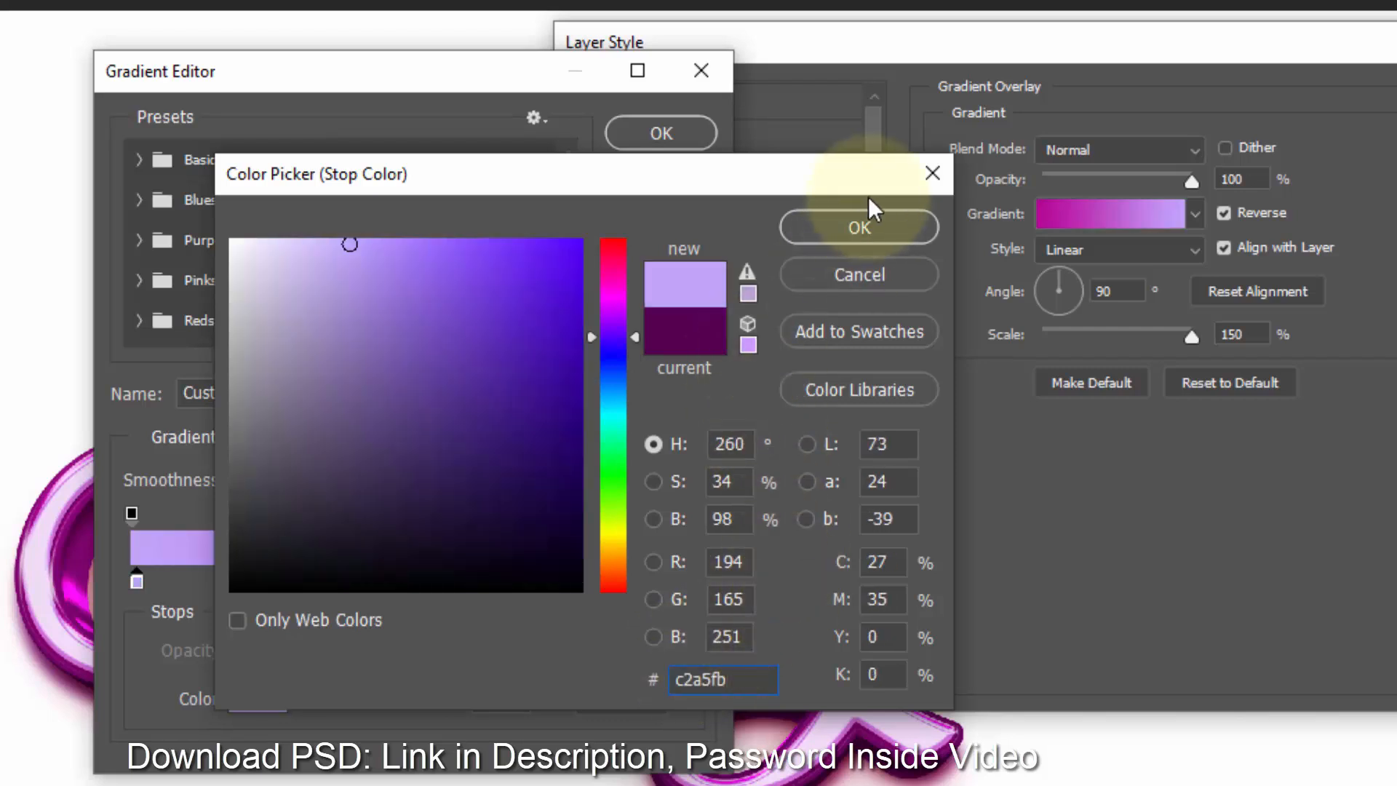
{"action": "left_click", "coordinate": [866, 216]}
- Open the color of the gradient's right stop for editing
{"action": "left_click", "coordinate": [689, 583]}
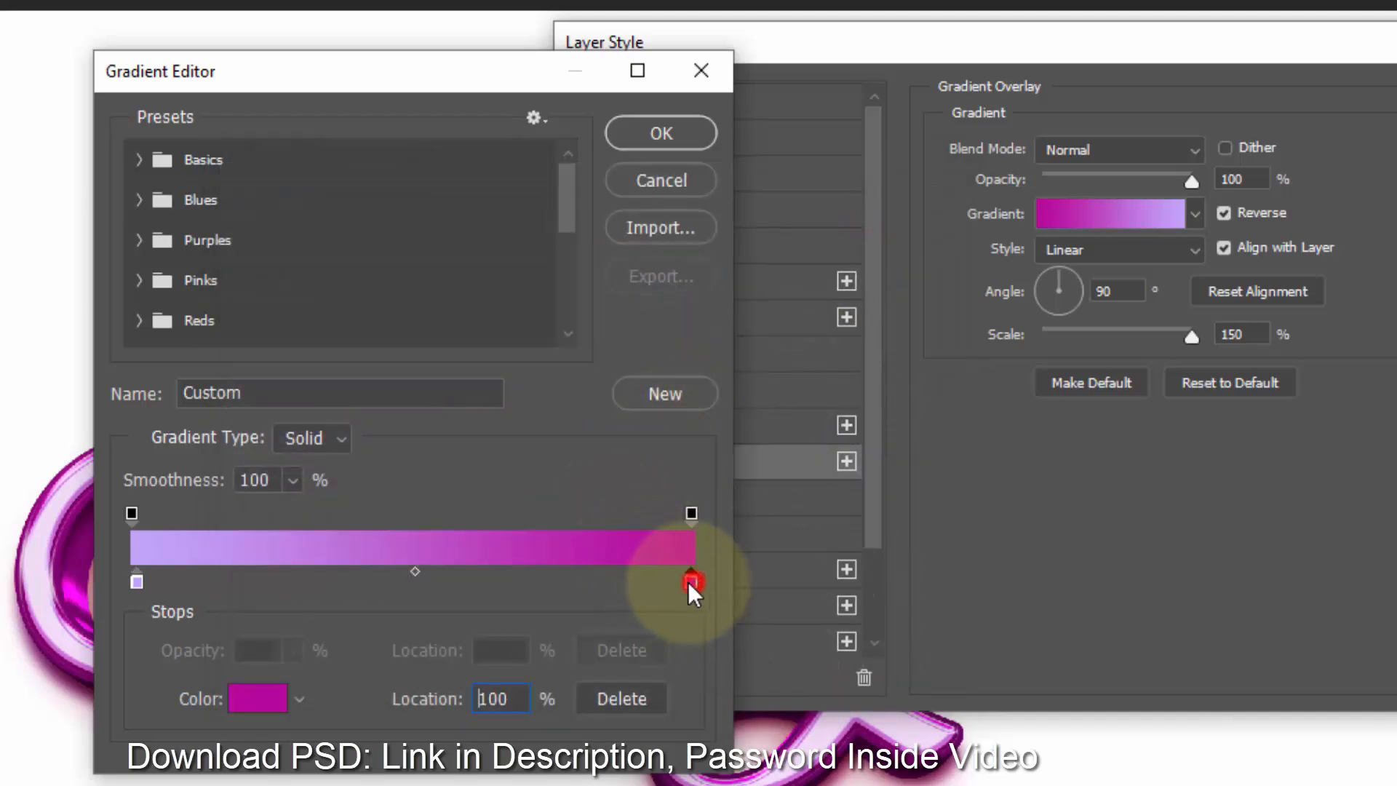
{"action": "left_click", "coordinate": [275, 703]}
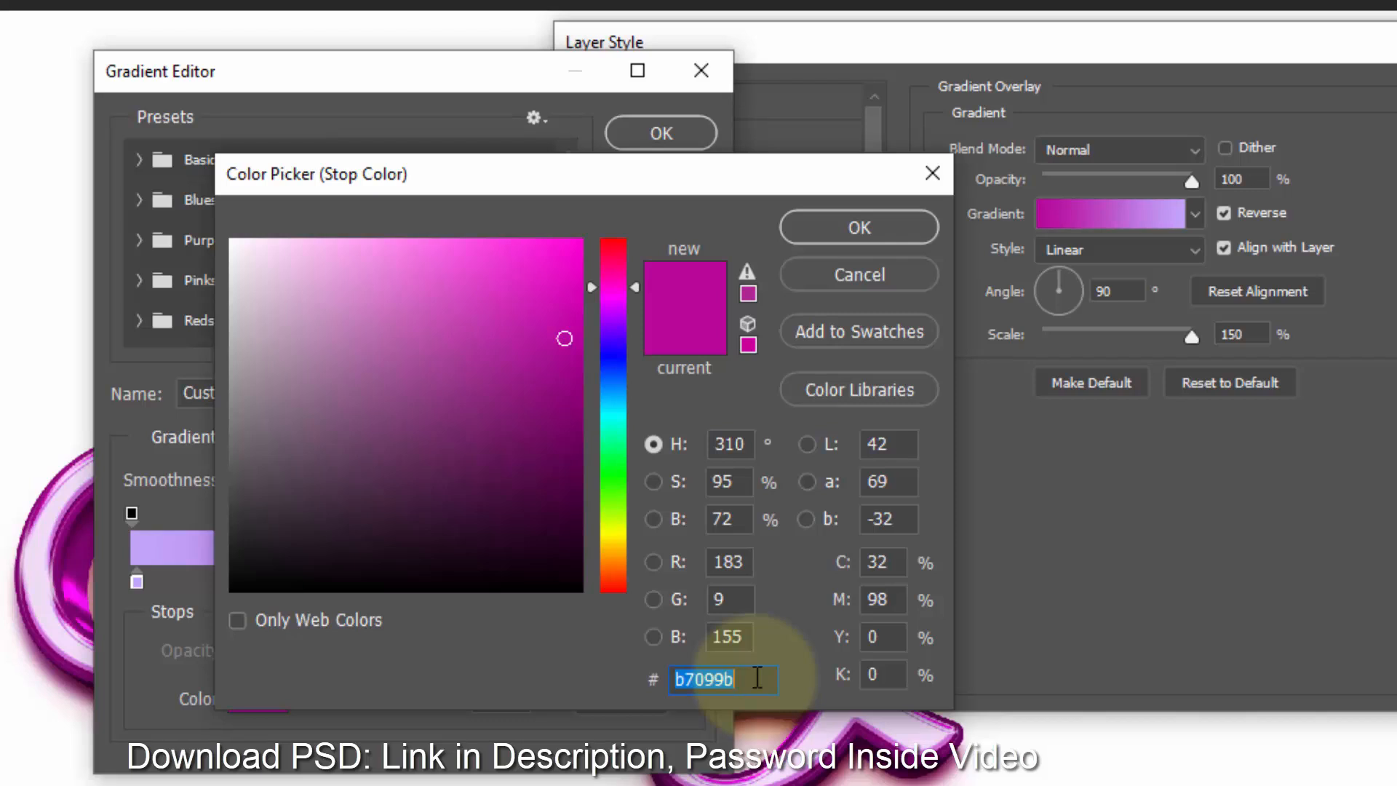
- Set the gradient's right stop color to bb49f6 and close the Gradient Editor
{"action": "type", "text": "bb4"}
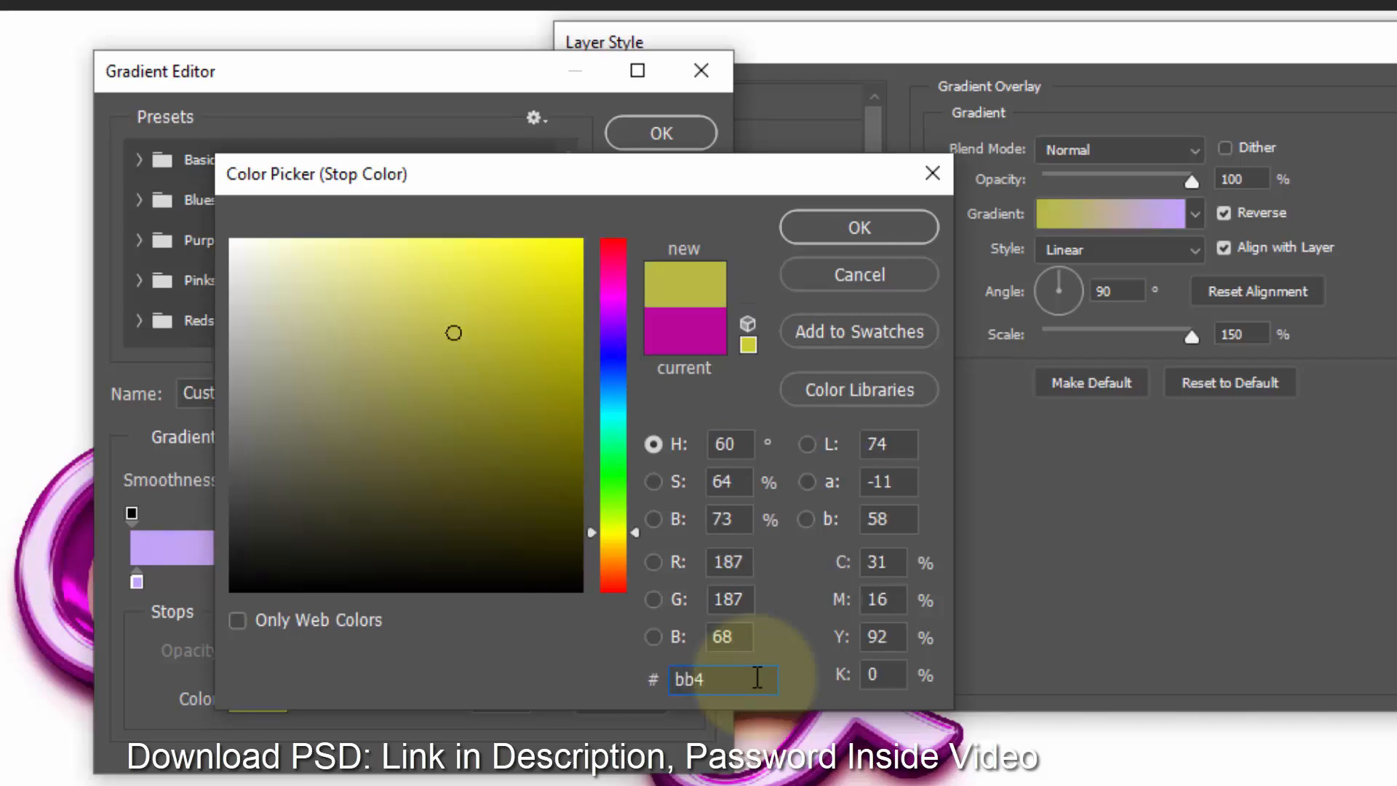
{"action": "type", "text": "9f6"}
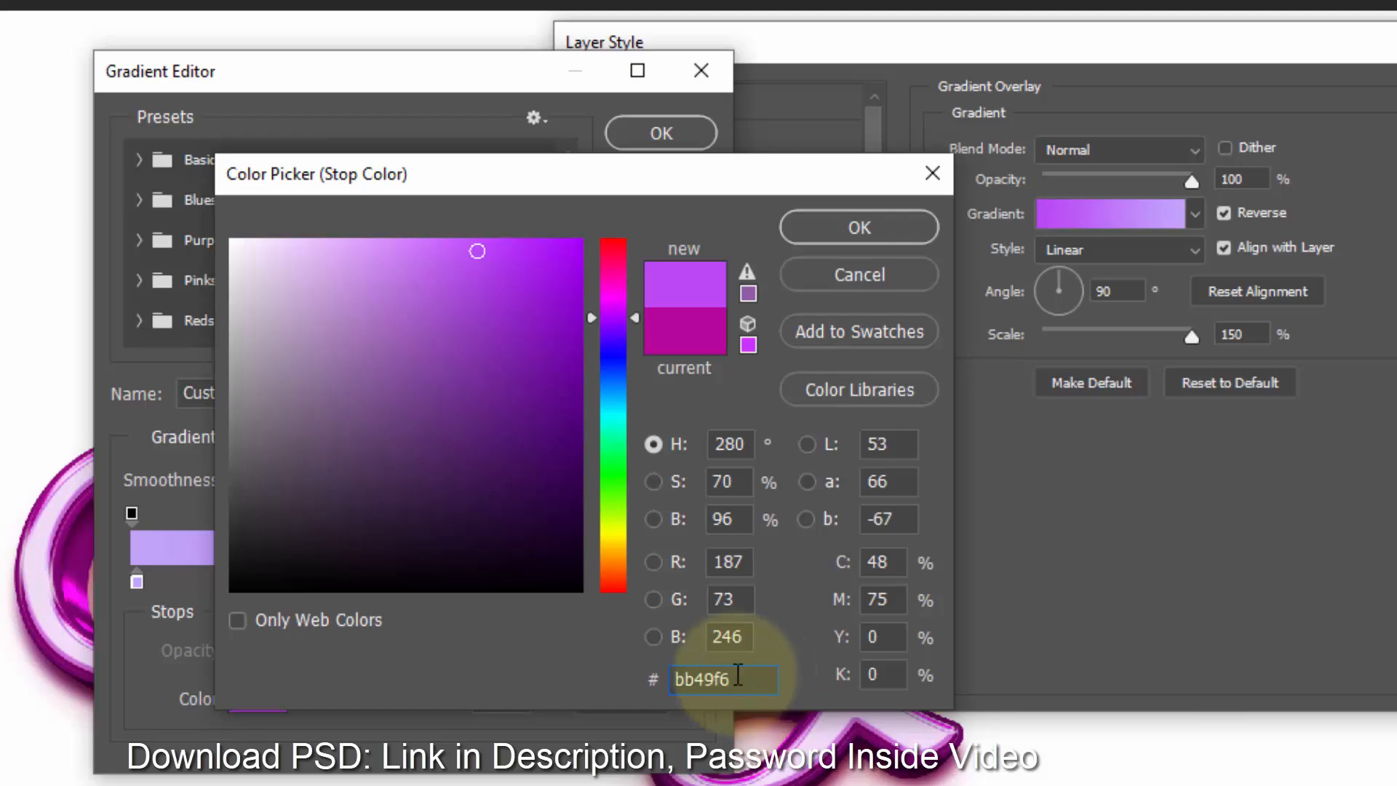
{"action": "left_click", "coordinate": [864, 229]}
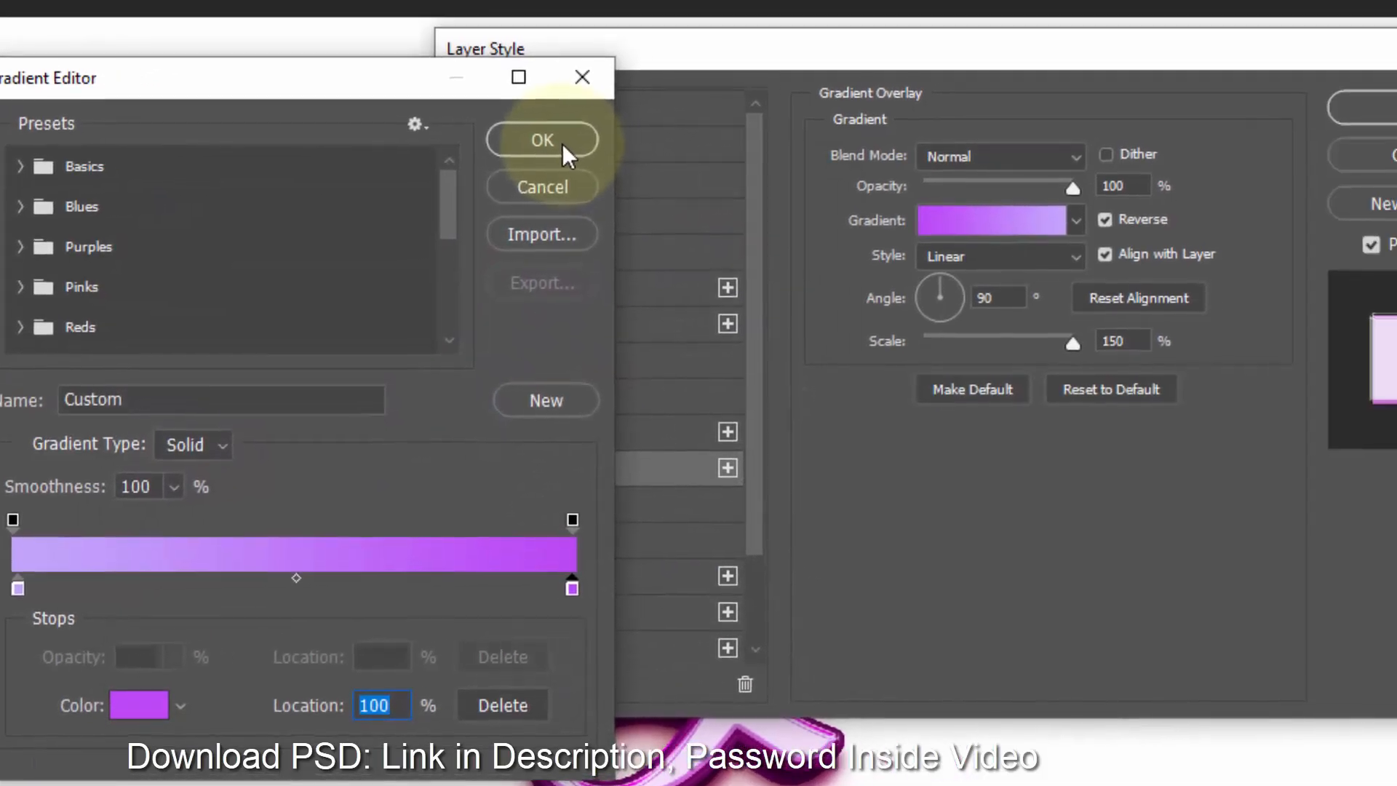
{"action": "left_click", "coordinate": [561, 142]}
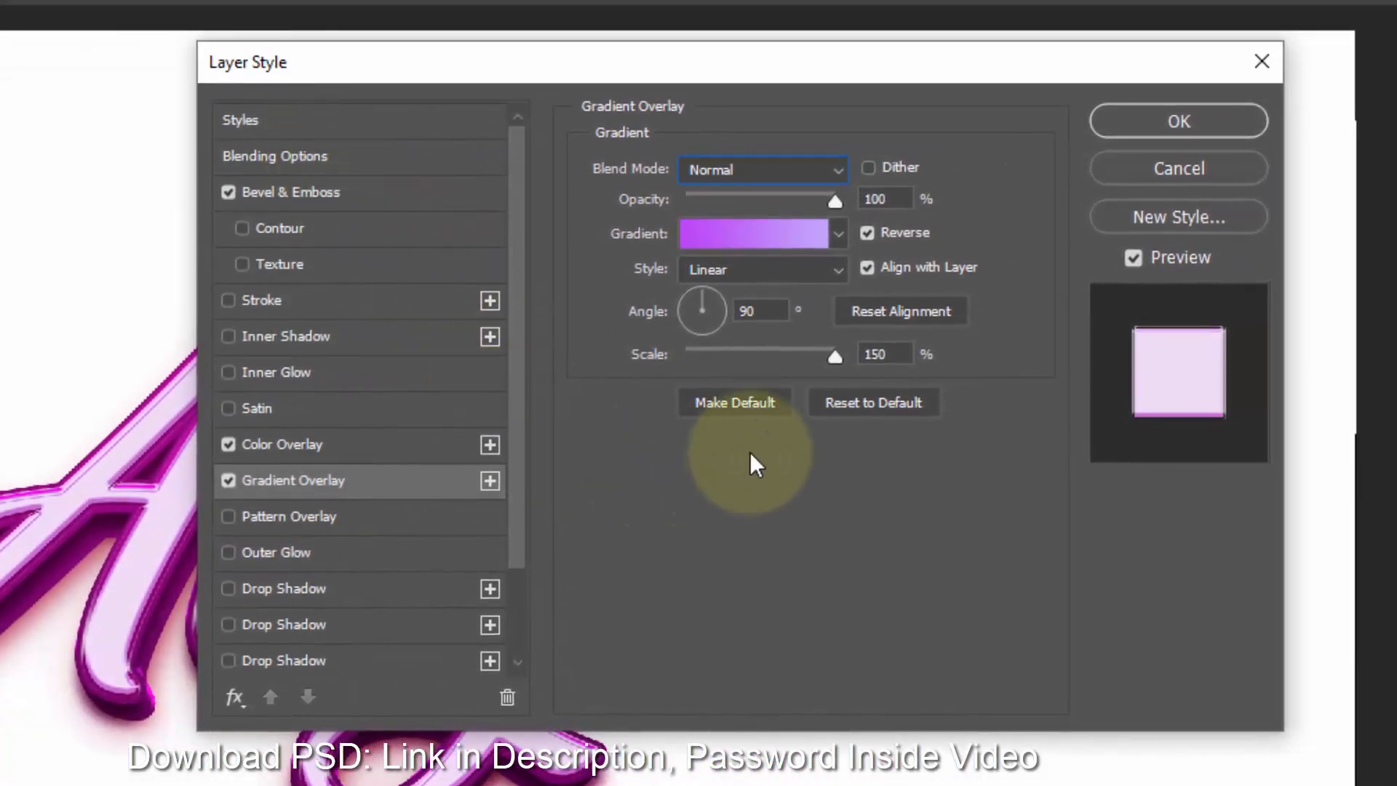
- Set the gradient overlay scale to 10% and apply the layer style
{"action": "left_click_drag", "start_coordinate": [763, 307], "coordinate": [644, 310]}
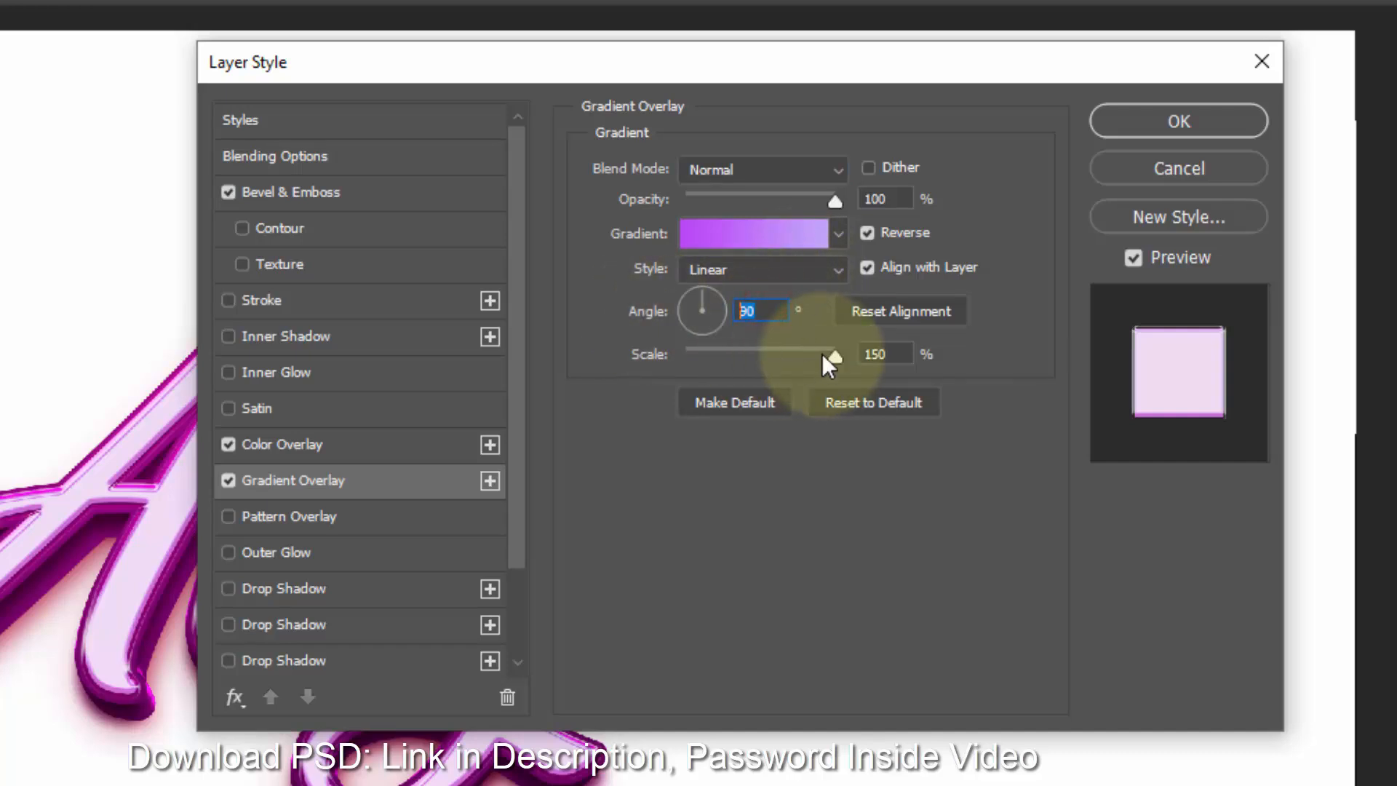
{"action": "left_click_drag", "start_coordinate": [822, 352], "coordinate": [672, 346]}
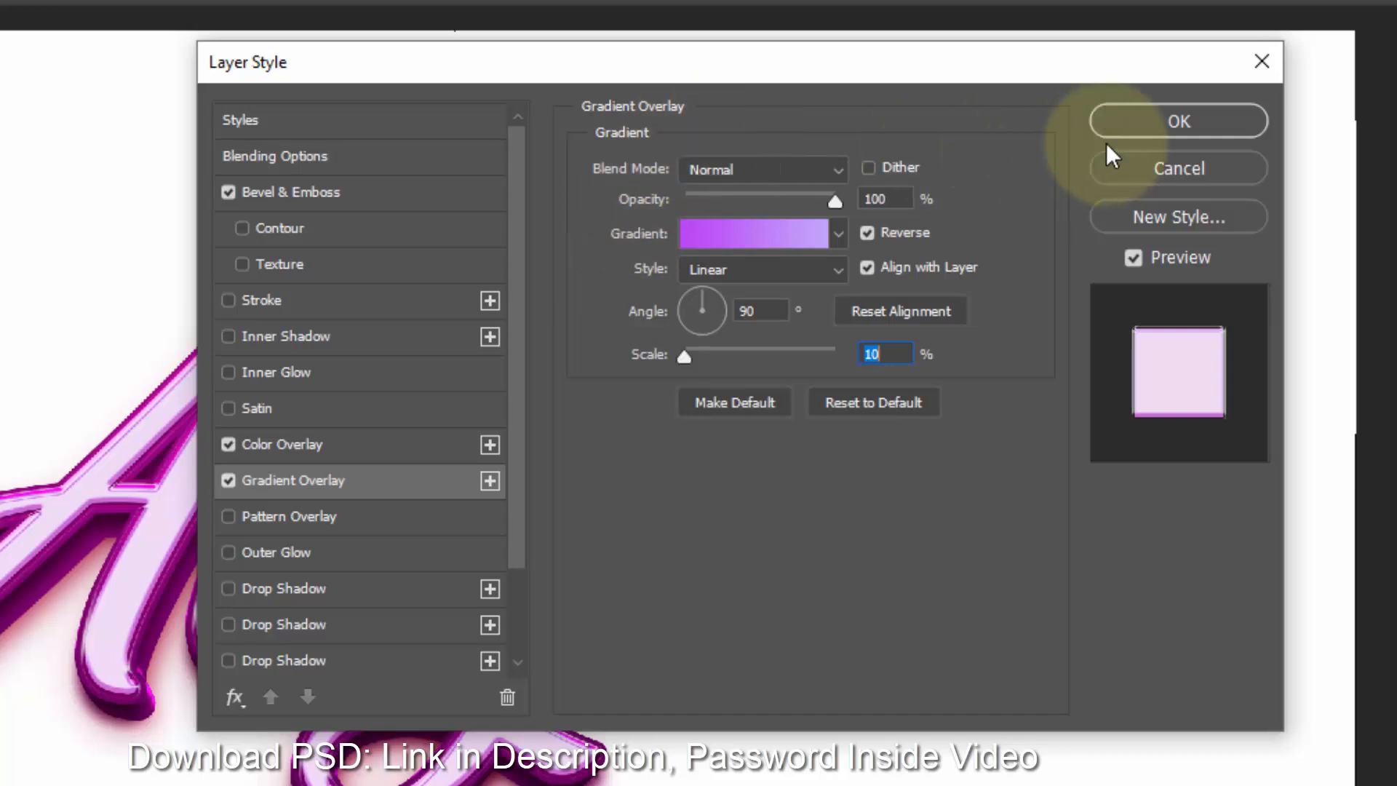
{"action": "left_click", "coordinate": [1155, 125]}
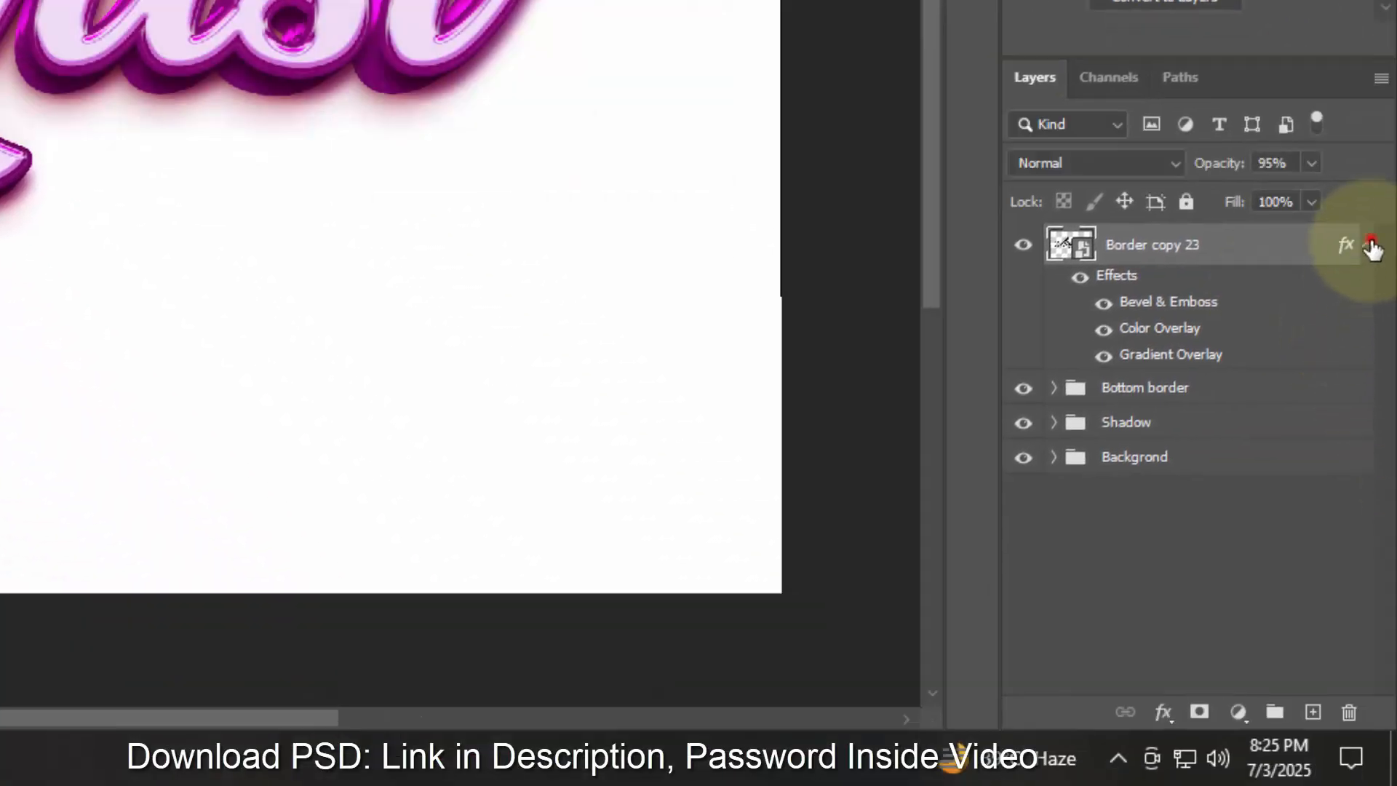
- Collapse the layer's effects list and duplicate the layer
{"action": "left_click", "coordinate": [1386, 264]}
{"action": "key", "text": "ctrl+shift+alt+t"}
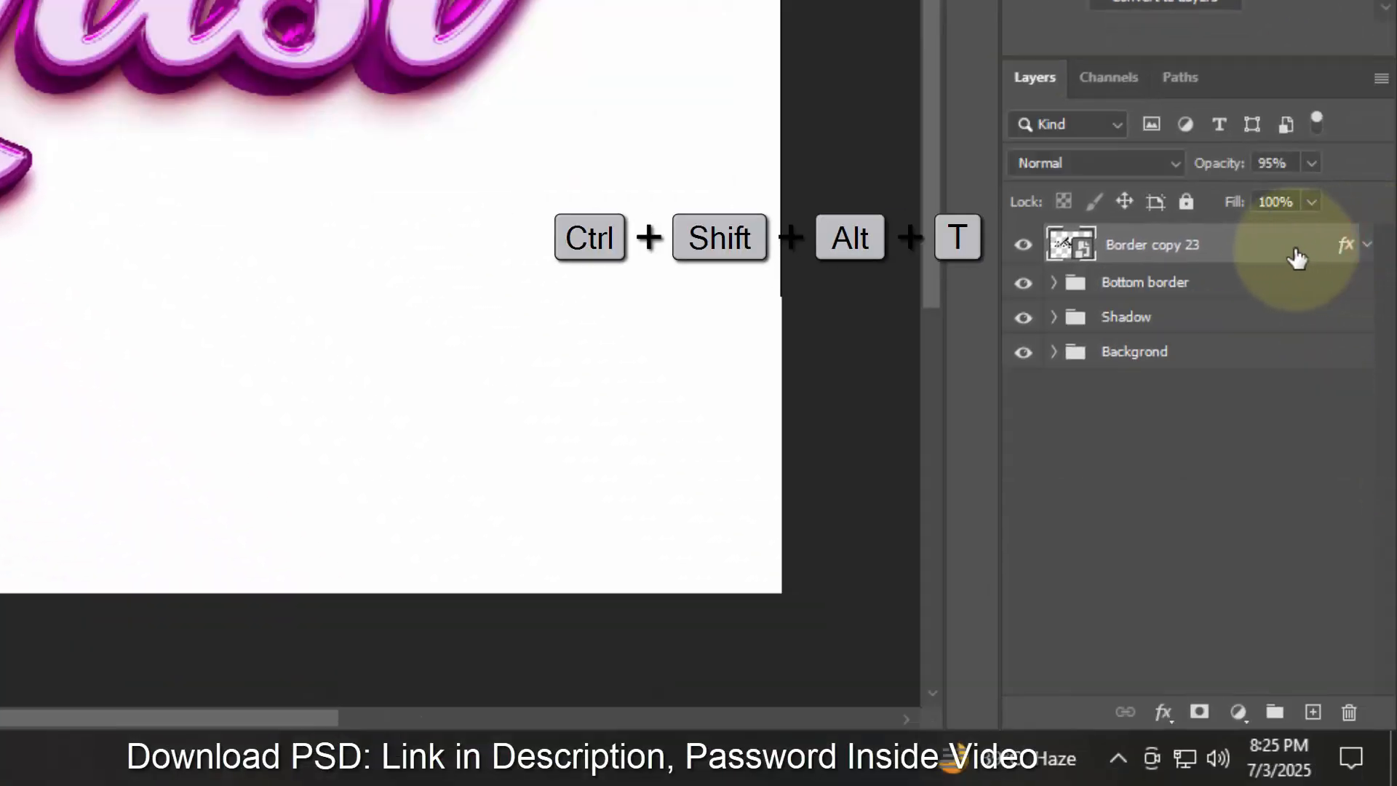
- Open the duplicated layer's style and set its Bevel & Emboss style to Inner Bevel
{"action": "double_click", "coordinate": [1339, 251]}
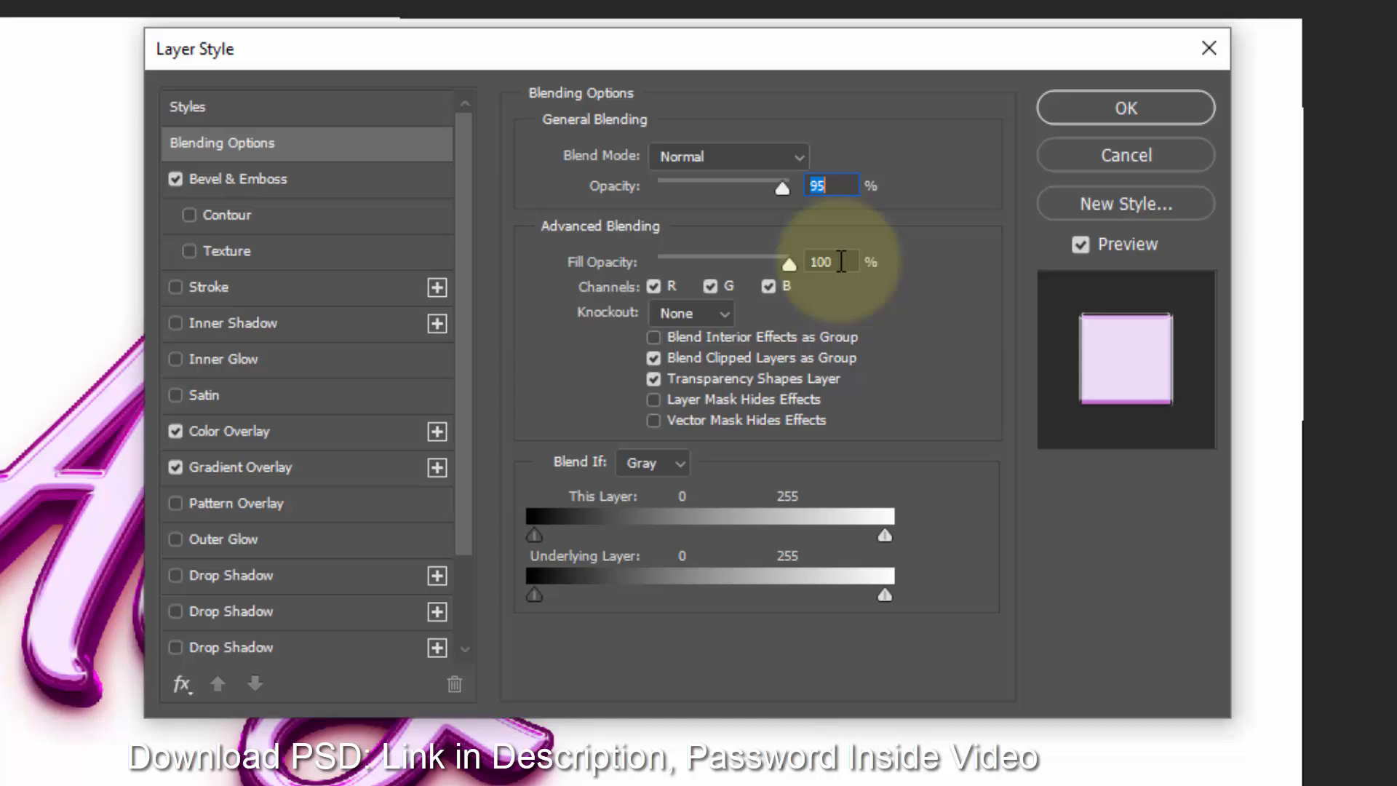
{"action": "left_click", "coordinate": [841, 260]}
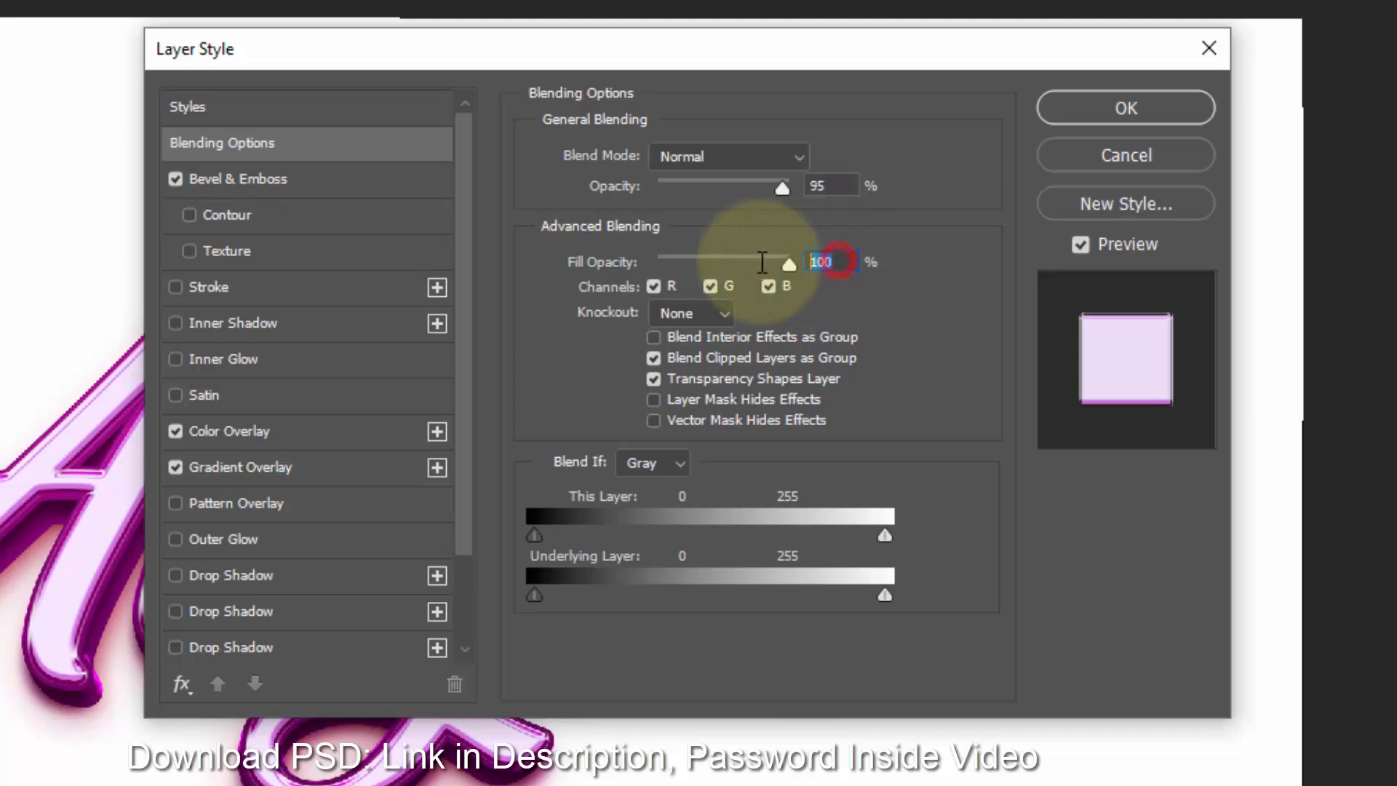
{"action": "left_click", "coordinate": [309, 178]}
{"action": "left_click", "coordinate": [678, 155]}
{"action": "left_click", "coordinate": [710, 194]}
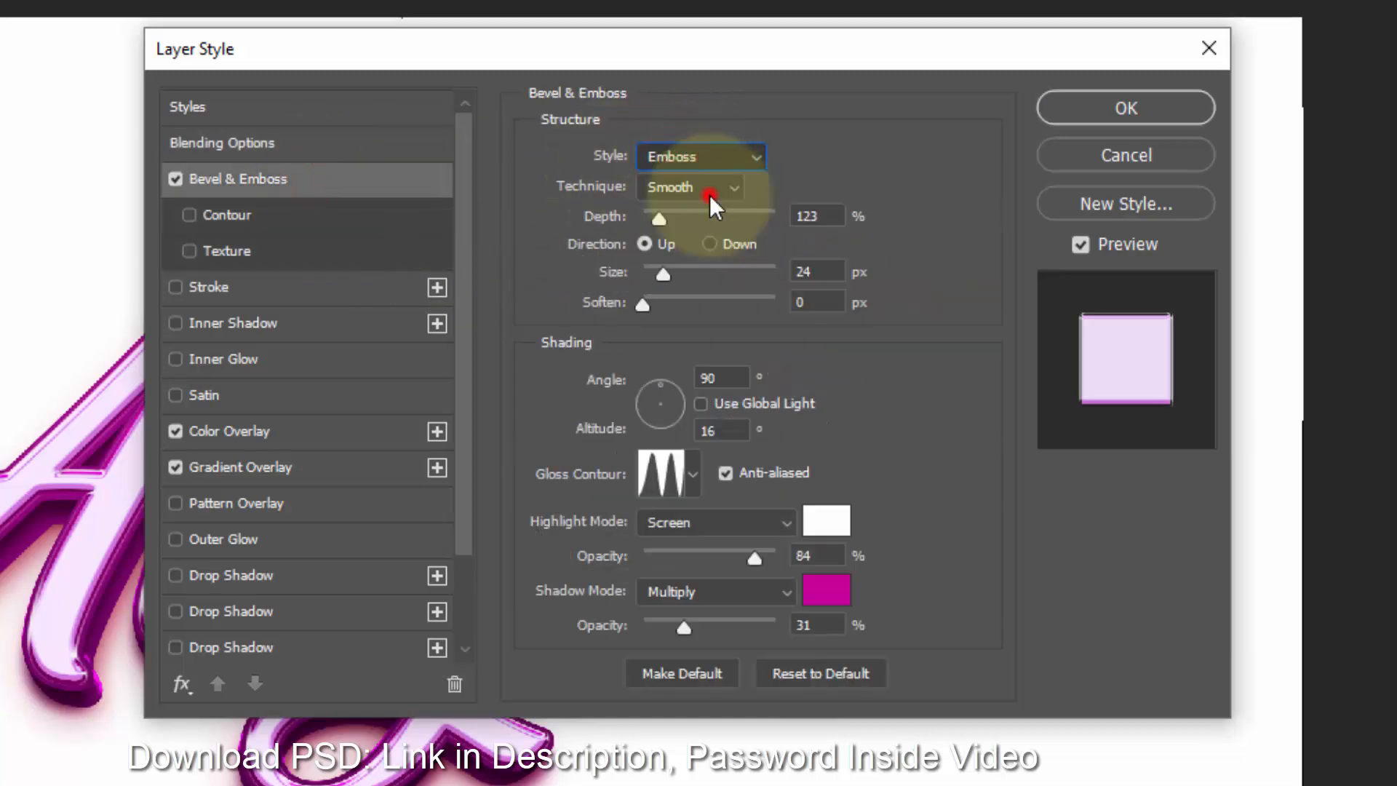
- Set the bevel depth to 450%, size to 8 px, soften to 5 px and altitude to 25°
{"action": "left_click_drag", "start_coordinate": [828, 214], "coordinate": [695, 209]}
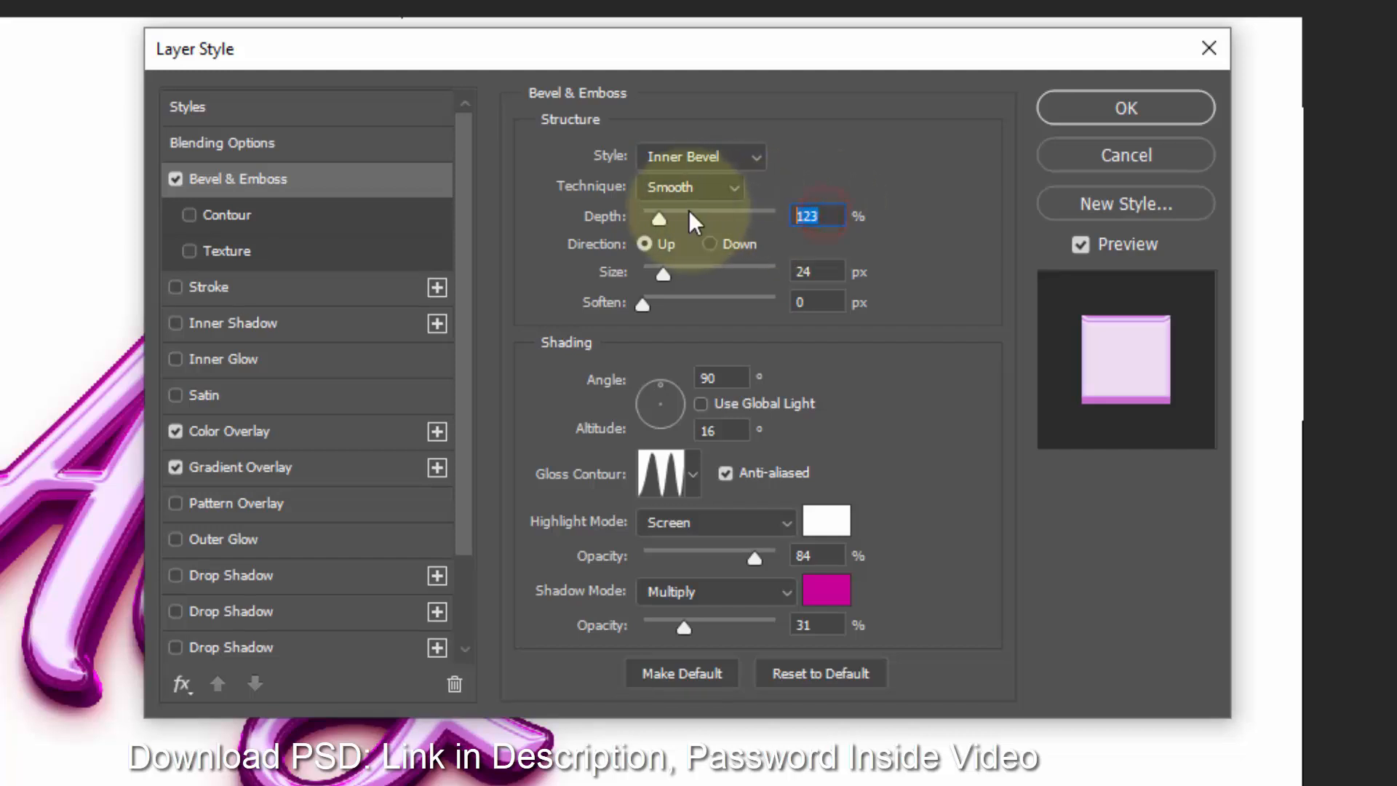
{"action": "type", "text": "450"}
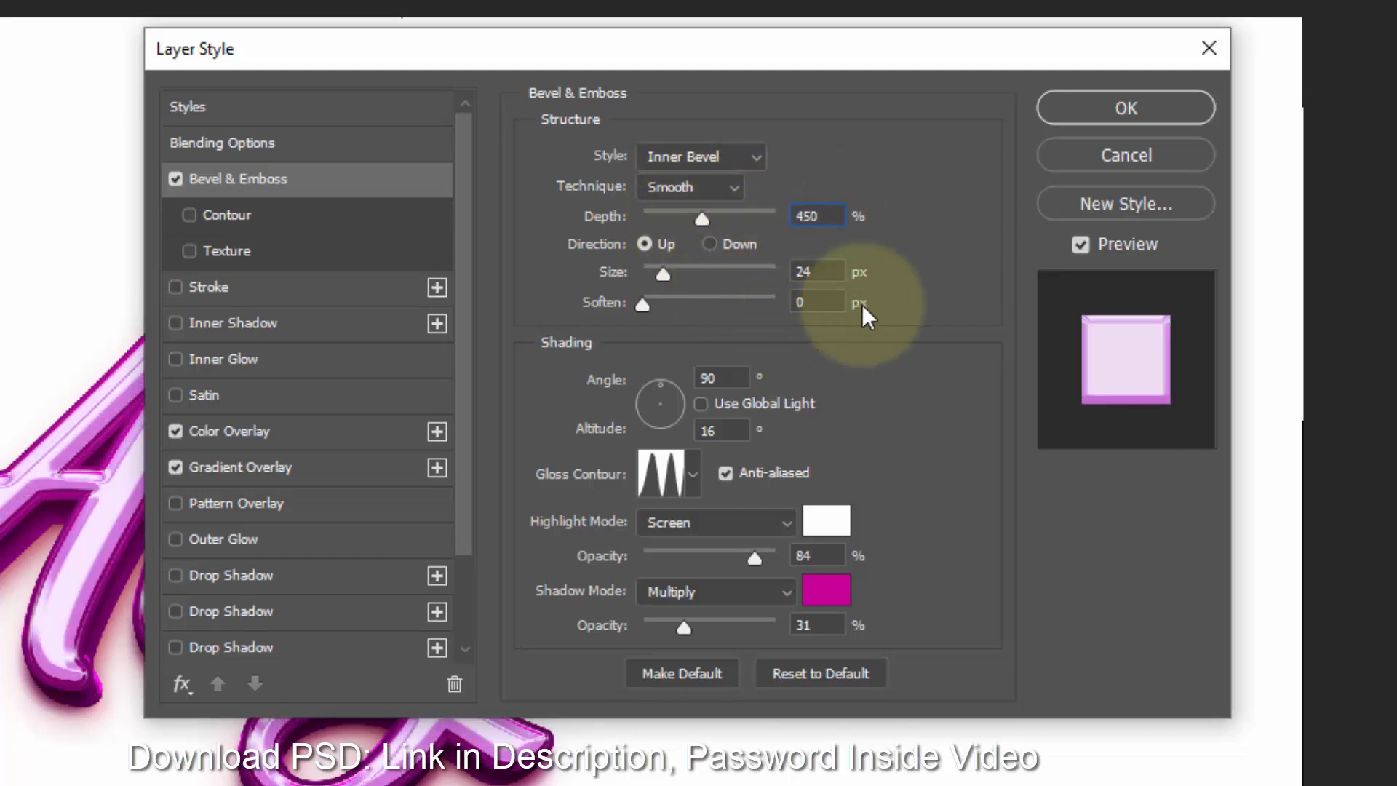
{"action": "left_click", "coordinate": [672, 275]}
{"action": "type", "text": "8"}
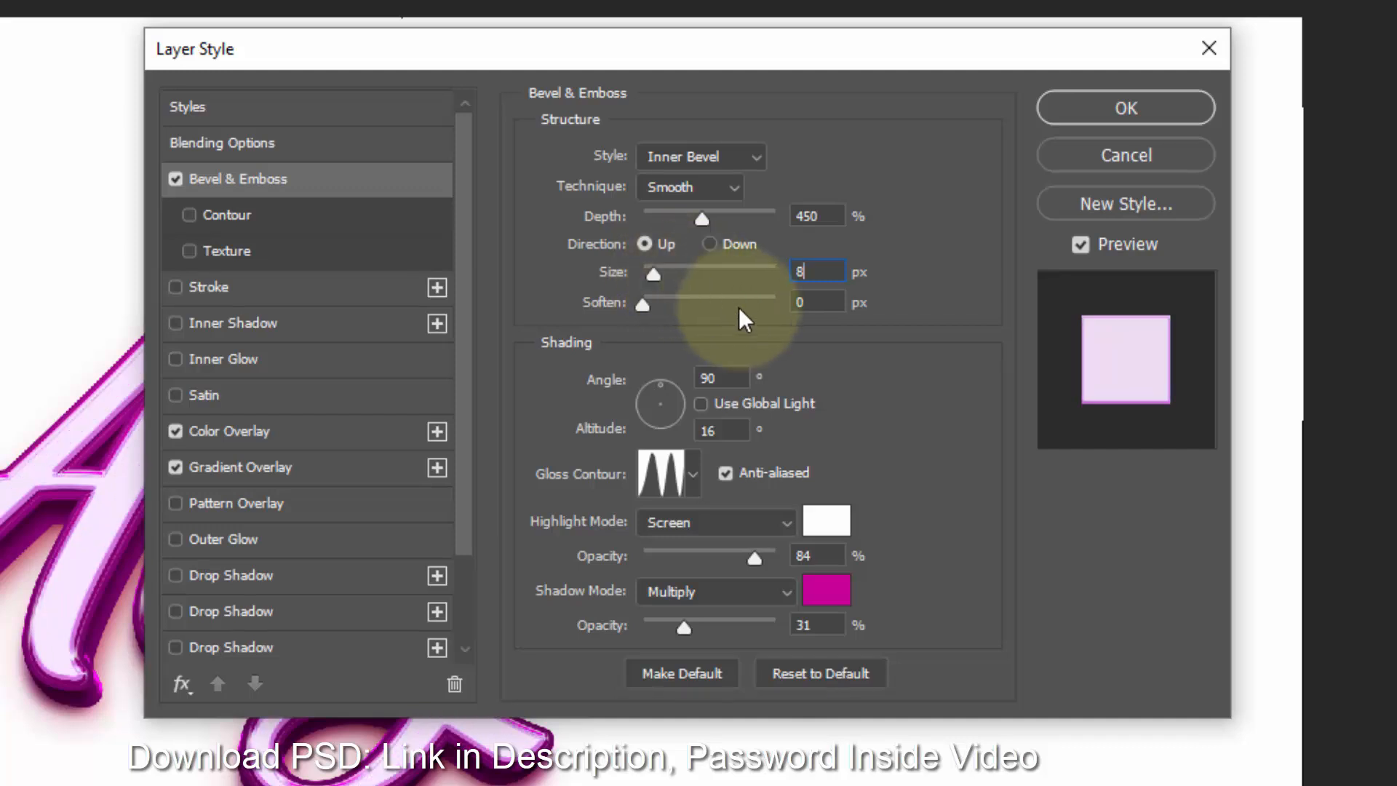
{"action": "left_click", "coordinate": [817, 303]}
{"action": "type", "text": "5"}
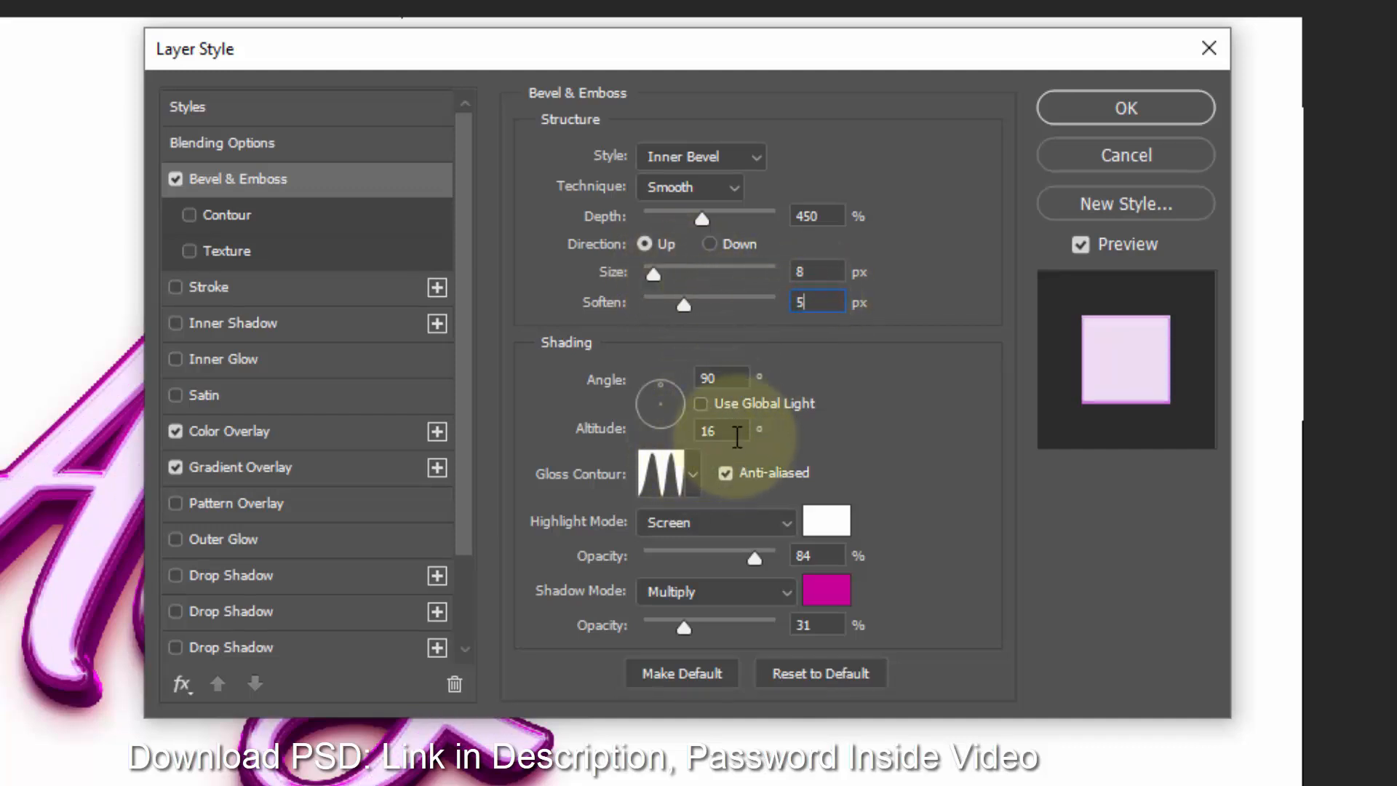
{"action": "left_click_drag", "start_coordinate": [737, 437], "coordinate": [592, 425]}
{"action": "type", "text": "25"}
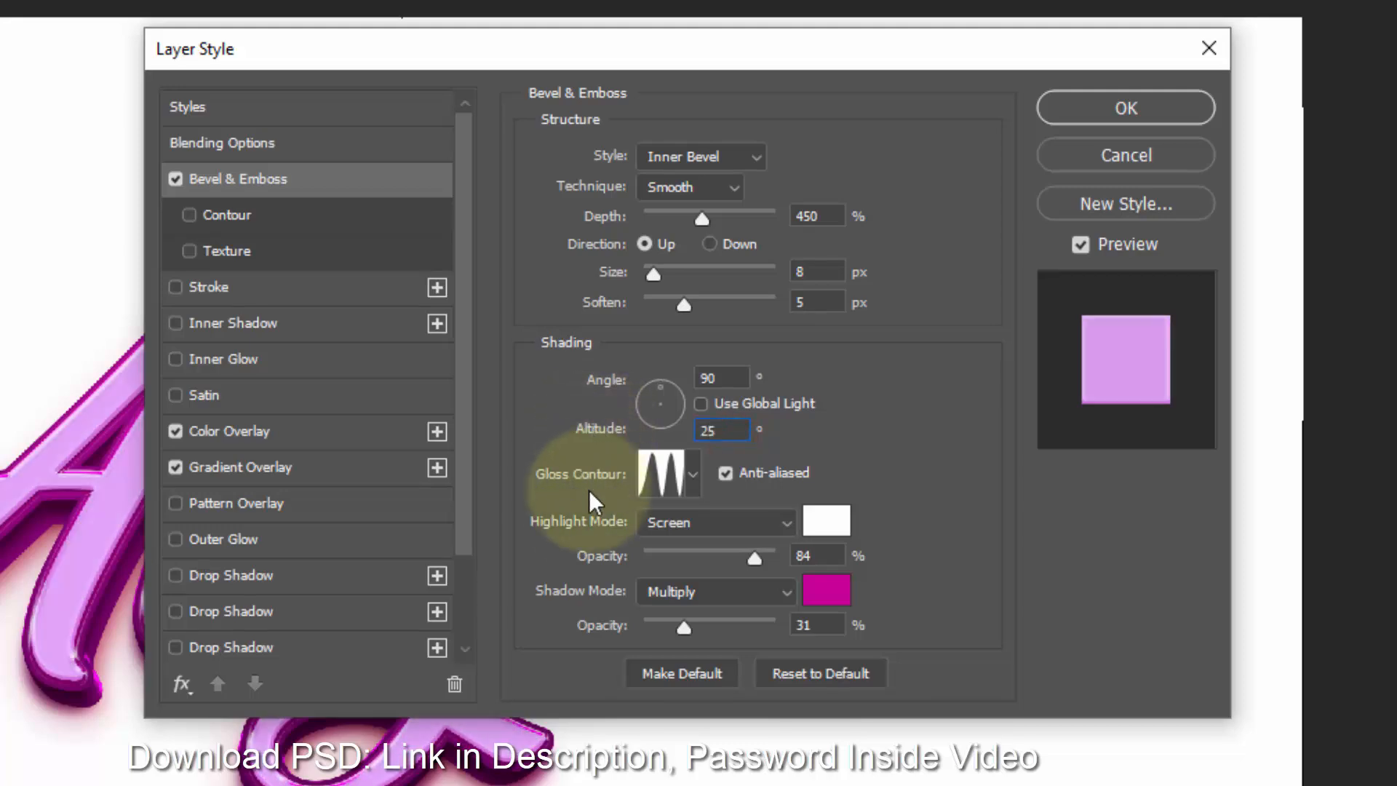
- Set the bevel highlight mode to Color Dodge with 81% opacity
{"action": "left_click", "coordinate": [683, 522]}
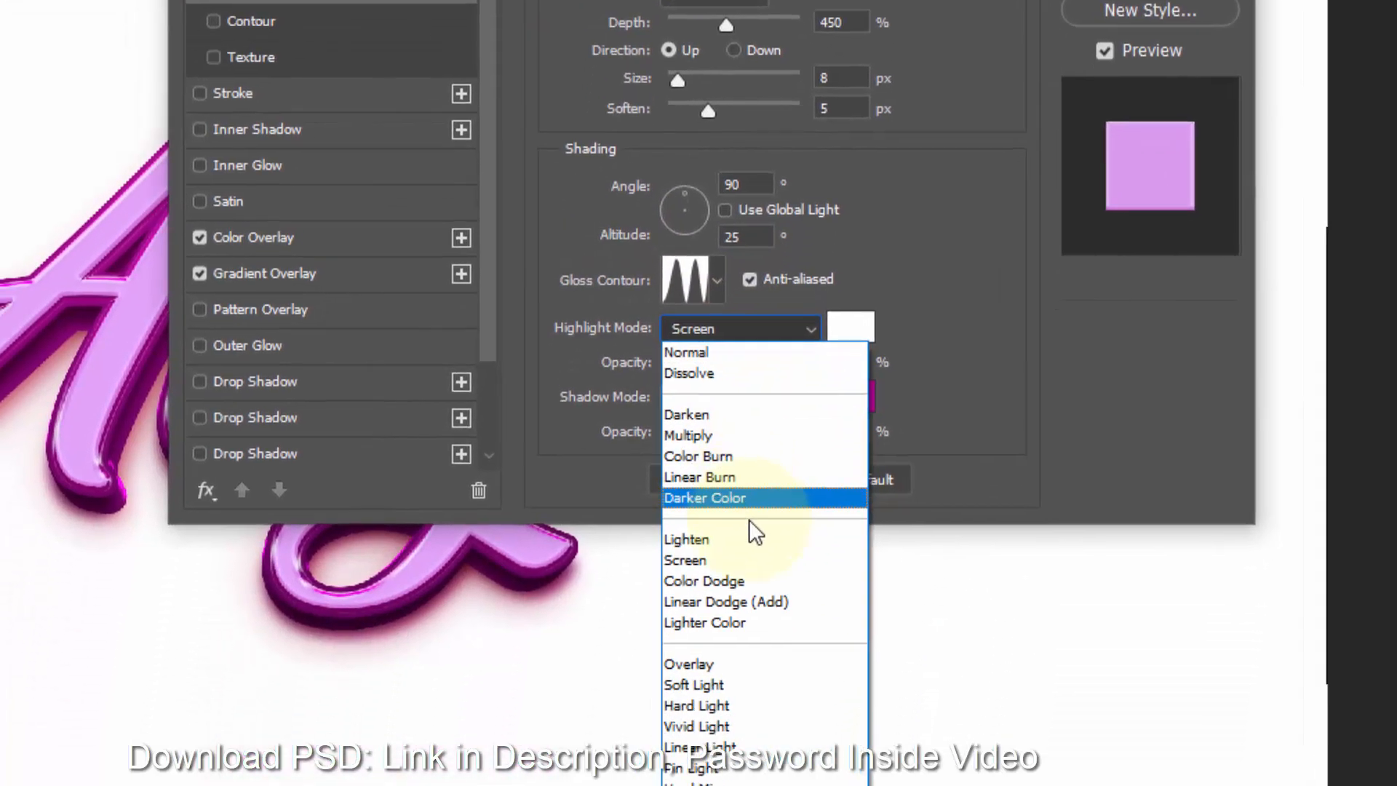
{"action": "left_click", "coordinate": [756, 581]}
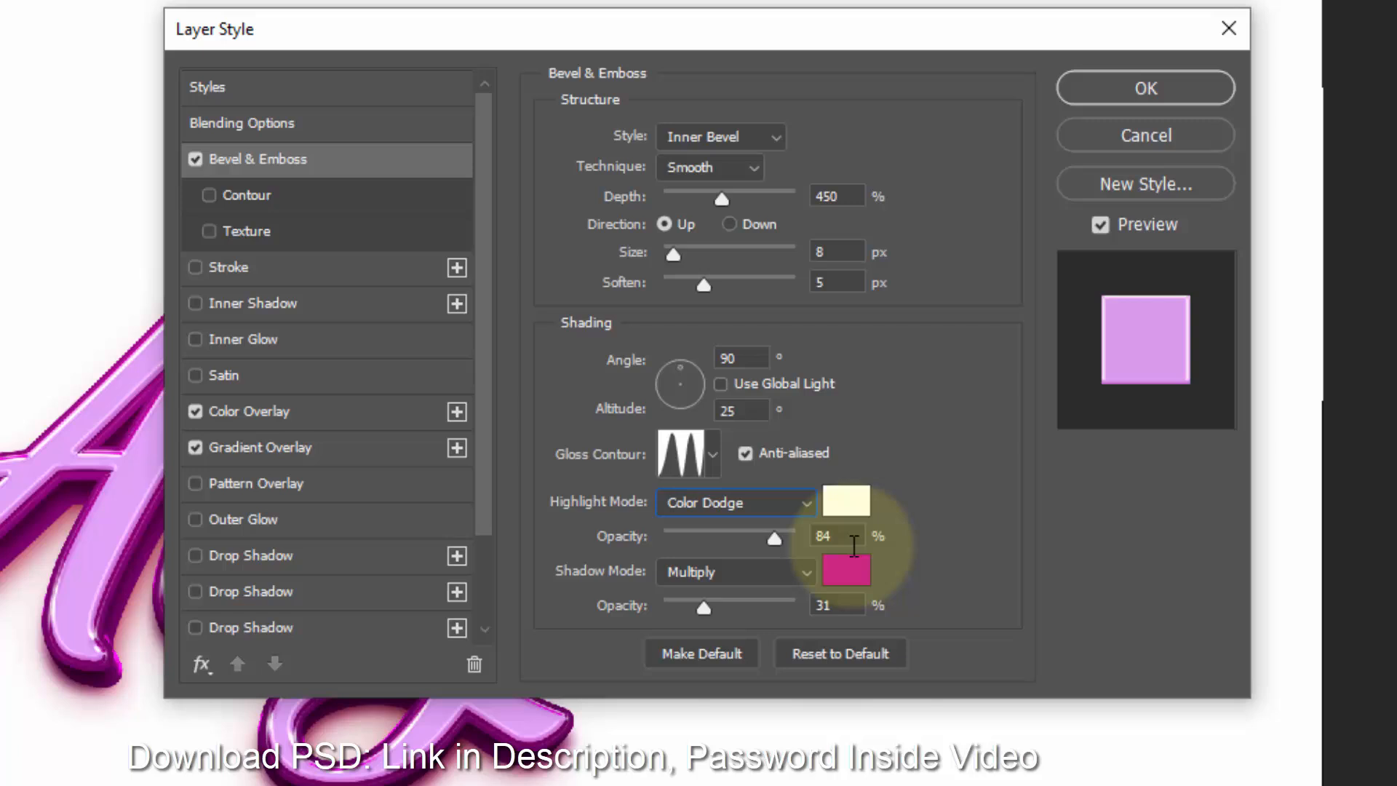
{"action": "left_click", "coordinate": [853, 365]}
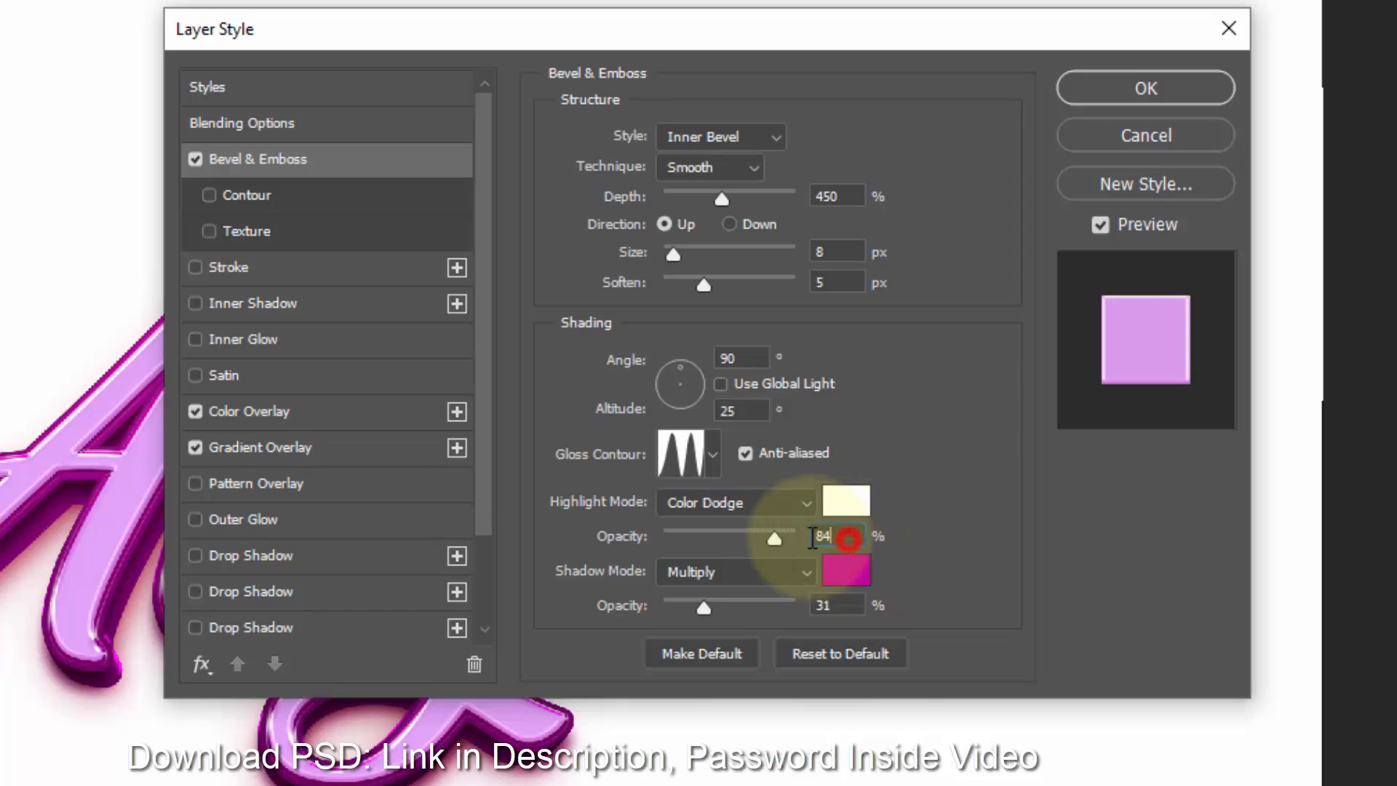
{"action": "left_click_drag", "start_coordinate": [813, 537], "coordinate": [774, 533]}
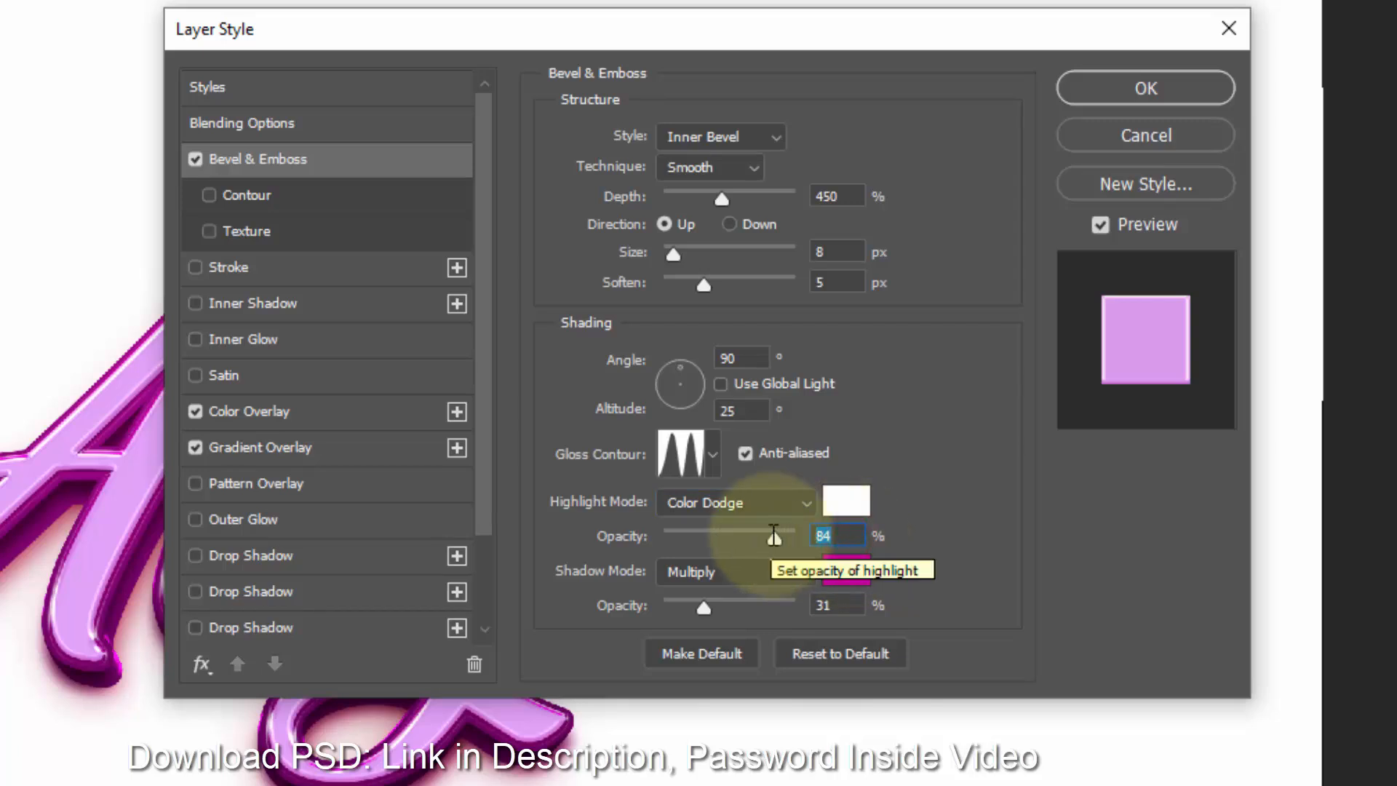
{"action": "type", "text": "81"}
- Set the bevel shadow mode to Overlay and its opacity to 28%
{"action": "left_click", "coordinate": [761, 575]}
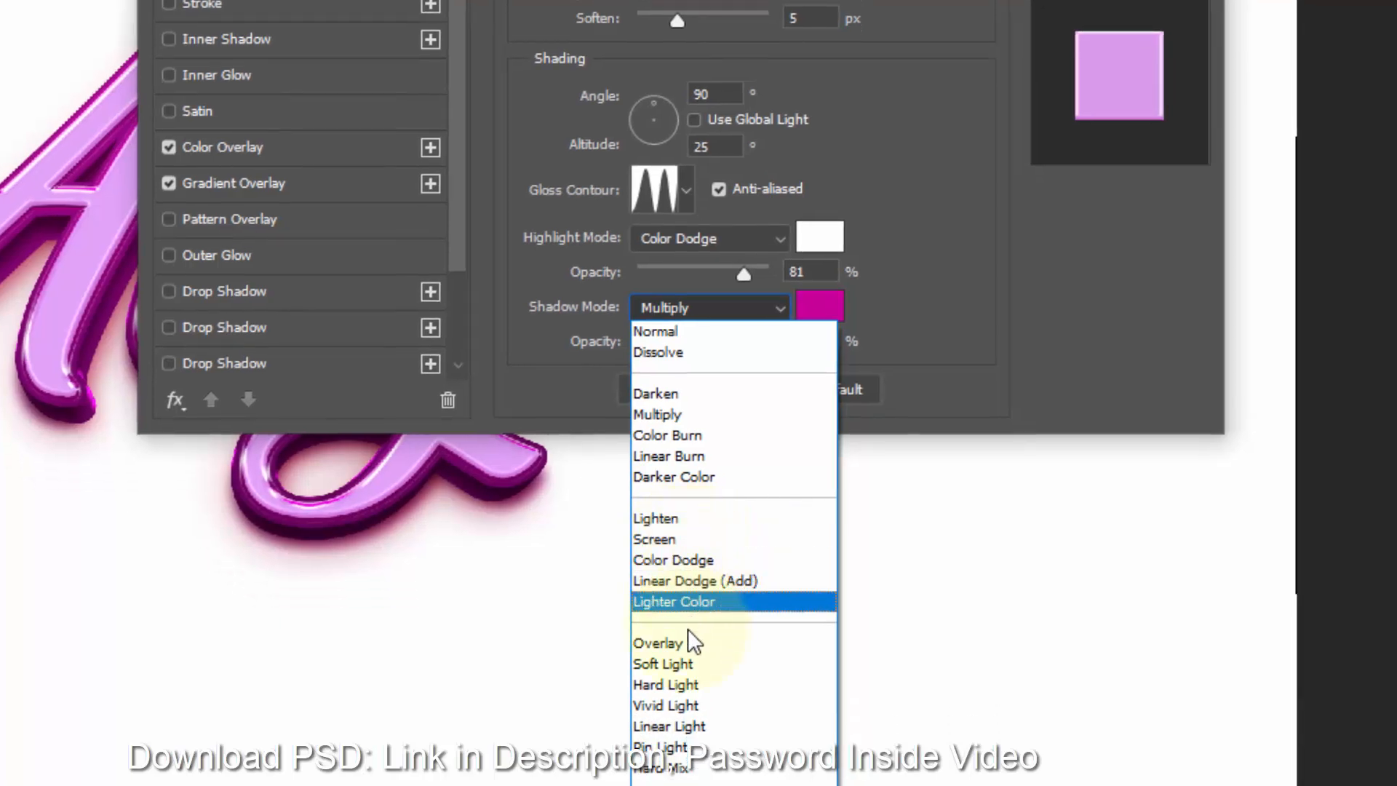
{"action": "left_click", "coordinate": [688, 643]}
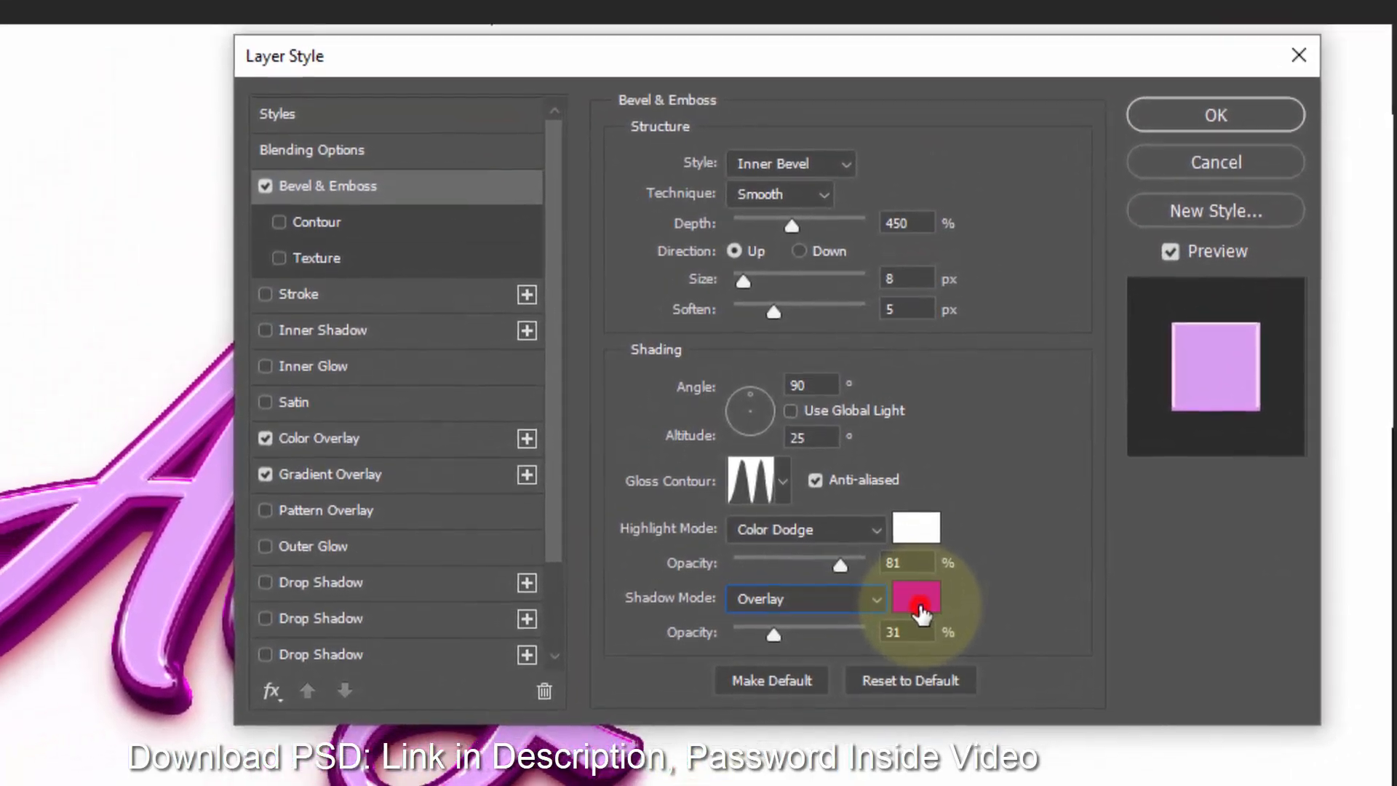
{"action": "left_click", "coordinate": [820, 306]}
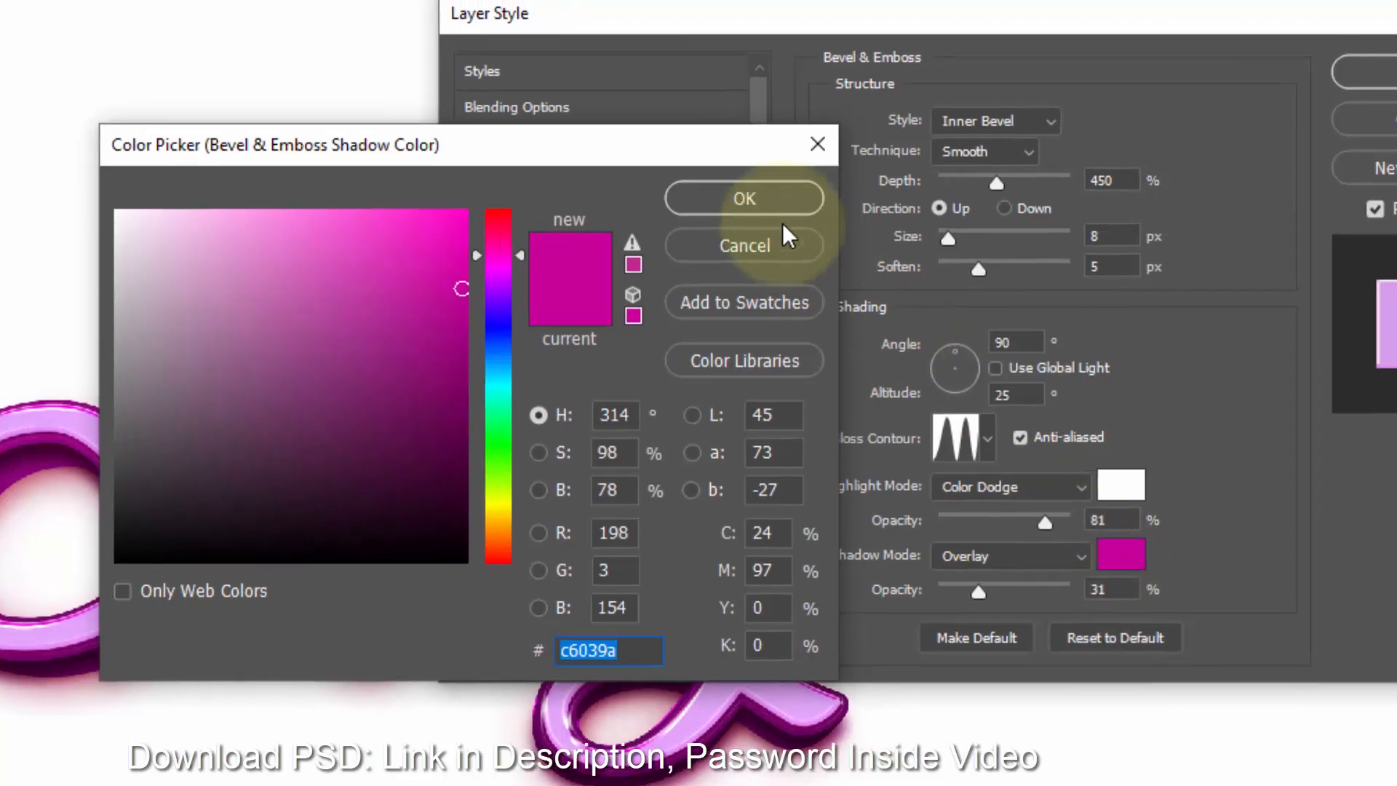
{"action": "left_click", "coordinate": [796, 187]}
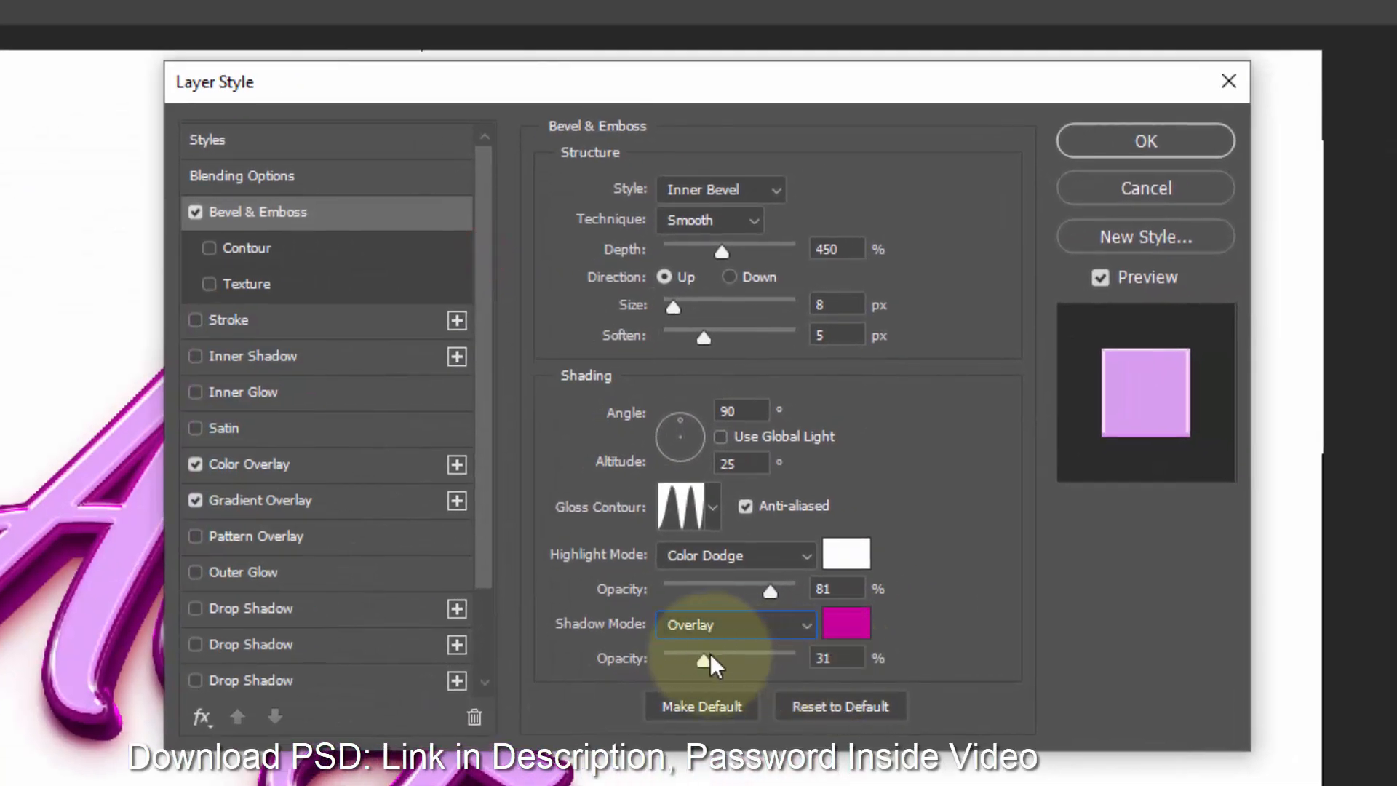
{"action": "double_click", "coordinate": [828, 658]}
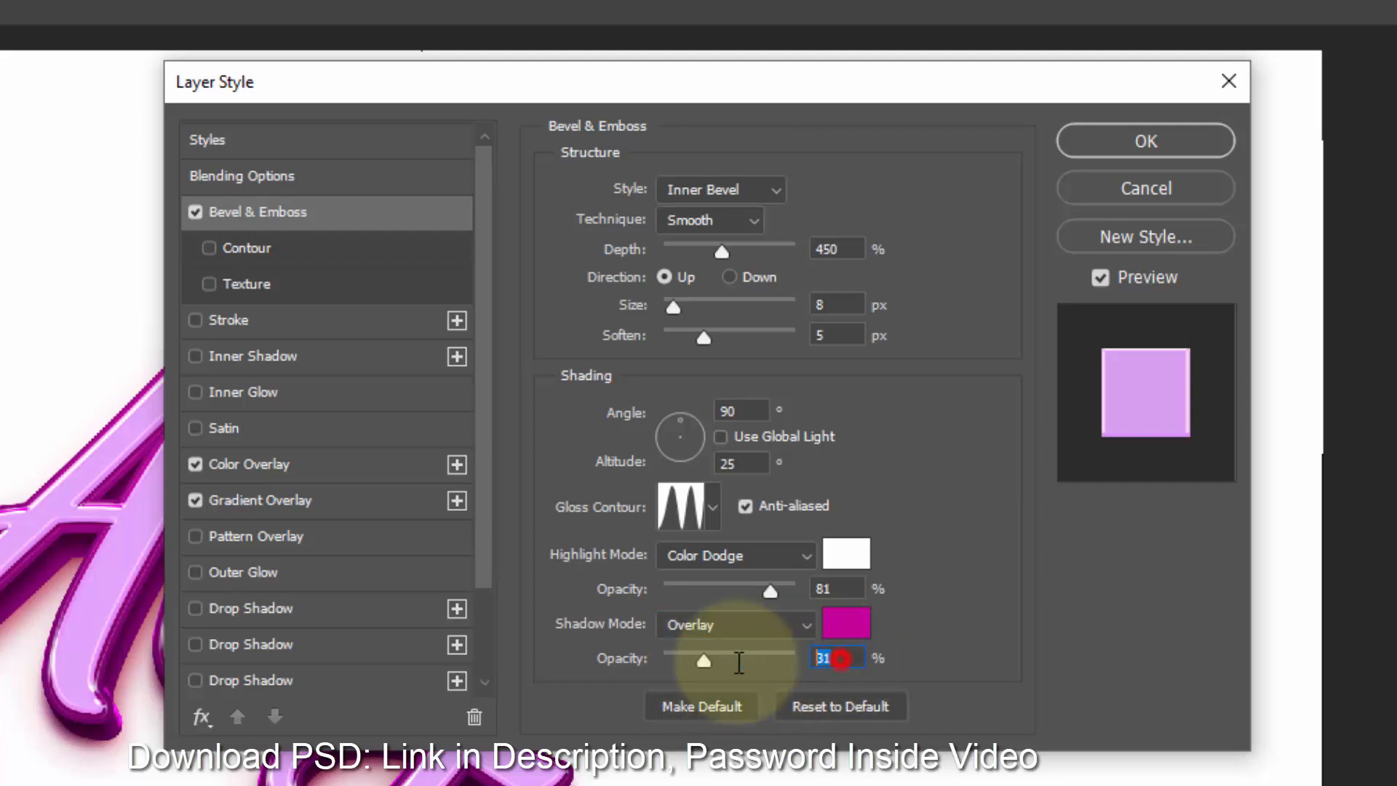
{"action": "type", "text": "28"}
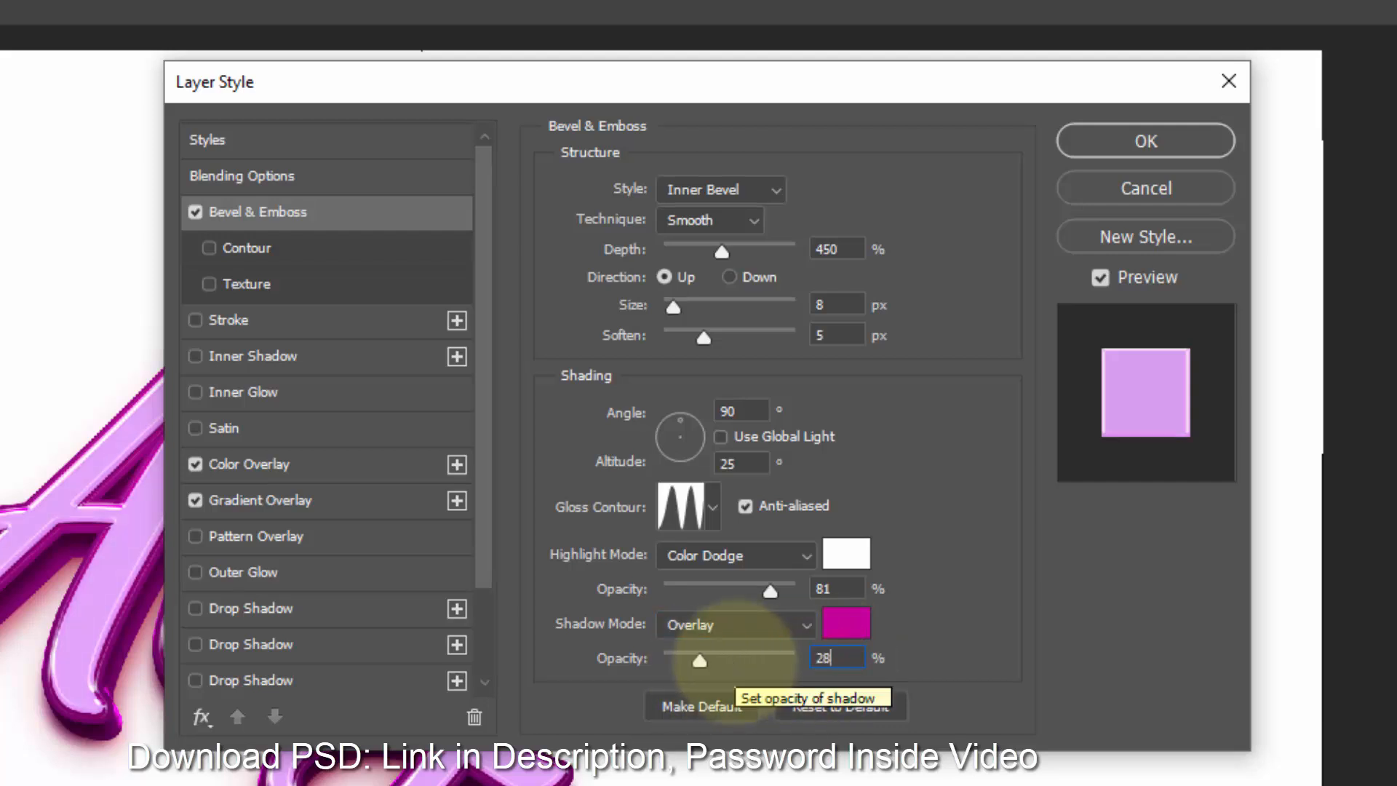
- Enable the bevel Contour, choose the Linear contour and set its range to 100%
{"action": "left_click", "coordinate": [275, 245]}
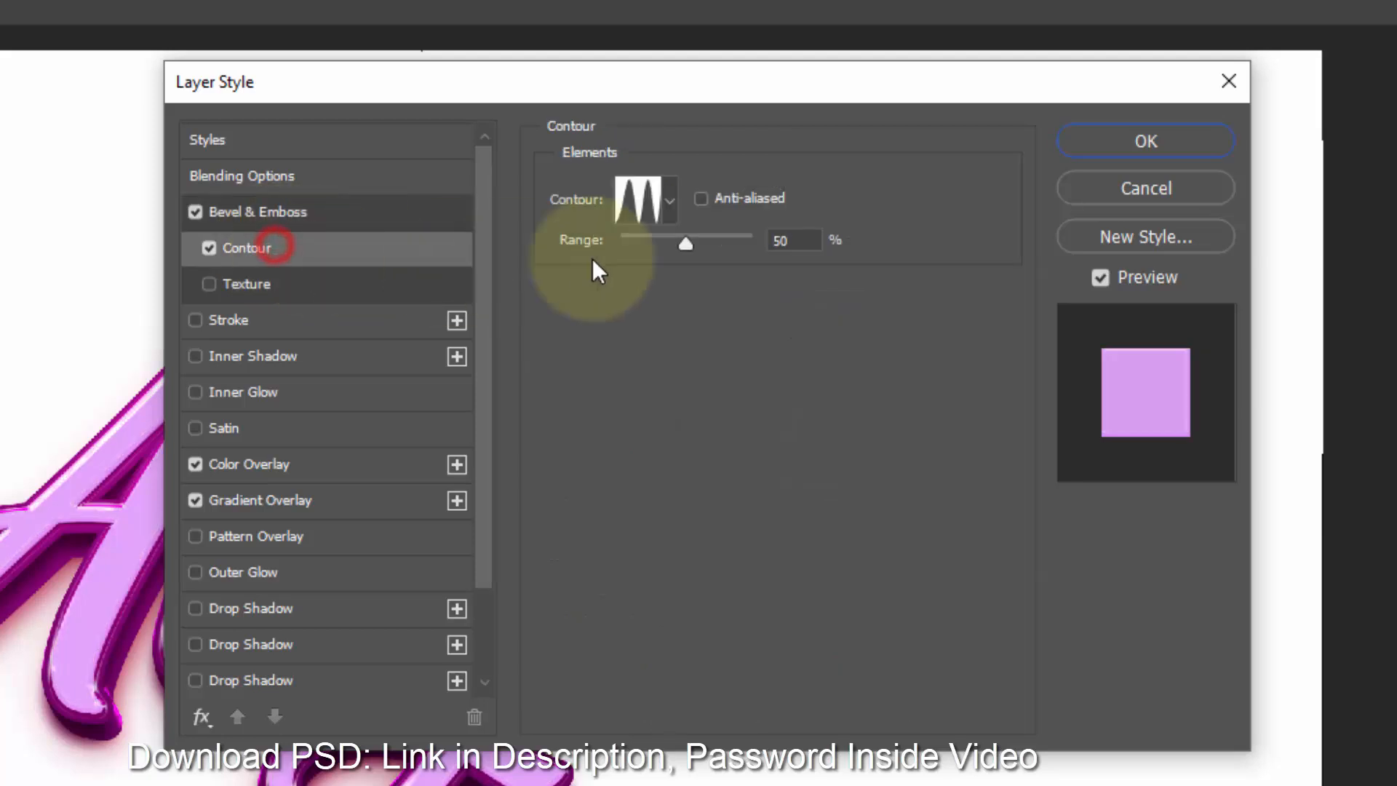
{"action": "left_click", "coordinate": [664, 207]}
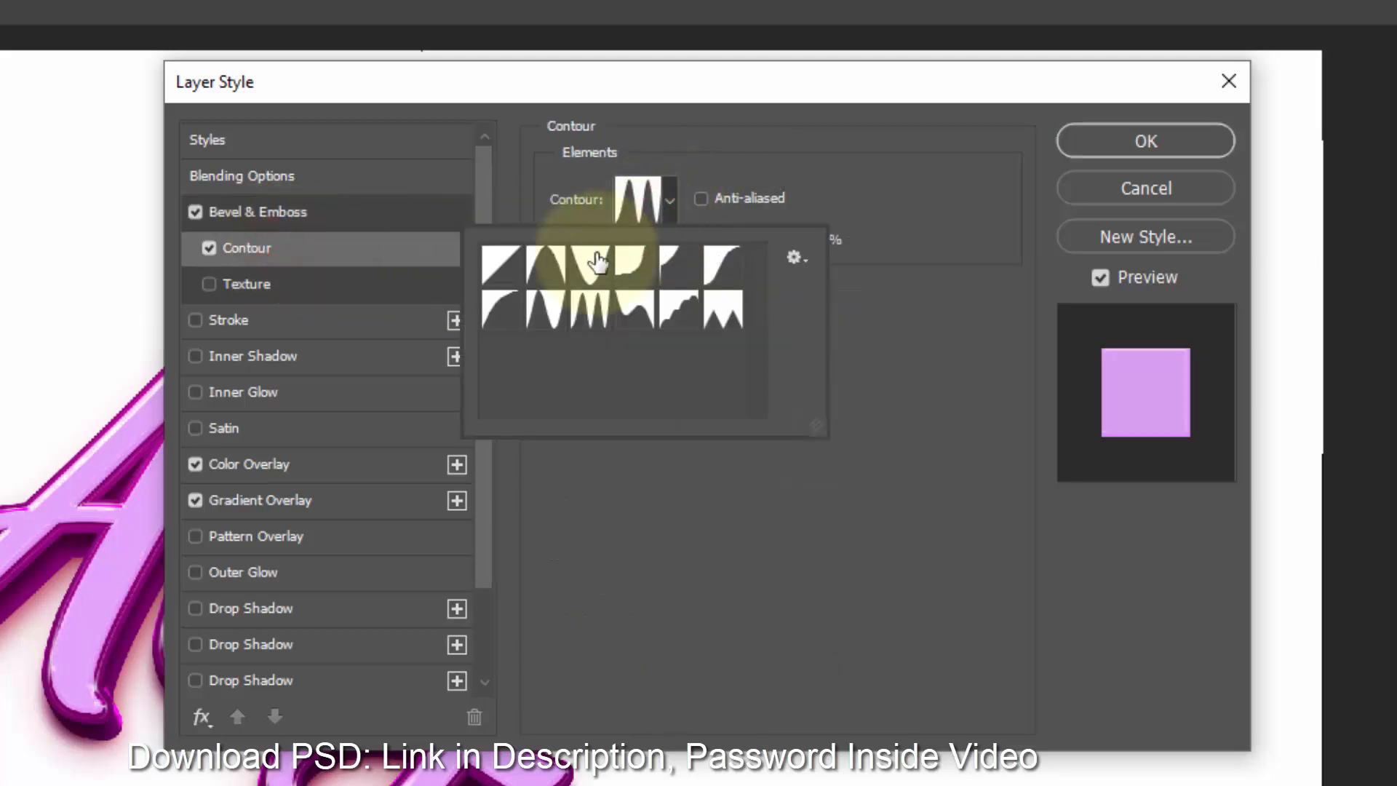
{"action": "left_click", "coordinate": [501, 265]}
{"action": "left_click", "coordinate": [877, 218]}
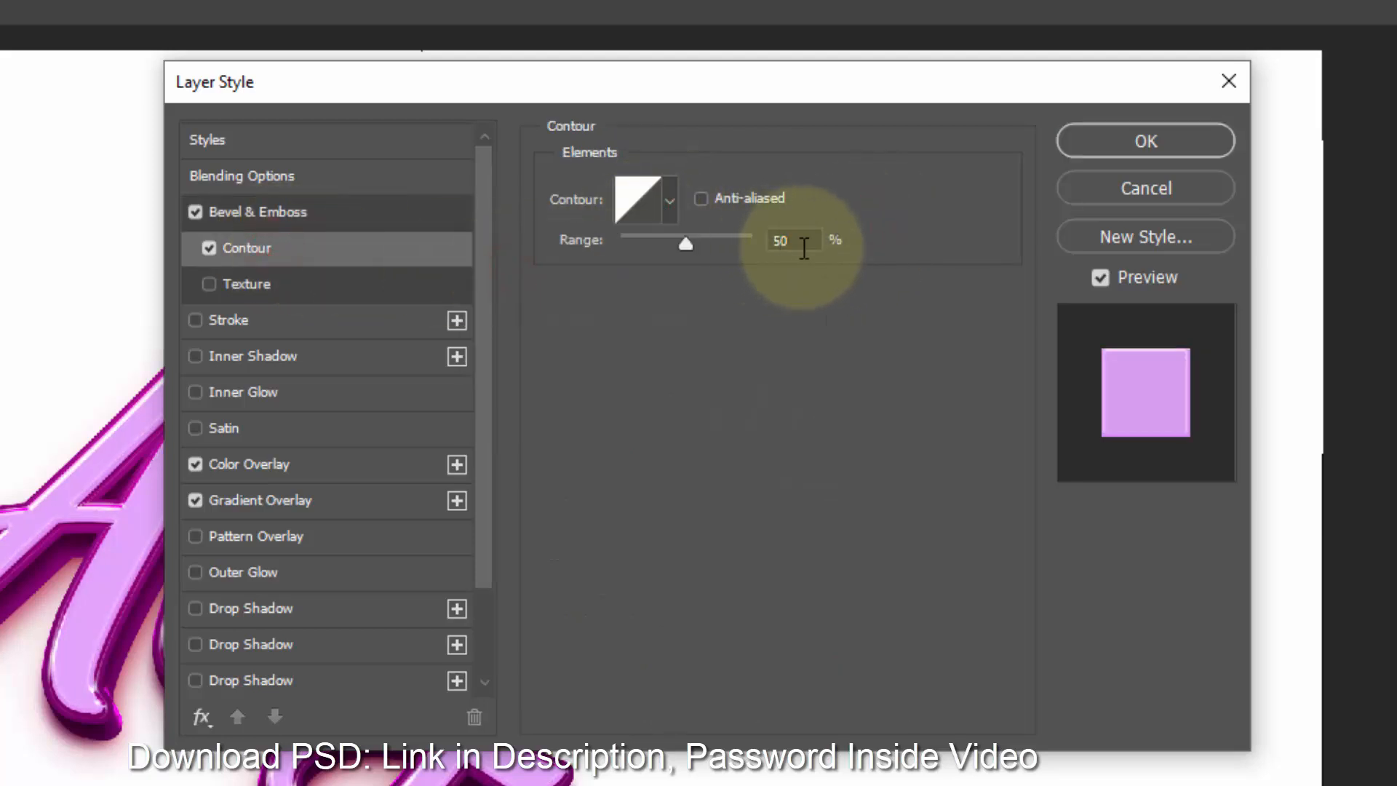
{"action": "left_click", "coordinate": [801, 246]}
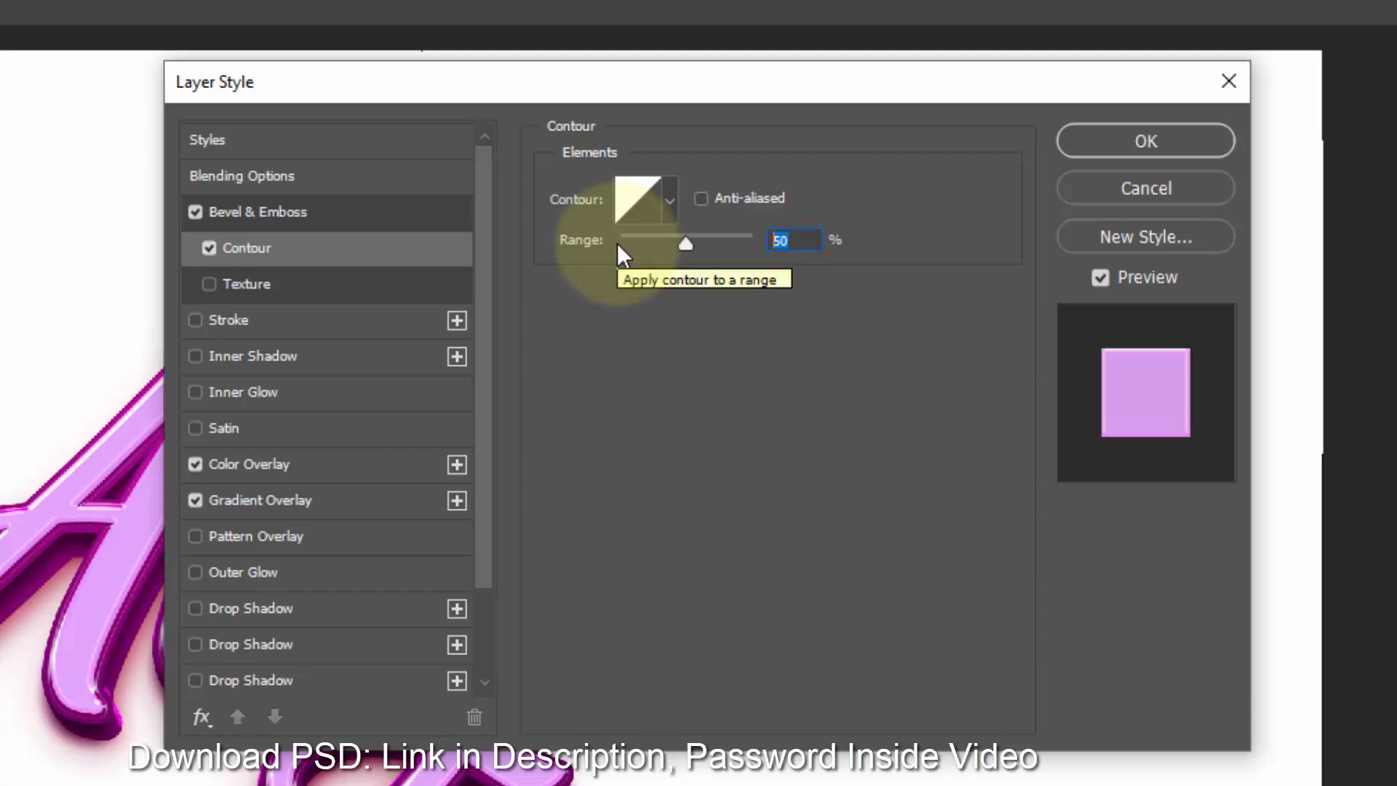
{"action": "type", "text": "100"}
- Enable Inner Glow and disable Color Overlay and Gradient Overlay
{"action": "left_click", "coordinate": [262, 392]}
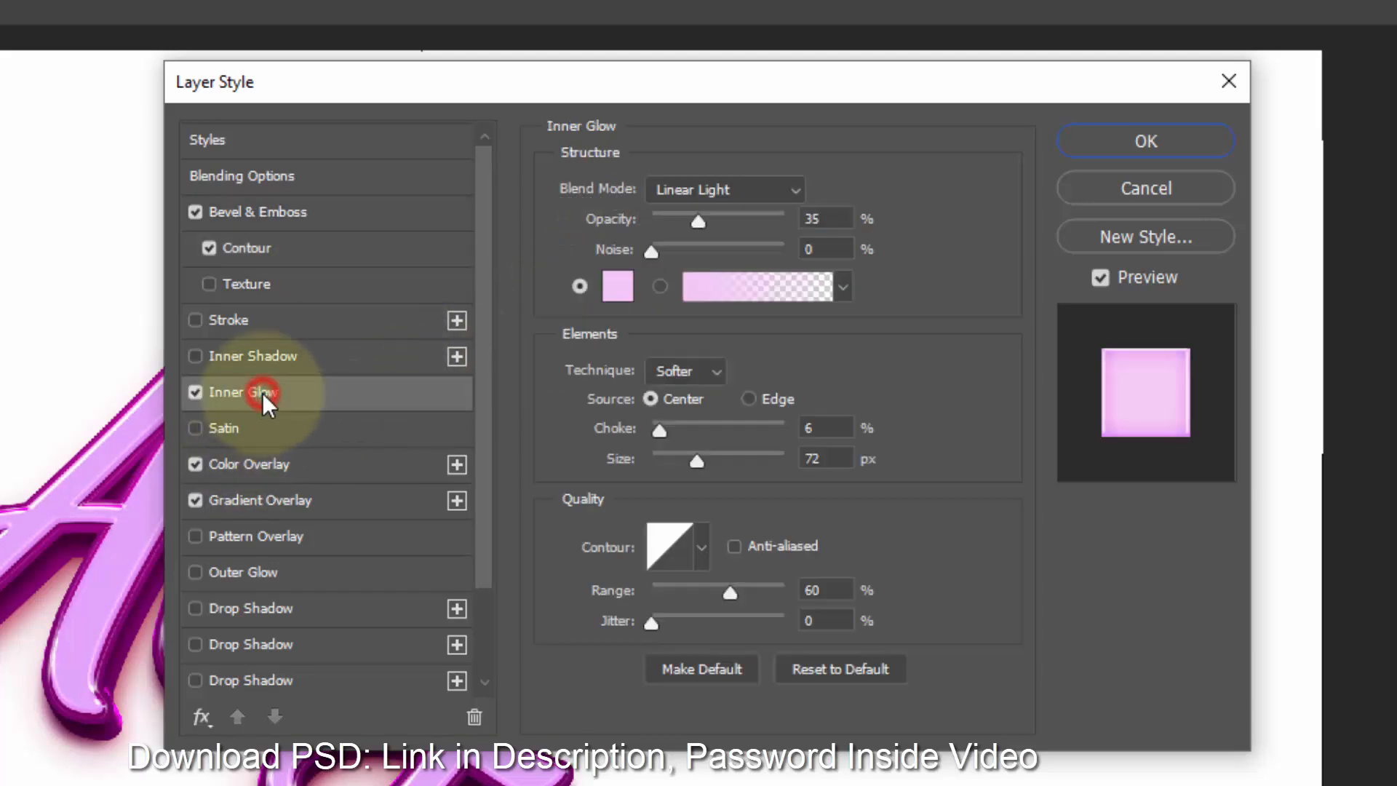
{"action": "left_click", "coordinate": [195, 463]}
{"action": "left_click", "coordinate": [195, 501]}
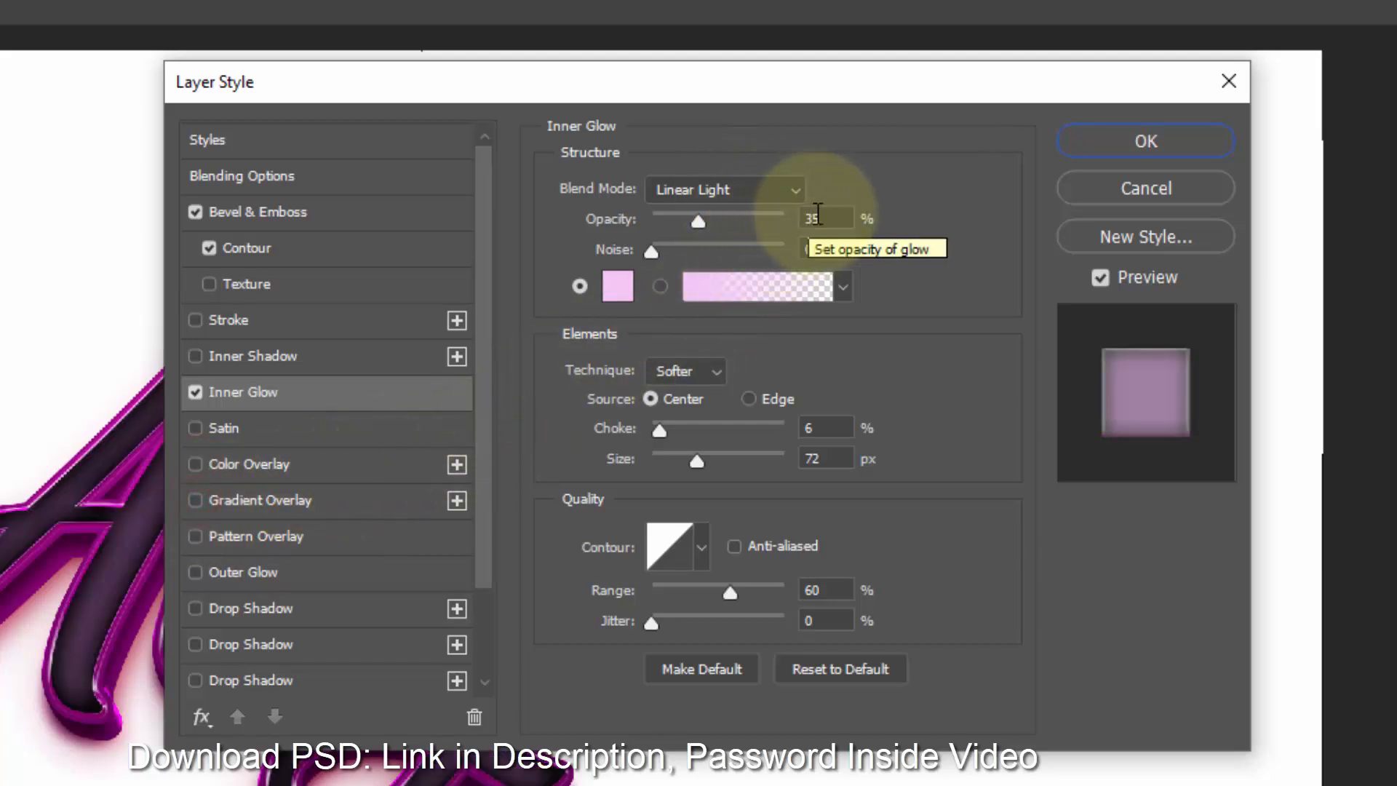
- Set the Inner Glow opacity to 36% and its contour range to 68%
{"action": "left_click", "coordinate": [831, 217]}
{"action": "type", "text": "36"}
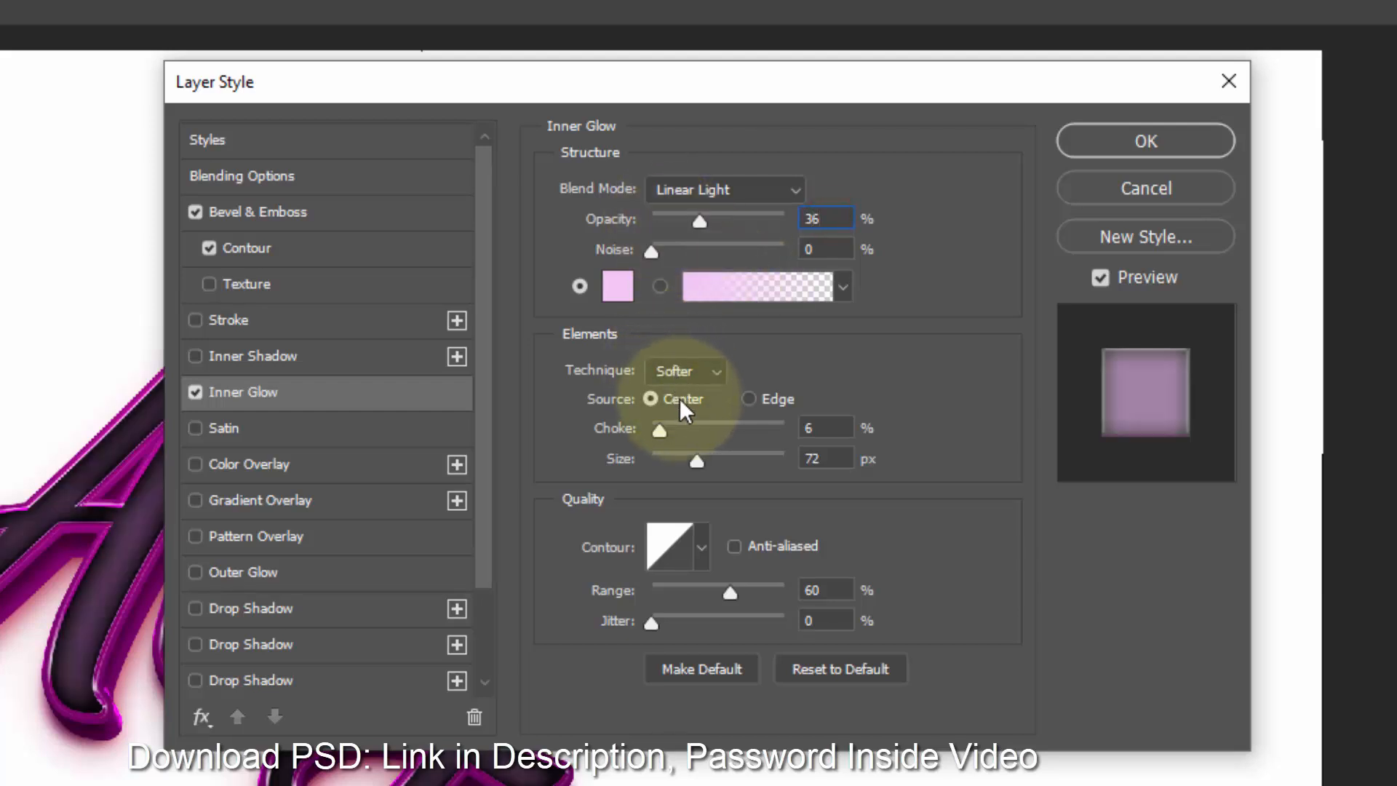
{"action": "left_click", "coordinate": [604, 286]}
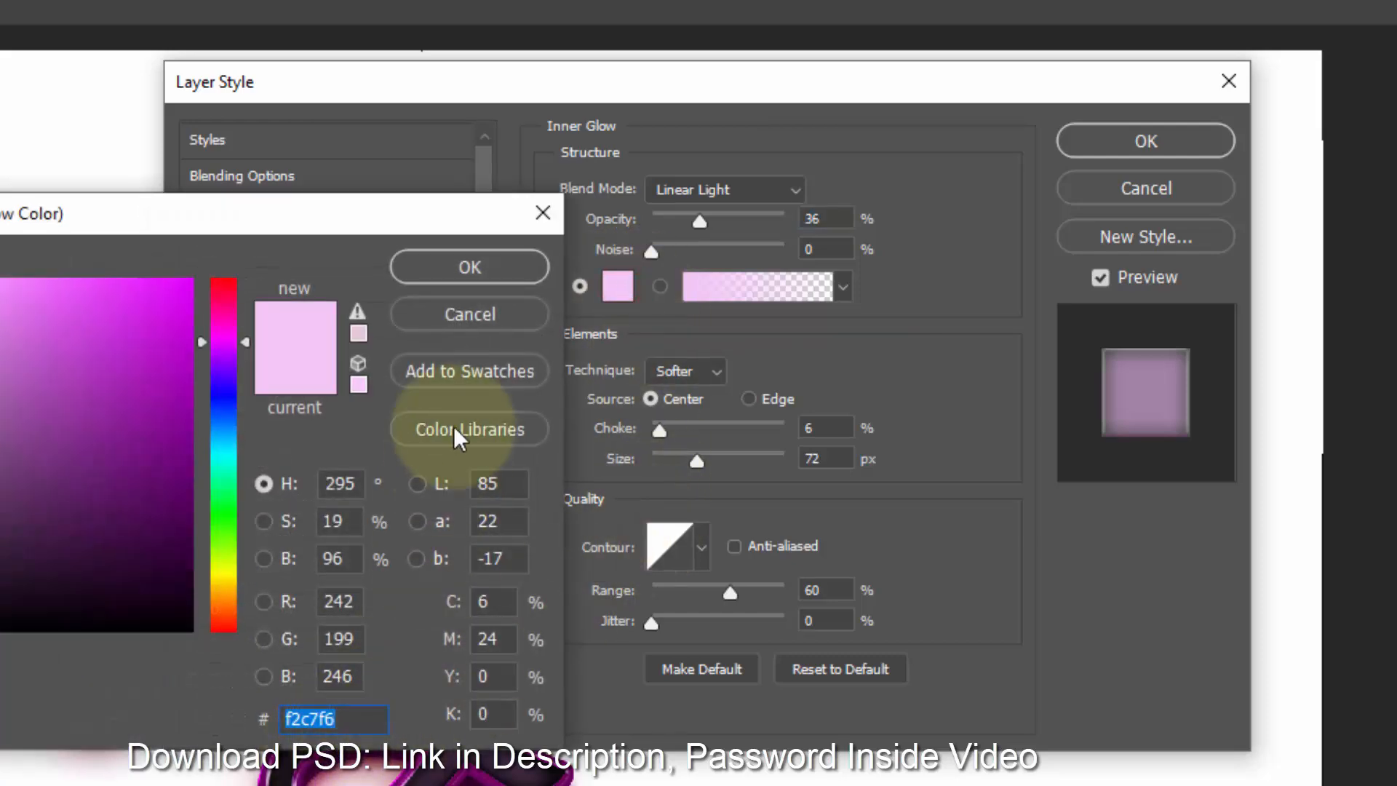
{"action": "left_click", "coordinate": [483, 280]}
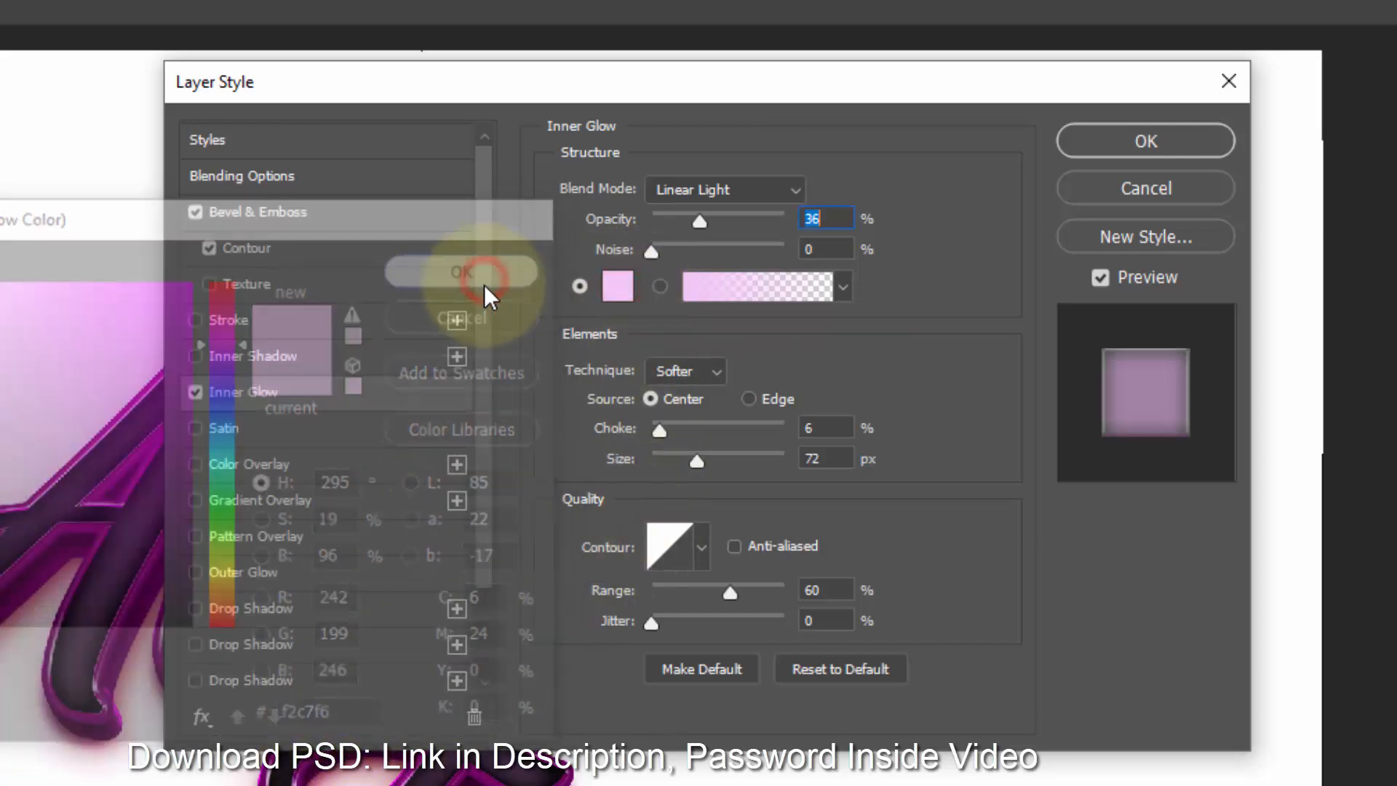
{"action": "left_click", "coordinate": [816, 459]}
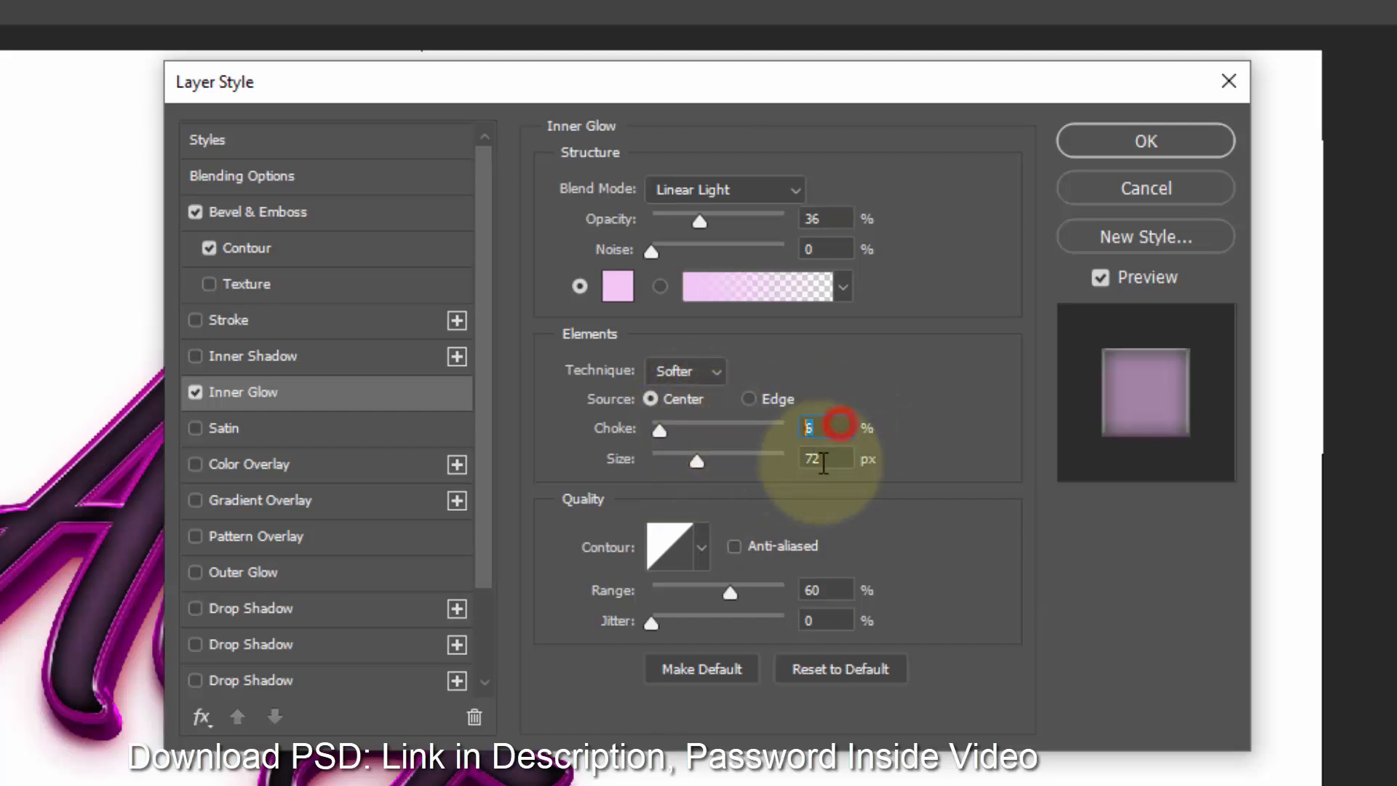
{"action": "left_click", "coordinate": [830, 590]}
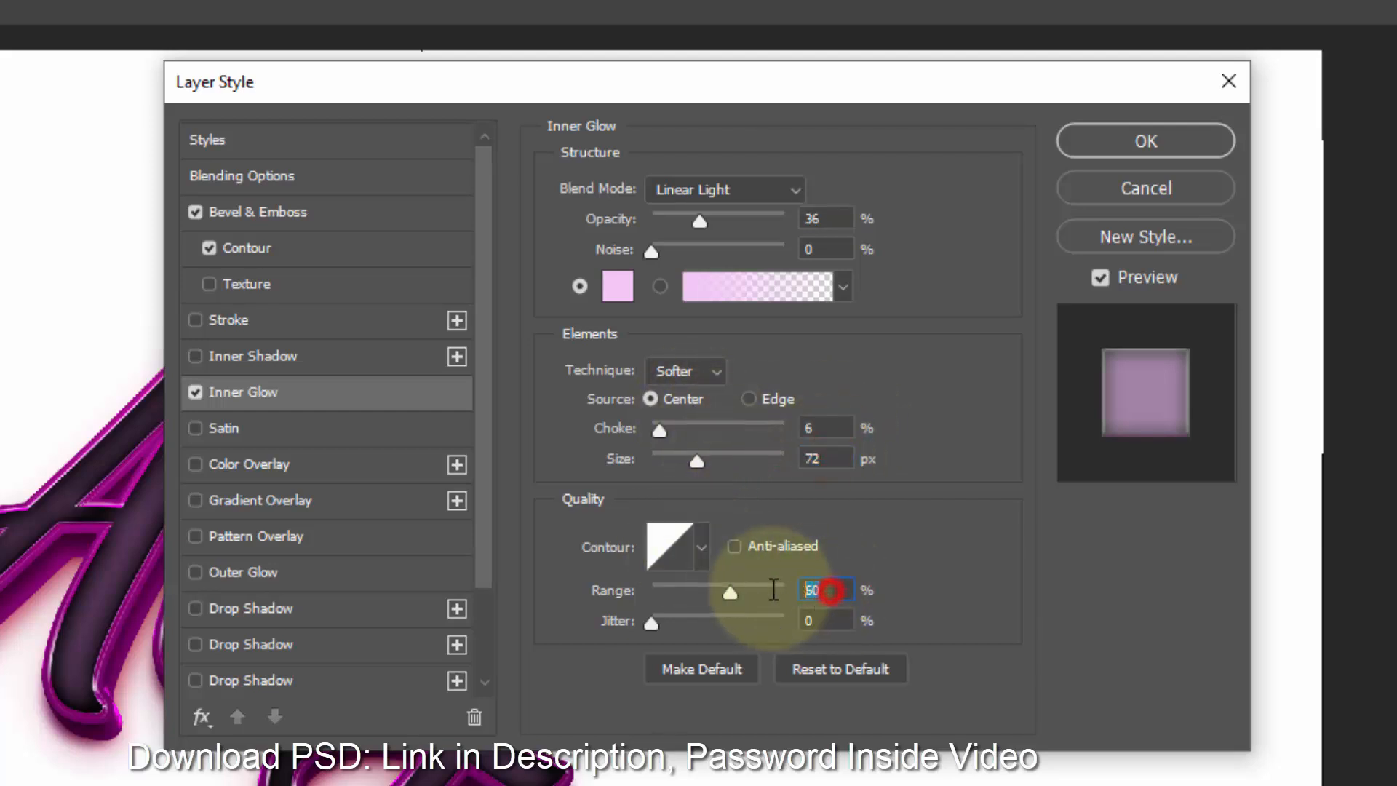
{"action": "left_click", "coordinate": [821, 624]}
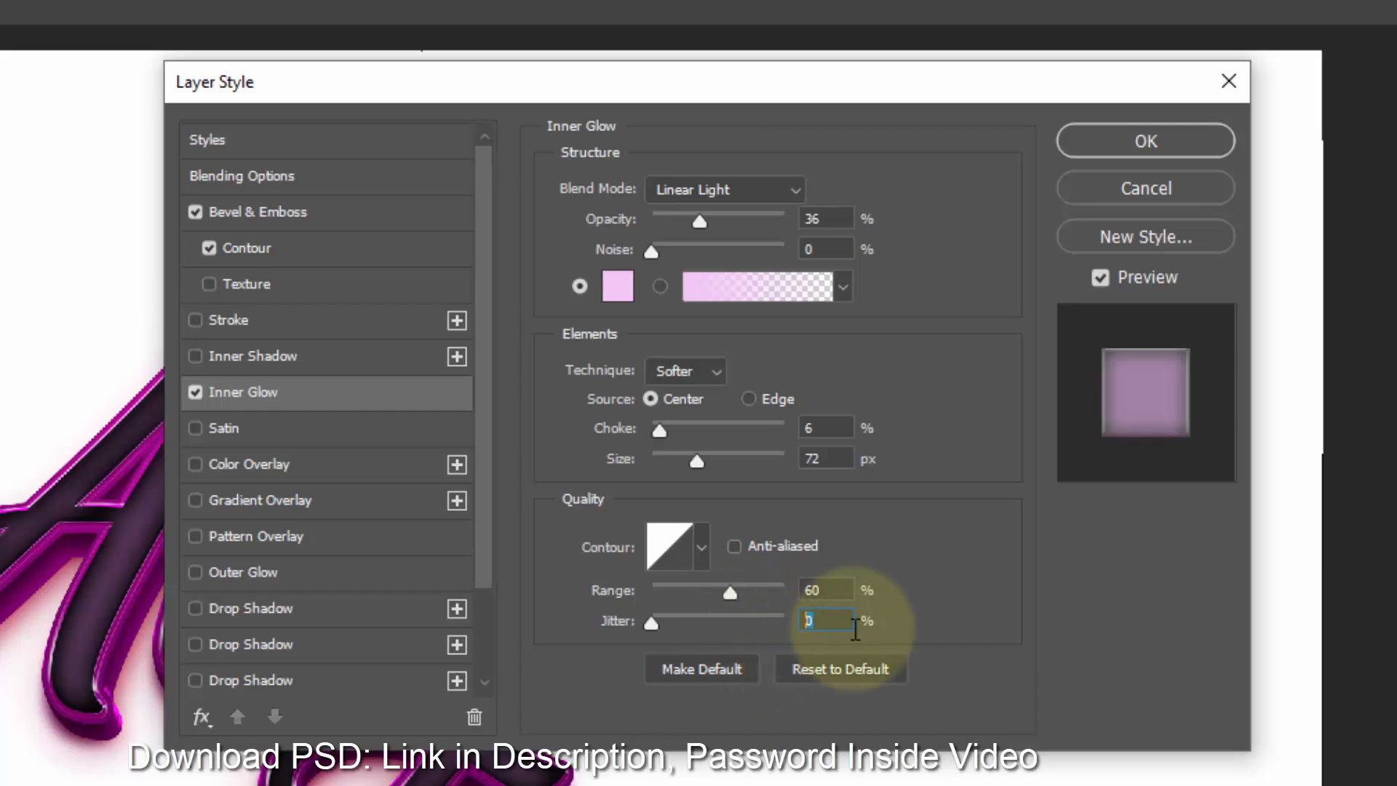
{"action": "left_click", "coordinate": [842, 590]}
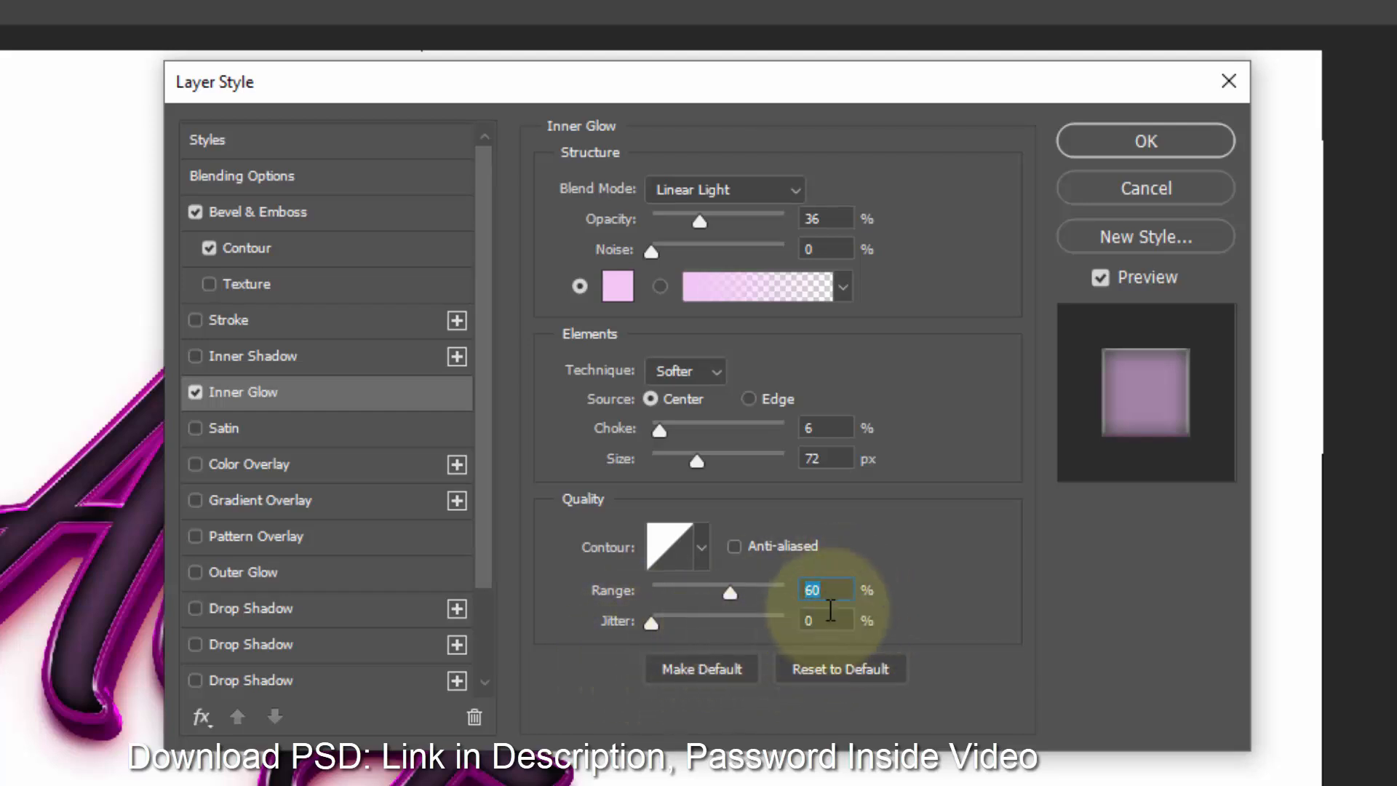
{"action": "type", "text": "68"}
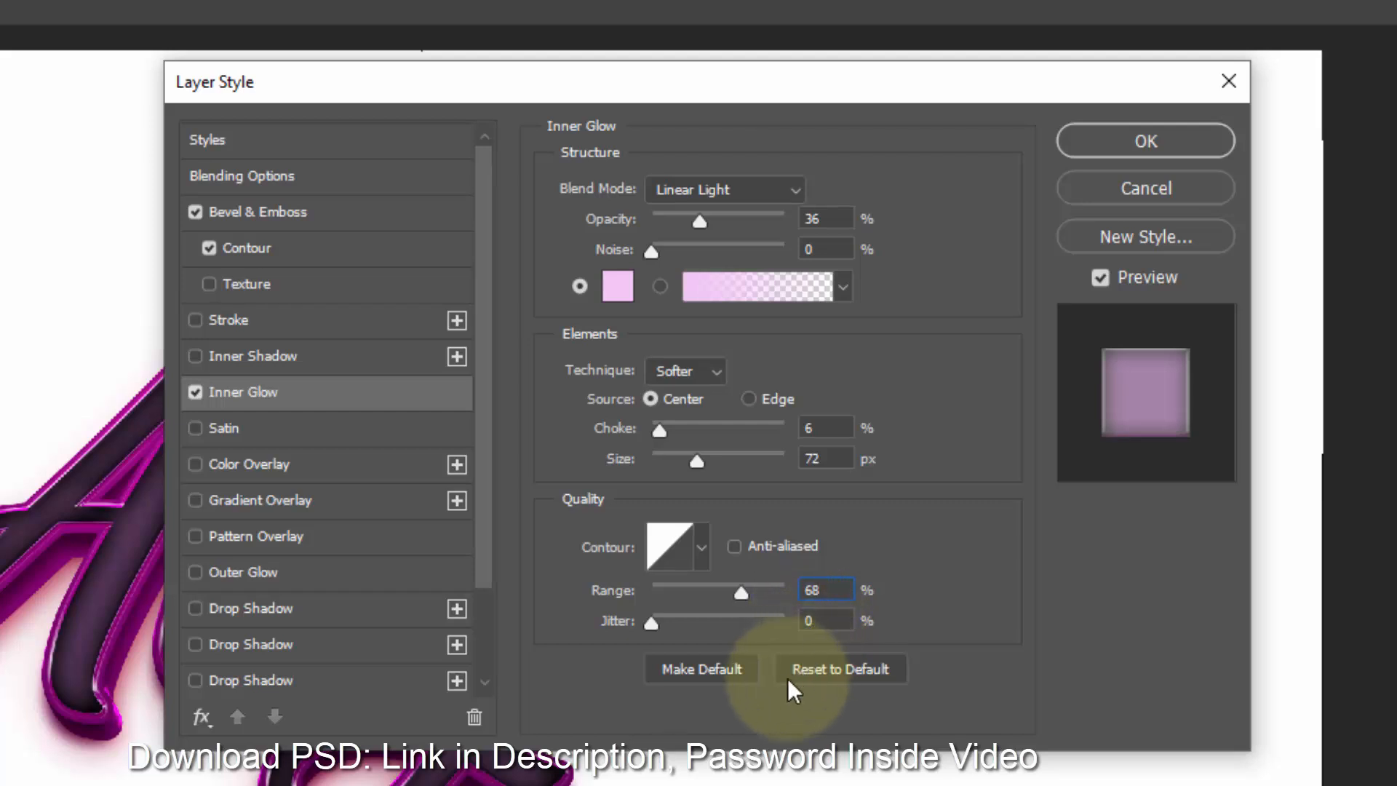
- Enable Gradient Overlay and set the gradient's left stop color to e2a5fb
{"action": "left_click", "coordinate": [313, 504]}
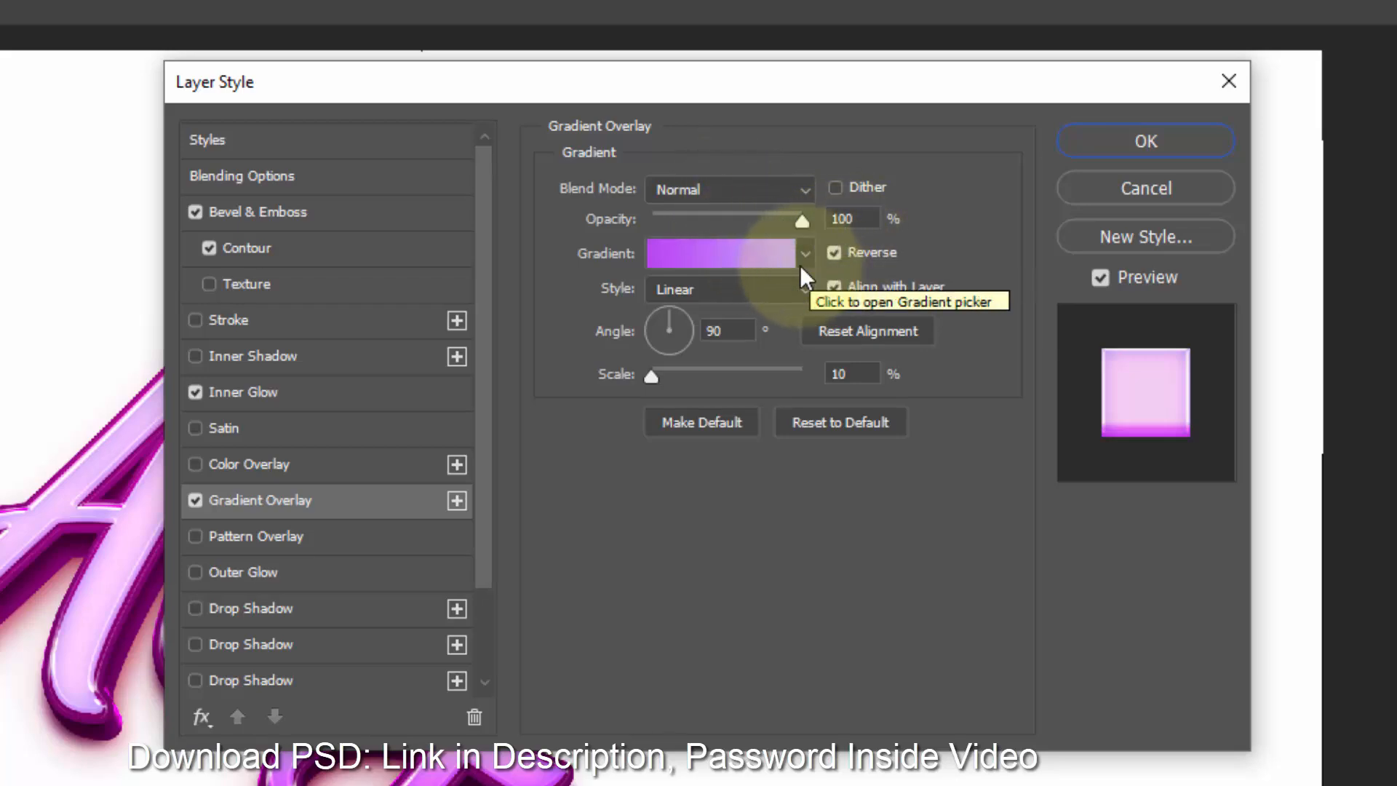
{"action": "left_click", "coordinate": [728, 255]}
{"action": "left_click", "coordinate": [142, 546]}
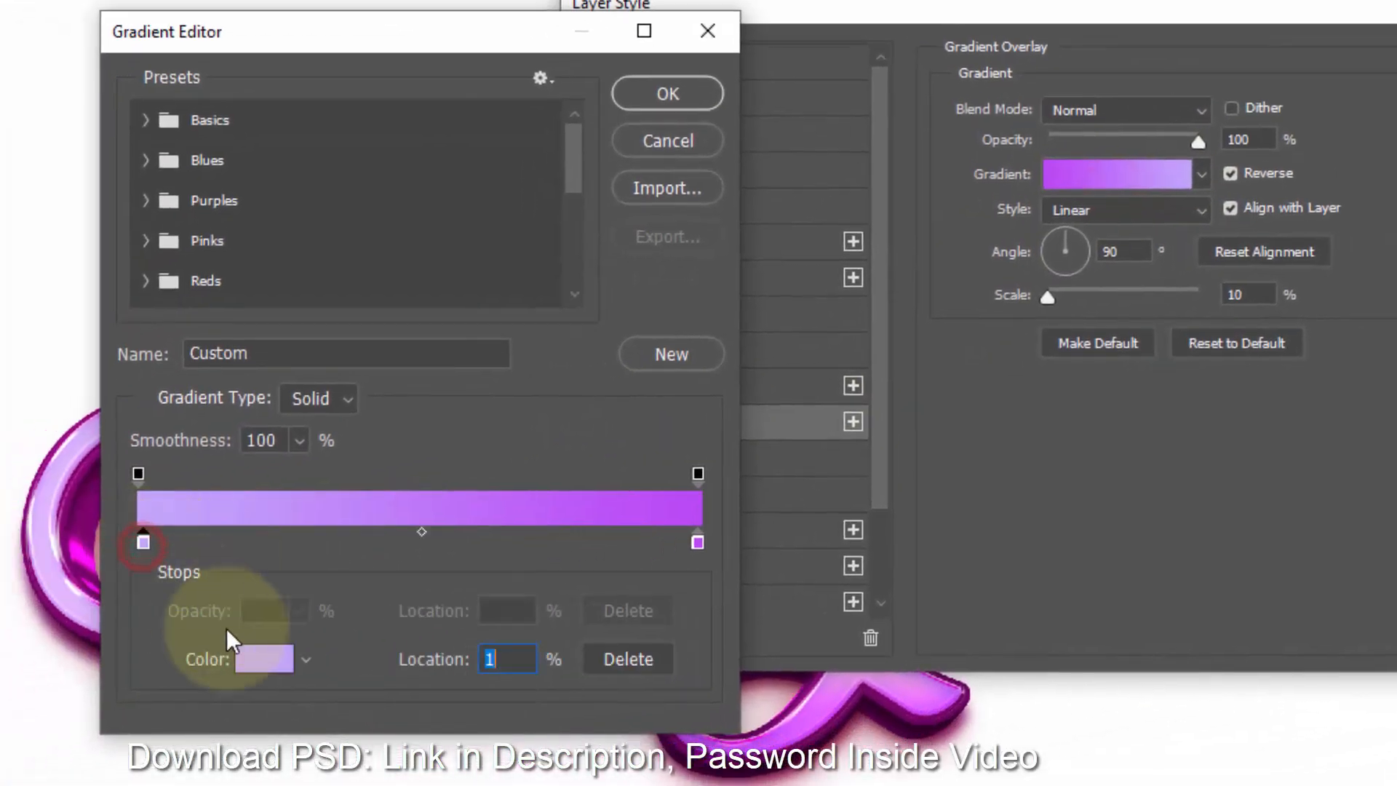
{"action": "left_click", "coordinate": [258, 659]}
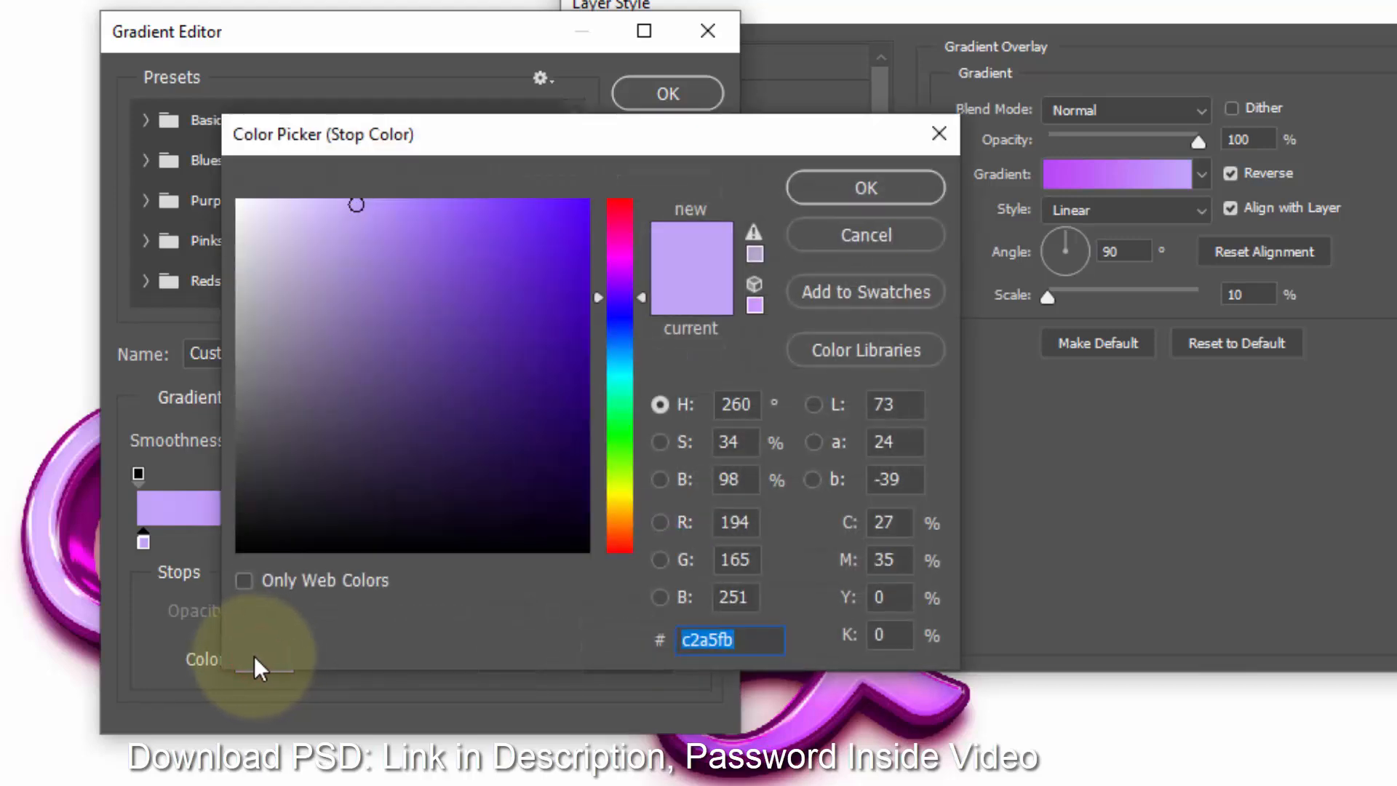
{"action": "type", "text": "e2a"}
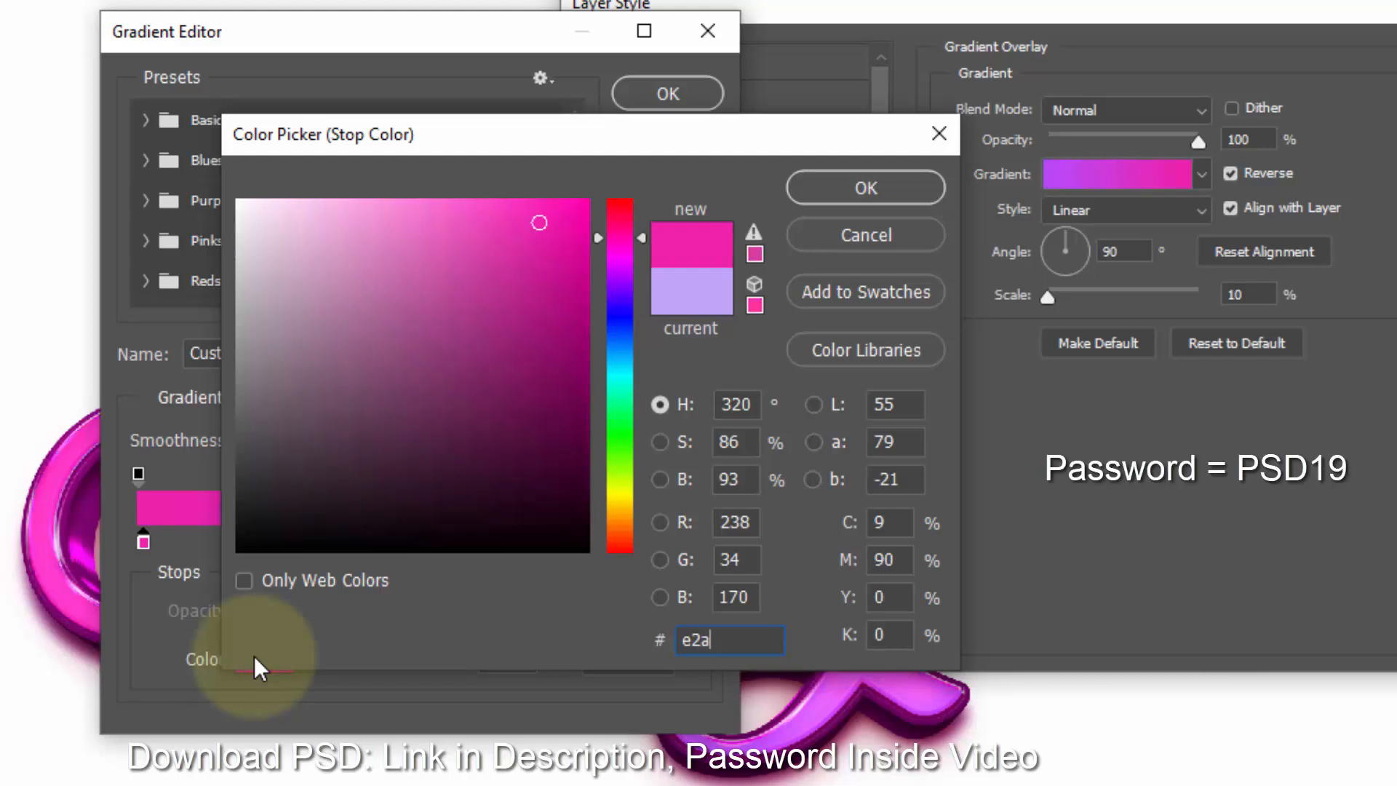
{"action": "type", "text": "5fb"}
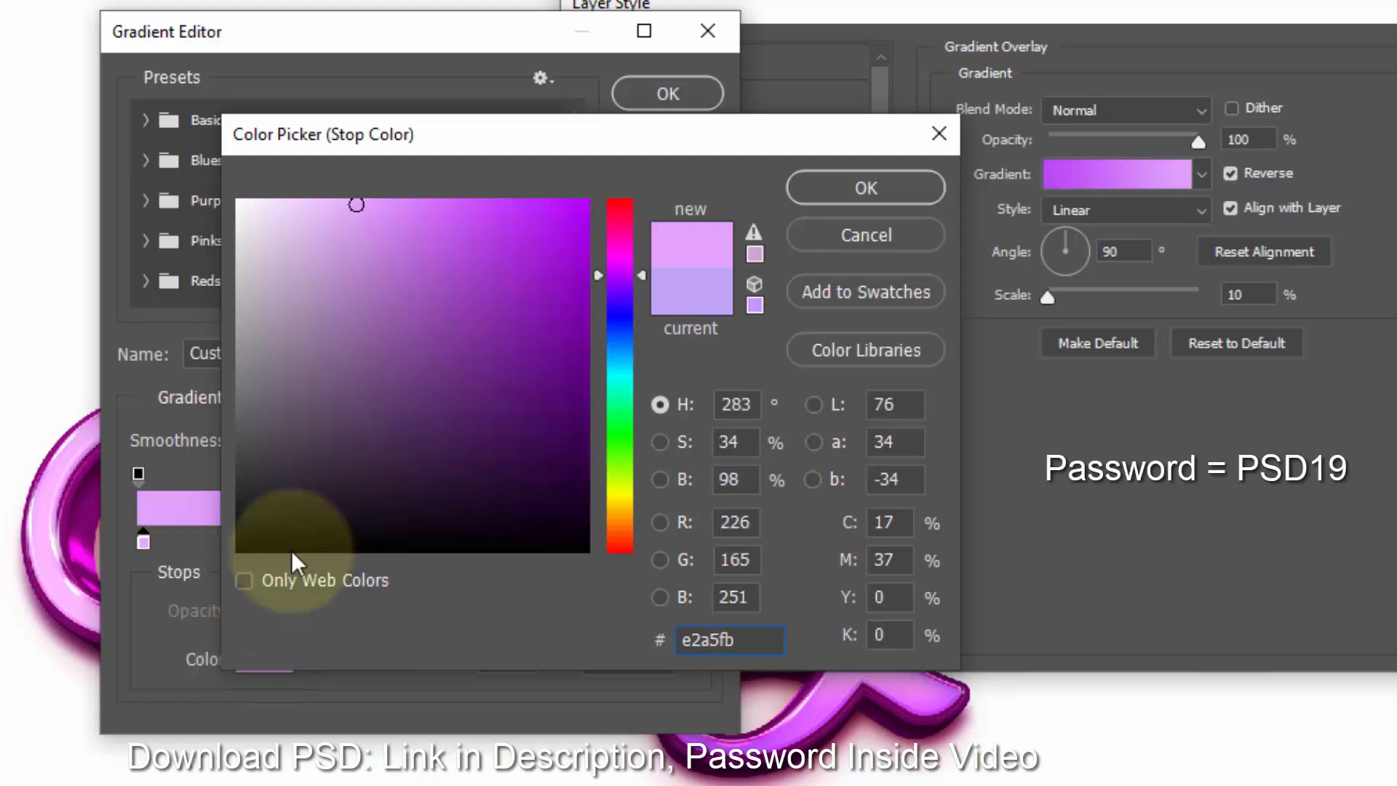
{"action": "left_click", "coordinate": [856, 194]}
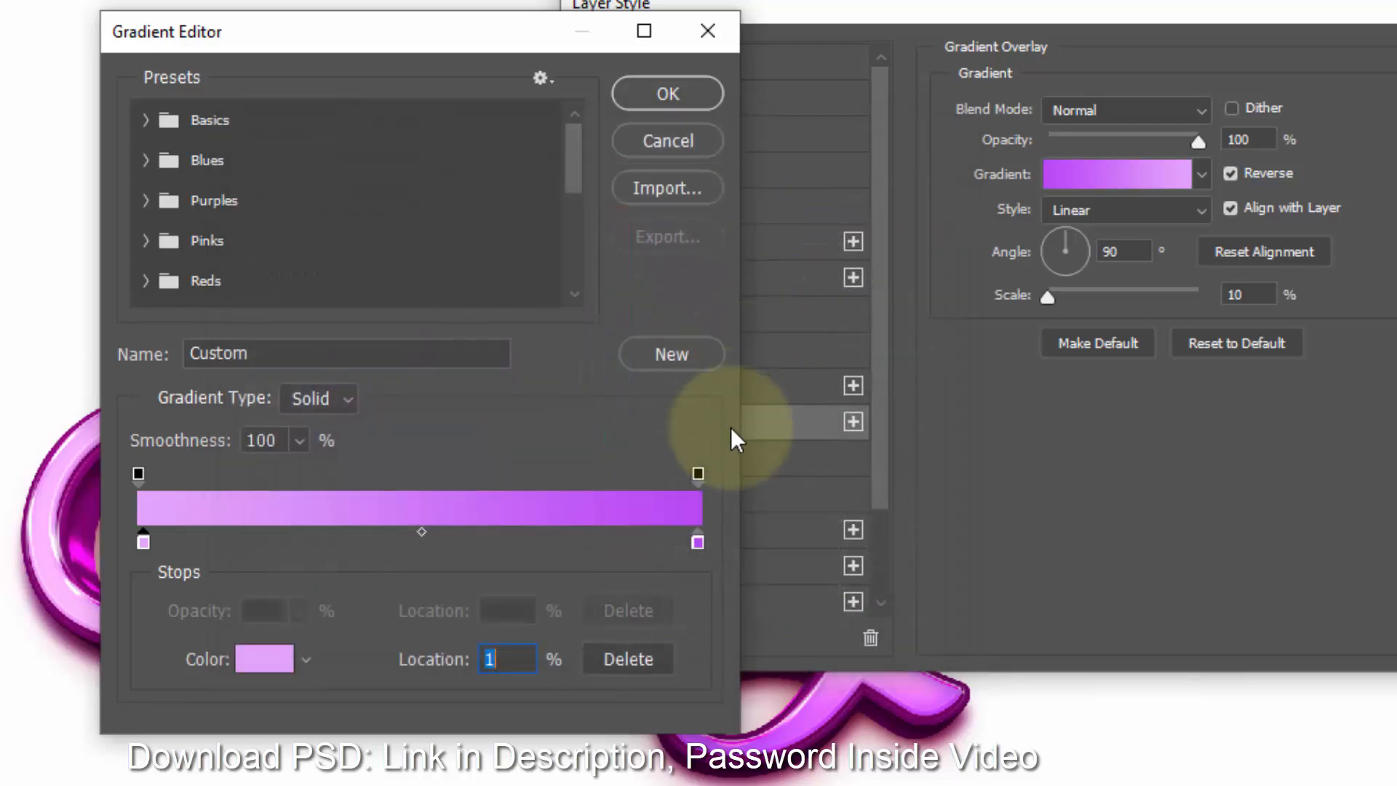
{"action": "left_click", "coordinate": [697, 543]}
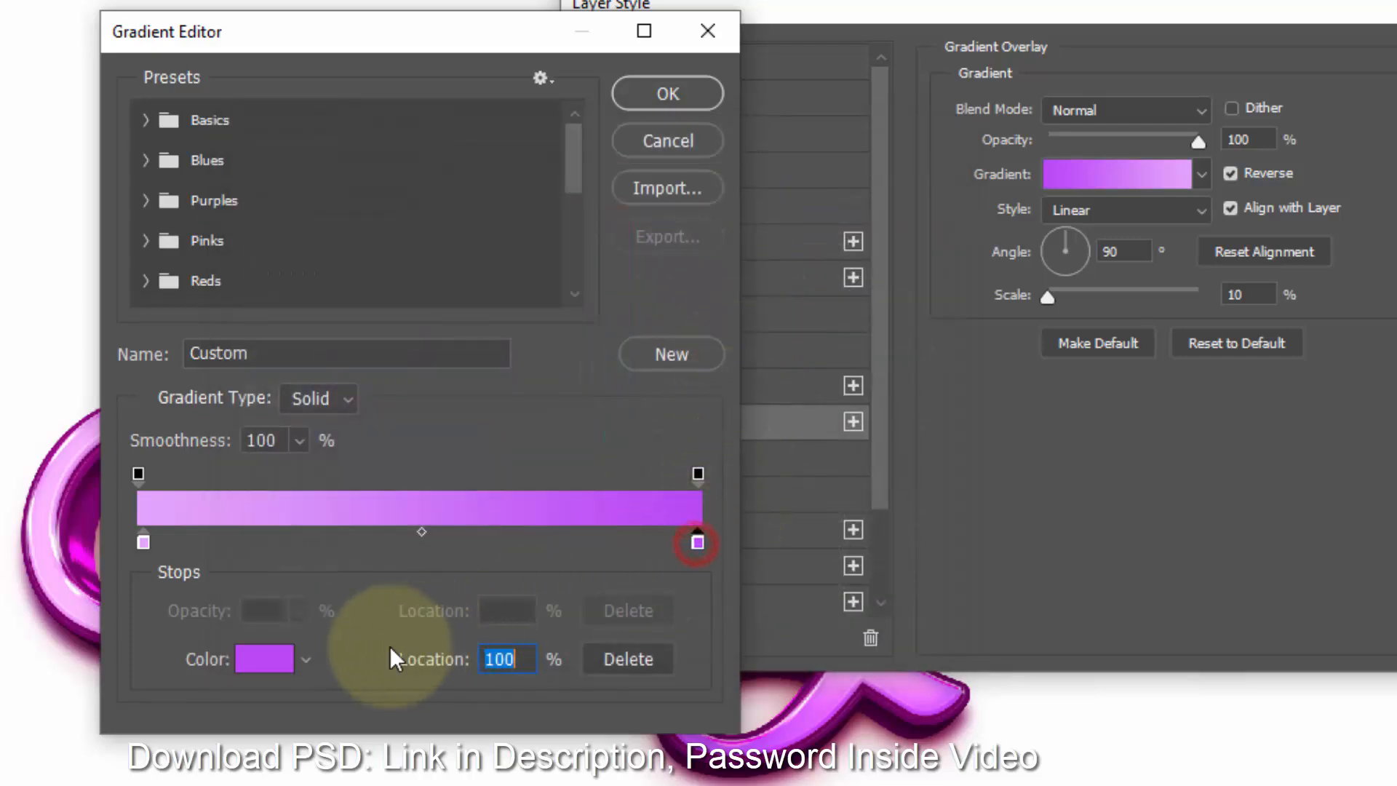
{"action": "left_click", "coordinate": [266, 660]}
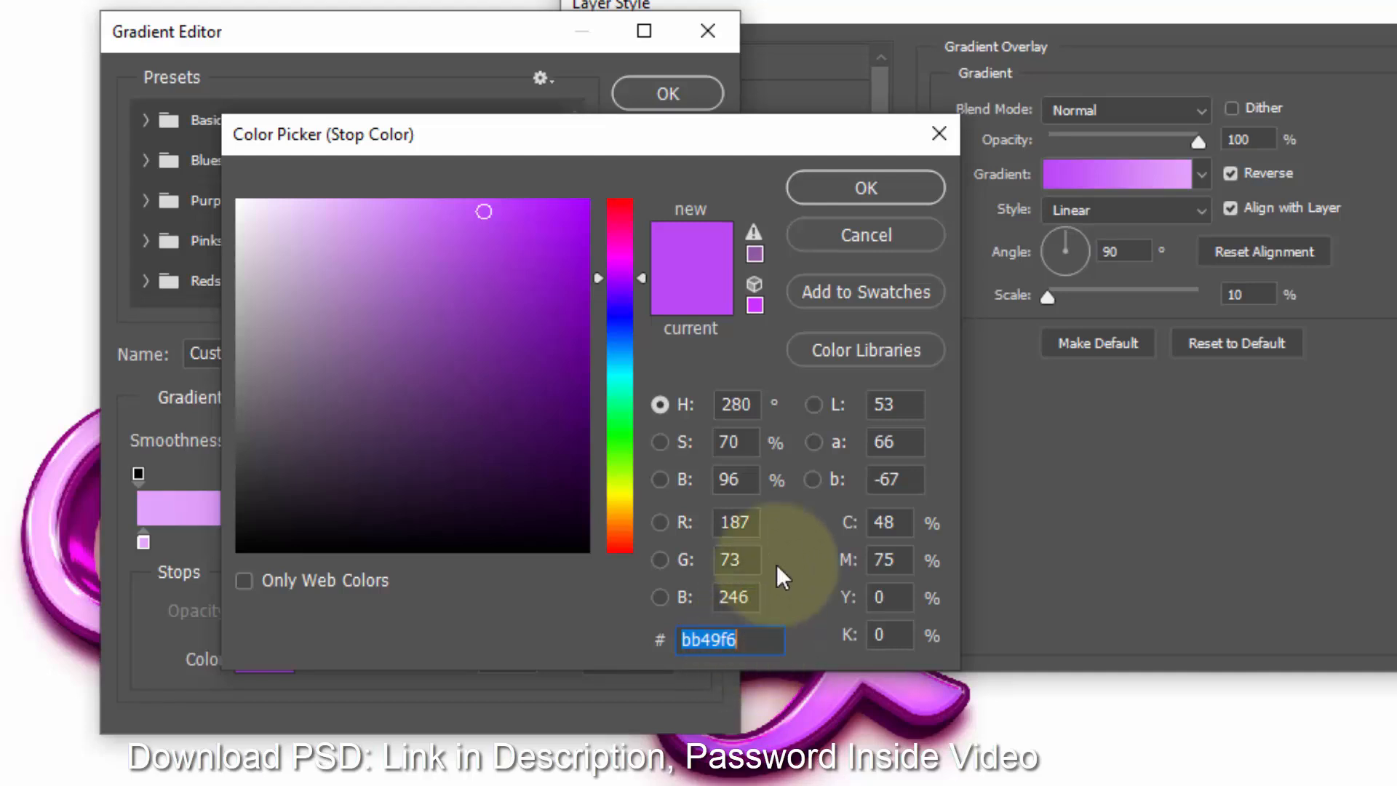
{"action": "left_click", "coordinate": [867, 182]}
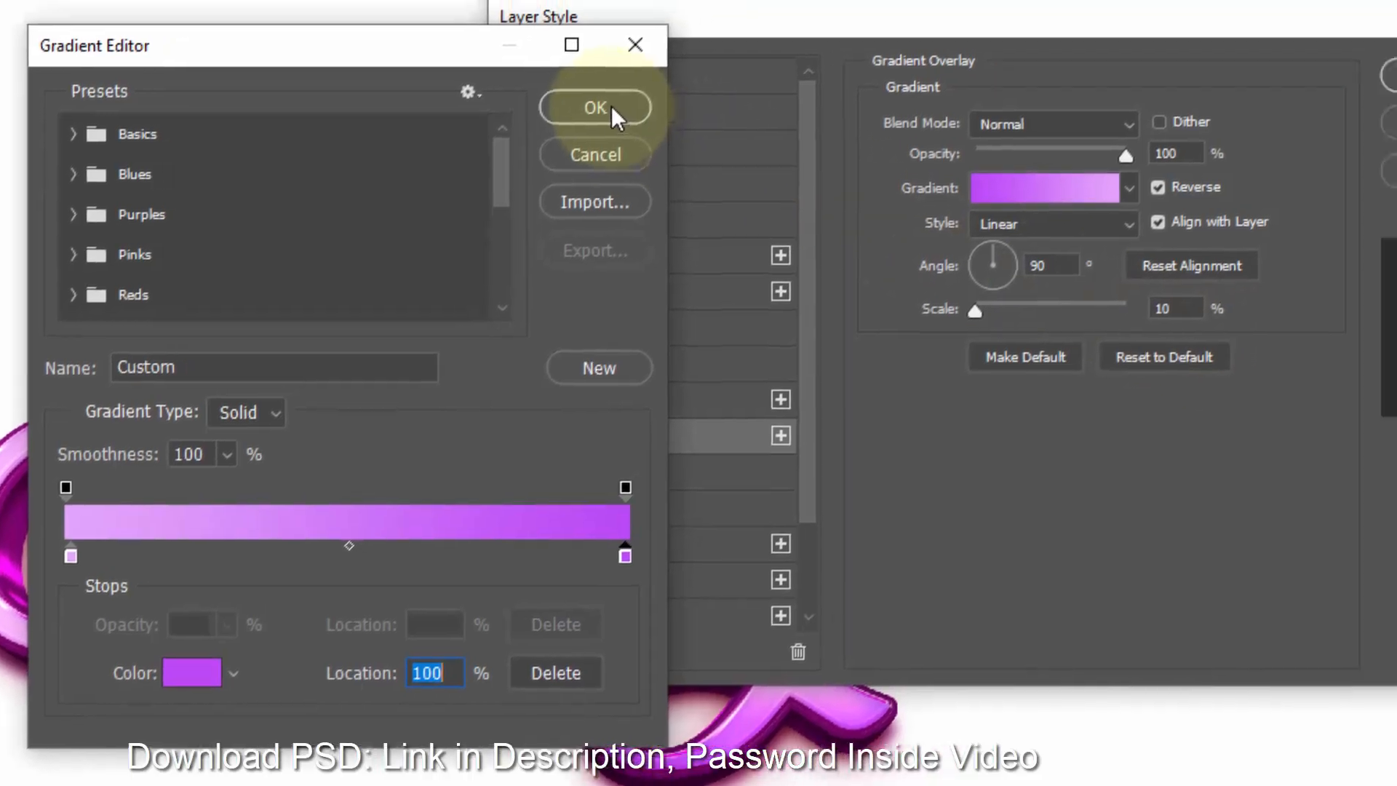
{"action": "left_click", "coordinate": [611, 106]}
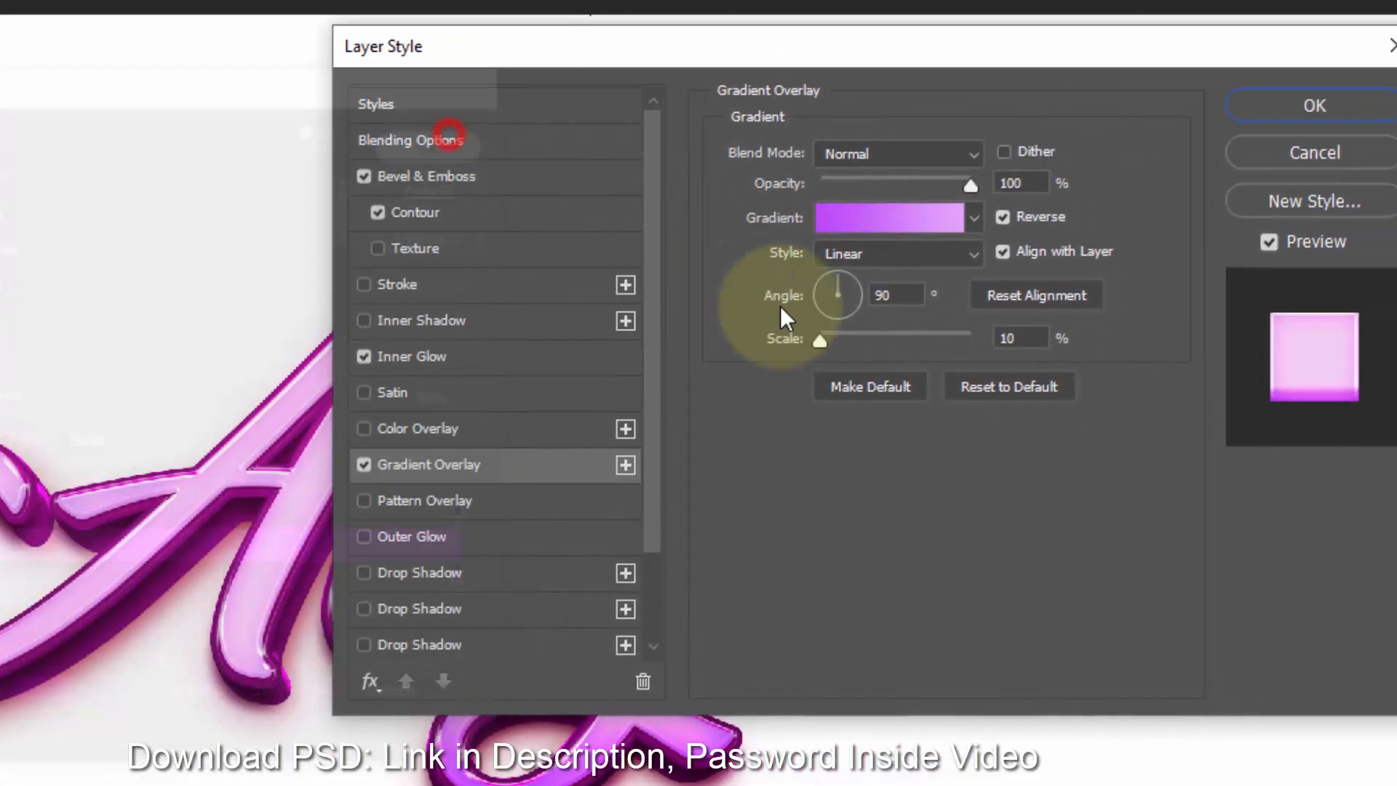
- Set the gradient overlay scale to 100% and close the layer style dialog
{"action": "double_click", "coordinate": [1174, 308]}
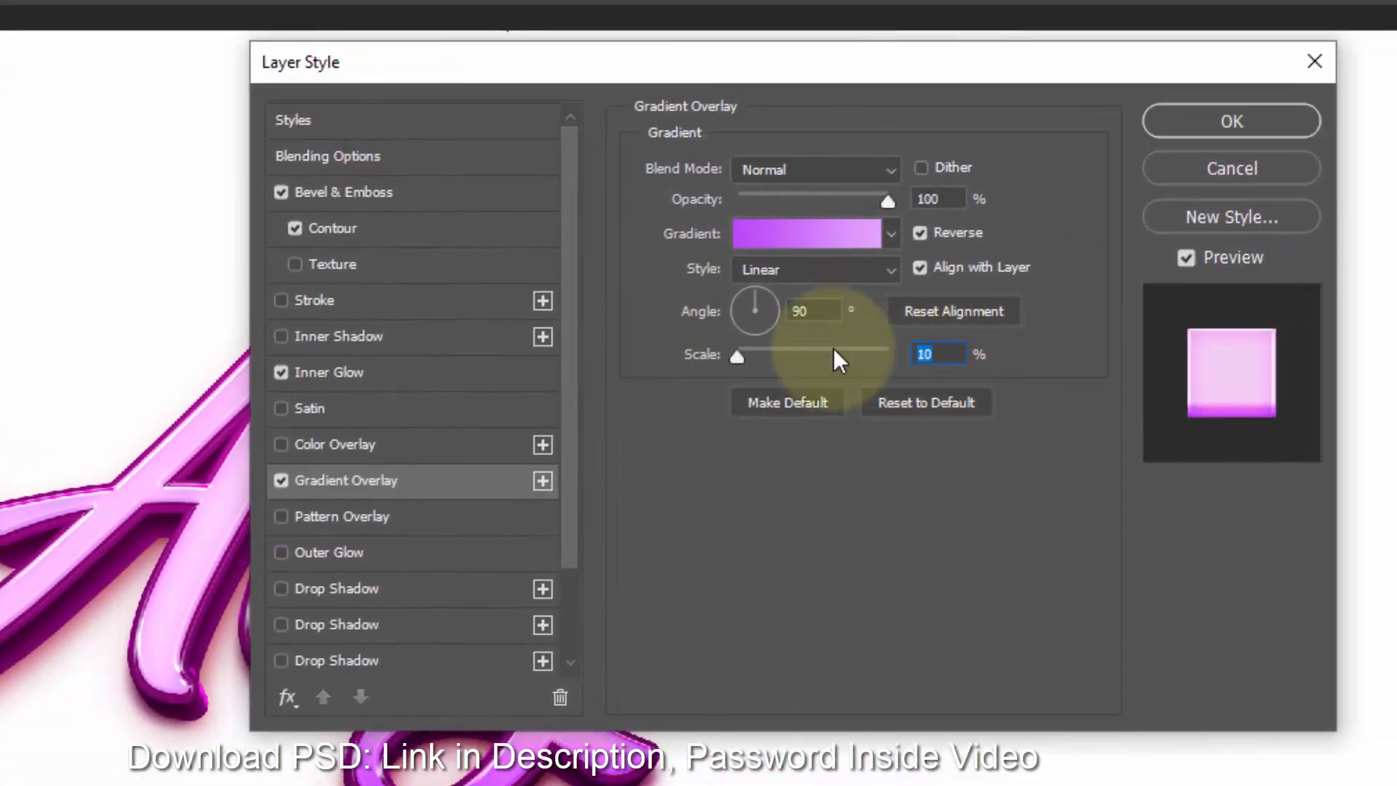
{"action": "type", "text": "100"}
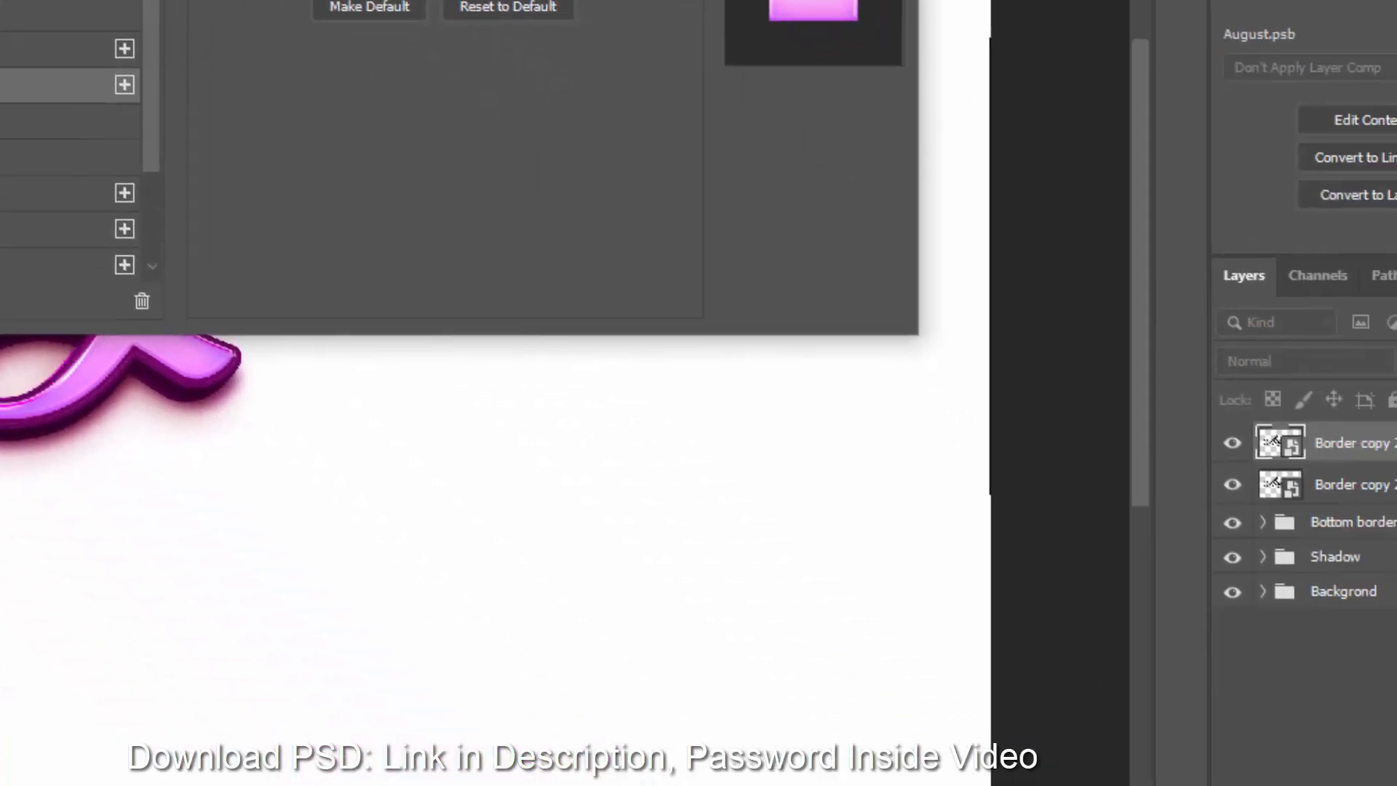
{"action": "left_click", "coordinate": [814, 0]}
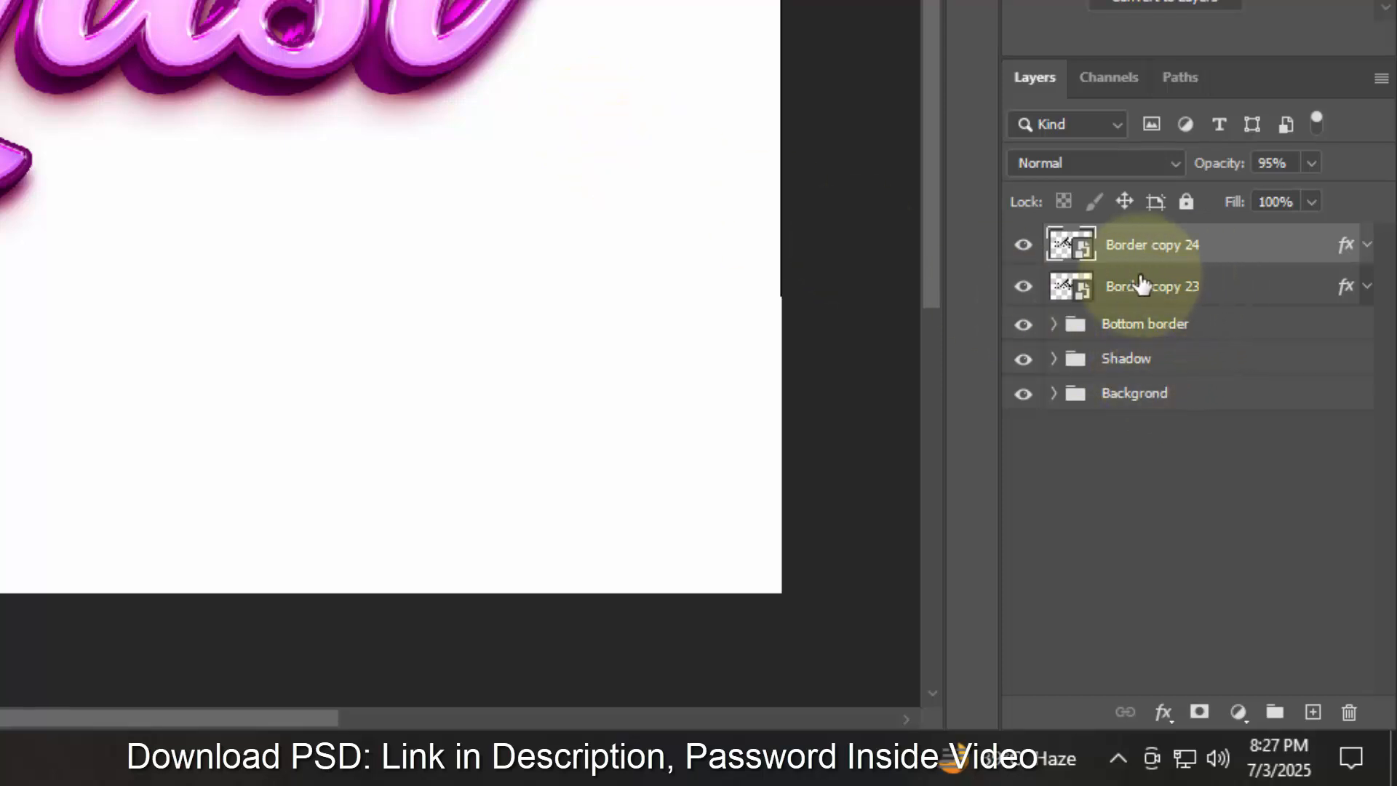
- Create more copies of the border layer with Transform Again and clear the layer style from the top copy
{"action": "key", "text": "ctrl+shift+alt+t"}
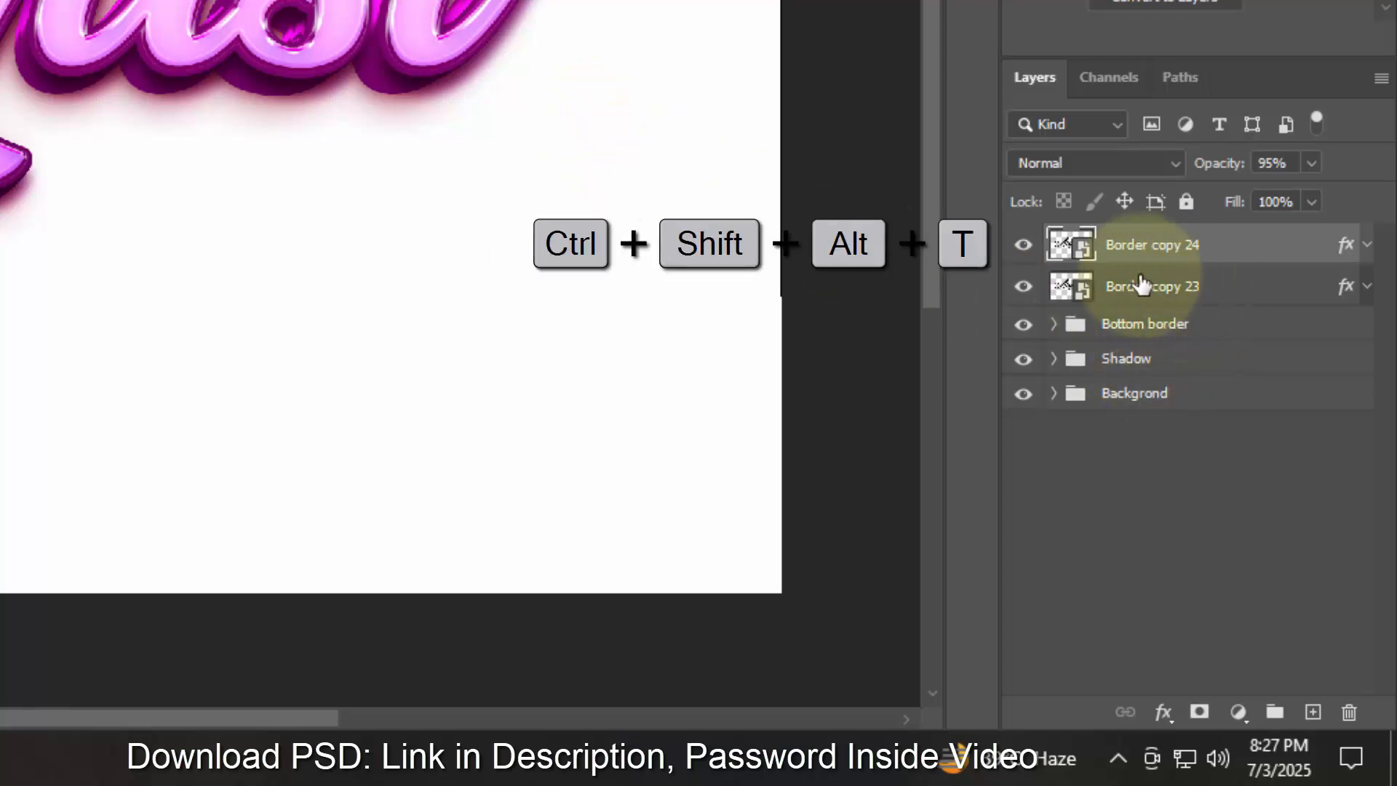
{"action": "key", "text": "ctrl+shift+alt+t"}
{"action": "key", "text": "ctrl+shift+alt+t"}
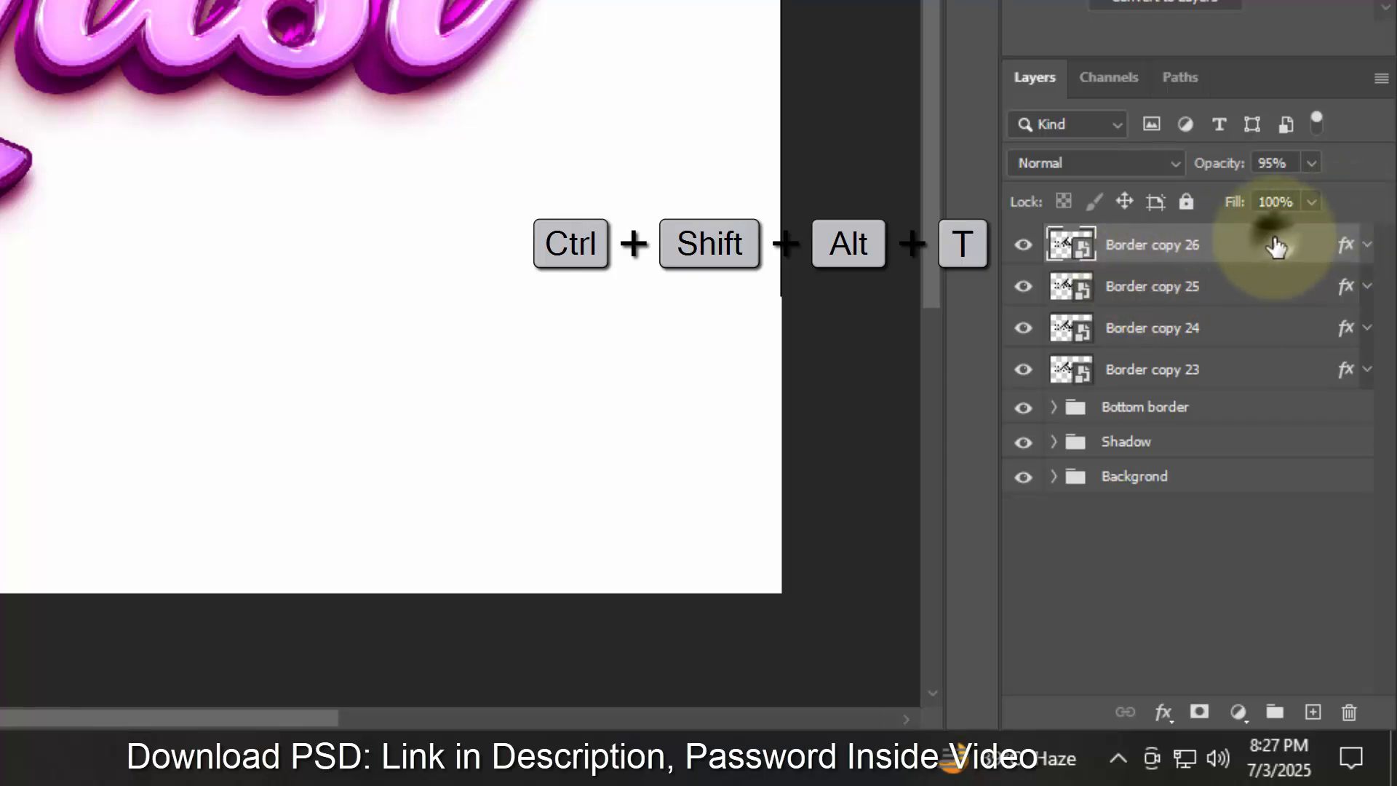
{"action": "right_click", "coordinate": [1272, 245]}
{"action": "left_click", "coordinate": [1099, 300]}
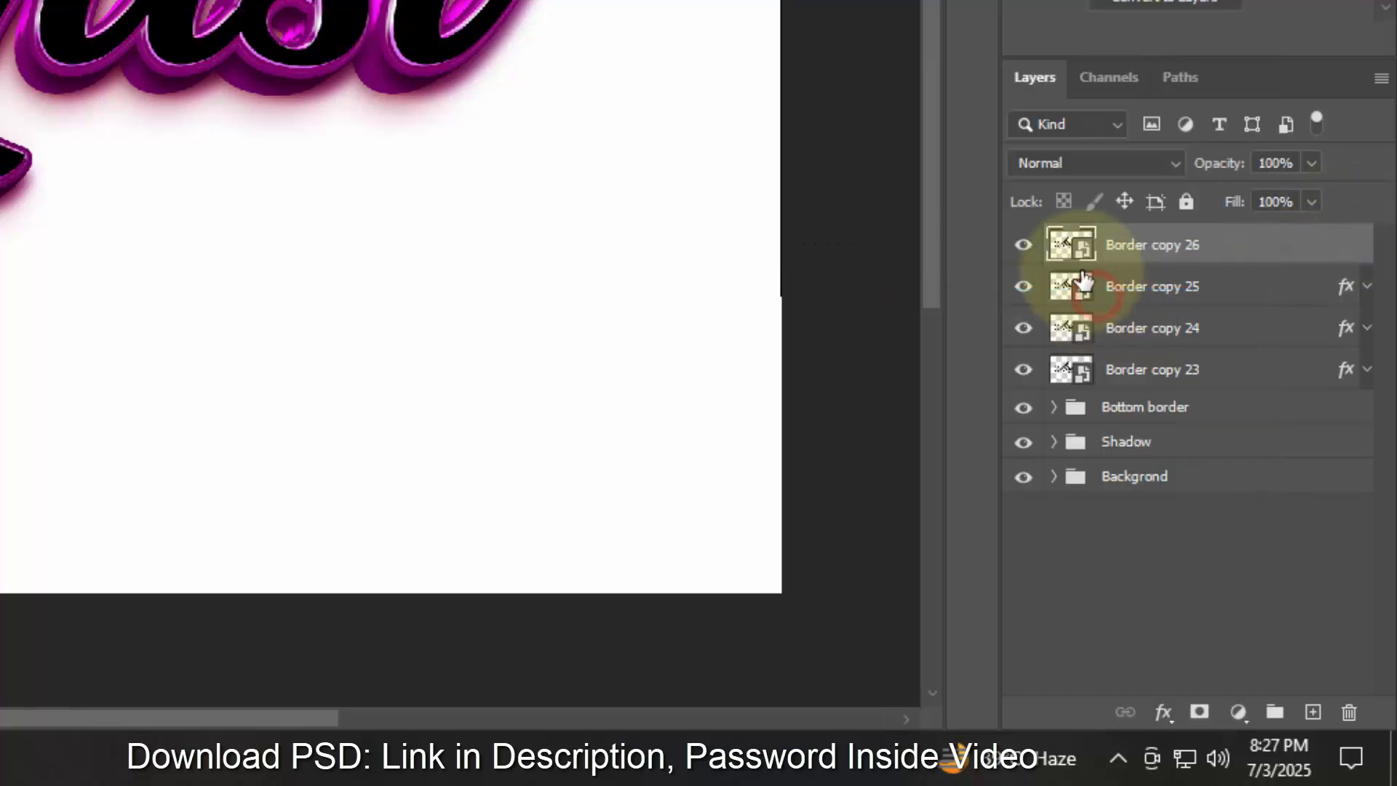
- Hide the top copy and rename it "Change your text from here"
{"action": "left_click", "coordinate": [1034, 246]}
{"action": "double_click", "coordinate": [1197, 246]}
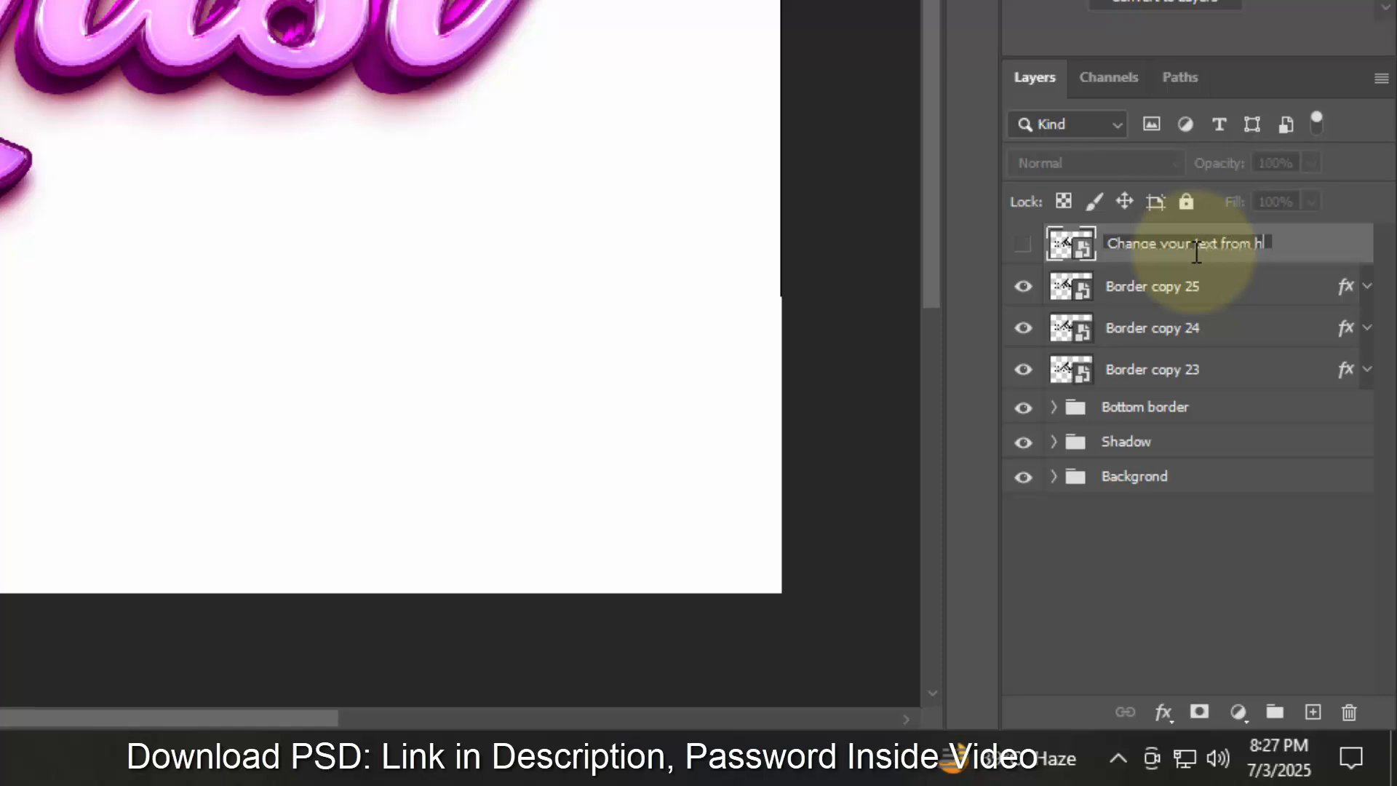
{"action": "key", "text": "Return"}
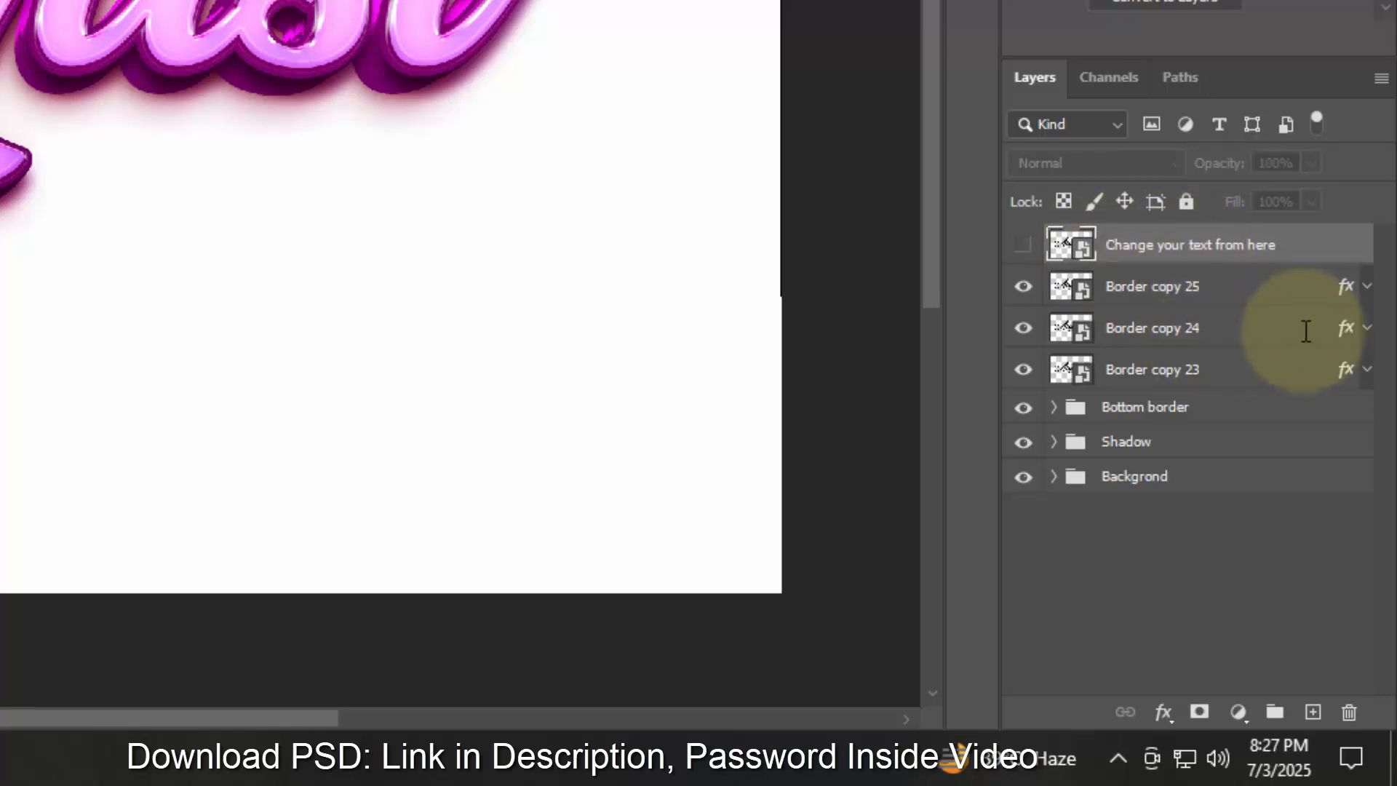
- Rename the three styled border copies beneath it to "Surface"
{"action": "double_click", "coordinate": [1157, 286]}
{"action": "type", "text": "Surface"}
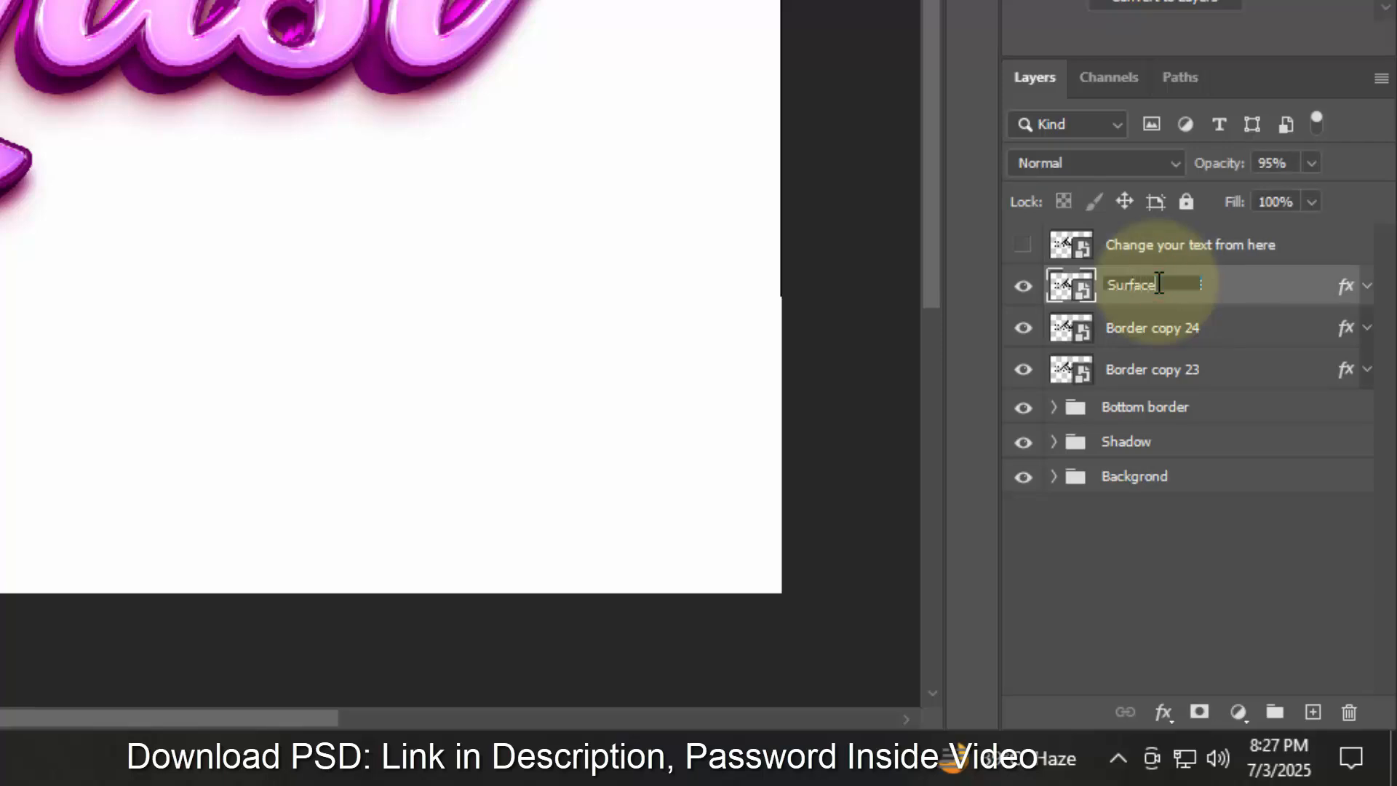
{"action": "key", "text": "Return"}
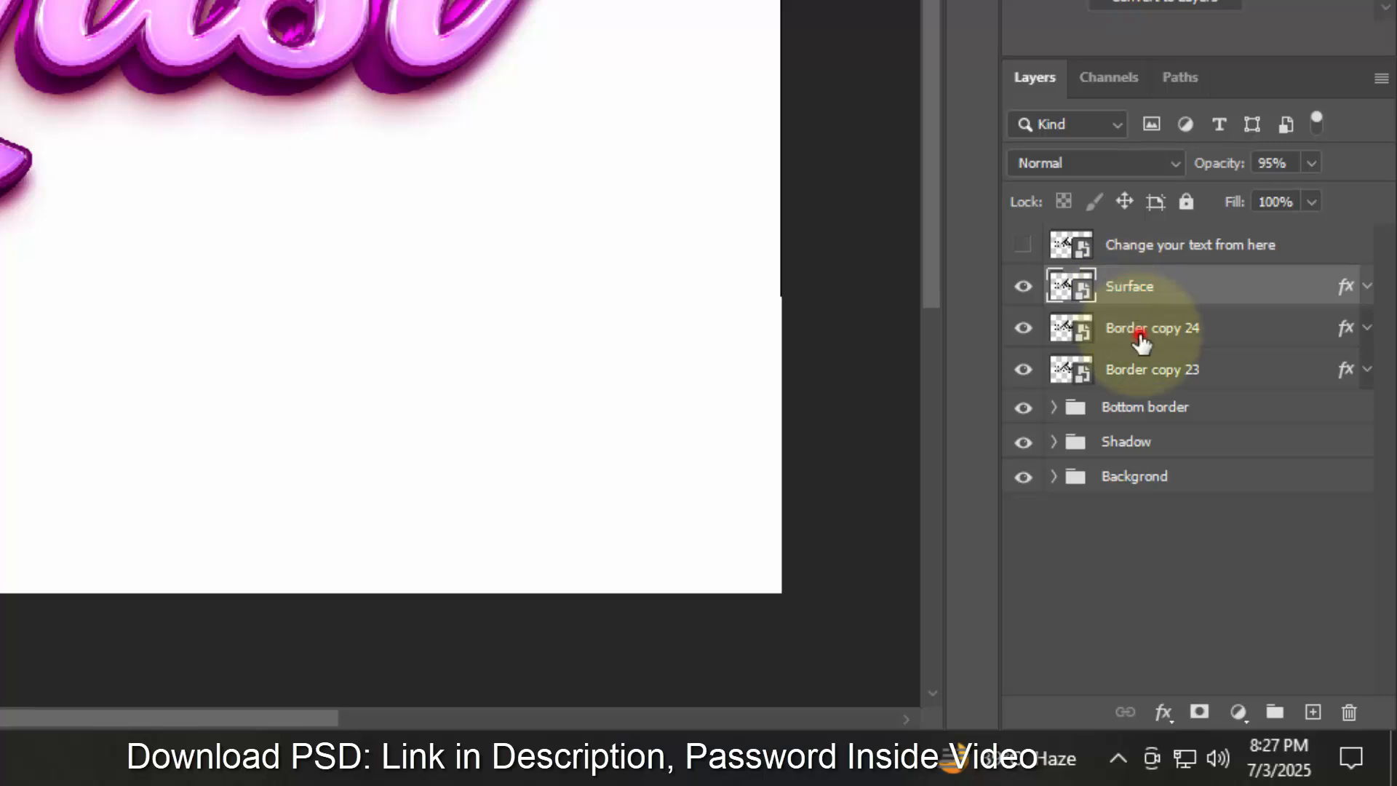
{"action": "double_click", "coordinate": [1141, 342]}
{"action": "type", "text": "Surface"}
{"action": "key", "text": "Return"}
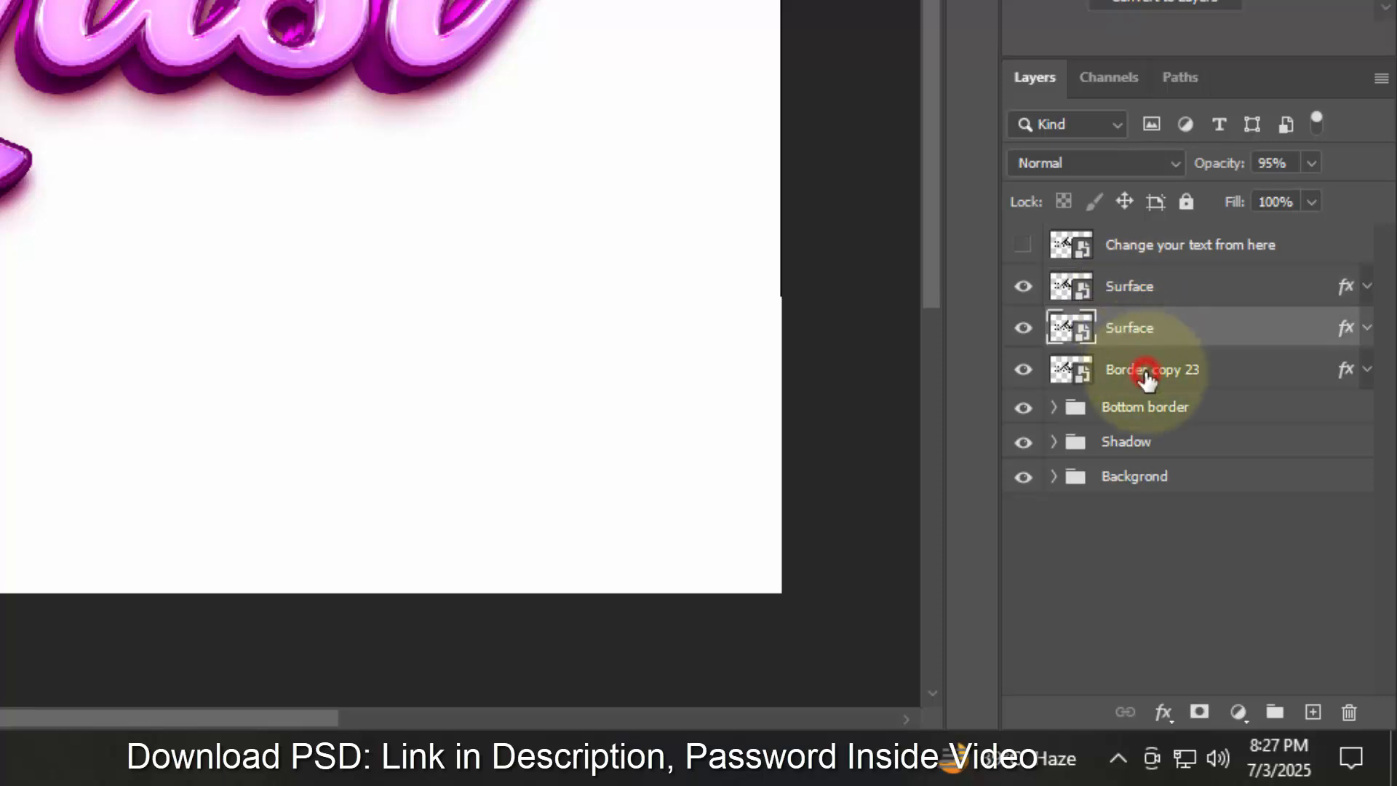
{"action": "double_click", "coordinate": [1146, 369]}
{"action": "type", "text": "Surface"}
- Group the three Surface layers and name the group "Surface"
{"action": "left_click", "coordinate": [1199, 285]}
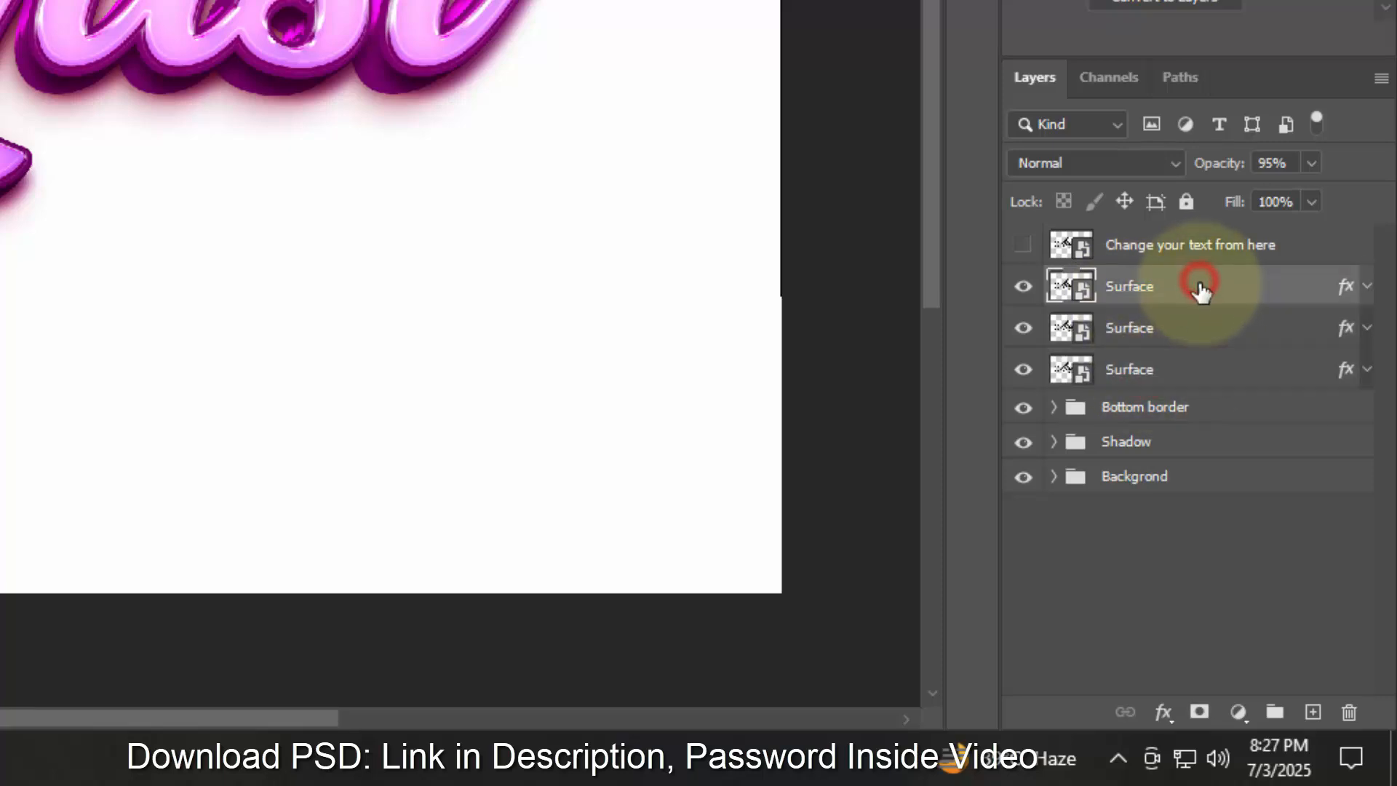
{"action": "left_click", "coordinate": [1179, 371], "text": "shift"}
{"action": "left_click", "coordinate": [1274, 711]}
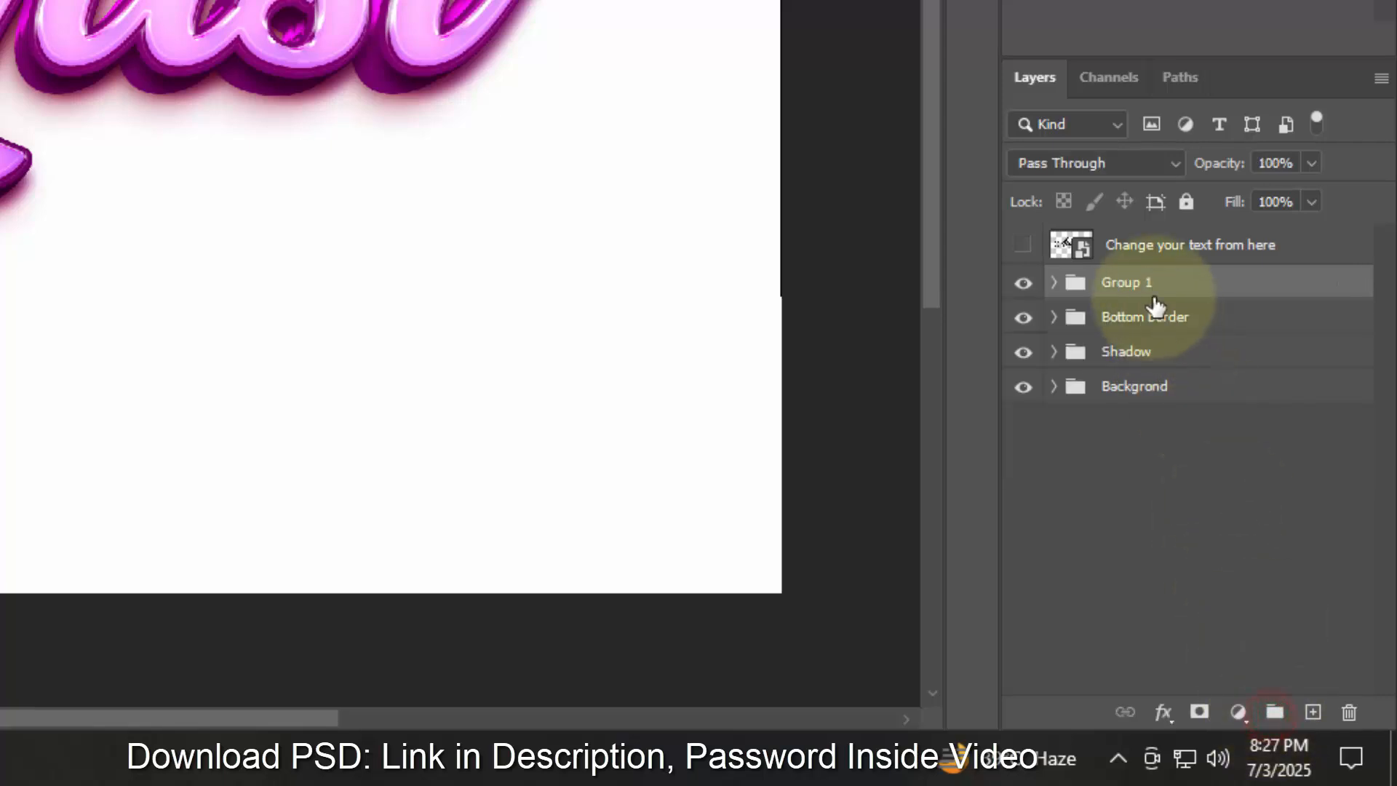
{"action": "double_click", "coordinate": [1139, 283]}
{"action": "type", "text": "Surface"}
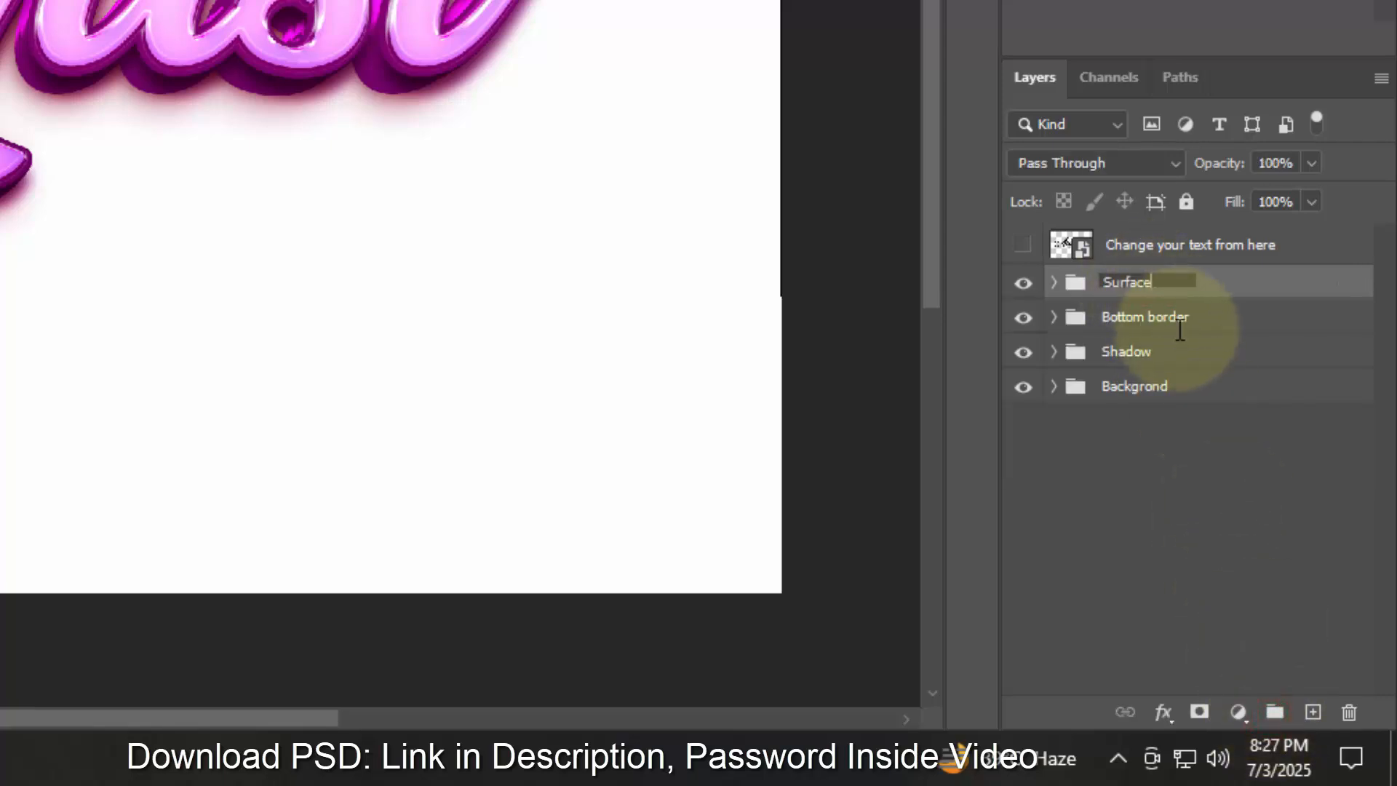
{"action": "left_click", "coordinate": [1214, 509]}
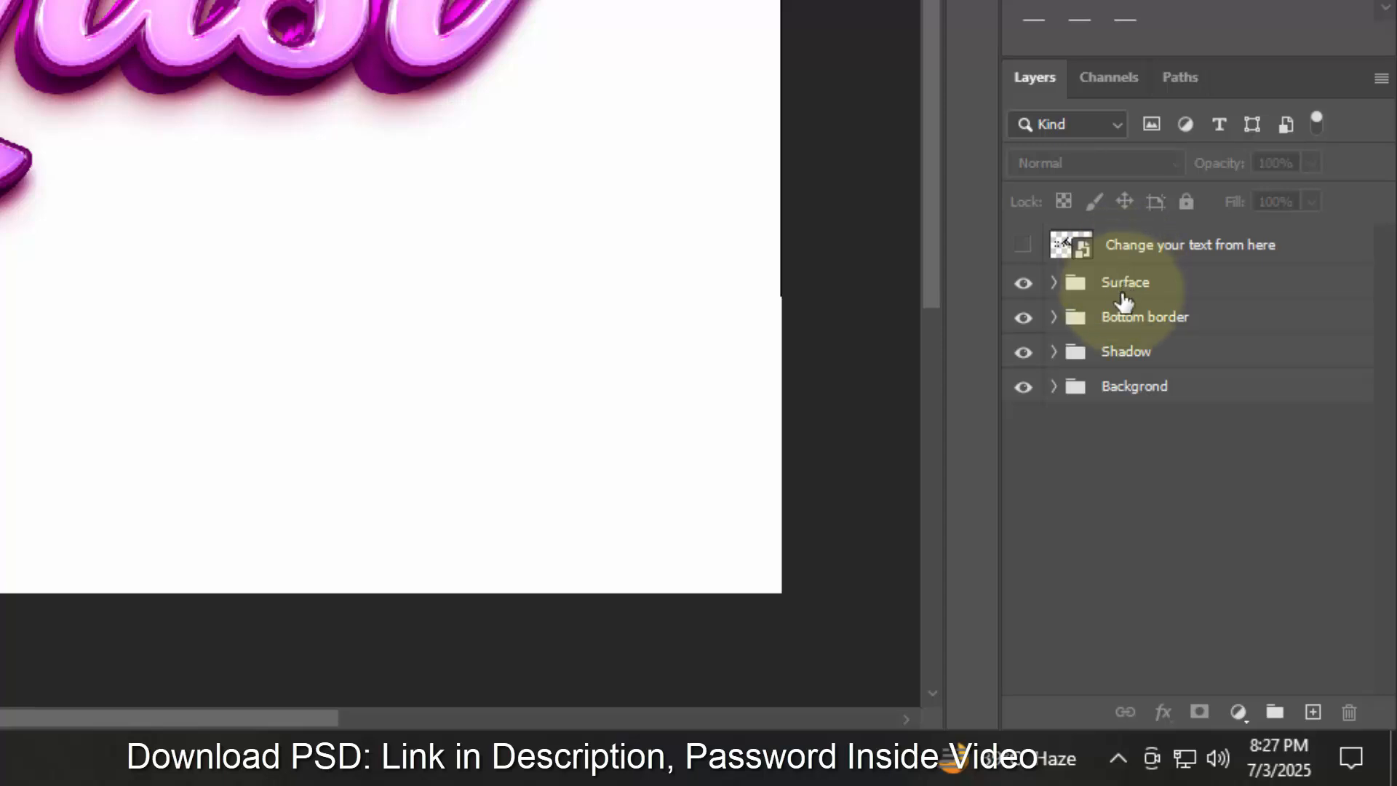
- Expand the Background group, select Layer 0 and add a Gradient fill adjustment layer above it
{"action": "left_click", "coordinate": [1053, 388]}
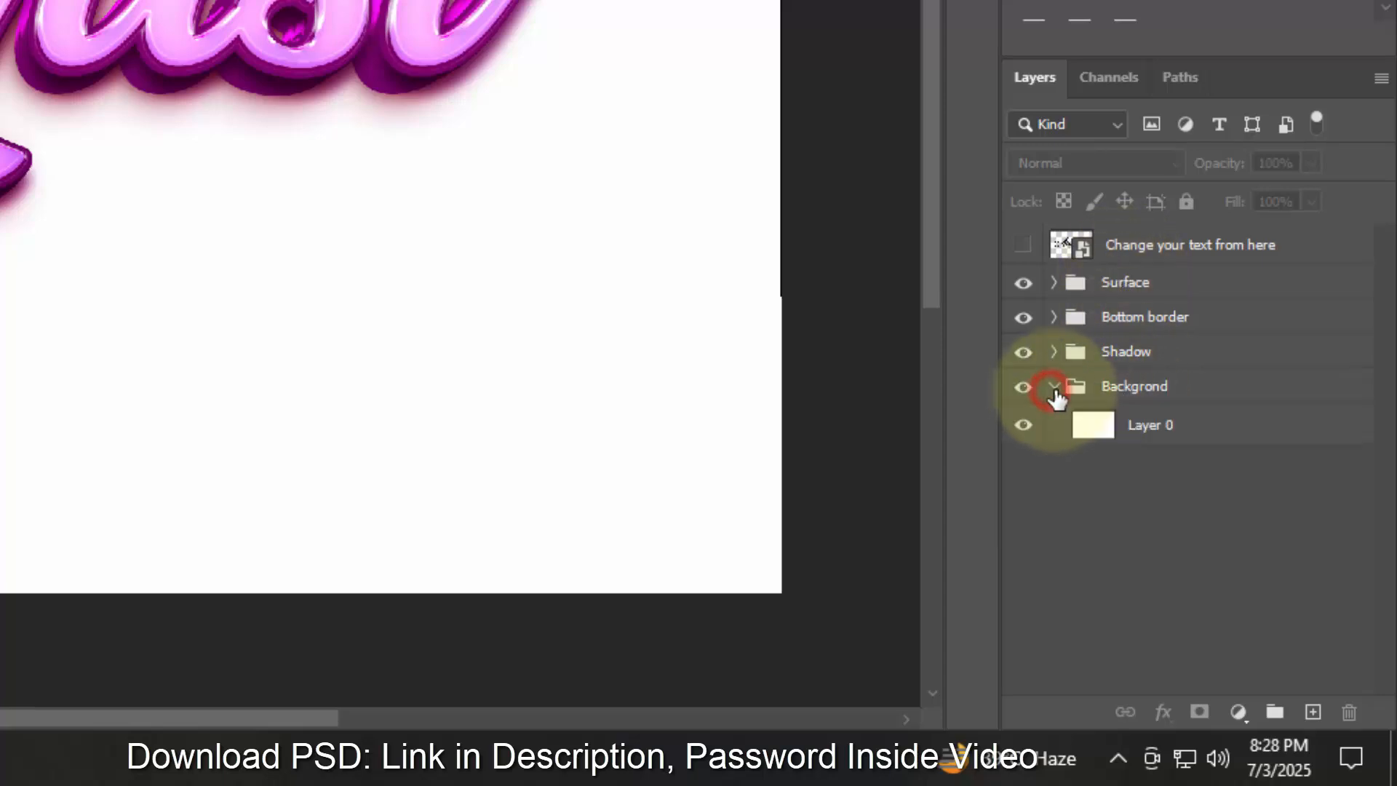
{"action": "left_click", "coordinate": [1097, 428]}
{"action": "left_click", "coordinate": [1249, 716]}
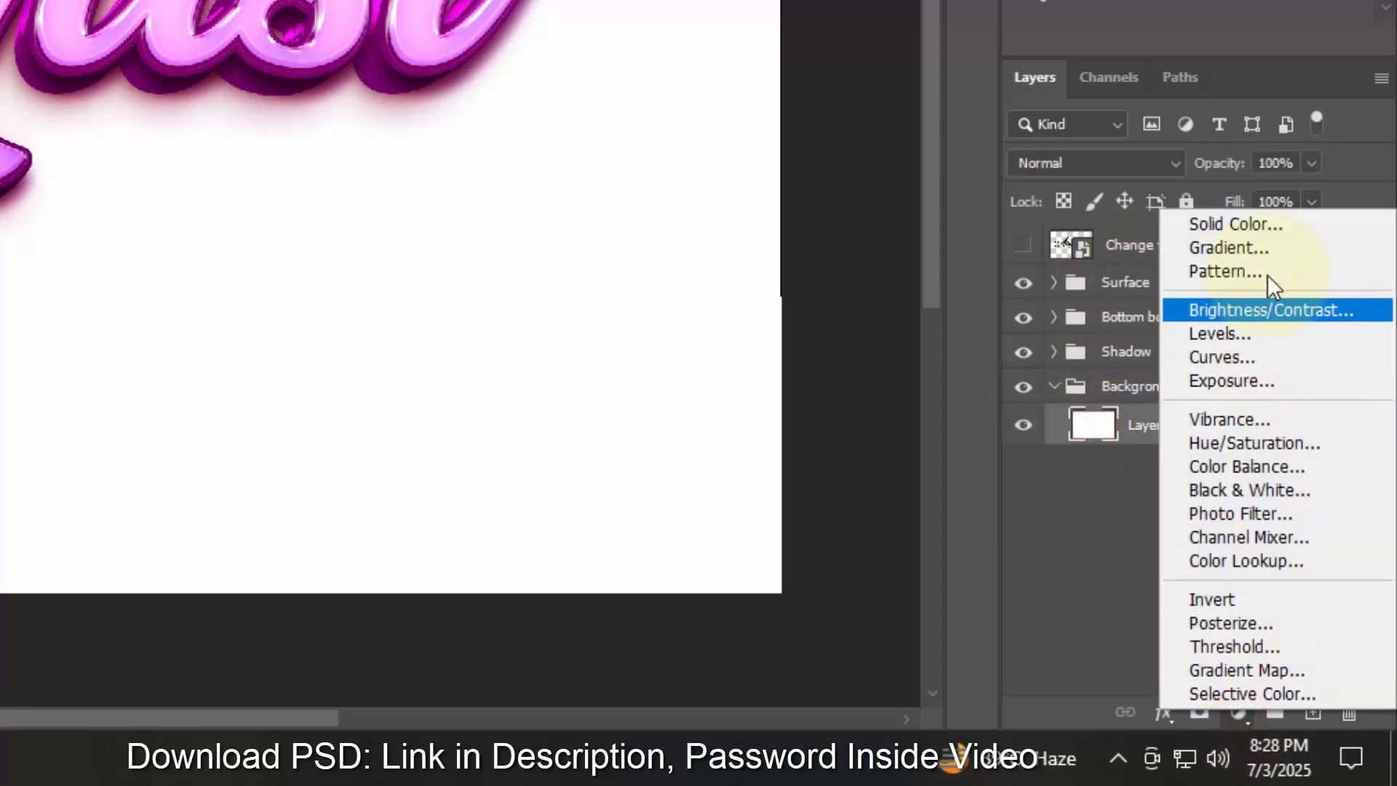
{"action": "left_click", "coordinate": [1262, 251]}
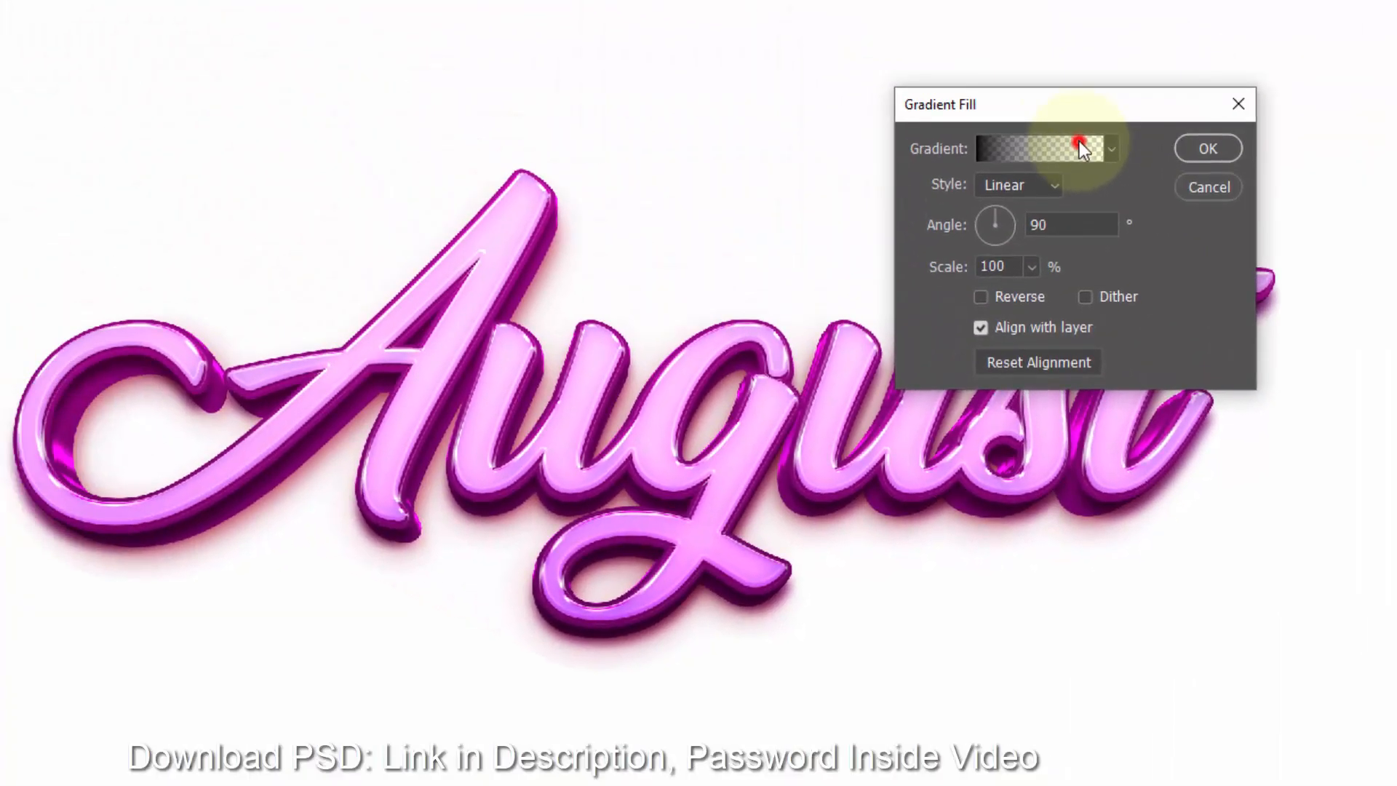
- Open the gradient editor and choose the Iridescent_11 preset from the Iridescent folder for the fill
{"action": "left_click", "coordinate": [1080, 141]}
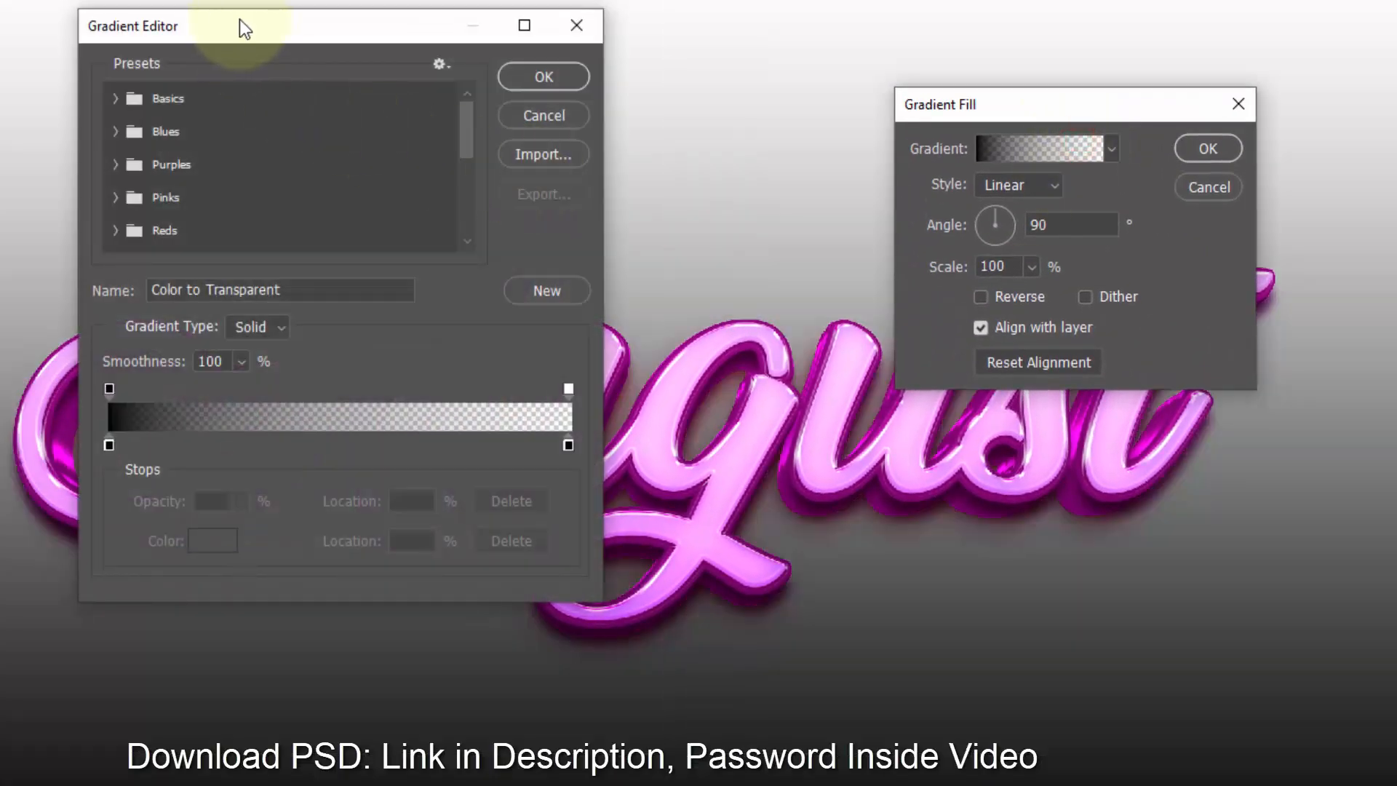
{"action": "left_click_drag", "start_coordinate": [239, 19], "coordinate": [1187, 73]}
{"action": "scroll", "coordinate": [954, 219], "scroll_direction": "down", "scroll_amount": 3}
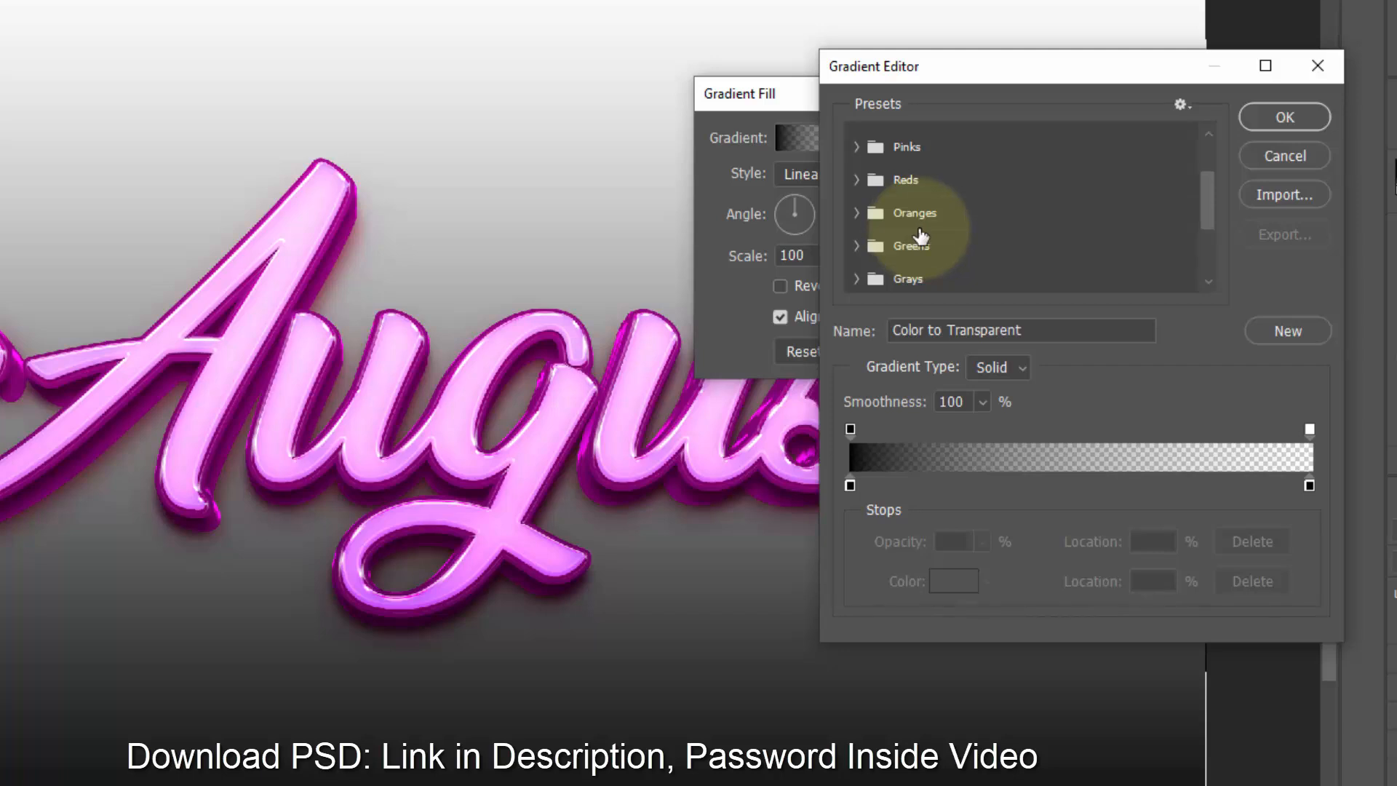
{"action": "scroll", "coordinate": [921, 218], "scroll_direction": "down", "scroll_amount": 4}
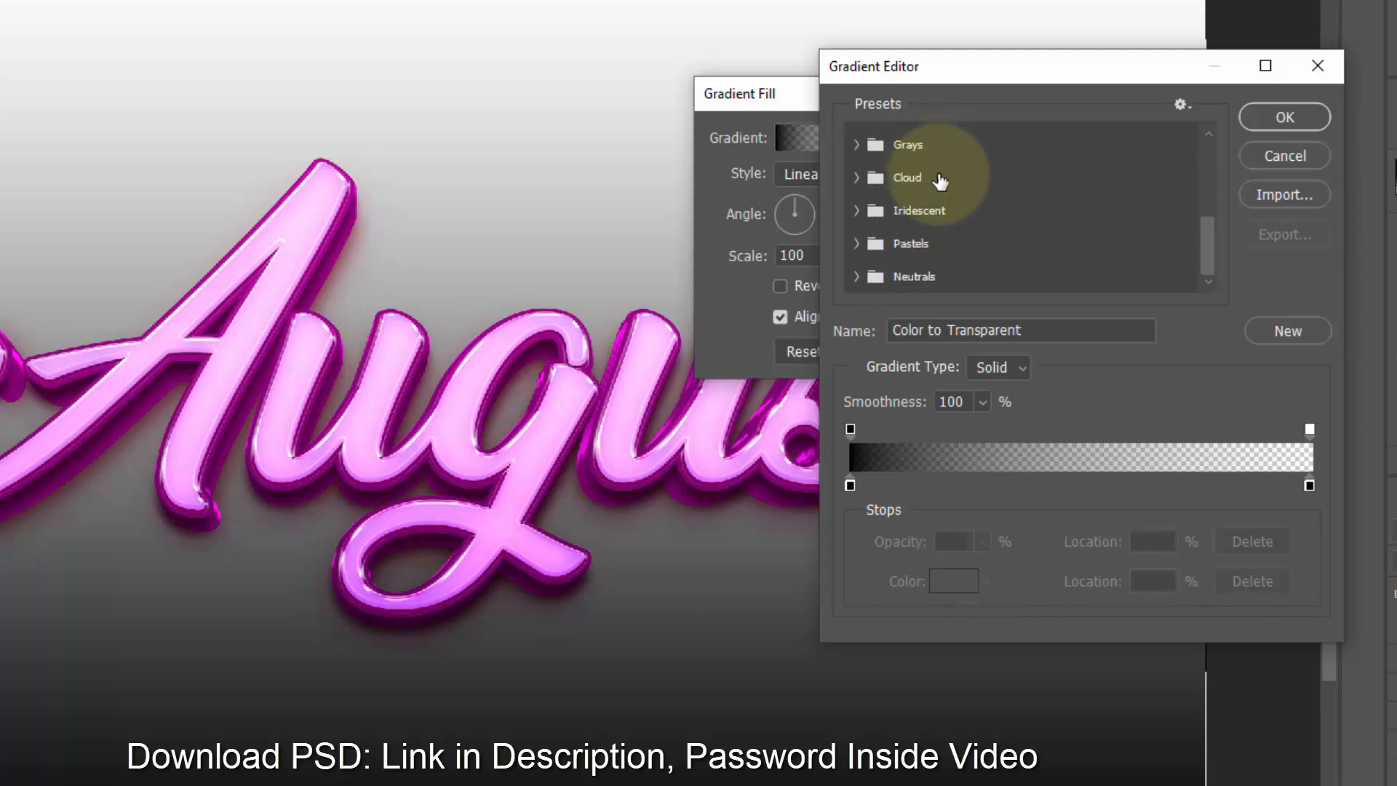
{"action": "left_click", "coordinate": [923, 209]}
{"action": "left_click", "coordinate": [859, 210]}
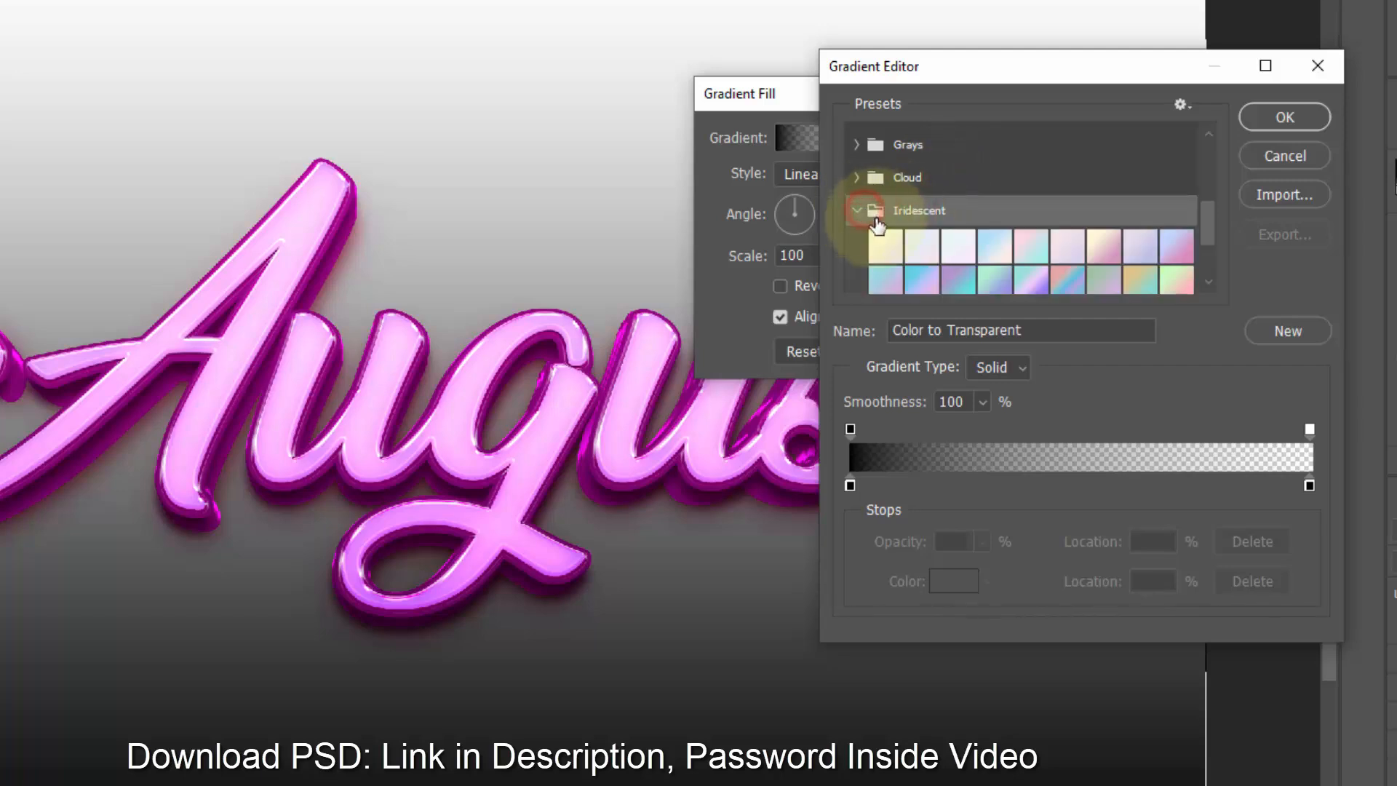
{"action": "left_click", "coordinate": [954, 279]}
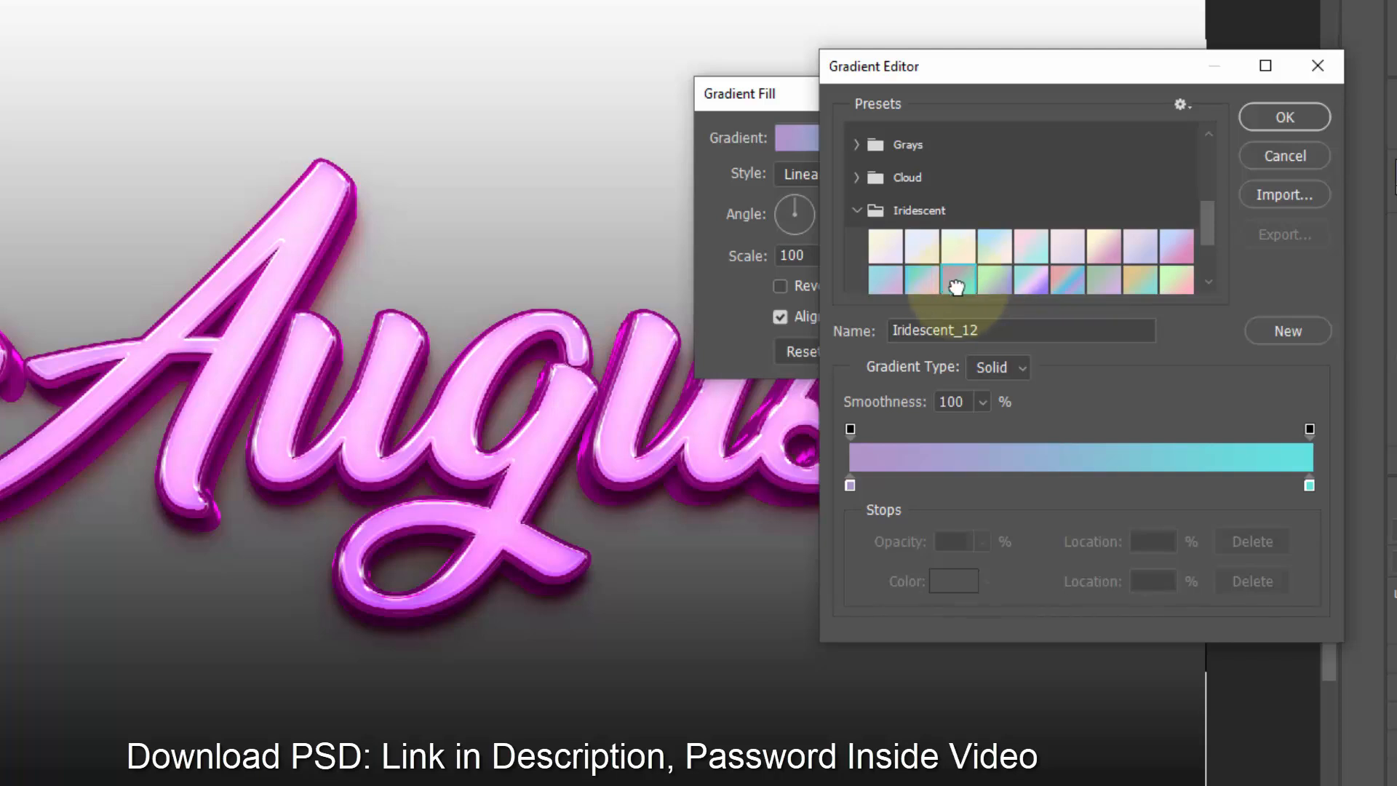
{"action": "left_click", "coordinate": [922, 277]}
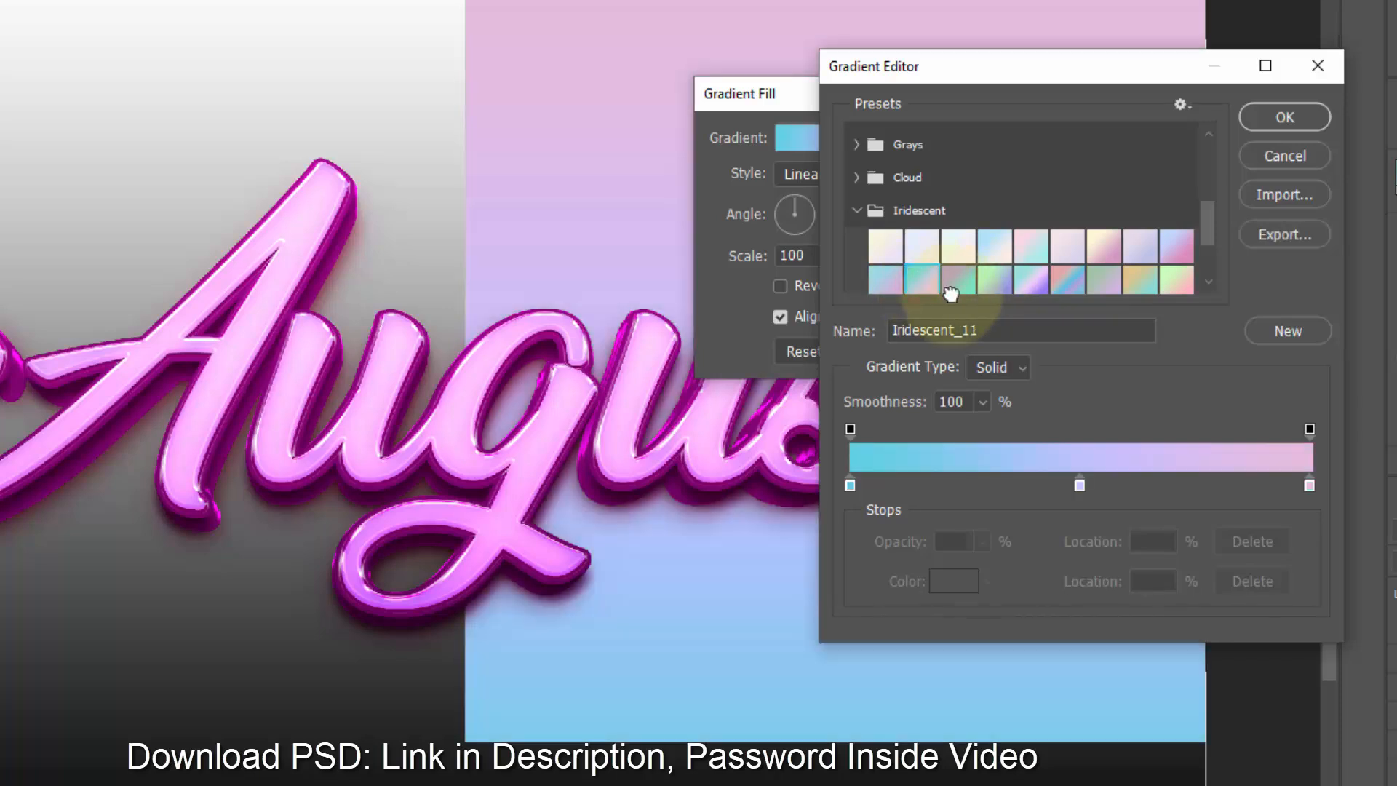
{"action": "left_click", "coordinate": [1269, 116]}
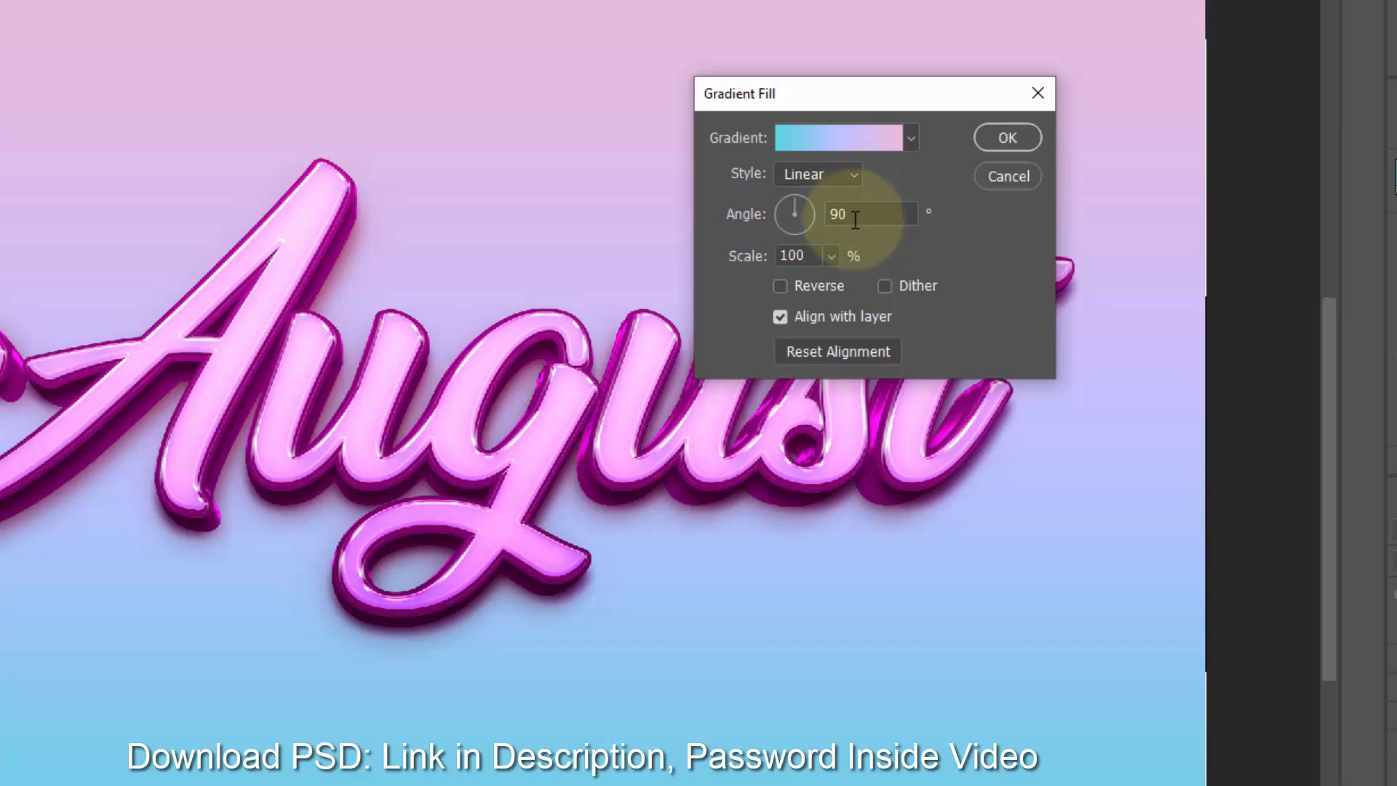
- Confirm the linear gradient fill at 90° angle and 100% scale, leaving Reverse unchecked
{"action": "left_click_drag", "start_coordinate": [815, 258], "coordinate": [723, 242]}
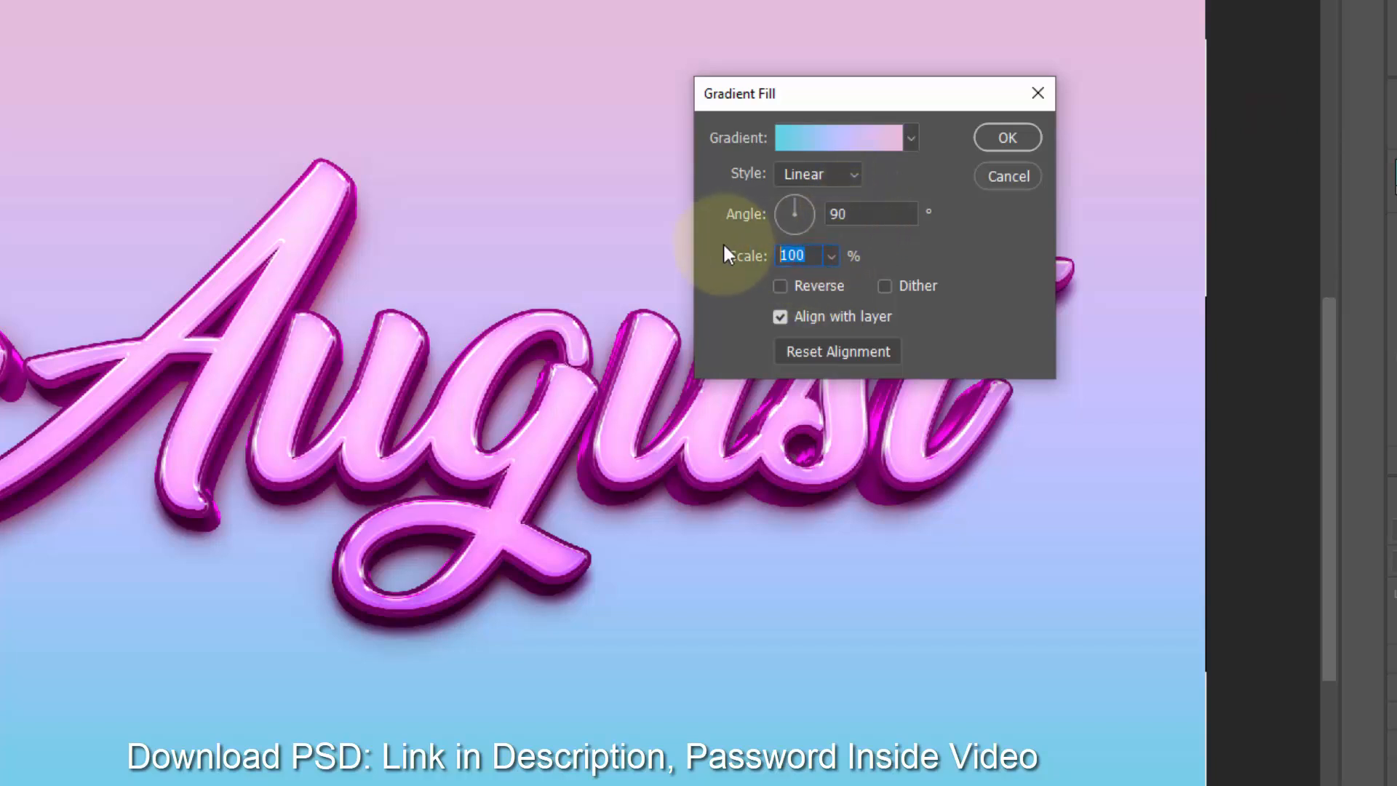
{"action": "left_click", "coordinate": [808, 287]}
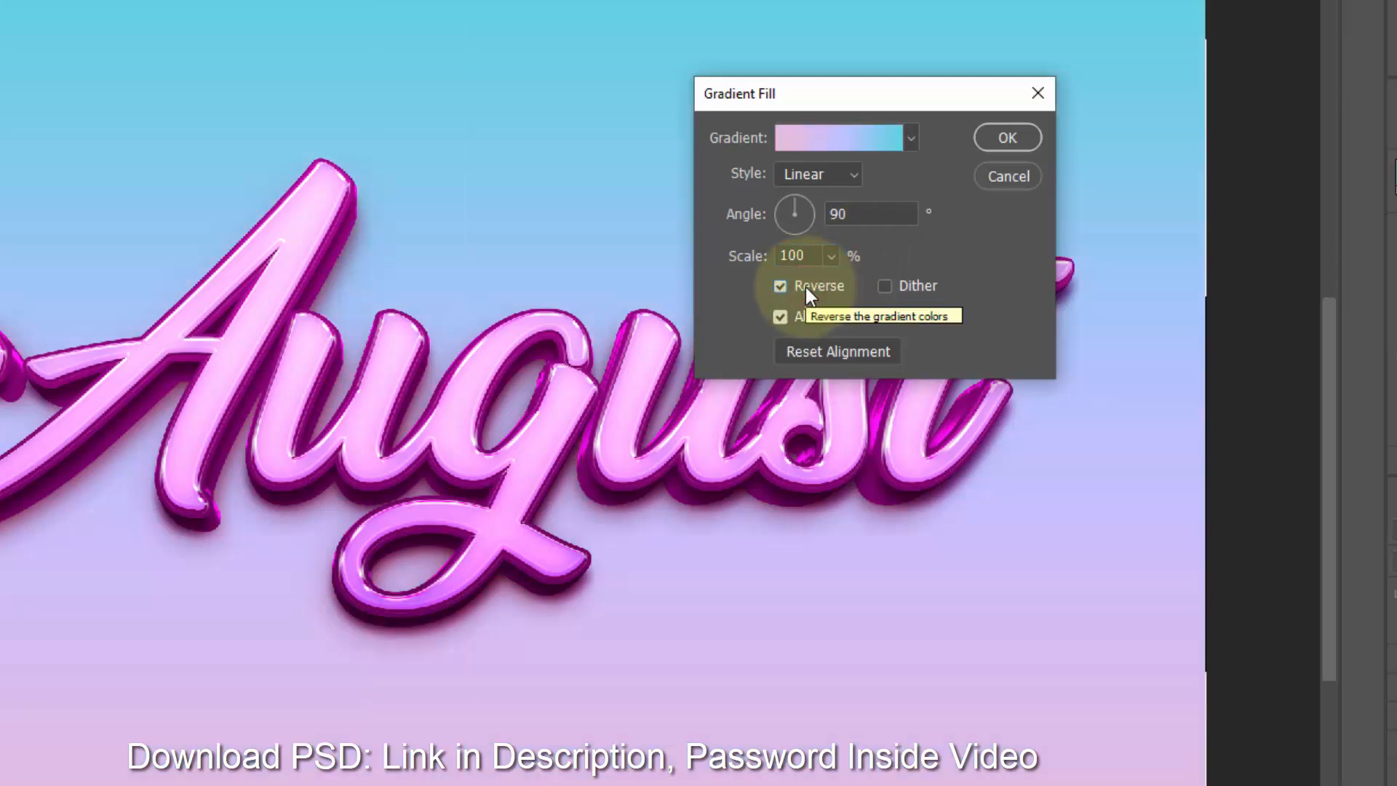
{"action": "left_click", "coordinate": [806, 286]}
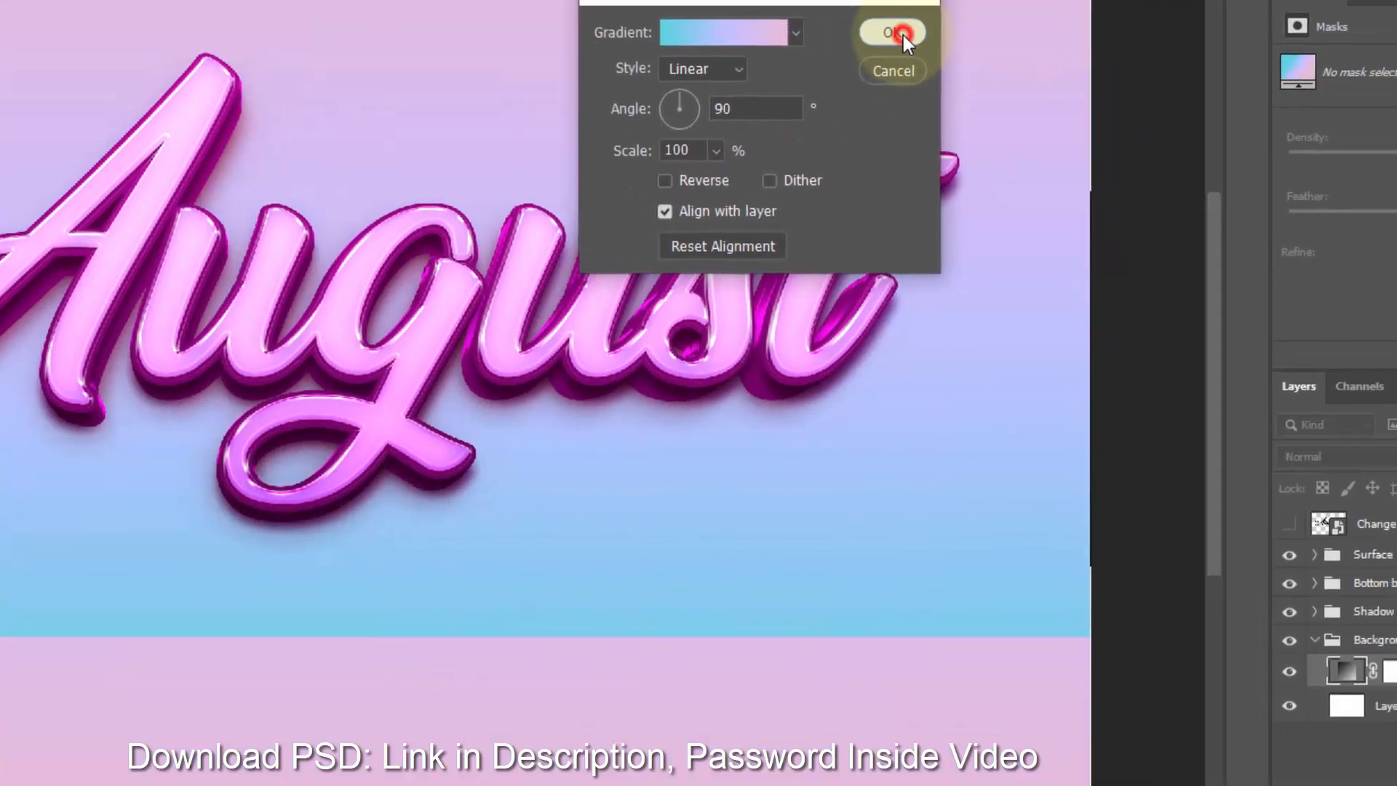
{"action": "left_click", "coordinate": [1017, 139]}
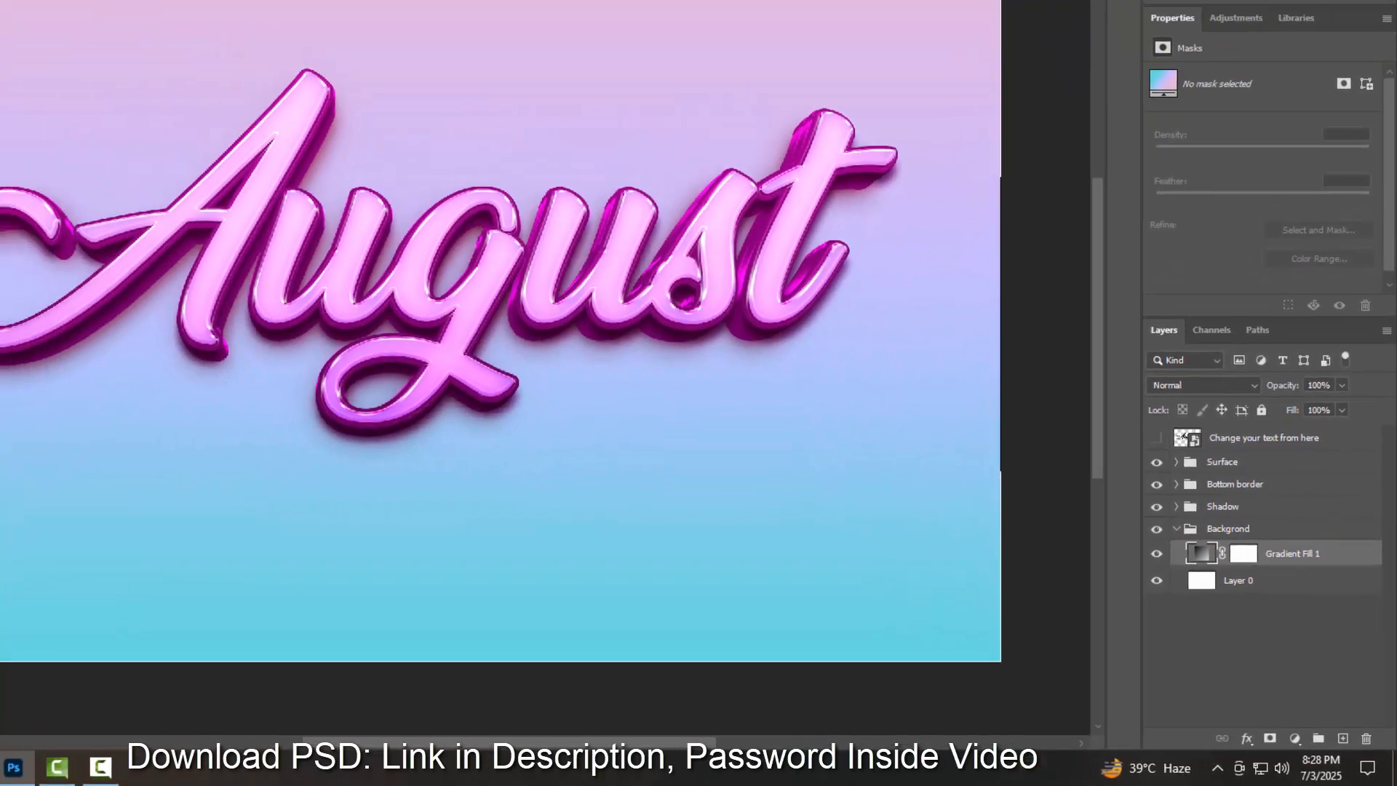
- Convert the gradient fill layer to a smart object and apply Add Noise at 37.64% with Uniform distribution
{"action": "left_click", "coordinate": [201, 8]}
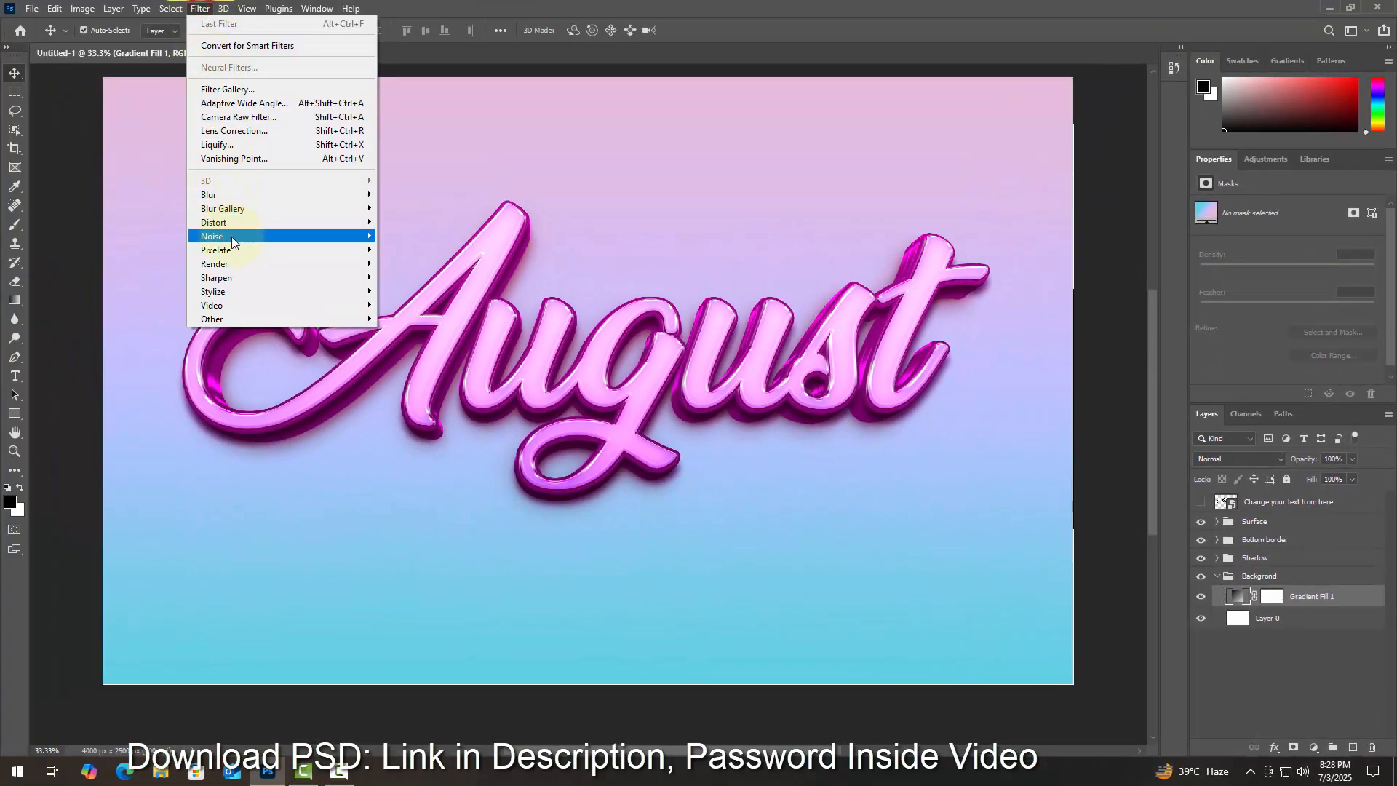
{"action": "left_click", "coordinate": [232, 236]}
{"action": "left_click", "coordinate": [399, 235]}
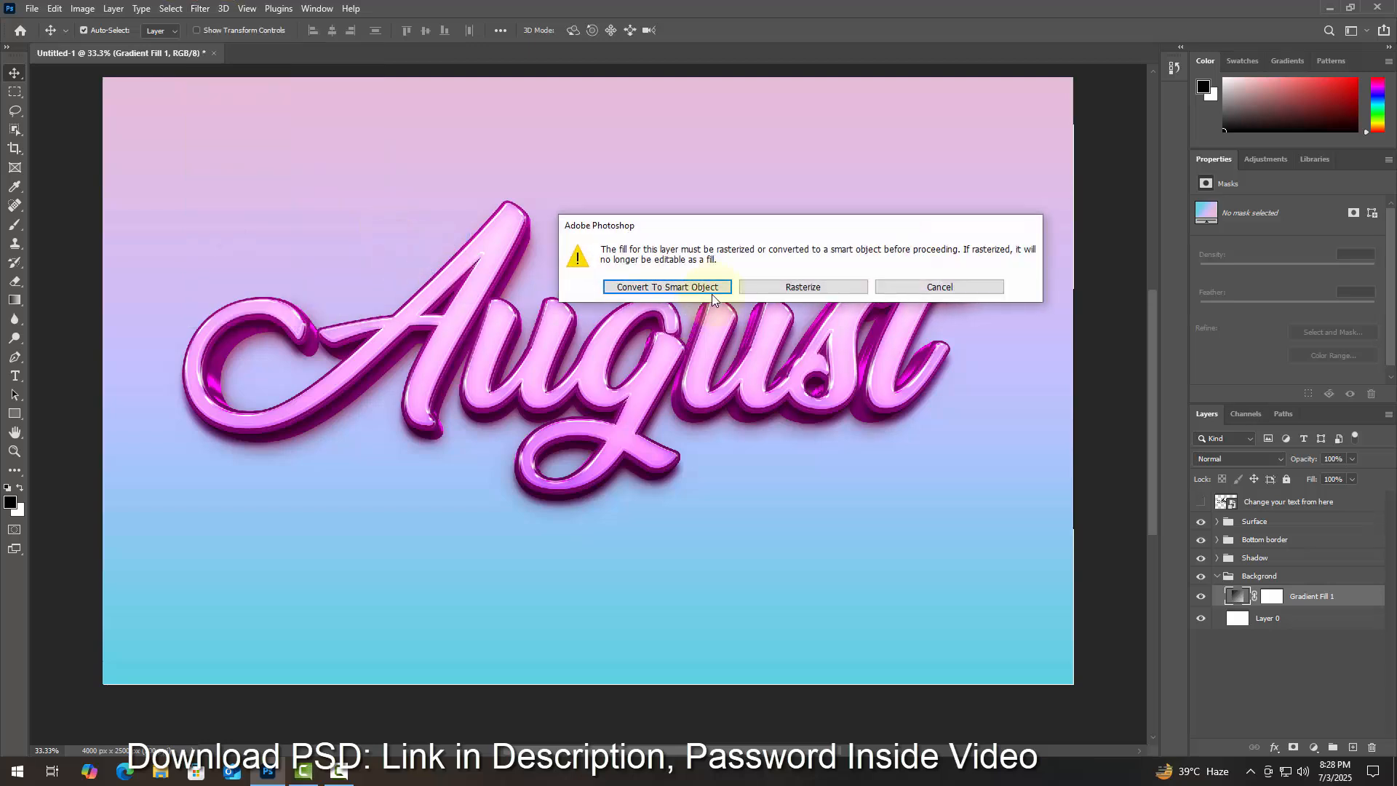
{"action": "left_click", "coordinate": [710, 289]}
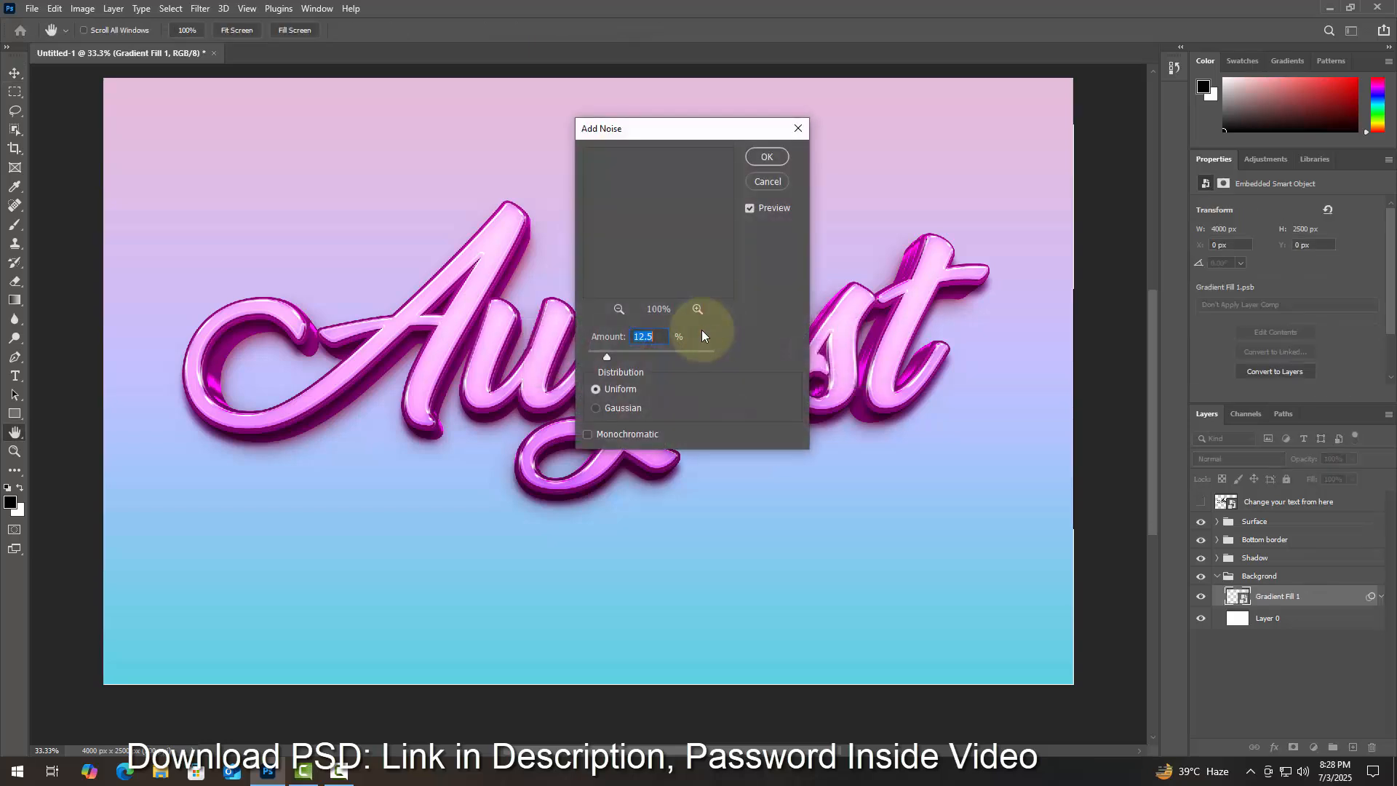
{"action": "left_click_drag", "start_coordinate": [609, 359], "coordinate": [613, 355]}
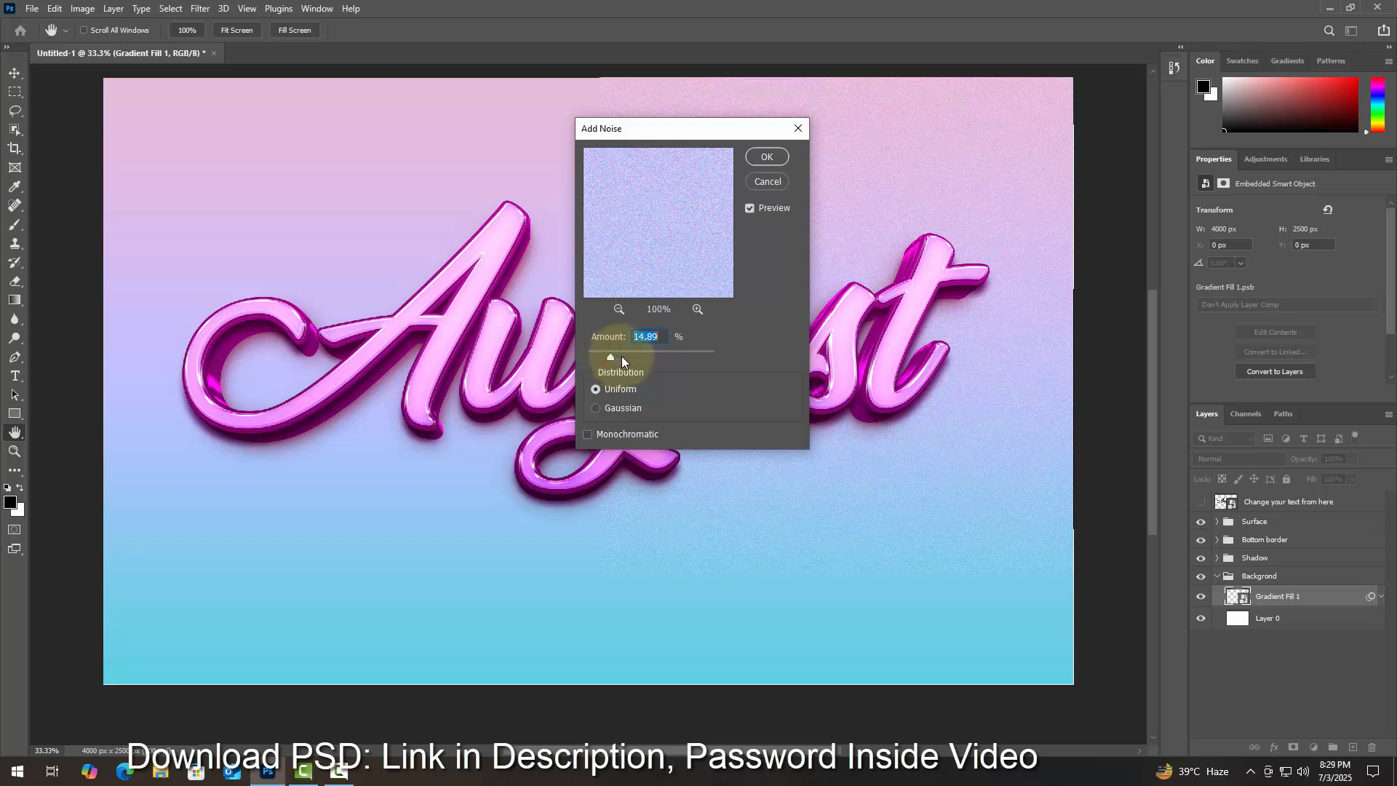
{"action": "left_click", "coordinate": [622, 356]}
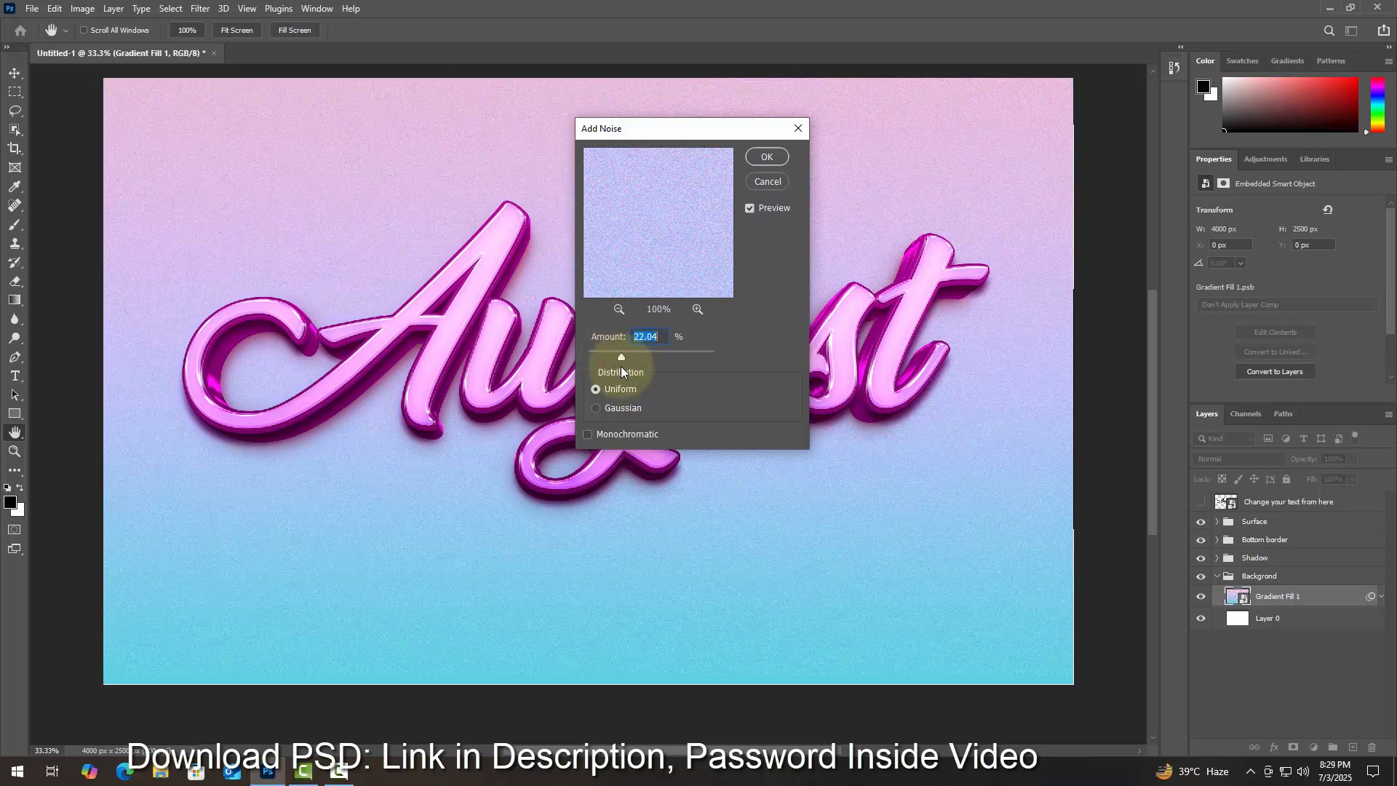
{"action": "left_click", "coordinate": [632, 356]}
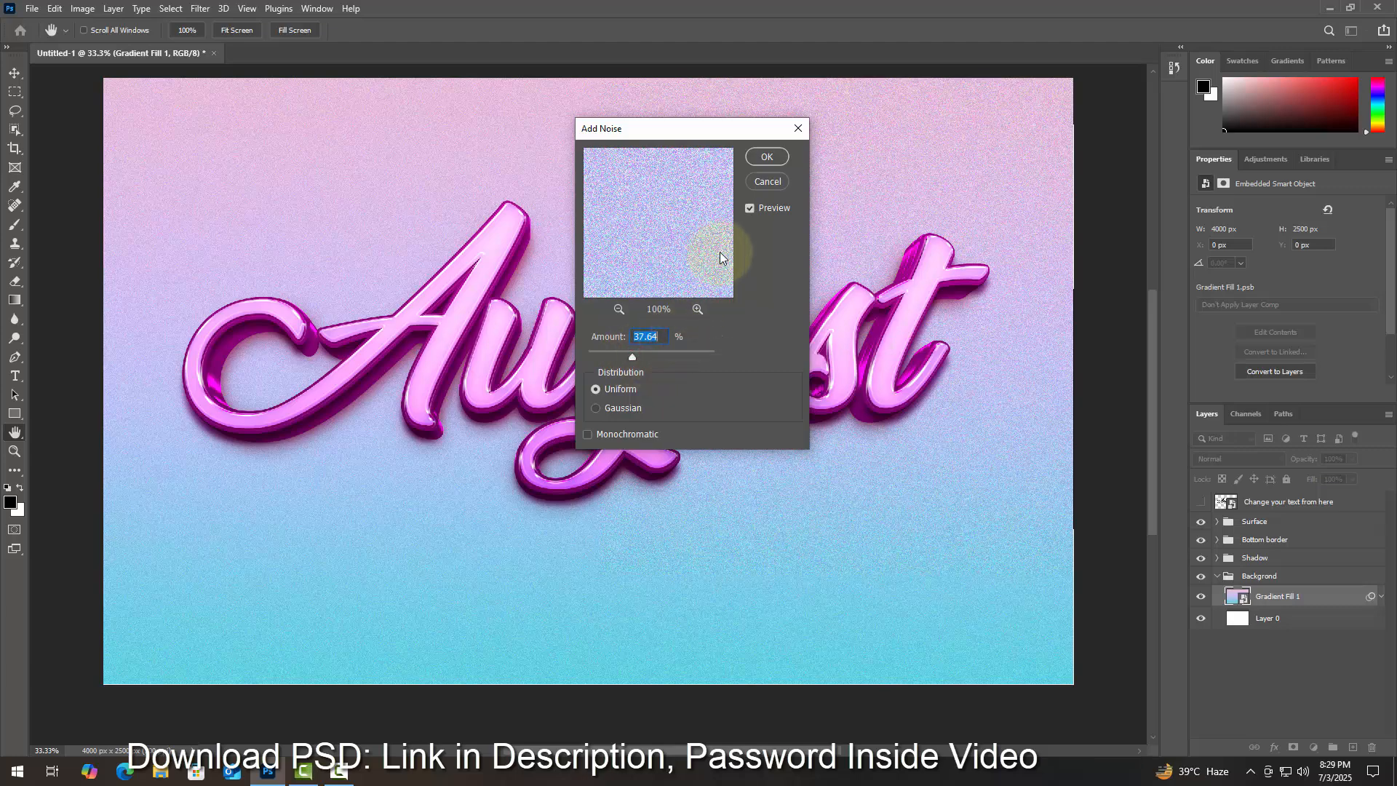
{"action": "left_click", "coordinate": [771, 161]}
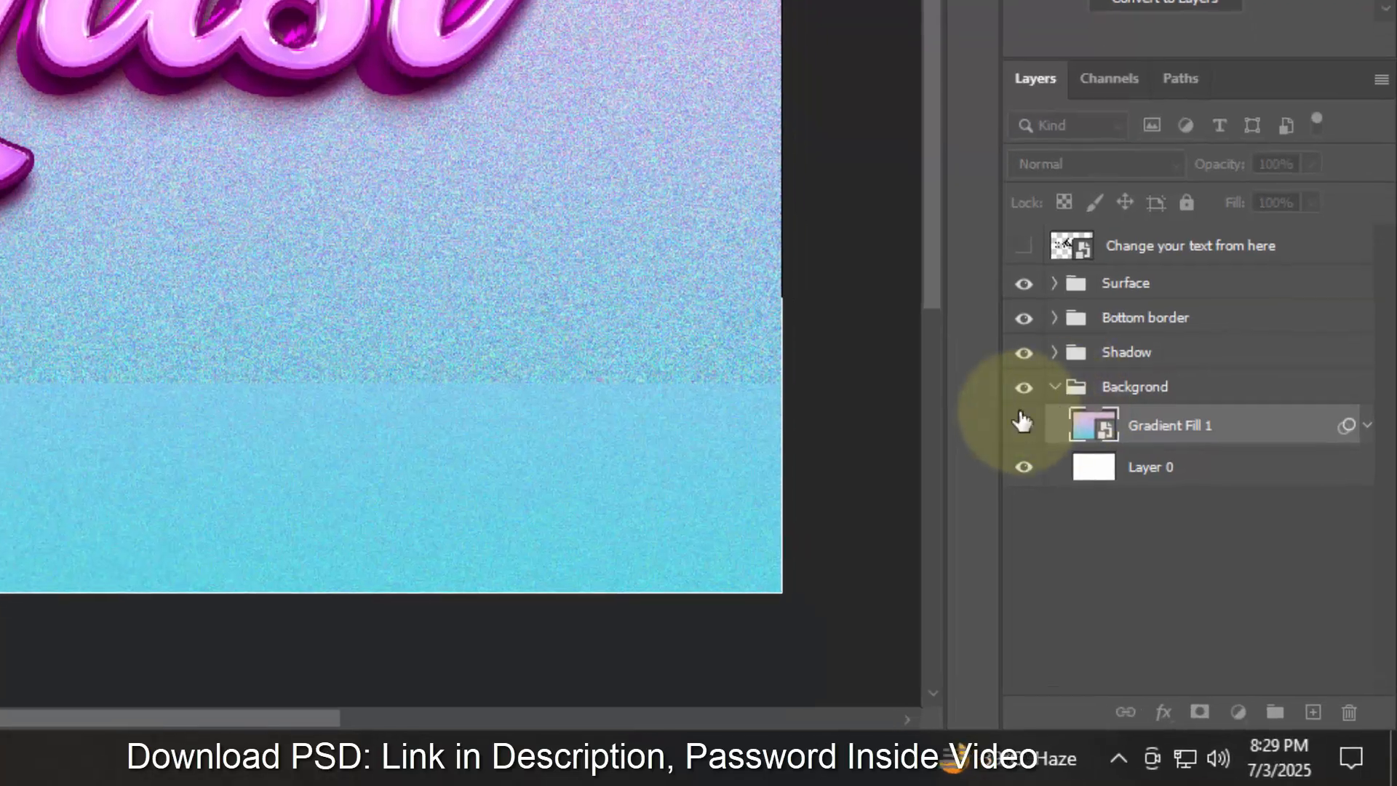
- Collapse the Background group, select the Surface group and add a Hue/Saturation adjustment layer above it
{"action": "left_click", "coordinate": [1076, 413]}
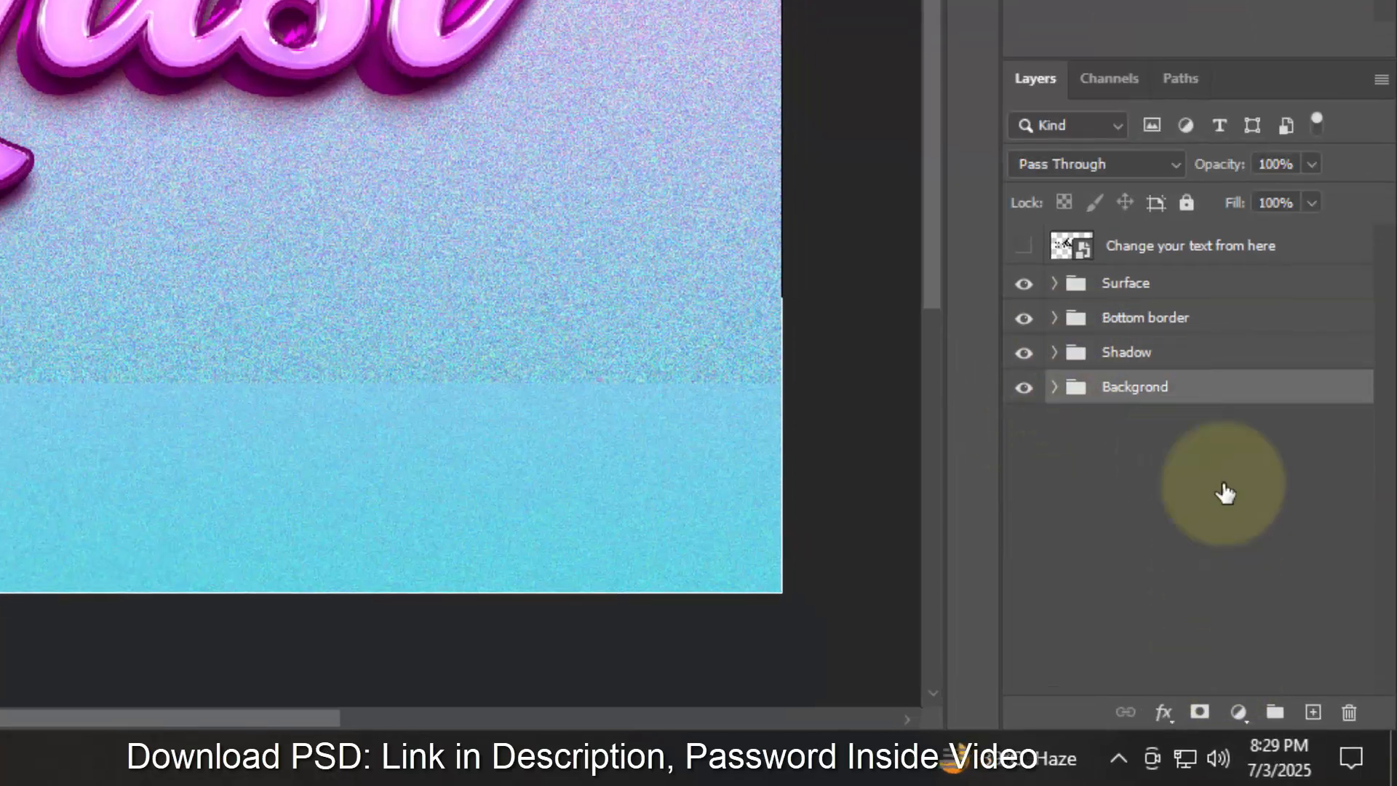
{"action": "left_click", "coordinate": [1201, 284]}
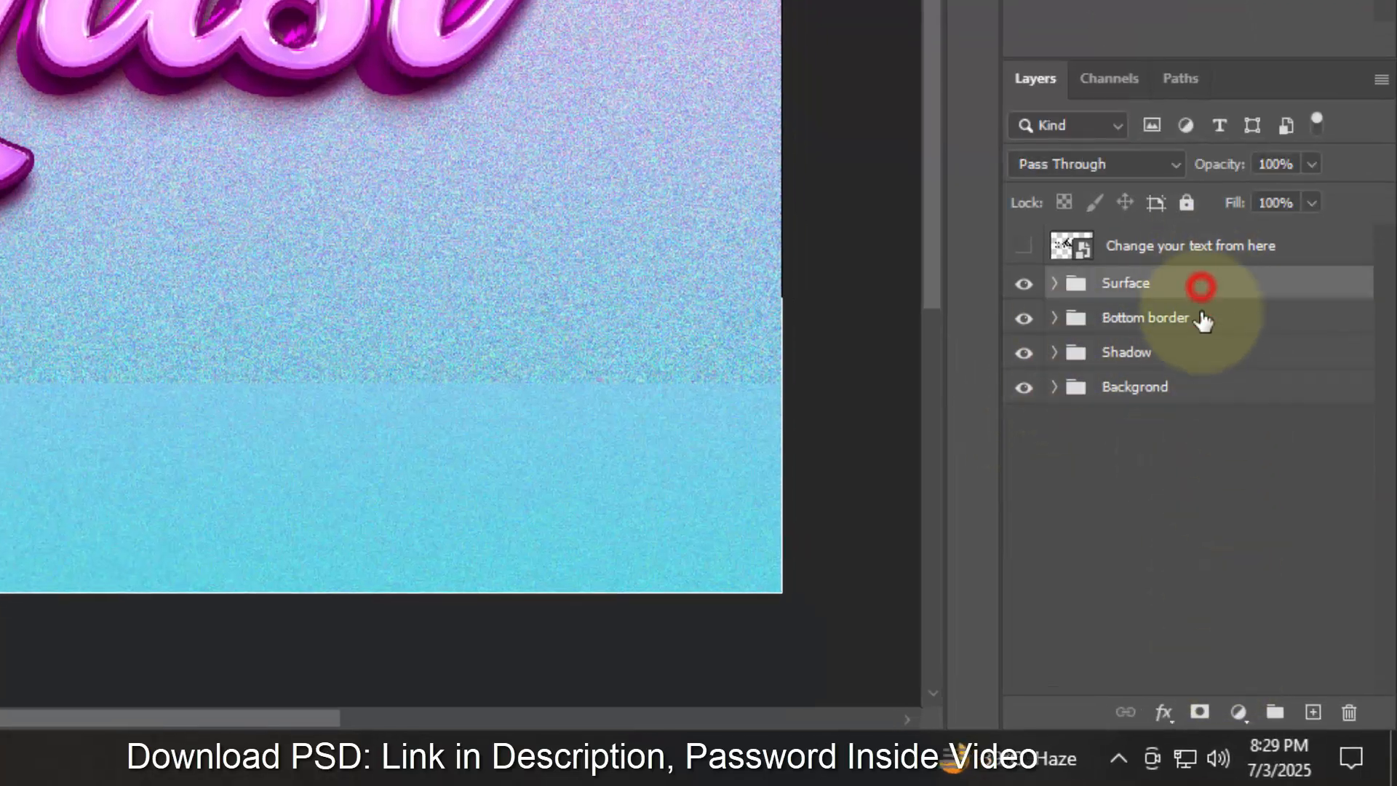
{"action": "left_click", "coordinate": [1239, 713]}
{"action": "left_click", "coordinate": [1292, 442]}
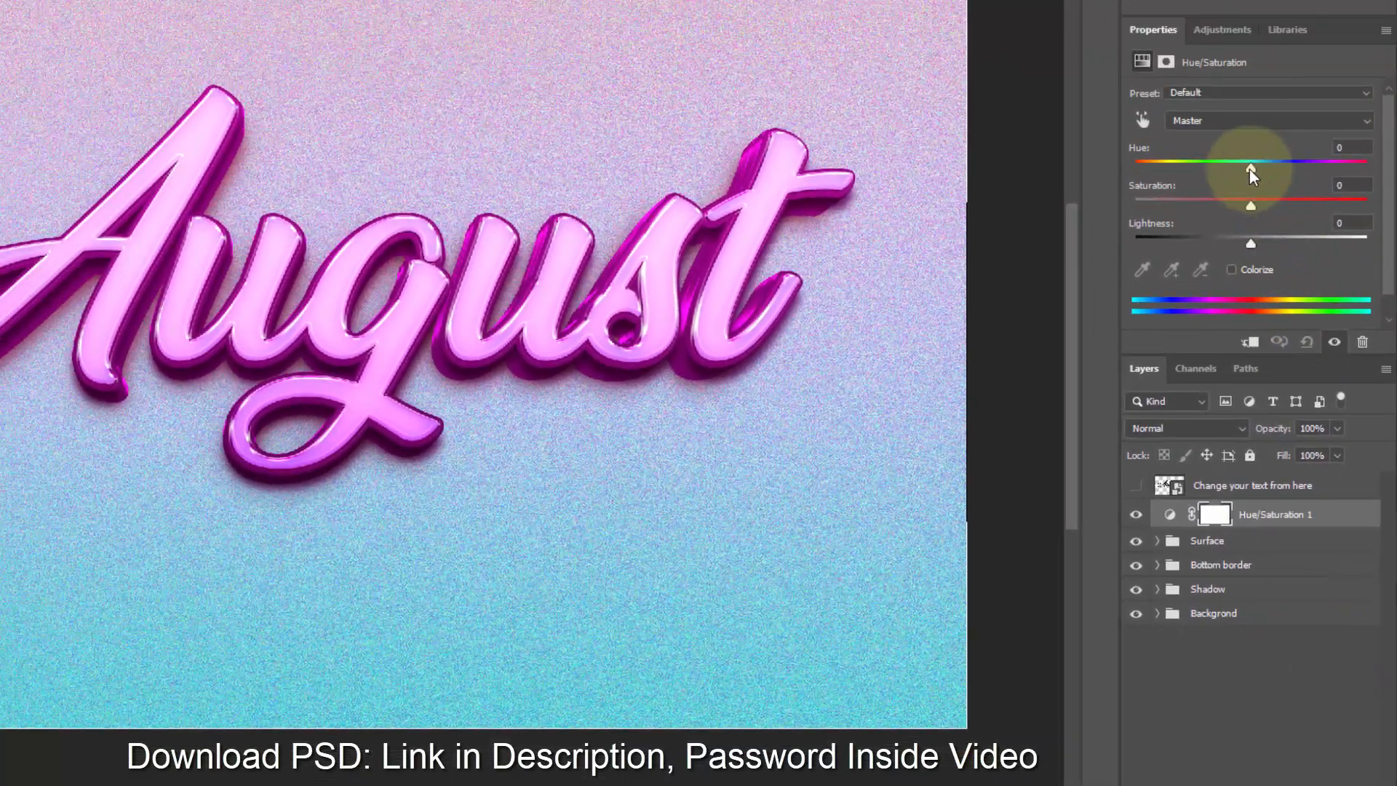
{"action": "left_click_drag", "start_coordinate": [1251, 169], "coordinate": [1251, 212]}
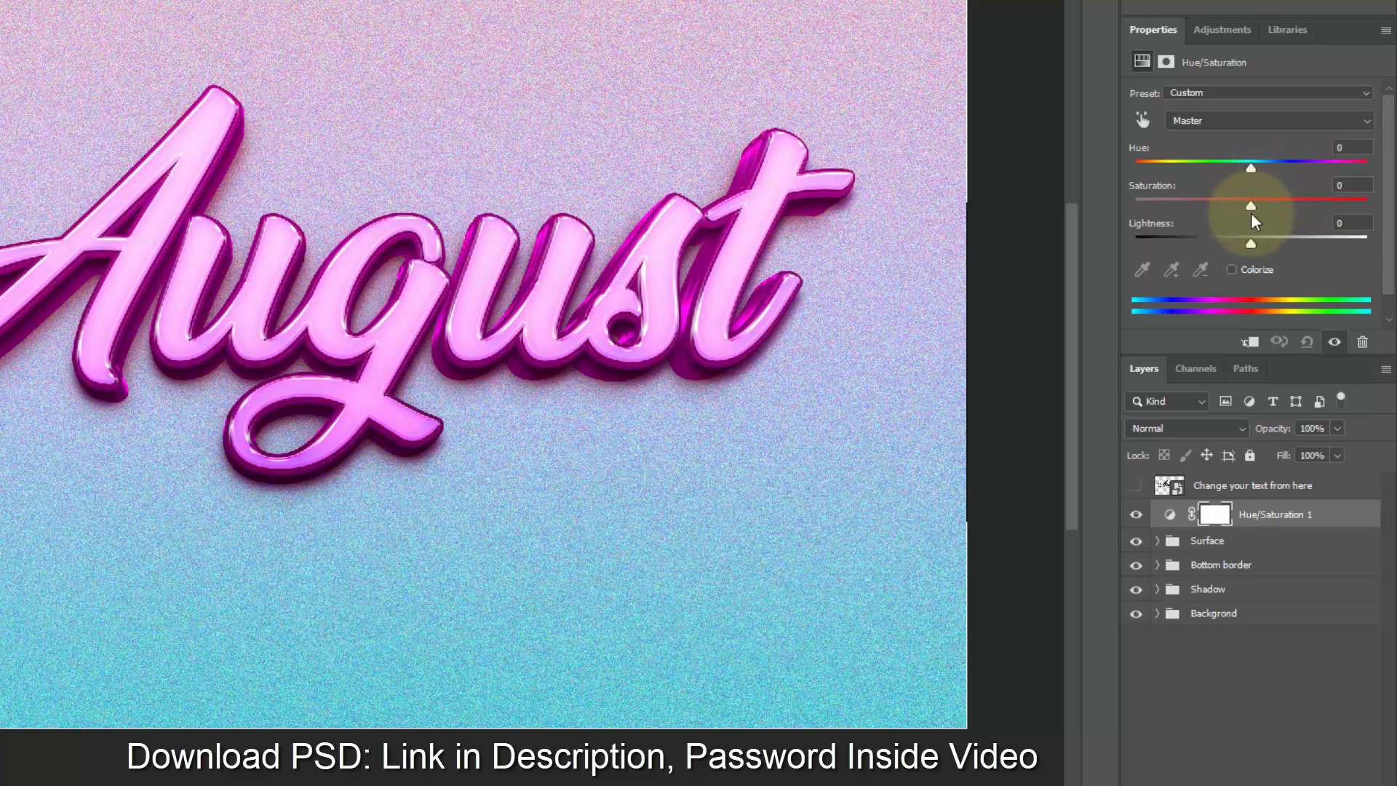